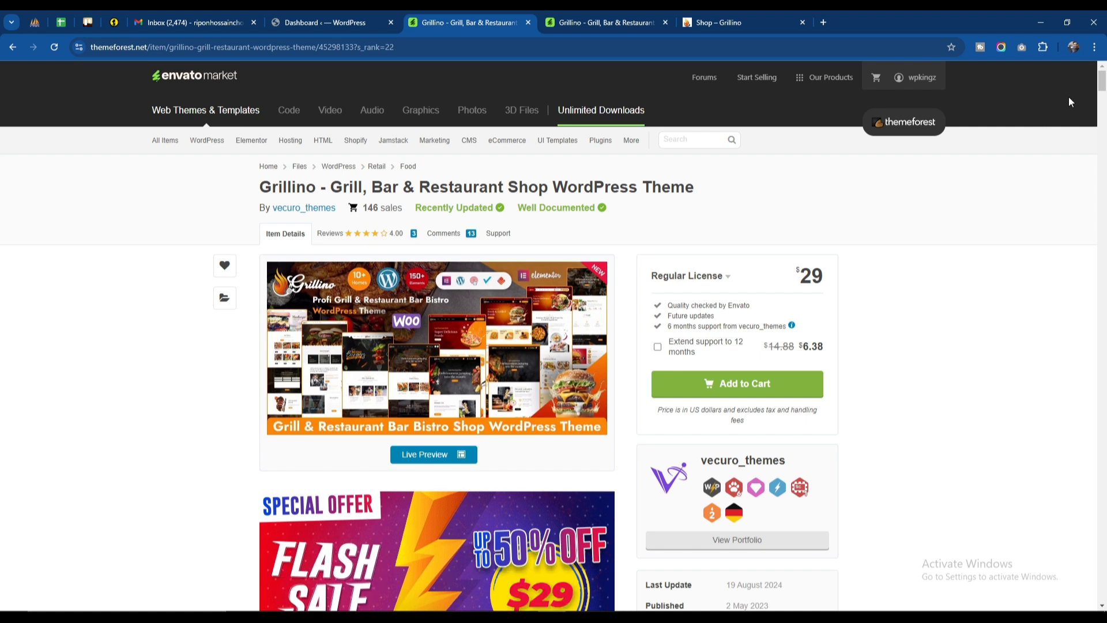
Step: Look through the Grillino theme's item page, covering the promotional banners, theme description and home page demos
{"action": "scroll", "coordinate": [1064, 118], "scroll_direction": "down", "scroll_amount": 8}
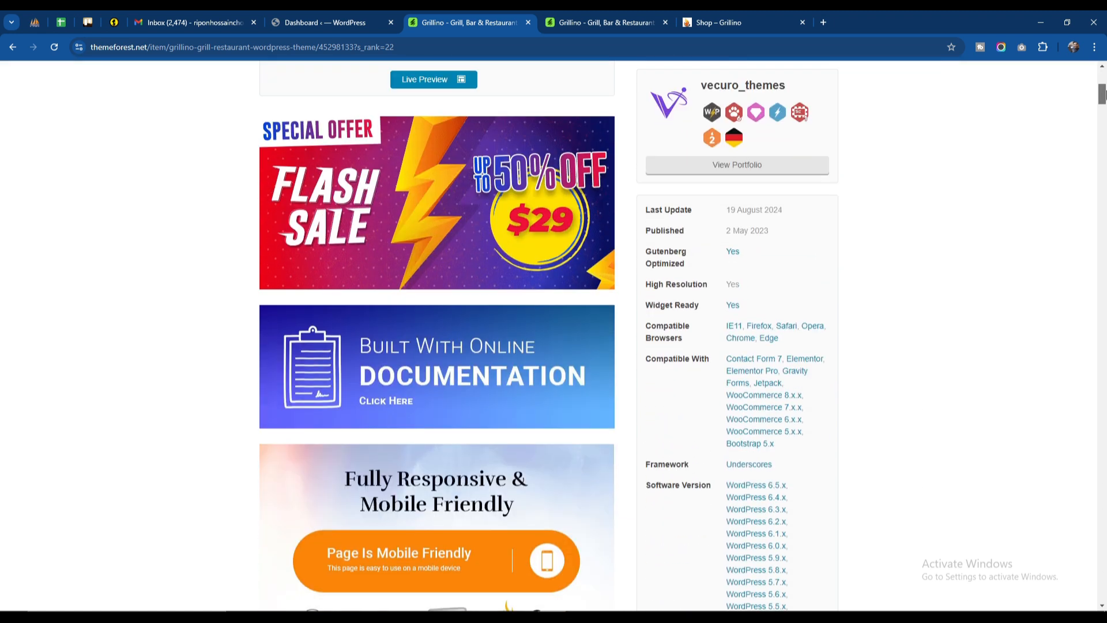
{"action": "scroll", "coordinate": [527, 296], "scroll_direction": "up", "scroll_amount": 3}
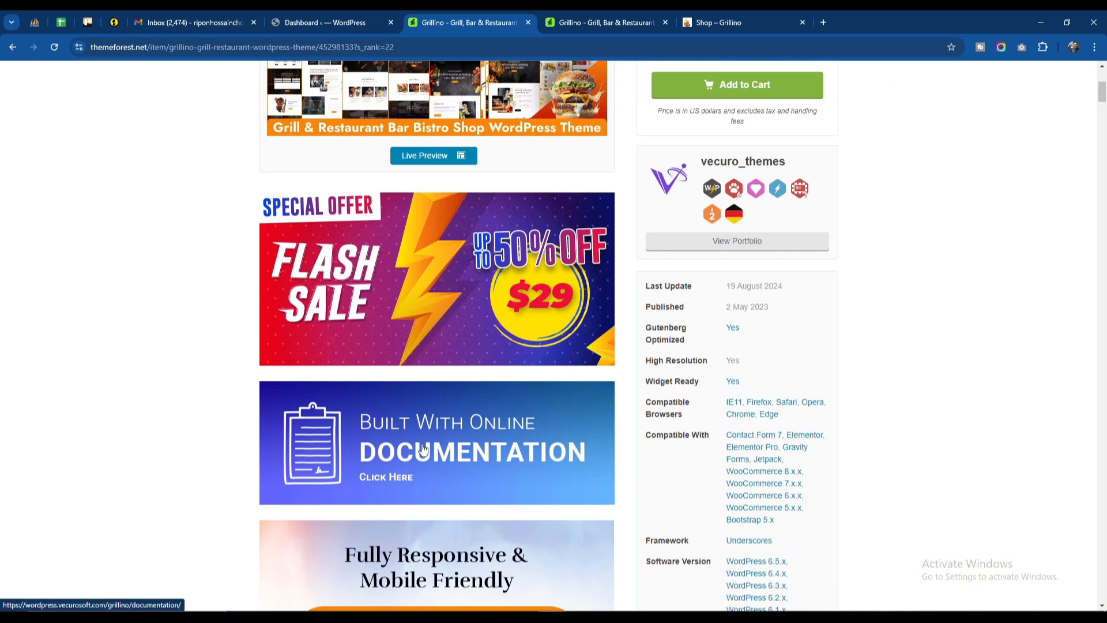
{"action": "scroll", "coordinate": [1101, 175], "scroll_direction": "down", "scroll_amount": 8}
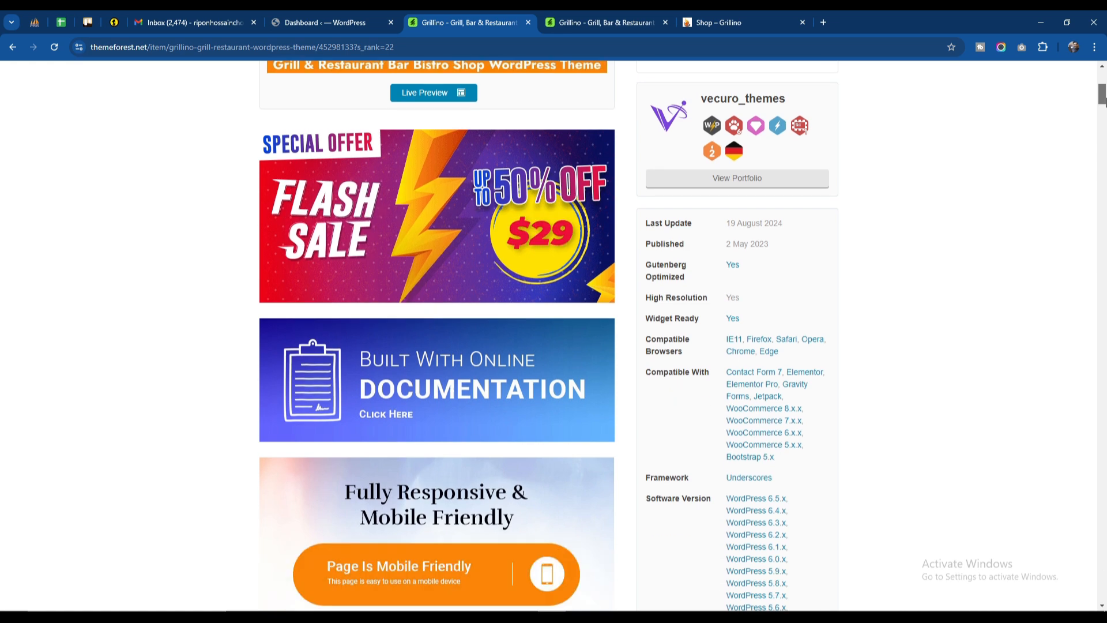
{"action": "left_click_drag", "start_coordinate": [1102, 113], "coordinate": [1102, 122]}
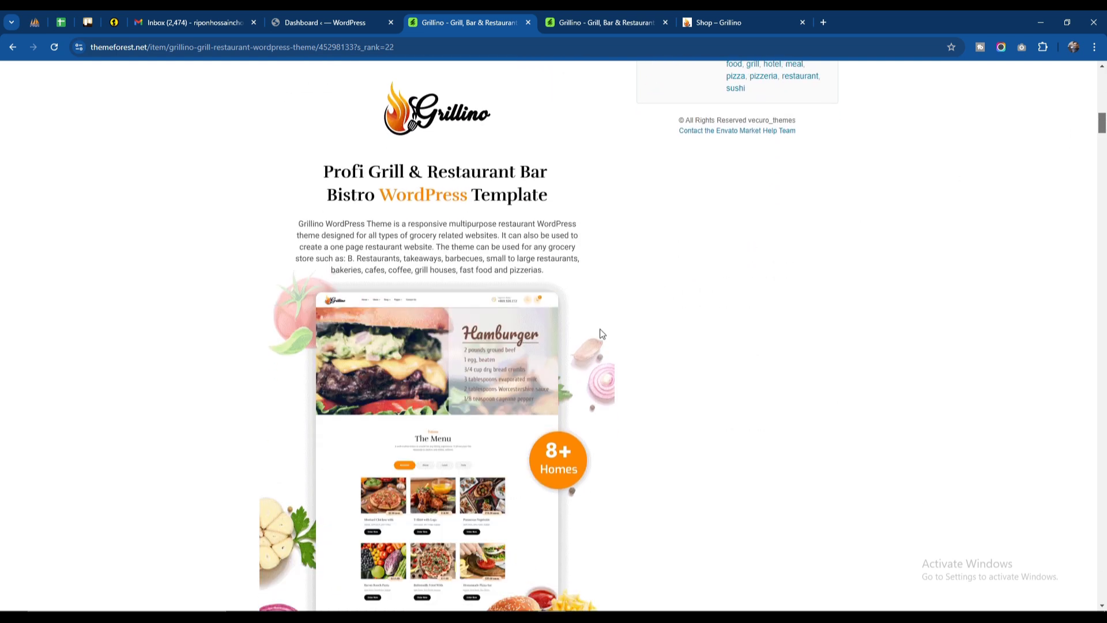
{"action": "scroll", "coordinate": [498, 387], "scroll_direction": "down", "scroll_amount": 3}
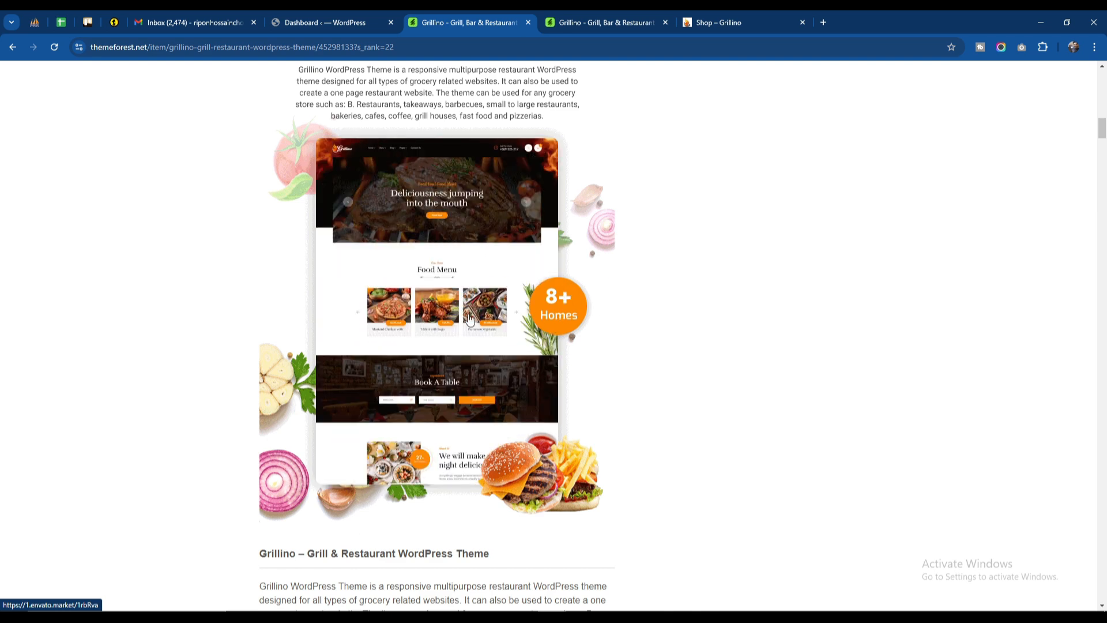
{"action": "scroll", "coordinate": [470, 318], "scroll_direction": "down", "scroll_amount": 5}
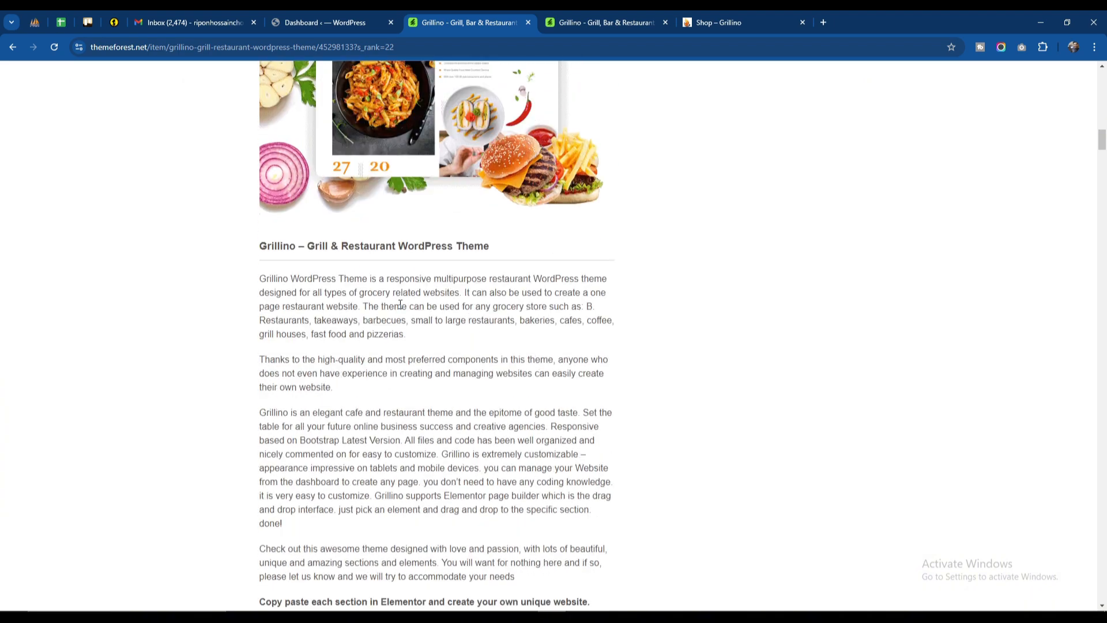
{"action": "scroll", "coordinate": [400, 304], "scroll_direction": "down", "scroll_amount": 5}
{"action": "scroll", "coordinate": [401, 304], "scroll_direction": "down", "scroll_amount": 15}
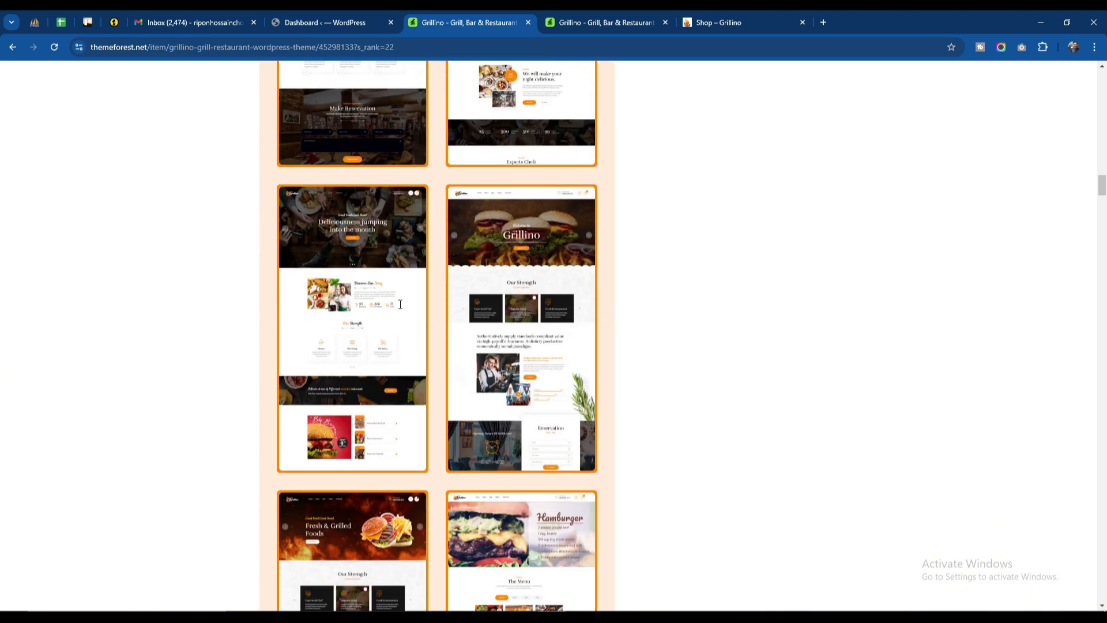
{"action": "scroll", "coordinate": [510, 263], "scroll_direction": "down", "scroll_amount": 10}
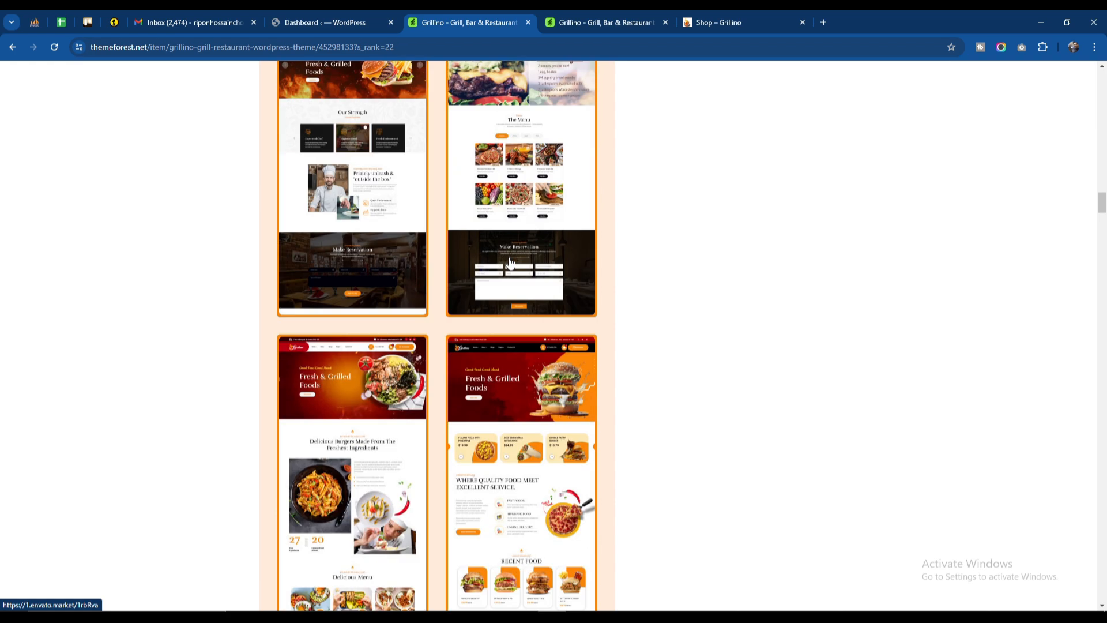
Step: Examine the theme's header and footer layouts, blog and inner page designs, and Elementor feature overview, and return to the page start
{"action": "scroll", "coordinate": [510, 263], "scroll_direction": "down", "scroll_amount": 10}
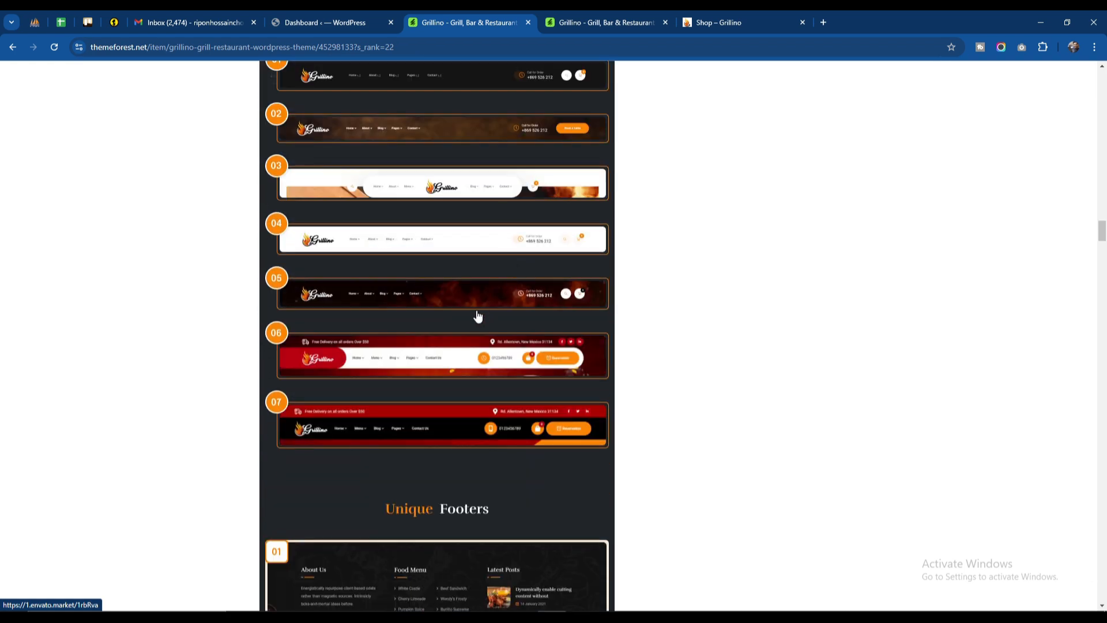
{"action": "scroll", "coordinate": [477, 317], "scroll_direction": "up", "scroll_amount": 3}
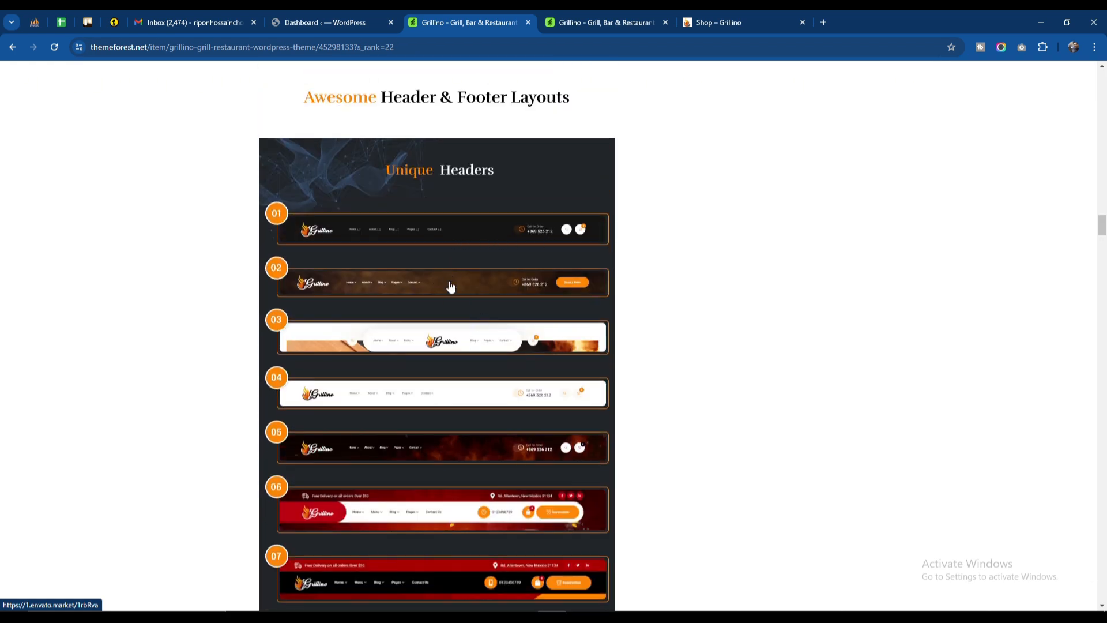
{"action": "scroll", "coordinate": [451, 305], "scroll_direction": "down", "scroll_amount": 3}
{"action": "scroll", "coordinate": [451, 307], "scroll_direction": "down", "scroll_amount": 20}
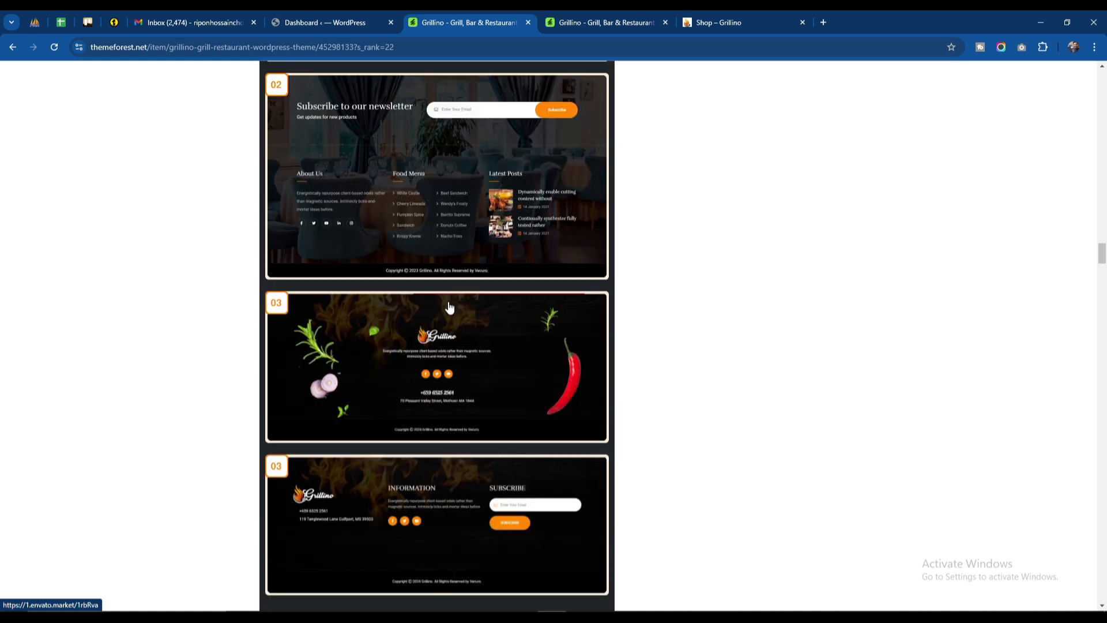
{"action": "scroll", "coordinate": [450, 307], "scroll_direction": "down", "scroll_amount": 2}
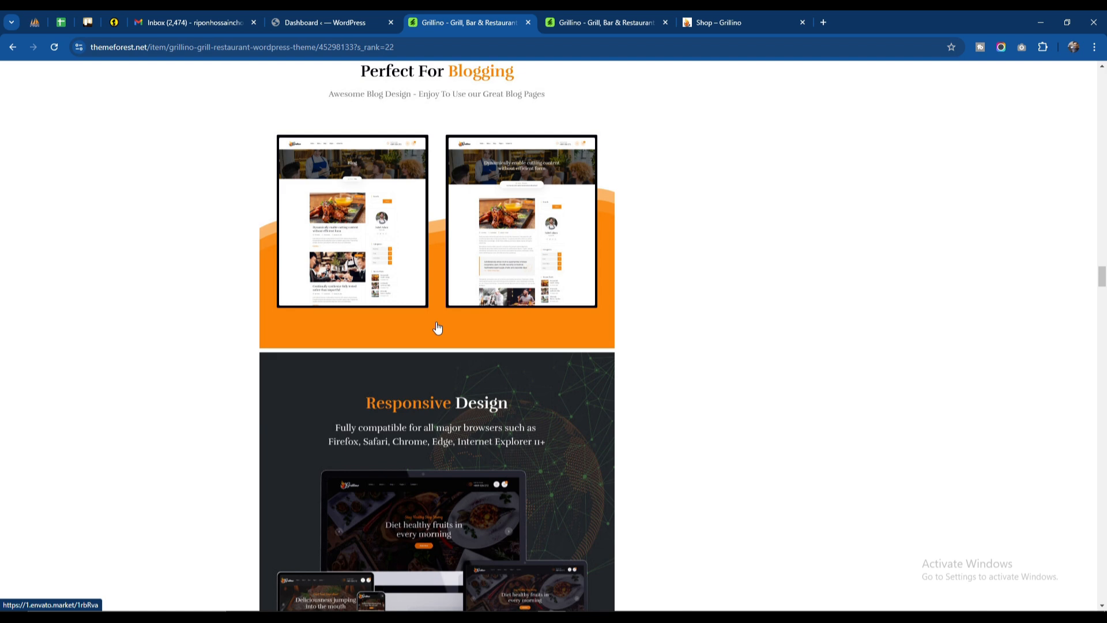
{"action": "scroll", "coordinate": [437, 327], "scroll_direction": "up", "scroll_amount": 3}
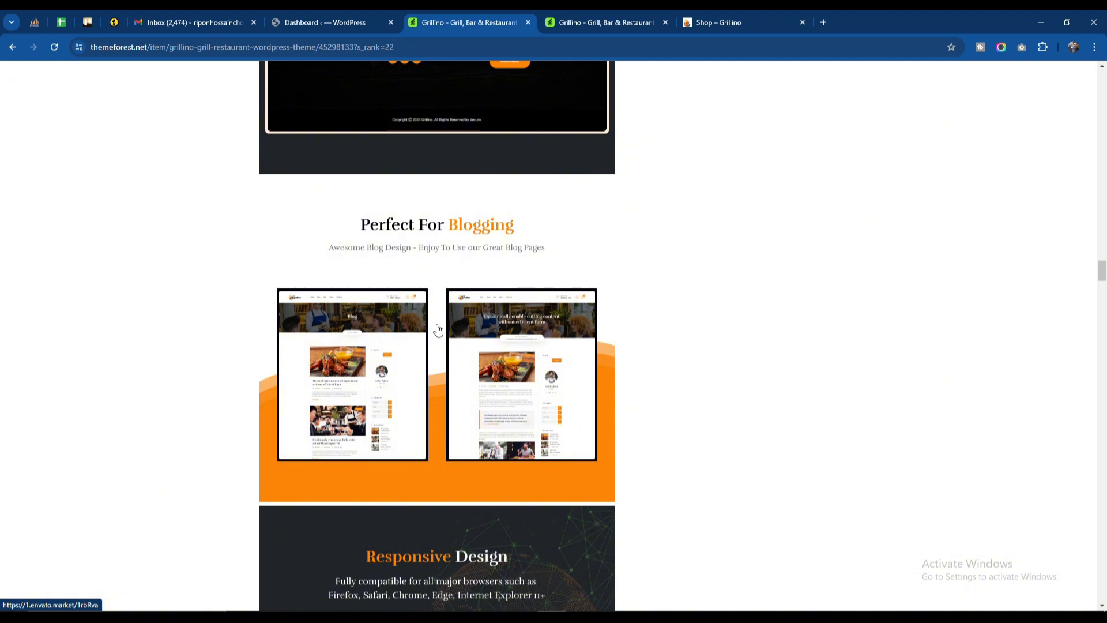
{"action": "scroll", "coordinate": [435, 335], "scroll_direction": "down", "scroll_amount": 15}
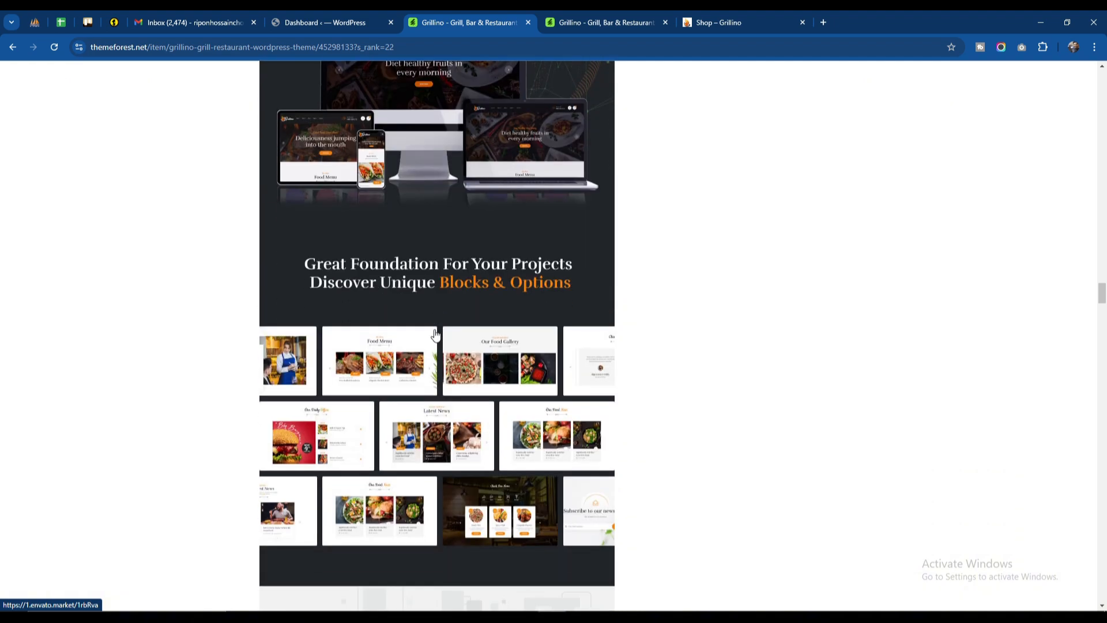
{"action": "scroll", "coordinate": [435, 335], "scroll_direction": "down", "scroll_amount": 6}
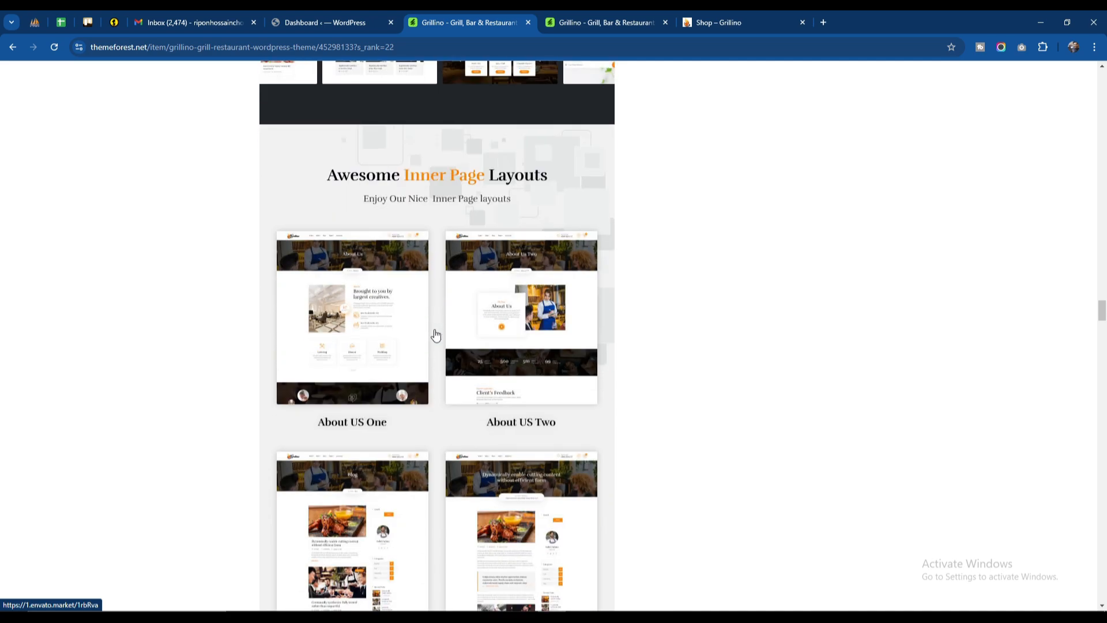
{"action": "scroll", "coordinate": [435, 335], "scroll_direction": "down", "scroll_amount": 20}
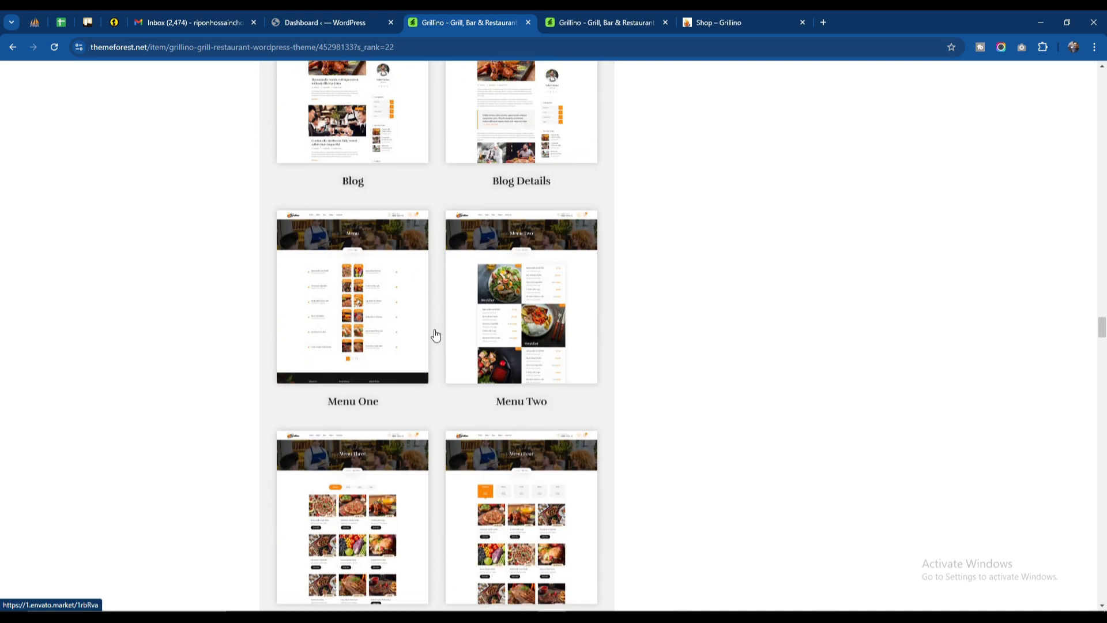
{"action": "scroll", "coordinate": [436, 335], "scroll_direction": "down", "scroll_amount": 12}
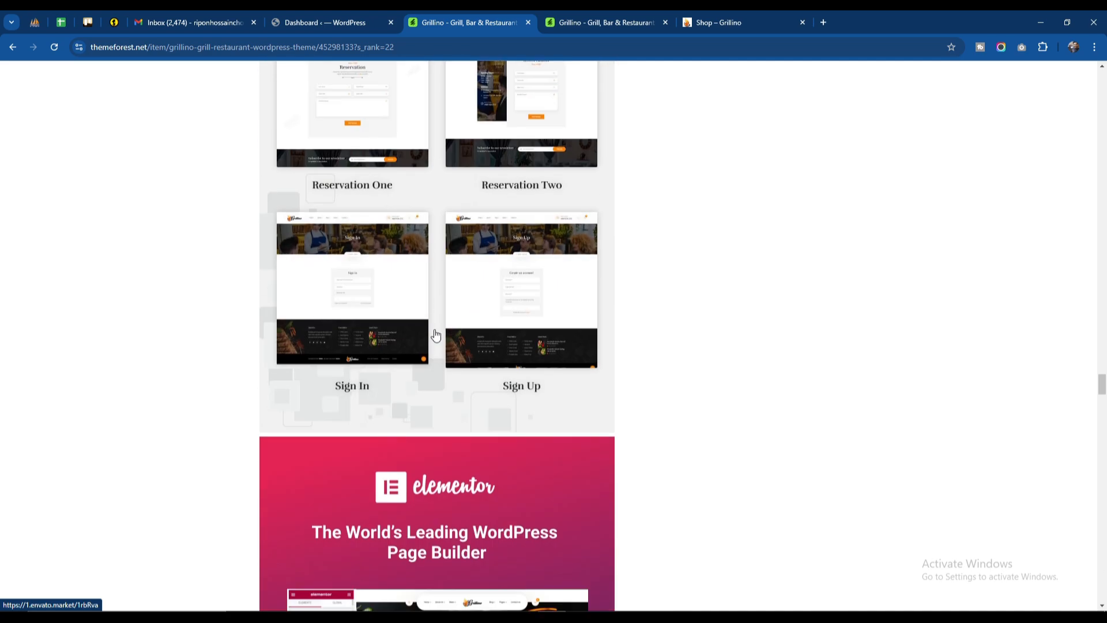
{"action": "scroll", "coordinate": [436, 335], "scroll_direction": "down", "scroll_amount": 10}
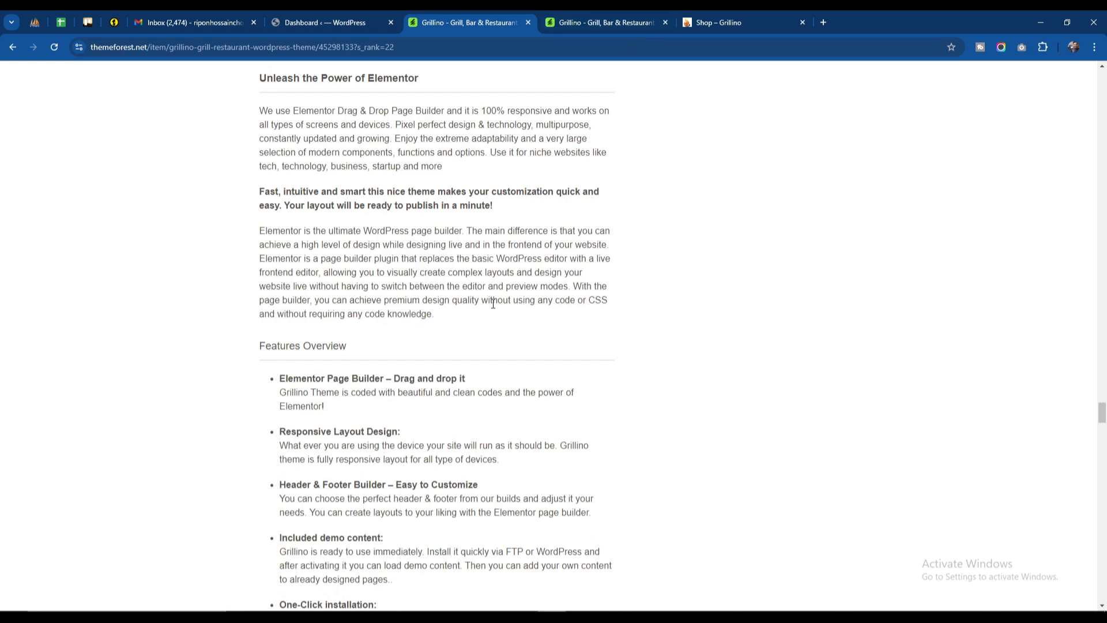
{"action": "scroll", "coordinate": [773, 275], "scroll_direction": "up", "scroll_amount": 20}
{"action": "left_click_drag", "start_coordinate": [1102, 362], "coordinate": [1102, 78]}
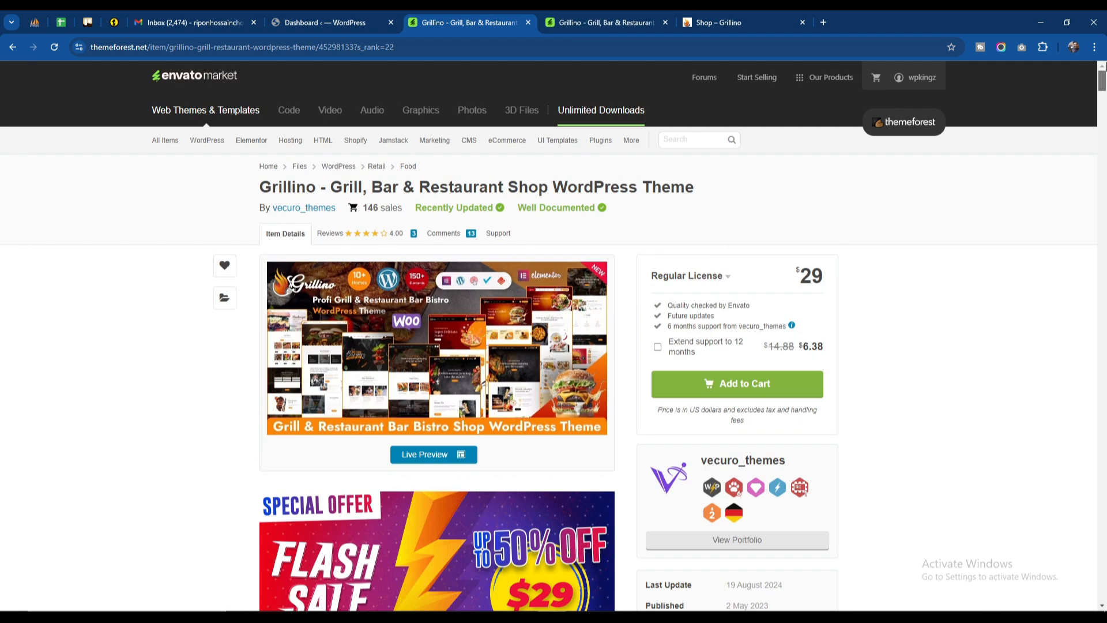
Step: Switch to the Grillino live preview and look through the home page from the hero banner to Our Services
{"action": "left_click", "coordinate": [587, 22]}
{"action": "mouse_move", "coordinate": [344, 155]}
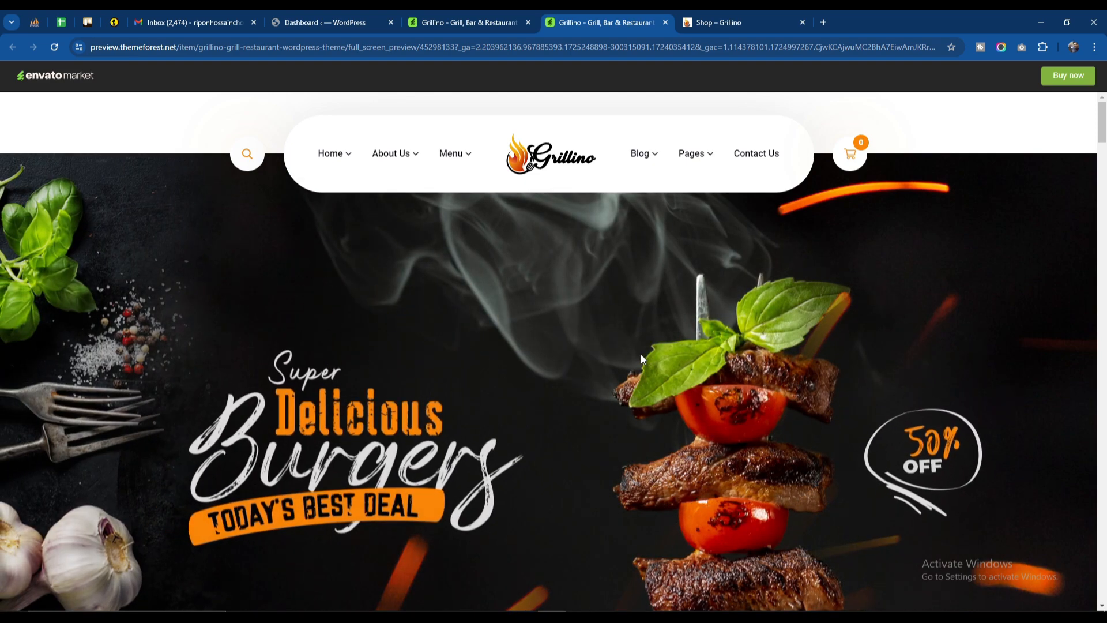
{"action": "scroll", "coordinate": [641, 354], "scroll_direction": "down", "scroll_amount": 3}
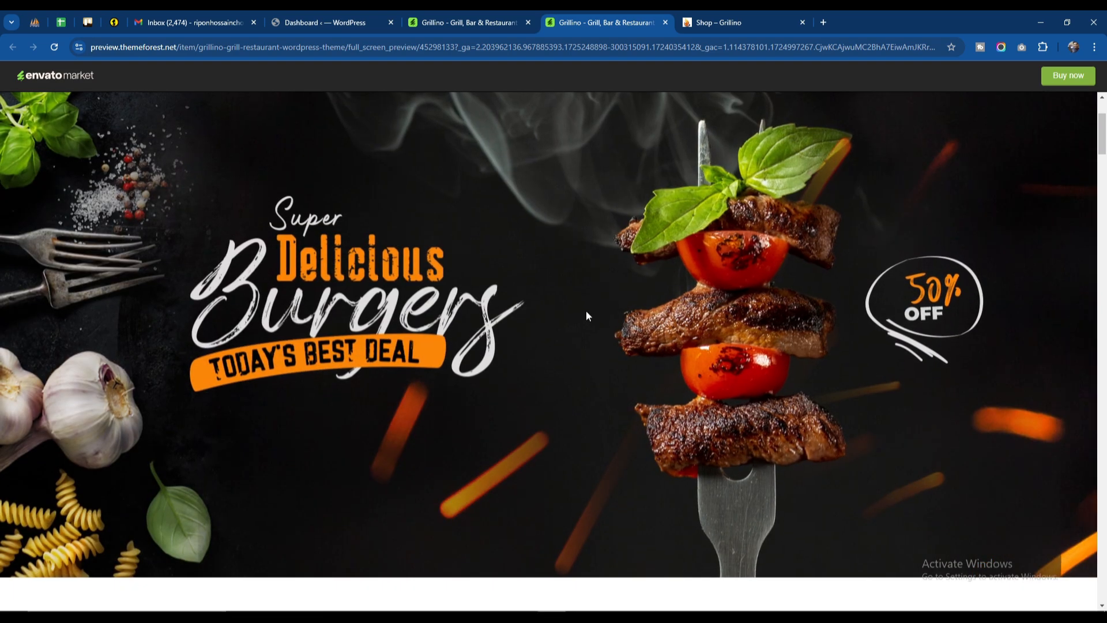
{"action": "scroll", "coordinate": [586, 311], "scroll_direction": "down", "scroll_amount": 3}
{"action": "scroll", "coordinate": [585, 312], "scroll_direction": "down", "scroll_amount": 3}
{"action": "scroll", "coordinate": [585, 316], "scroll_direction": "down", "scroll_amount": 6}
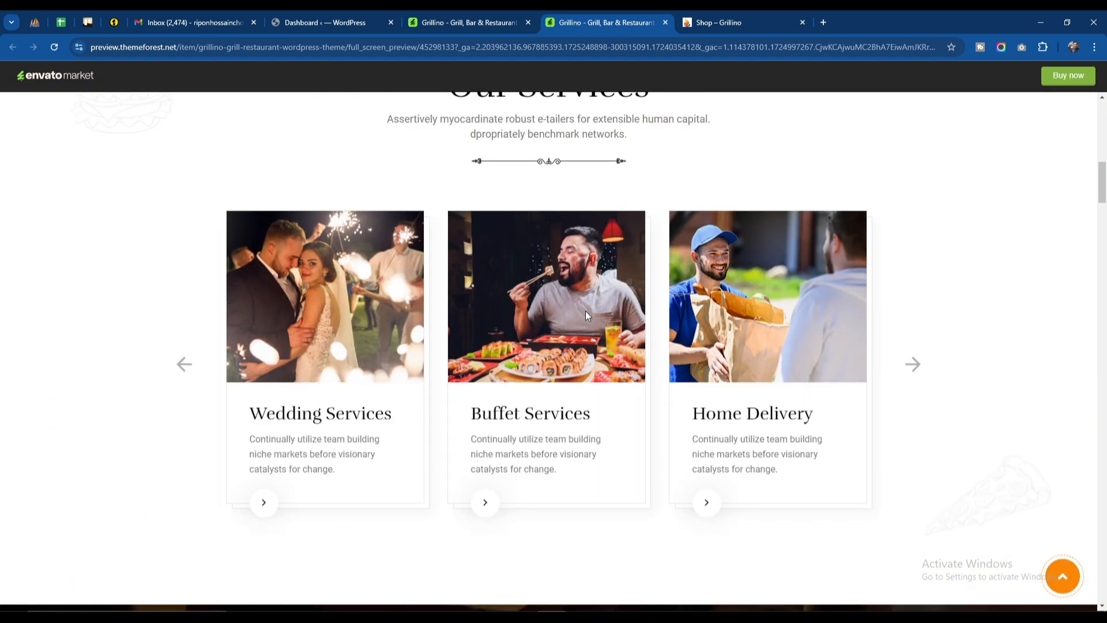
Step: In the Make Reservation form, check the time picker and set the reservation date to 09-21-24
{"action": "scroll", "coordinate": [505, 493], "scroll_direction": "down", "scroll_amount": 12}
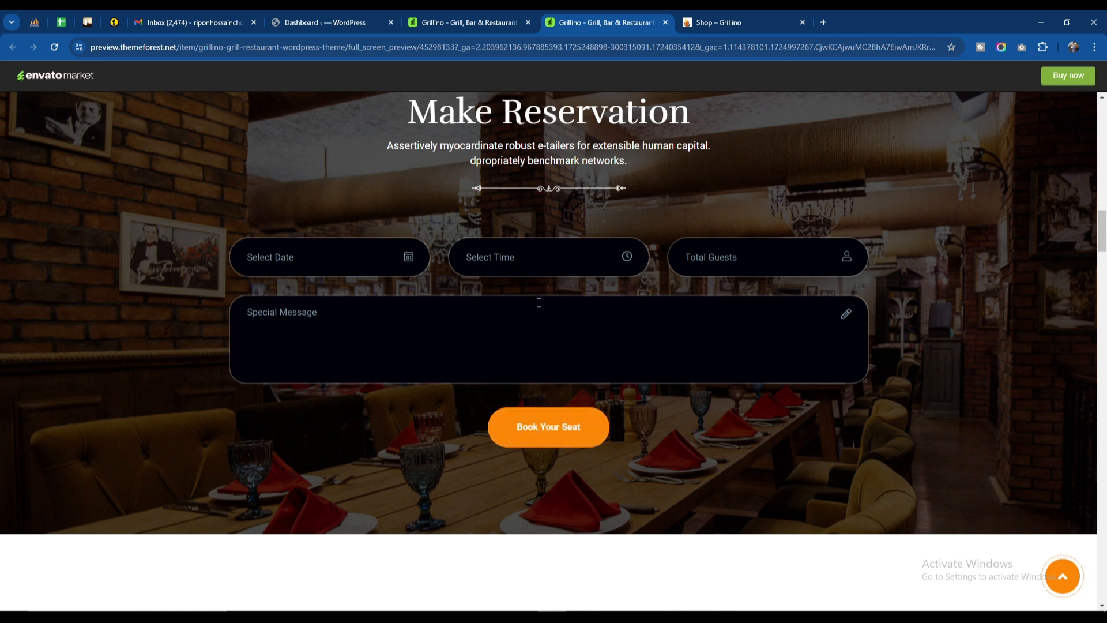
{"action": "left_click", "coordinate": [522, 264]}
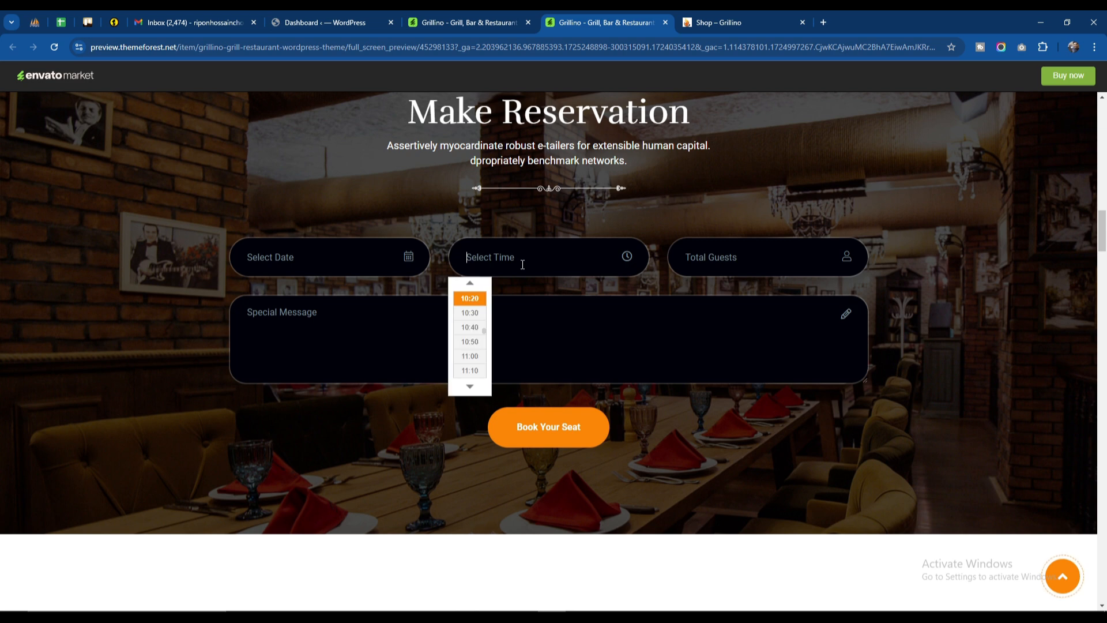
{"action": "left_click", "coordinate": [514, 260]}
{"action": "left_click", "coordinate": [364, 251]}
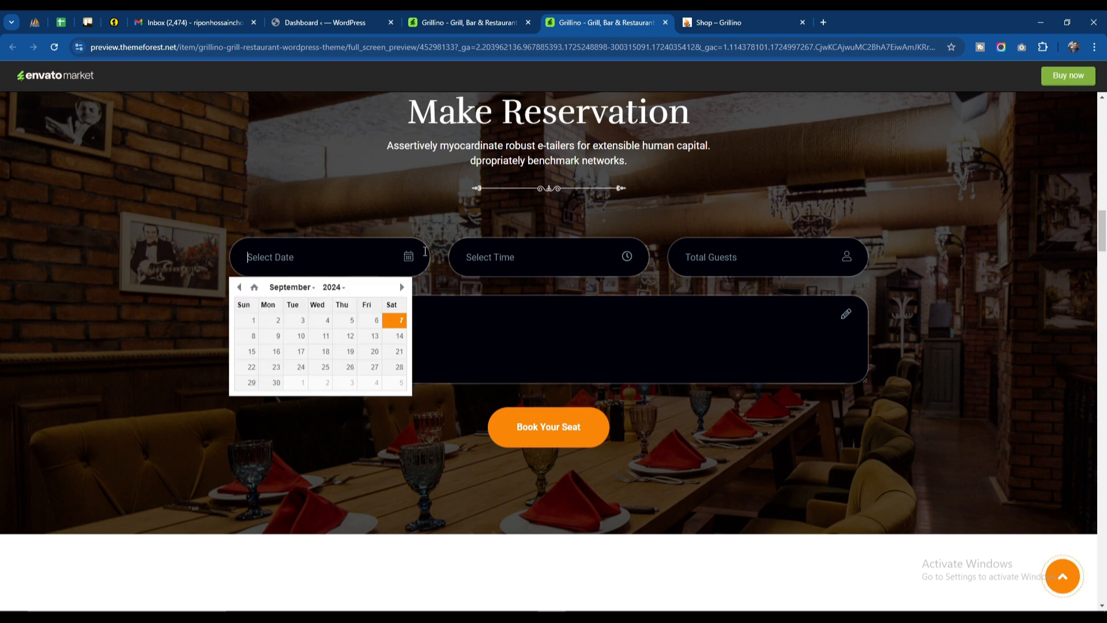
{"action": "left_click", "coordinate": [400, 363]}
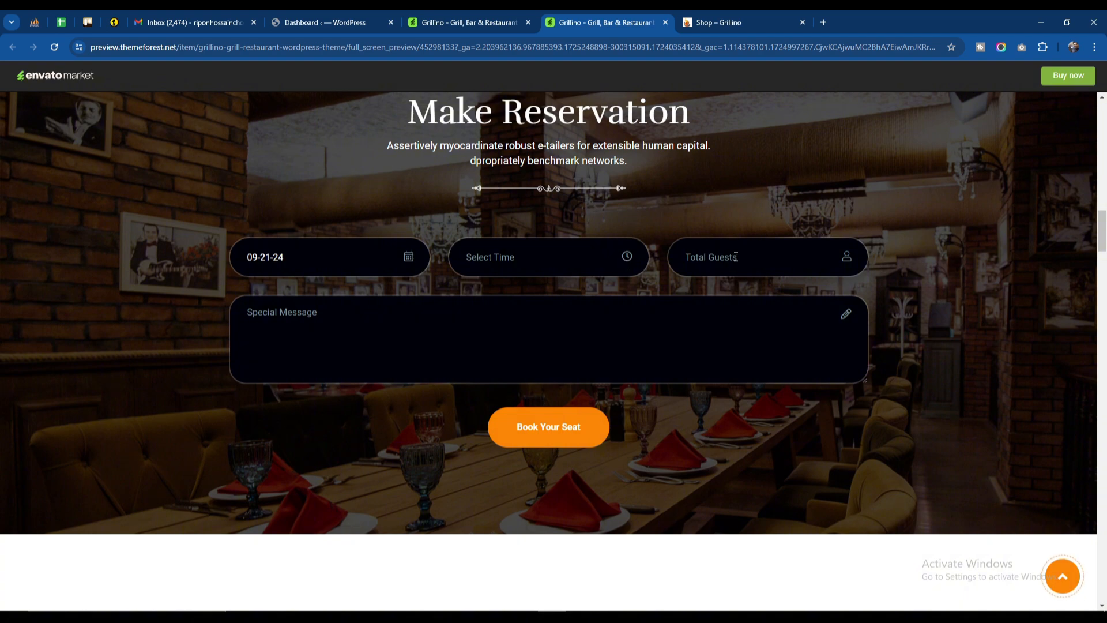
Step: Look through the chef and statistics sections and show the Dinner, Lunch and Party categories of Our Food Menu in turn
{"action": "scroll", "coordinate": [590, 286], "scroll_direction": "down", "scroll_amount": 8}
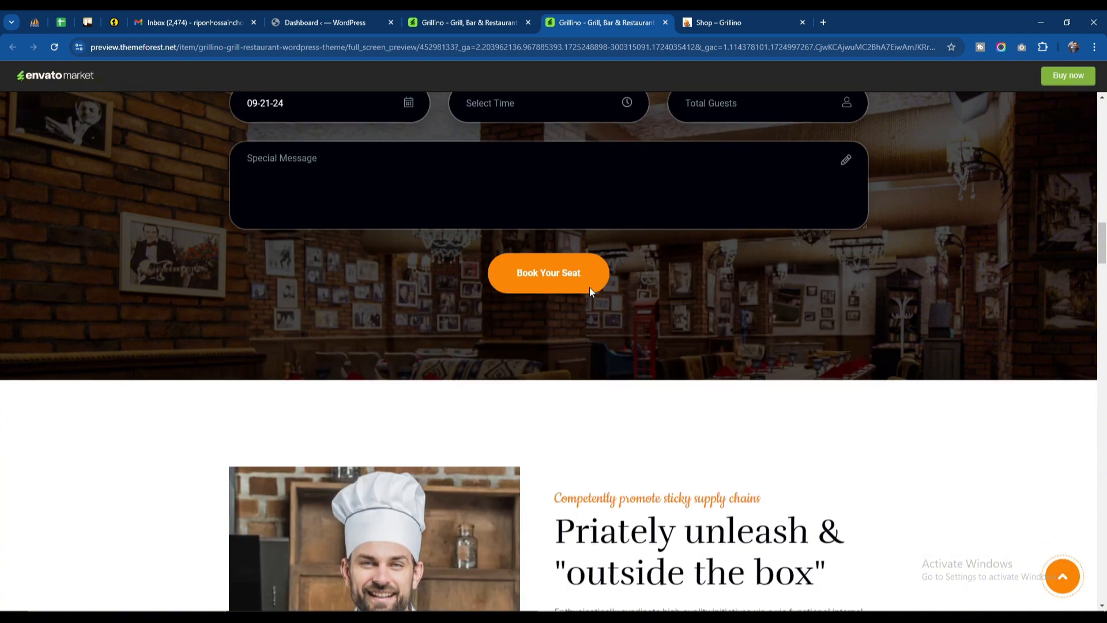
{"action": "scroll", "coordinate": [589, 292], "scroll_direction": "down", "scroll_amount": 5}
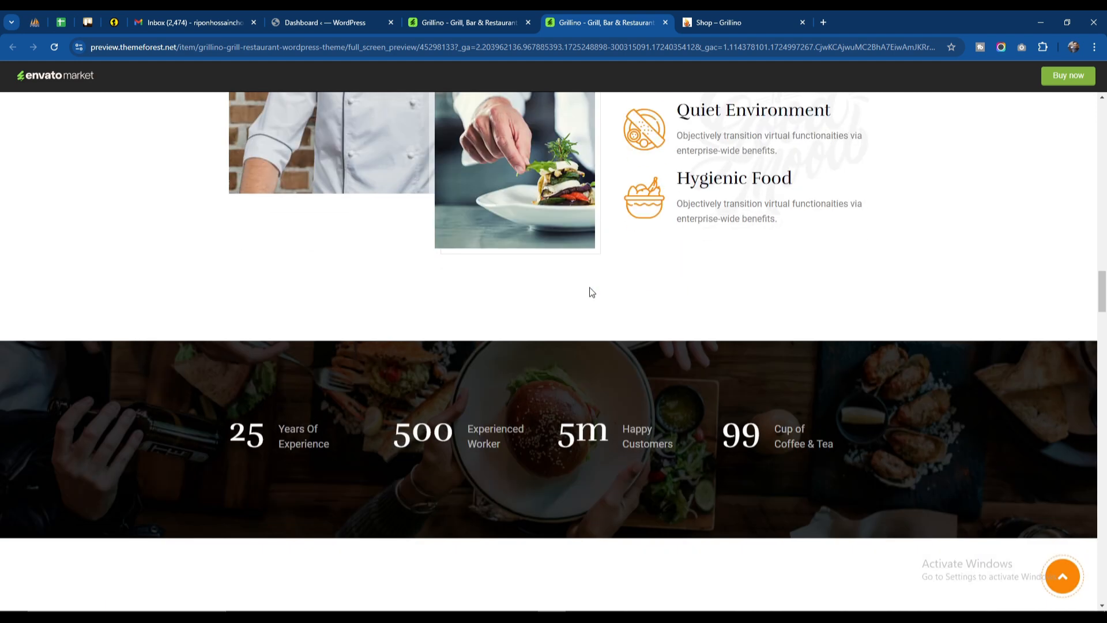
{"action": "scroll", "coordinate": [589, 287], "scroll_direction": "down", "scroll_amount": 3}
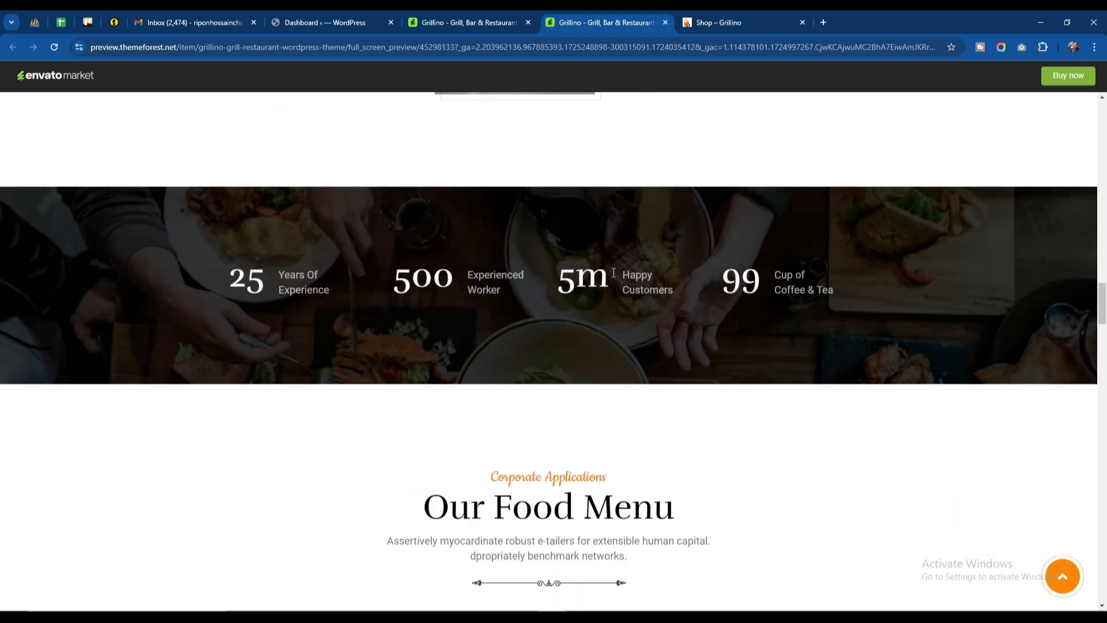
{"action": "scroll", "coordinate": [655, 302], "scroll_direction": "down", "scroll_amount": 8}
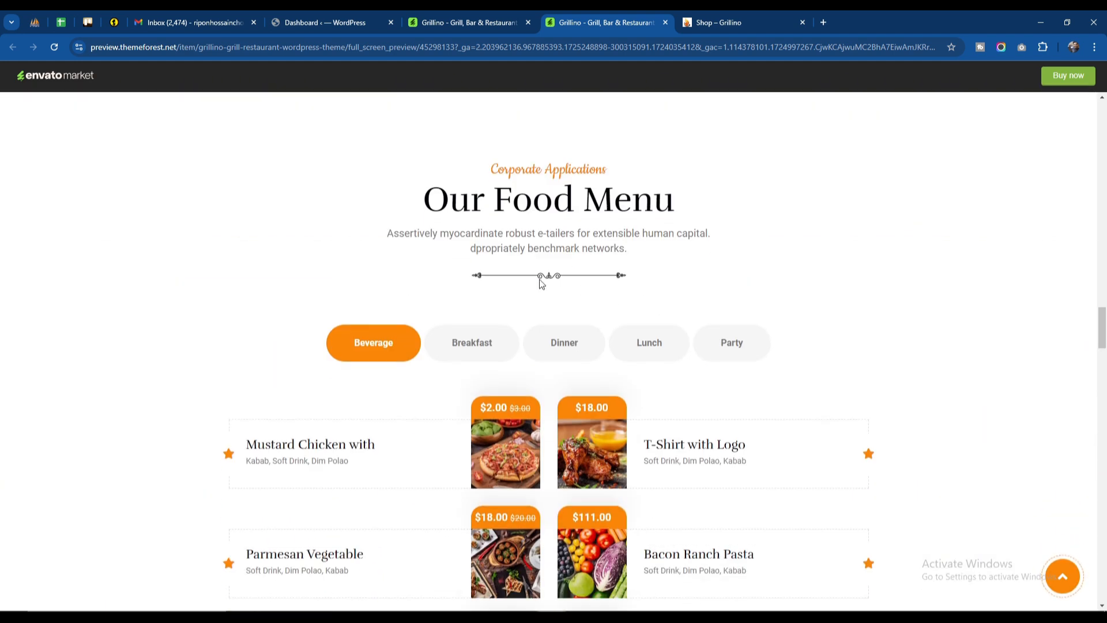
{"action": "left_click", "coordinate": [554, 188]}
{"action": "left_click", "coordinate": [645, 188]}
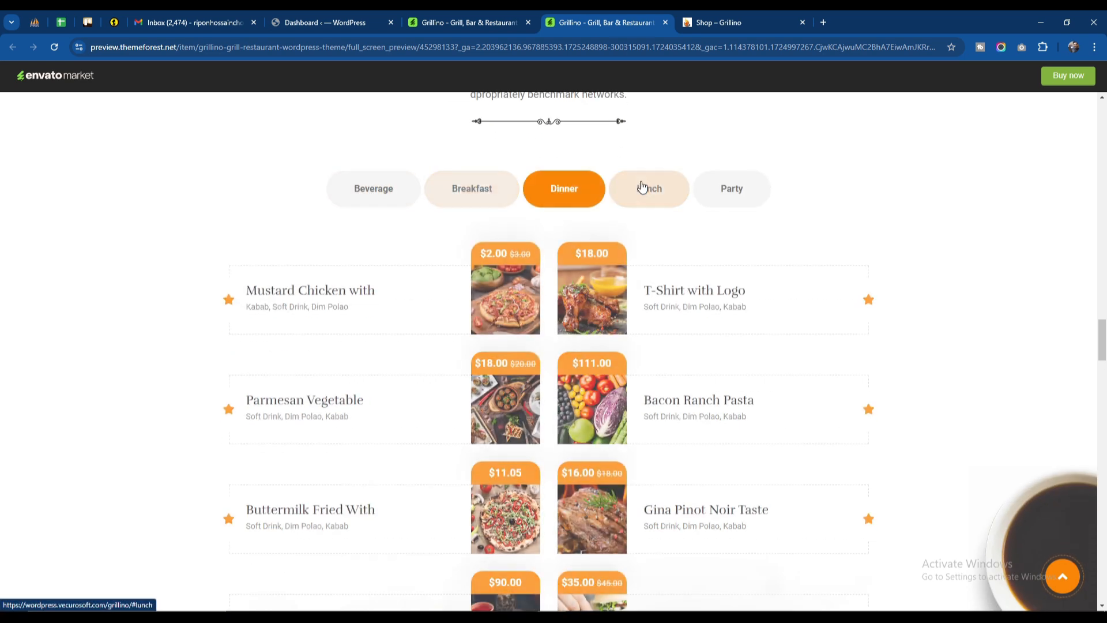
{"action": "left_click", "coordinate": [731, 192]}
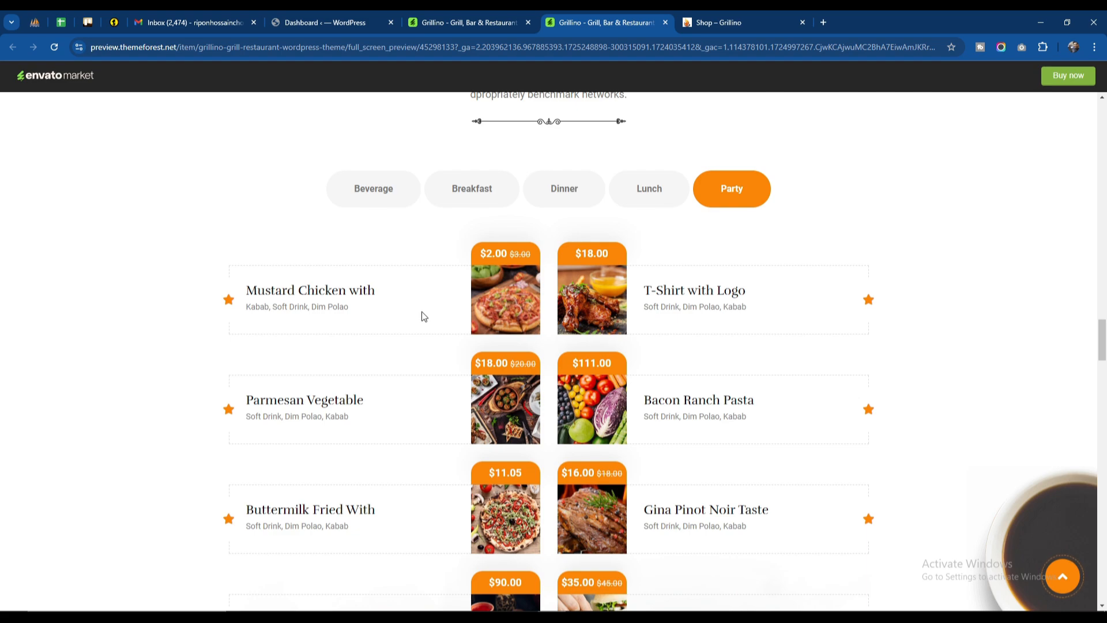
Step: Enlarge the ribs photo in Our Food Gallery and advance two images to the salad photo
{"action": "scroll", "coordinate": [422, 316], "scroll_direction": "down", "scroll_amount": 8}
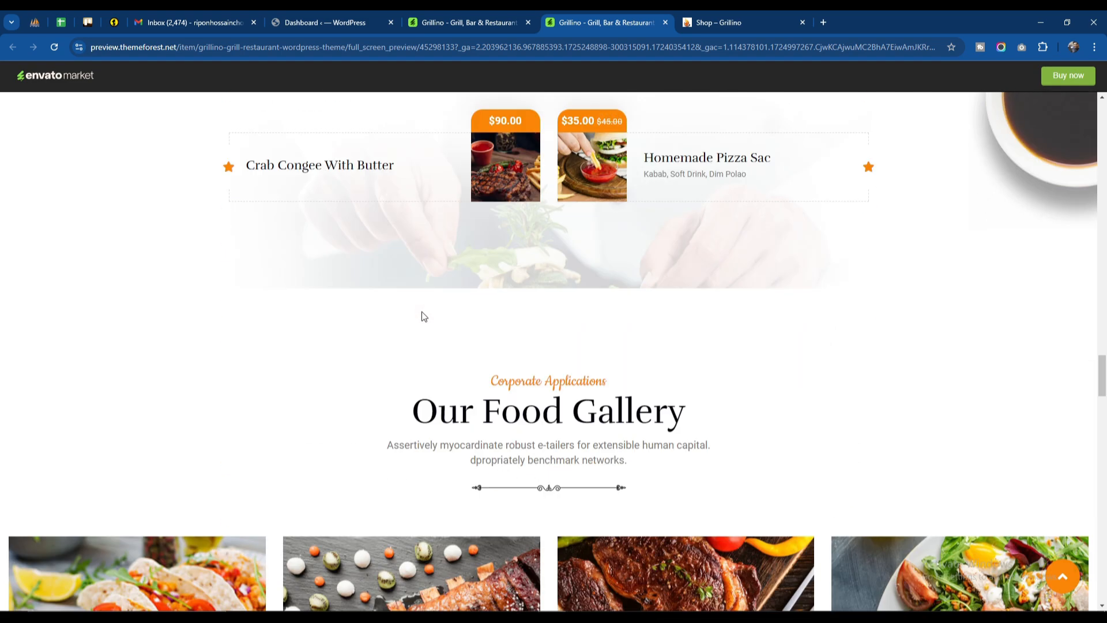
{"action": "scroll", "coordinate": [422, 316], "scroll_direction": "down", "scroll_amount": 3}
{"action": "scroll", "coordinate": [421, 312], "scroll_direction": "down", "scroll_amount": 3}
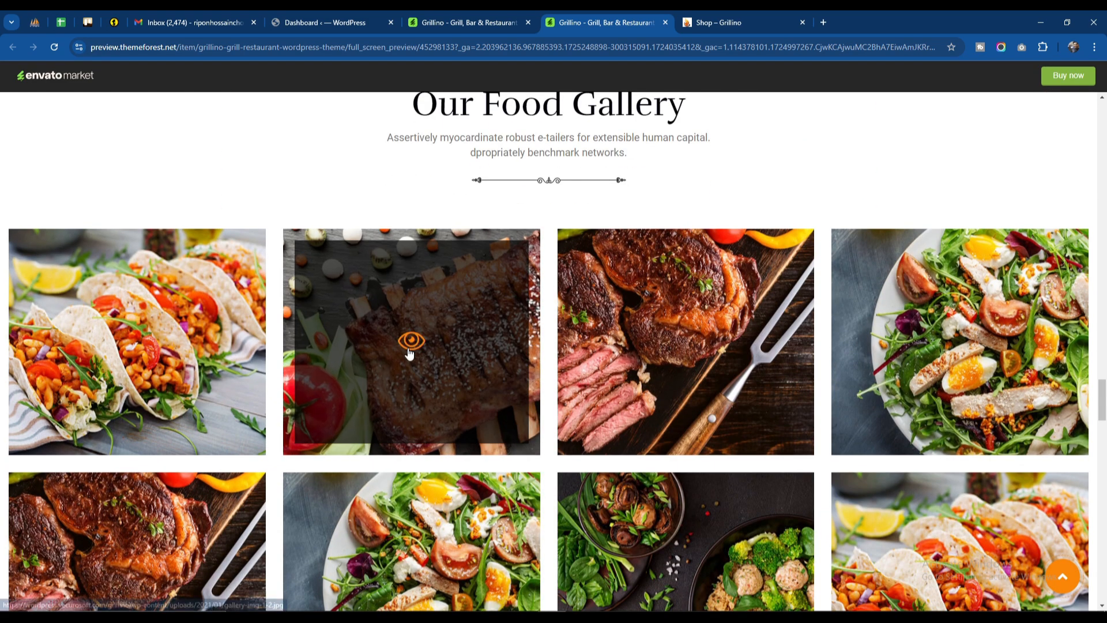
{"action": "left_click", "coordinate": [410, 343]}
{"action": "double_click", "coordinate": [1081, 360]}
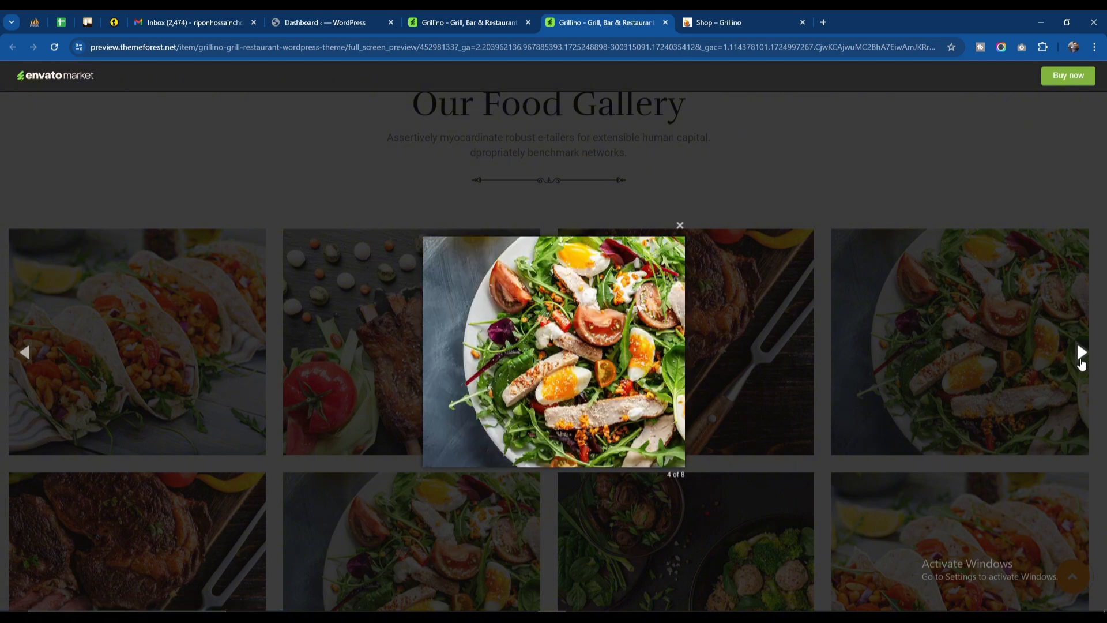
Step: Advance the enlarged food gallery by one image, close it, and look through the special offer, testimonial and newsletter sections
{"action": "left_click", "coordinate": [1081, 360]}
{"action": "left_click", "coordinate": [719, 164]}
{"action": "scroll", "coordinate": [488, 352], "scroll_direction": "down", "scroll_amount": 5}
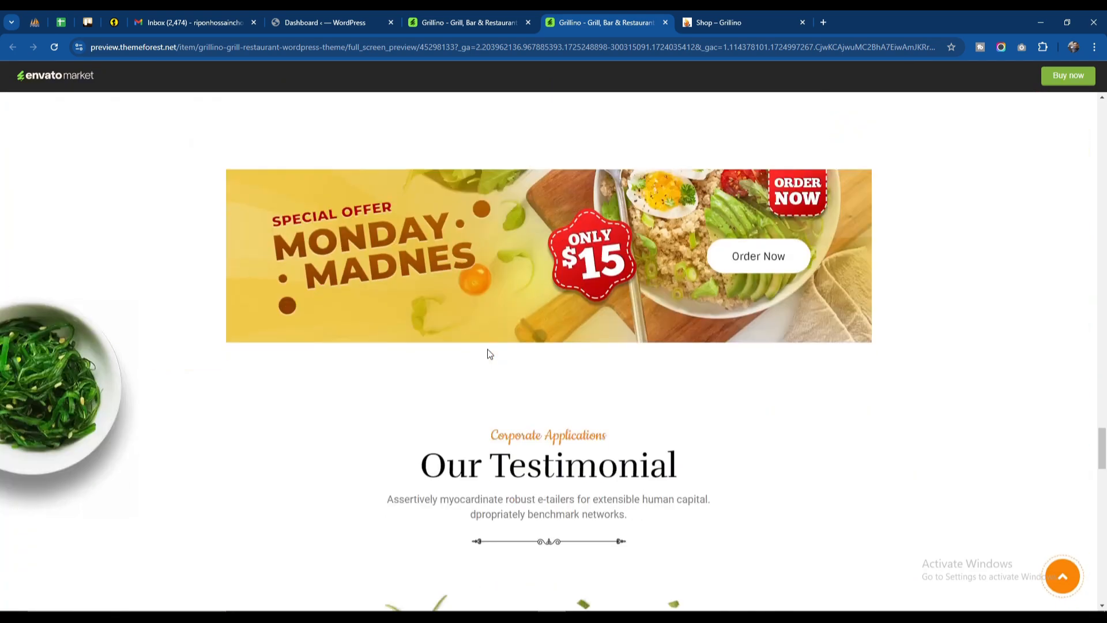
{"action": "scroll", "coordinate": [487, 354], "scroll_direction": "down", "scroll_amount": 5}
{"action": "scroll", "coordinate": [555, 393], "scroll_direction": "down", "scroll_amount": 5}
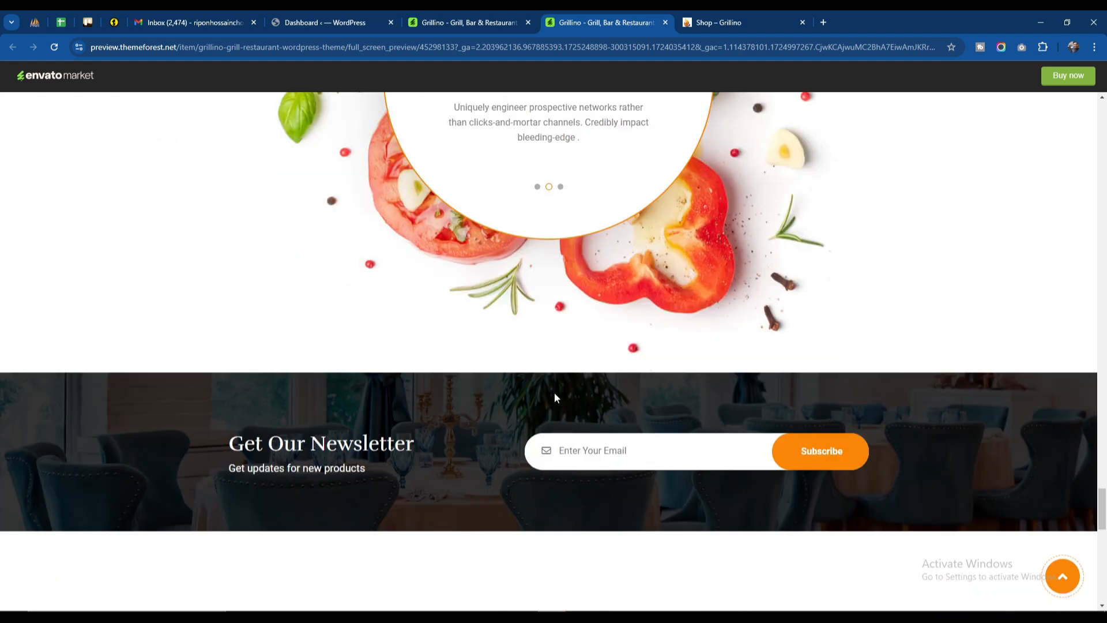
{"action": "scroll", "coordinate": [555, 393], "scroll_direction": "up", "scroll_amount": 5}
{"action": "scroll", "coordinate": [554, 397], "scroll_direction": "down", "scroll_amount": 10}
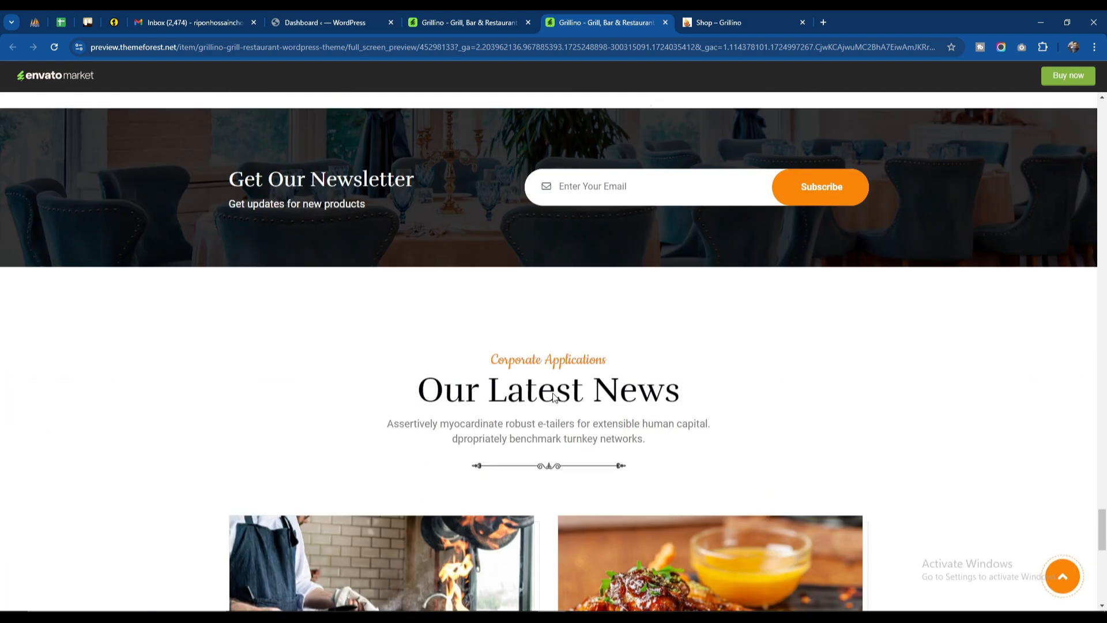
Step: Advance the Our Latest News carousel by one post, look over the footer, and return to the start of the home page
{"action": "scroll", "coordinate": [552, 397], "scroll_direction": "down", "scroll_amount": 3}
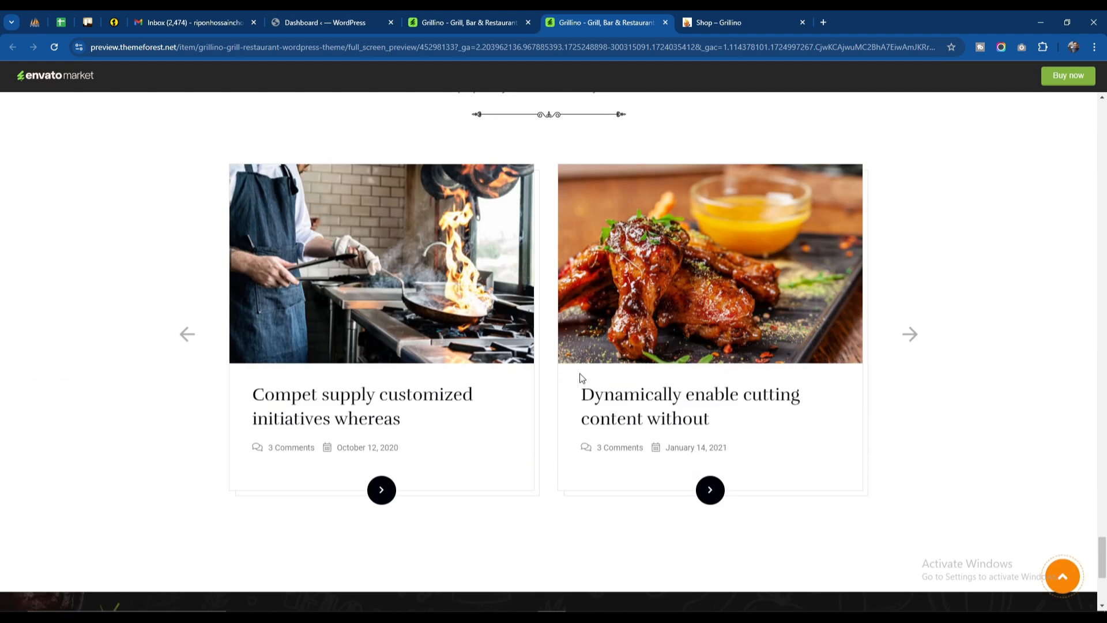
{"action": "left_click", "coordinate": [911, 335]}
{"action": "scroll", "coordinate": [544, 334], "scroll_direction": "down", "scroll_amount": 3}
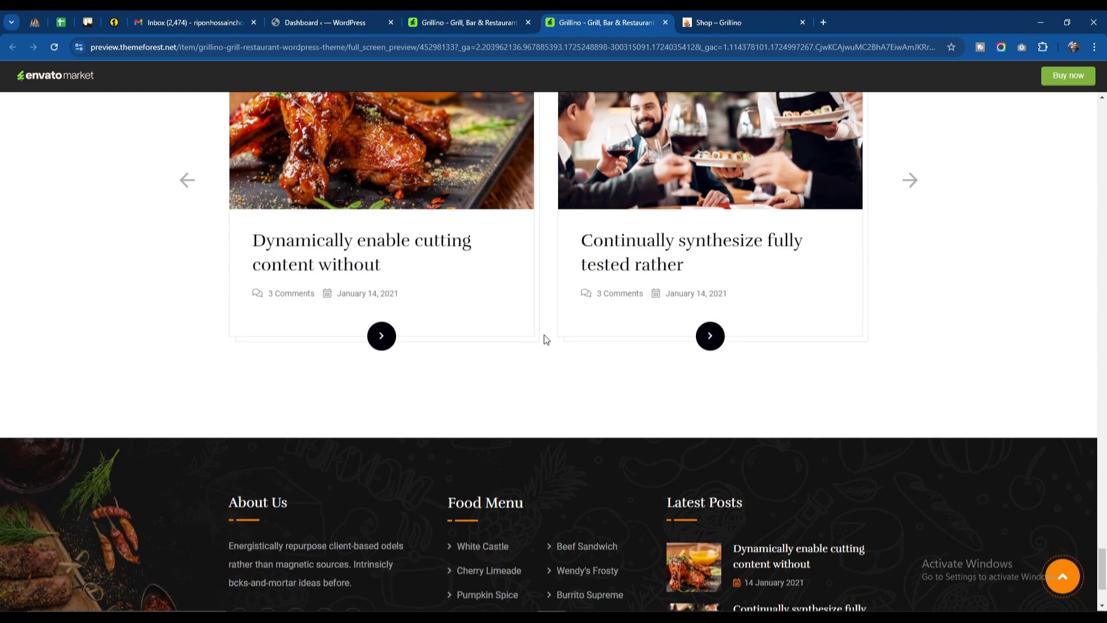
{"action": "scroll", "coordinate": [544, 335], "scroll_direction": "down", "scroll_amount": 3}
{"action": "left_click", "coordinate": [1058, 572]}
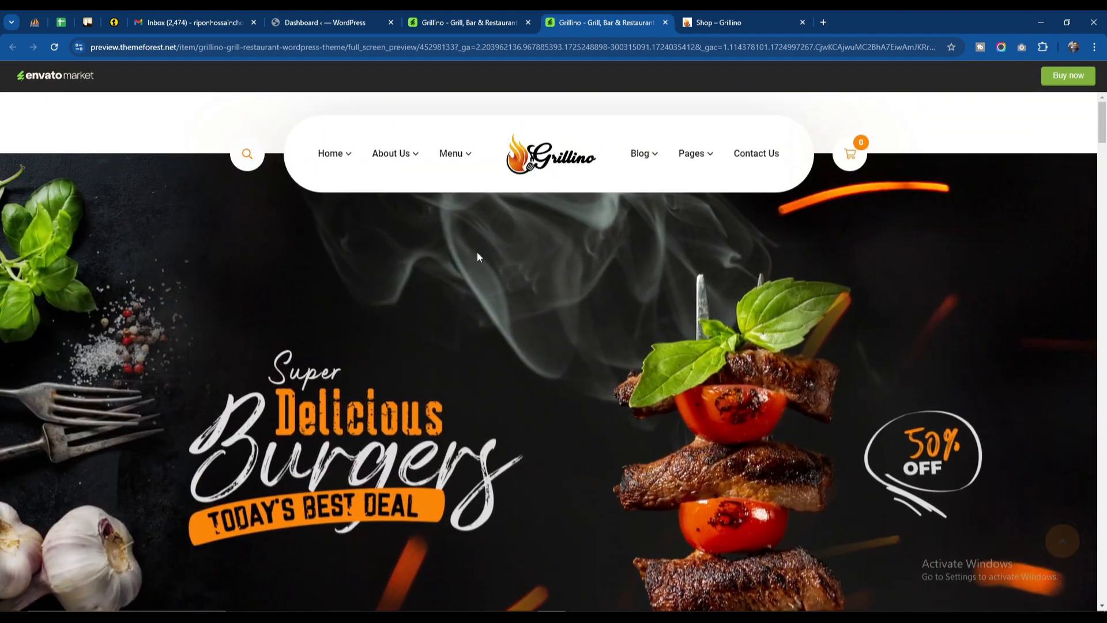
Step: Open the Menu One, Menu Two, Menu Three and Menu Four pages each in its own new tab
{"action": "mouse_move", "coordinate": [335, 158]}
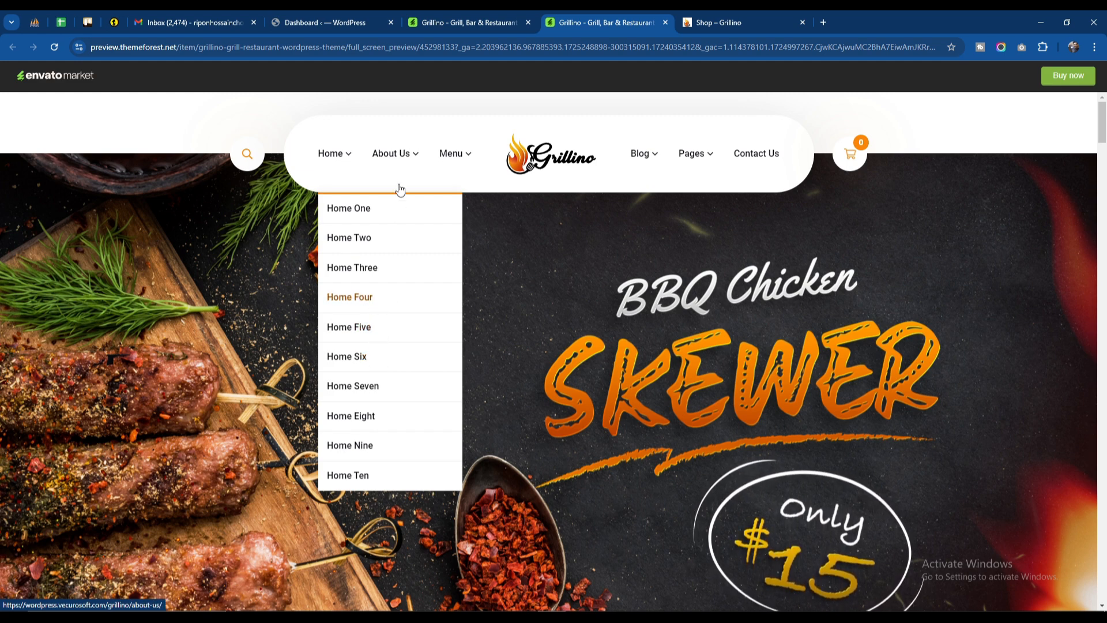
{"action": "mouse_move", "coordinate": [401, 165]}
{"action": "mouse_move", "coordinate": [455, 155]}
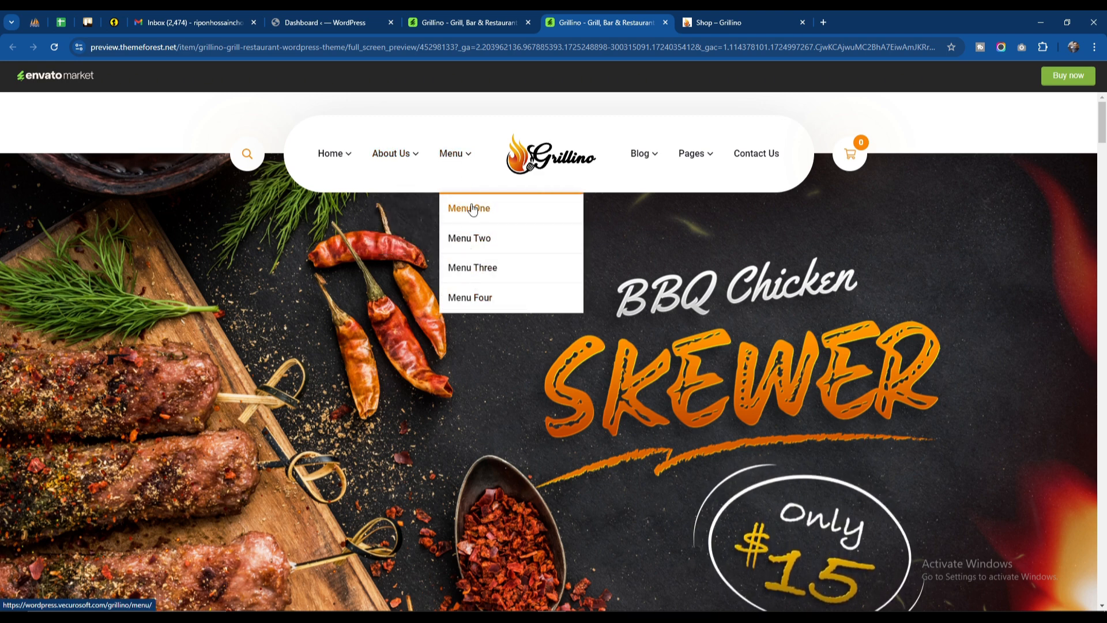
{"action": "left_click", "coordinate": [488, 222]}
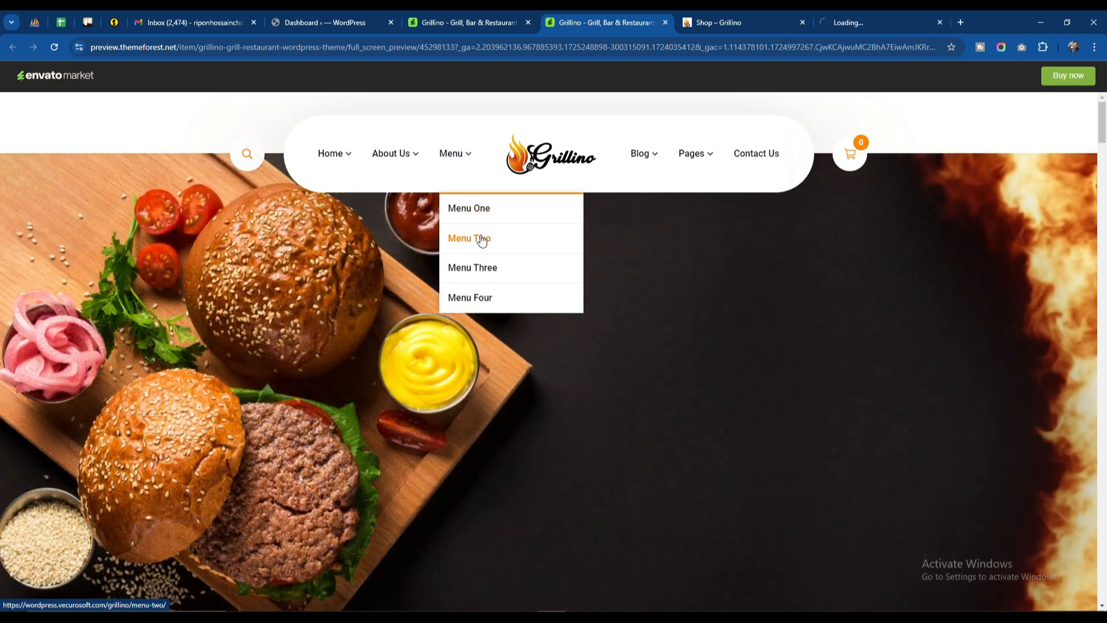
{"action": "right_click", "coordinate": [482, 239]}
{"action": "left_click", "coordinate": [495, 252]}
{"action": "right_click", "coordinate": [473, 269]}
{"action": "left_click", "coordinate": [493, 278]}
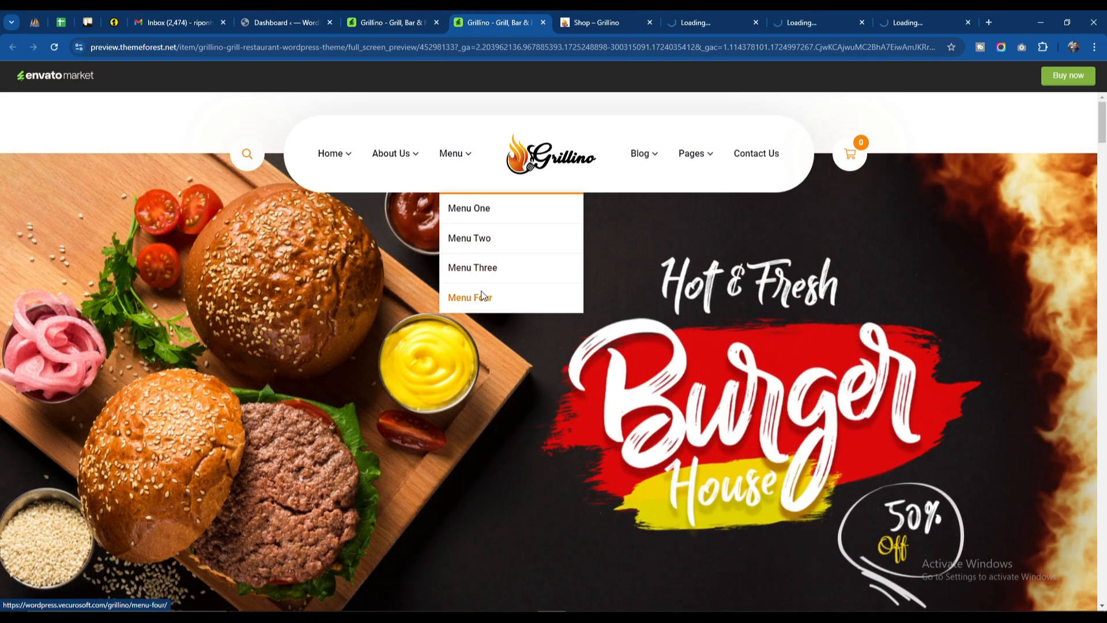
{"action": "right_click", "coordinate": [482, 291]}
{"action": "left_click", "coordinate": [504, 303]}
Step: Look through the dishes, prices and page numbering on the first Menu page
{"action": "left_click", "coordinate": [607, 25]}
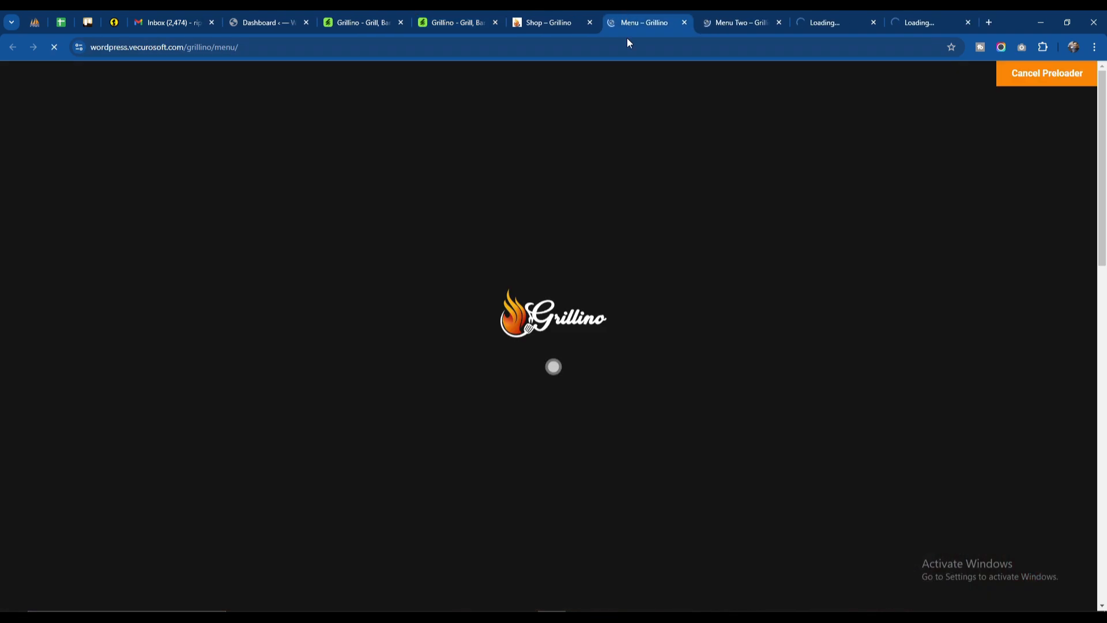
{"action": "scroll", "coordinate": [489, 278], "scroll_direction": "down", "scroll_amount": 3}
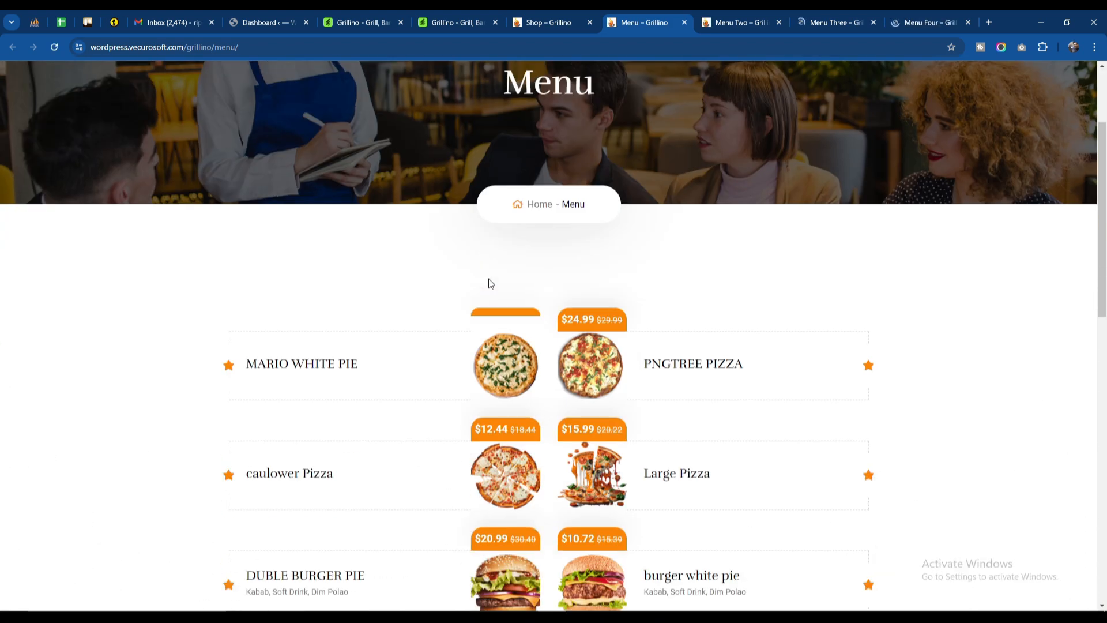
{"action": "scroll", "coordinate": [575, 353], "scroll_direction": "down", "scroll_amount": 6}
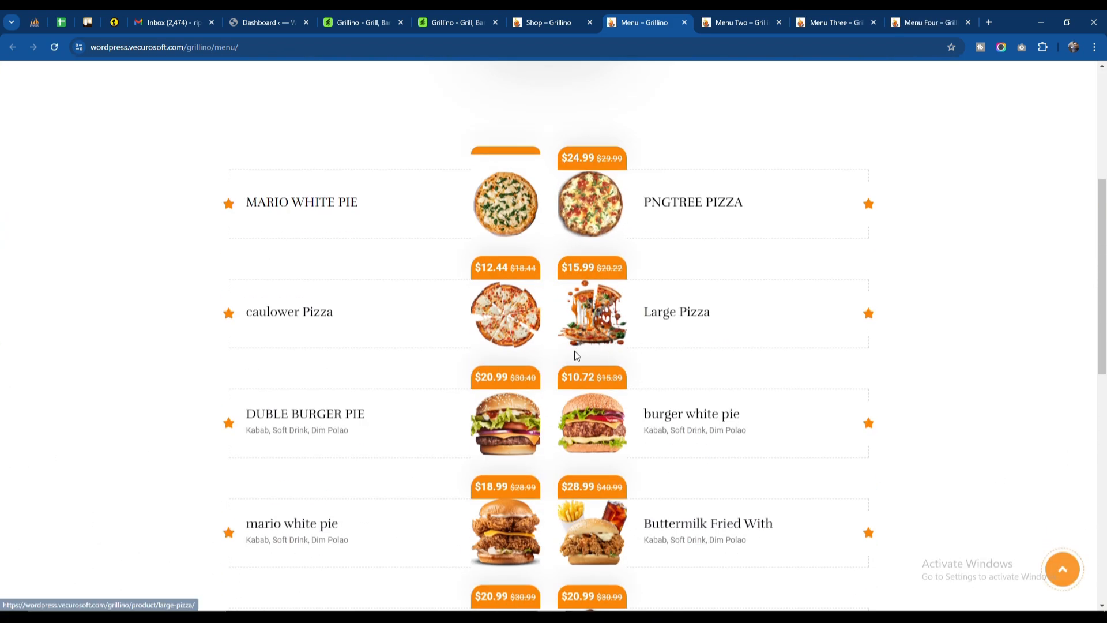
{"action": "scroll", "coordinate": [616, 317], "scroll_direction": "down", "scroll_amount": 3}
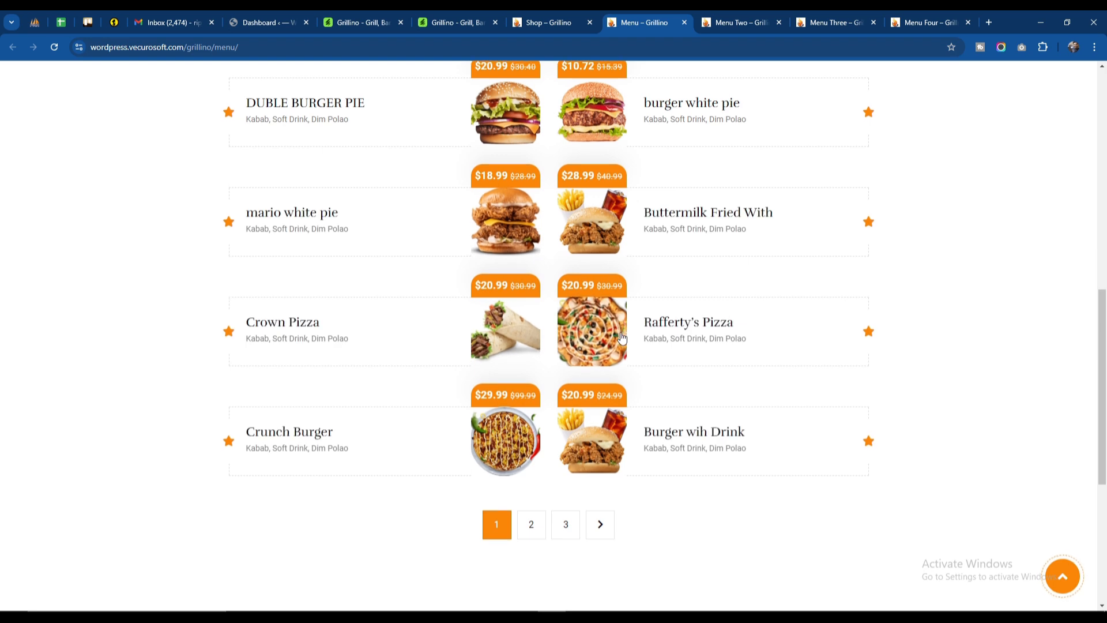
{"action": "scroll", "coordinate": [577, 346], "scroll_direction": "down", "scroll_amount": 3}
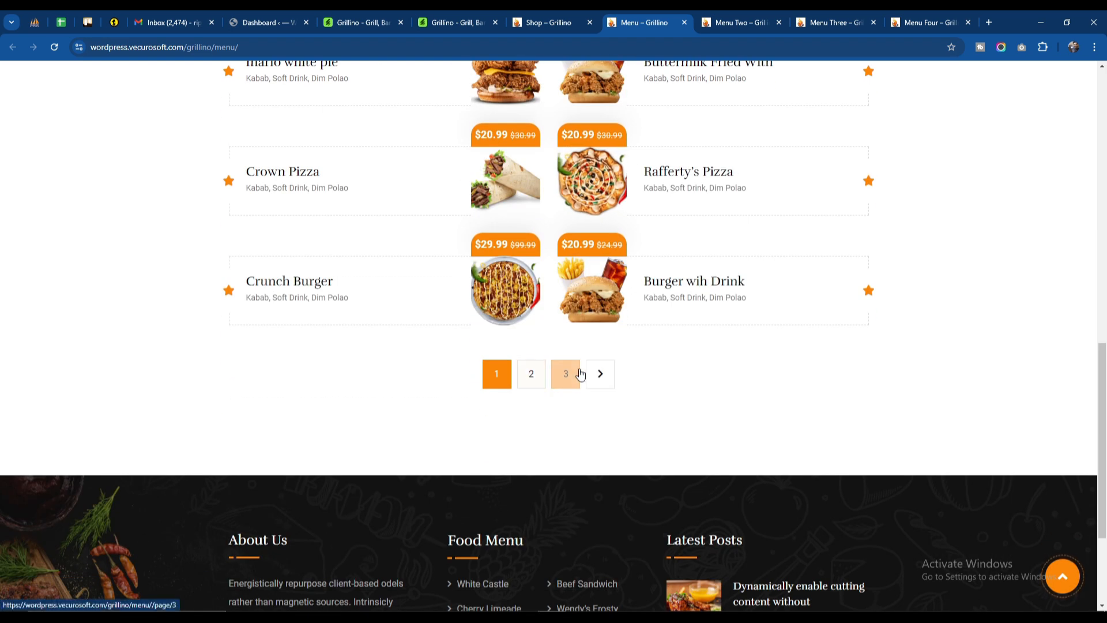
{"action": "scroll", "coordinate": [641, 380], "scroll_direction": "up", "scroll_amount": 15}
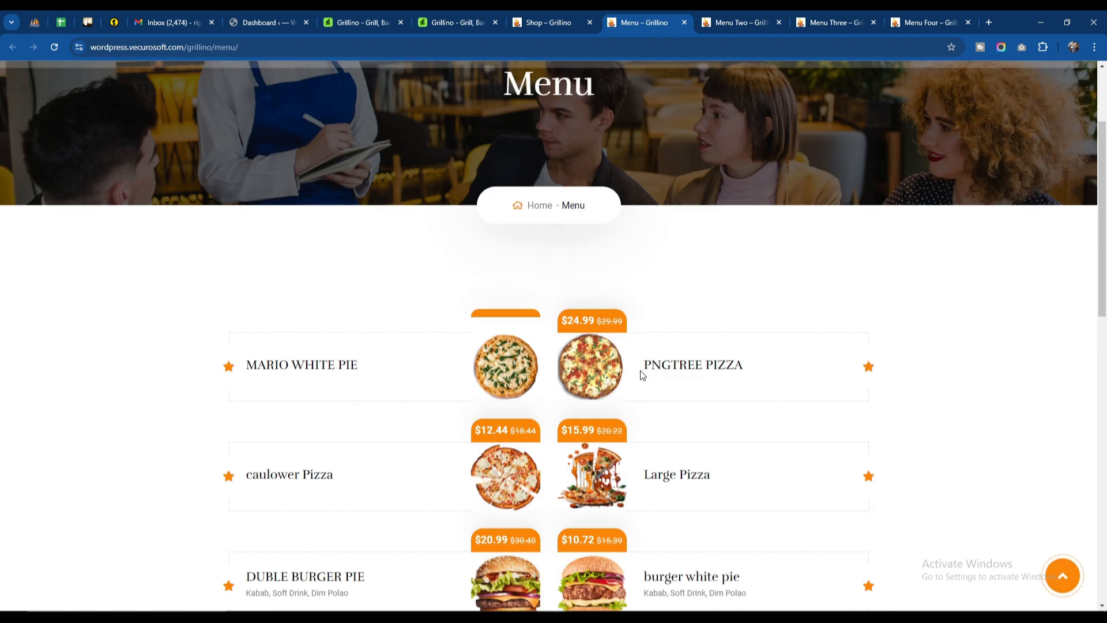
Step: Switch to the Menu Two page and look through its Breakfast and Diet Food sections
{"action": "left_click", "coordinate": [721, 13]}
{"action": "scroll", "coordinate": [482, 336], "scroll_direction": "down", "scroll_amount": 5}
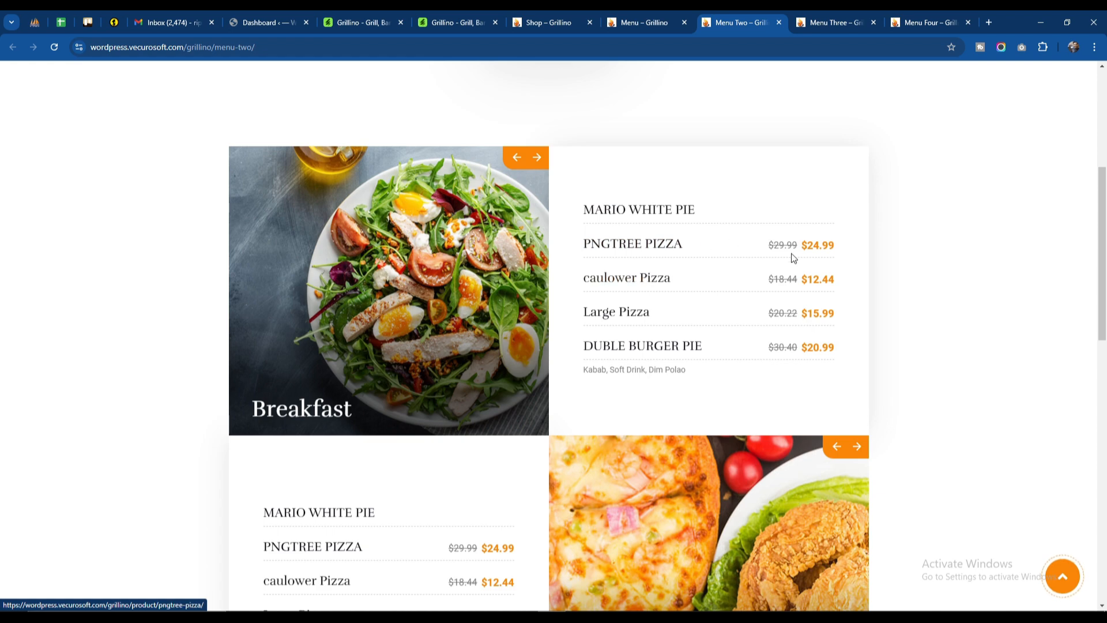
{"action": "scroll", "coordinate": [652, 301], "scroll_direction": "down", "scroll_amount": 5}
{"action": "scroll", "coordinate": [306, 278], "scroll_direction": "down", "scroll_amount": 5}
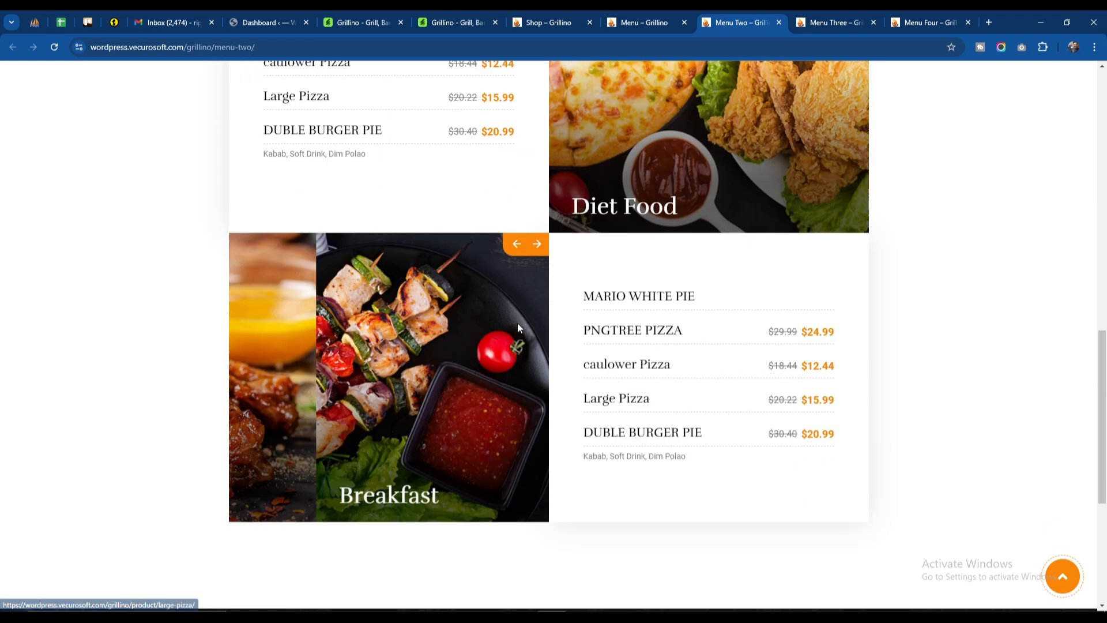
Step: Switch to the Menu Three page and show its Dinner, Lunch and Party categories in turn
{"action": "left_click", "coordinate": [830, 22]}
{"action": "scroll", "coordinate": [531, 278], "scroll_direction": "down", "scroll_amount": 5}
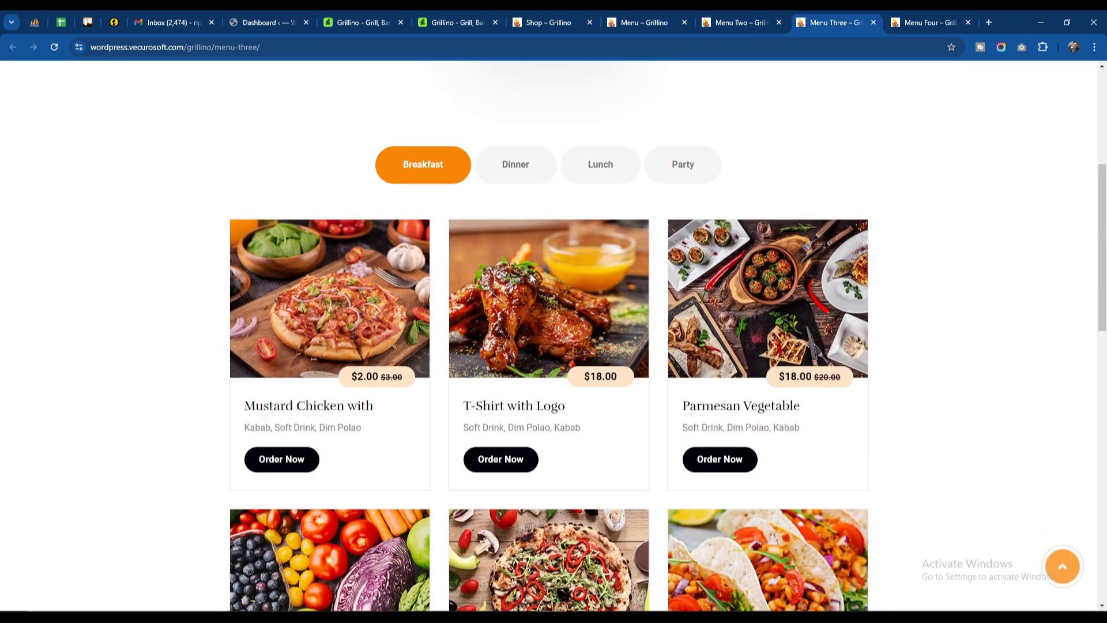
{"action": "left_click", "coordinate": [520, 160]}
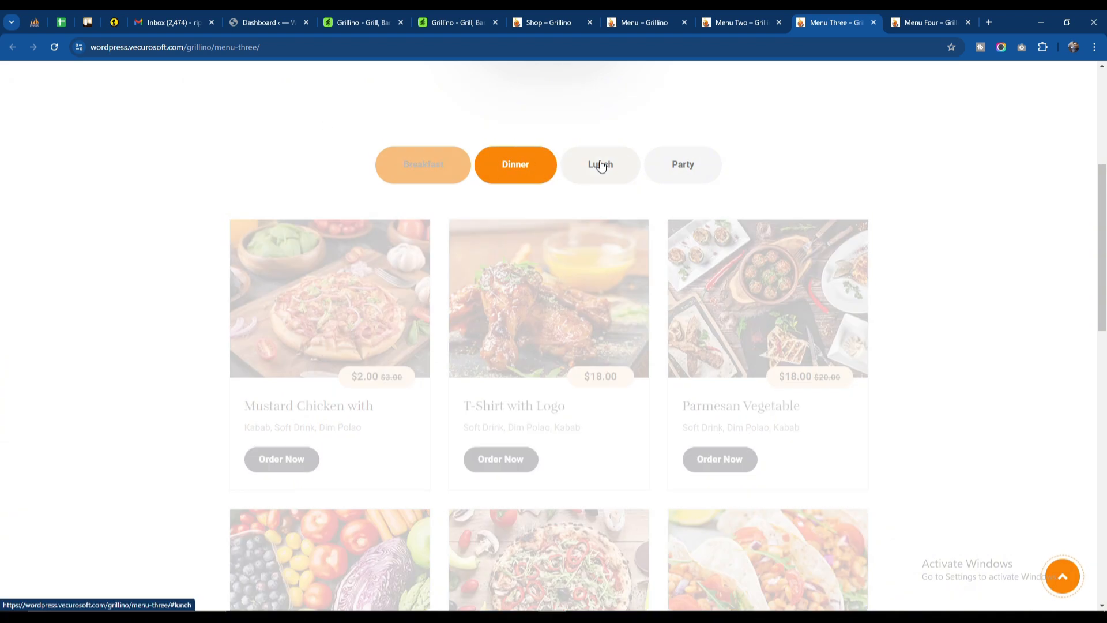
{"action": "left_click", "coordinate": [600, 165]}
{"action": "left_click", "coordinate": [686, 169]}
Step: On the Menu Four page, switch through the food categories from Dinner to Party and look through the listed dishes
{"action": "left_click", "coordinate": [930, 22]}
{"action": "scroll", "coordinate": [531, 268], "scroll_direction": "down", "scroll_amount": 3}
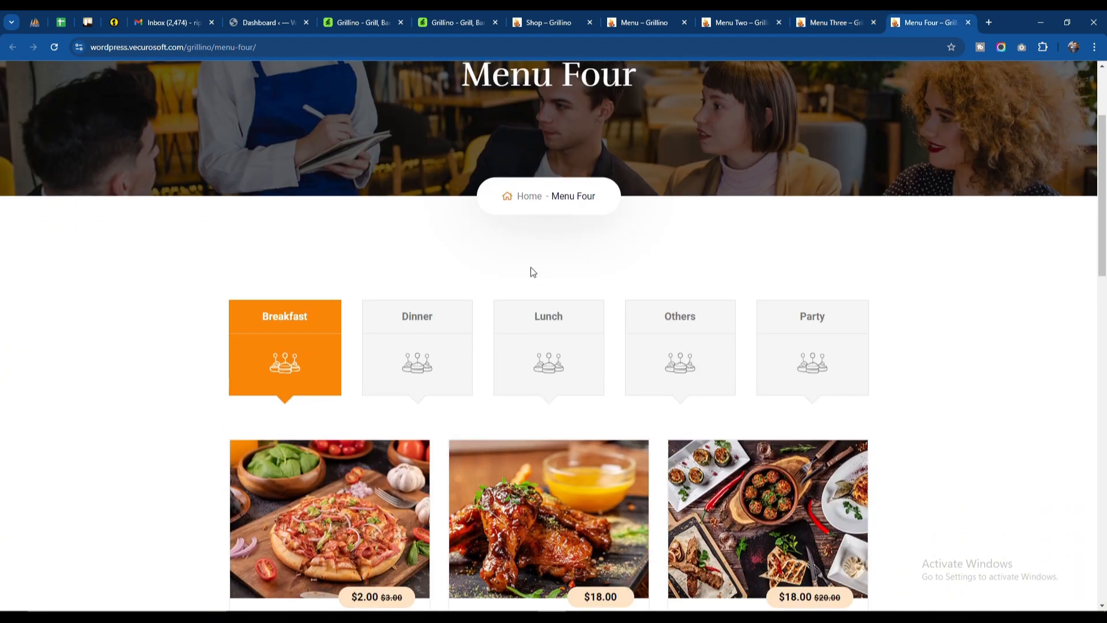
{"action": "left_click", "coordinate": [423, 321]}
{"action": "left_click", "coordinate": [617, 346]}
{"action": "left_click", "coordinate": [637, 348]}
{"action": "left_click", "coordinate": [798, 353]}
{"action": "scroll", "coordinate": [542, 293], "scroll_direction": "down", "scroll_amount": 10}
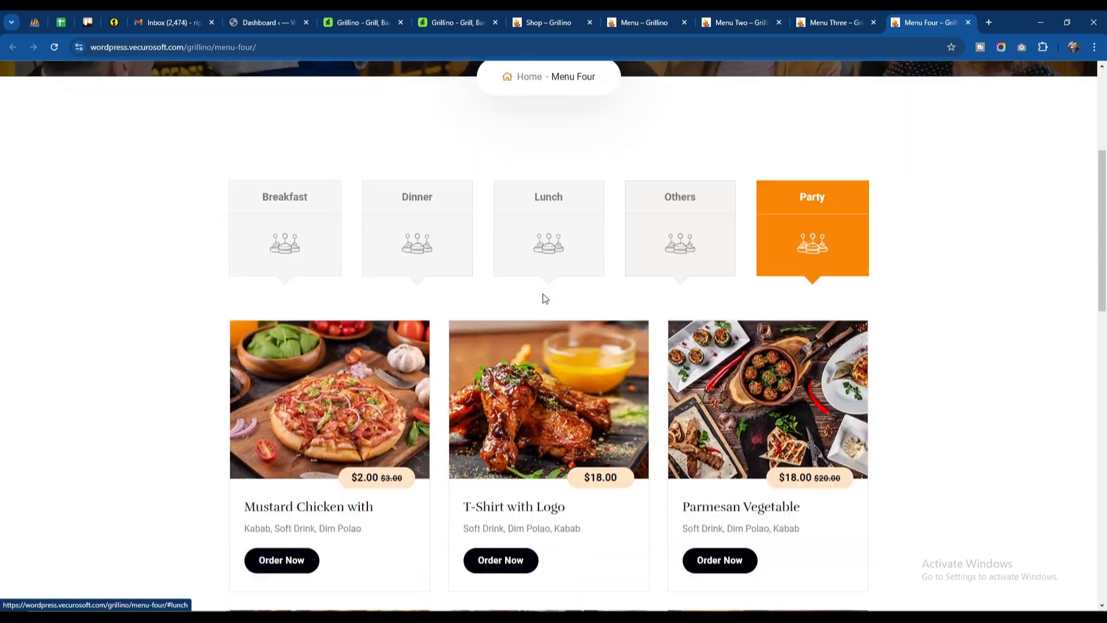
{"action": "scroll", "coordinate": [537, 237], "scroll_direction": "down", "scroll_amount": 8}
{"action": "scroll", "coordinate": [535, 262], "scroll_direction": "up", "scroll_amount": 13}
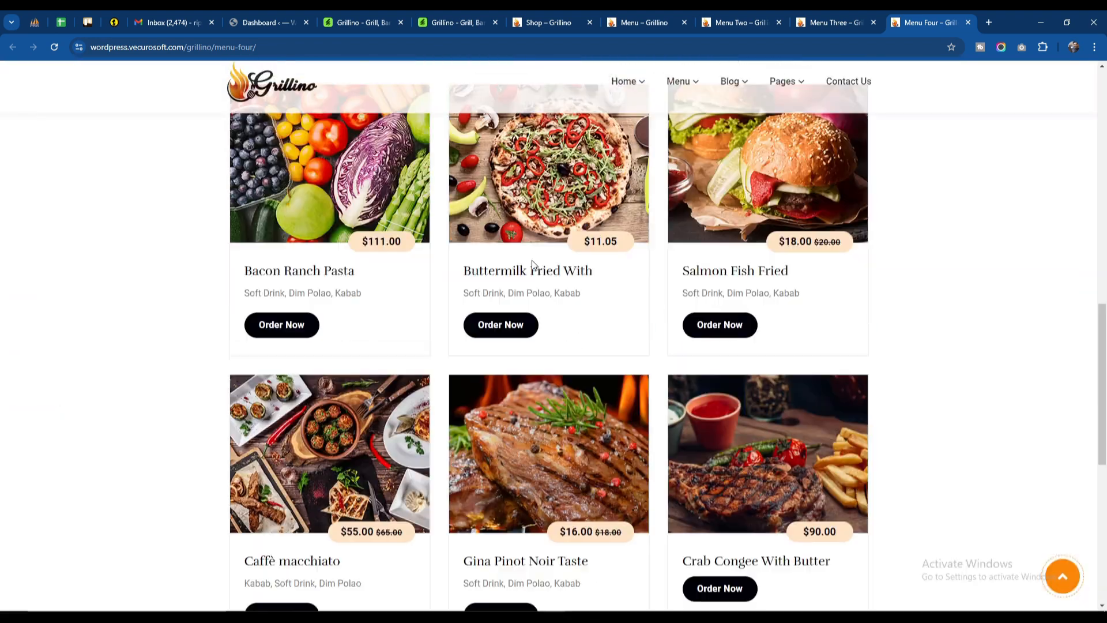
Step: Switch to the Grillino Shop page and look through its product listing down to the page numbers
{"action": "left_click", "coordinate": [437, 12]}
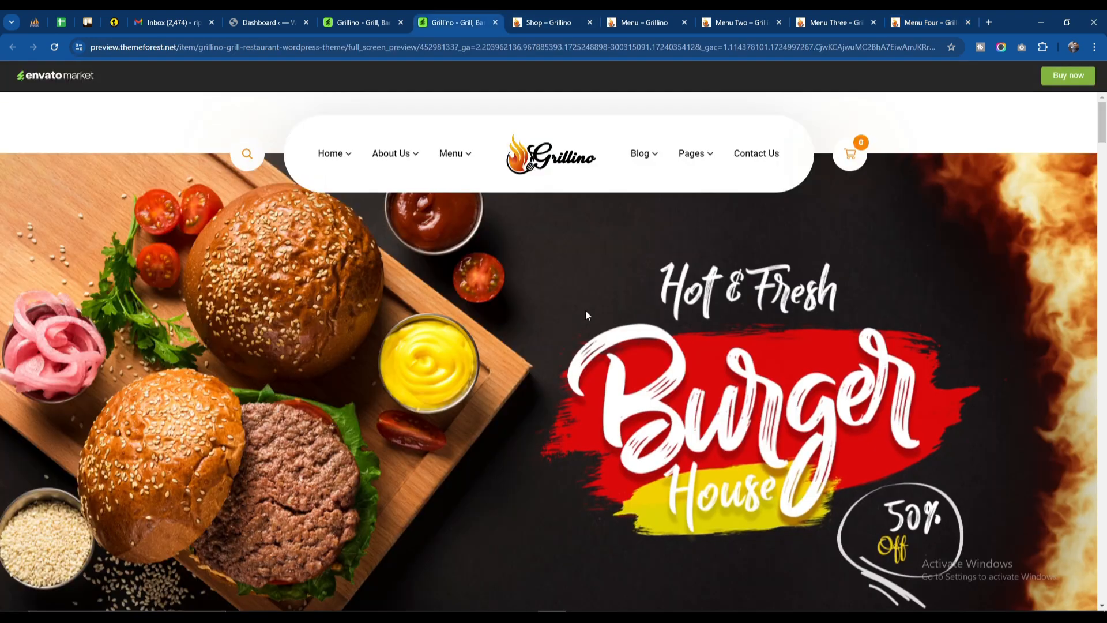
{"action": "left_click", "coordinate": [542, 12]}
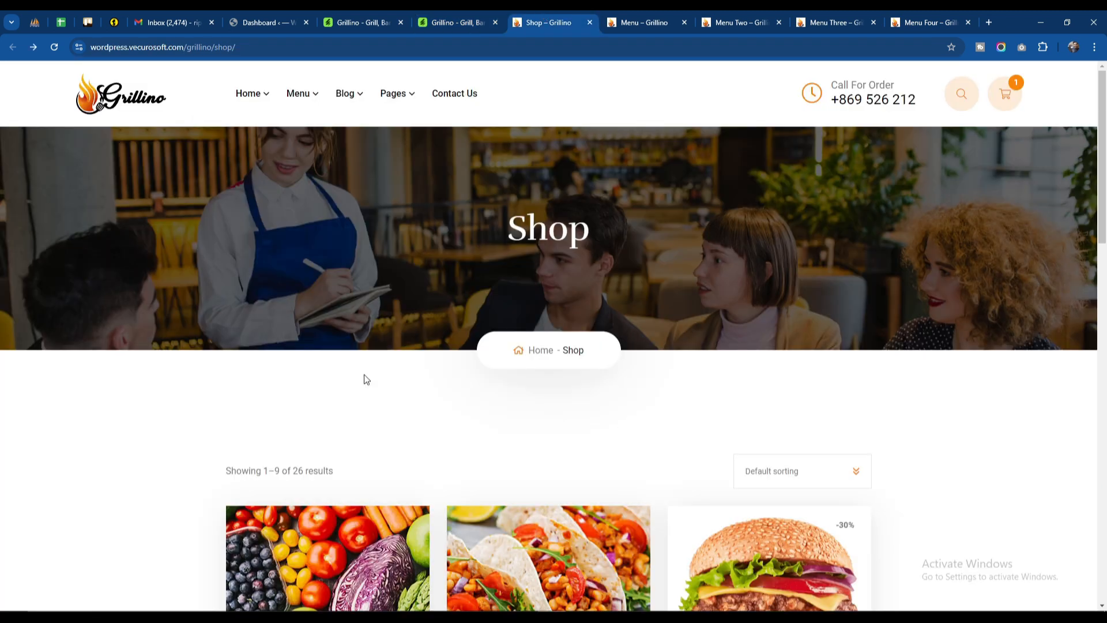
{"action": "scroll", "coordinate": [338, 389], "scroll_direction": "down", "scroll_amount": 3}
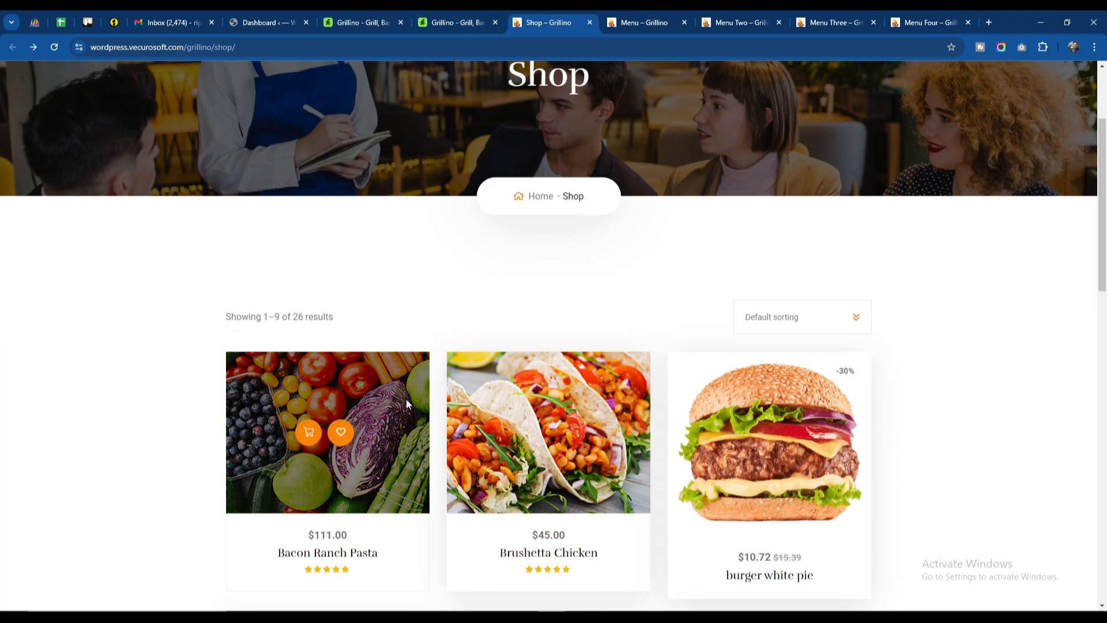
{"action": "scroll", "coordinate": [405, 402], "scroll_direction": "down", "scroll_amount": 5}
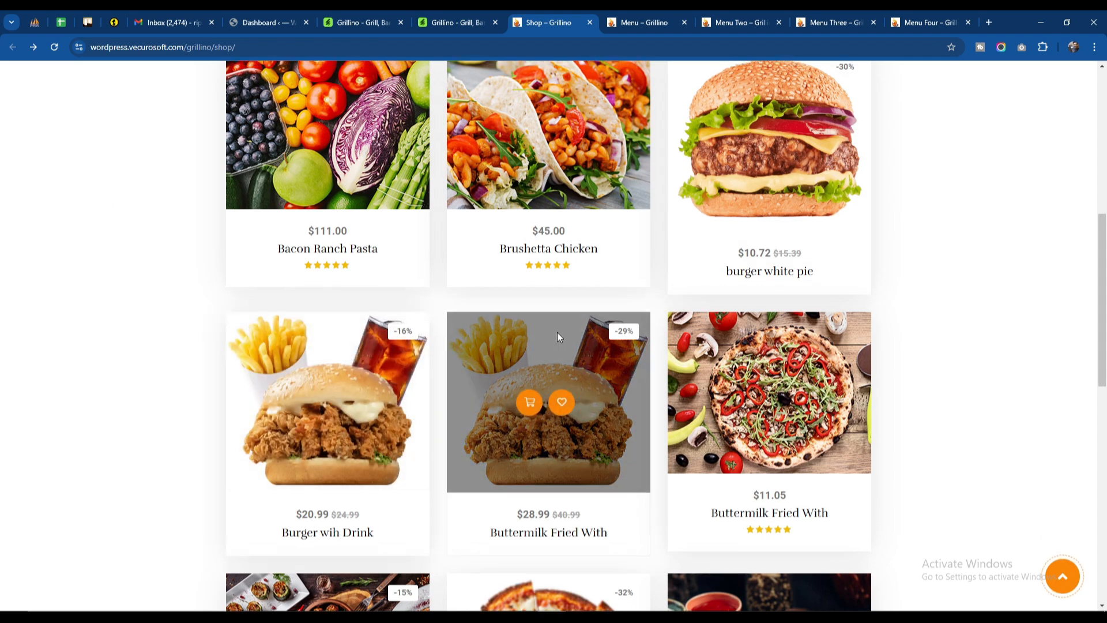
{"action": "scroll", "coordinate": [520, 321], "scroll_direction": "up", "scroll_amount": 3}
{"action": "scroll", "coordinate": [781, 311], "scroll_direction": "down", "scroll_amount": 5}
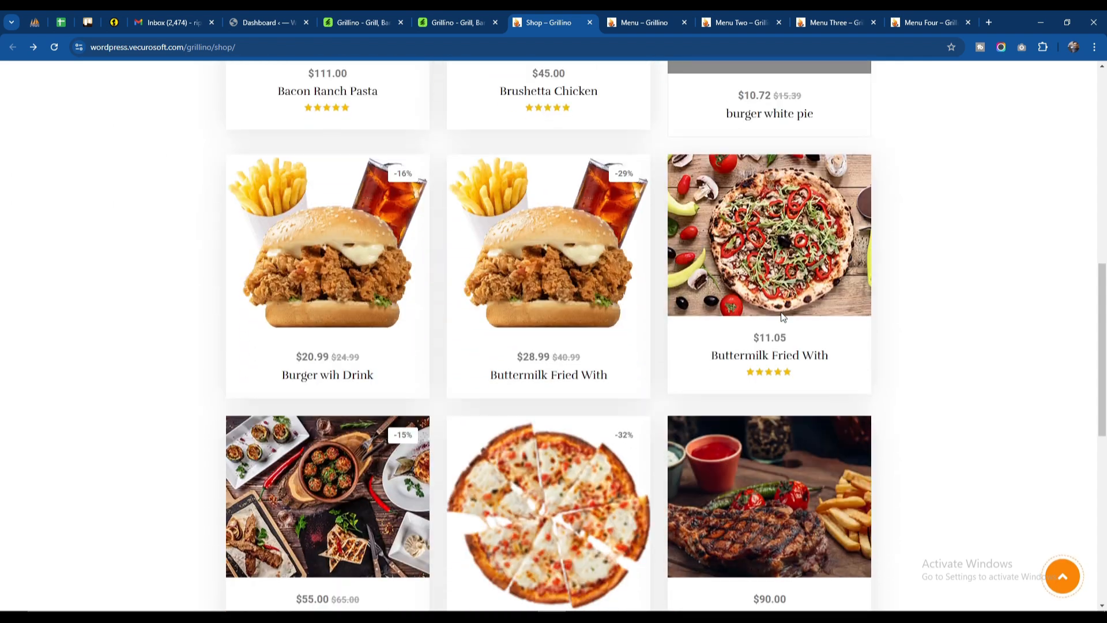
{"action": "scroll", "coordinate": [362, 292], "scroll_direction": "down", "scroll_amount": 5}
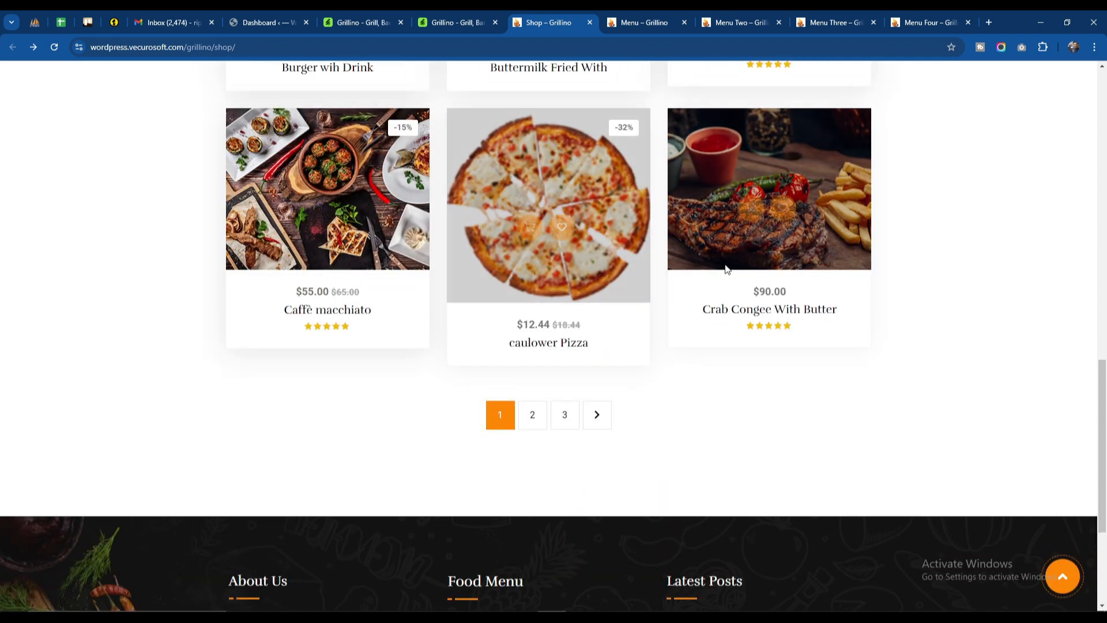
{"action": "scroll", "coordinate": [725, 265], "scroll_direction": "up", "scroll_amount": 12}
Step: Add Bacon Ranch Pasta to the cart and show the shopping cart summary
{"action": "scroll", "coordinate": [454, 319], "scroll_direction": "down", "scroll_amount": 3}
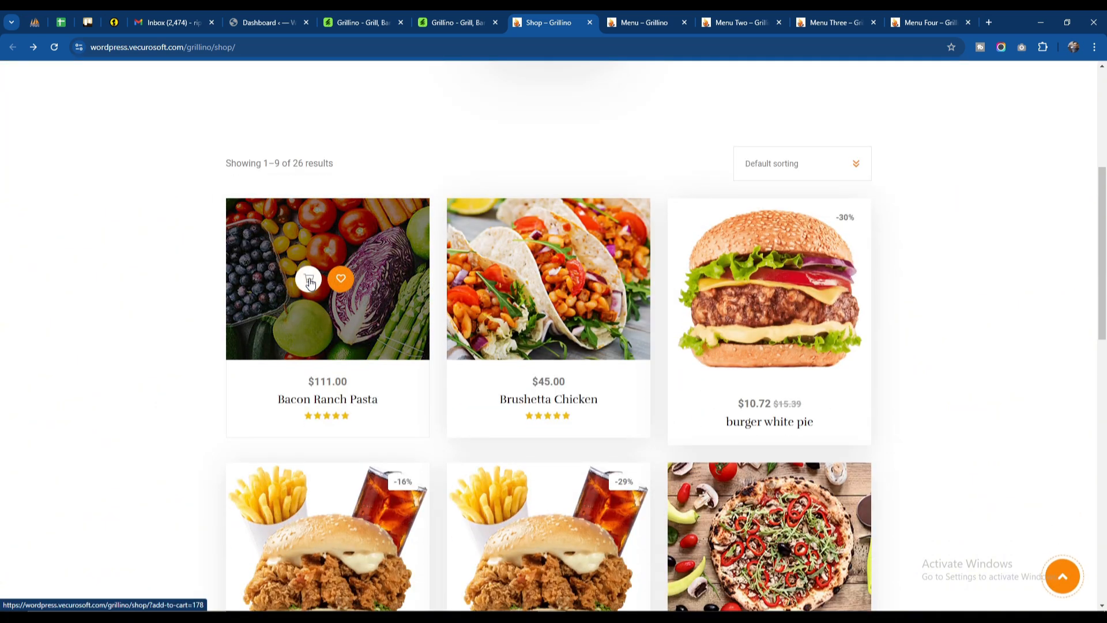
{"action": "left_click", "coordinate": [309, 282]}
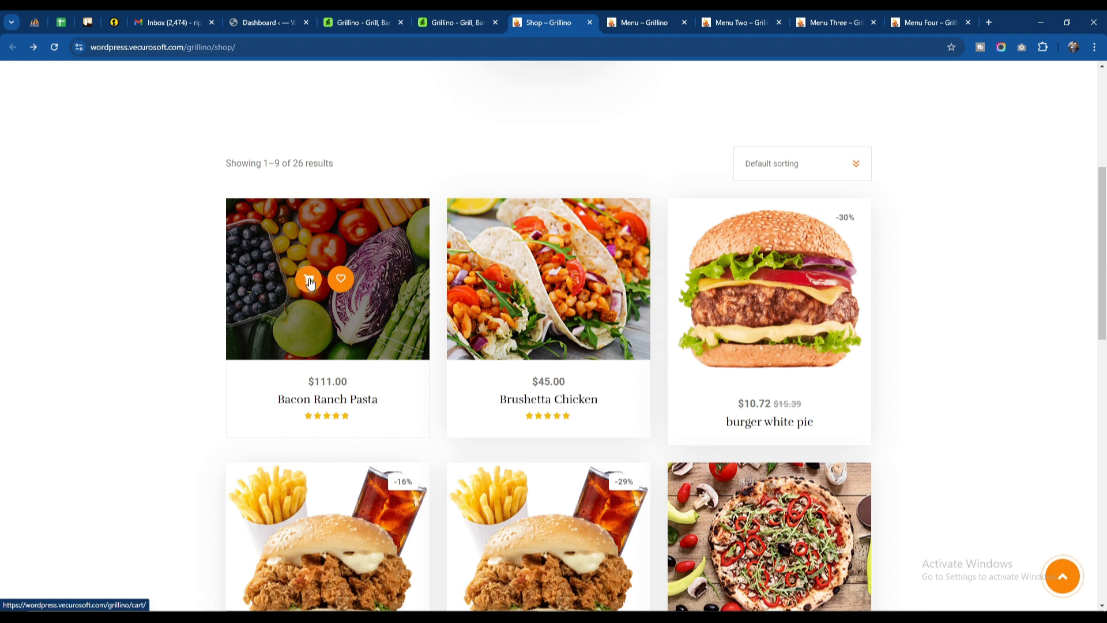
{"action": "scroll", "coordinate": [362, 295], "scroll_direction": "up", "scroll_amount": 5}
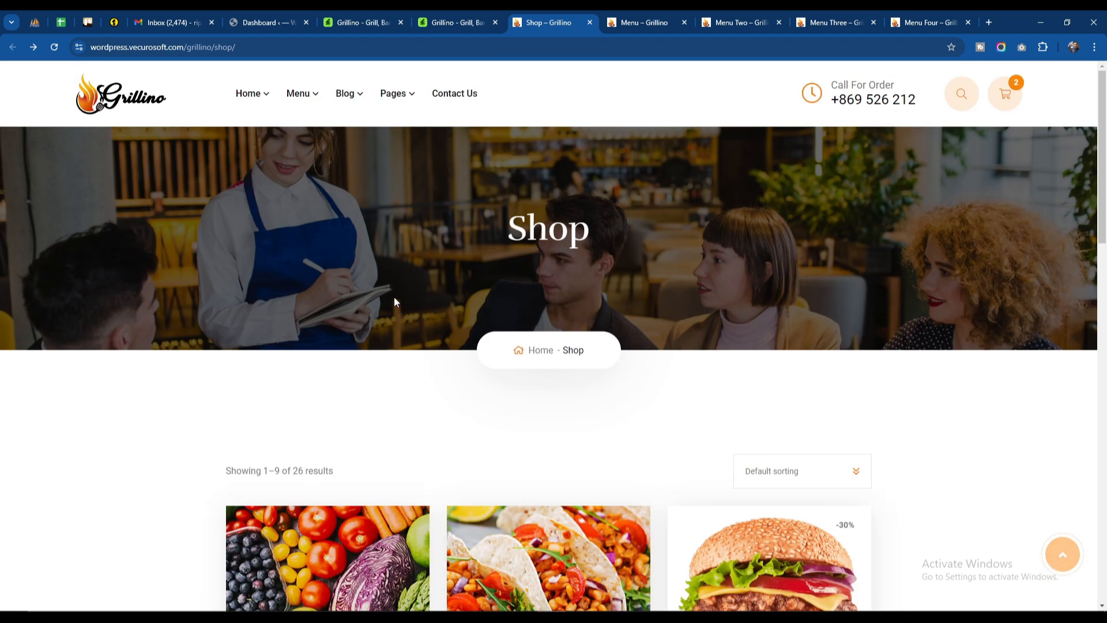
{"action": "left_click", "coordinate": [1006, 94]}
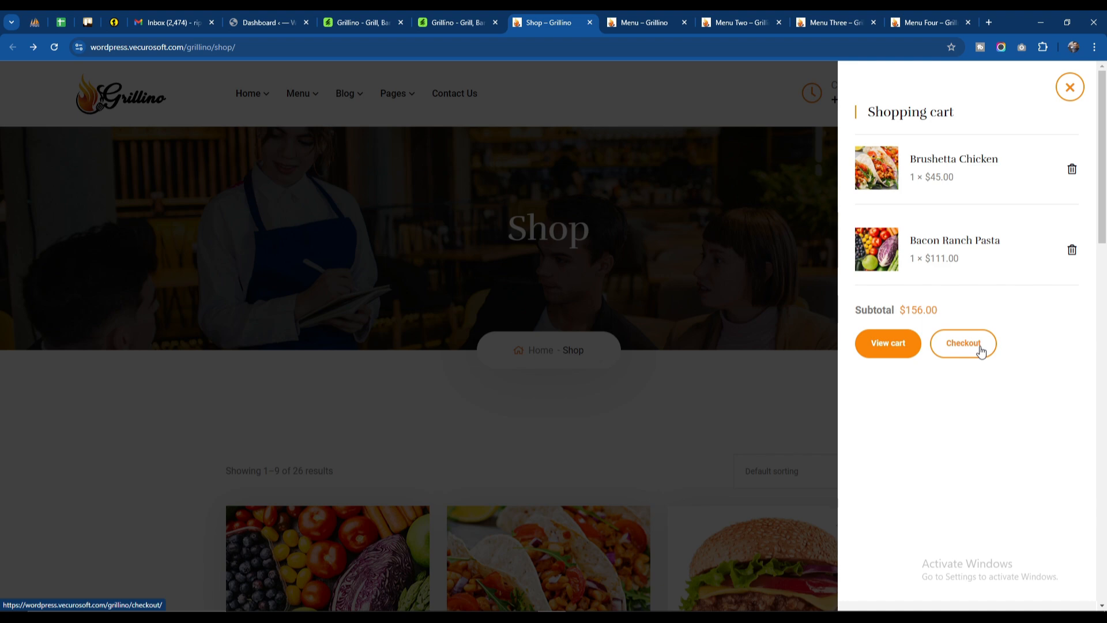
Step: Open the full Cart page and examine its product table, coupon field and cart totals
{"action": "left_click", "coordinate": [890, 349]}
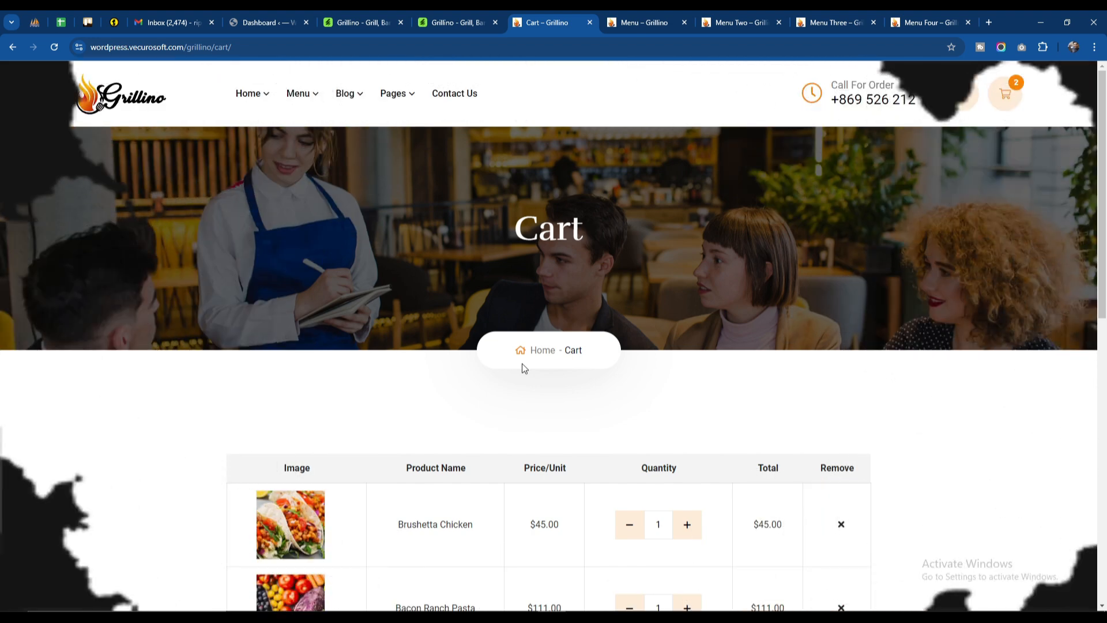
{"action": "scroll", "coordinate": [521, 363], "scroll_direction": "down", "scroll_amount": 3}
{"action": "scroll", "coordinate": [913, 363], "scroll_direction": "down", "scroll_amount": 3}
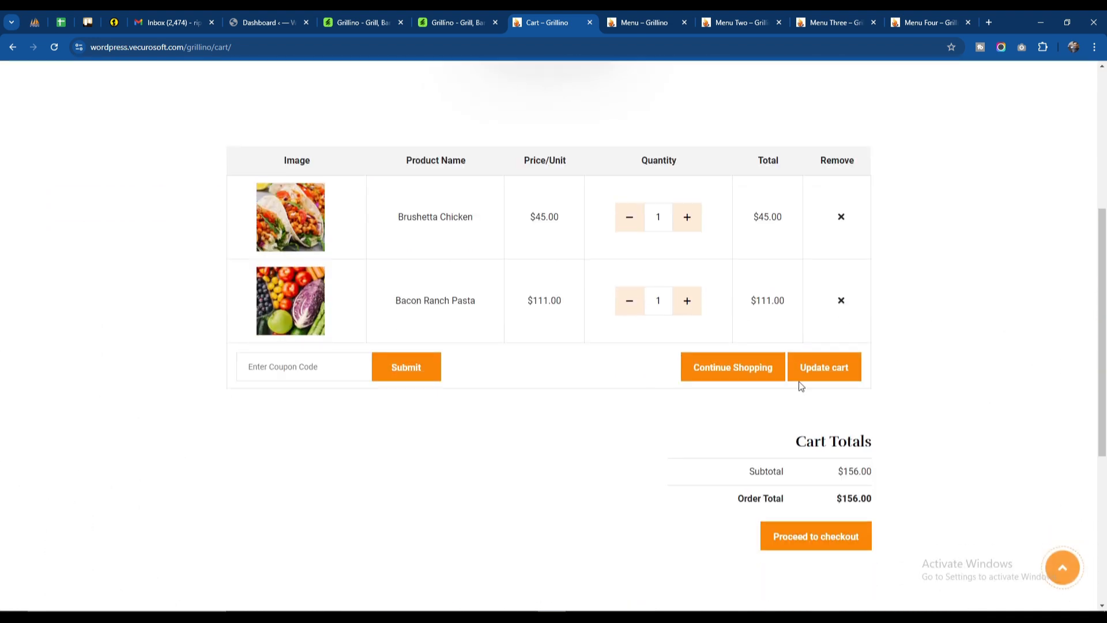
Step: Set the Brushetta Chicken quantity to 2 in the cart, update the cart and proceed to checkout
{"action": "left_click", "coordinate": [689, 218]}
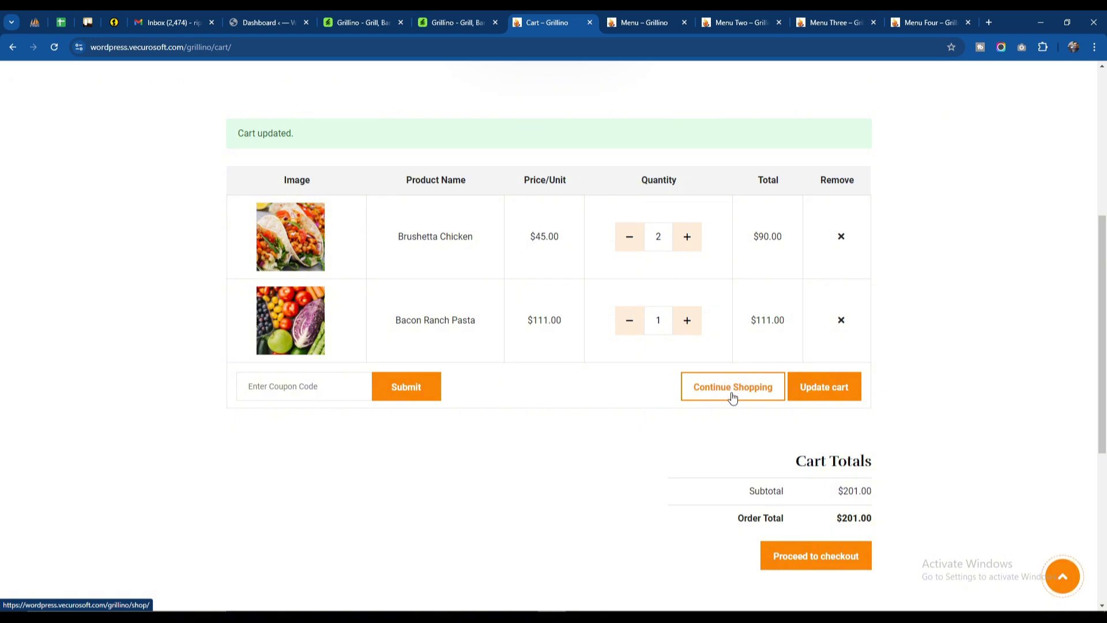
{"action": "scroll", "coordinate": [698, 398], "scroll_direction": "down", "scroll_amount": 3}
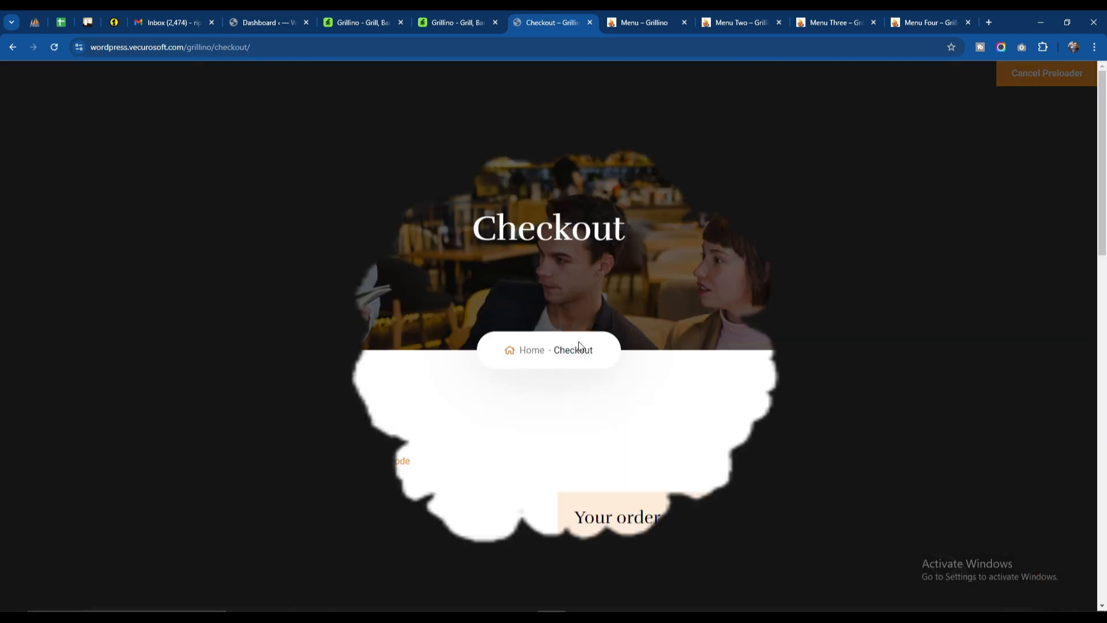
Step: Examine the Checkout page's billing details form, additional information field and order summary
{"action": "scroll", "coordinate": [373, 318], "scroll_direction": "down", "scroll_amount": 12}
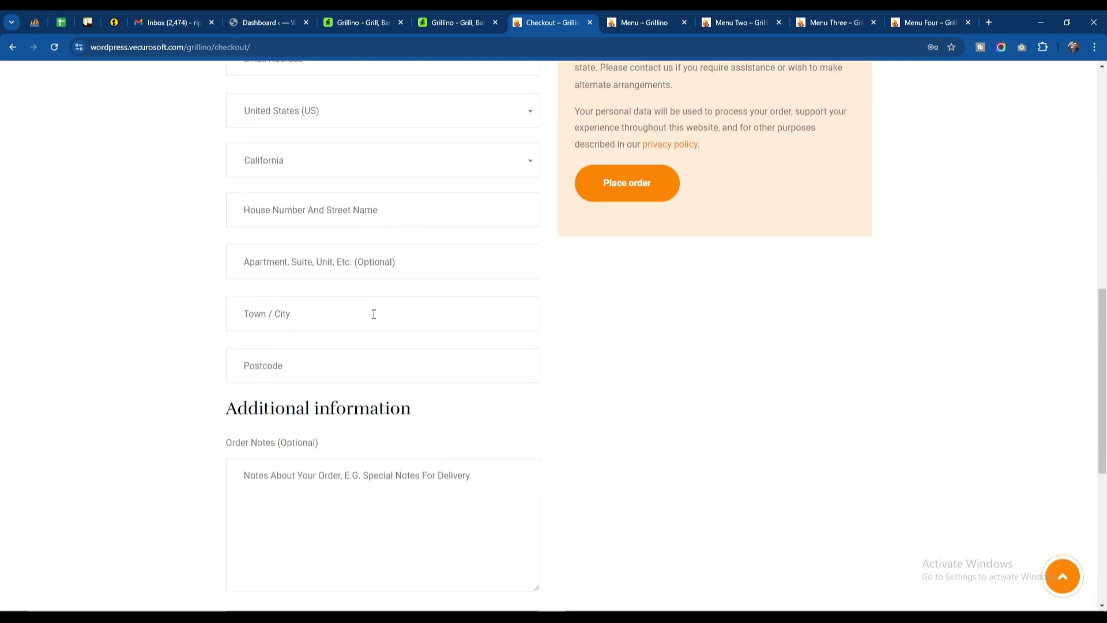
{"action": "scroll", "coordinate": [374, 313], "scroll_direction": "up", "scroll_amount": 10}
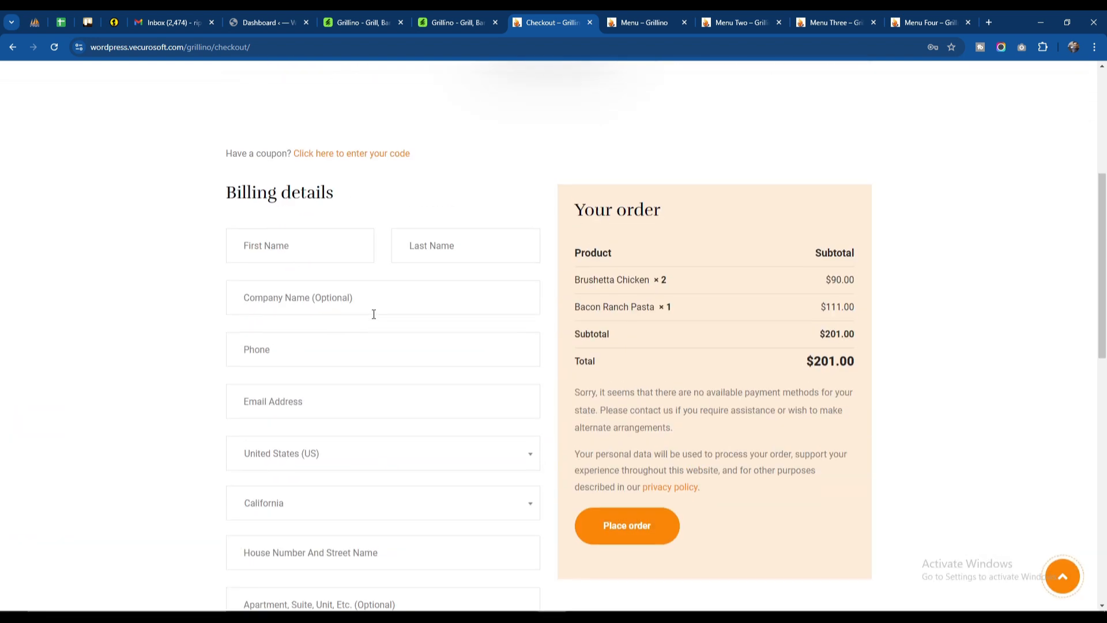
{"action": "scroll", "coordinate": [374, 313], "scroll_direction": "down", "scroll_amount": 10}
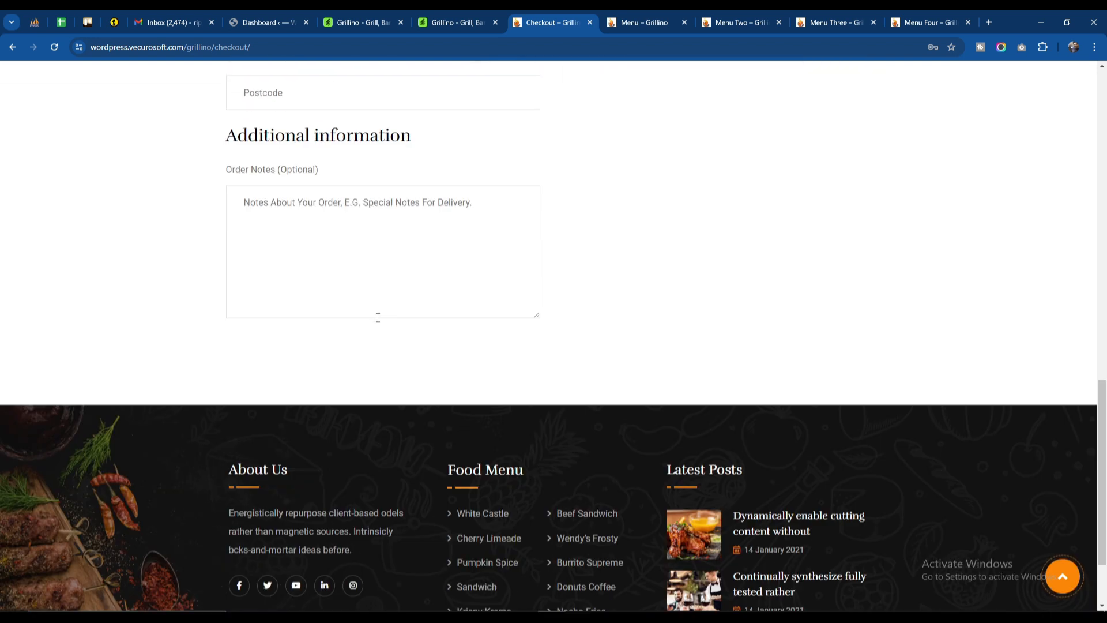
{"action": "scroll", "coordinate": [380, 358], "scroll_direction": "up", "scroll_amount": 10}
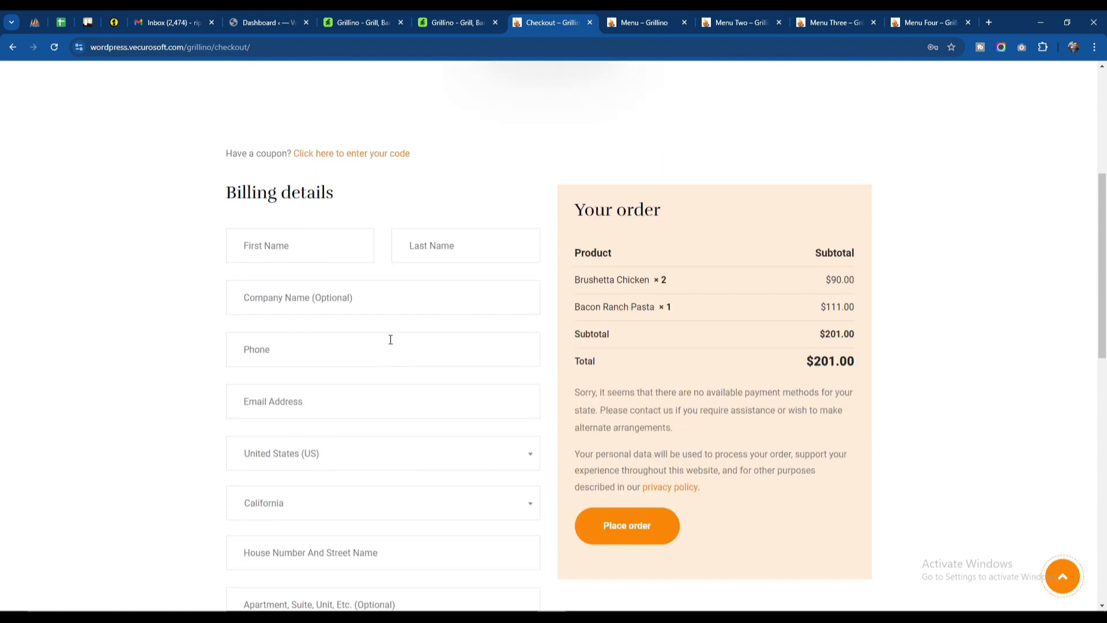
{"action": "scroll", "coordinate": [415, 307], "scroll_direction": "down", "scroll_amount": 10}
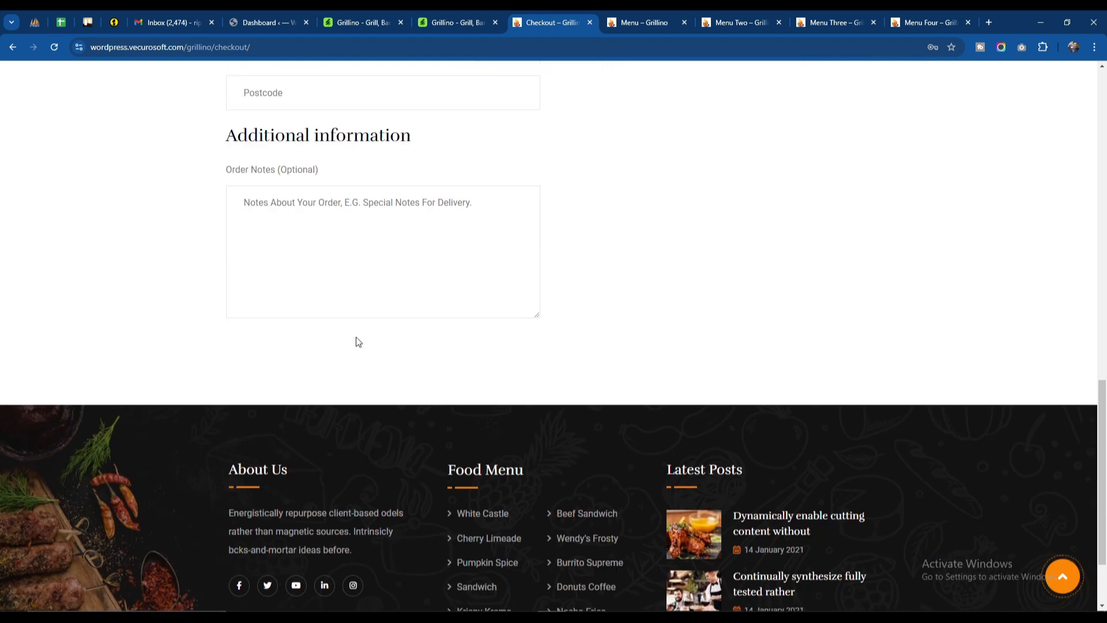
{"action": "scroll", "coordinate": [356, 341], "scroll_direction": "up", "scroll_amount": 10}
{"action": "scroll", "coordinate": [356, 338], "scroll_direction": "down", "scroll_amount": 10}
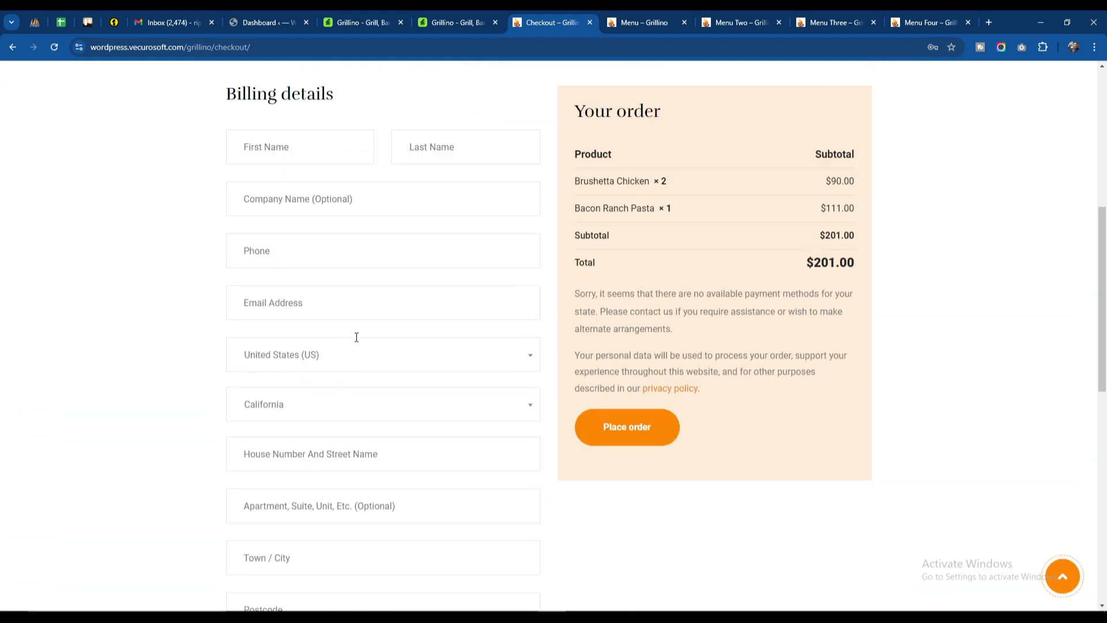
{"action": "scroll", "coordinate": [665, 260], "scroll_direction": "up", "scroll_amount": 7}
{"action": "scroll", "coordinate": [617, 292], "scroll_direction": "up", "scroll_amount": 3}
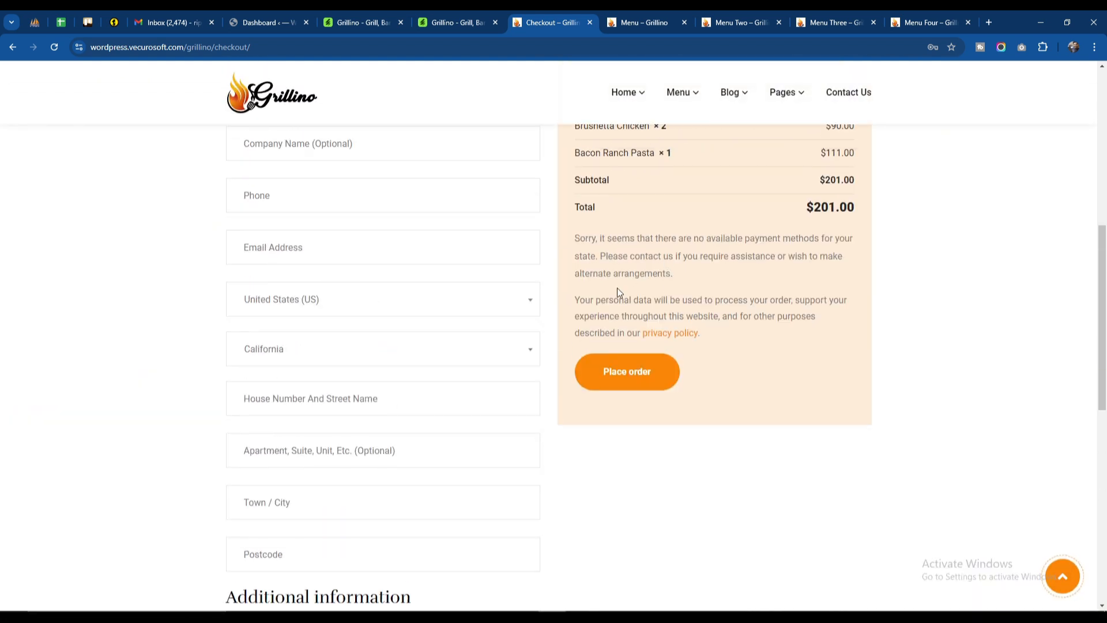
{"action": "scroll", "coordinate": [617, 291], "scroll_direction": "down", "scroll_amount": 3}
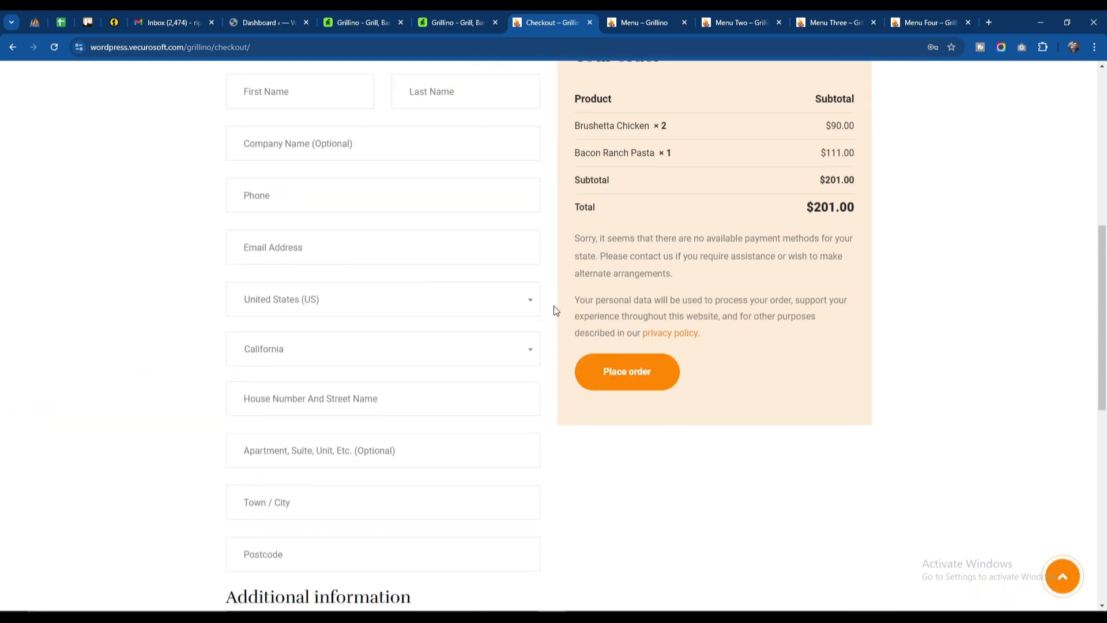
{"action": "scroll", "coordinate": [550, 306], "scroll_direction": "up", "scroll_amount": 3}
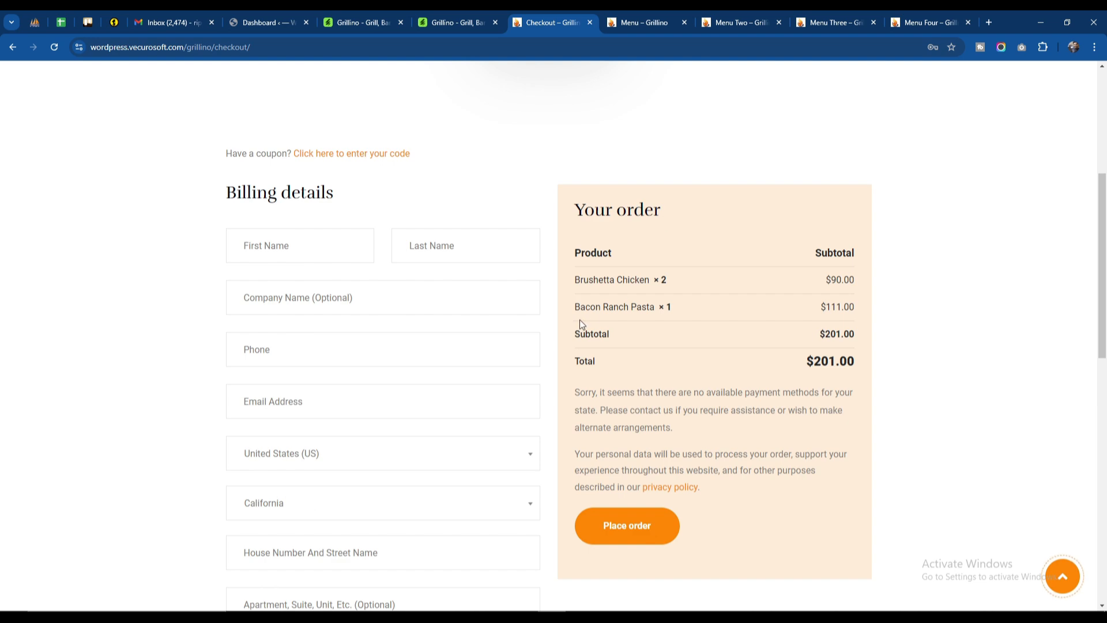
Step: Reveal the coupon code field on the Checkout page and look over the page again up to its header
{"action": "left_click", "coordinate": [371, 155]}
{"action": "scroll", "coordinate": [566, 356], "scroll_direction": "down", "scroll_amount": 14}
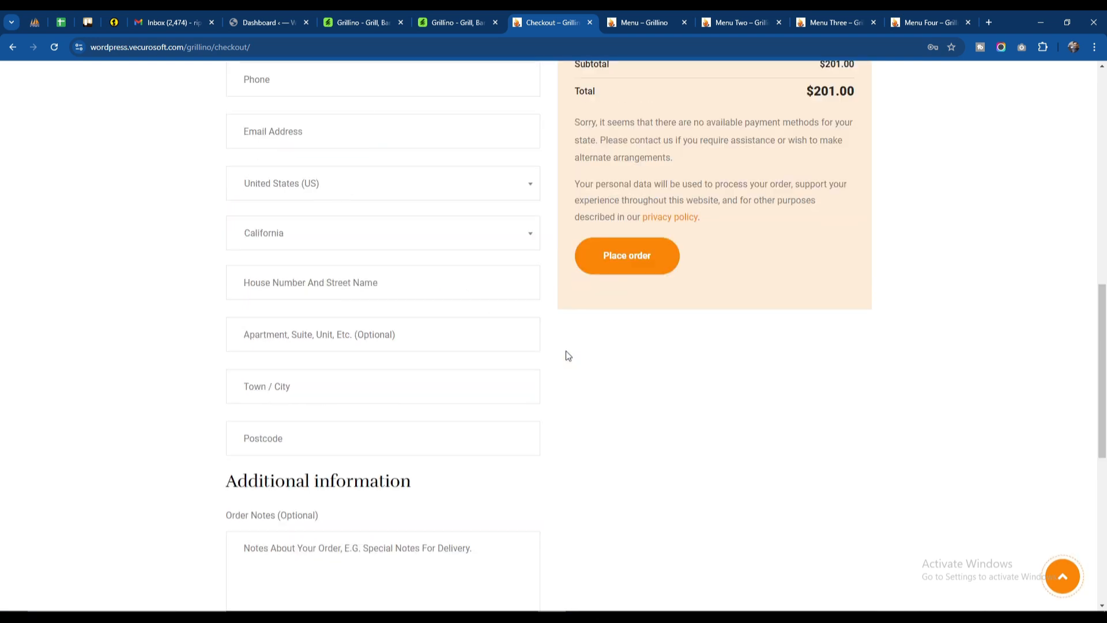
{"action": "scroll", "coordinate": [541, 333], "scroll_direction": "up", "scroll_amount": 12}
{"action": "scroll", "coordinate": [541, 331], "scroll_direction": "up", "scroll_amount": 4}
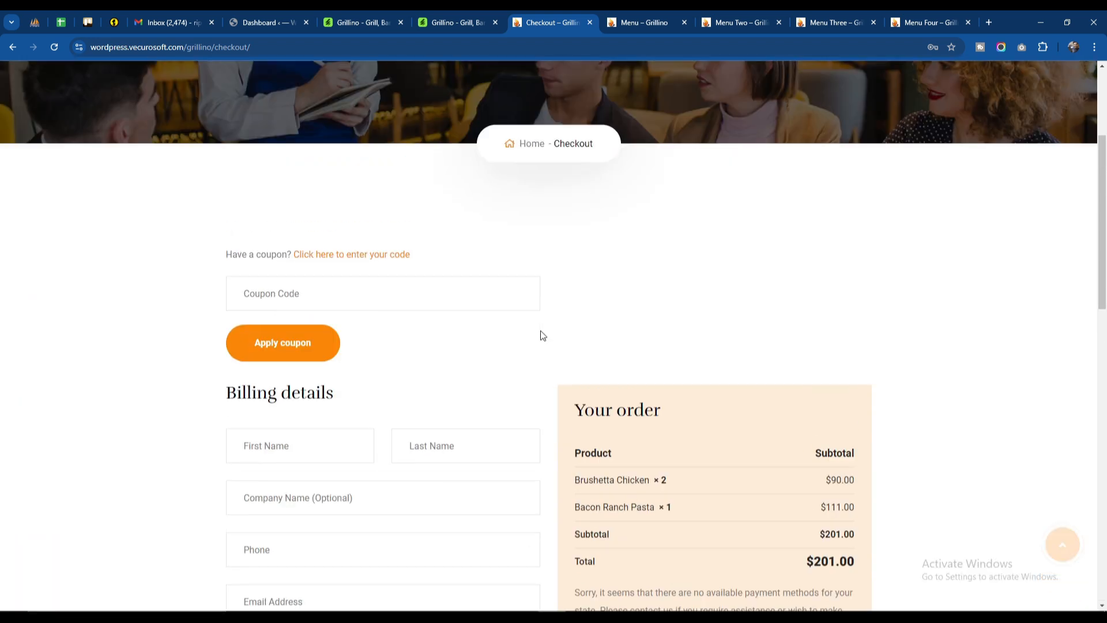
{"action": "scroll", "coordinate": [542, 316], "scroll_direction": "up", "scroll_amount": 4}
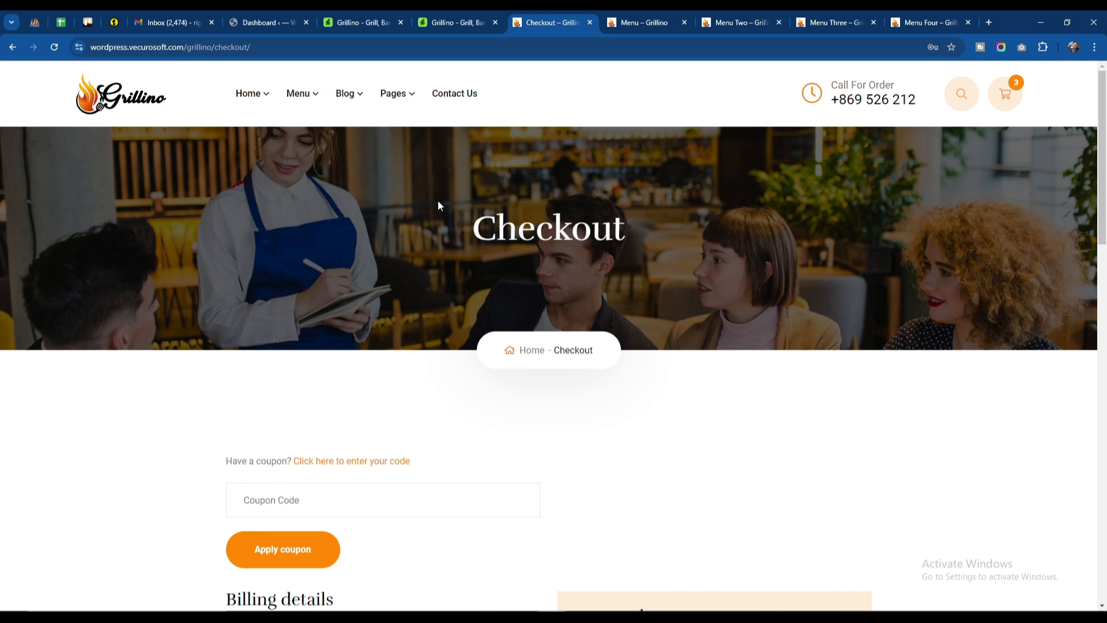
Step: Switch to the WordPress dashboard, open the blog.wpthemehat.com site in a new tab and look through its front page
{"action": "left_click", "coordinate": [259, 22]}
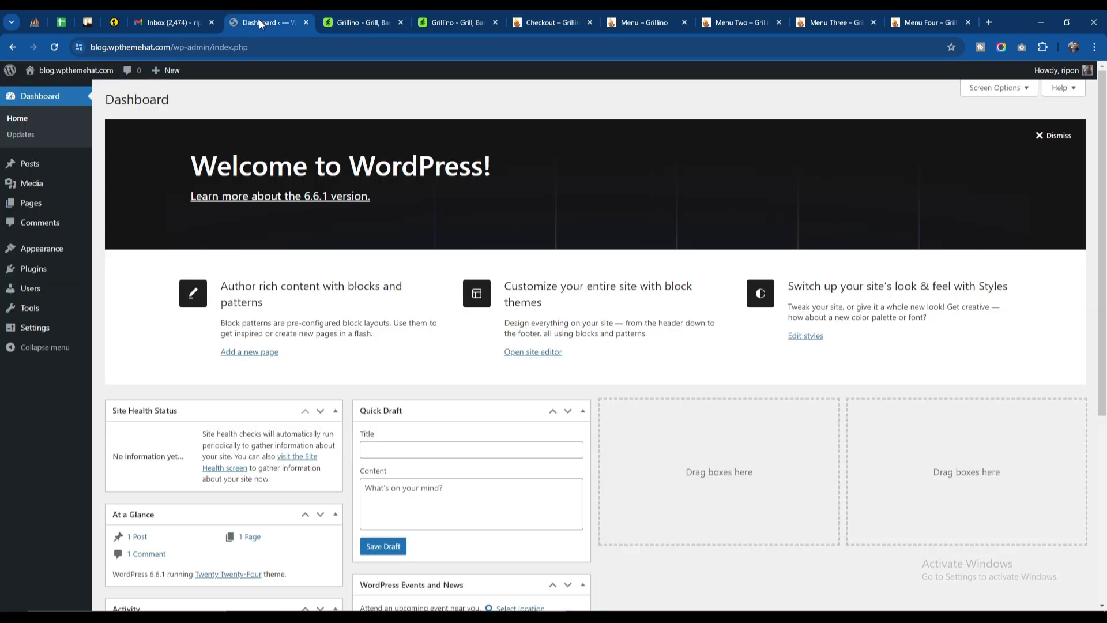
{"action": "mouse_move", "coordinate": [64, 213]}
{"action": "right_click", "coordinate": [50, 89]}
{"action": "left_click", "coordinate": [86, 99]}
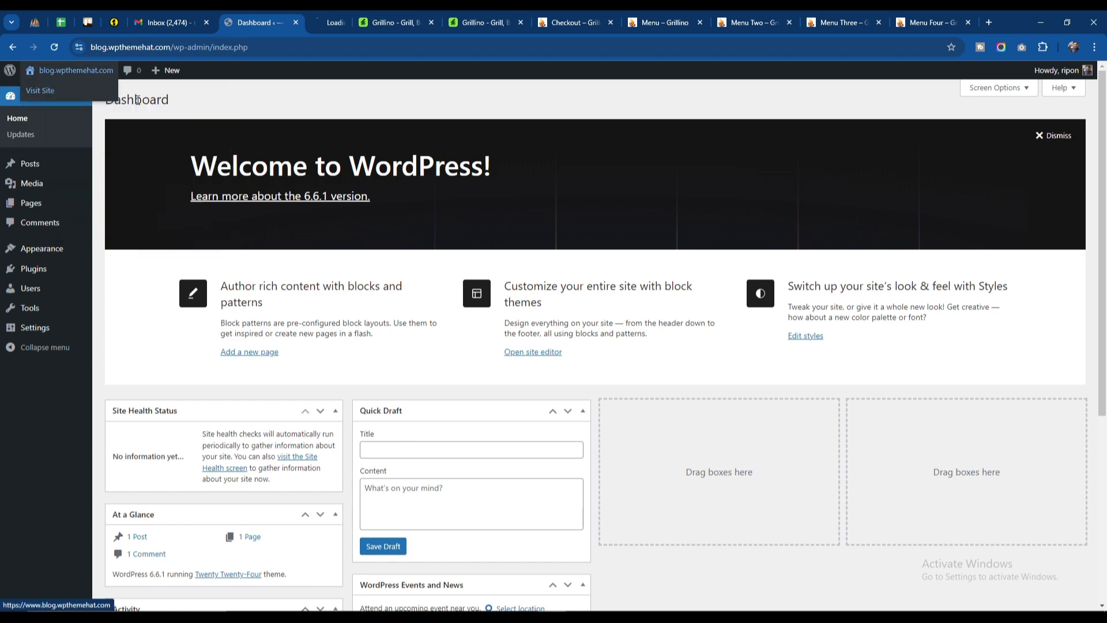
{"action": "left_click", "coordinate": [314, 20]}
{"action": "scroll", "coordinate": [718, 237], "scroll_direction": "down", "scroll_amount": 20}
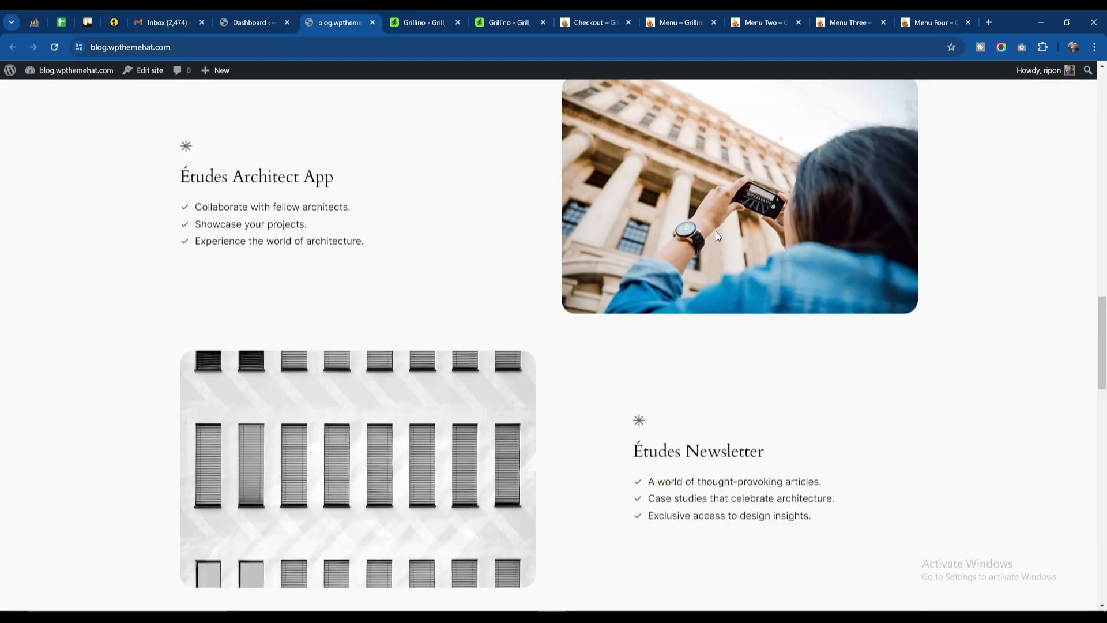
{"action": "scroll", "coordinate": [718, 236], "scroll_direction": "up", "scroll_amount": 10}
{"action": "scroll", "coordinate": [718, 237], "scroll_direction": "up", "scroll_amount": 10}
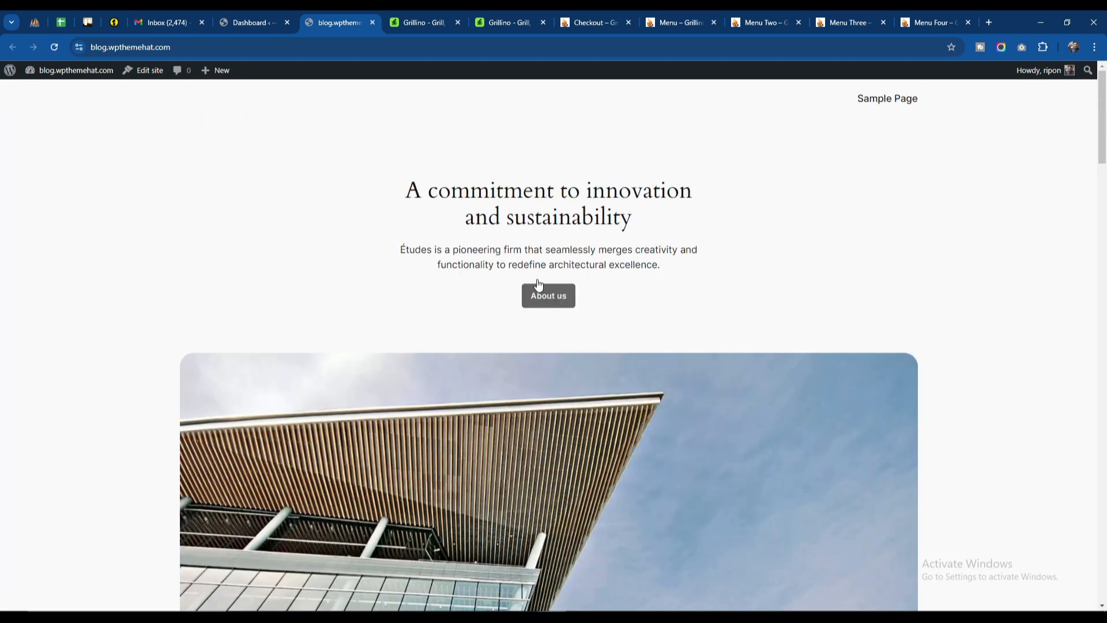
Step: Return to the WordPress dashboard and open the theme upload form on the Add Themes page
{"action": "left_click", "coordinate": [427, 21]}
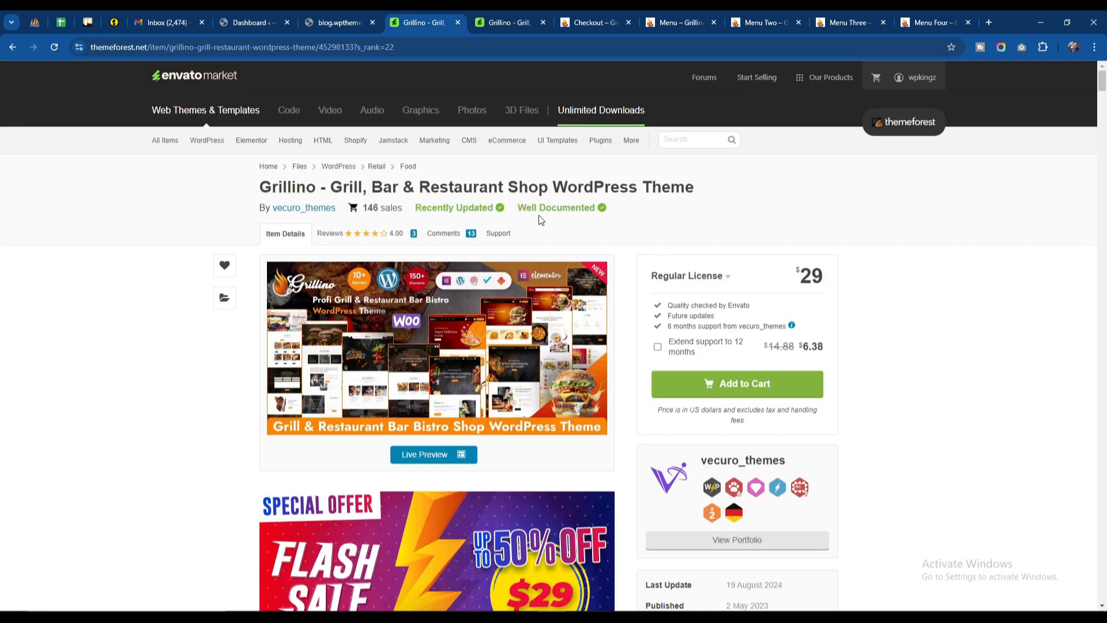
{"action": "left_click", "coordinate": [245, 21]}
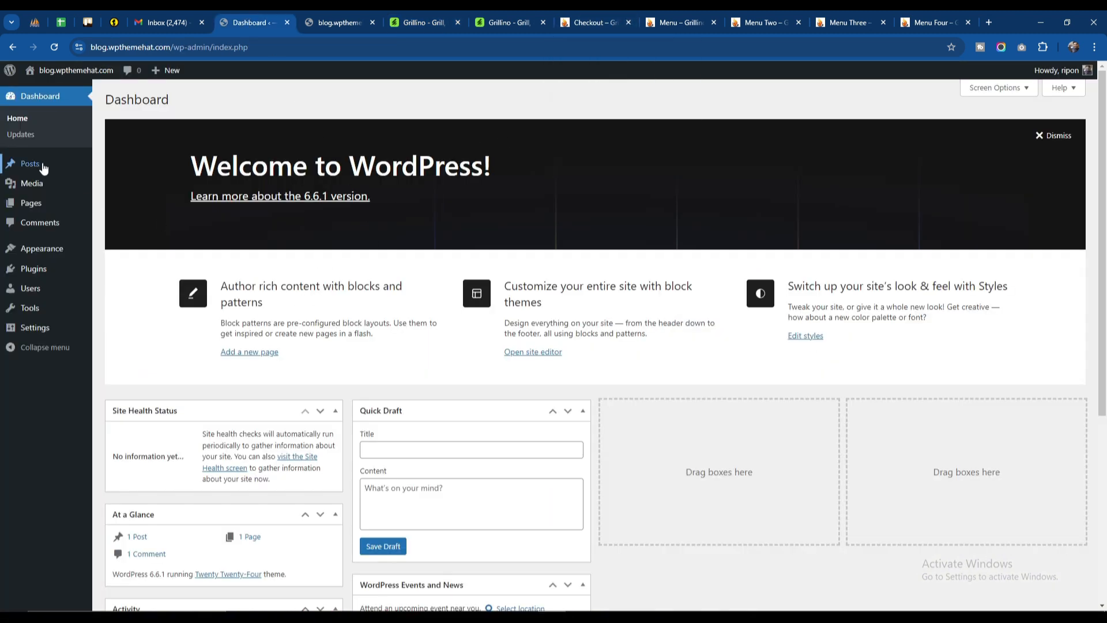
{"action": "mouse_move", "coordinate": [42, 252]}
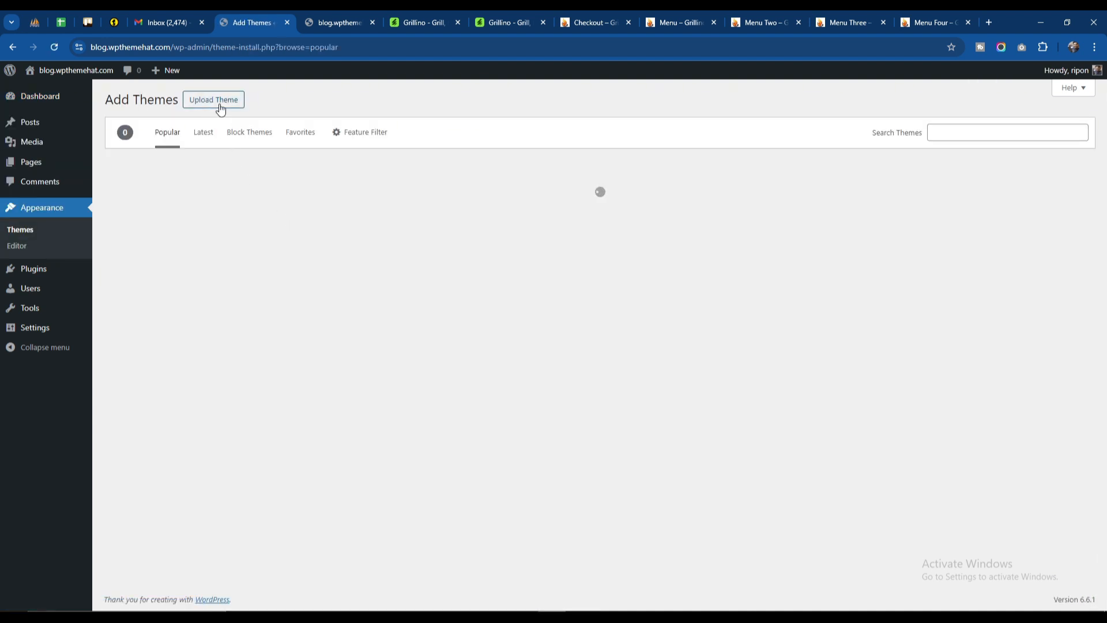
{"action": "left_click", "coordinate": [219, 105]}
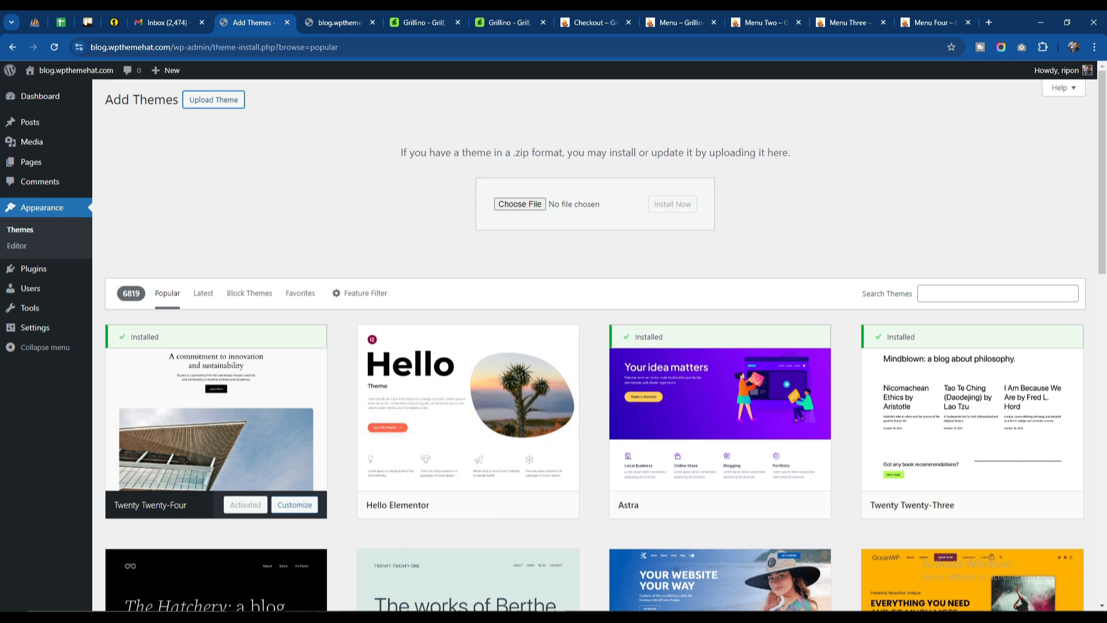
Step: Switch to the Downloads folder in File Explorer and extract grillino-final.zip into a grillino-final folder
{"action": "left_click", "coordinate": [298, 615]}
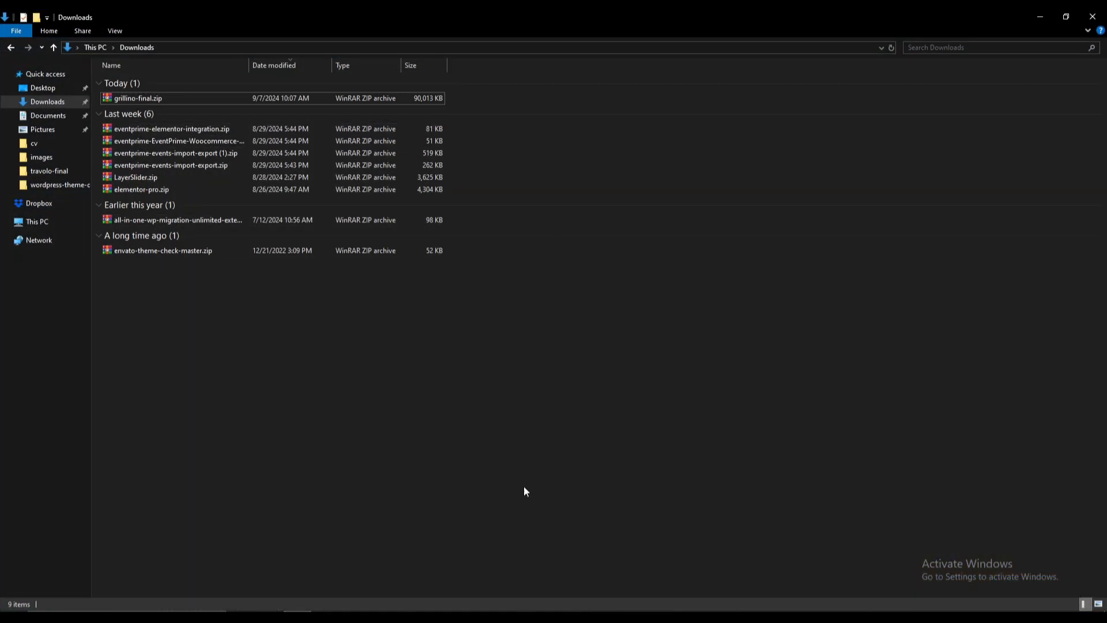
{"action": "left_click", "coordinate": [298, 616]}
{"action": "left_click", "coordinate": [417, 10]}
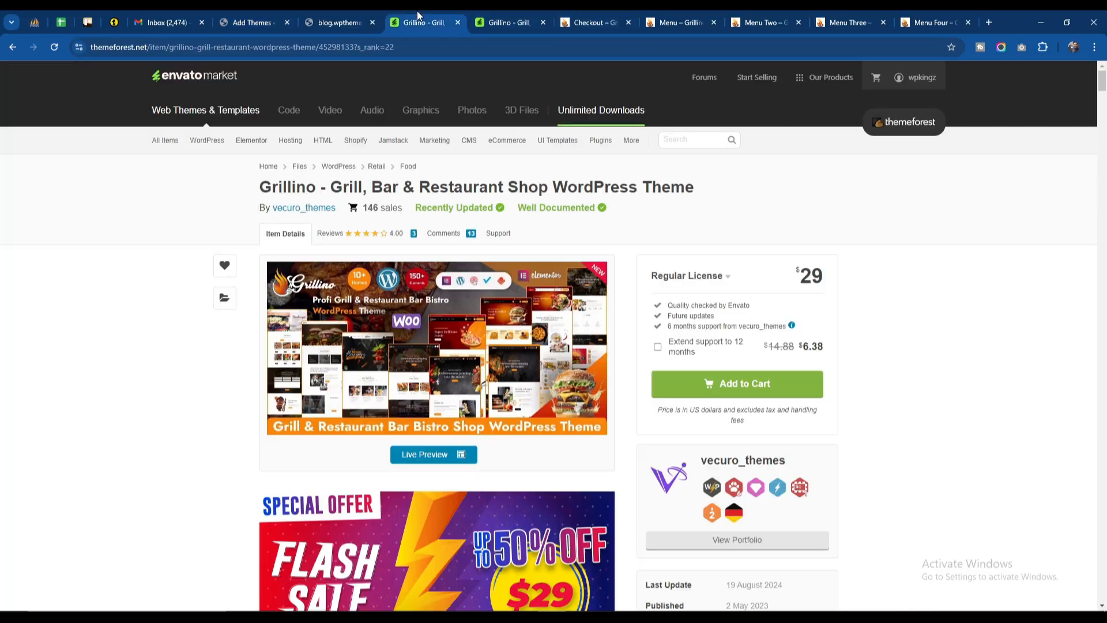
{"action": "key", "text": "alt+Tab"}
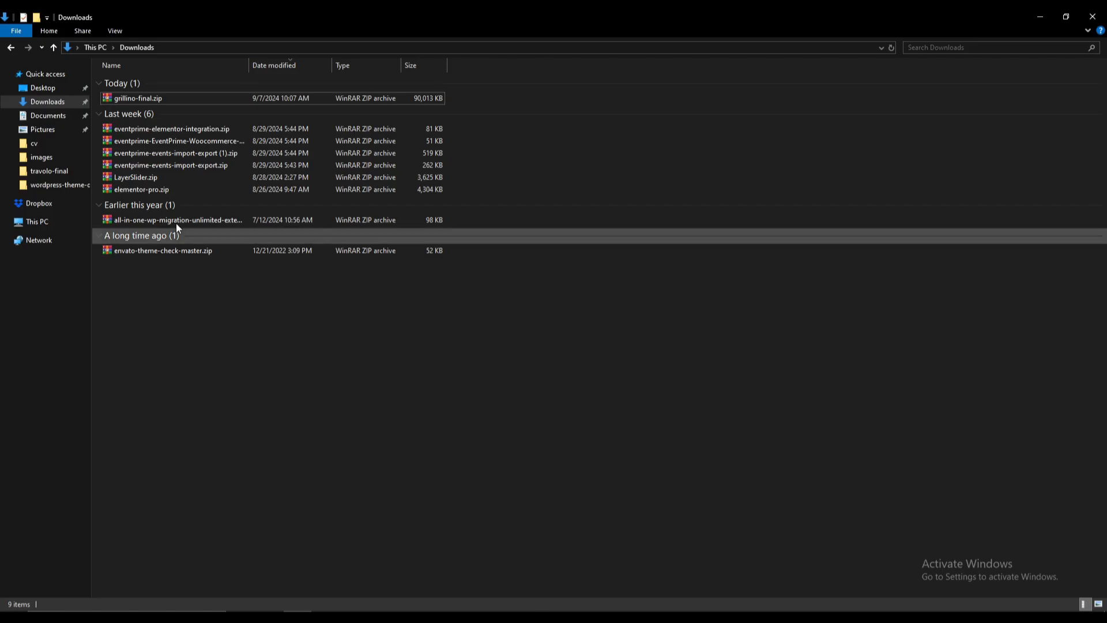
{"action": "left_click", "coordinate": [175, 101]}
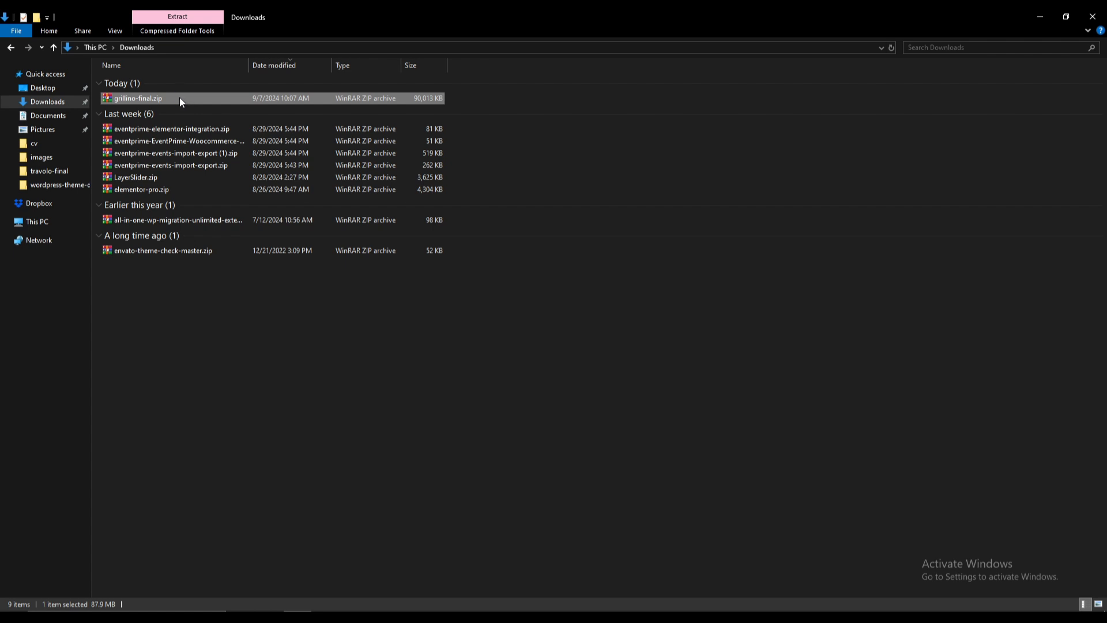
{"action": "right_click", "coordinate": [179, 98]}
{"action": "left_click", "coordinate": [234, 161]}
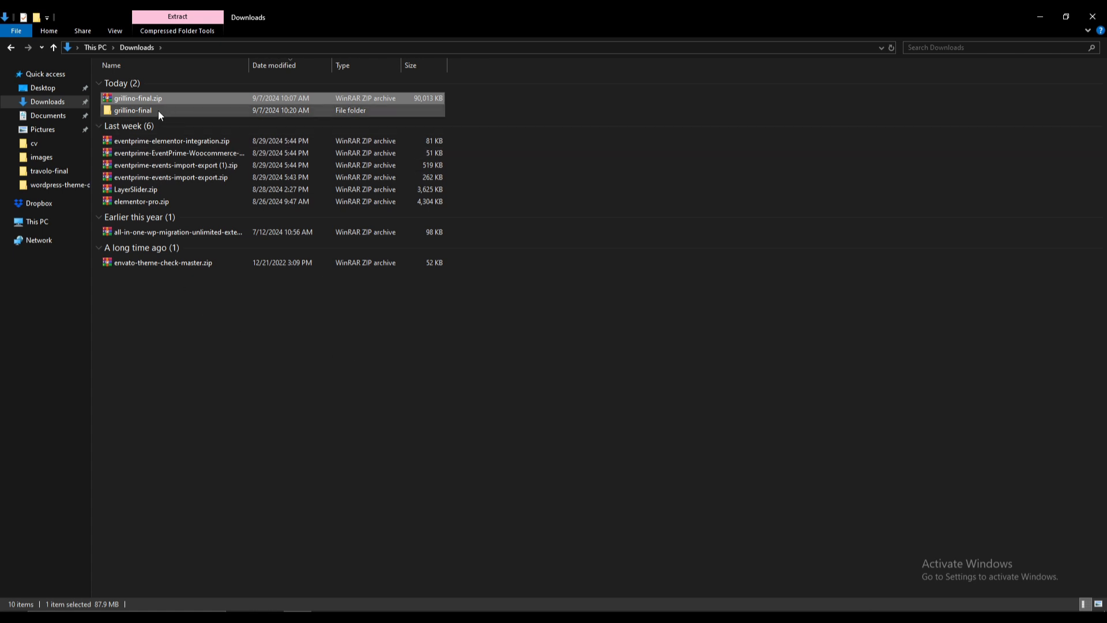
Step: Open the extracted grillino-final folder and point out its theme, child theme and documentation archives, ending on grillino.zip
{"action": "double_click", "coordinate": [158, 110]}
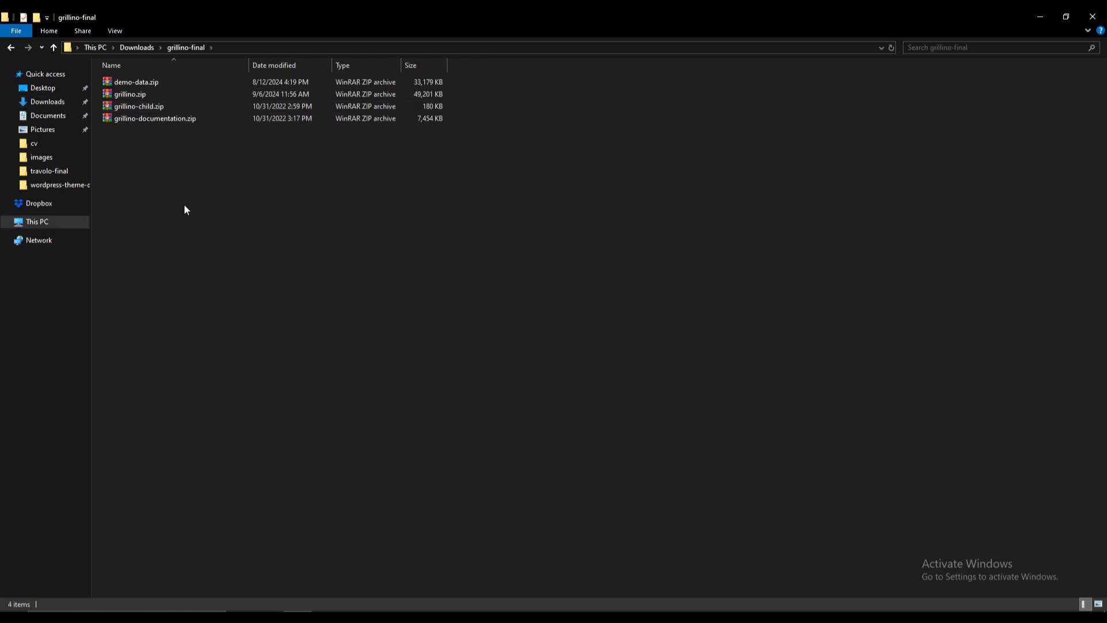
{"action": "left_click", "coordinate": [171, 95]}
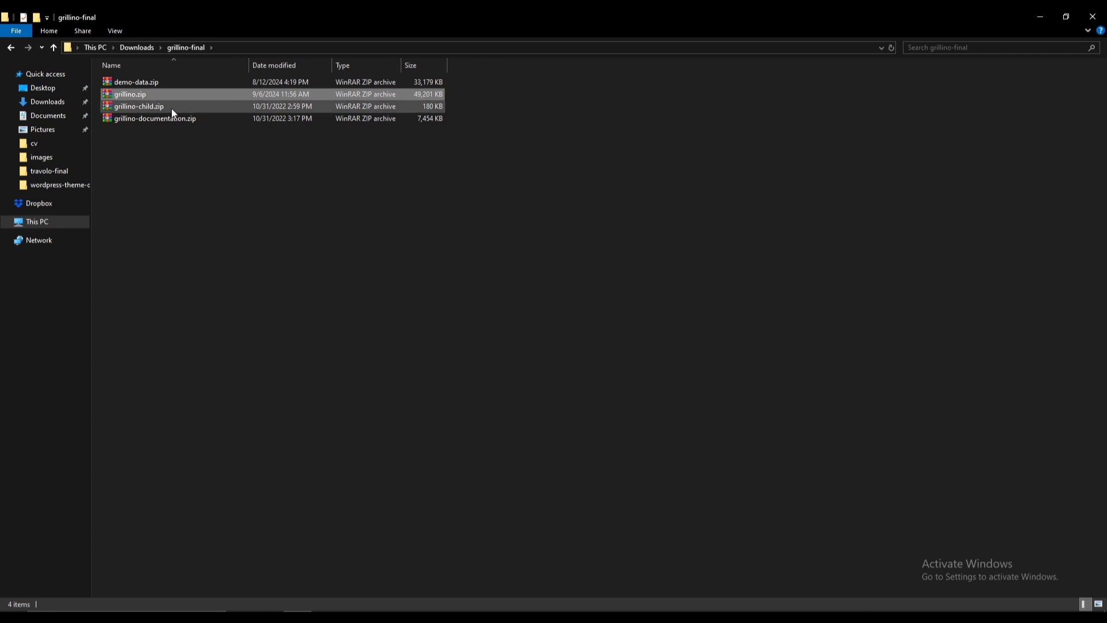
{"action": "left_click", "coordinate": [172, 109]}
{"action": "left_click", "coordinate": [167, 119]}
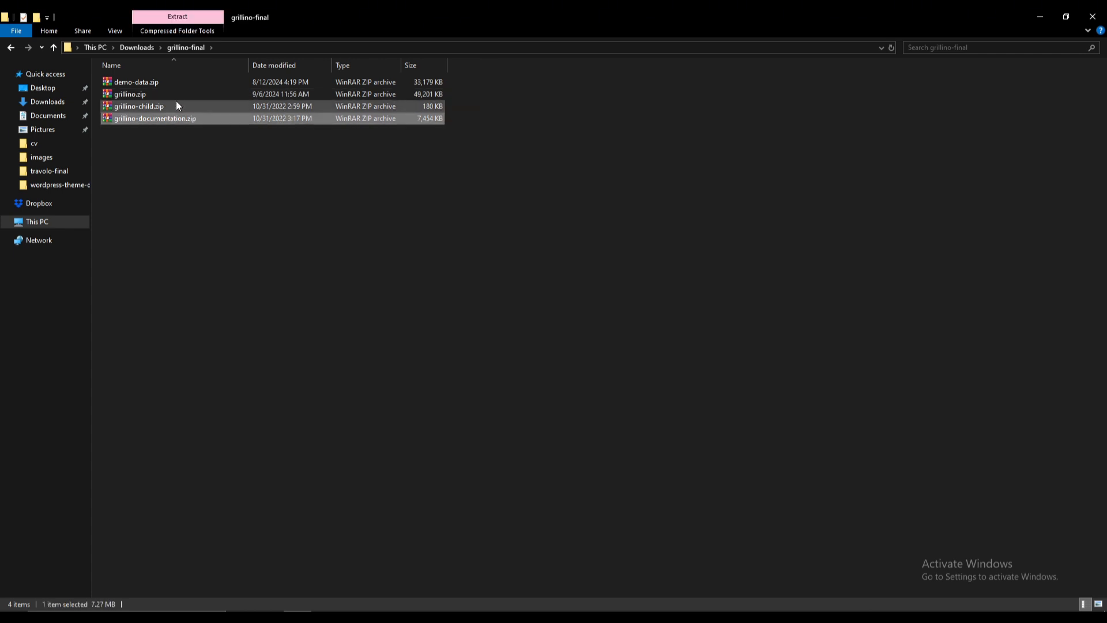
{"action": "left_click", "coordinate": [175, 95]}
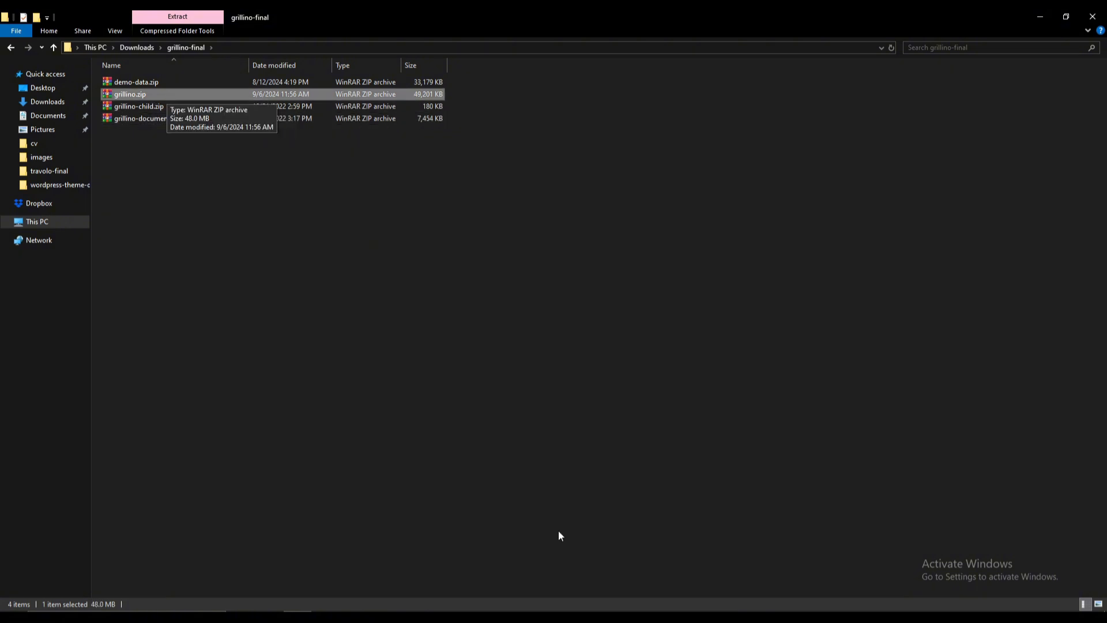
Step: Switch back to the Add Themes page in the browser, install grillino.zip from the Downloads grillino-final folder and activate the theme
{"action": "left_click", "coordinate": [326, 617]}
{"action": "left_click", "coordinate": [316, 15]}
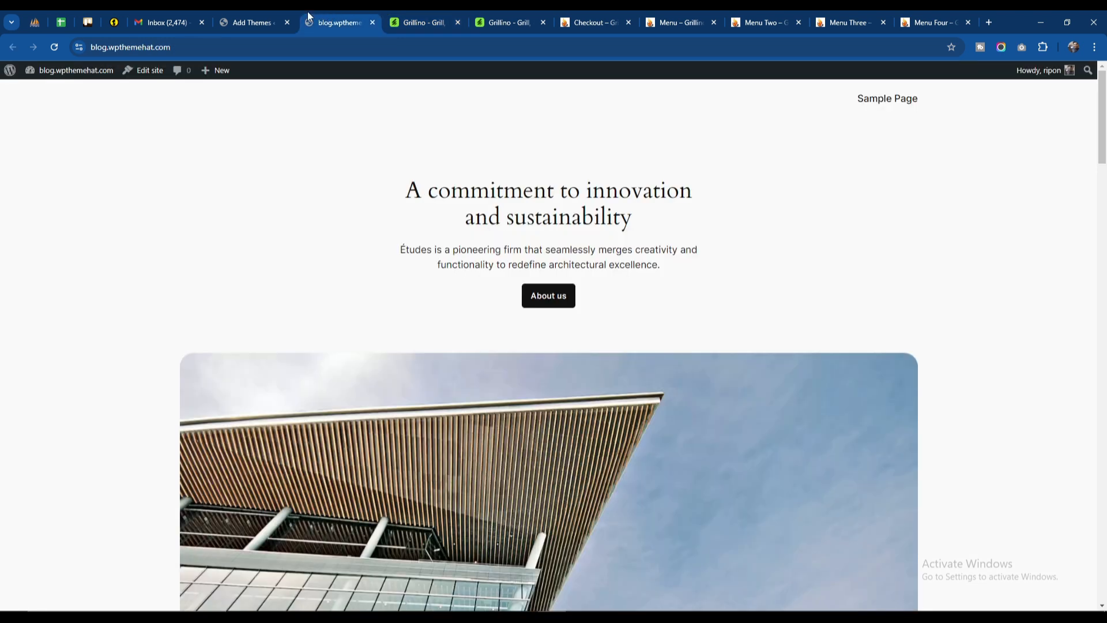
{"action": "left_click", "coordinate": [232, 21]}
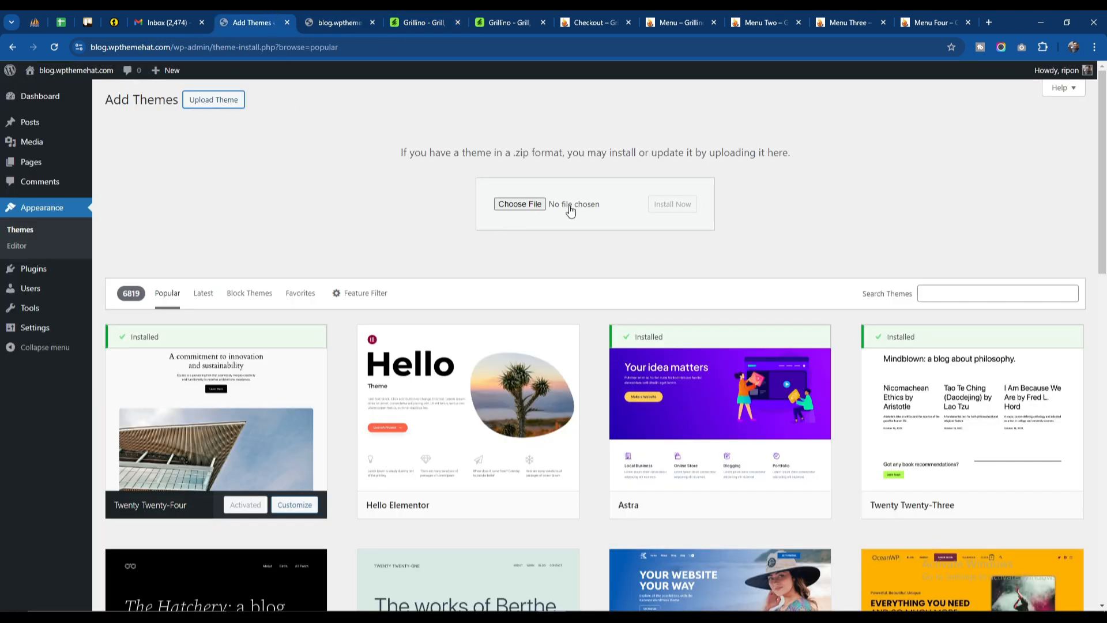
{"action": "left_click", "coordinate": [535, 205]}
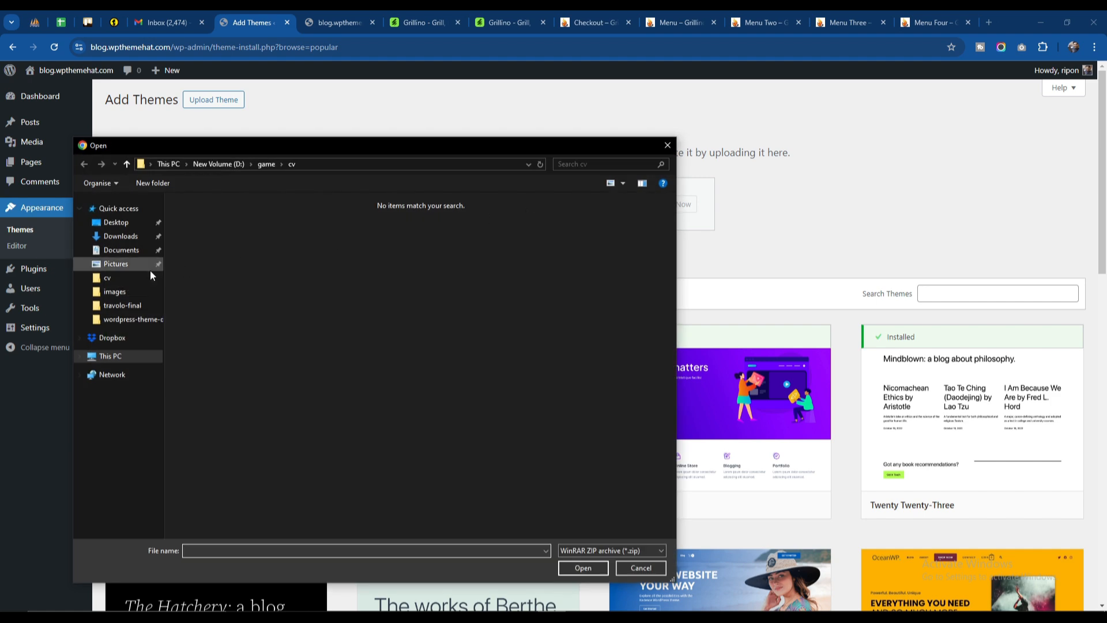
{"action": "left_click", "coordinate": [121, 236]}
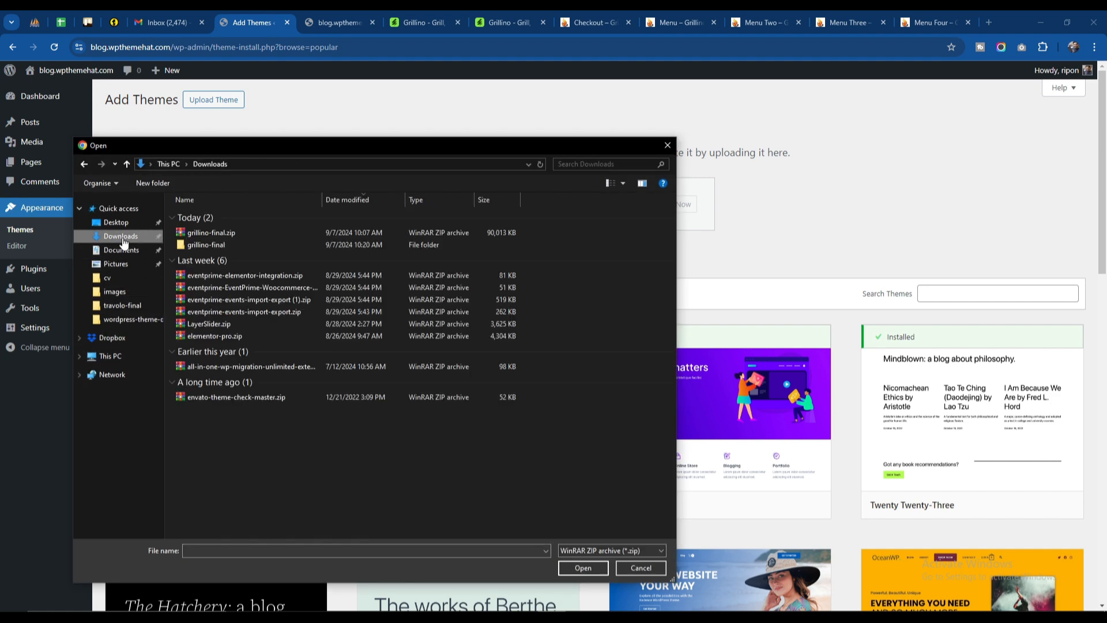
{"action": "double_click", "coordinate": [209, 244]}
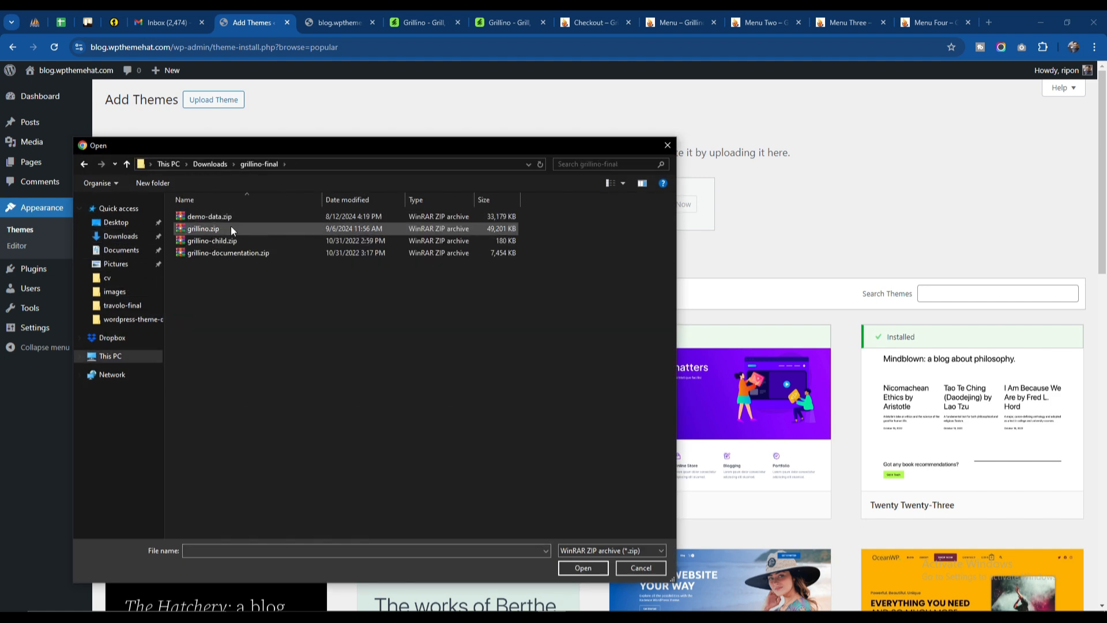
{"action": "left_click", "coordinate": [227, 227]}
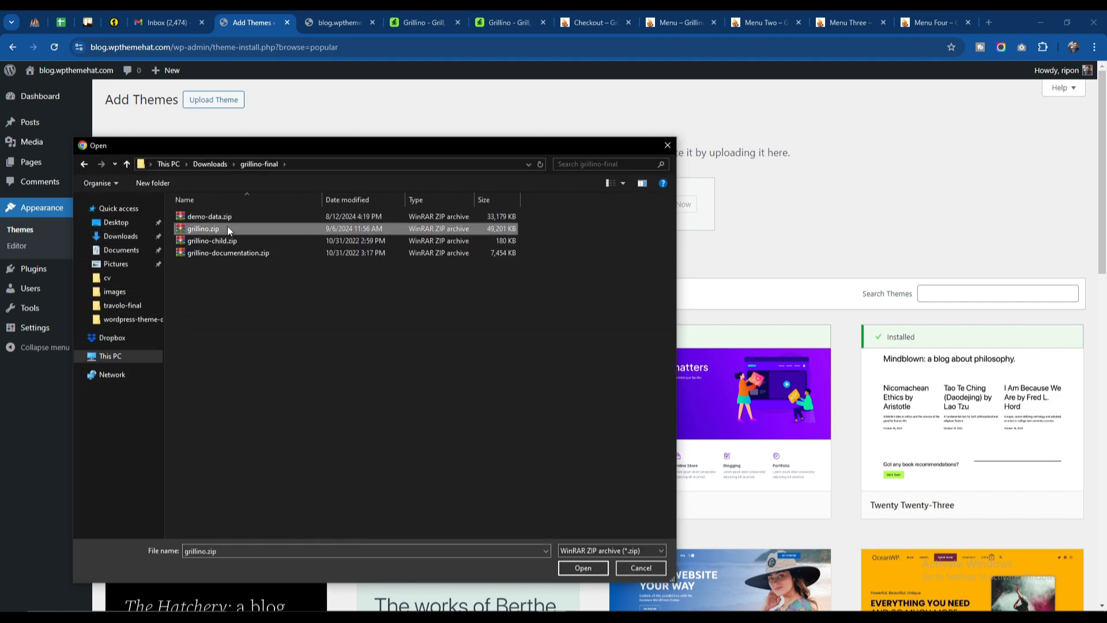
{"action": "left_click", "coordinate": [594, 568]}
{"action": "left_click", "coordinate": [679, 214]}
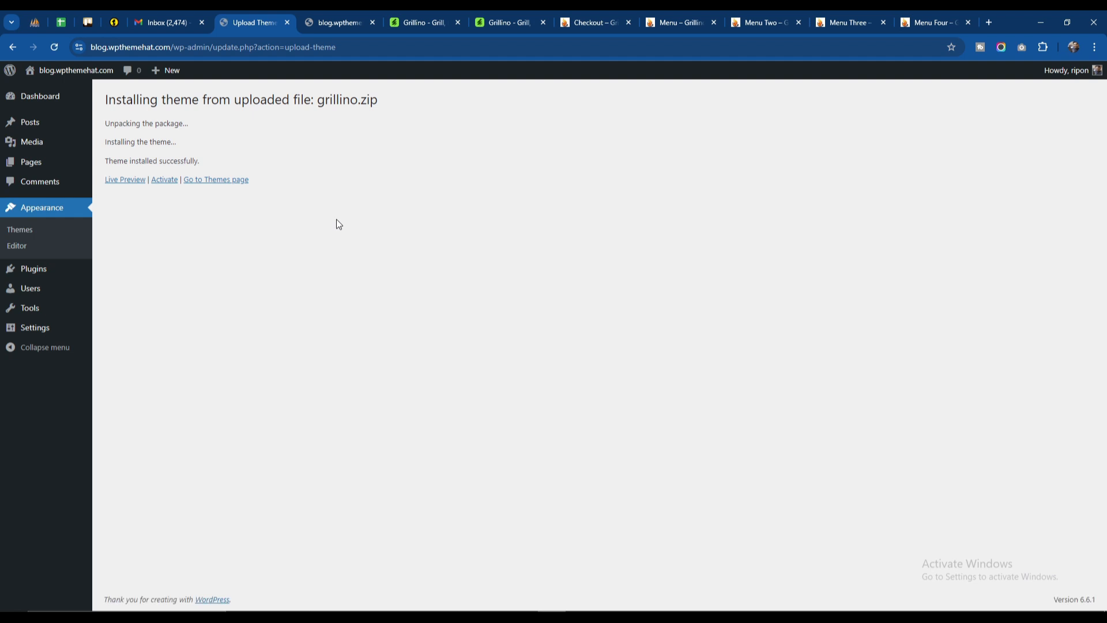
{"action": "left_click", "coordinate": [164, 181]}
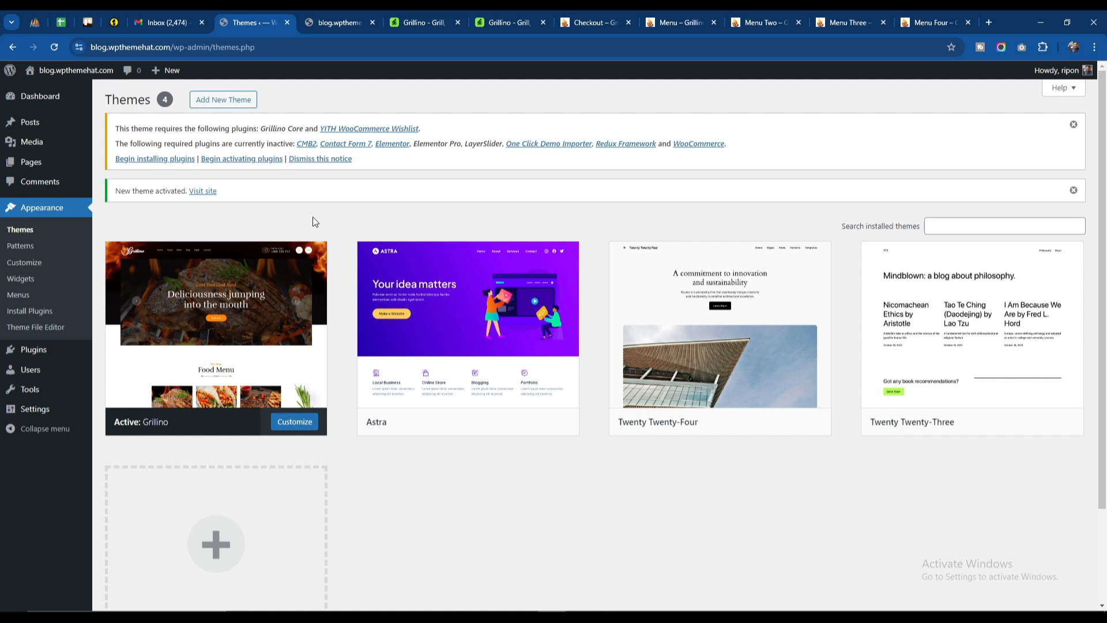
Step: Begin installing the theme's required plugins and bulk-install Grillino Core and YITH WooCommerce Wishlist
{"action": "left_click", "coordinate": [171, 162]}
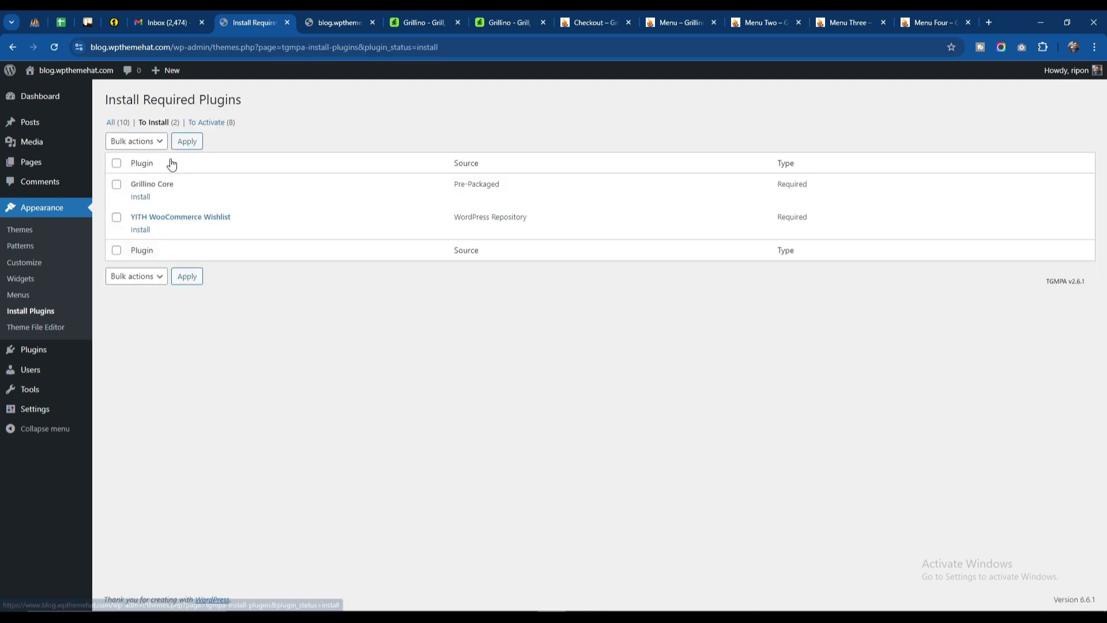
{"action": "left_click", "coordinate": [117, 165]}
{"action": "left_click", "coordinate": [134, 143]}
{"action": "left_click", "coordinate": [137, 171]}
{"action": "left_click", "coordinate": [195, 143]}
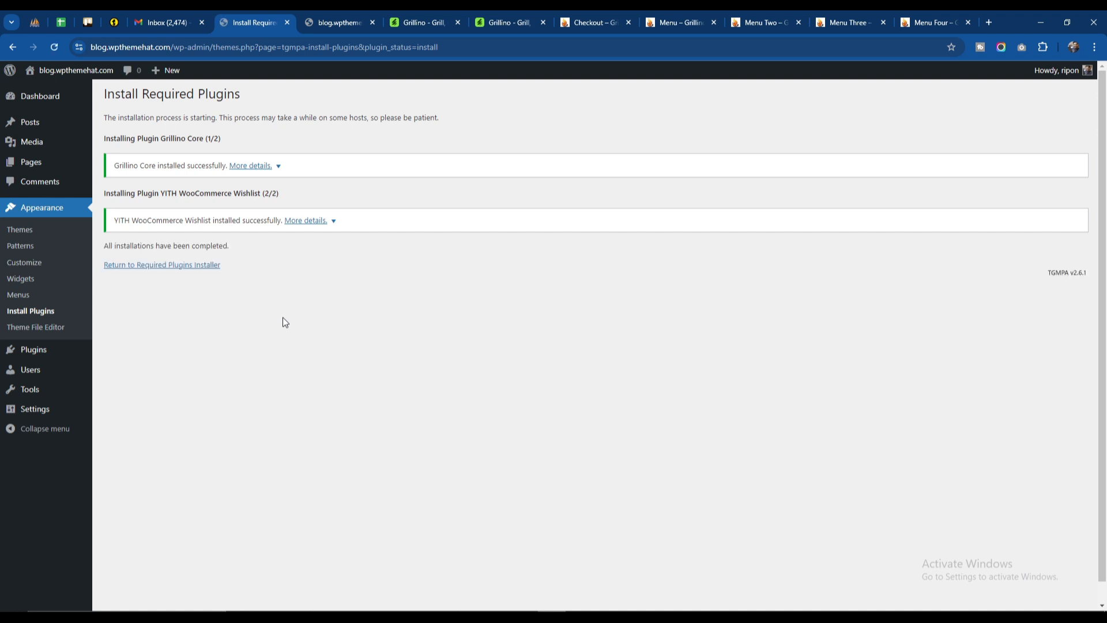
Step: Bulk-activate all the listed required plugins, then return to the WordPress dashboard, closing the Elementor onboarding
{"action": "left_click", "coordinate": [166, 269]}
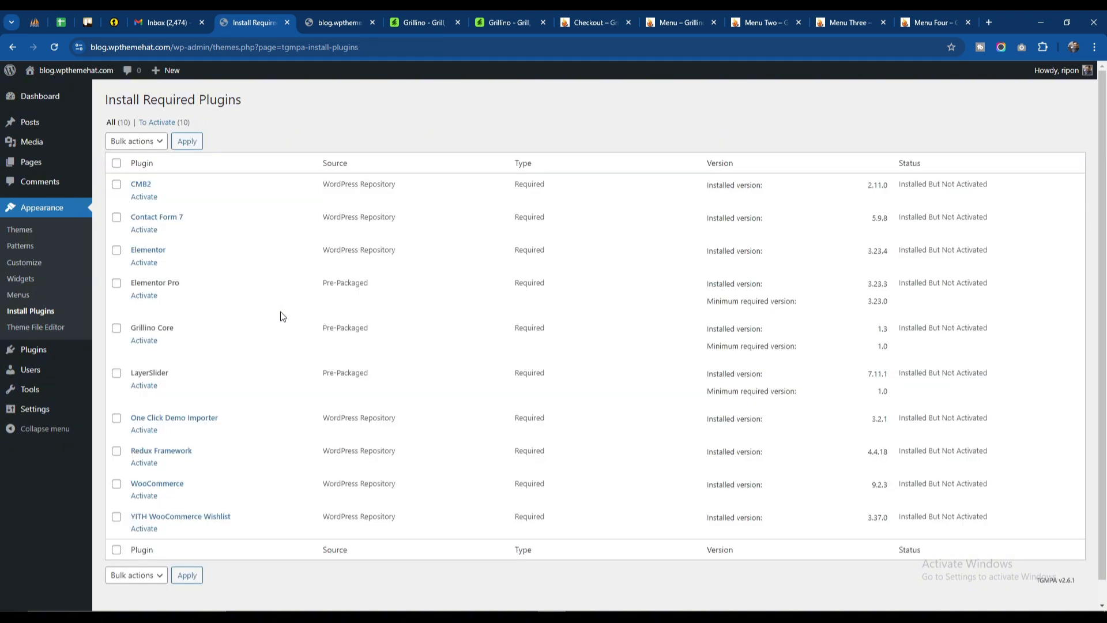
{"action": "left_click", "coordinate": [117, 163]}
{"action": "left_click", "coordinate": [149, 144]}
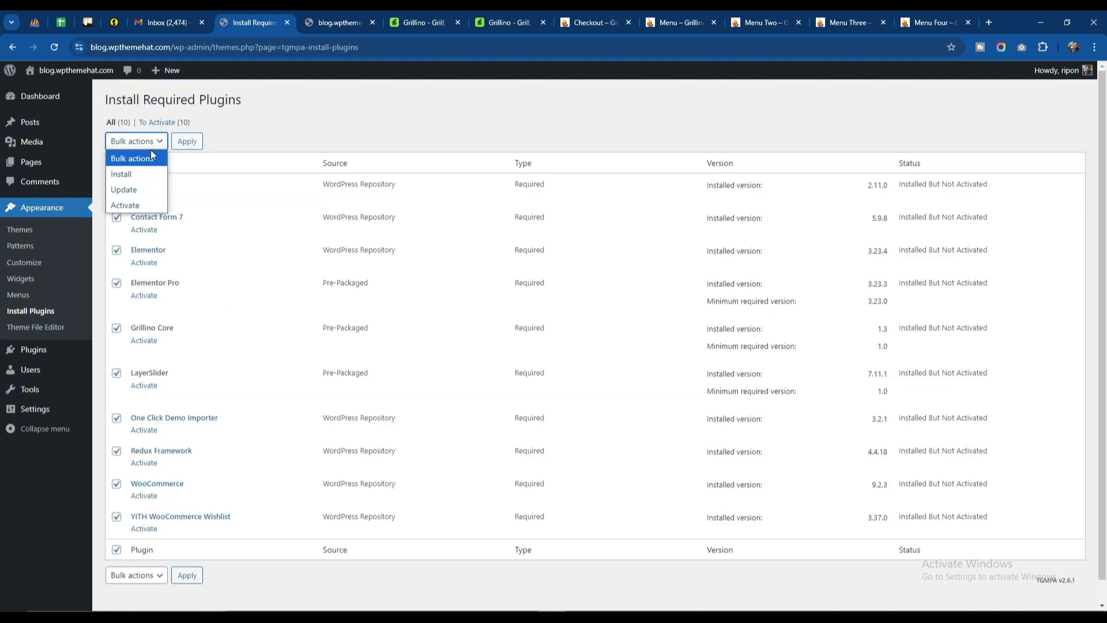
{"action": "left_click", "coordinate": [138, 206]}
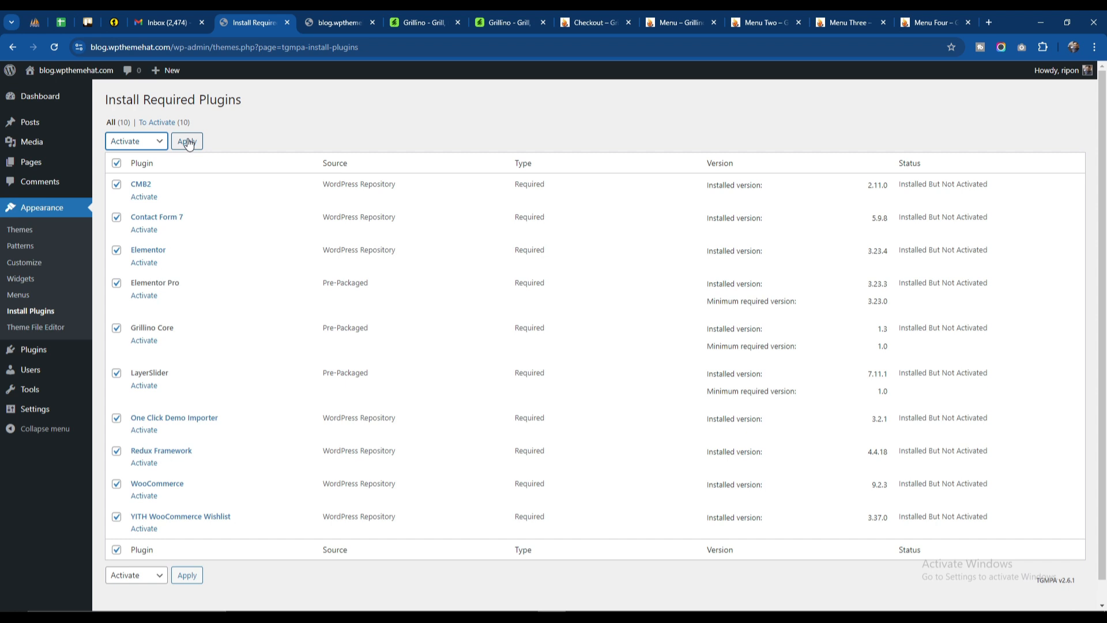
{"action": "left_click", "coordinate": [187, 141]}
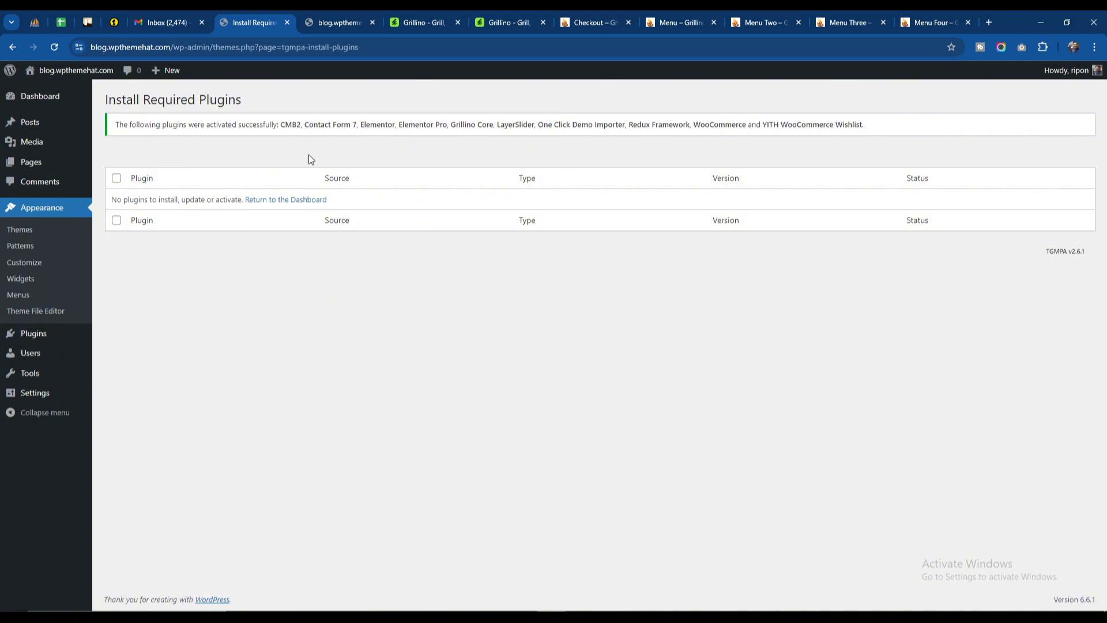
{"action": "left_click", "coordinate": [282, 202]}
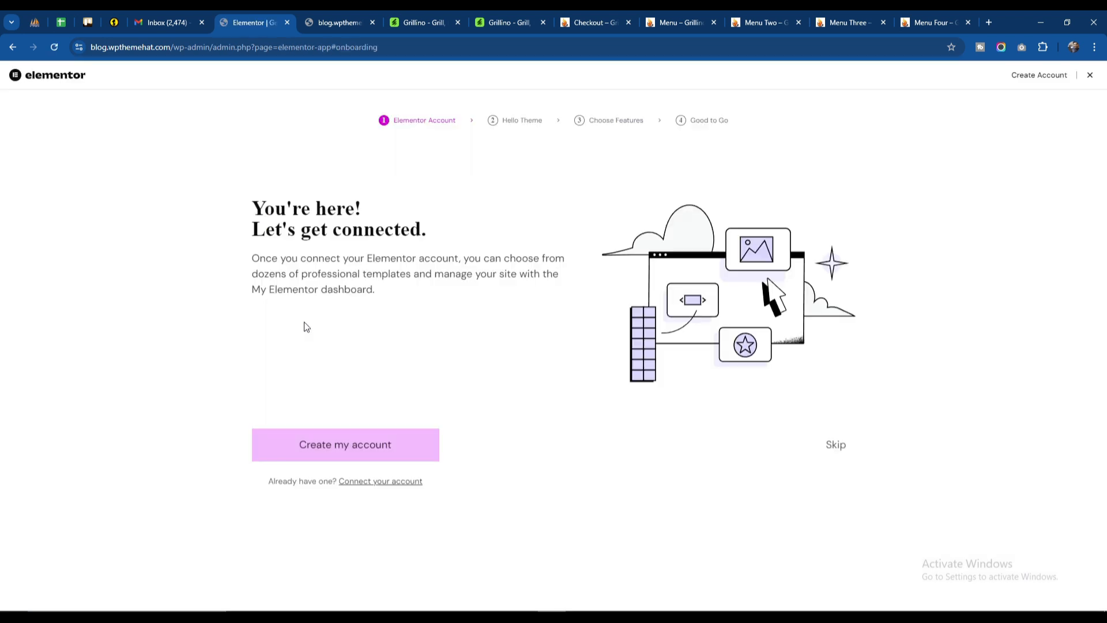
{"action": "left_click", "coordinate": [1090, 77]}
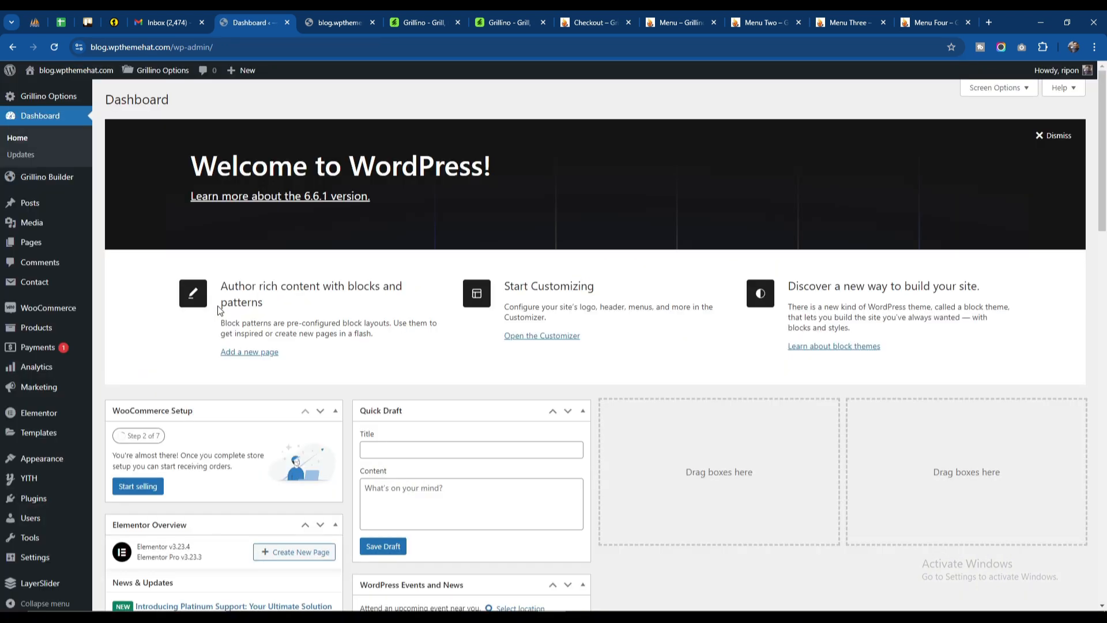
Step: Reload the blog.wpthemehat.com front page and examine its header, search popup, blog listing, sidebar and footer under the new theme
{"action": "left_click", "coordinate": [339, 23]}
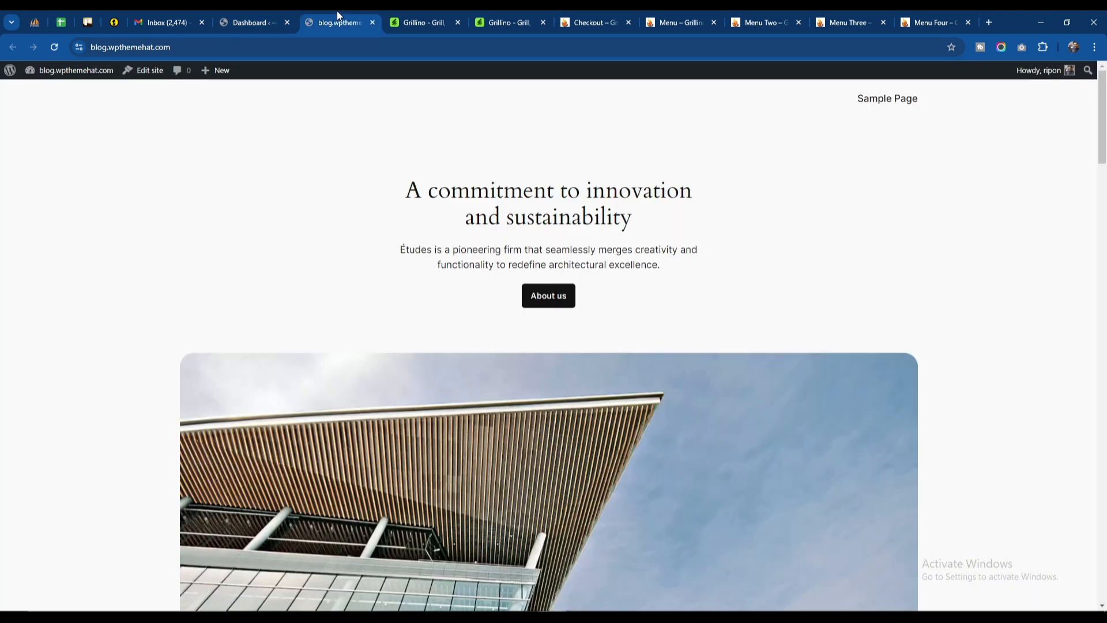
{"action": "left_click", "coordinate": [54, 47]}
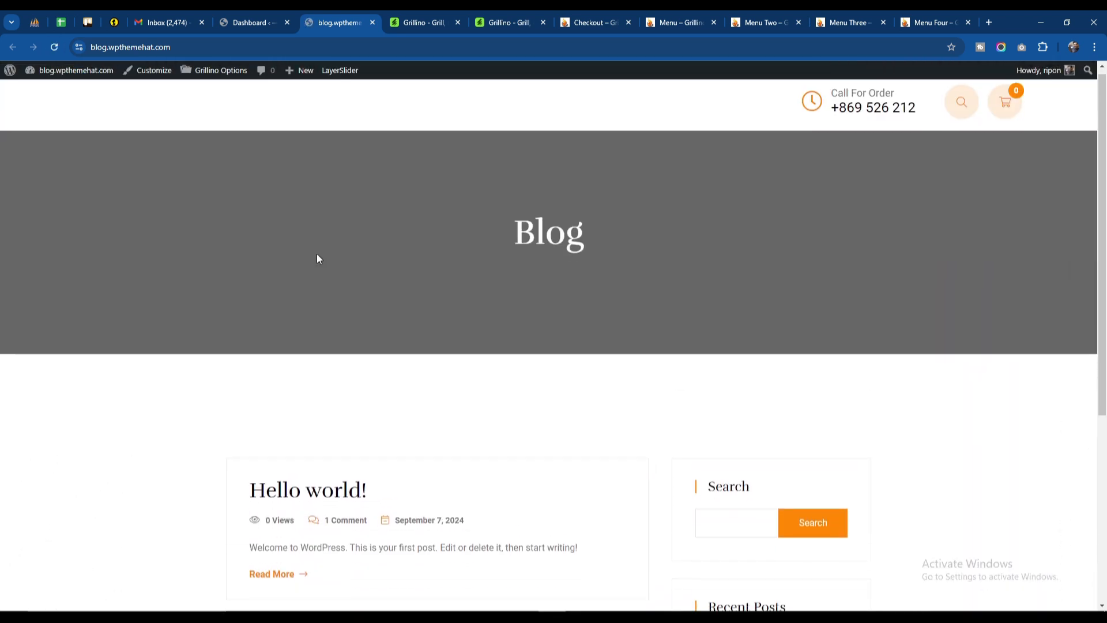
{"action": "scroll", "coordinate": [316, 257], "scroll_direction": "down", "scroll_amount": 5}
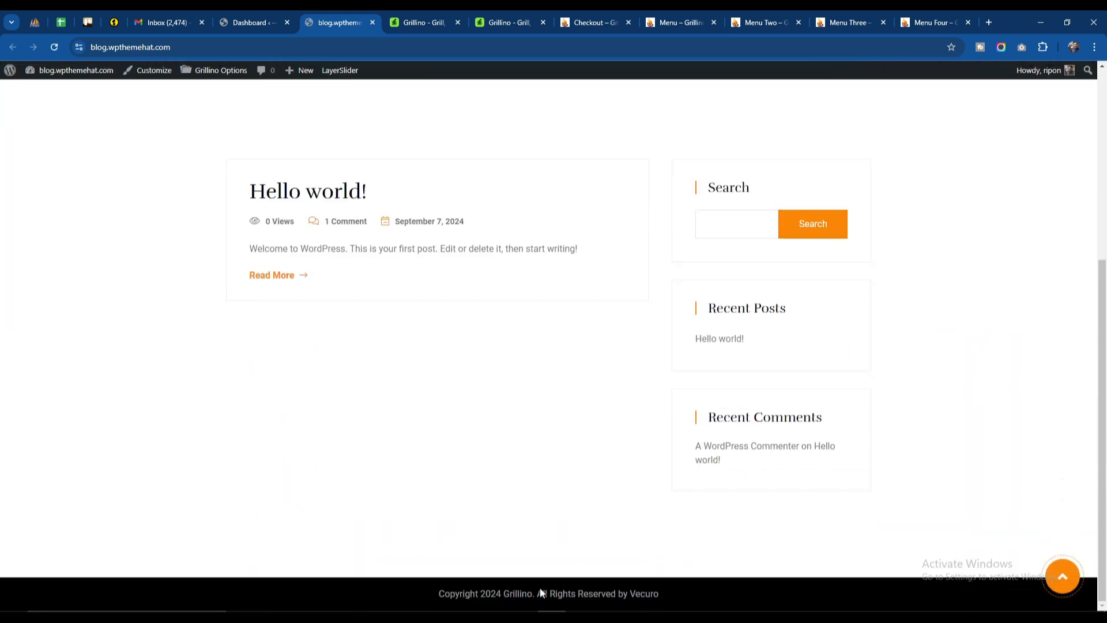
{"action": "scroll", "coordinate": [719, 519], "scroll_direction": "up", "scroll_amount": 5}
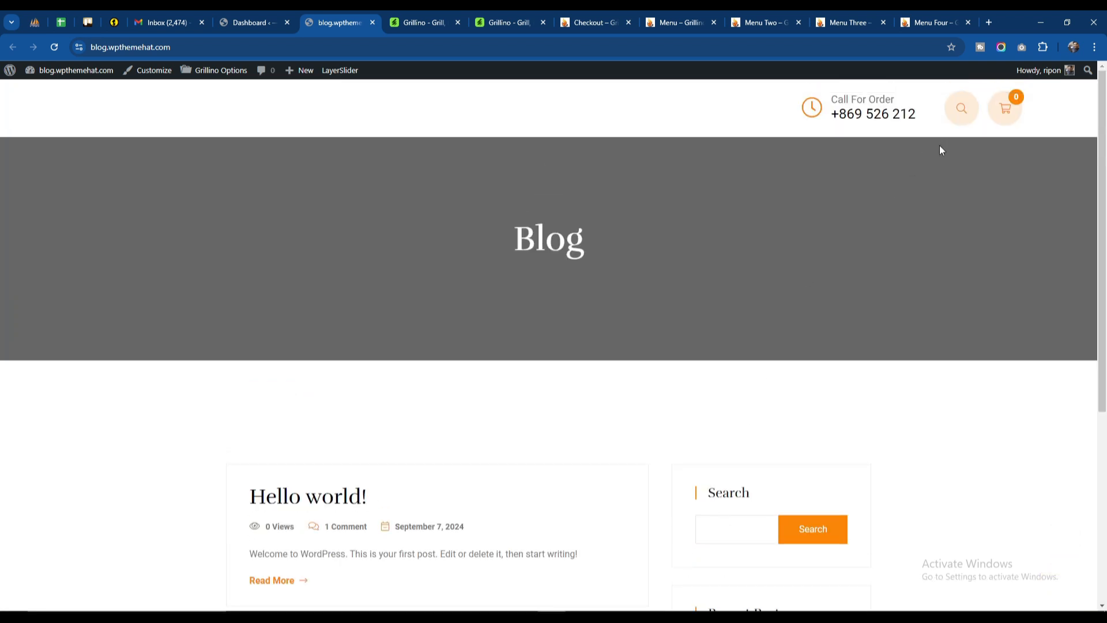
{"action": "scroll", "coordinate": [529, 362], "scroll_direction": "down", "scroll_amount": 3}
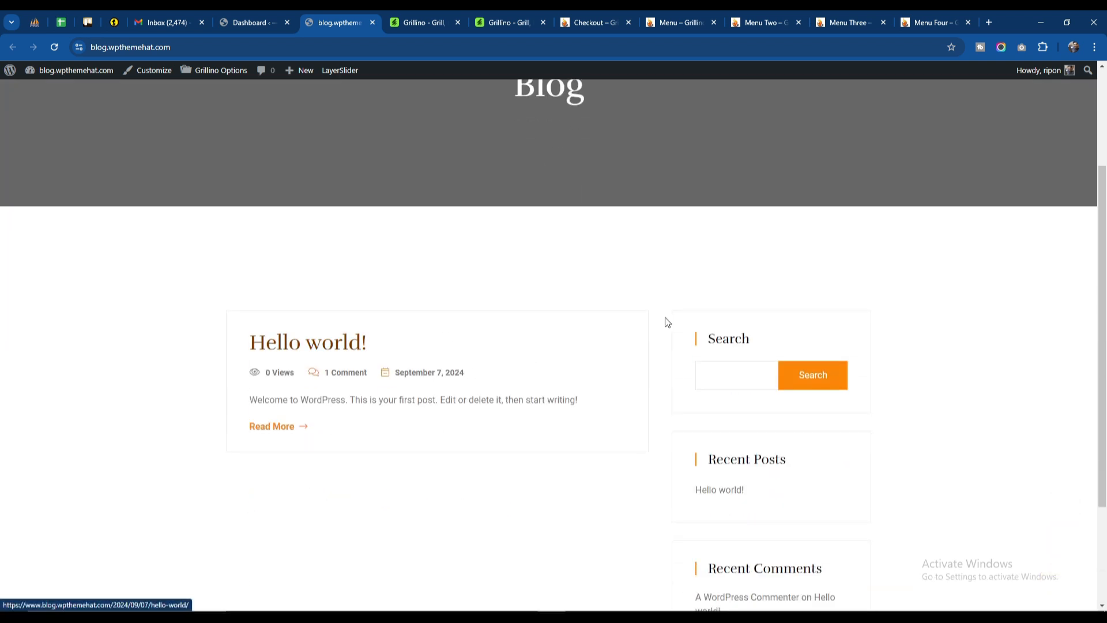
{"action": "scroll", "coordinate": [666, 322], "scroll_direction": "up", "scroll_amount": 3}
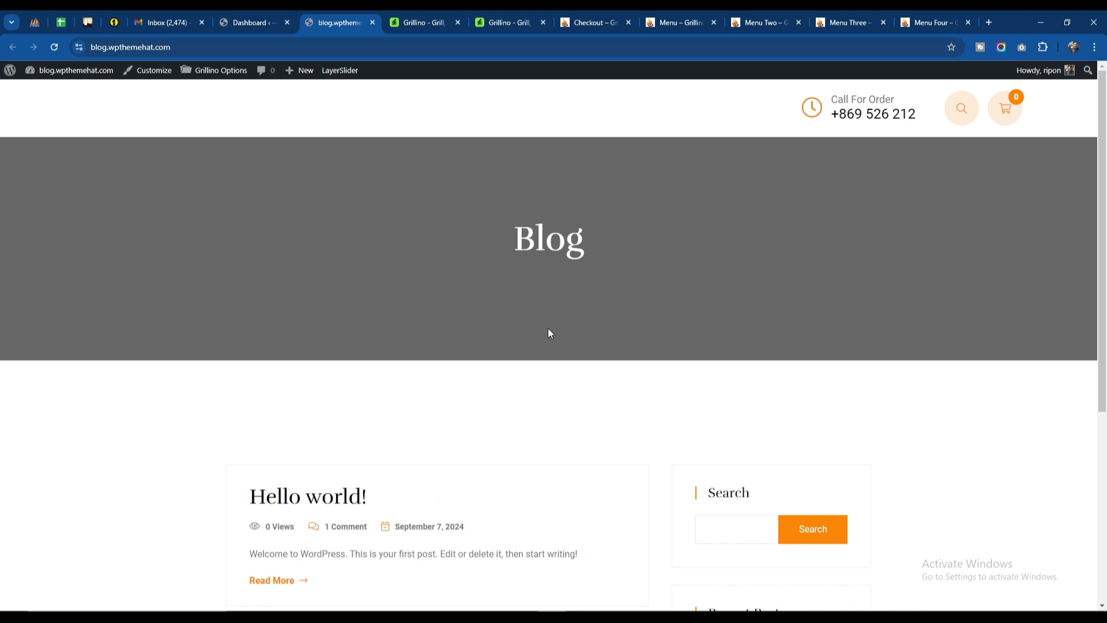
{"action": "left_click", "coordinate": [962, 108]}
{"action": "left_click", "coordinate": [1067, 118]}
{"action": "scroll", "coordinate": [457, 334], "scroll_direction": "down", "scroll_amount": 5}
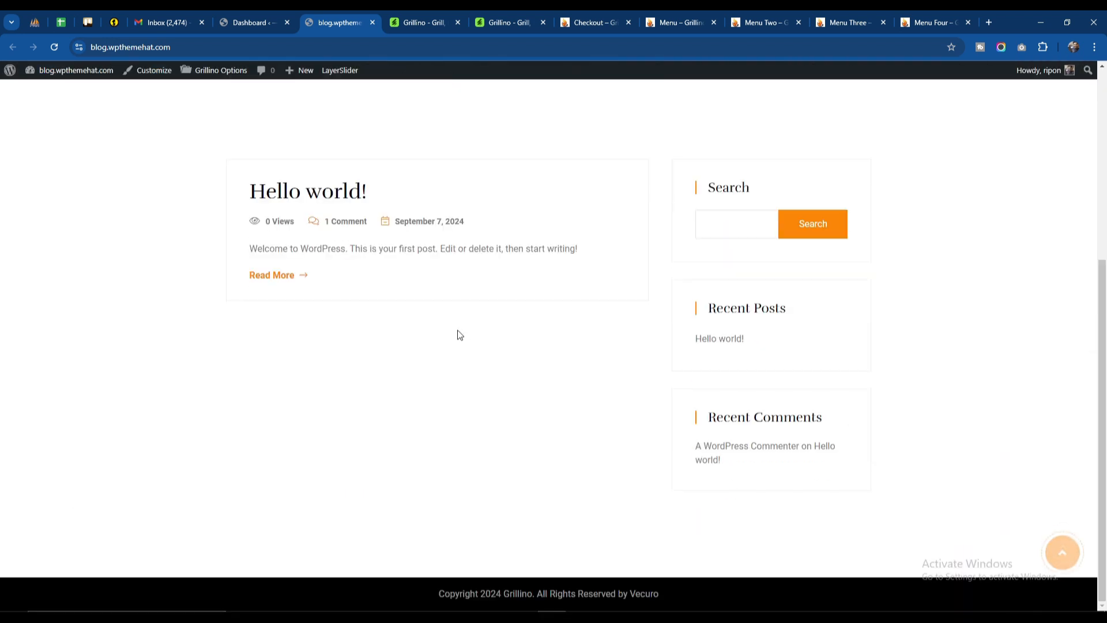
{"action": "scroll", "coordinate": [445, 324], "scroll_direction": "up", "scroll_amount": 5}
Step: Return to the WordPress dashboard and open the Import Demo Data page down to the Grillino demo
{"action": "left_click", "coordinate": [251, 21]}
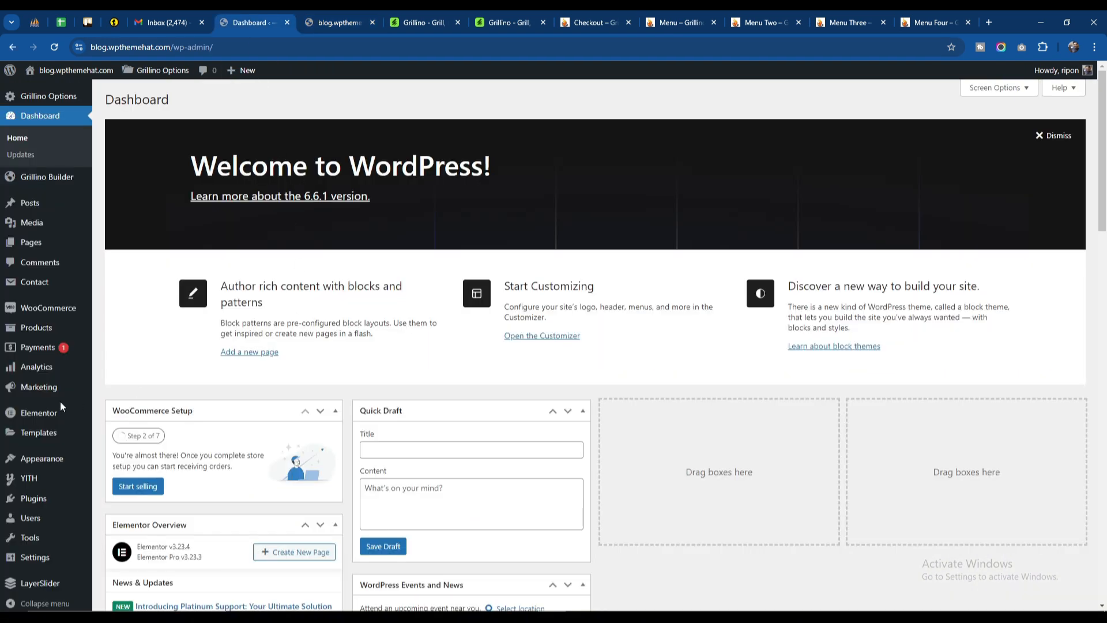
{"action": "mouse_move", "coordinate": [50, 461]}
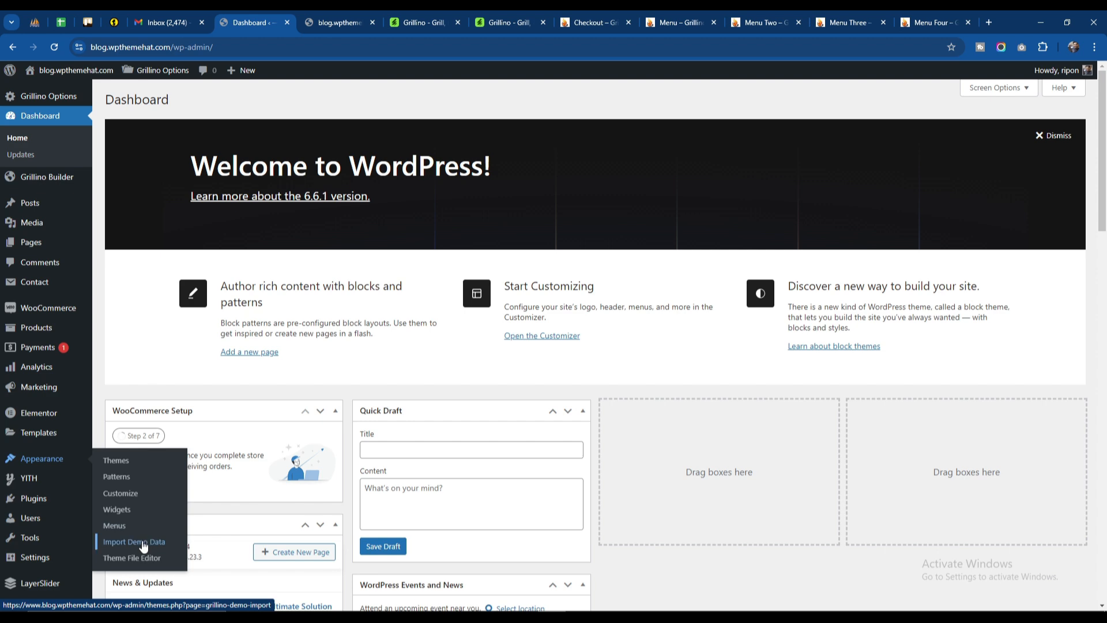
{"action": "left_click", "coordinate": [144, 544]}
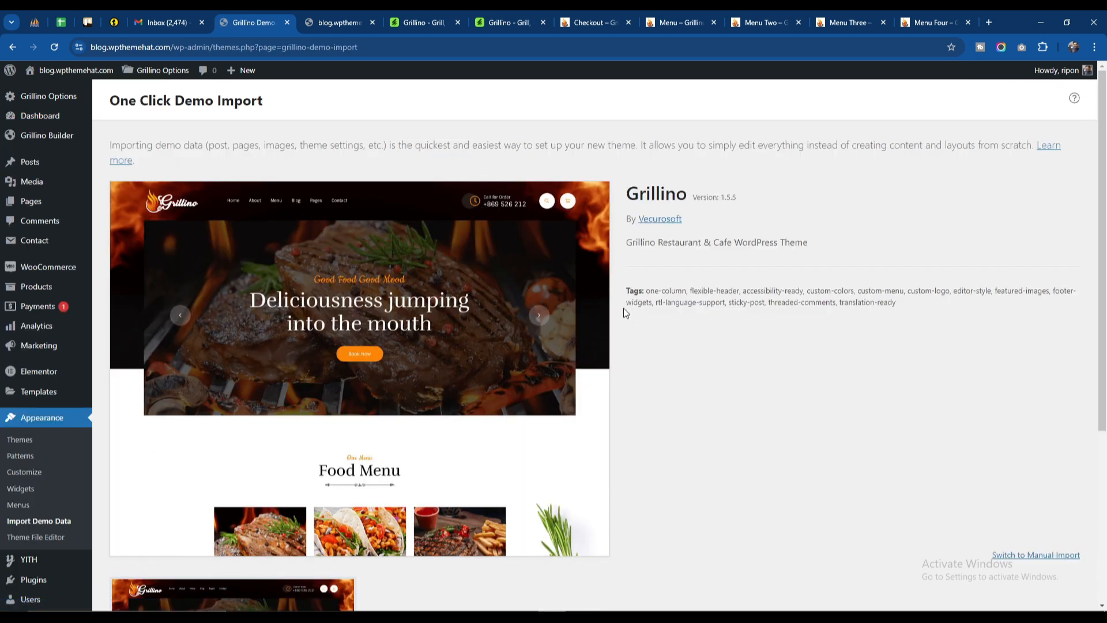
{"action": "scroll", "coordinate": [626, 313], "scroll_direction": "down", "scroll_amount": 4}
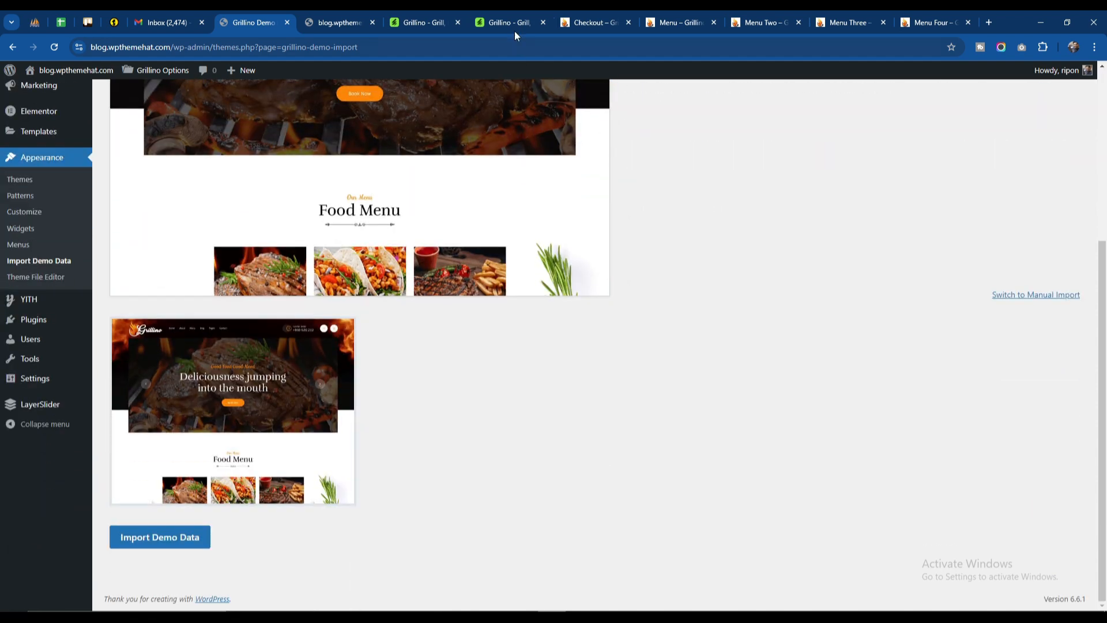
Step: Look at the Home and Menu navigation entries on the Grillino live demo's Checkout page, and return to the demo import page
{"action": "left_click", "coordinate": [592, 22]}
{"action": "mouse_move", "coordinate": [261, 99]}
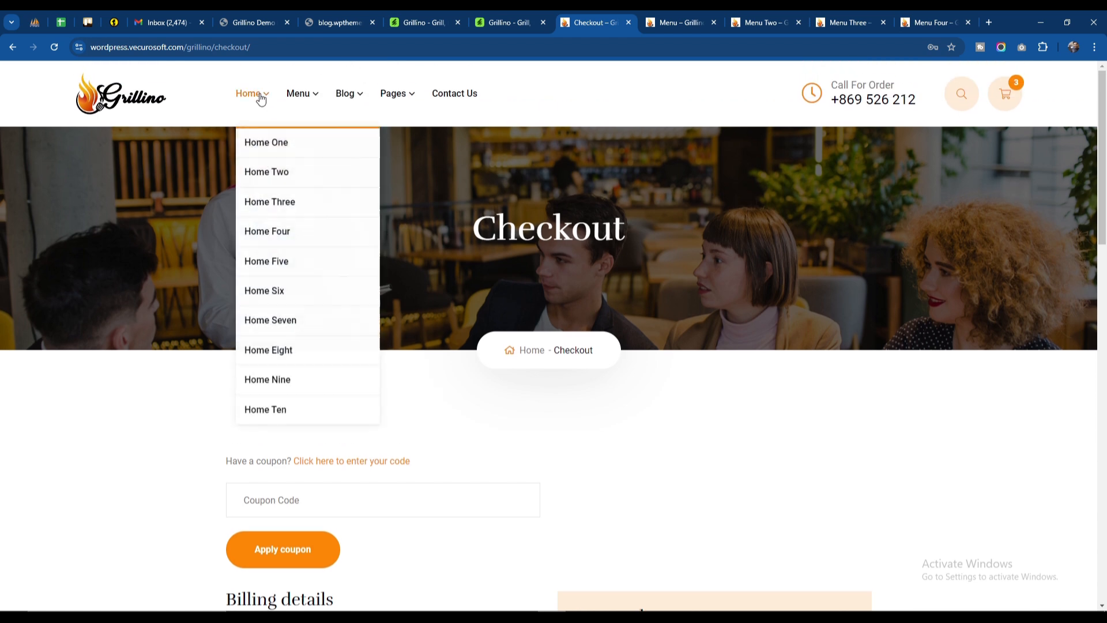
{"action": "mouse_move", "coordinate": [306, 101]}
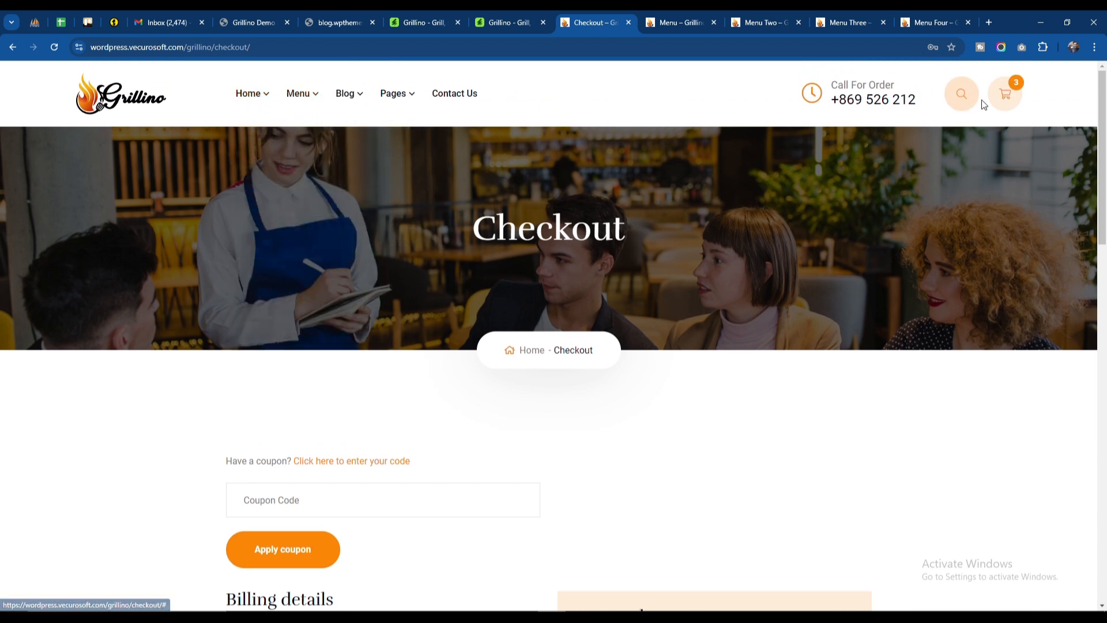
{"action": "left_click", "coordinate": [237, 19]}
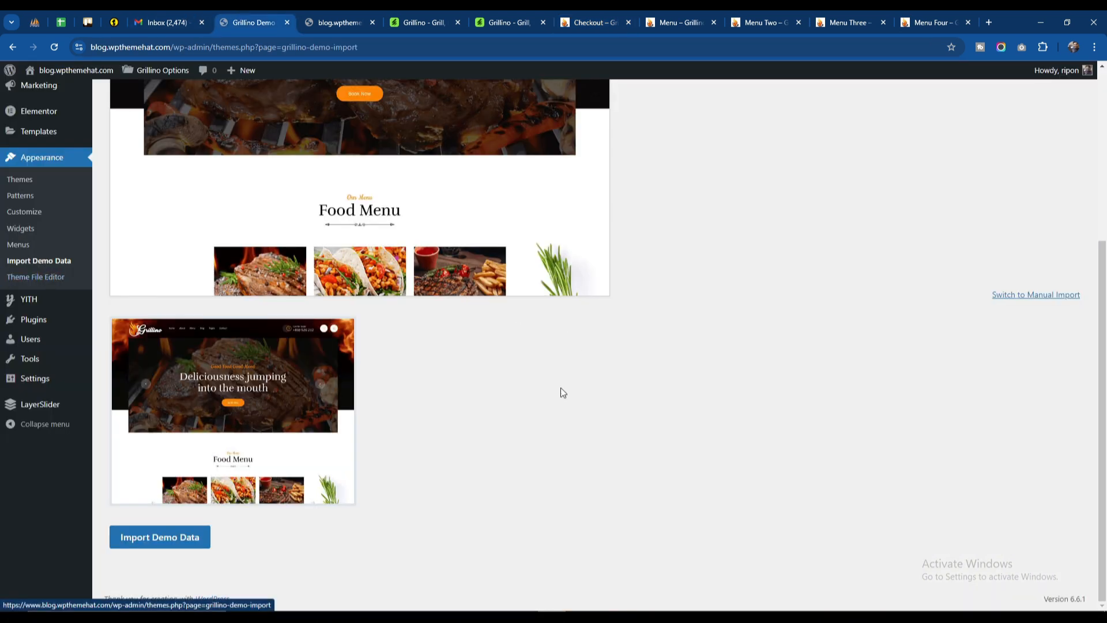
Step: Import the Grillino demo data without selecting WPForms, All in One SEO or MonsterInsights
{"action": "left_click", "coordinate": [166, 547]}
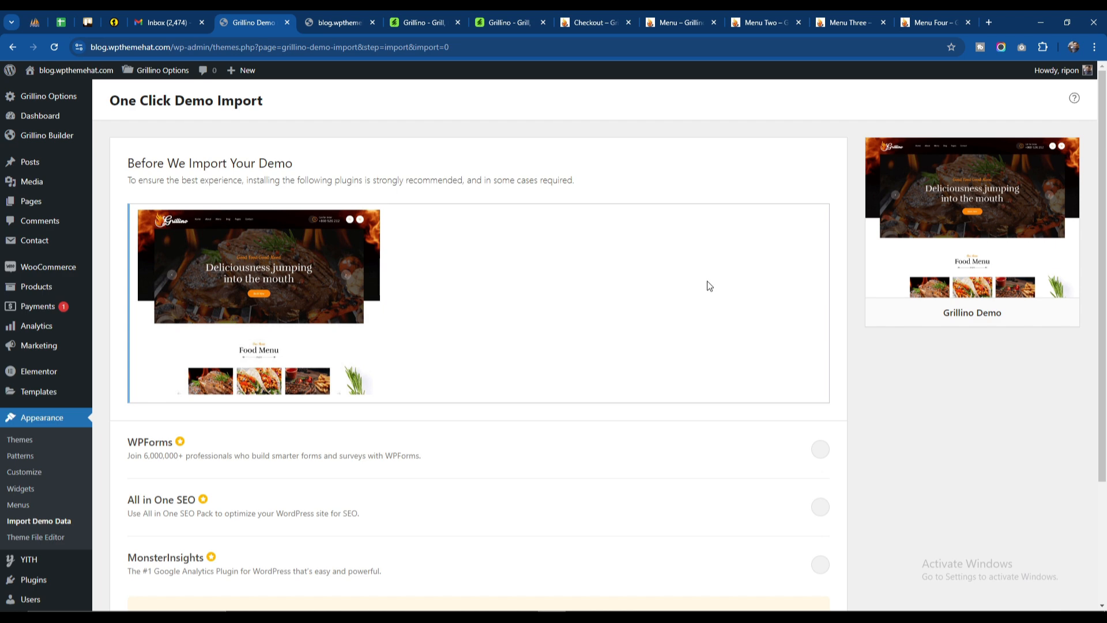
{"action": "scroll", "coordinate": [581, 277], "scroll_direction": "down", "scroll_amount": 3}
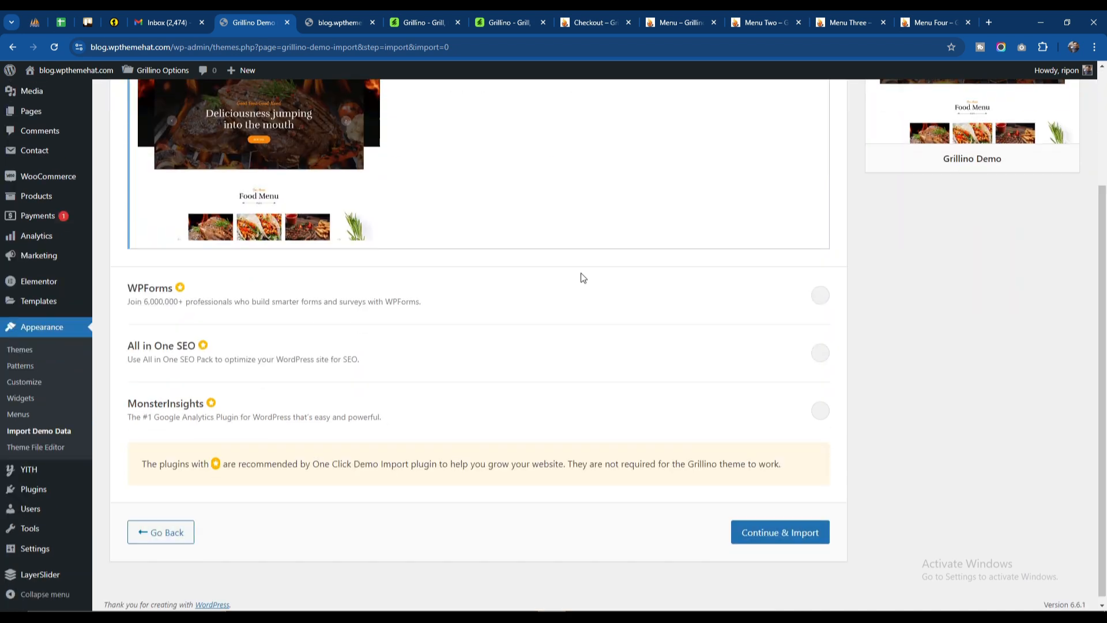
{"action": "left_click", "coordinate": [764, 526]}
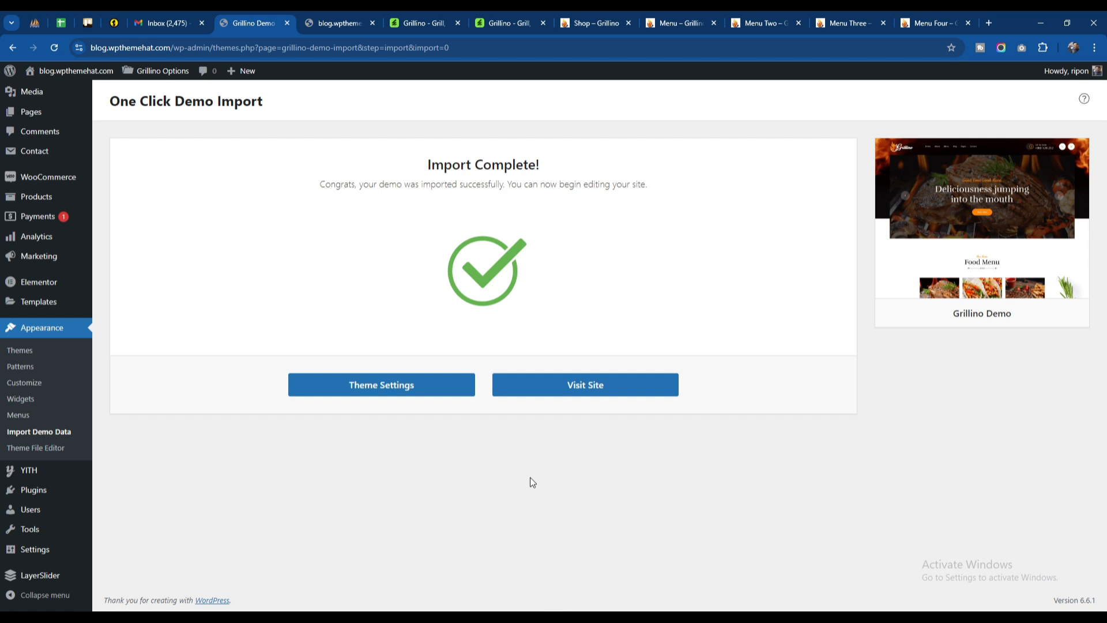
Step: Reload the blog.wpthemehat.com front page and examine the imported home page from its slider through services, reservation form and blog section
{"action": "left_click", "coordinate": [346, 22]}
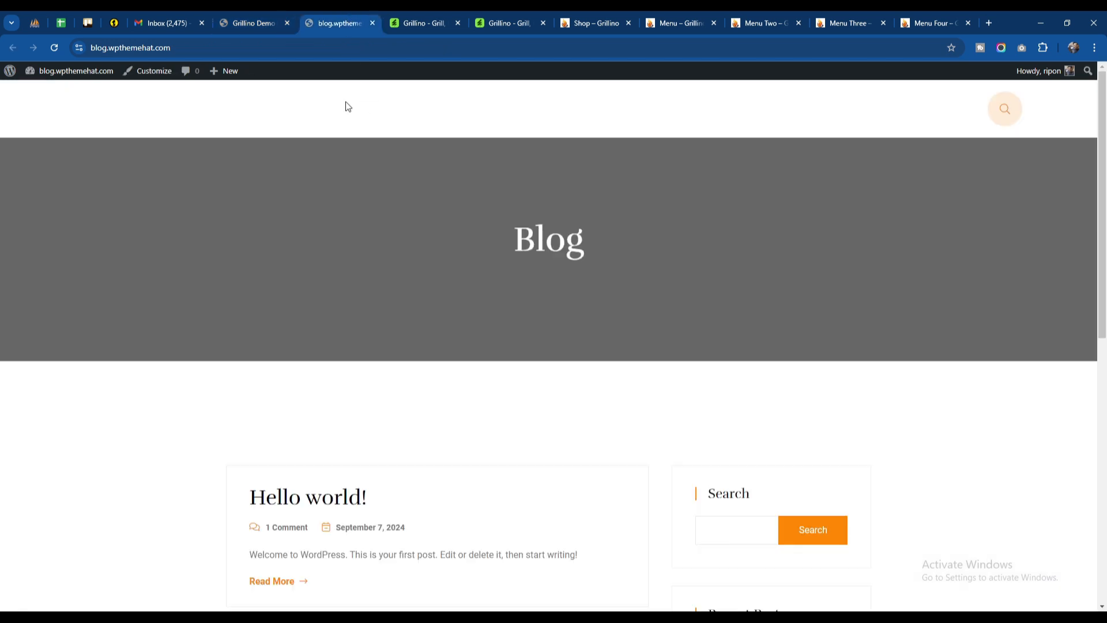
{"action": "left_click", "coordinate": [53, 48]}
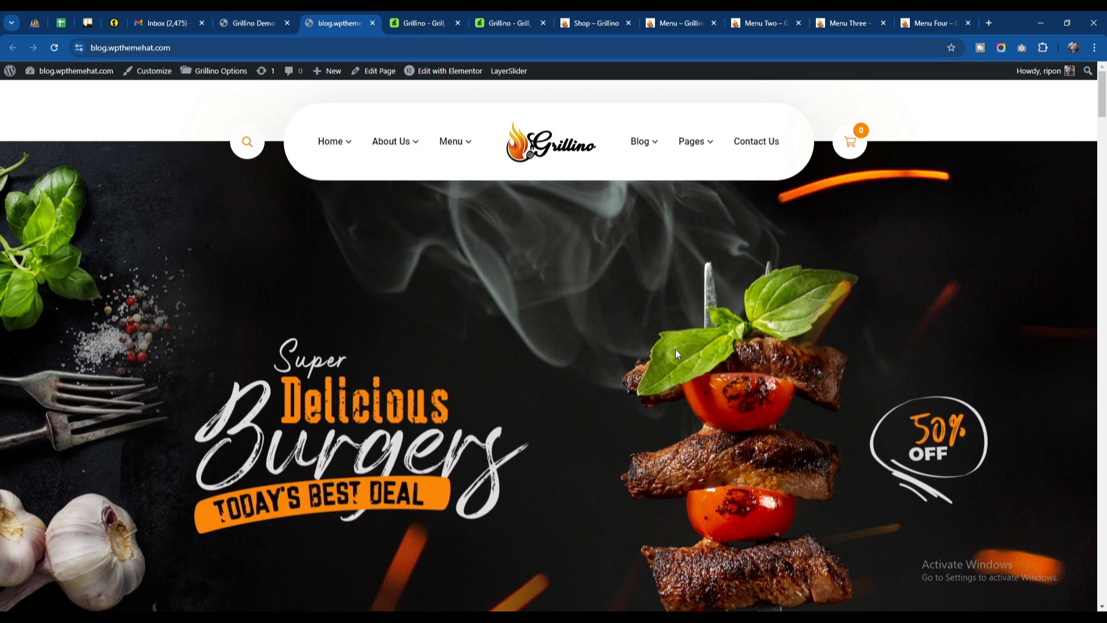
{"action": "scroll", "coordinate": [676, 348], "scroll_direction": "down", "scroll_amount": 10}
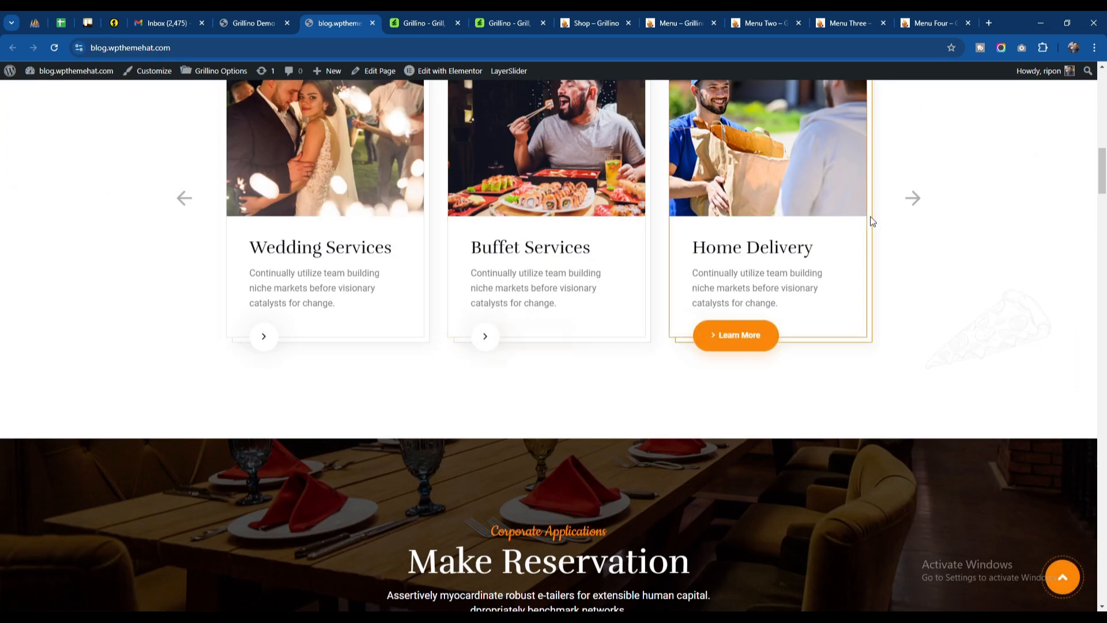
{"action": "left_click", "coordinate": [912, 198]}
{"action": "scroll", "coordinate": [1103, 185], "scroll_direction": "down", "scroll_amount": 4}
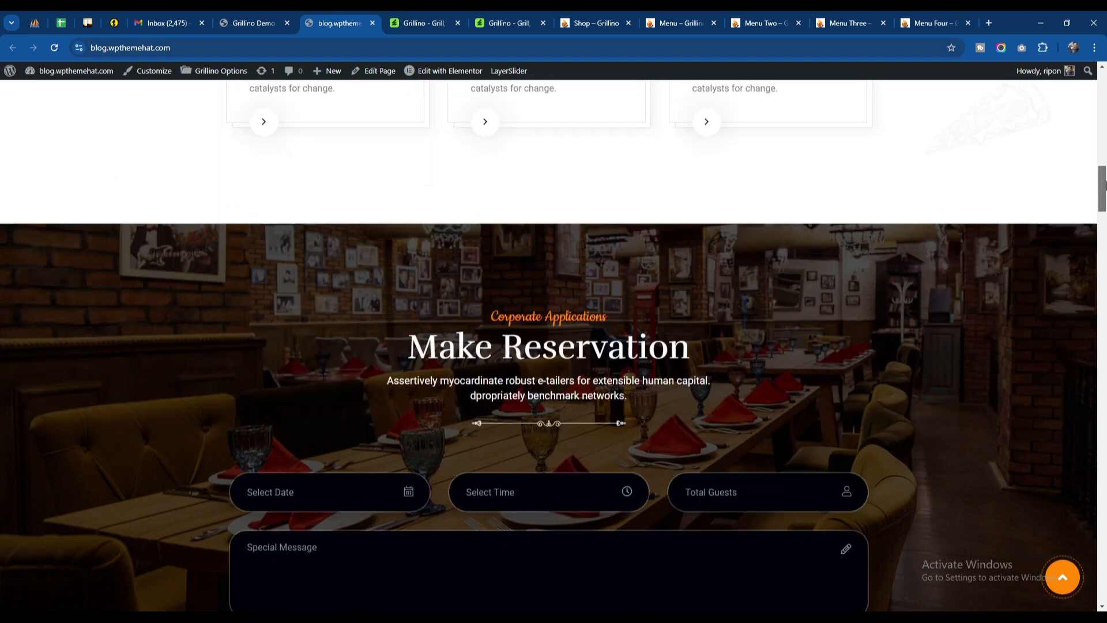
{"action": "left_click_drag", "start_coordinate": [1103, 185], "coordinate": [1103, 323]}
{"action": "left_click_drag", "start_coordinate": [1103, 348], "coordinate": [1103, 559]}
{"action": "scroll", "coordinate": [539, 410], "scroll_direction": "up", "scroll_amount": 3}
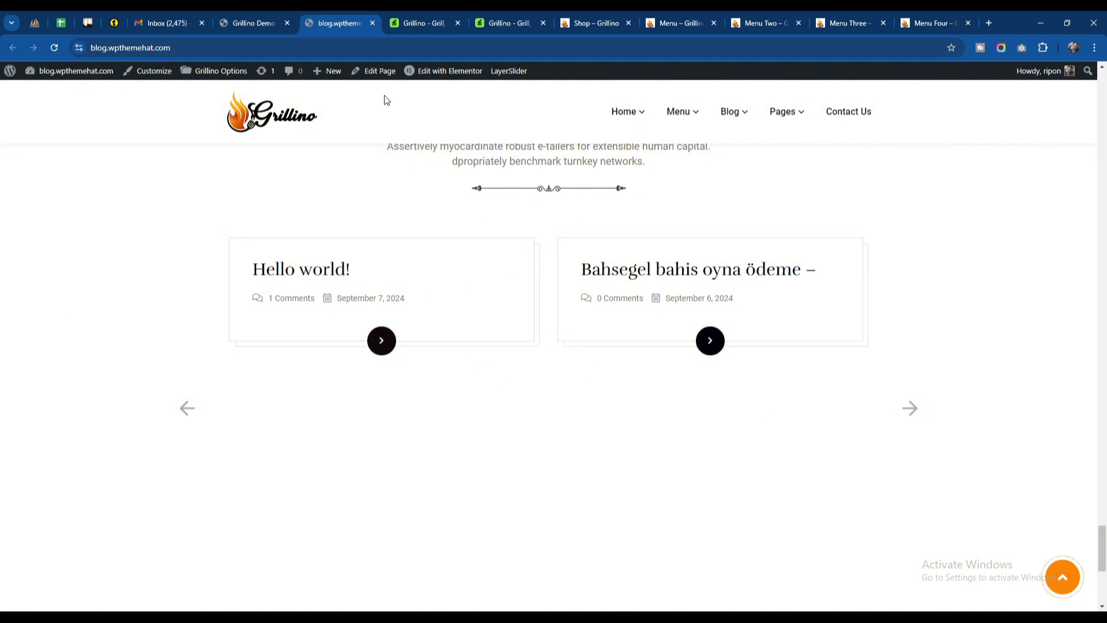
Step: Move the "Hello world!" and "Bahsegel bahis oyna ödeme" posts to the trash in the WordPress dashboard and empty the trash
{"action": "left_click", "coordinate": [264, 18]}
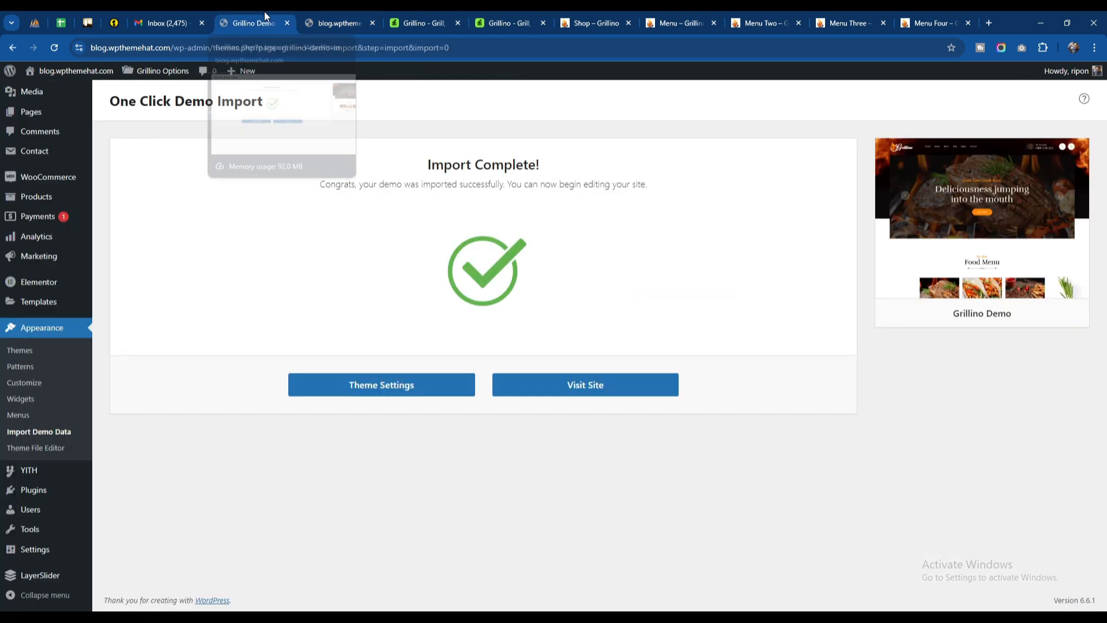
{"action": "mouse_move", "coordinate": [40, 176]}
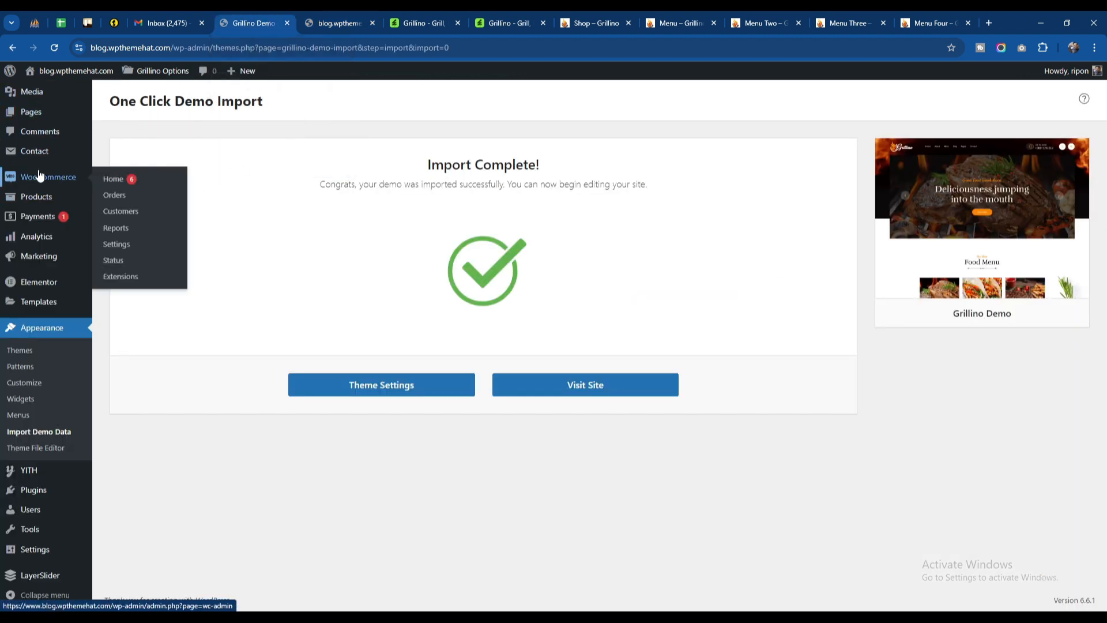
{"action": "left_click", "coordinate": [32, 330]}
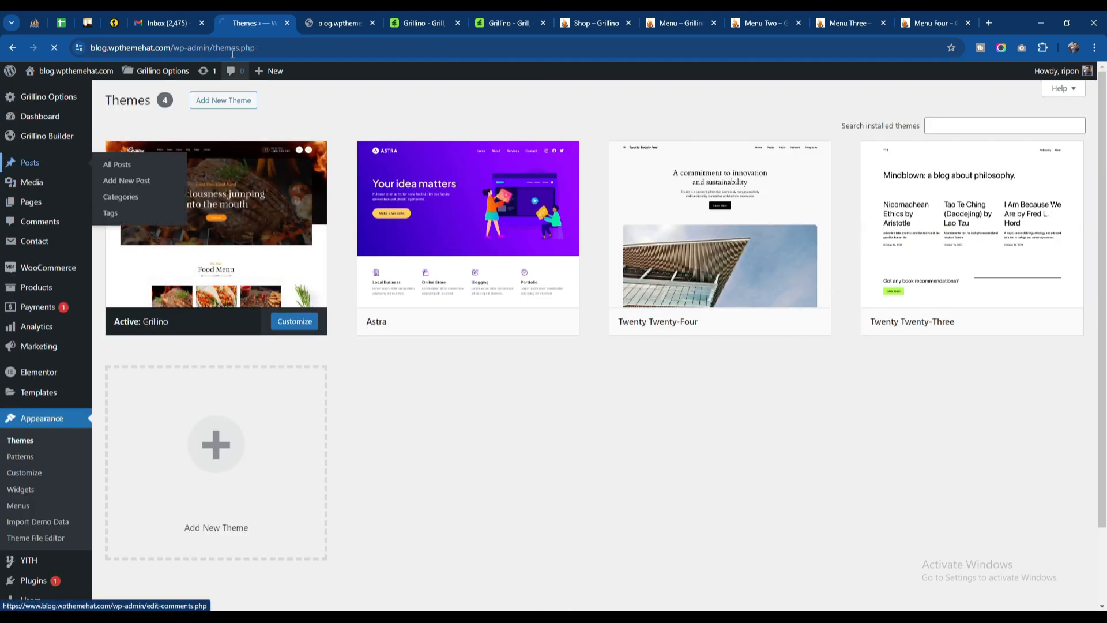
{"action": "left_click", "coordinate": [48, 168]}
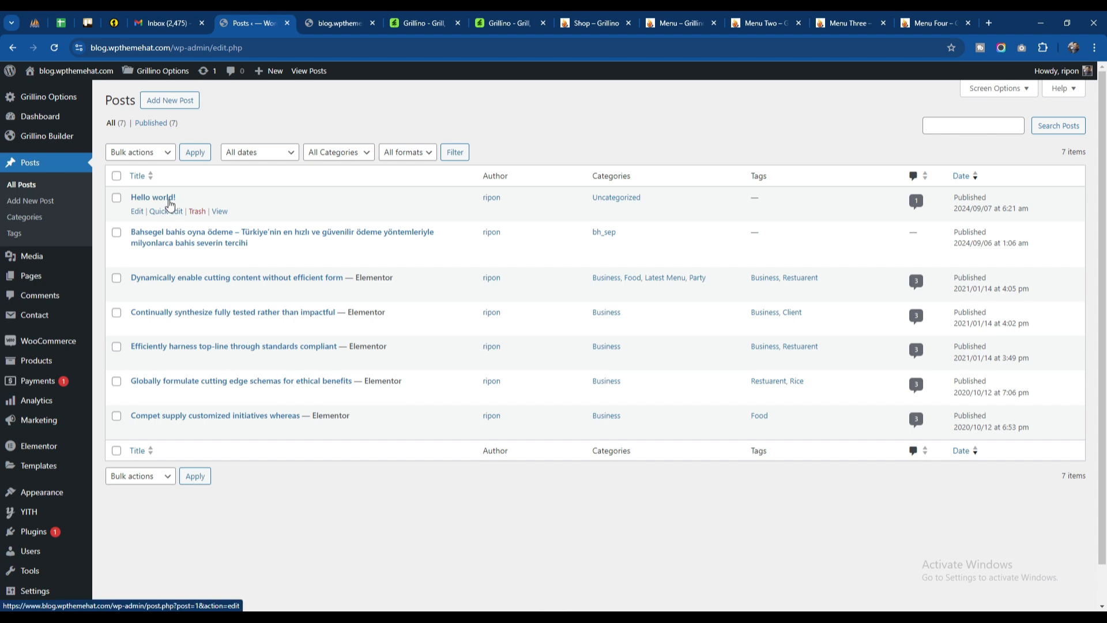
{"action": "left_click", "coordinate": [117, 198]}
{"action": "left_click", "coordinate": [116, 232]}
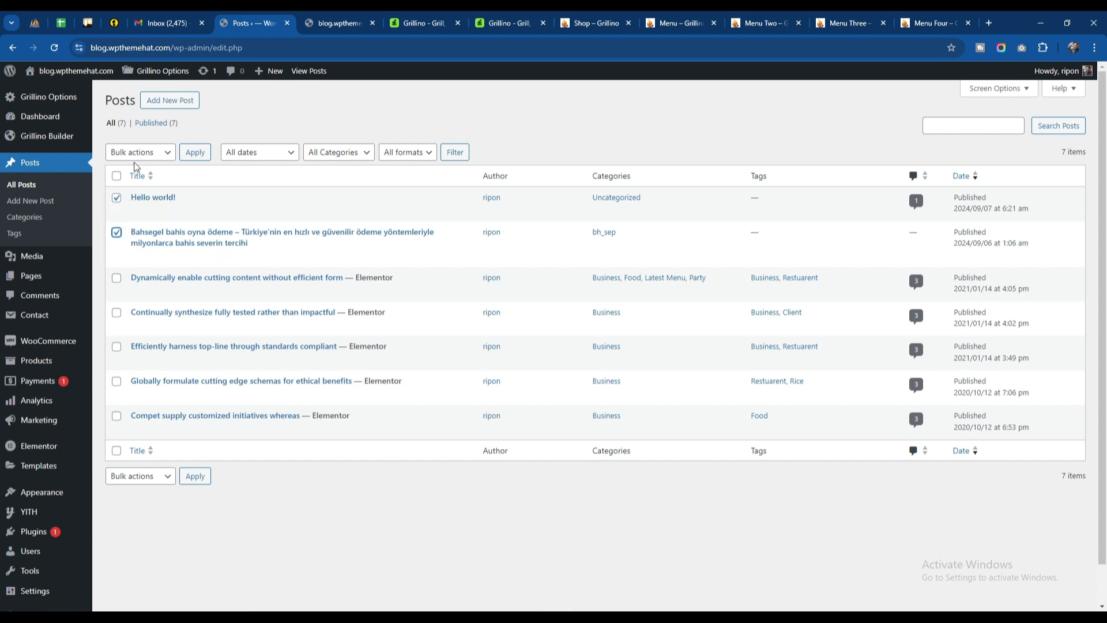
{"action": "left_click", "coordinate": [139, 153]}
{"action": "left_click", "coordinate": [136, 200]}
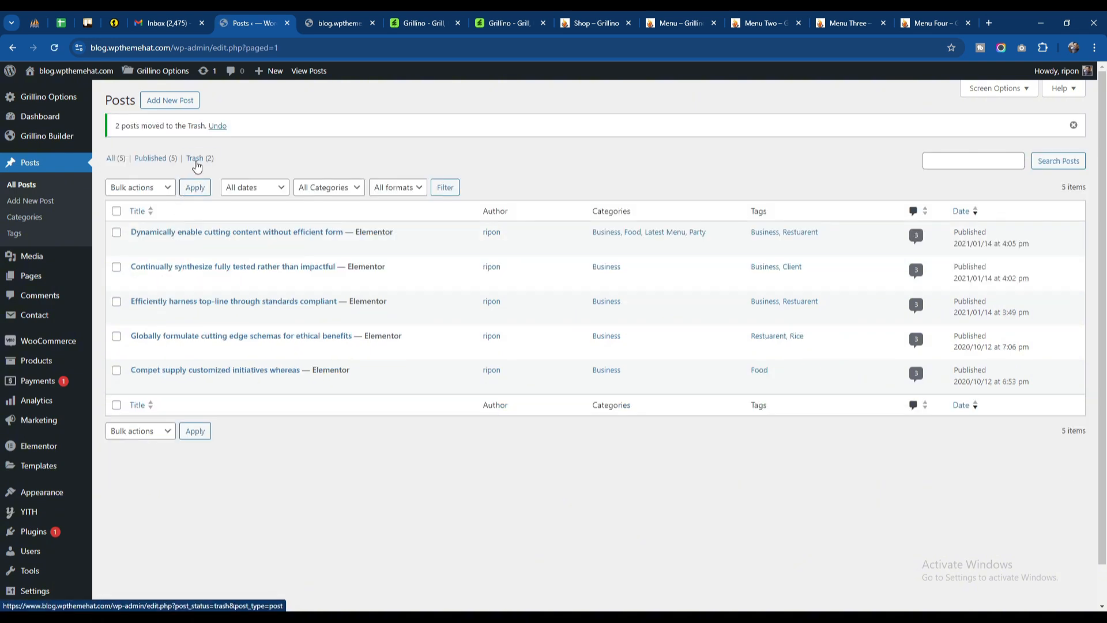
{"action": "left_click", "coordinate": [479, 156]}
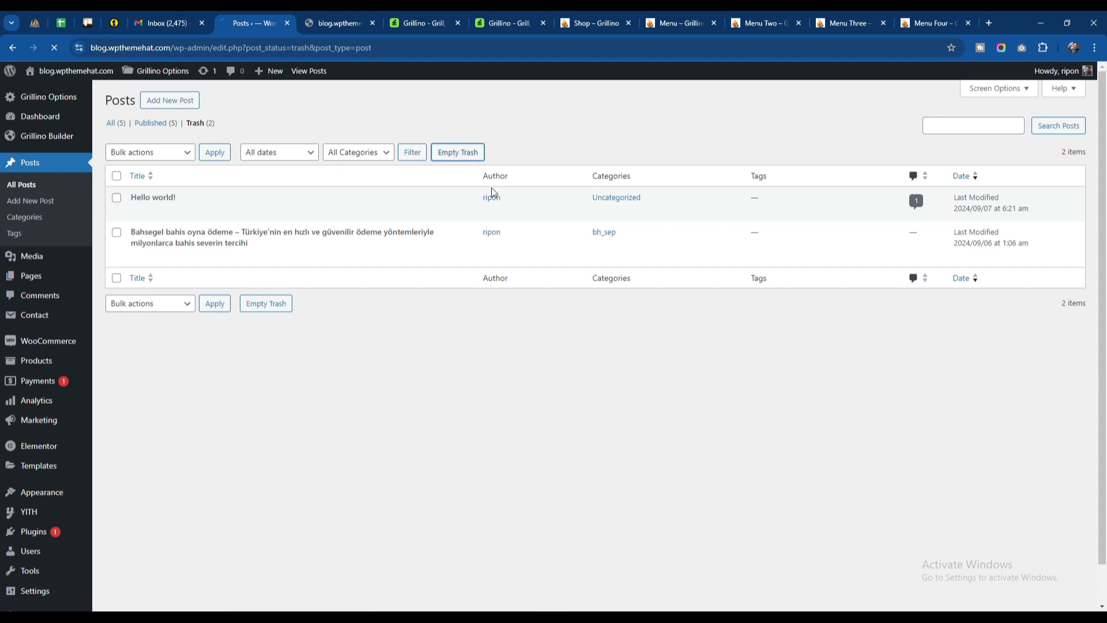
Step: Reload the site's front page and check the blog post carousel, the footer and the header
{"action": "left_click", "coordinate": [340, 24]}
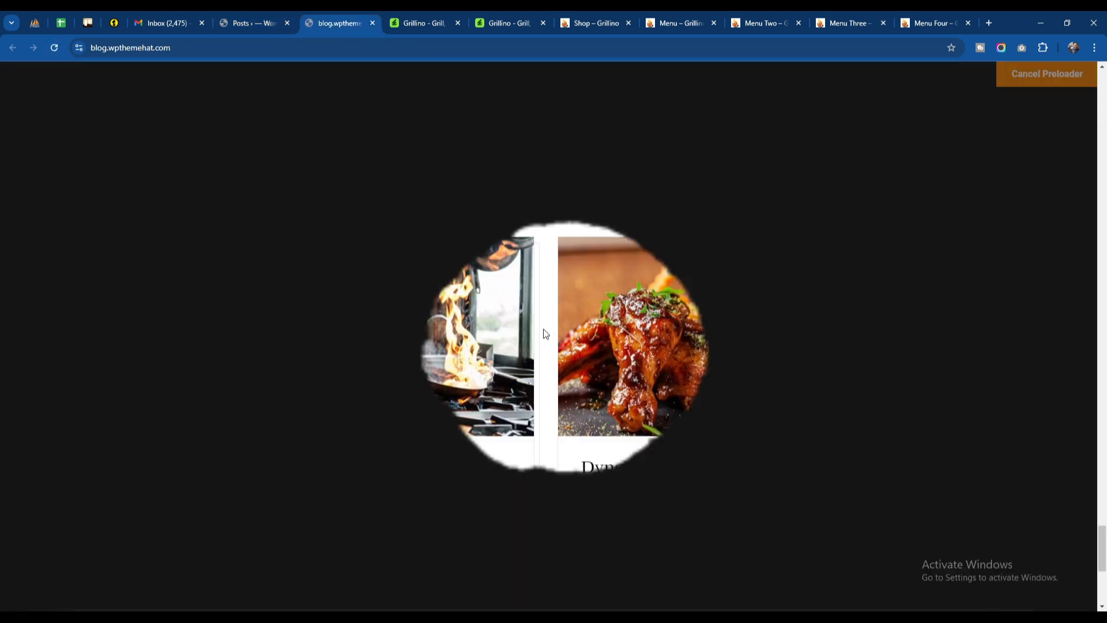
{"action": "scroll", "coordinate": [438, 351], "scroll_direction": "down", "scroll_amount": 3}
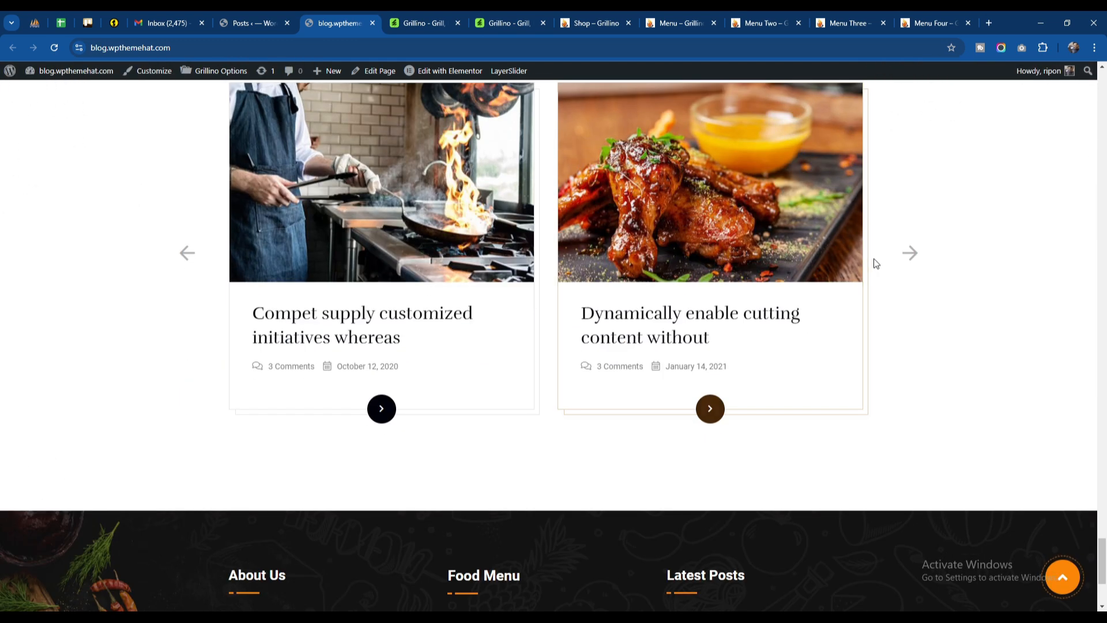
{"action": "left_click", "coordinate": [910, 253]}
{"action": "scroll", "coordinate": [579, 323], "scroll_direction": "down", "scroll_amount": 4}
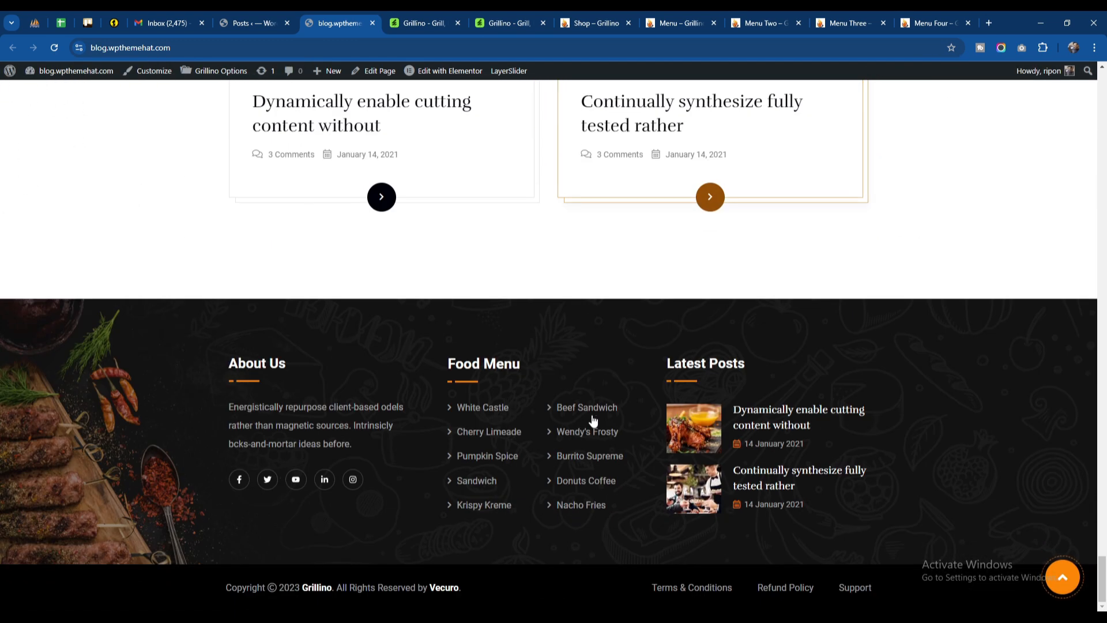
{"action": "scroll", "coordinate": [850, 335], "scroll_direction": "up", "scroll_amount": 15}
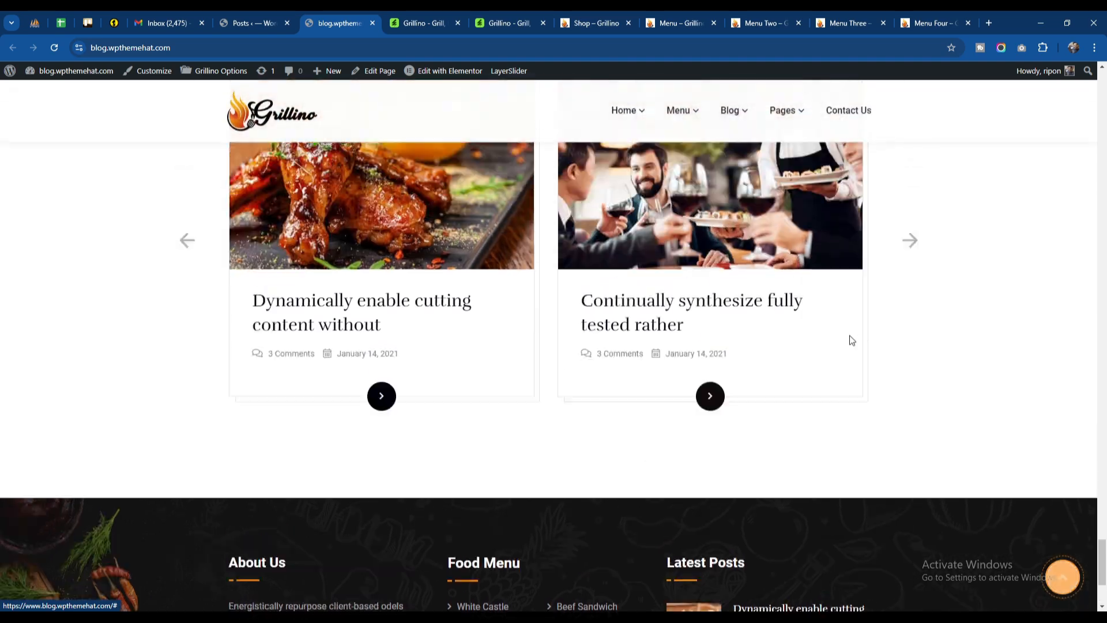
{"action": "scroll", "coordinate": [850, 339], "scroll_direction": "up", "scroll_amount": 15}
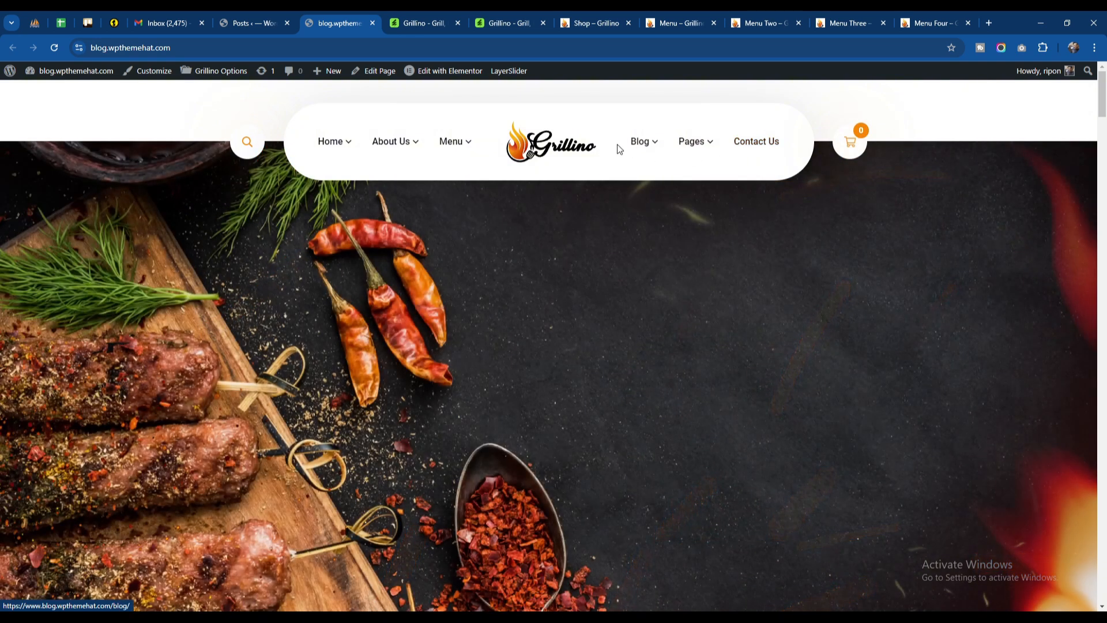
Step: Open the Blog, Menu One and Menu Two pages from the site navigation in separate tabs
{"action": "mouse_move", "coordinate": [641, 141]}
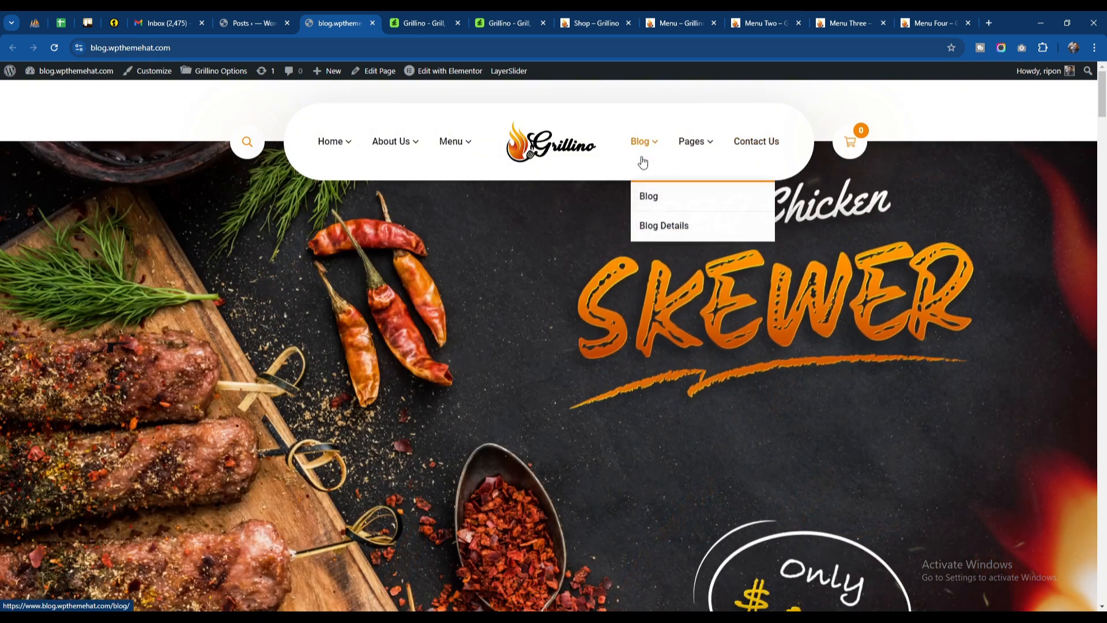
{"action": "middle_click", "coordinate": [660, 215]}
{"action": "mouse_move", "coordinate": [477, 165]}
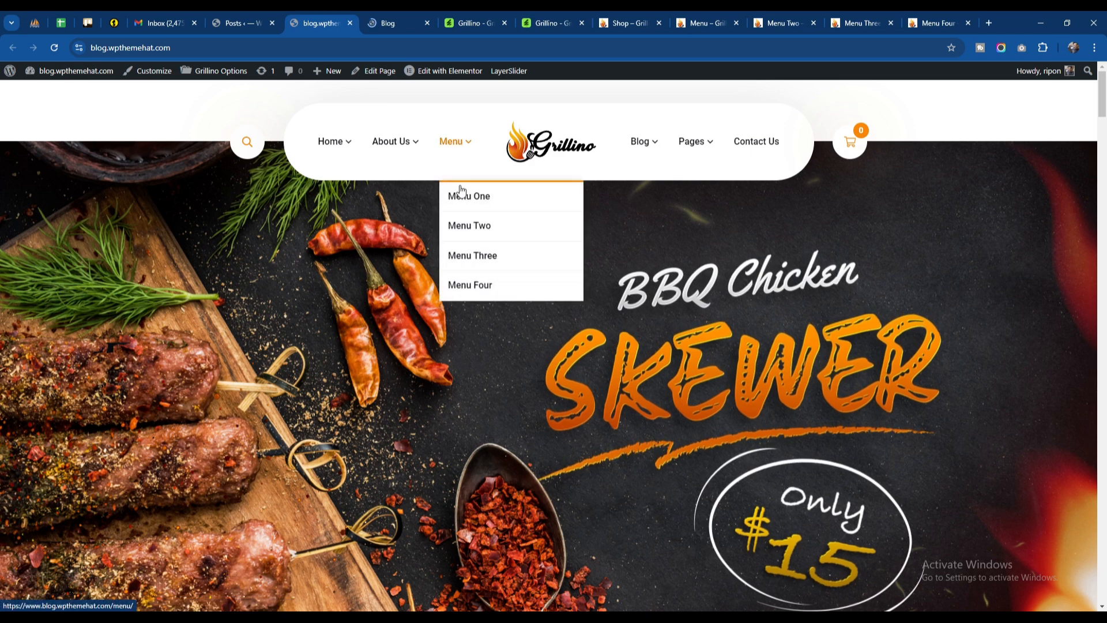
{"action": "right_click", "coordinate": [460, 196]}
{"action": "left_click", "coordinate": [479, 206]}
{"action": "right_click", "coordinate": [483, 225]}
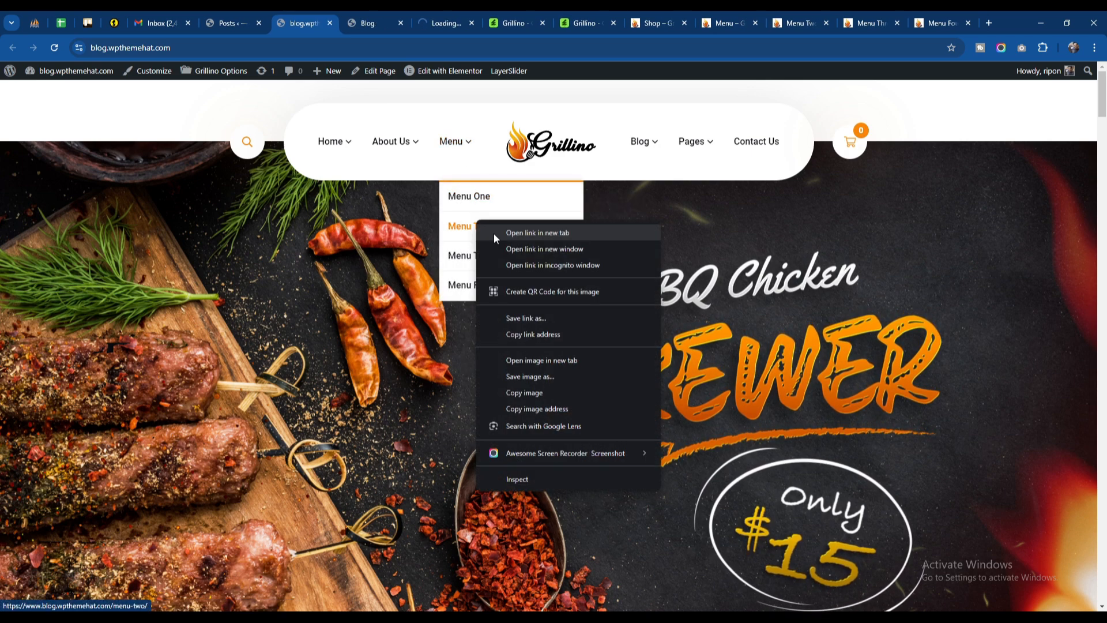
{"action": "left_click", "coordinate": [494, 233]}
Step: Examine the posts and sidebar on the Blog page and the food listings on the Menu and Menu Two pages
{"action": "left_click", "coordinate": [366, 21]}
{"action": "scroll", "coordinate": [466, 293], "scroll_direction": "down", "scroll_amount": 20}
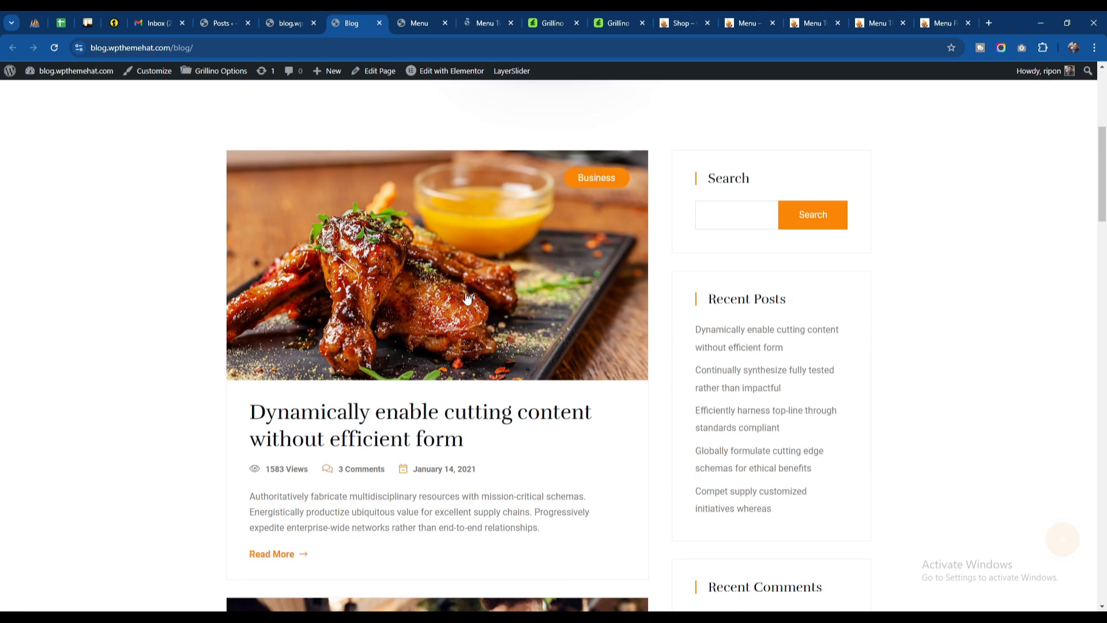
{"action": "scroll", "coordinate": [465, 293], "scroll_direction": "down", "scroll_amount": 15}
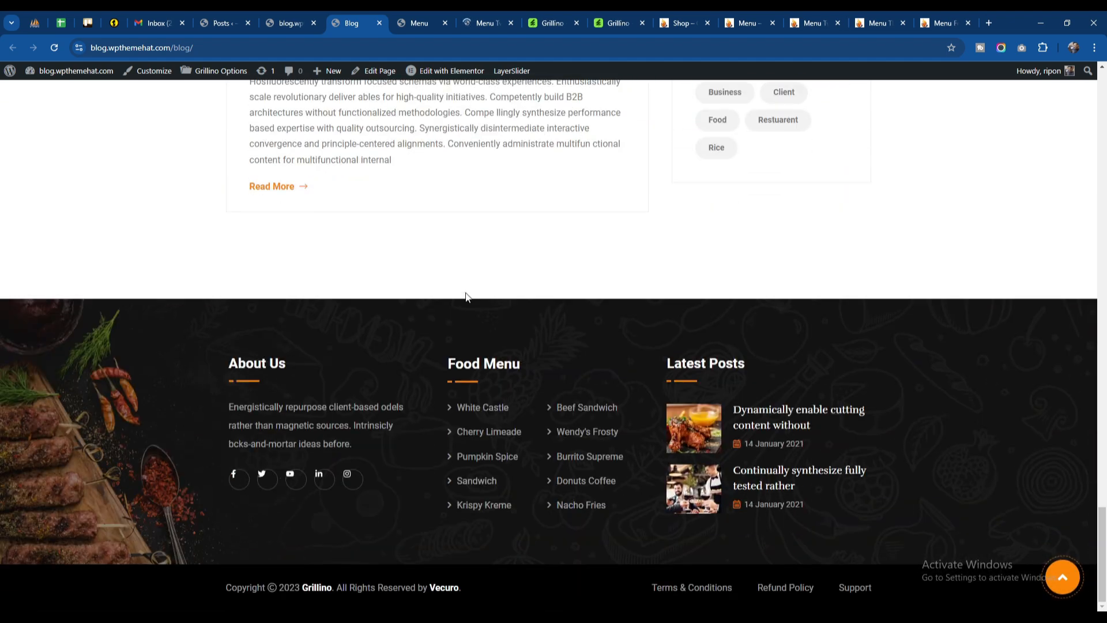
{"action": "scroll", "coordinate": [465, 293], "scroll_direction": "up", "scroll_amount": 10}
{"action": "left_click", "coordinate": [414, 23]}
{"action": "scroll", "coordinate": [500, 320], "scroll_direction": "down", "scroll_amount": 10}
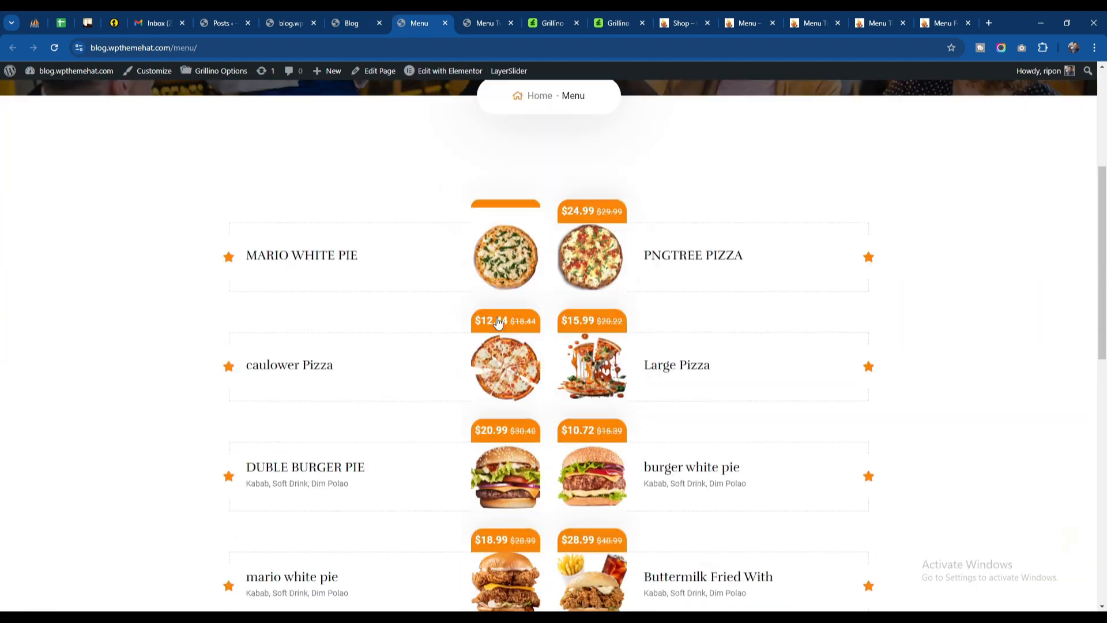
{"action": "key", "text": "ctrl+Tab"}
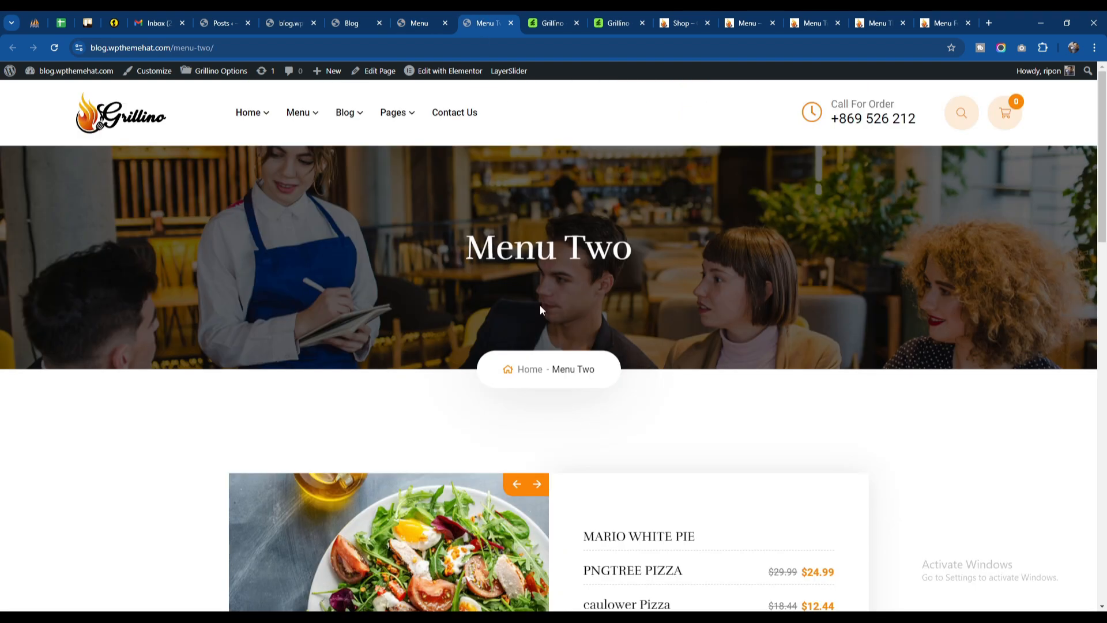
{"action": "scroll", "coordinate": [638, 312], "scroll_direction": "down", "scroll_amount": 10}
{"action": "scroll", "coordinate": [639, 310], "scroll_direction": "down", "scroll_amount": 5}
{"action": "scroll", "coordinate": [639, 310], "scroll_direction": "up", "scroll_amount": 10}
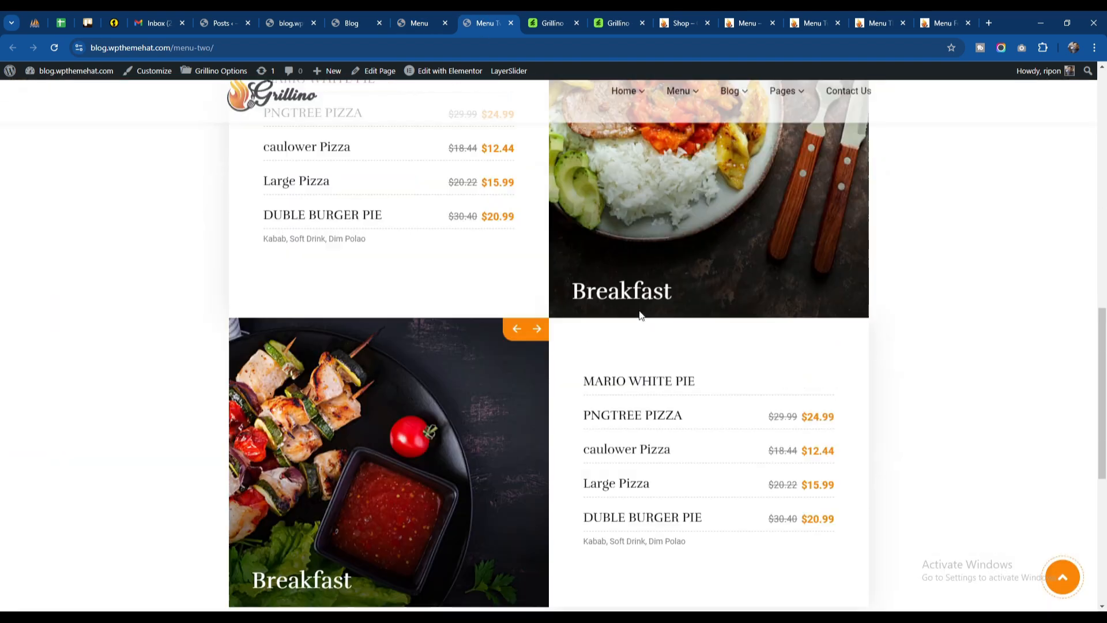
Step: Close the Blog, Menu and Menu Two tabs of blog.wpthemehat.com to get back to its front page
{"action": "left_click", "coordinate": [369, 23]}
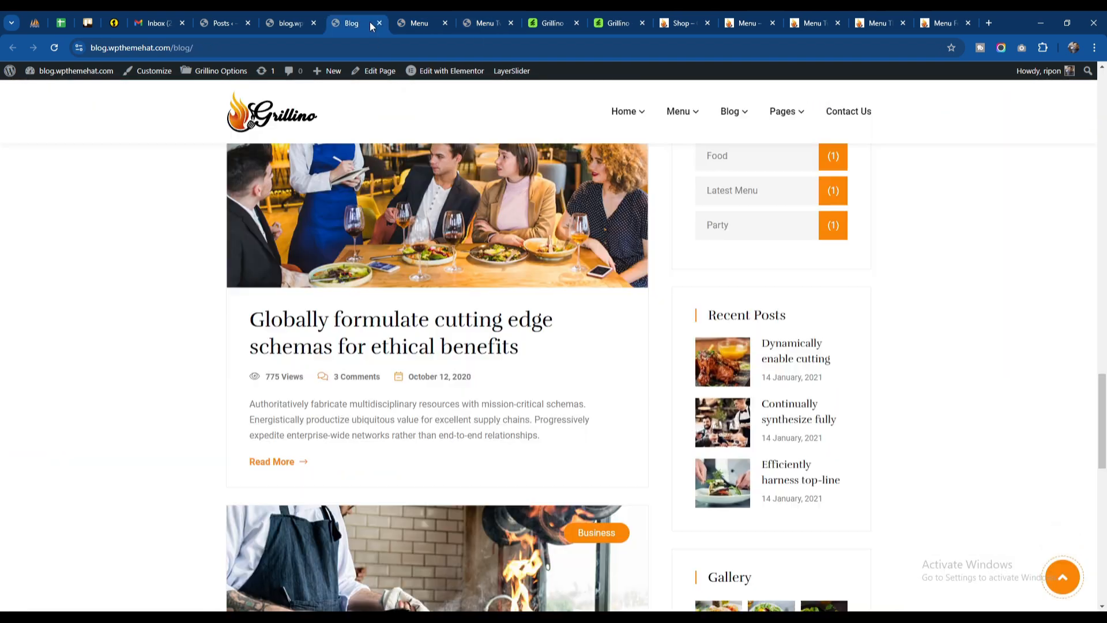
{"action": "left_click", "coordinate": [380, 22]}
{"action": "left_click", "coordinate": [379, 22]}
{"action": "left_click", "coordinate": [379, 21]}
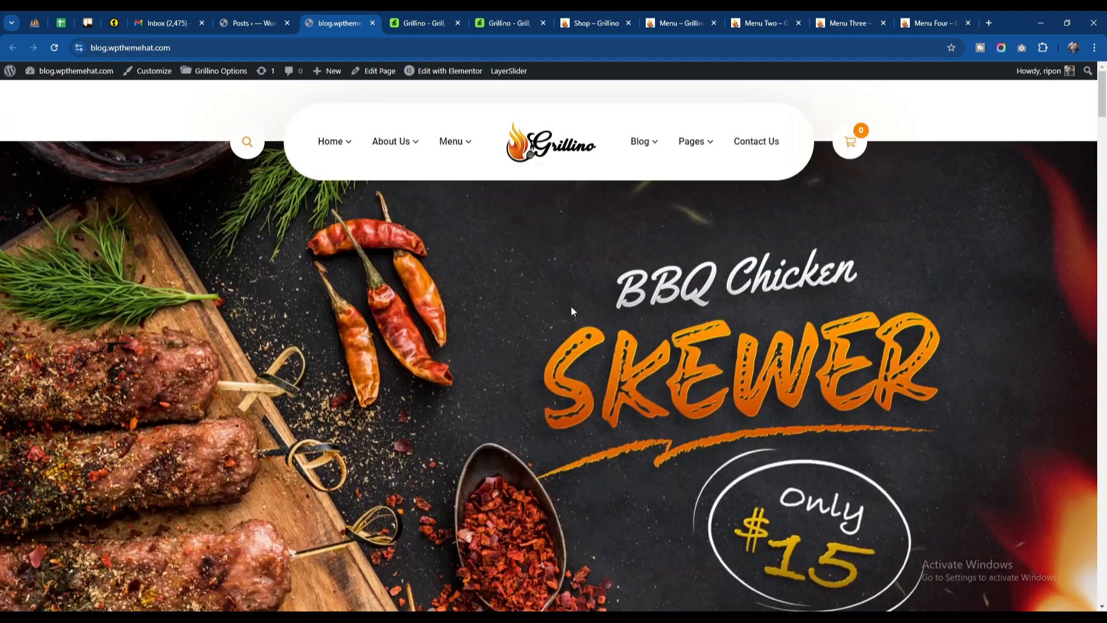
Step: Open the Permalink Settings in the WordPress dashboard and save them with the Post name structure
{"action": "left_click", "coordinate": [264, 16]}
{"action": "scroll", "coordinate": [52, 519], "scroll_direction": "down", "scroll_amount": 1}
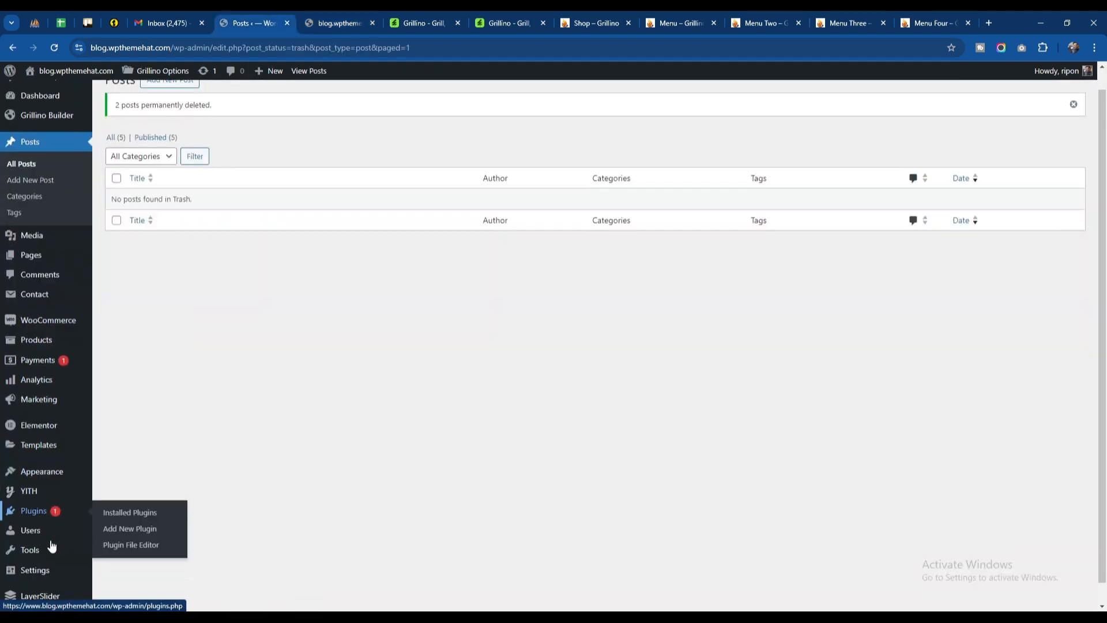
{"action": "mouse_move", "coordinate": [46, 562]}
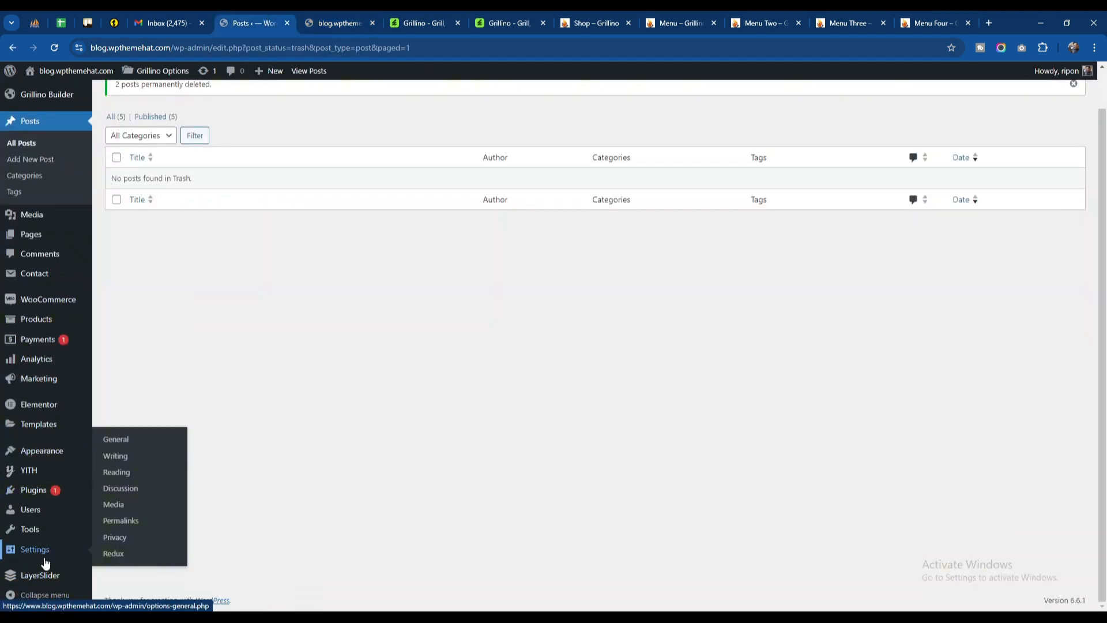
{"action": "left_click", "coordinate": [122, 520]}
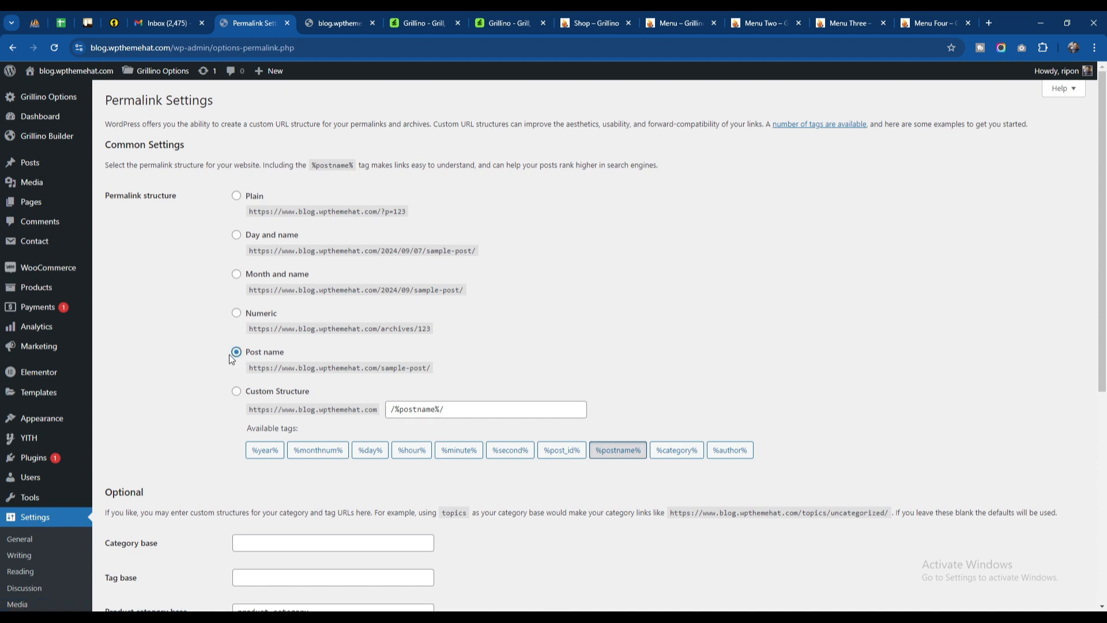
{"action": "scroll", "coordinate": [231, 359], "scroll_direction": "down", "scroll_amount": 6}
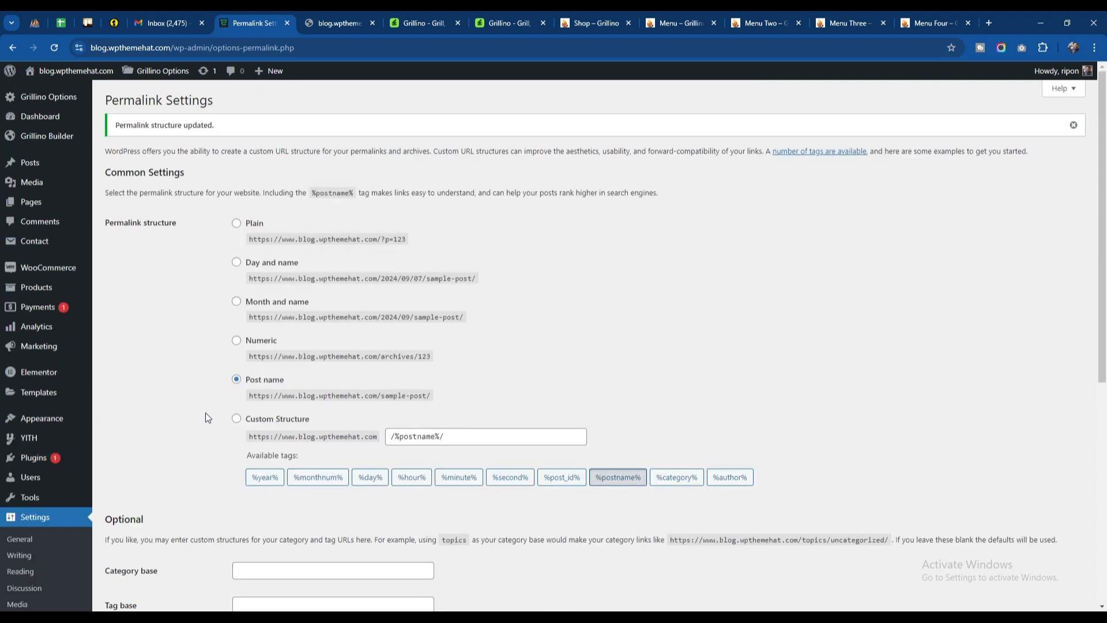
Step: Enable Disable Default Colors and Disable Default Fonts in Elementor's general settings
{"action": "mouse_move", "coordinate": [47, 406]}
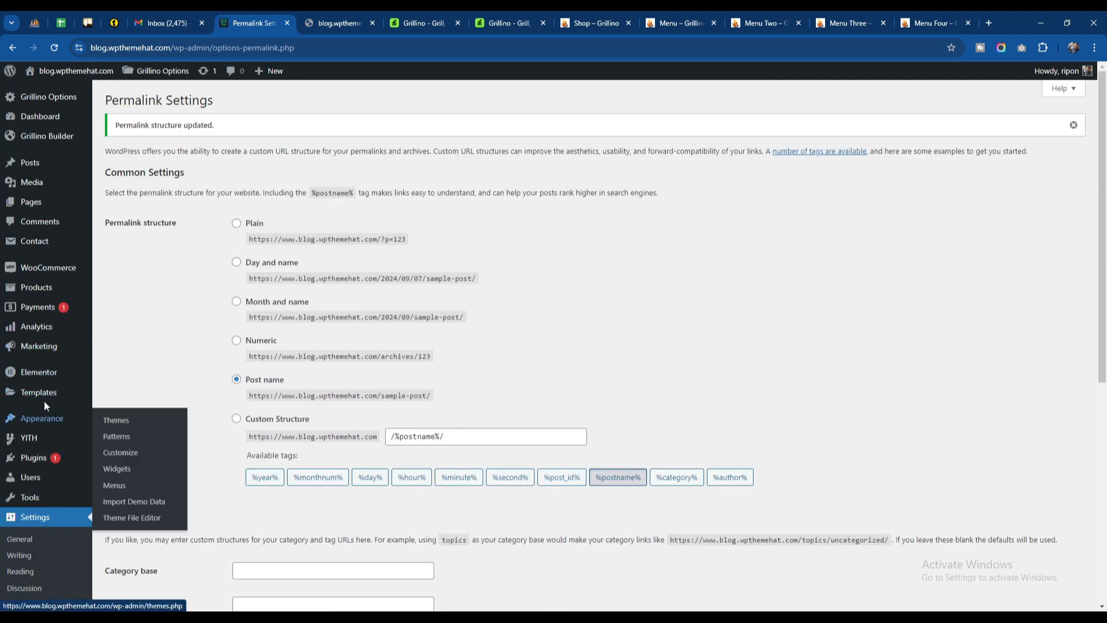
{"action": "mouse_move", "coordinate": [58, 379]}
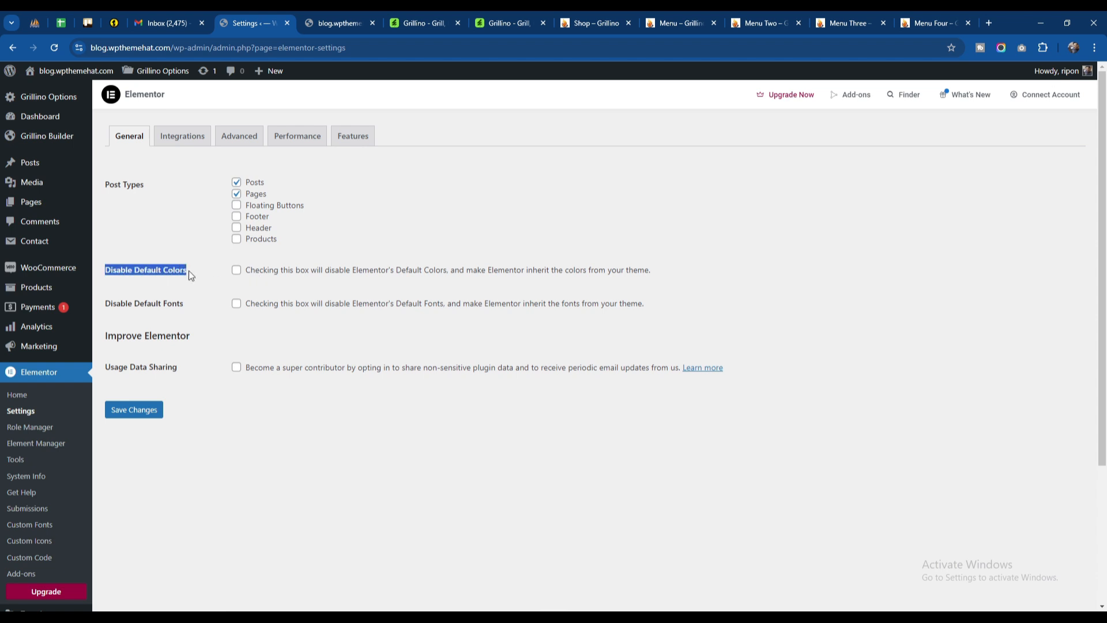
{"action": "left_click", "coordinate": [184, 286]}
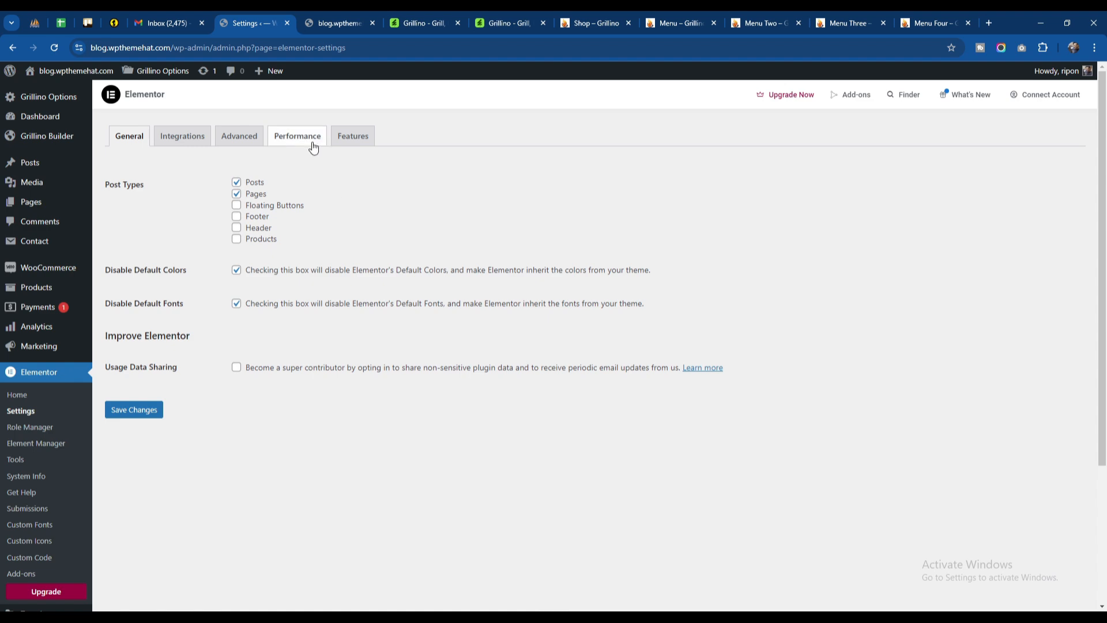
Step: Set Inline Font Icons to Inactive among the stable features in Elementor's settings
{"action": "left_click", "coordinate": [353, 140]}
{"action": "scroll", "coordinate": [164, 379], "scroll_direction": "down", "scroll_amount": 15}
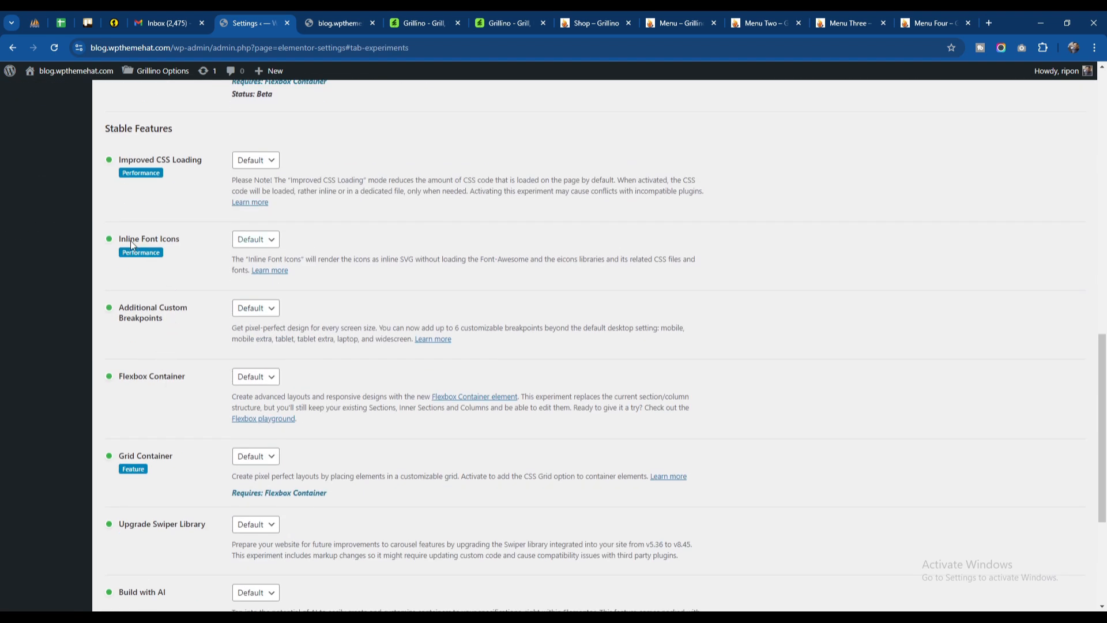
{"action": "left_click", "coordinate": [253, 240]}
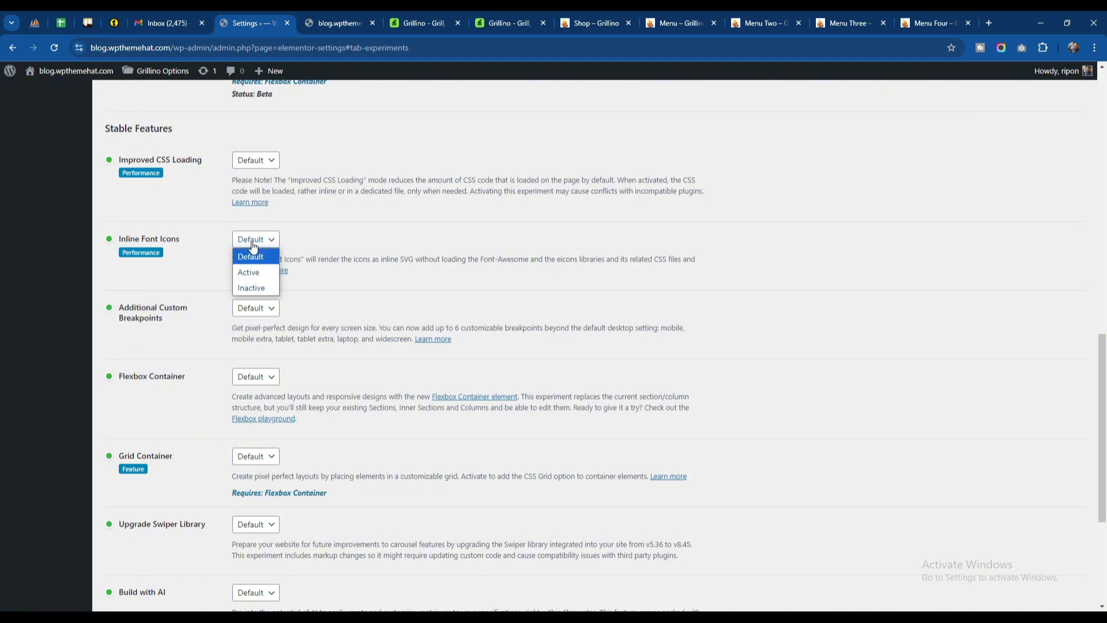
{"action": "left_click", "coordinate": [252, 286]}
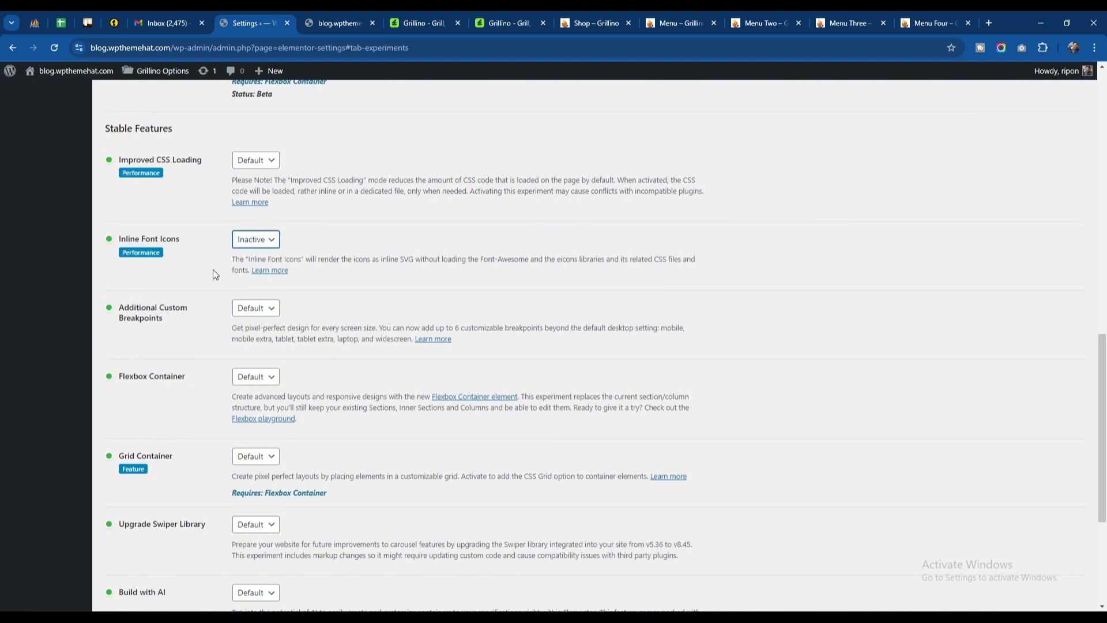
{"action": "scroll", "coordinate": [217, 334], "scroll_direction": "down", "scroll_amount": 4}
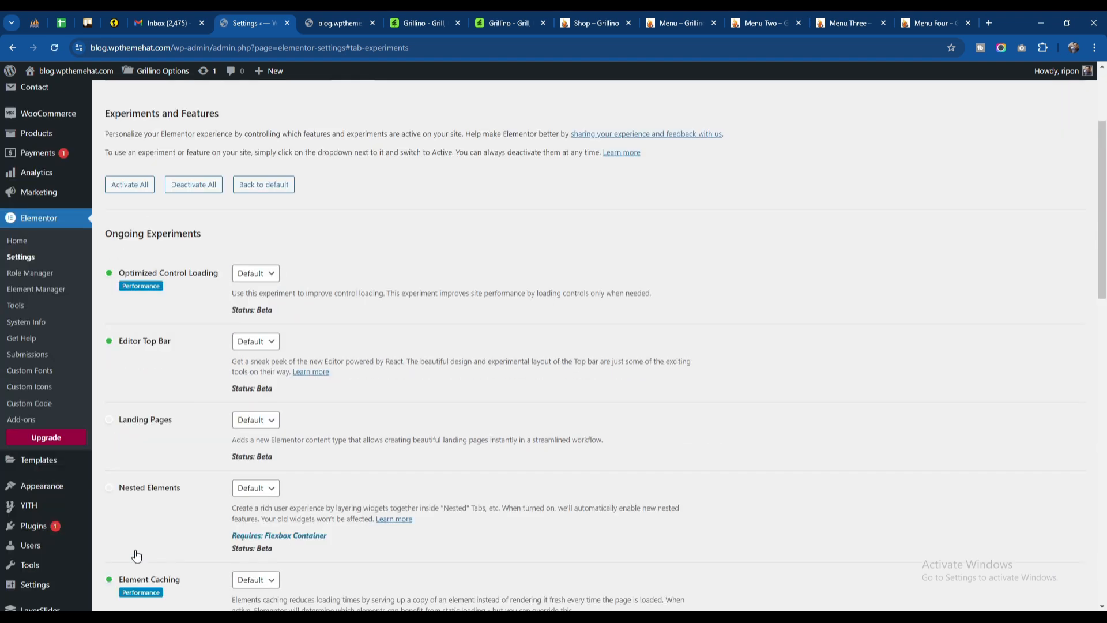
Step: Reload the blog.wpthemehat.com front page and review Elementor's experiments and features settings
{"action": "left_click", "coordinate": [345, 14]}
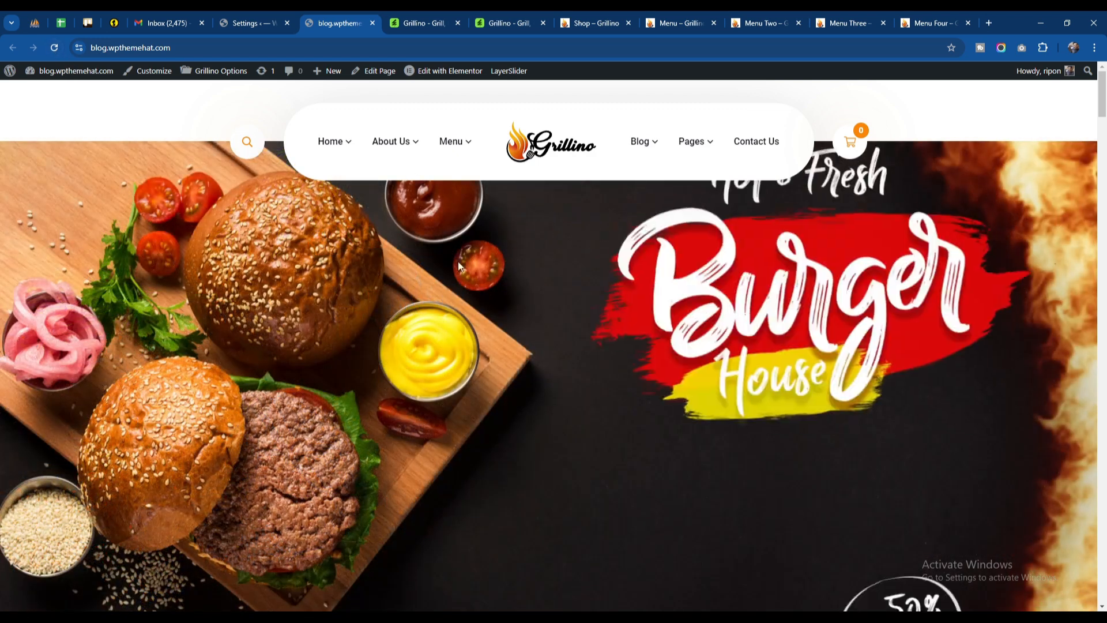
{"action": "left_click", "coordinate": [55, 50]}
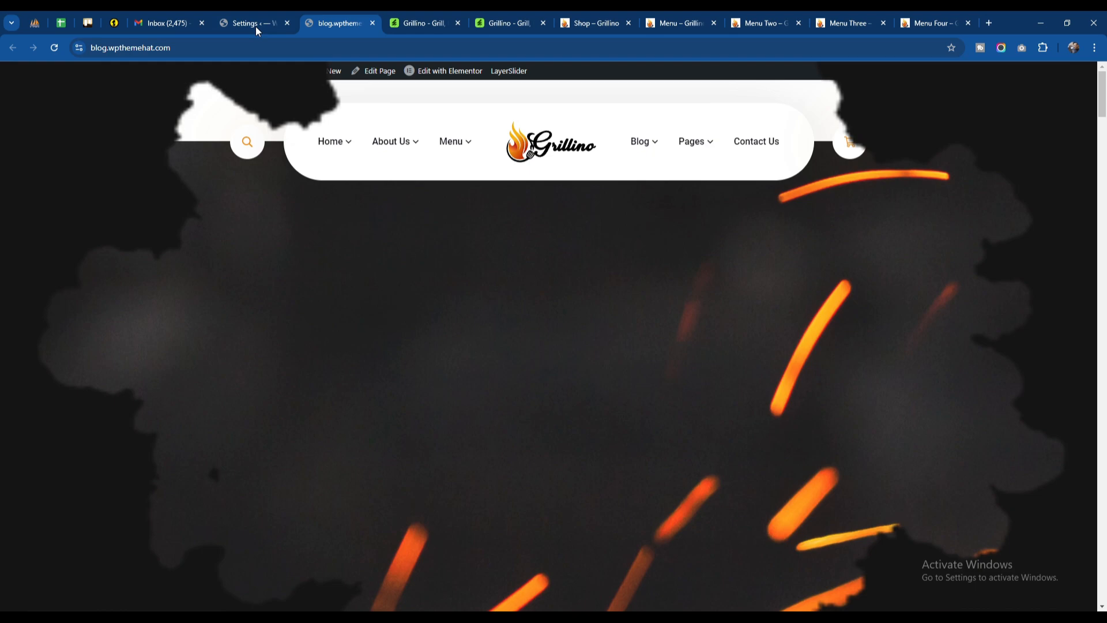
{"action": "left_click", "coordinate": [255, 24]}
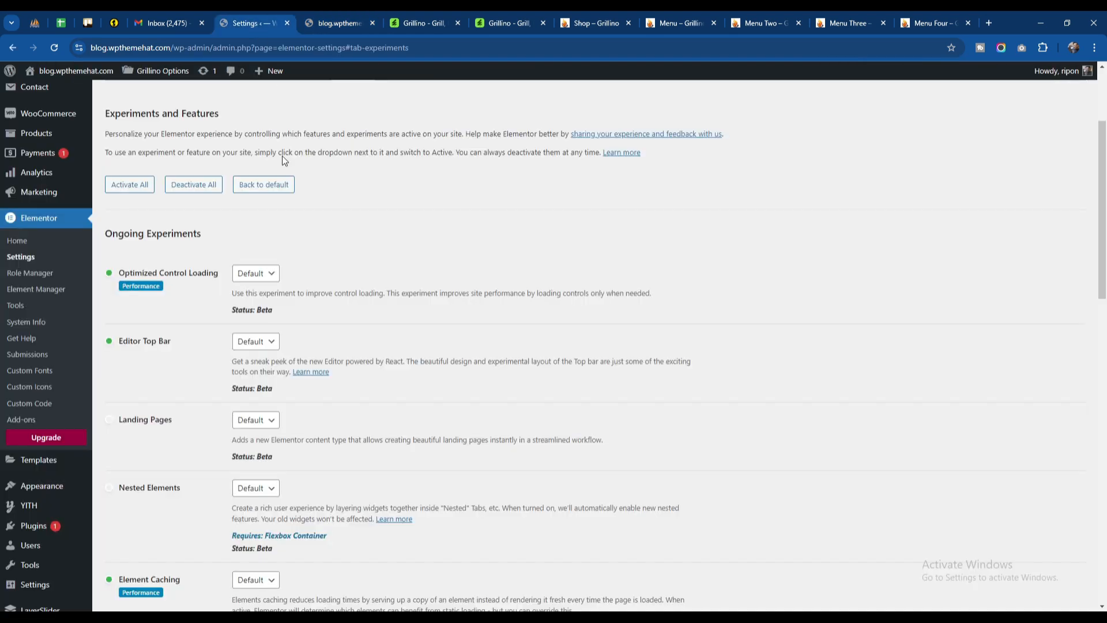
{"action": "scroll", "coordinate": [218, 285], "scroll_direction": "down", "scroll_amount": 8}
{"action": "scroll", "coordinate": [217, 284], "scroll_direction": "up", "scroll_amount": 8}
Step: Open the Shop page from the front page's Pages navigation in a new tab and check its content
{"action": "left_click", "coordinate": [334, 24]}
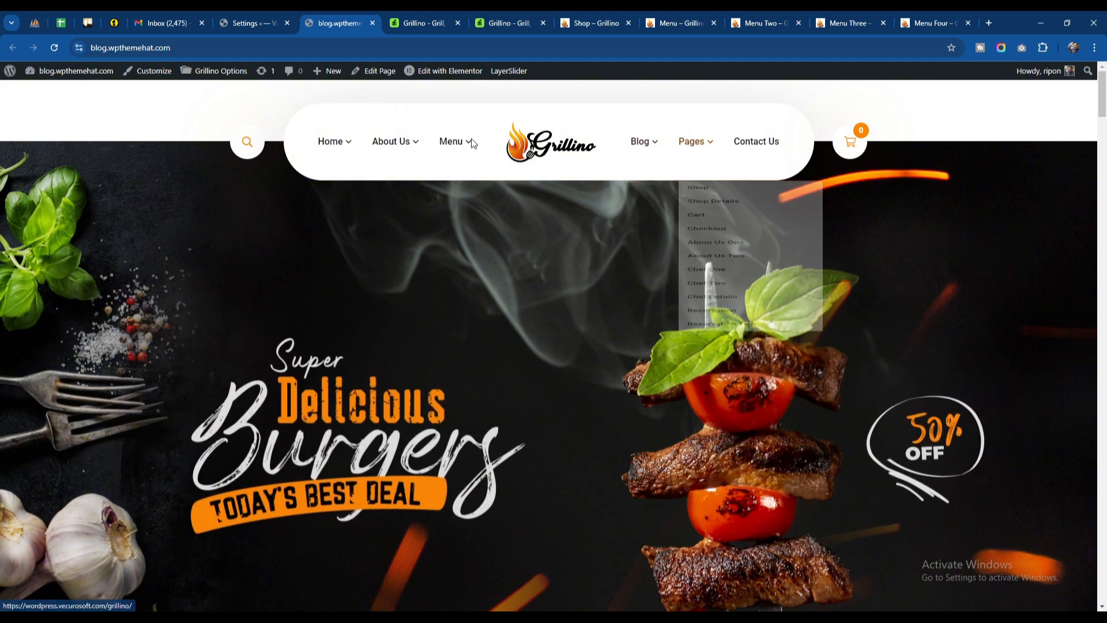
{"action": "mouse_move", "coordinate": [694, 145]}
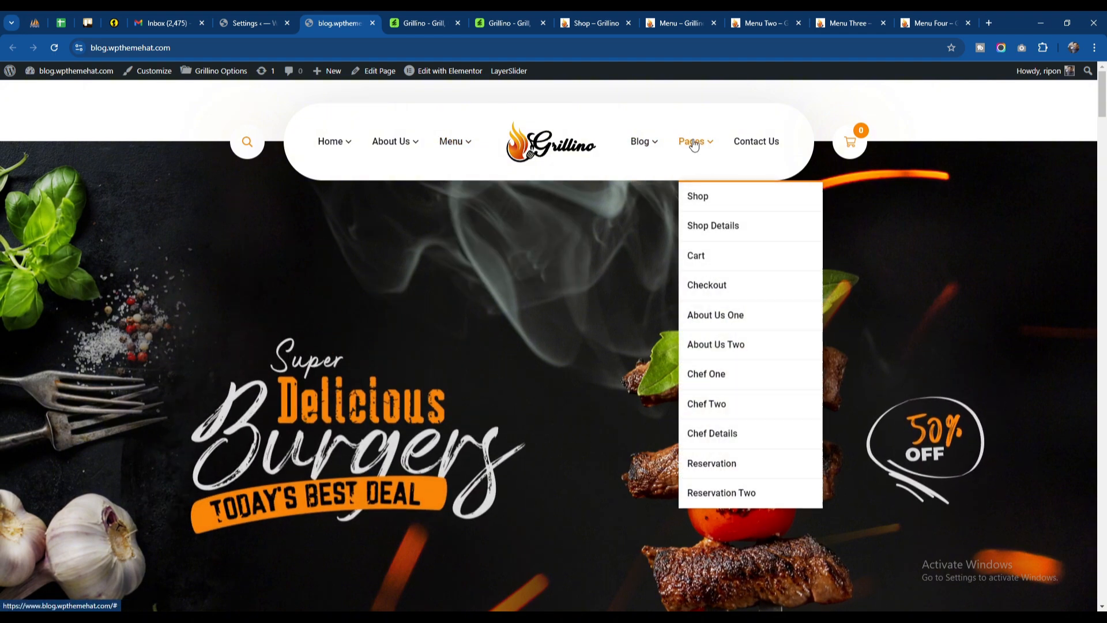
{"action": "right_click", "coordinate": [696, 197]}
{"action": "left_click", "coordinate": [718, 211]}
{"action": "left_click", "coordinate": [389, 29]}
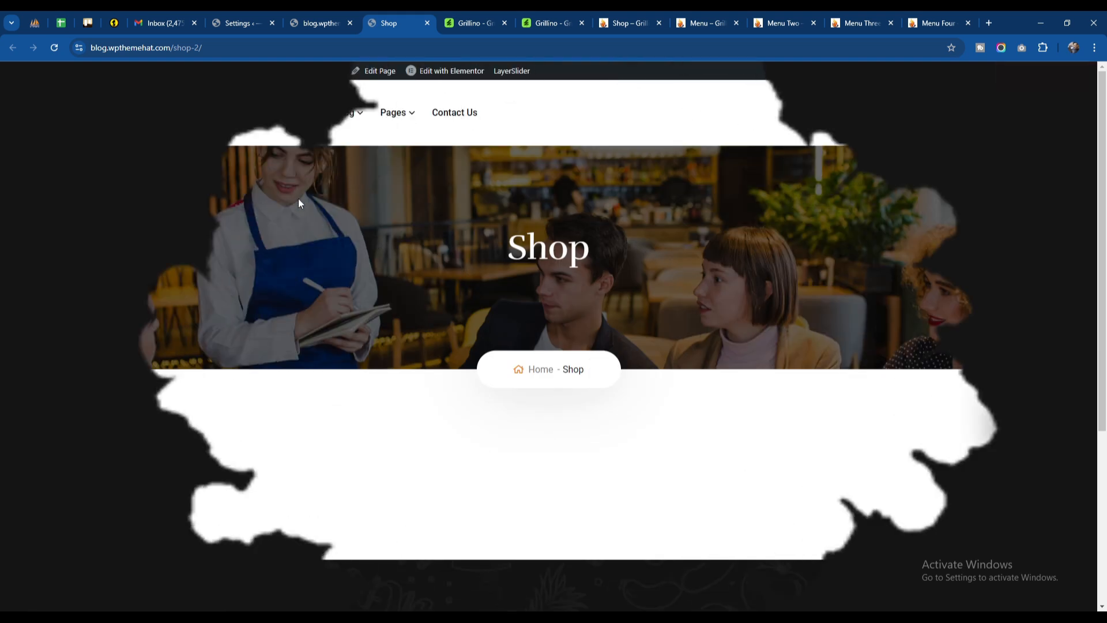
{"action": "scroll", "coordinate": [364, 322], "scroll_direction": "down", "scroll_amount": 4}
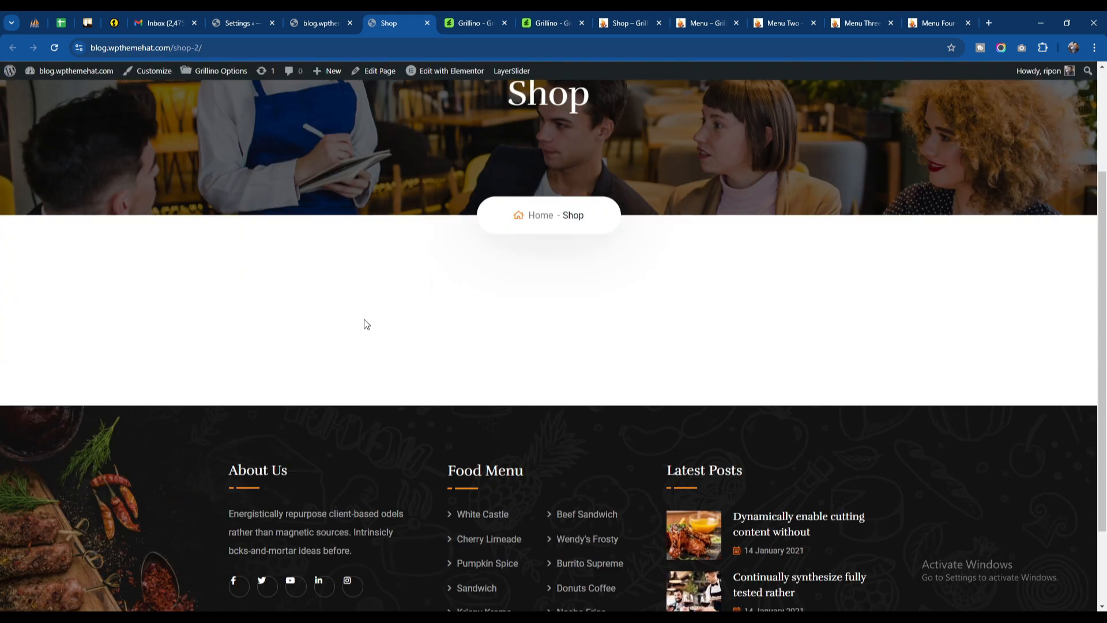
{"action": "scroll", "coordinate": [365, 322], "scroll_direction": "up", "scroll_amount": 4}
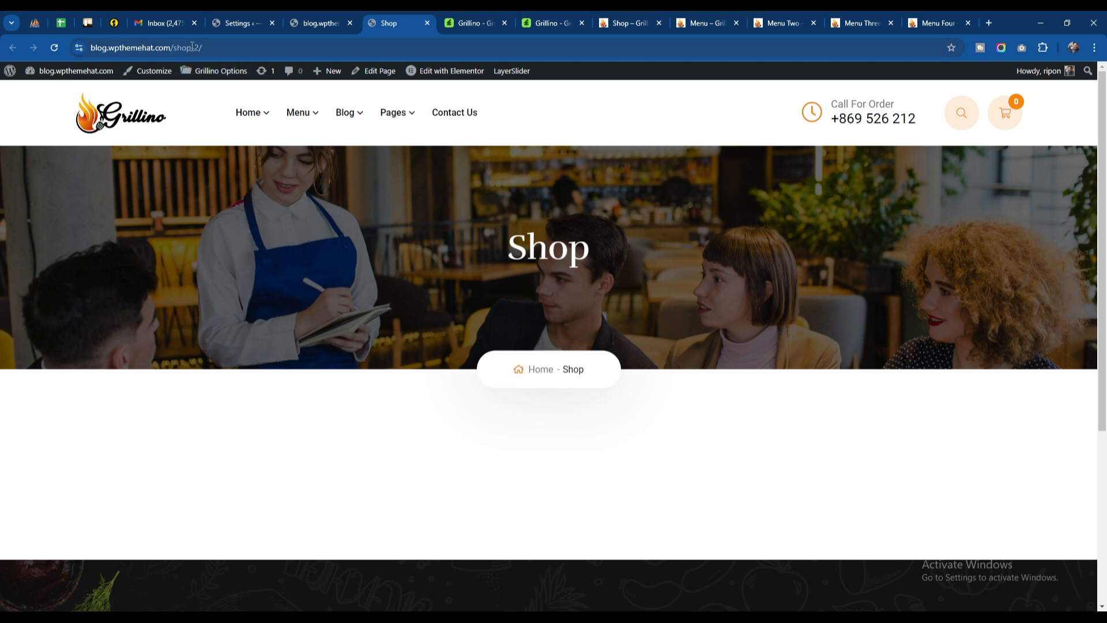
Step: Load the Shop page at the address ending in /shop instead of /shop-2 and look through its products
{"action": "left_click_drag", "start_coordinate": [193, 48], "coordinate": [205, 48]}
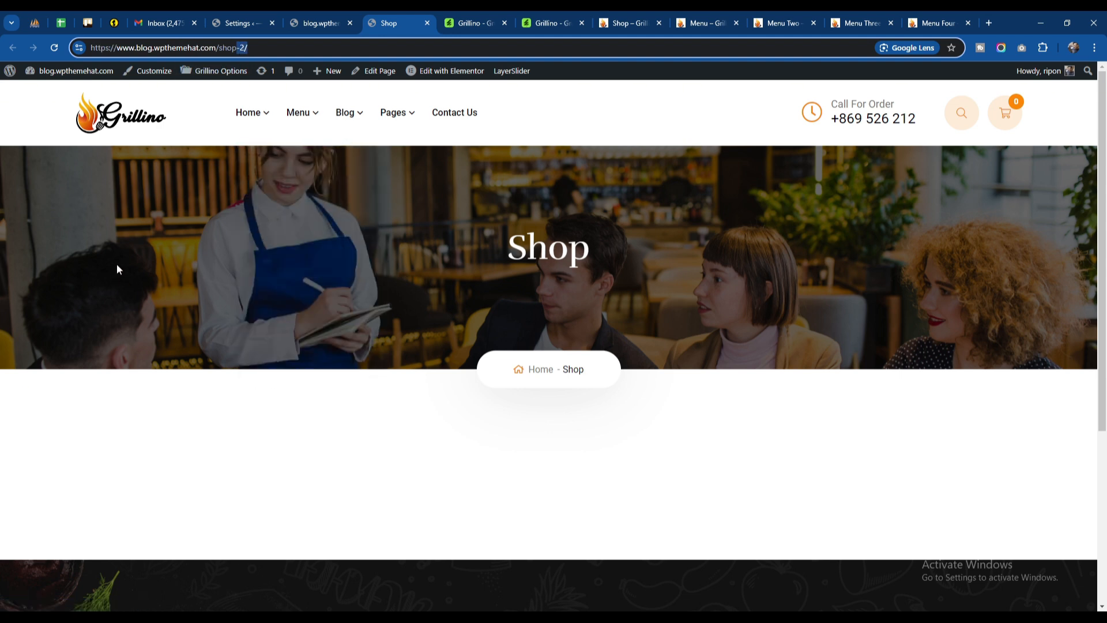
{"action": "key", "text": "BackSpace"}
{"action": "key", "text": "Return"}
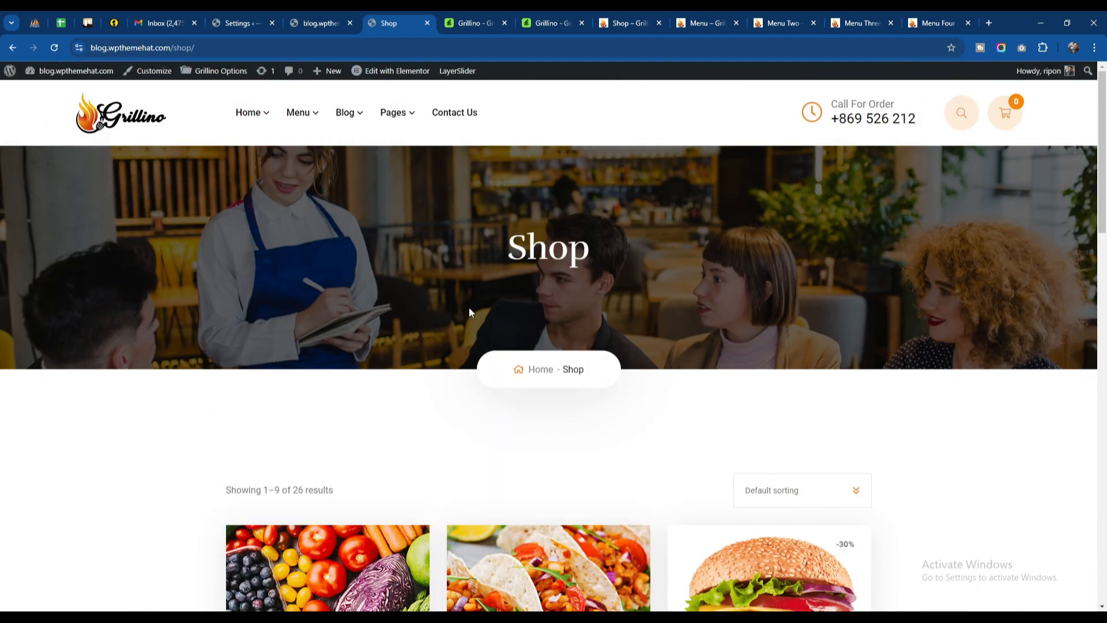
{"action": "mouse_move", "coordinate": [388, 113]}
{"action": "scroll", "coordinate": [370, 338], "scroll_direction": "down", "scroll_amount": 3}
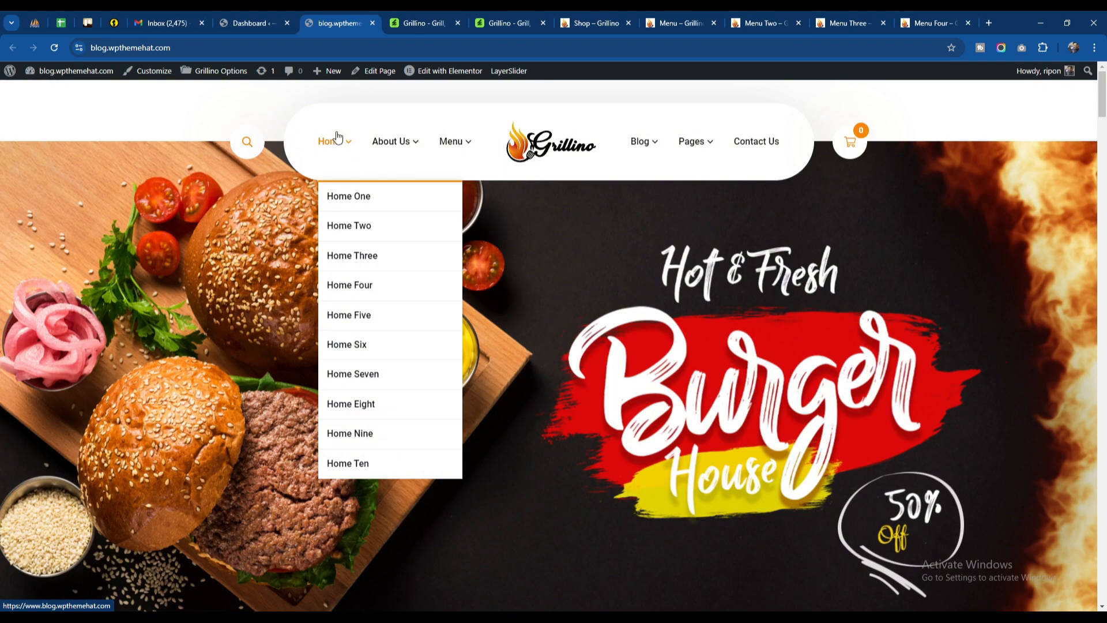
Step: Open the Home Nine demo page in a new tab and examine its slider area, food menu and blog sections
{"action": "right_click", "coordinate": [371, 432]}
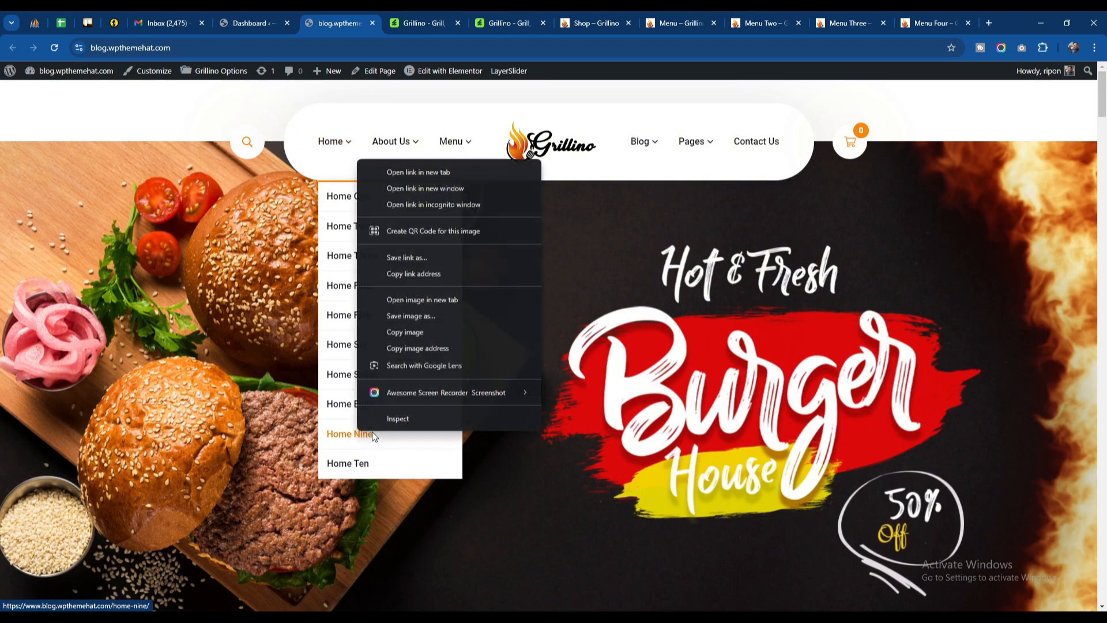
{"action": "left_click", "coordinate": [406, 171]}
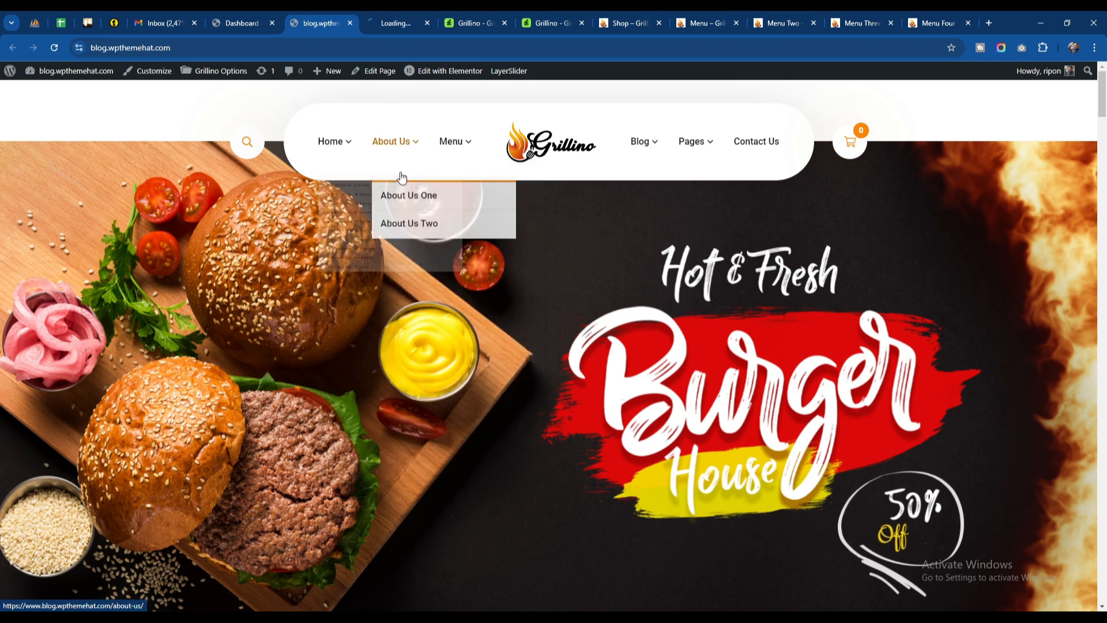
{"action": "left_click", "coordinate": [391, 20]}
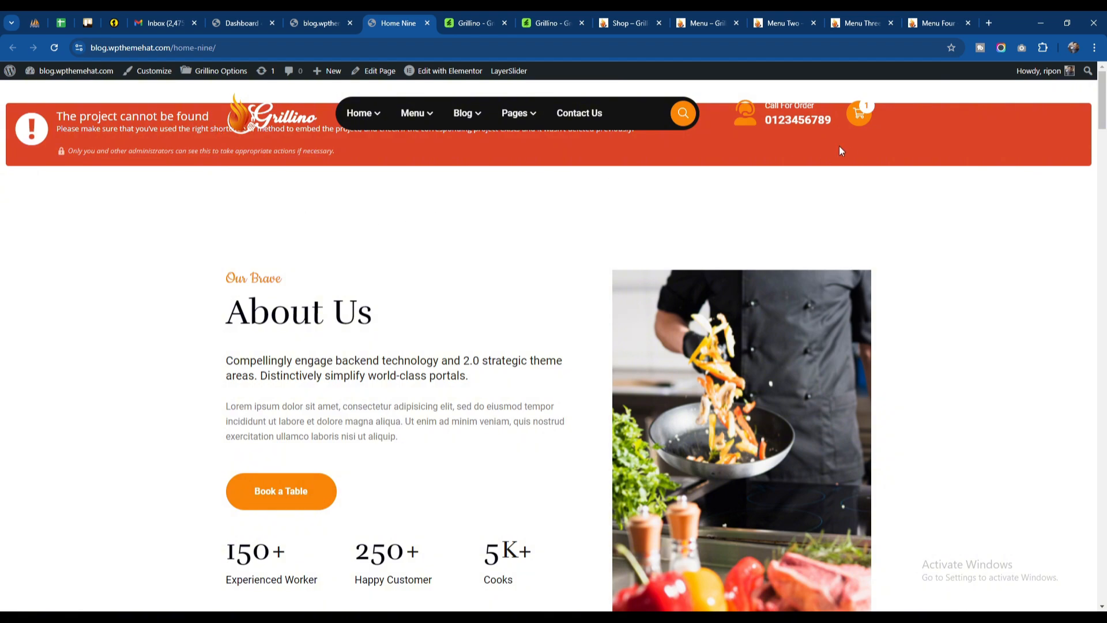
{"action": "scroll", "coordinate": [466, 268], "scroll_direction": "down", "scroll_amount": 20}
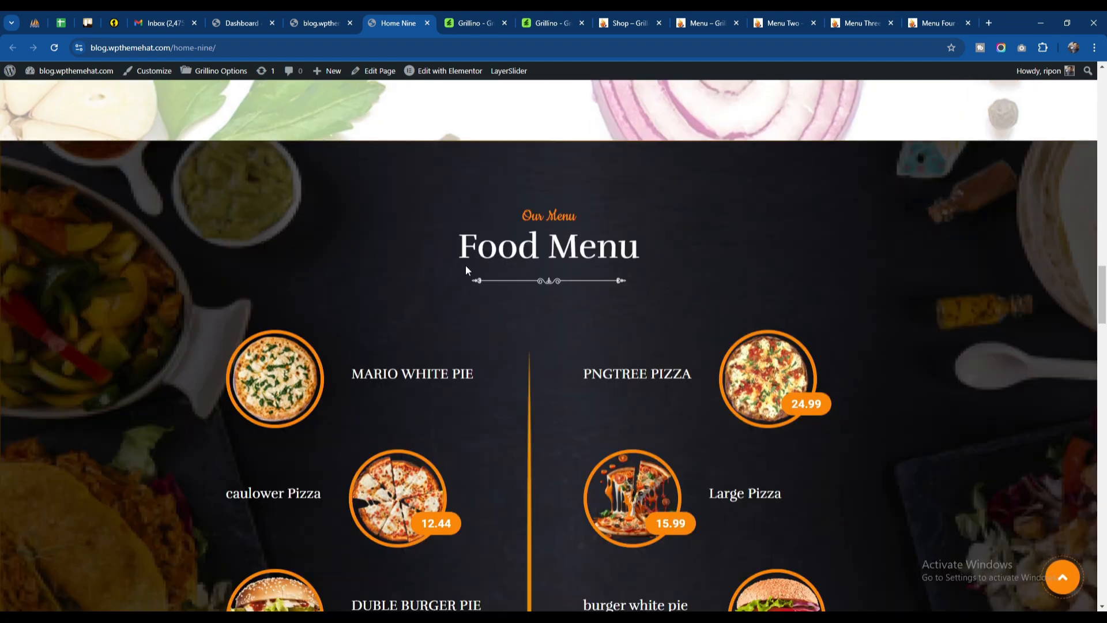
{"action": "scroll", "coordinate": [466, 270], "scroll_direction": "down", "scroll_amount": 15}
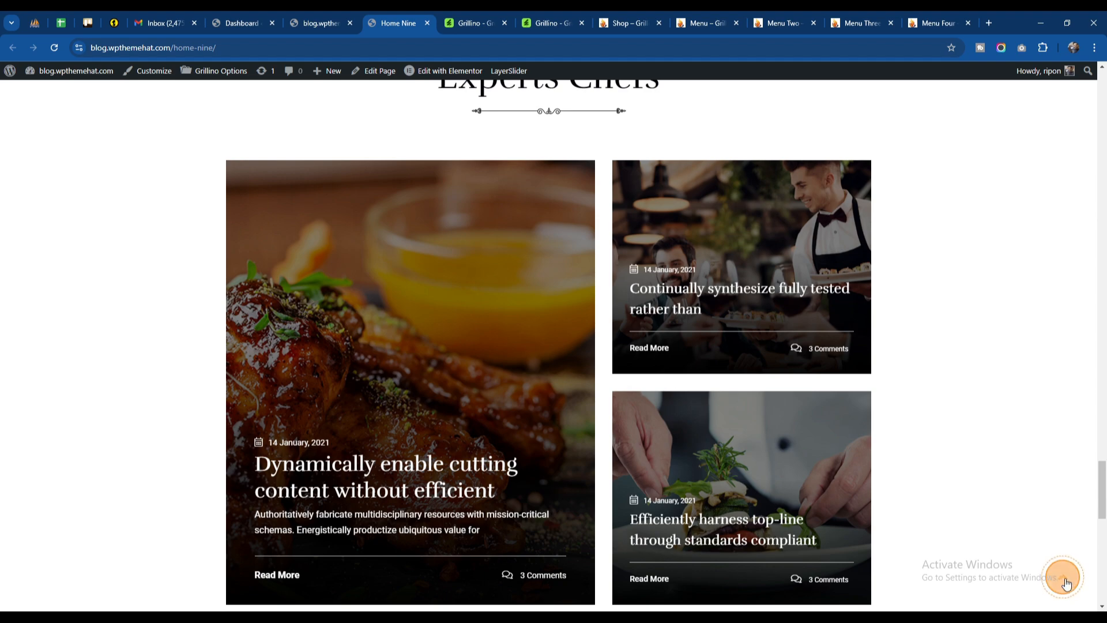
{"action": "left_click", "coordinate": [1063, 579]}
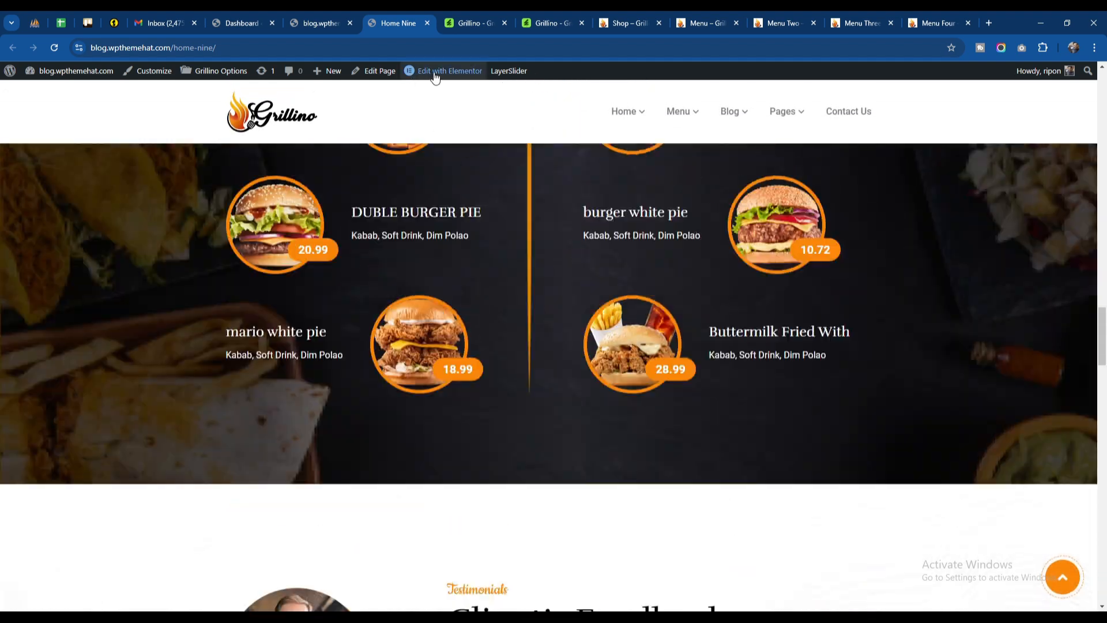
Step: Open the Home Nine page in the Elementor editor and dismiss the AI notification
{"action": "mouse_move", "coordinate": [436, 76]}
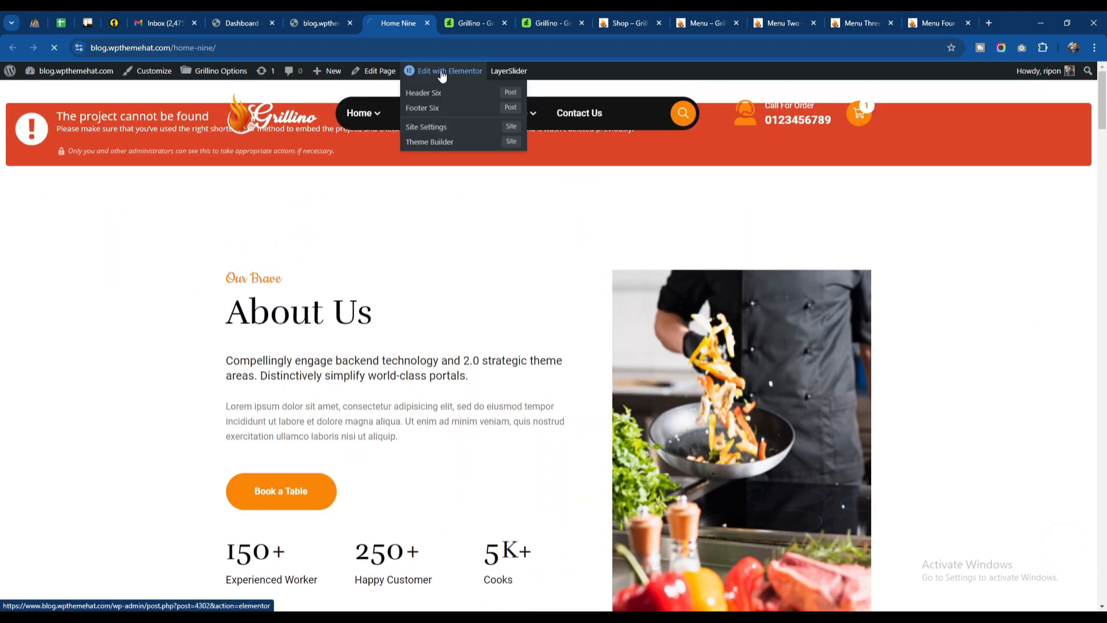
{"action": "left_click", "coordinate": [442, 71]}
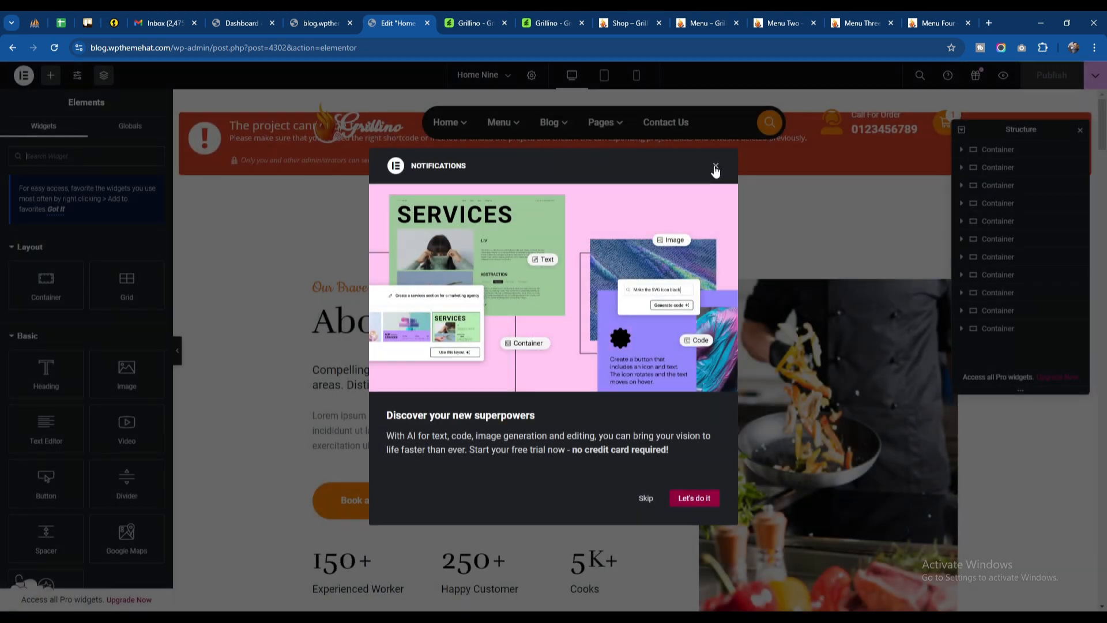
{"action": "left_click", "coordinate": [716, 169]}
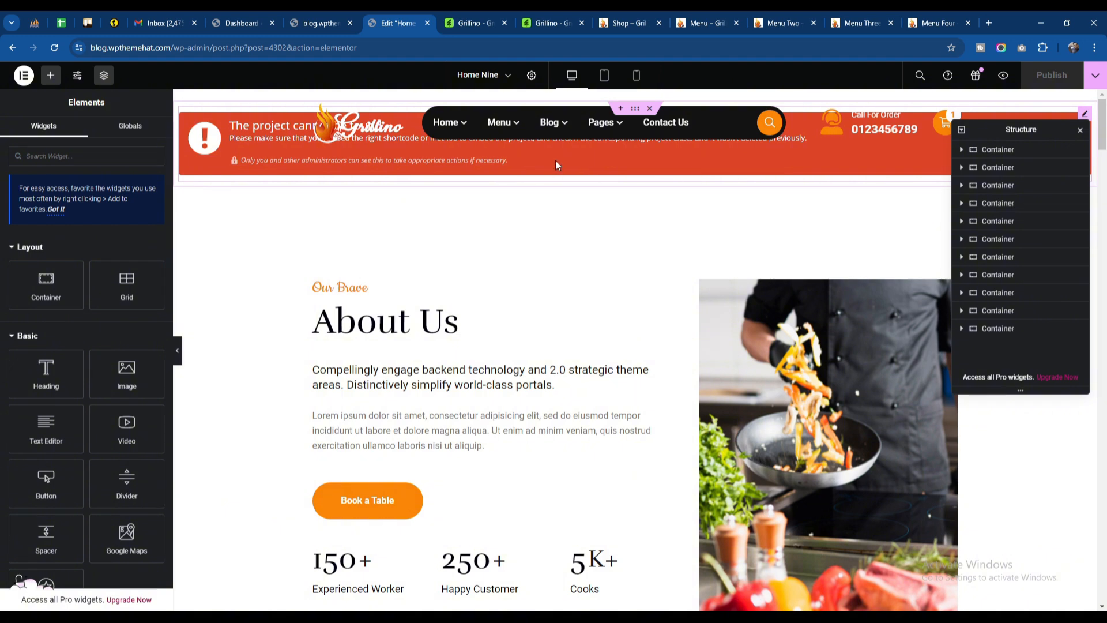
Step: Assign Grillino Slider 9 from the project library to Home Nine's LayerSlider widget and publish the page
{"action": "left_click", "coordinate": [517, 161]}
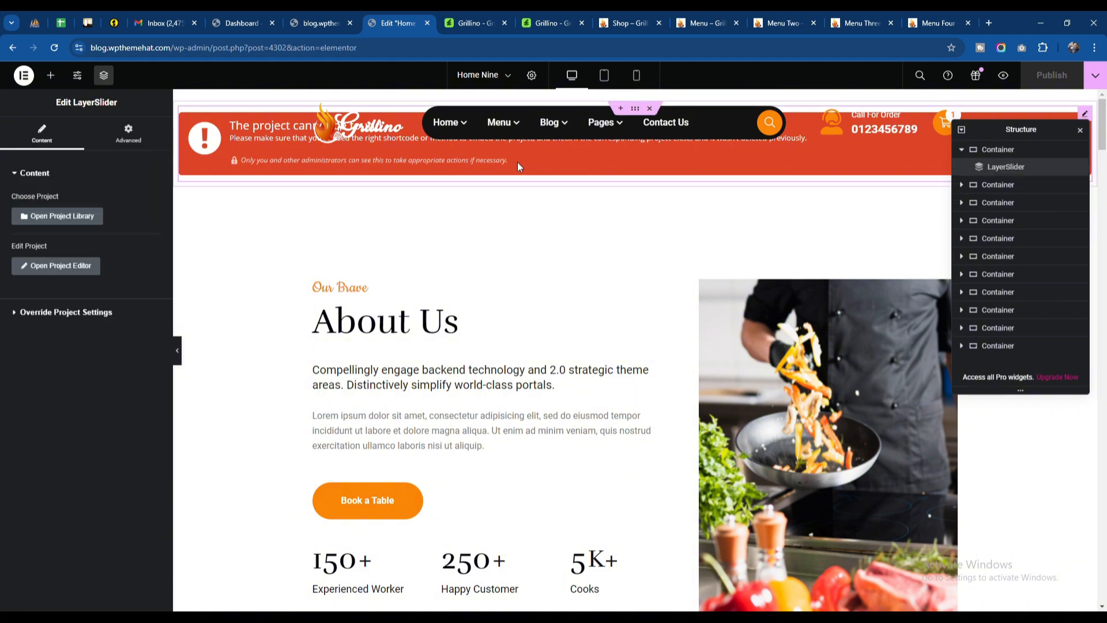
{"action": "left_click", "coordinate": [54, 221]}
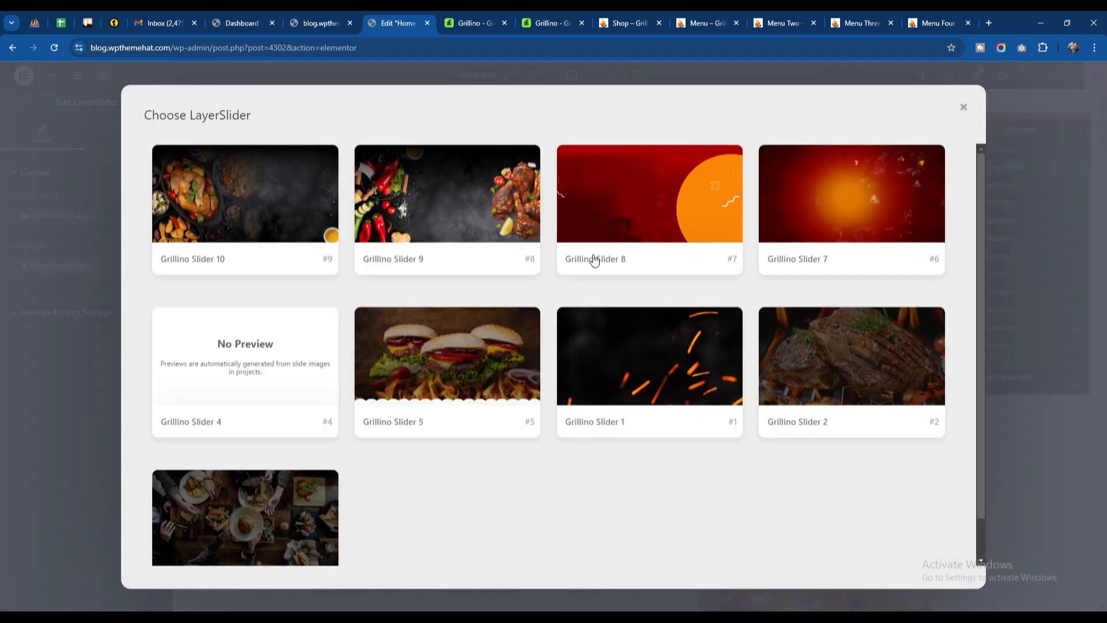
{"action": "left_click", "coordinate": [453, 211]}
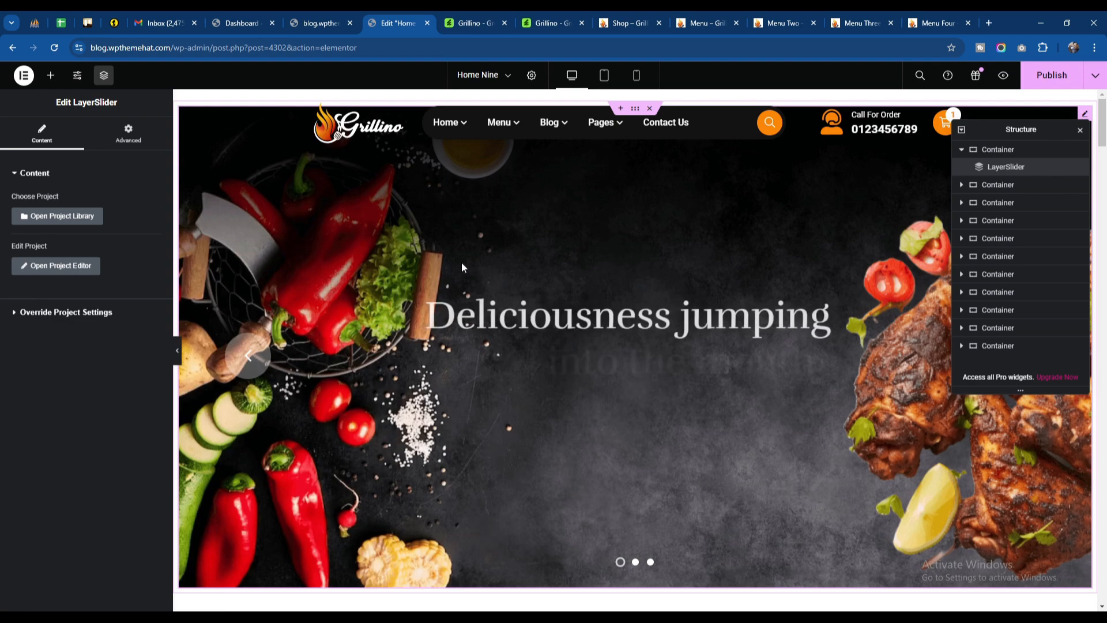
{"action": "scroll", "coordinate": [683, 424], "scroll_direction": "down", "scroll_amount": 3}
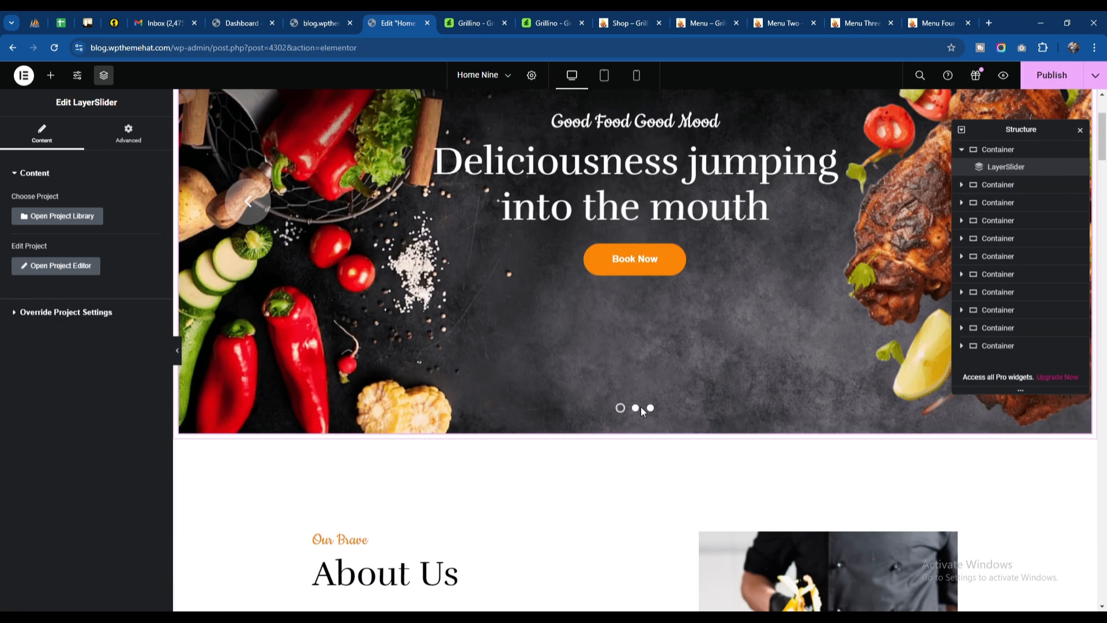
{"action": "scroll", "coordinate": [583, 340], "scroll_direction": "up", "scroll_amount": 3}
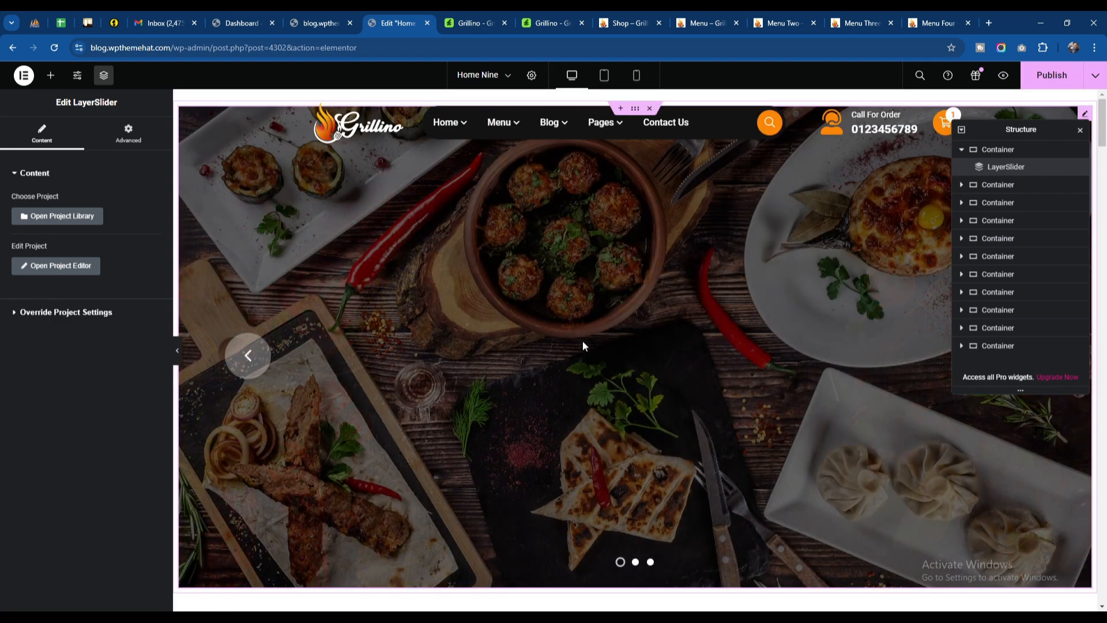
{"action": "left_click", "coordinate": [1052, 83]}
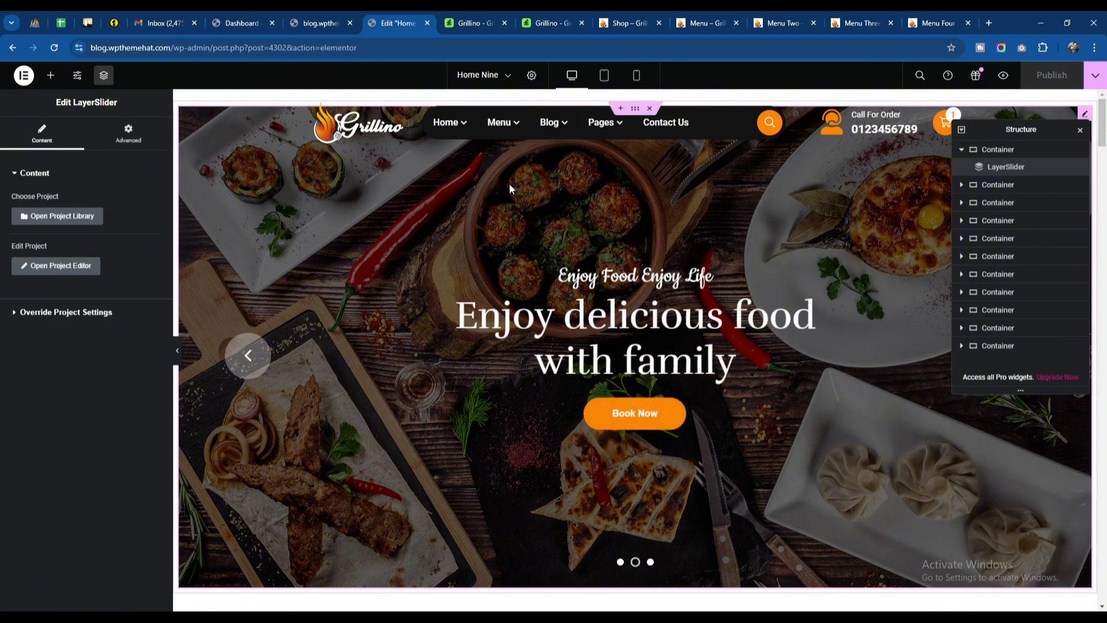
Step: Set the slider container's column and row gaps to 0 and its padding to 0 on all sides
{"action": "left_click", "coordinate": [995, 150]}
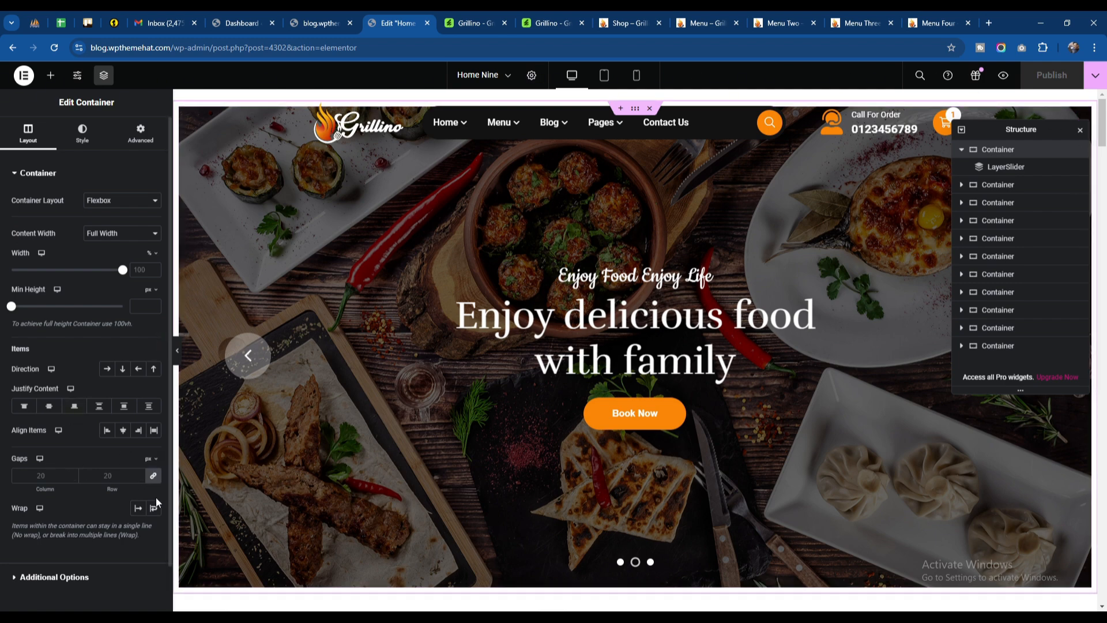
{"action": "left_click", "coordinate": [152, 476]}
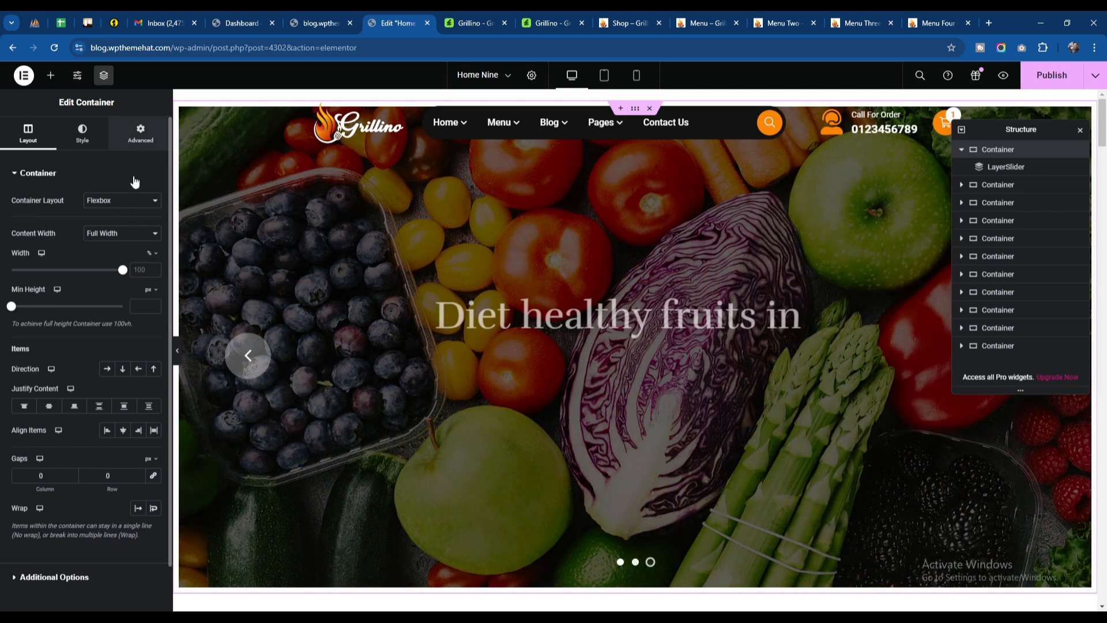
{"action": "left_click", "coordinate": [140, 133]}
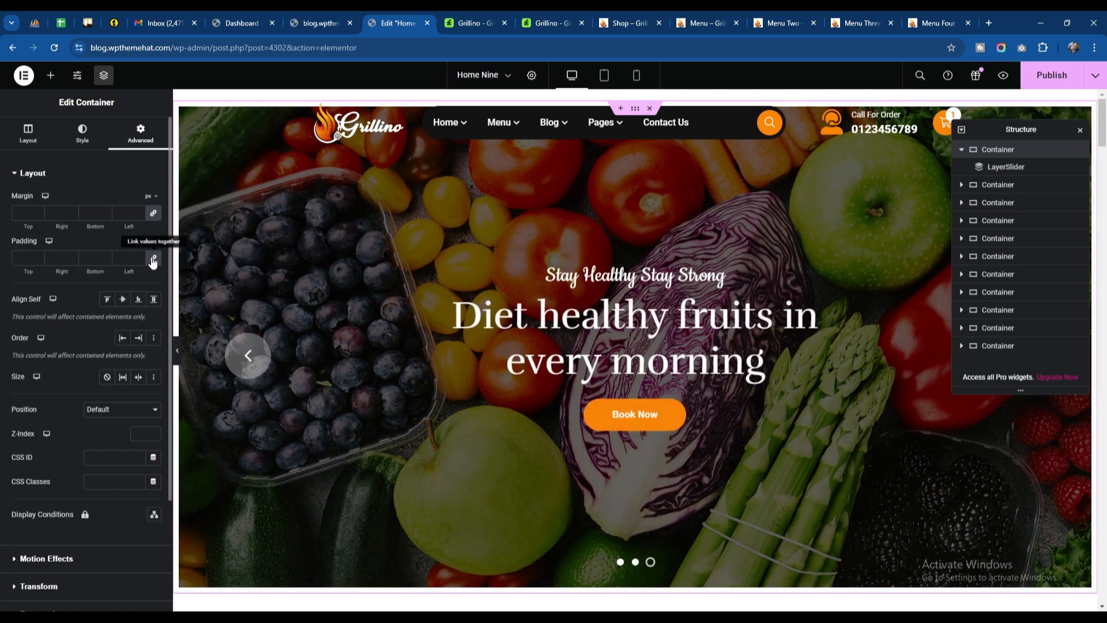
{"action": "scroll", "coordinate": [399, 235], "scroll_direction": "down", "scroll_amount": 5}
{"action": "scroll", "coordinate": [399, 235], "scroll_direction": "up", "scroll_amount": 5}
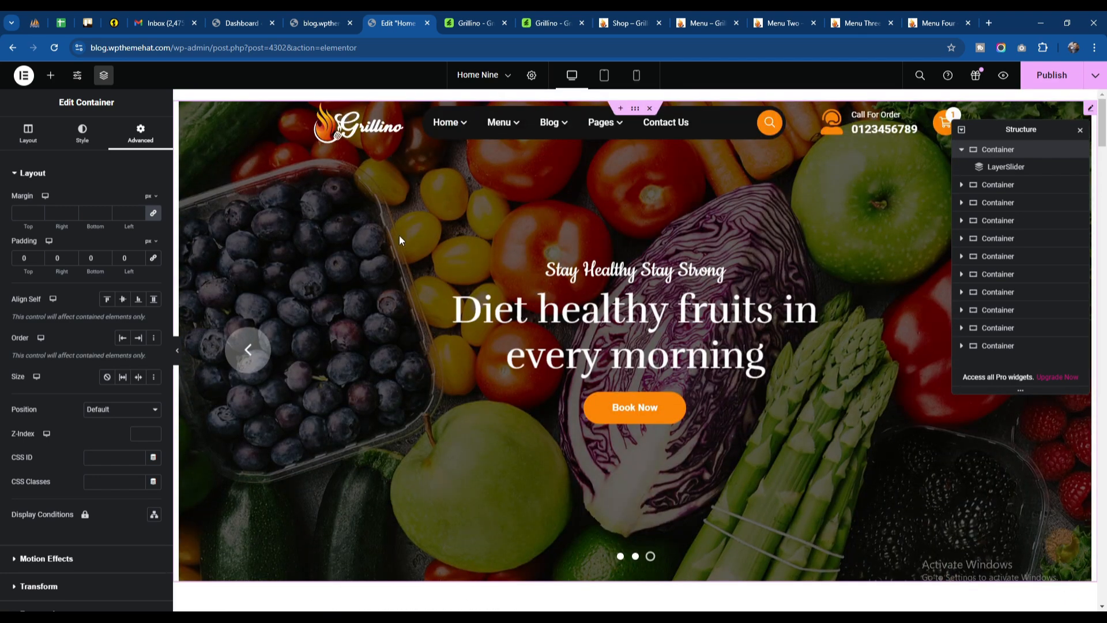
Step: Publish the Home Nine container changes and preview the page down to the About Us section
{"action": "left_click", "coordinate": [1051, 84]}
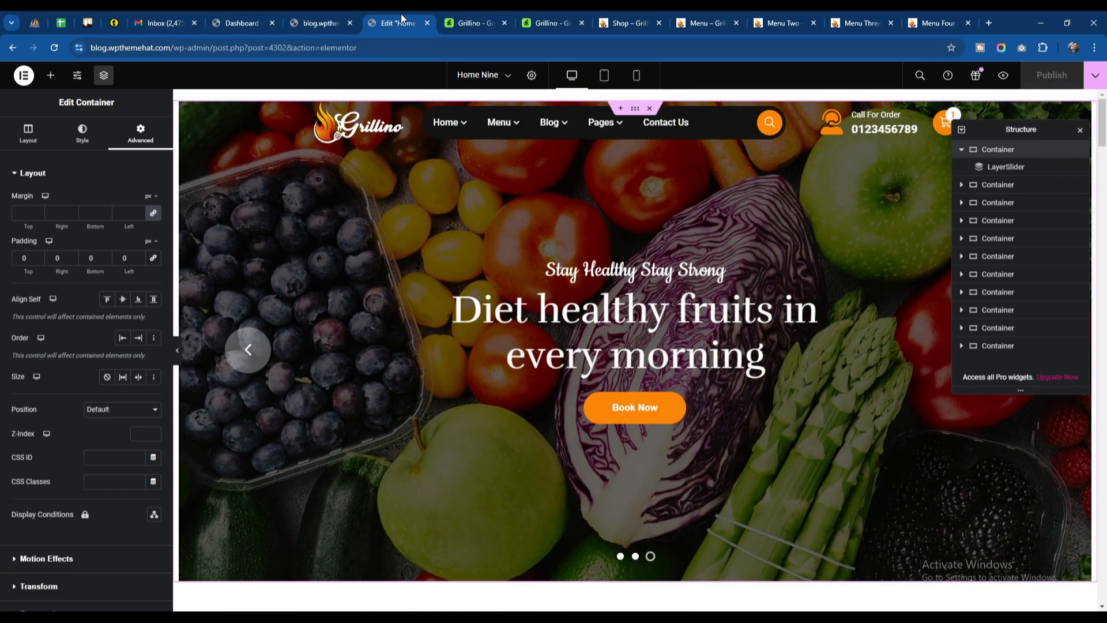
{"action": "left_click", "coordinate": [1003, 75]}
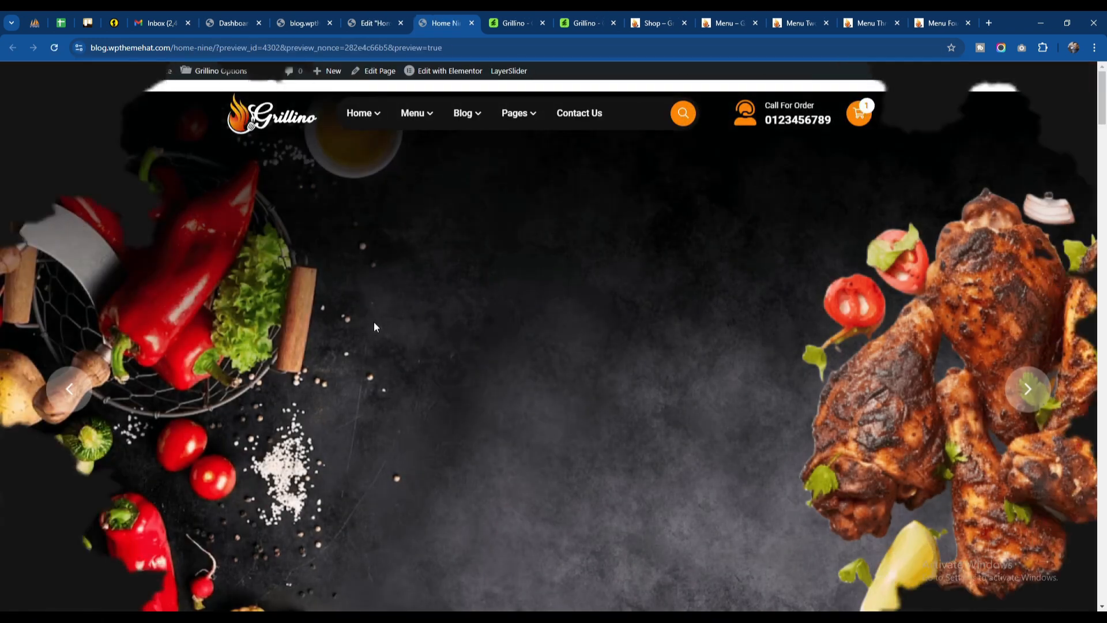
{"action": "scroll", "coordinate": [537, 313], "scroll_direction": "down", "scroll_amount": 15}
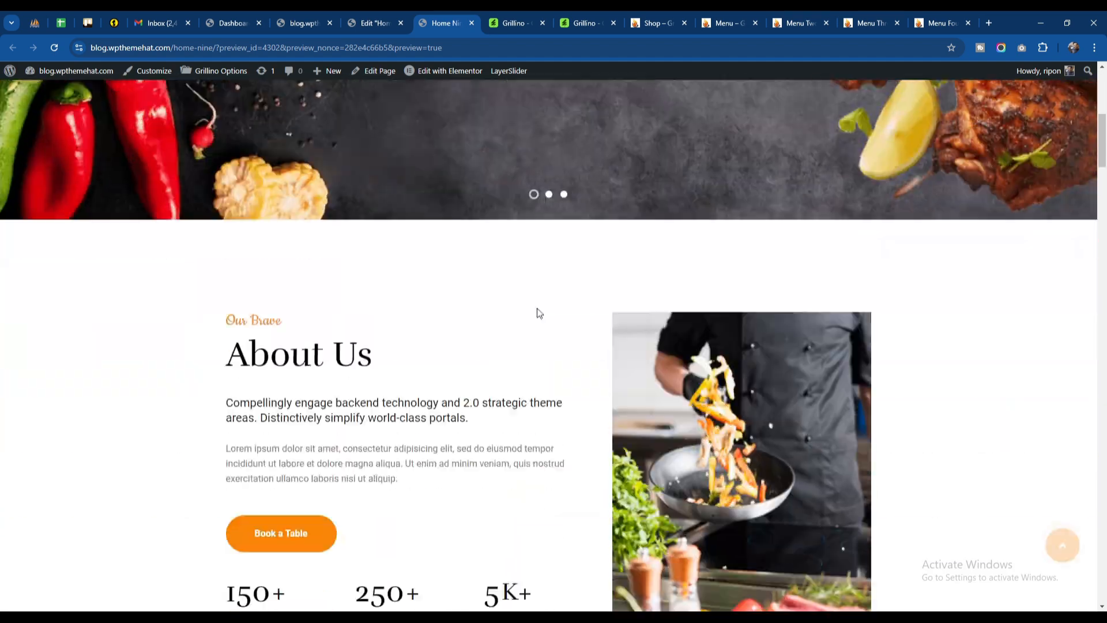
Step: Review the rest of the Home Nine preview down to the footer and return to its slider
{"action": "scroll", "coordinate": [537, 313], "scroll_direction": "down", "scroll_amount": 20}
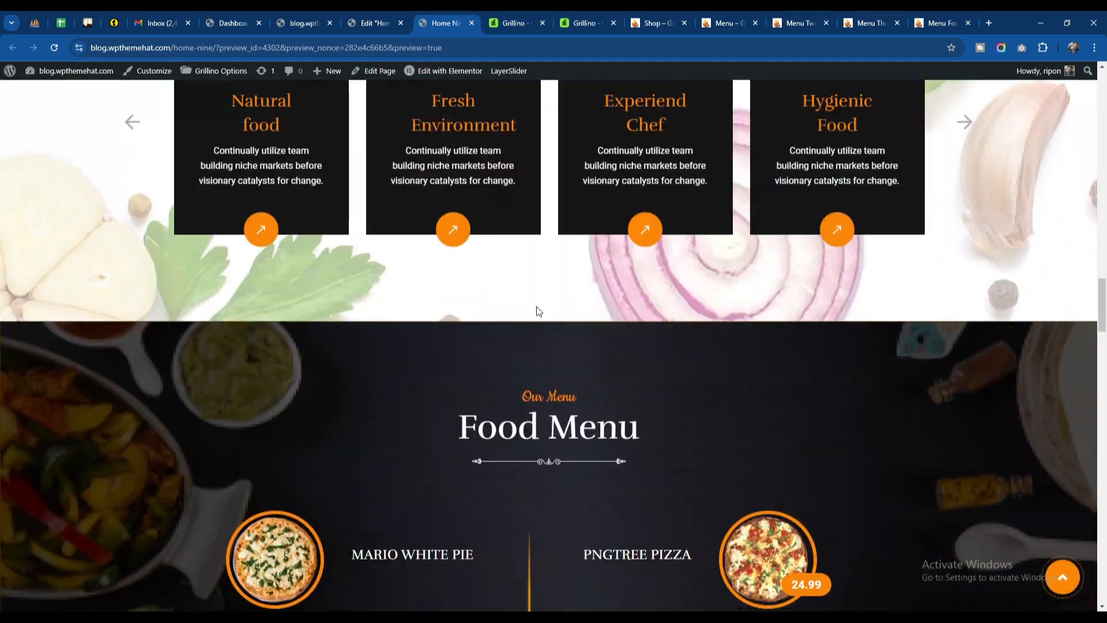
{"action": "scroll", "coordinate": [536, 306], "scroll_direction": "down", "scroll_amount": 10}
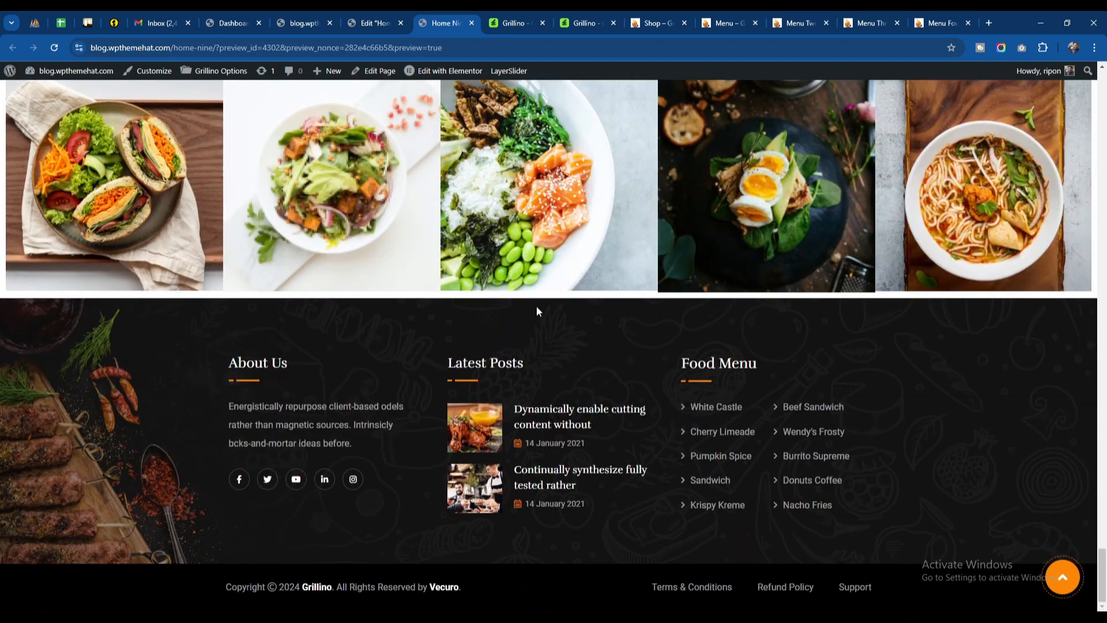
{"action": "scroll", "coordinate": [536, 305], "scroll_direction": "up", "scroll_amount": 20}
{"action": "scroll", "coordinate": [538, 304], "scroll_direction": "up", "scroll_amount": 20}
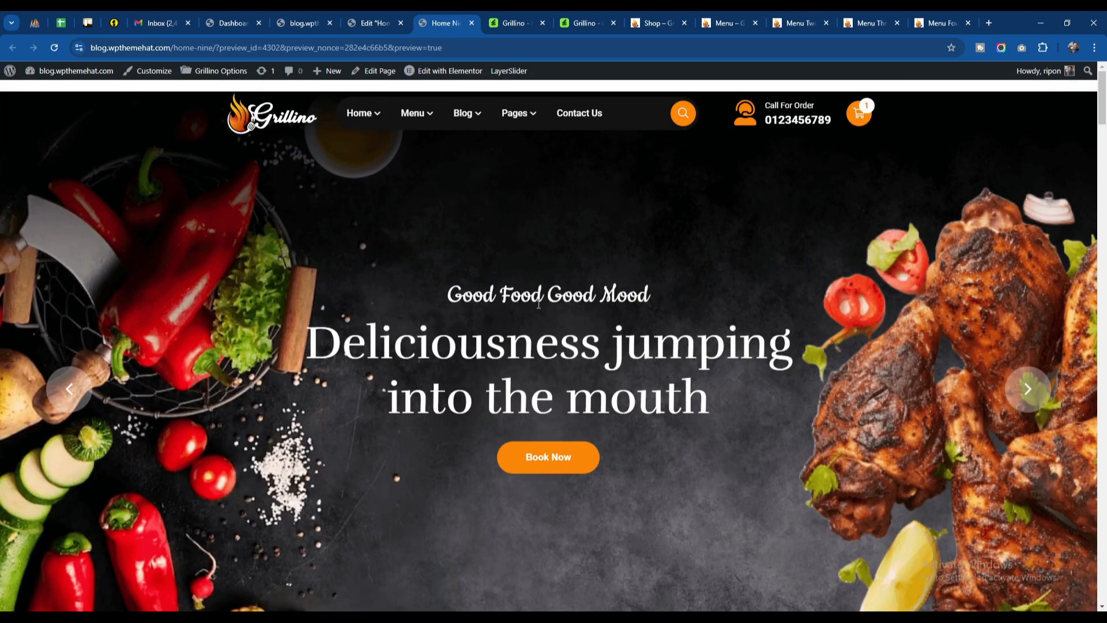
Step: Close the Home Nine editor and preview pages and return to the site's home page
{"action": "left_click", "coordinate": [382, 14]}
{"action": "left_click", "coordinate": [316, 15]}
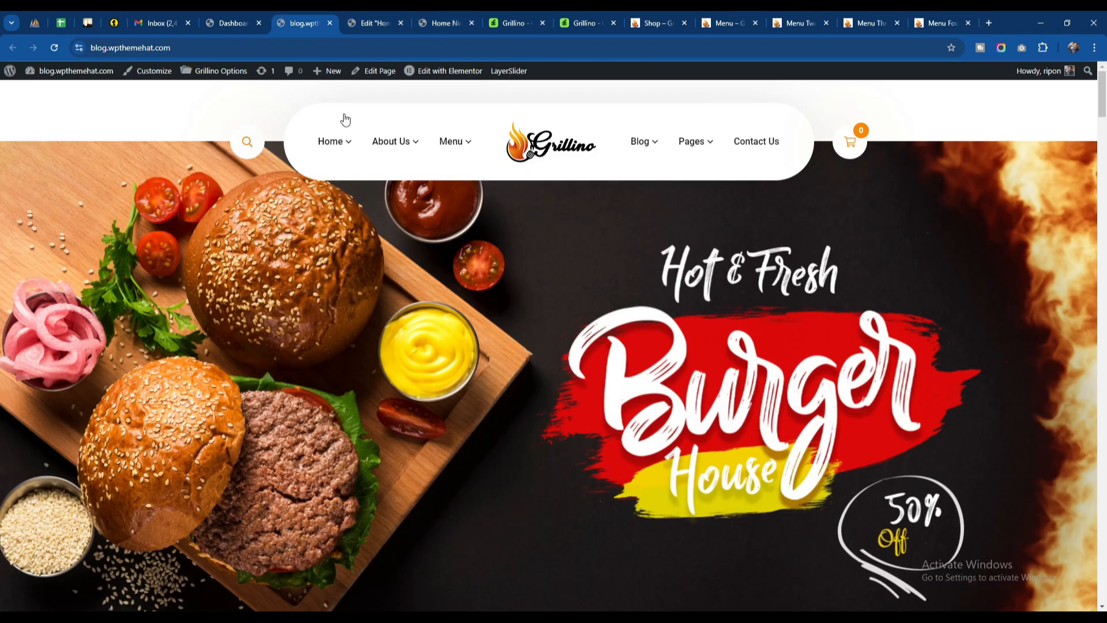
{"action": "left_click", "coordinate": [370, 23]}
{"action": "left_click", "coordinate": [316, 22]}
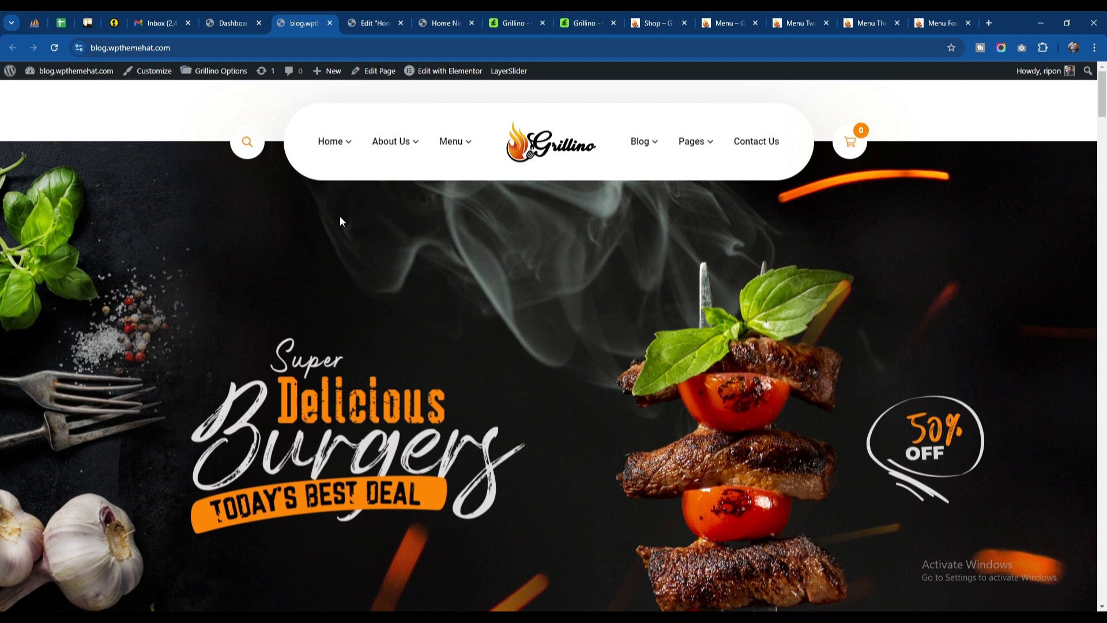
{"action": "left_click", "coordinate": [392, 22]}
{"action": "left_click", "coordinate": [400, 23]}
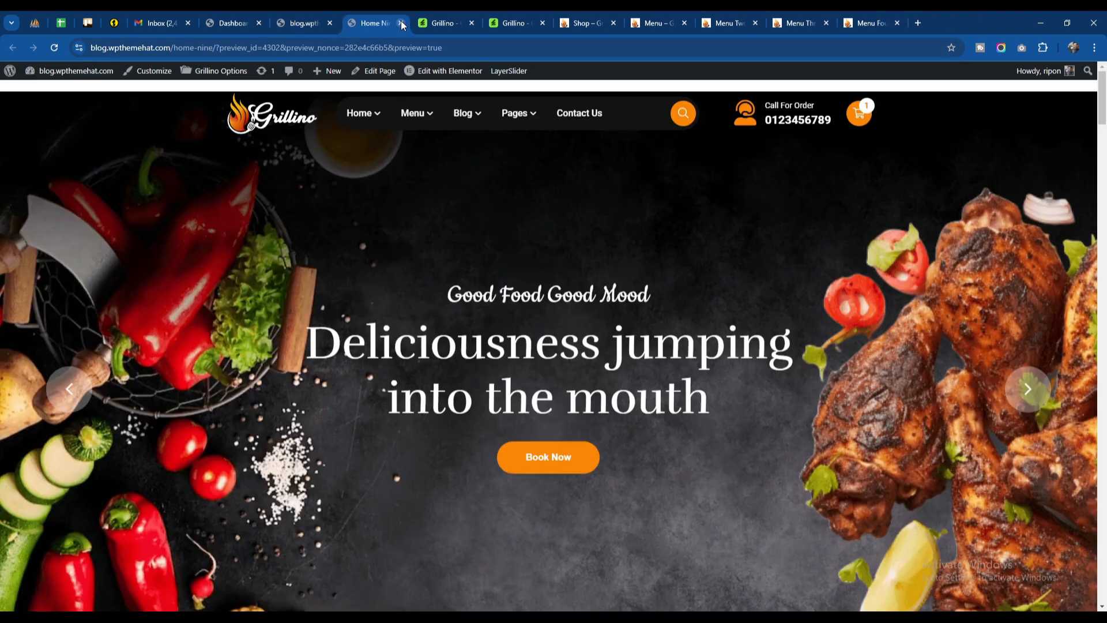
{"action": "left_click", "coordinate": [400, 23]}
{"action": "left_click", "coordinate": [311, 23]}
Step: Open the site's Blog, Contact Us and Menu pages in separate new tabs, keeping the home page open
{"action": "mouse_move", "coordinate": [411, 228]}
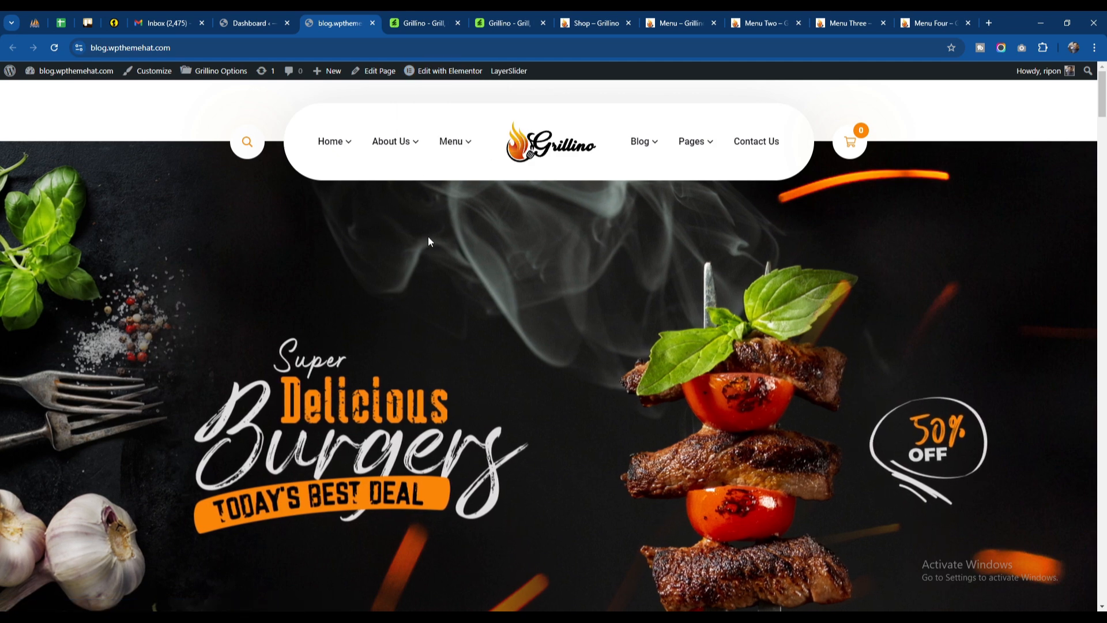
{"action": "mouse_move", "coordinate": [641, 144]}
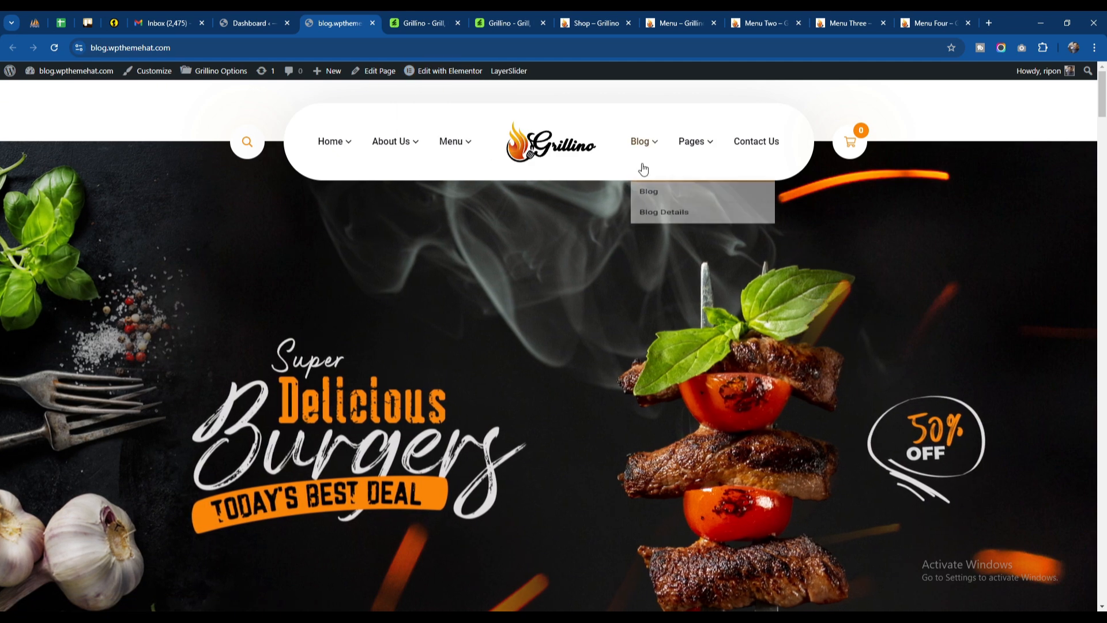
{"action": "right_click", "coordinate": [662, 198]}
{"action": "left_click", "coordinate": [666, 209]}
{"action": "right_click", "coordinate": [753, 143]}
{"action": "left_click", "coordinate": [769, 154]}
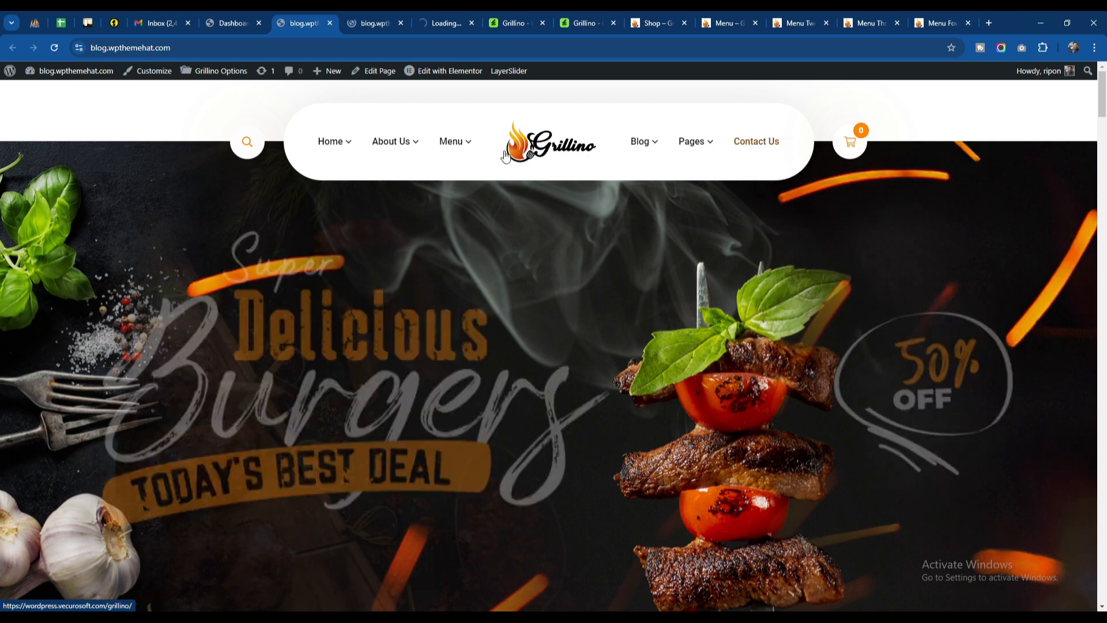
{"action": "mouse_move", "coordinate": [457, 153]}
{"action": "right_click", "coordinate": [462, 194]}
{"action": "left_click", "coordinate": [478, 201]}
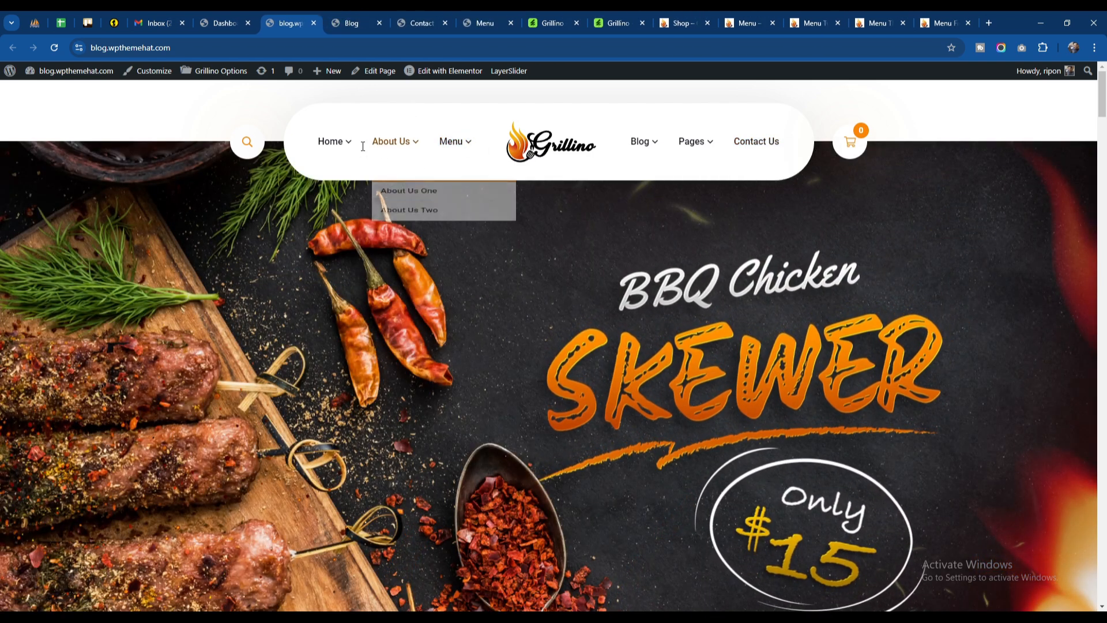
Step: Compare the headers and title banners of the Blog, Contact Us and Menu pages
{"action": "left_click", "coordinate": [359, 22]}
{"action": "left_click", "coordinate": [416, 22]}
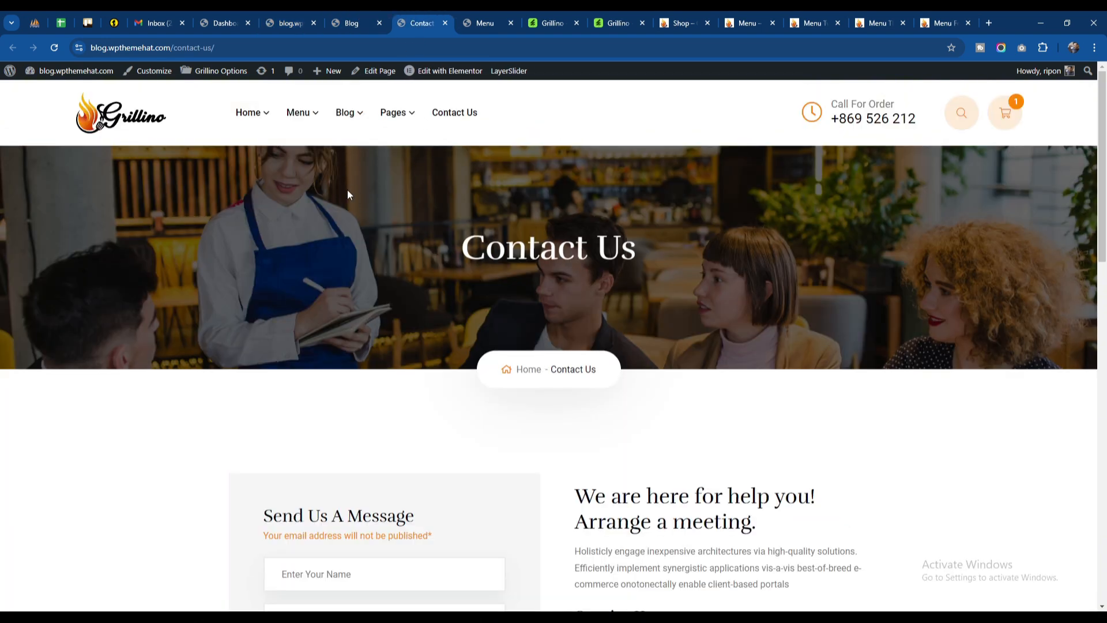
{"action": "left_click", "coordinate": [471, 20]}
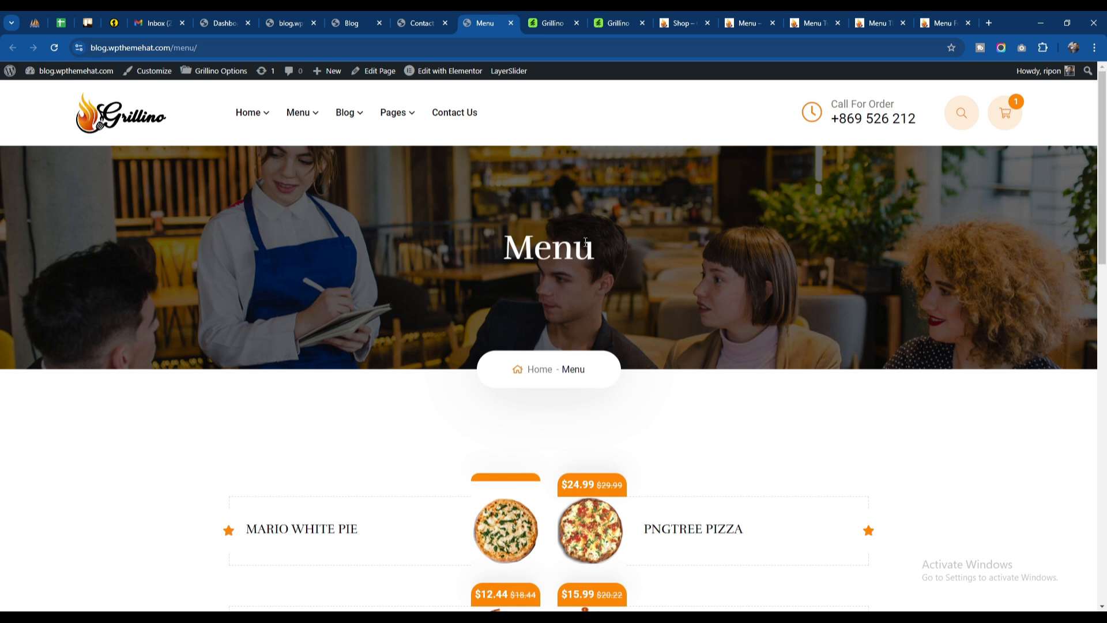
{"action": "left_click", "coordinate": [369, 18]}
{"action": "left_click", "coordinate": [411, 20]}
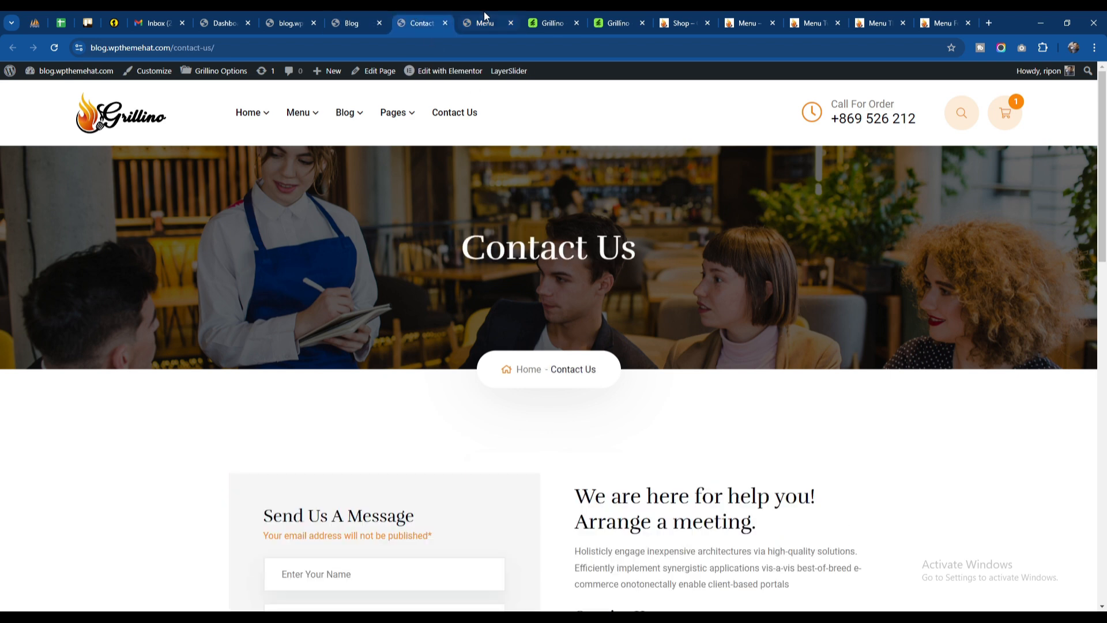
{"action": "left_click", "coordinate": [482, 20]}
{"action": "left_click", "coordinate": [409, 20]}
{"action": "left_click", "coordinate": [364, 18]}
{"action": "left_click", "coordinate": [416, 20]}
{"action": "left_click", "coordinate": [481, 21]}
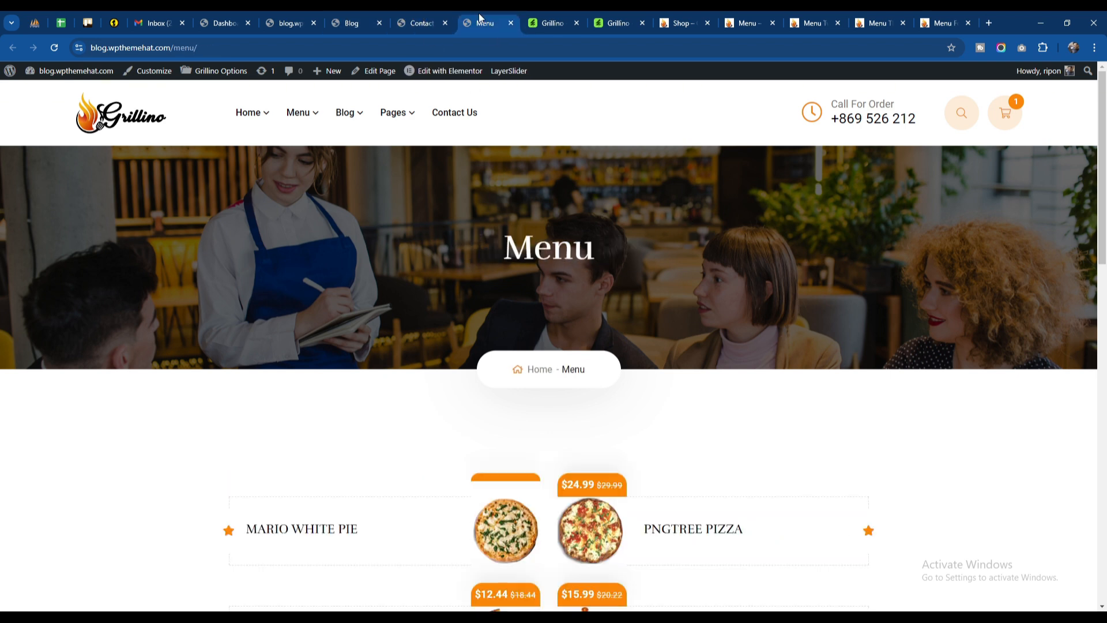
{"action": "left_click", "coordinate": [410, 20]}
{"action": "left_click", "coordinate": [369, 18]}
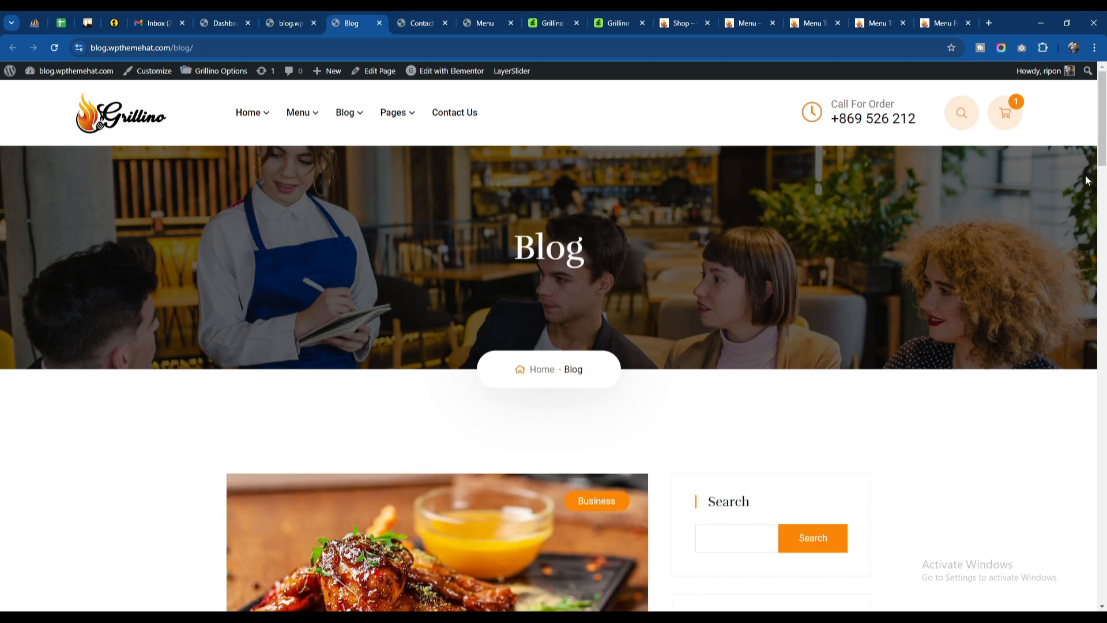
Step: Compare the footers of the Blog and Contact Us pages, and recheck the upper parts of the Menu and Blog pages
{"action": "left_click_drag", "start_coordinate": [1101, 130], "coordinate": [1101, 566]}
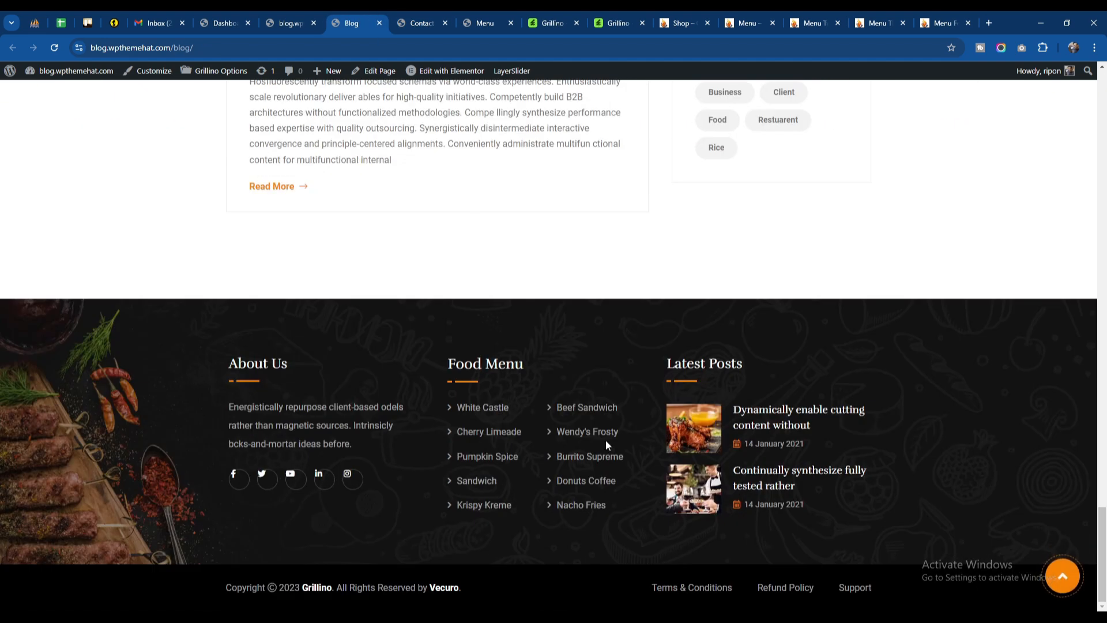
{"action": "left_click", "coordinate": [425, 13]}
{"action": "left_click_drag", "start_coordinate": [1101, 139], "coordinate": [1103, 482]}
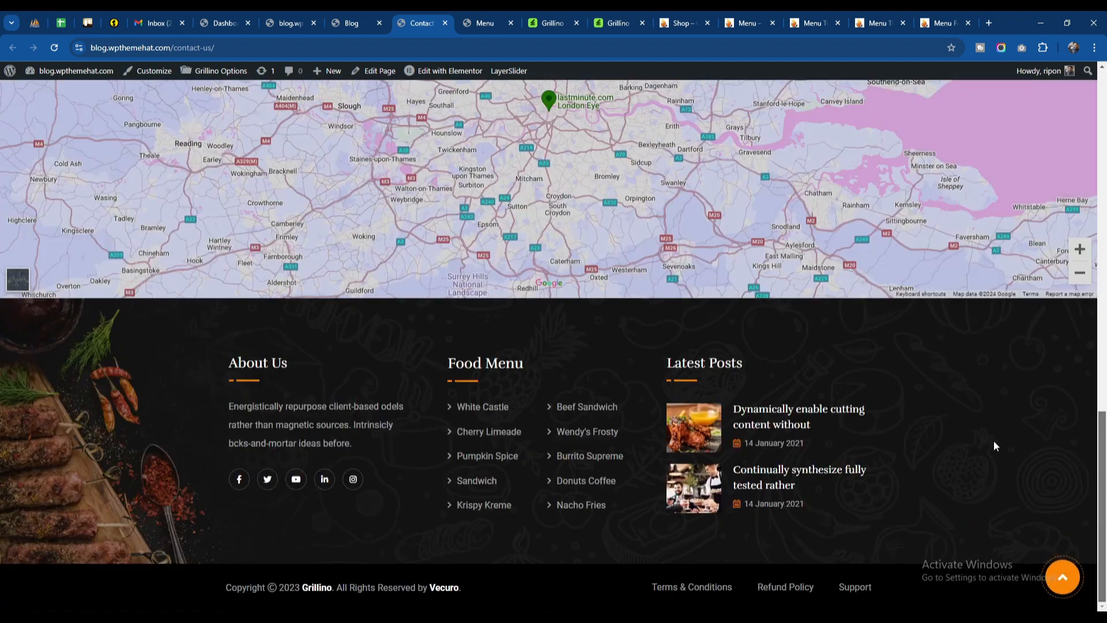
{"action": "left_click", "coordinate": [504, 17]}
{"action": "mouse_move", "coordinate": [1103, 114]}
{"action": "left_mouse_down"}
{"action": "mouse_move", "coordinate": [1103, 483]}
{"action": "mouse_move", "coordinate": [1104, 99]}
{"action": "left_mouse_up"}
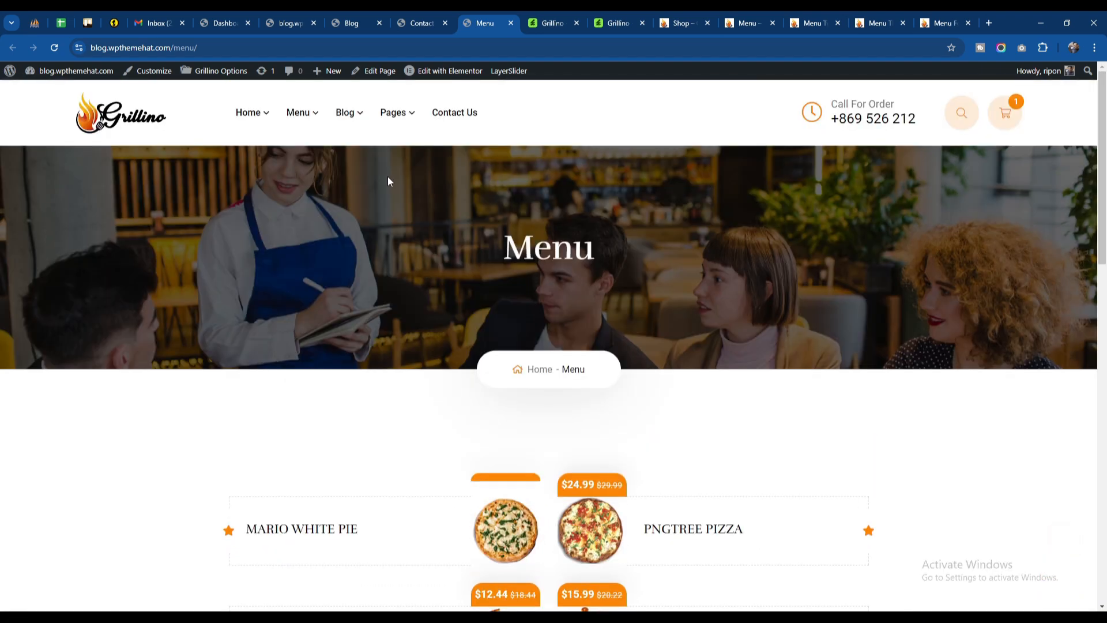
{"action": "left_click", "coordinate": [359, 22]}
{"action": "scroll", "coordinate": [478, 257], "scroll_direction": "up", "scroll_amount": 15}
{"action": "scroll", "coordinate": [479, 253], "scroll_direction": "up", "scroll_amount": 10}
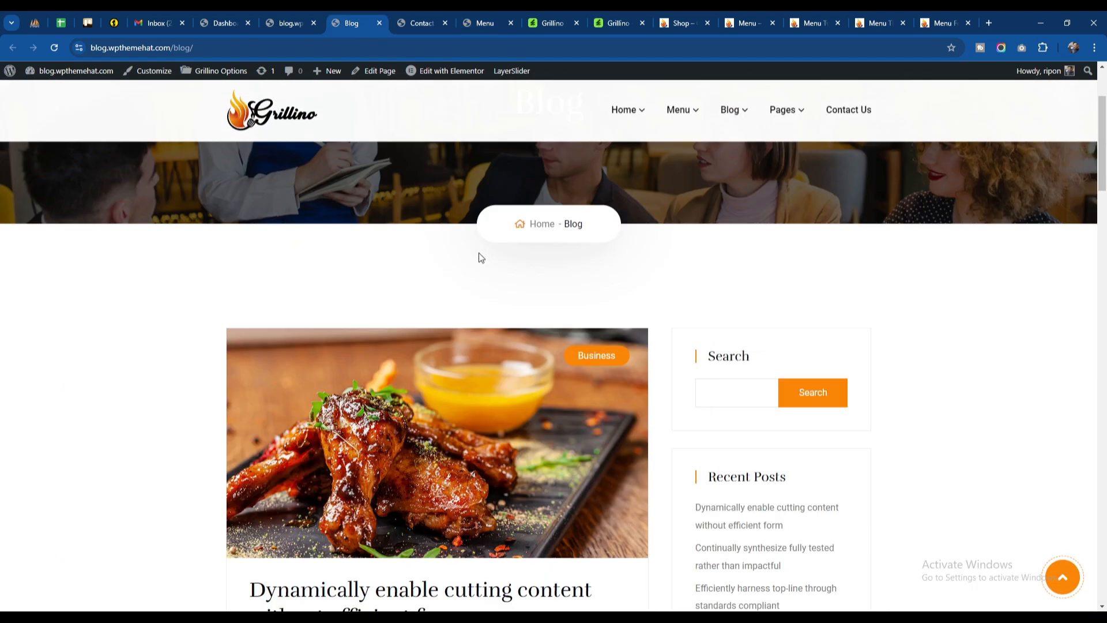
Step: Check which templates Elementor offers for editing on the Blog, Contact Us and Menu pages
{"action": "mouse_move", "coordinate": [448, 71]}
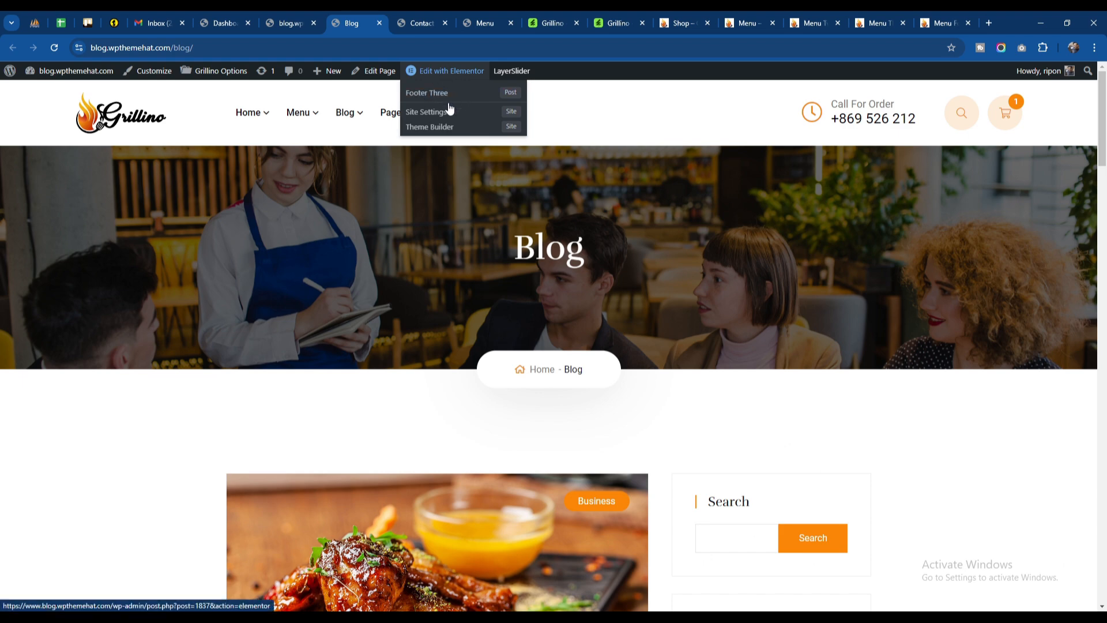
{"action": "left_click", "coordinate": [413, 16]}
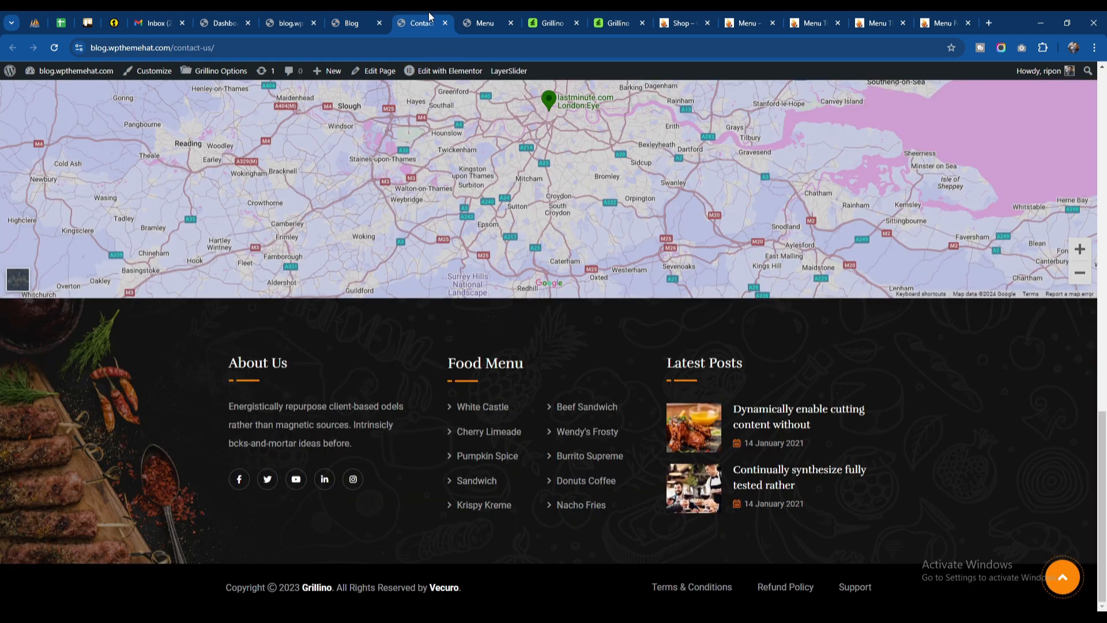
{"action": "scroll", "coordinate": [482, 206], "scroll_direction": "up", "scroll_amount": 15}
{"action": "mouse_move", "coordinate": [451, 78]}
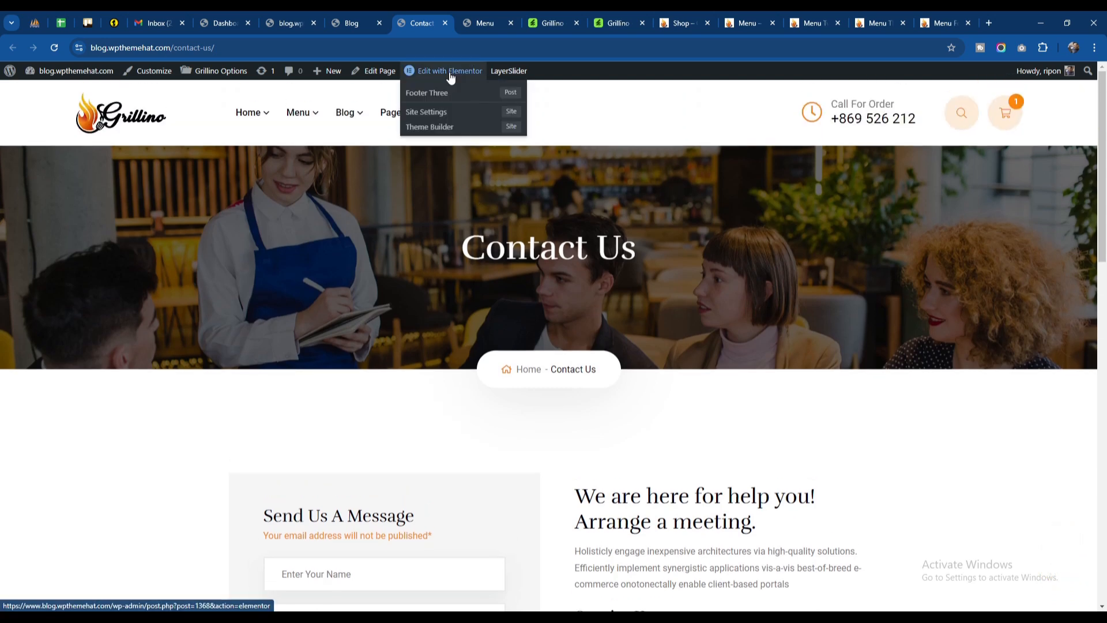
{"action": "left_click", "coordinate": [478, 18]}
{"action": "mouse_move", "coordinate": [453, 76]}
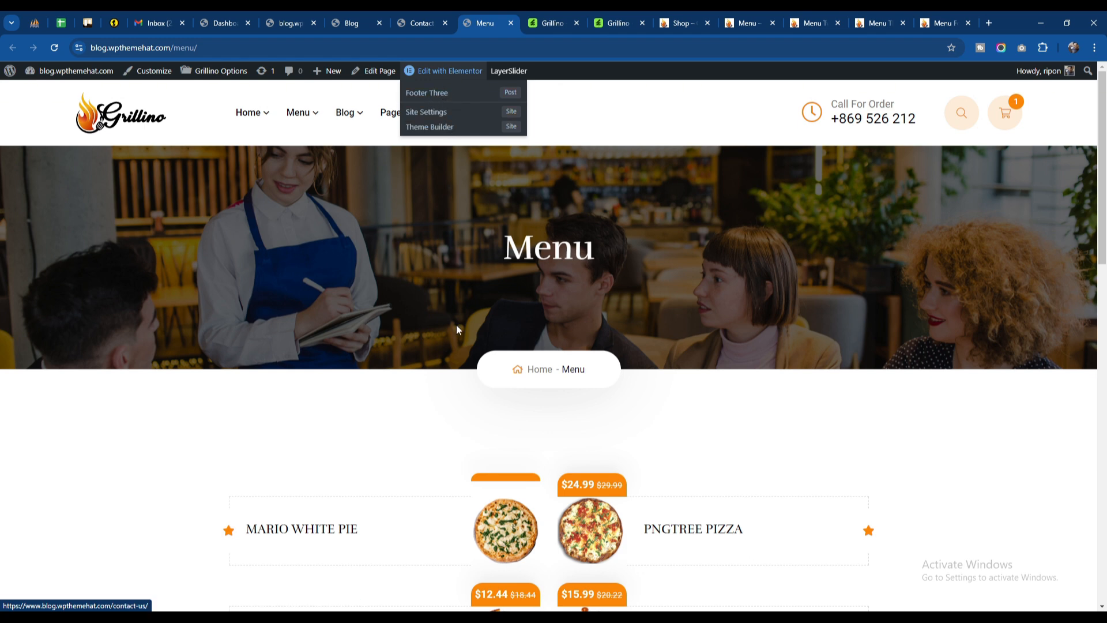
{"action": "left_click", "coordinate": [353, 22]}
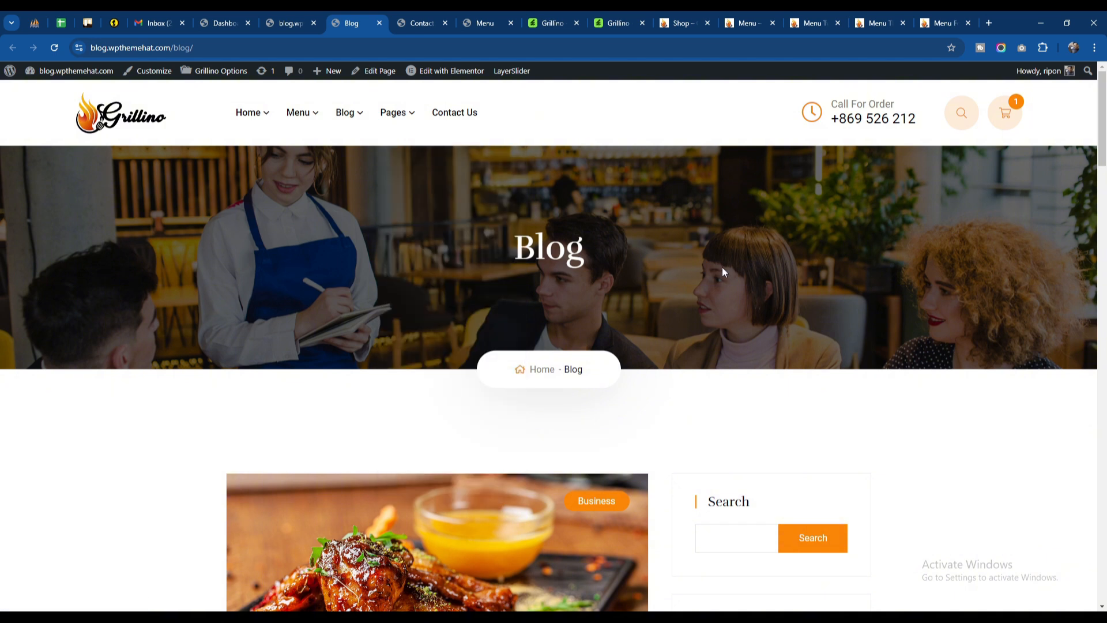
{"action": "left_click", "coordinate": [423, 17]}
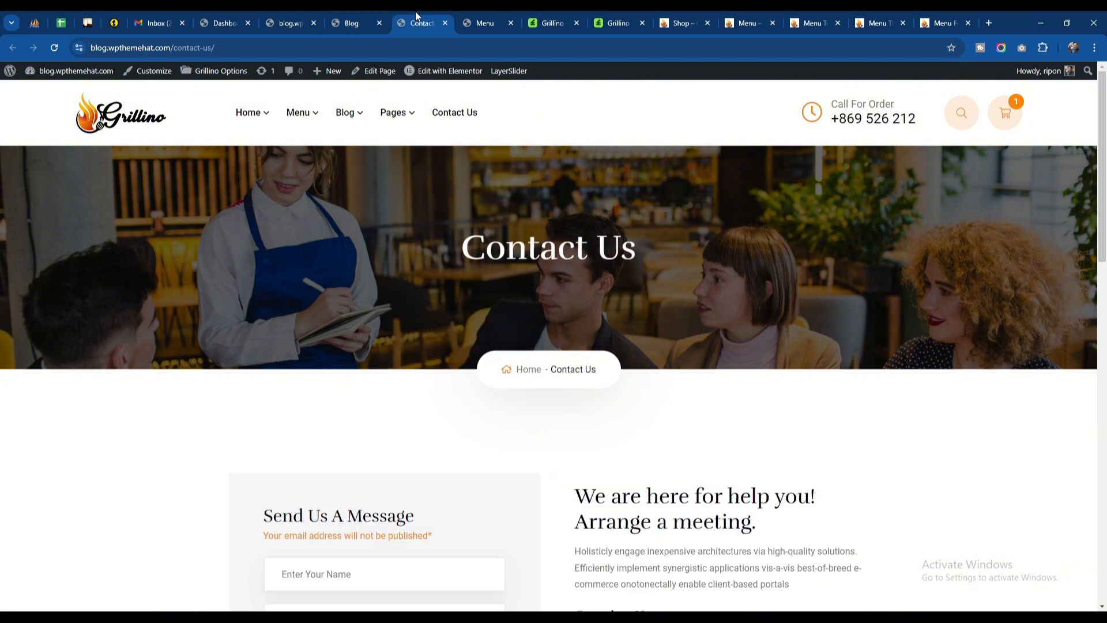
{"action": "left_click", "coordinate": [379, 16]}
{"action": "mouse_move", "coordinate": [450, 70]}
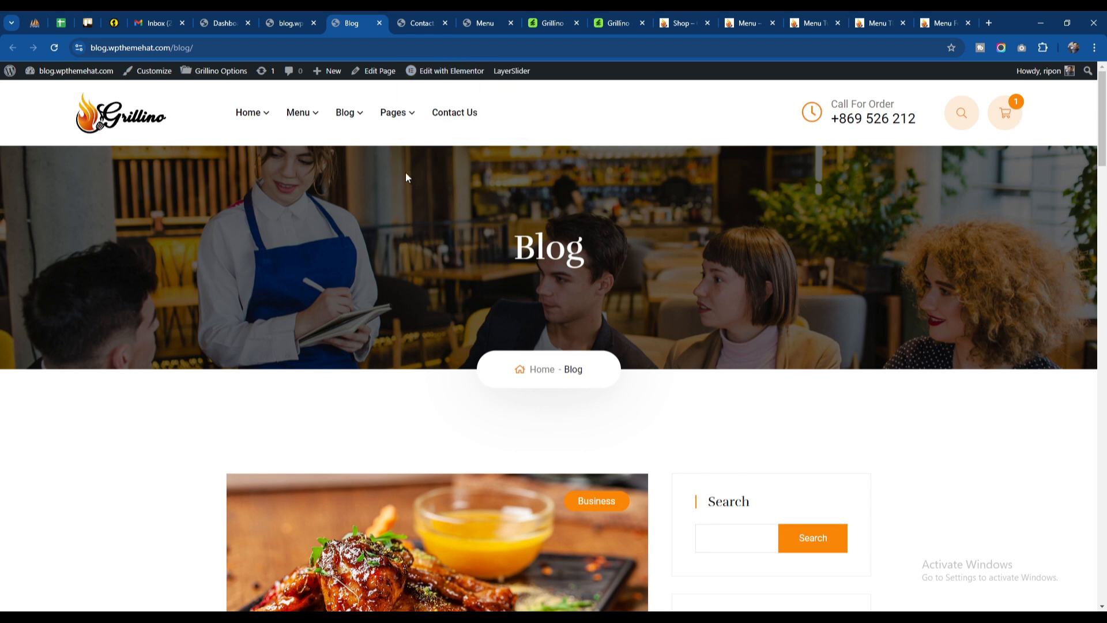
{"action": "left_click", "coordinate": [421, 17]}
{"action": "left_click", "coordinate": [364, 16]}
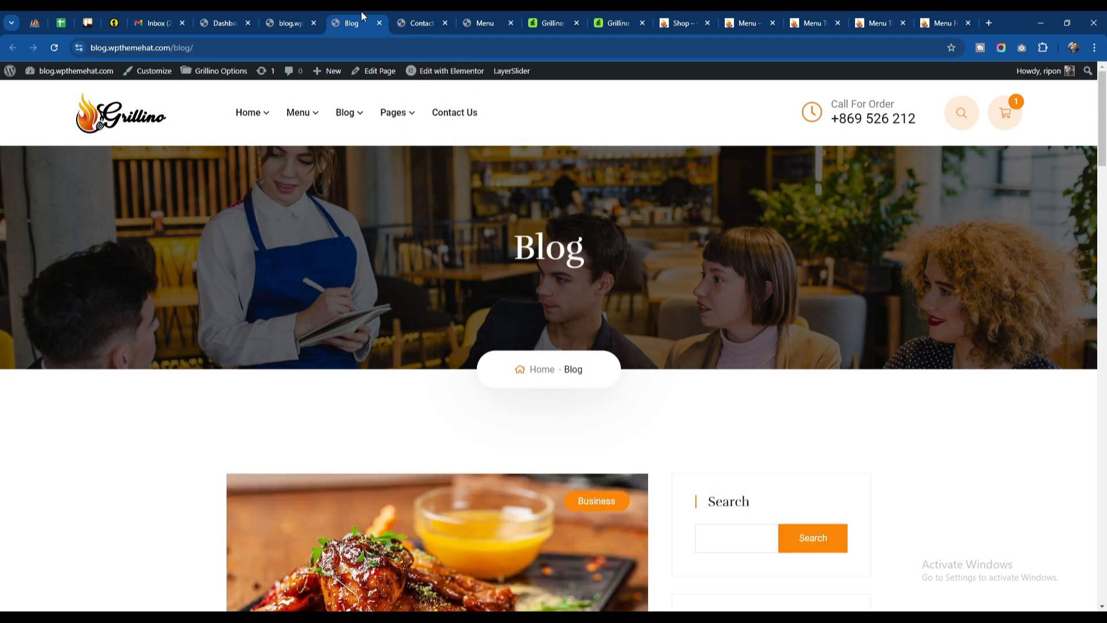
Step: Open the Header settings in Grillino Options and compare the action box title and number fields with the Blog page header
{"action": "left_click", "coordinate": [226, 18]}
{"action": "mouse_move", "coordinate": [67, 105]}
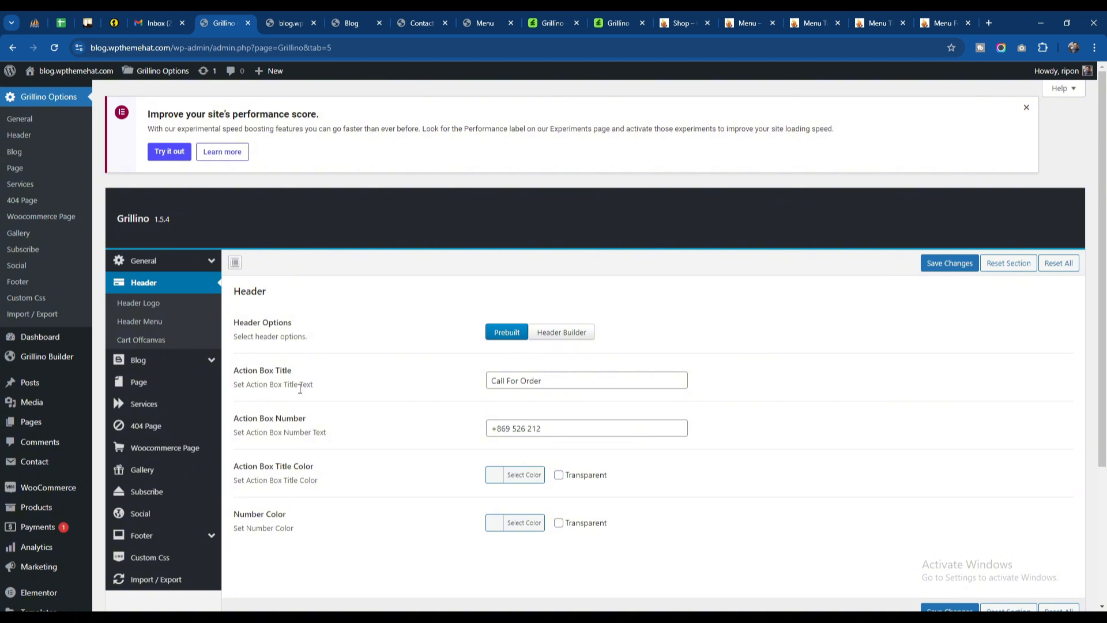
{"action": "left_click_drag", "start_coordinate": [245, 372], "coordinate": [342, 389]}
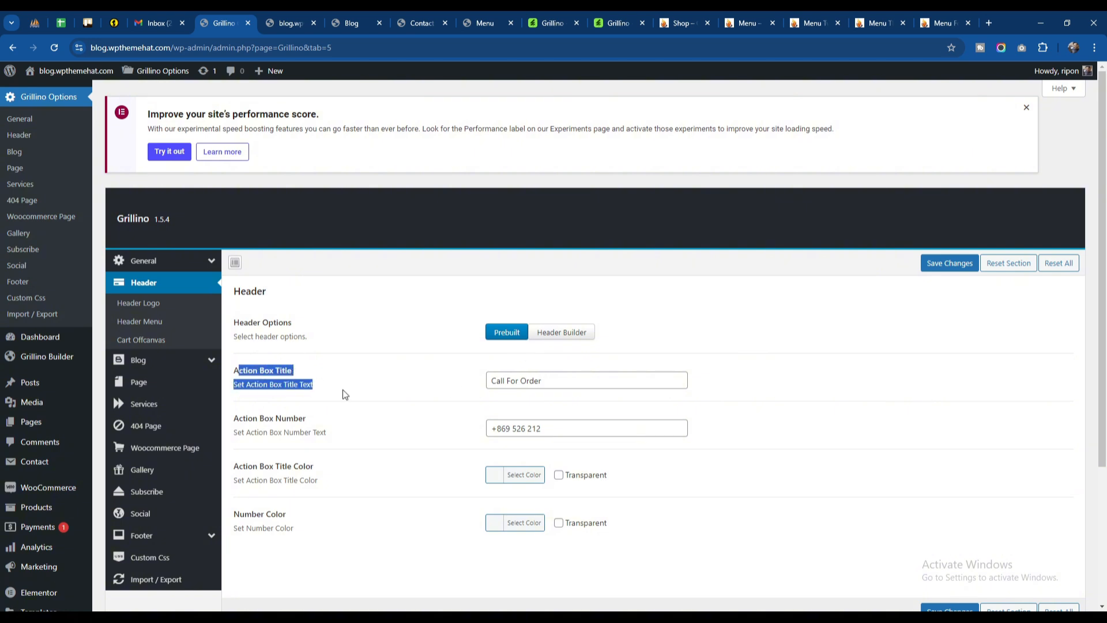
{"action": "left_click", "coordinate": [546, 382]}
{"action": "left_click", "coordinate": [374, 19]}
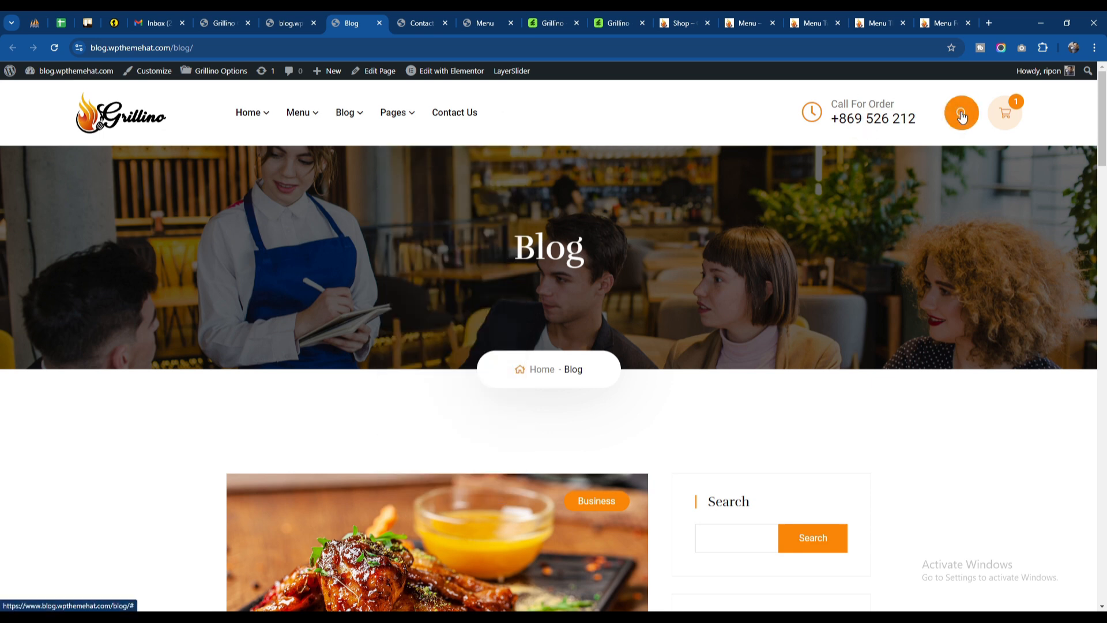
{"action": "left_click", "coordinate": [233, 20]}
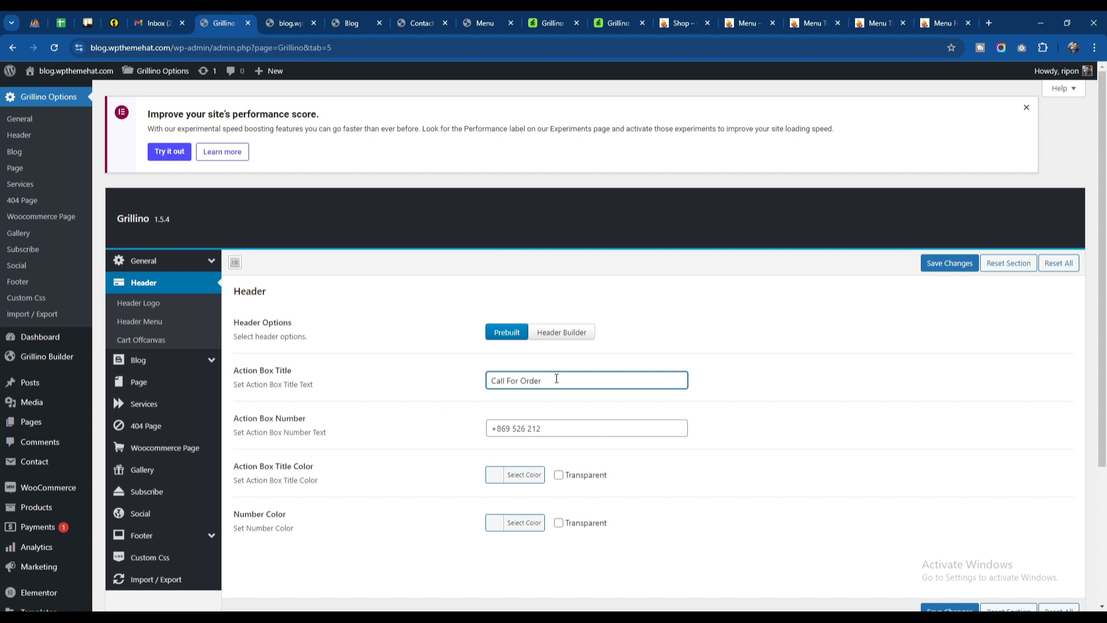
{"action": "left_click_drag", "start_coordinate": [257, 420], "coordinate": [316, 425]}
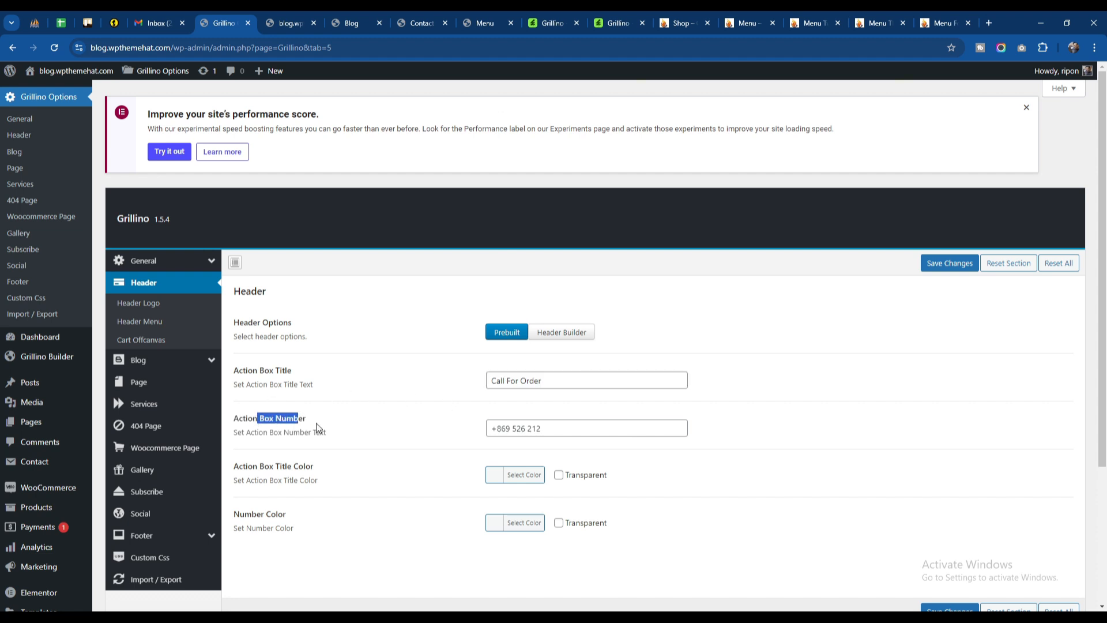
{"action": "left_click", "coordinate": [540, 380]}
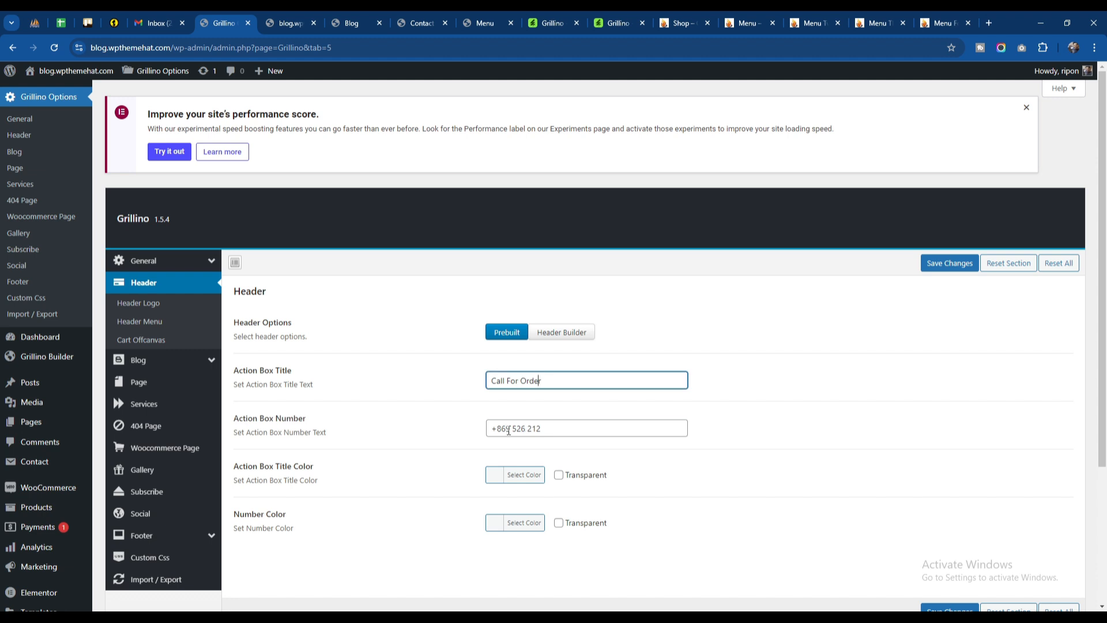
{"action": "left_click", "coordinate": [555, 430]}
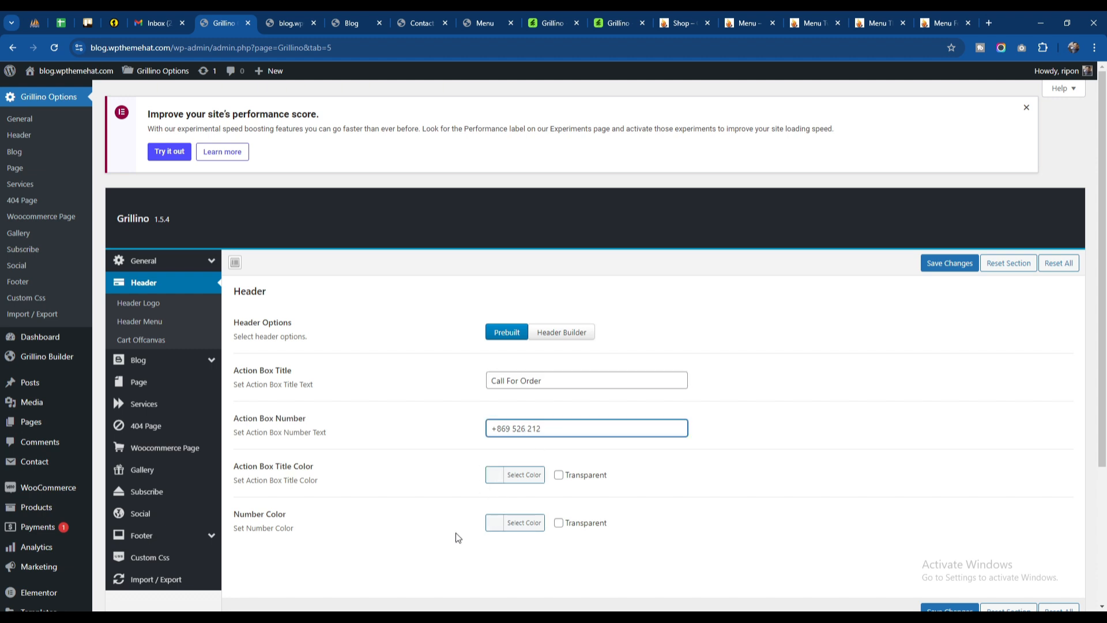
Step: Open the Header Logo settings and examine the logo image, dimensions, margin and text logo options
{"action": "left_click", "coordinate": [150, 310]}
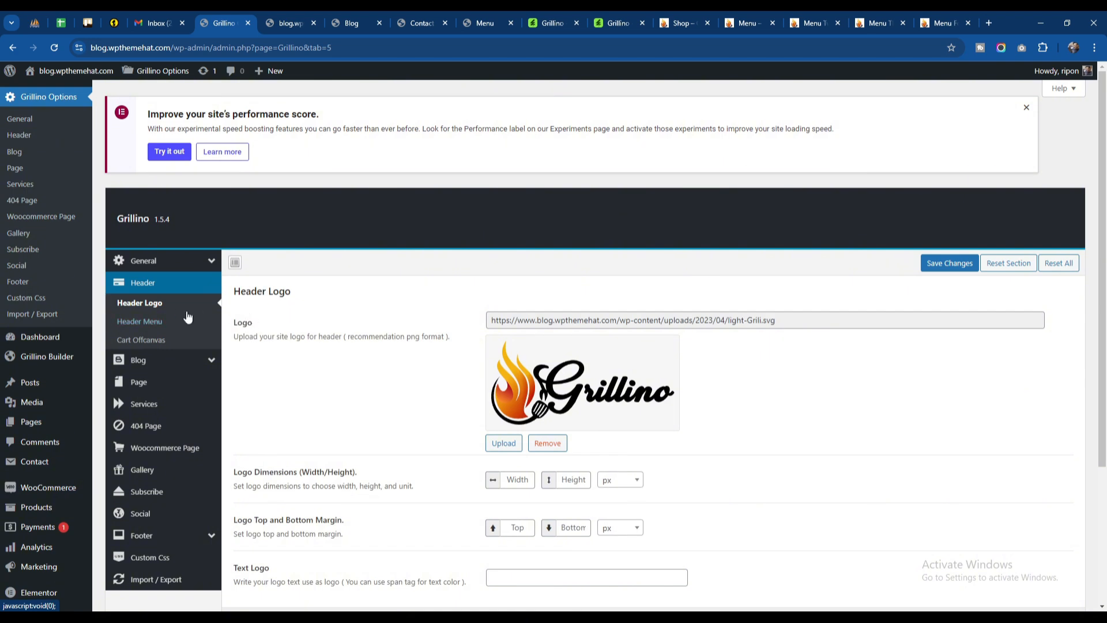
{"action": "scroll", "coordinate": [669, 361], "scroll_direction": "down", "scroll_amount": 2}
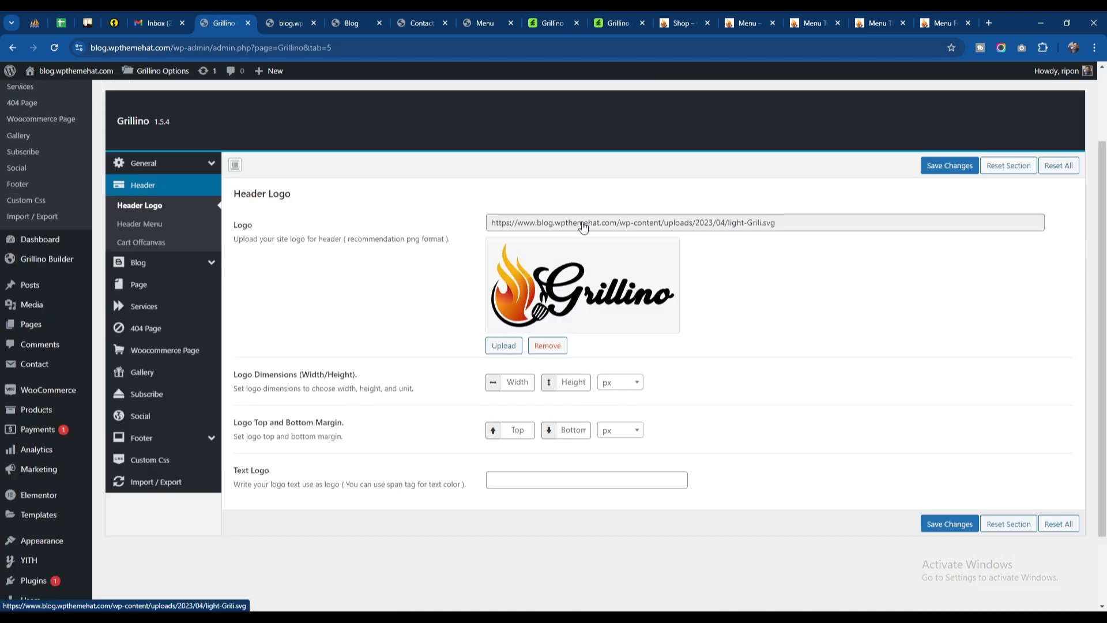
Step: Replace the header logo with about-notice1.png from the media library and save the changes
{"action": "left_click", "coordinate": [583, 226]}
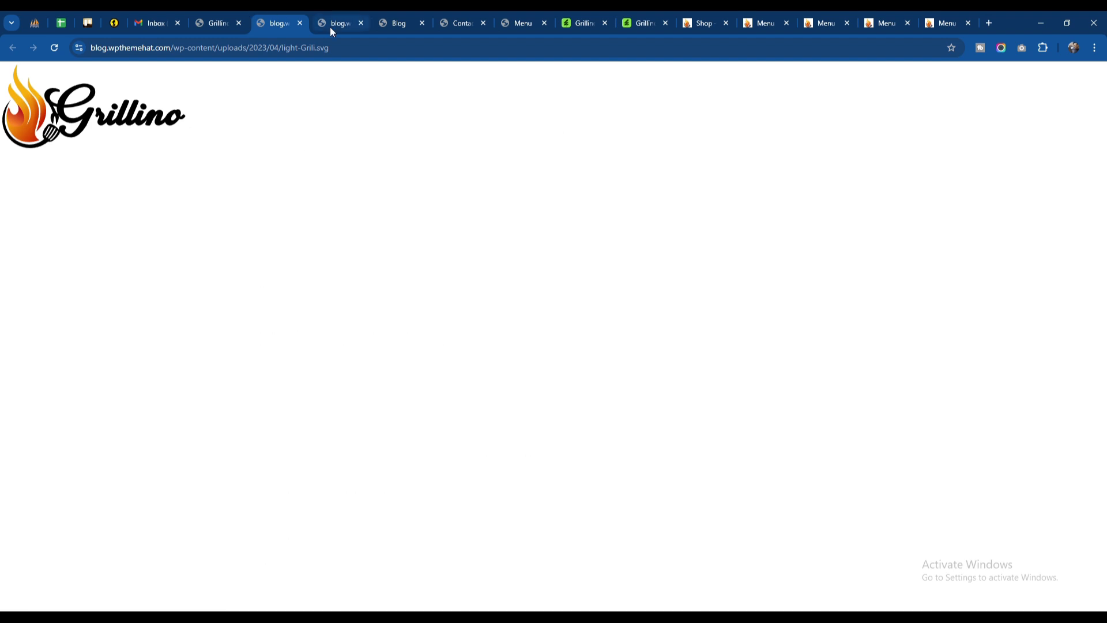
{"action": "left_click", "coordinate": [301, 24]}
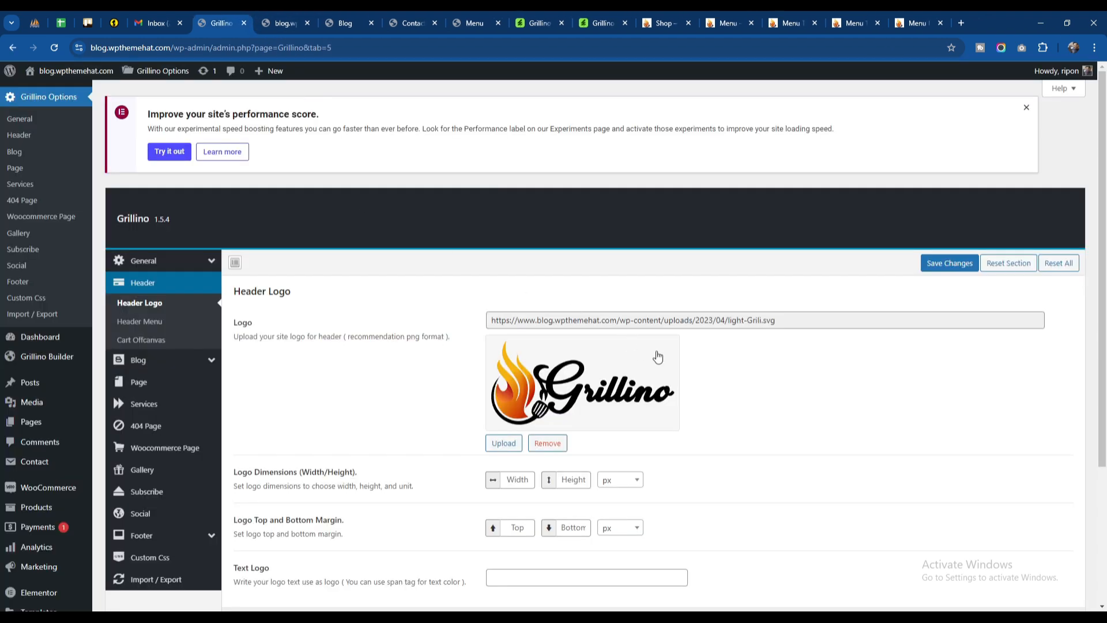
{"action": "left_click", "coordinate": [504, 444]}
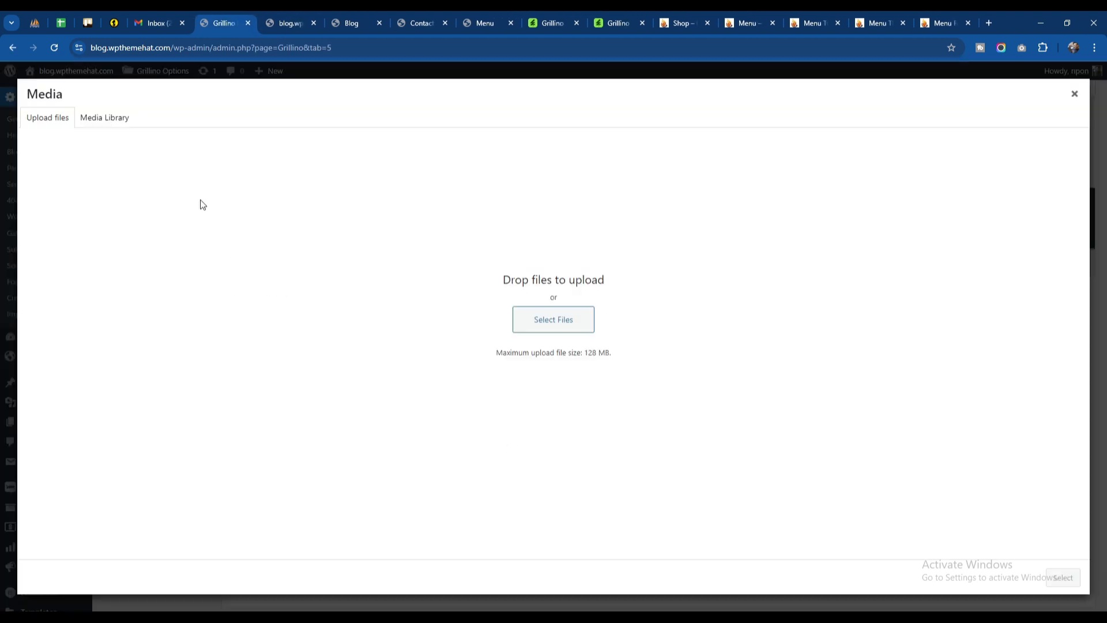
{"action": "left_click", "coordinate": [107, 125]}
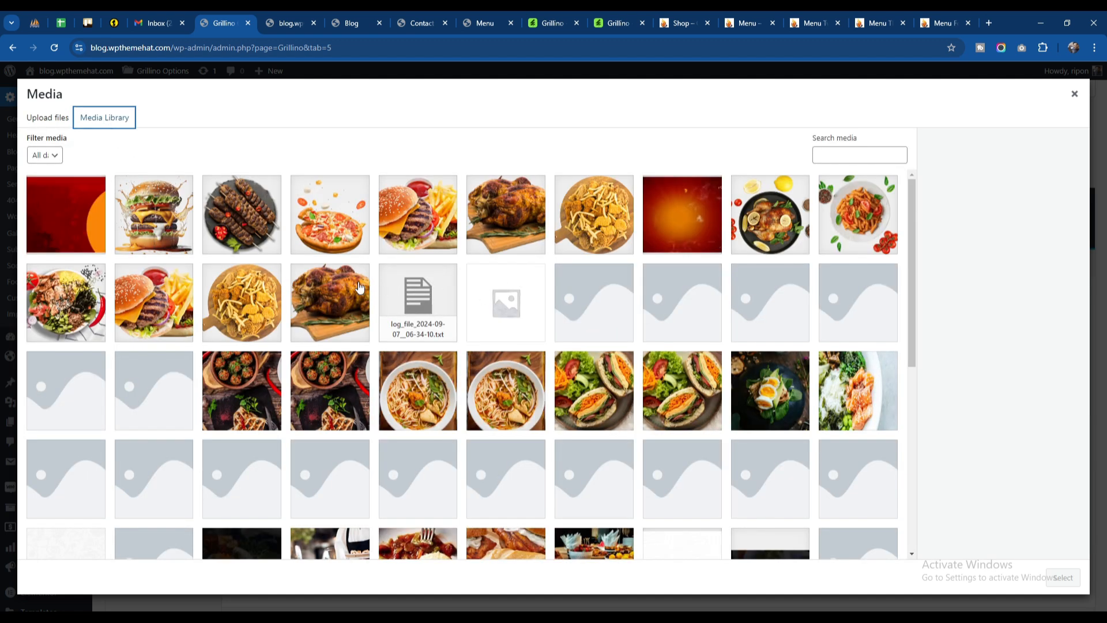
{"action": "scroll", "coordinate": [382, 330], "scroll_direction": "down", "scroll_amount": 6}
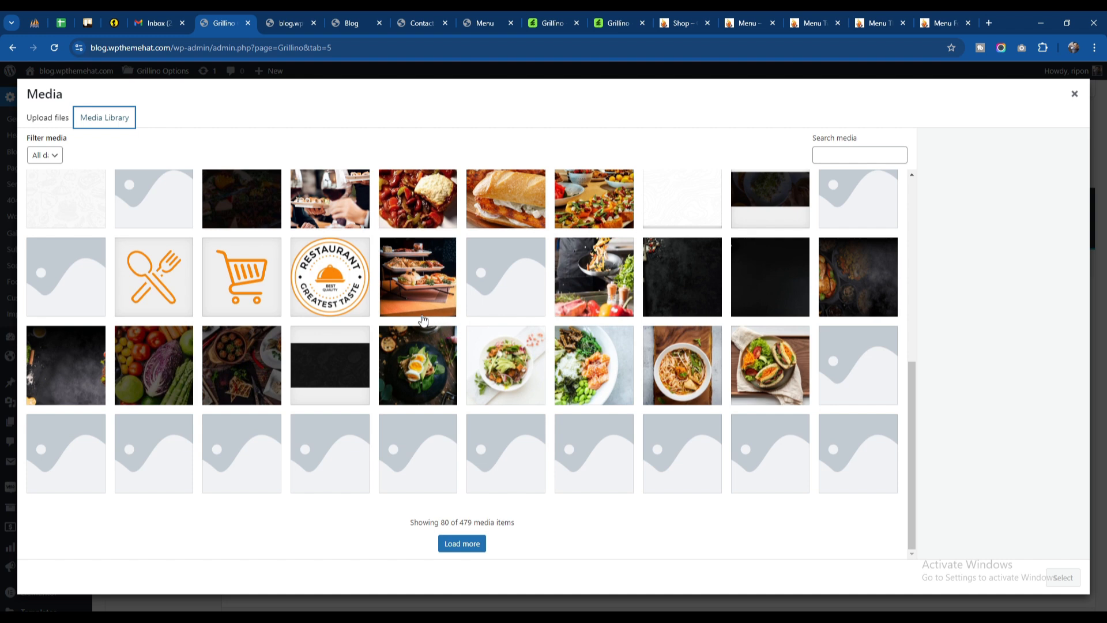
{"action": "left_click", "coordinate": [348, 278]}
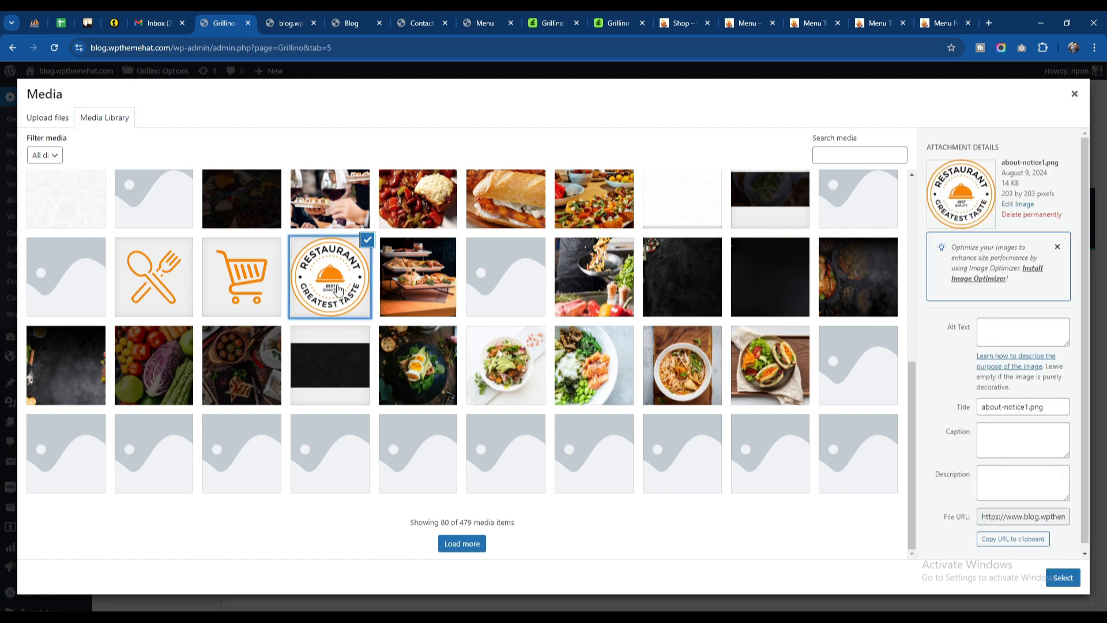
{"action": "left_click", "coordinate": [1069, 582]}
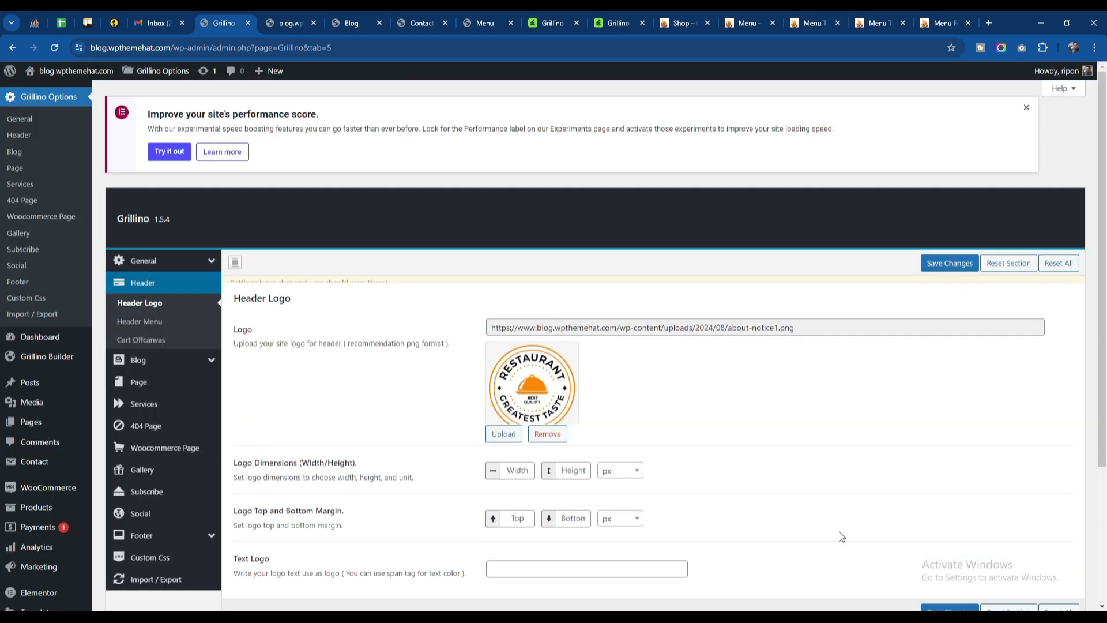
{"action": "scroll", "coordinate": [539, 378], "scroll_direction": "down", "scroll_amount": 3}
{"action": "left_click", "coordinate": [944, 481]}
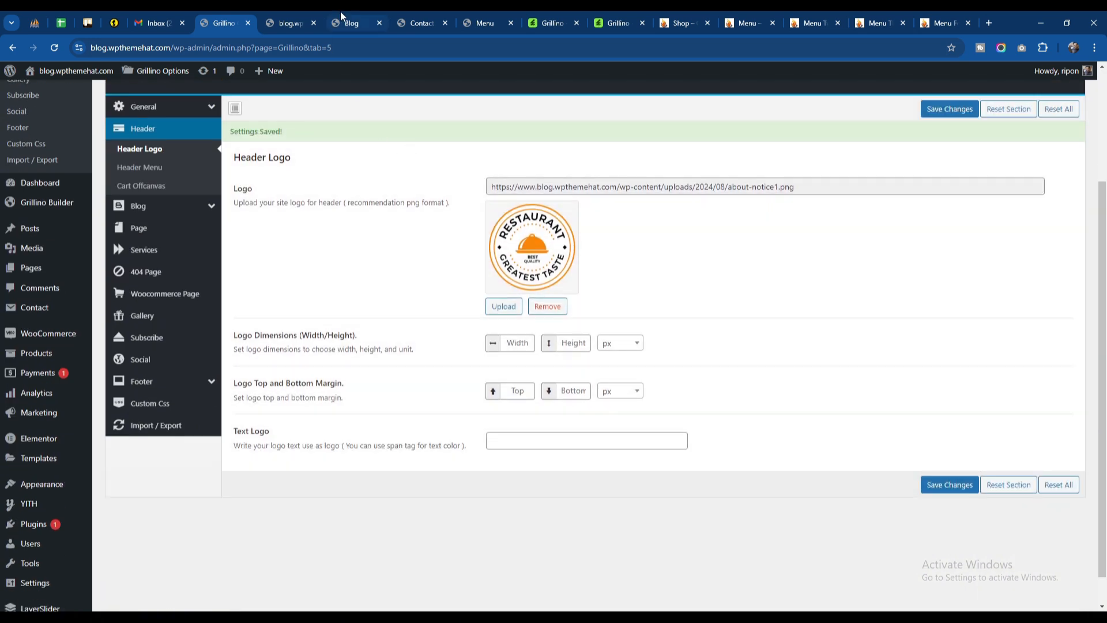
Step: Reload the Blog and Menu pages and compare the logo there with the Contact Us page and the home page
{"action": "left_click", "coordinate": [341, 18]}
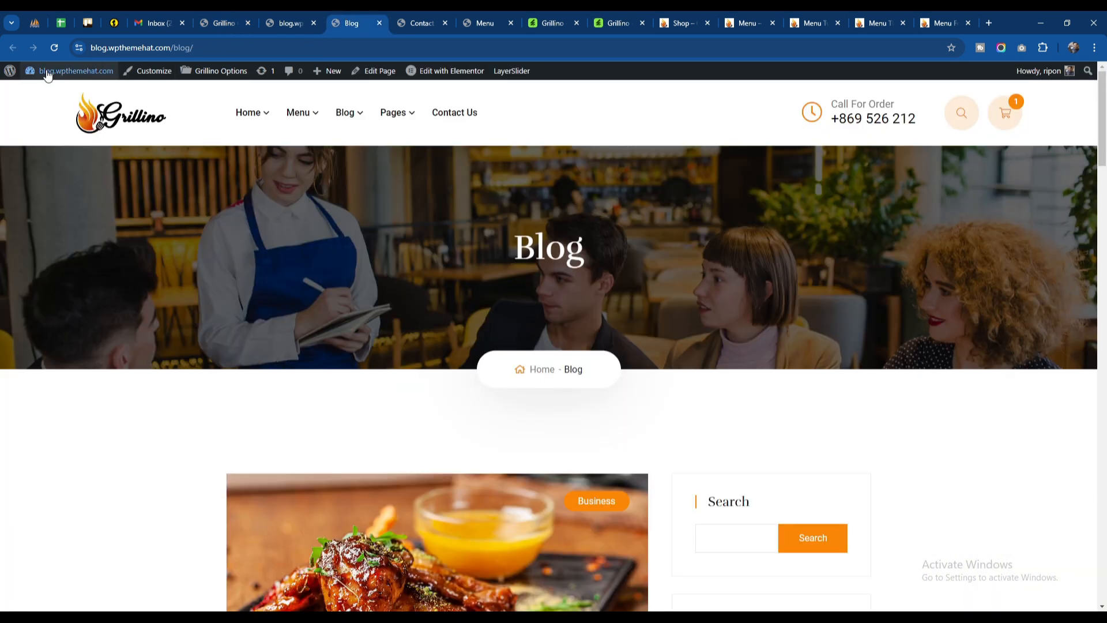
{"action": "left_click", "coordinate": [54, 47]}
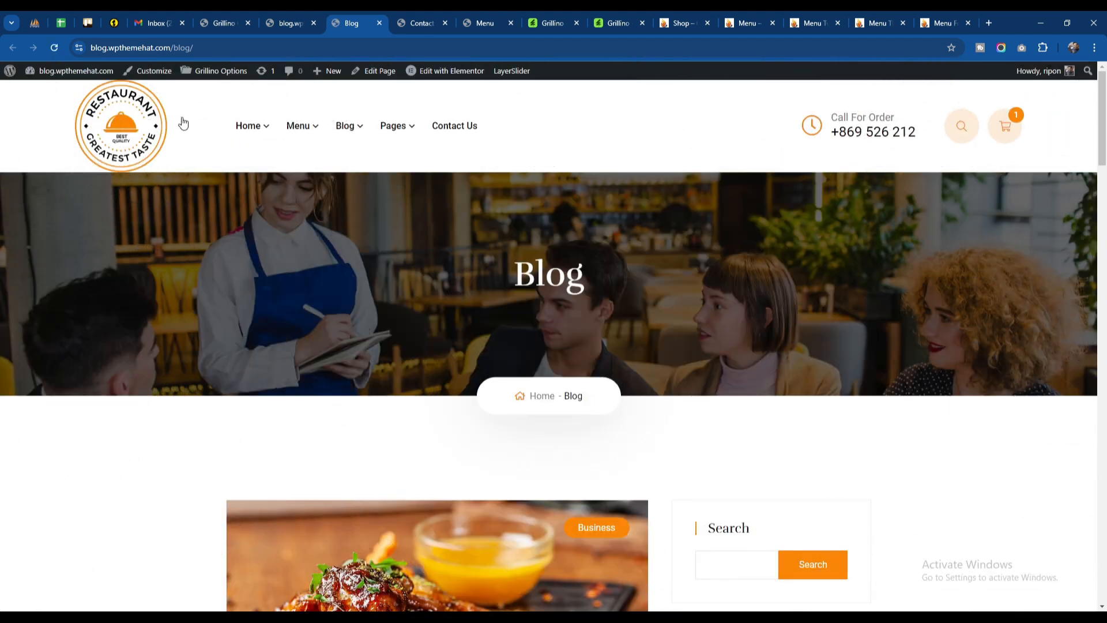
{"action": "left_click", "coordinate": [420, 21]}
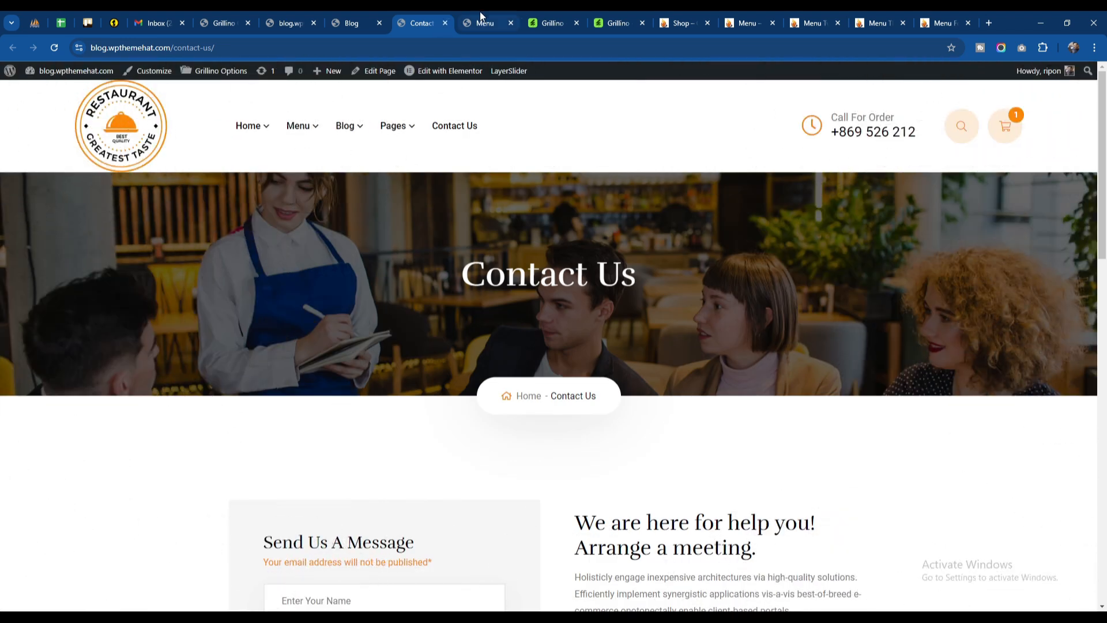
{"action": "left_click", "coordinate": [481, 19]}
{"action": "left_click", "coordinate": [56, 48]}
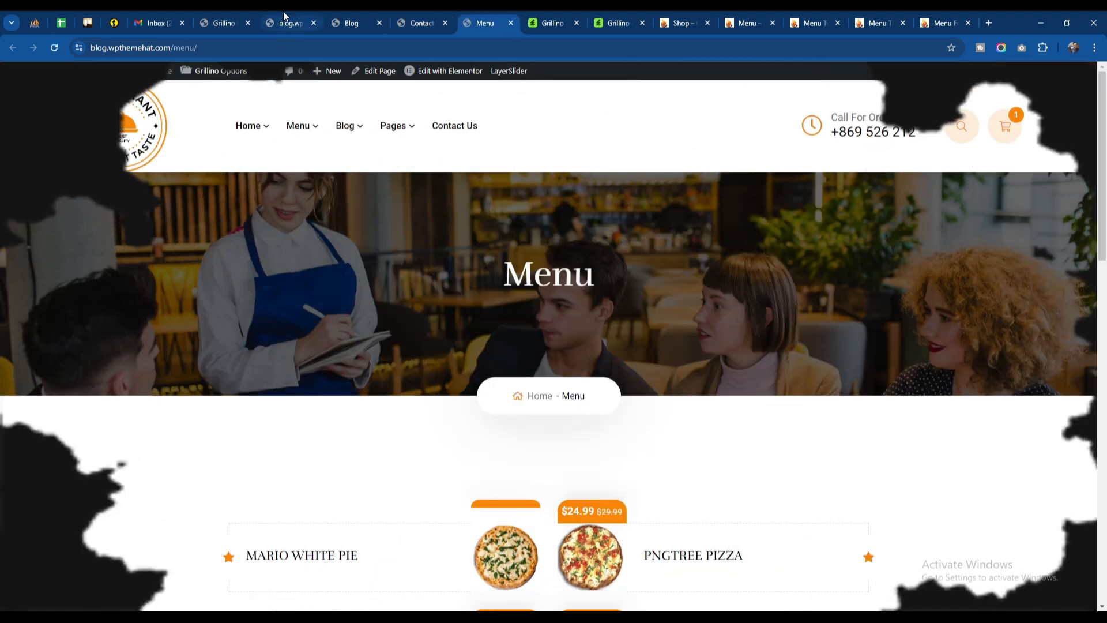
{"action": "left_click", "coordinate": [287, 22]}
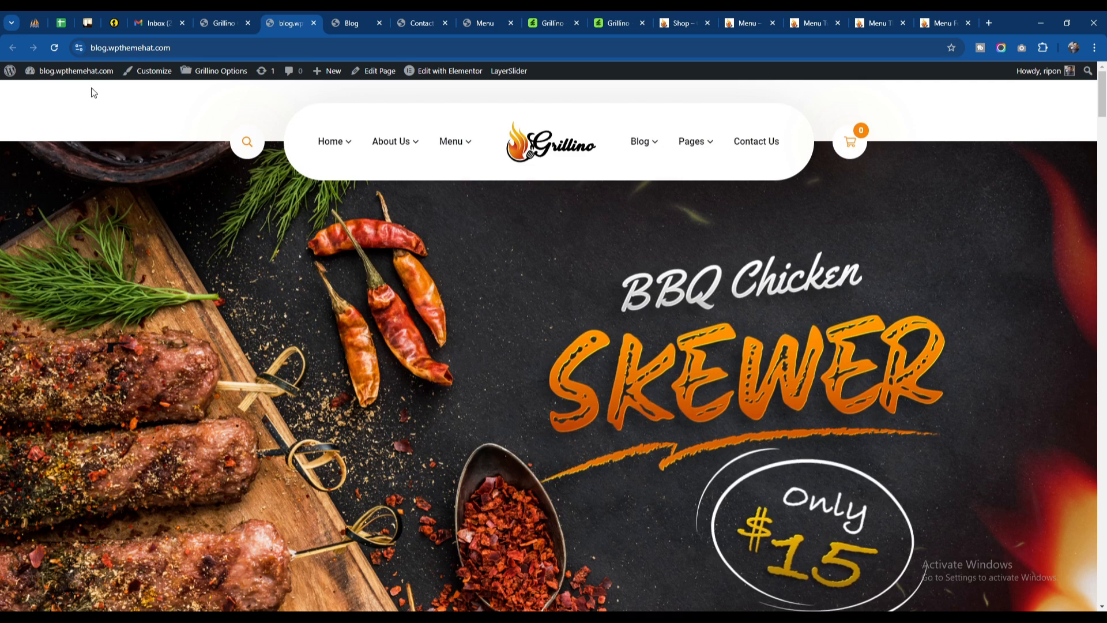
{"action": "left_click", "coordinate": [573, 145]}
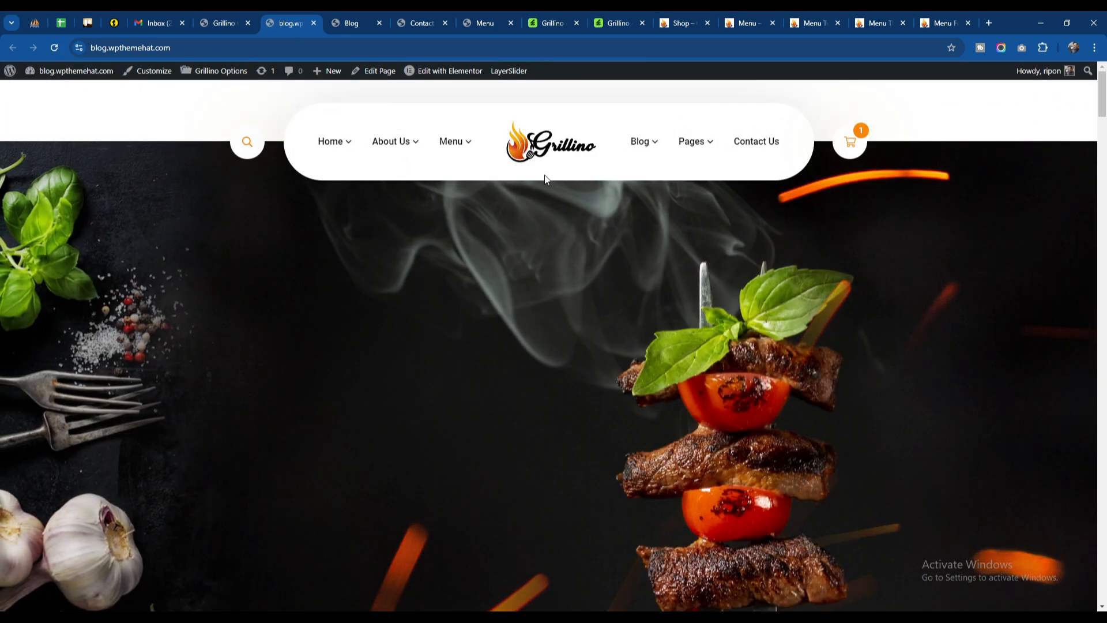
Step: Examine the menu, submenu and mobile menu color options in the Header Menu settings of Grillino Options
{"action": "left_click", "coordinate": [234, 20]}
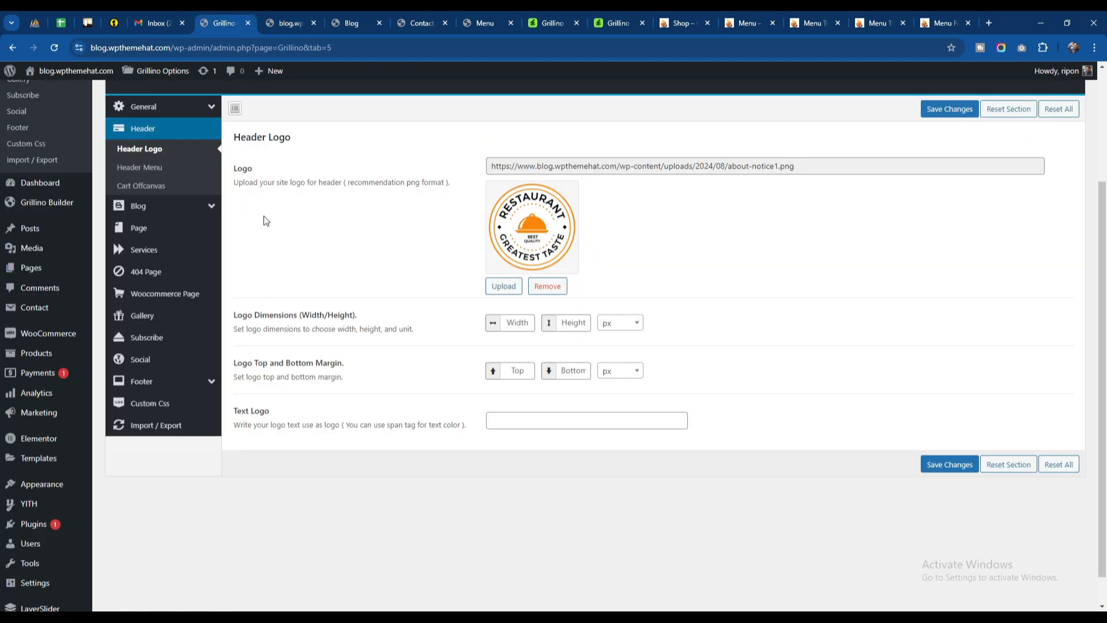
{"action": "left_click", "coordinate": [157, 167]}
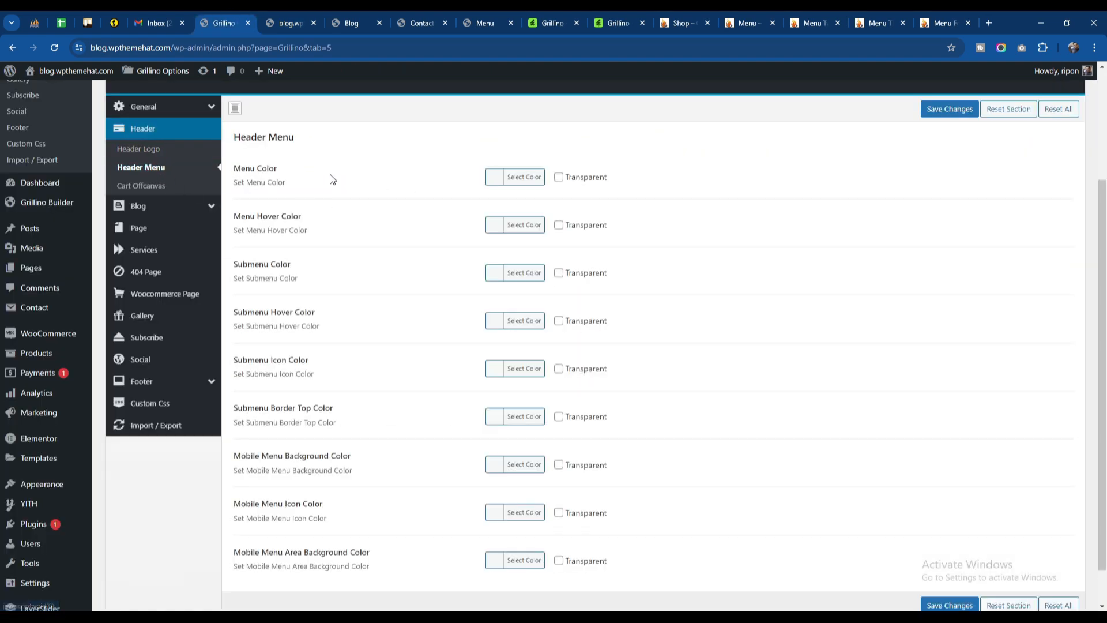
{"action": "scroll", "coordinate": [329, 179], "scroll_direction": "down", "scroll_amount": 1}
{"action": "scroll", "coordinate": [330, 226], "scroll_direction": "up", "scroll_amount": 3}
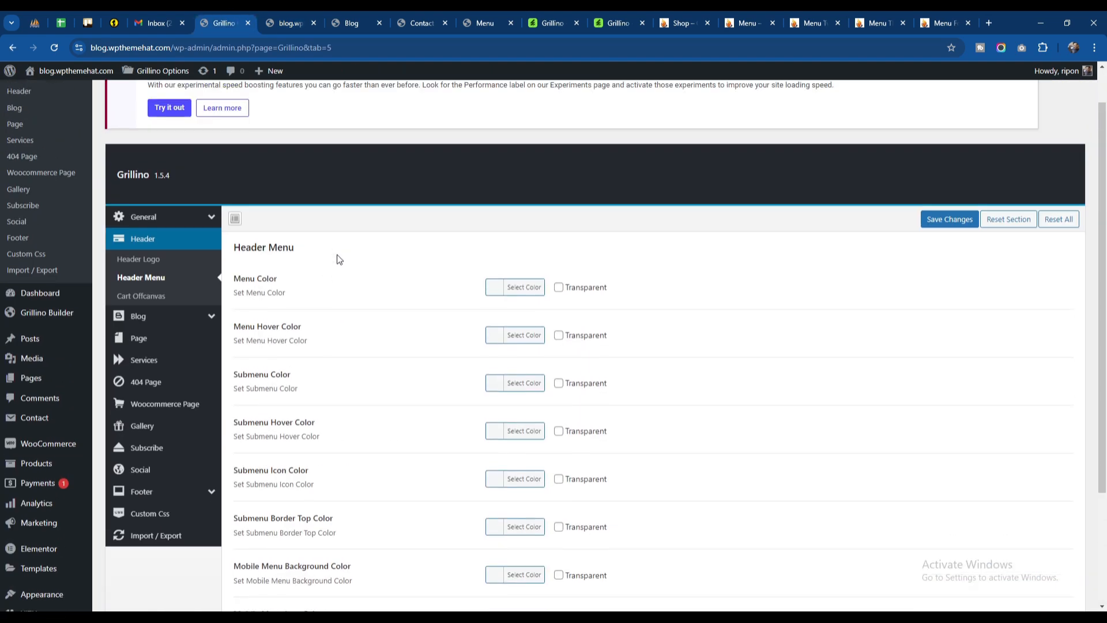
Step: Open the Cart Offcanvas settings and compare their background and title color options with the Menu page's shopping cart panel
{"action": "left_click", "coordinate": [196, 296]}
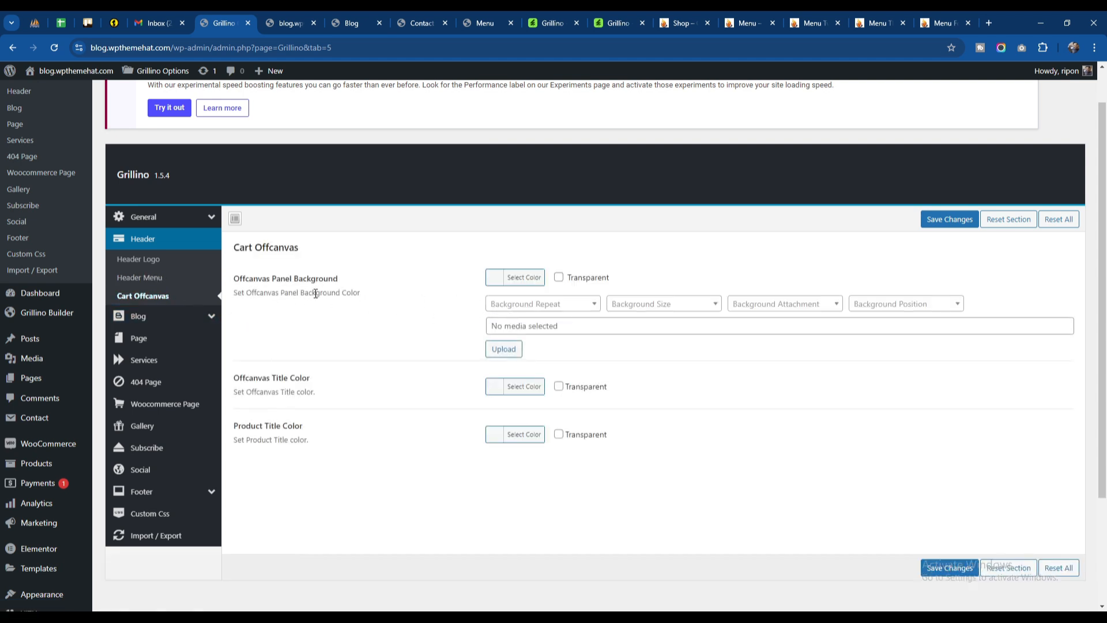
{"action": "left_click", "coordinate": [482, 23]}
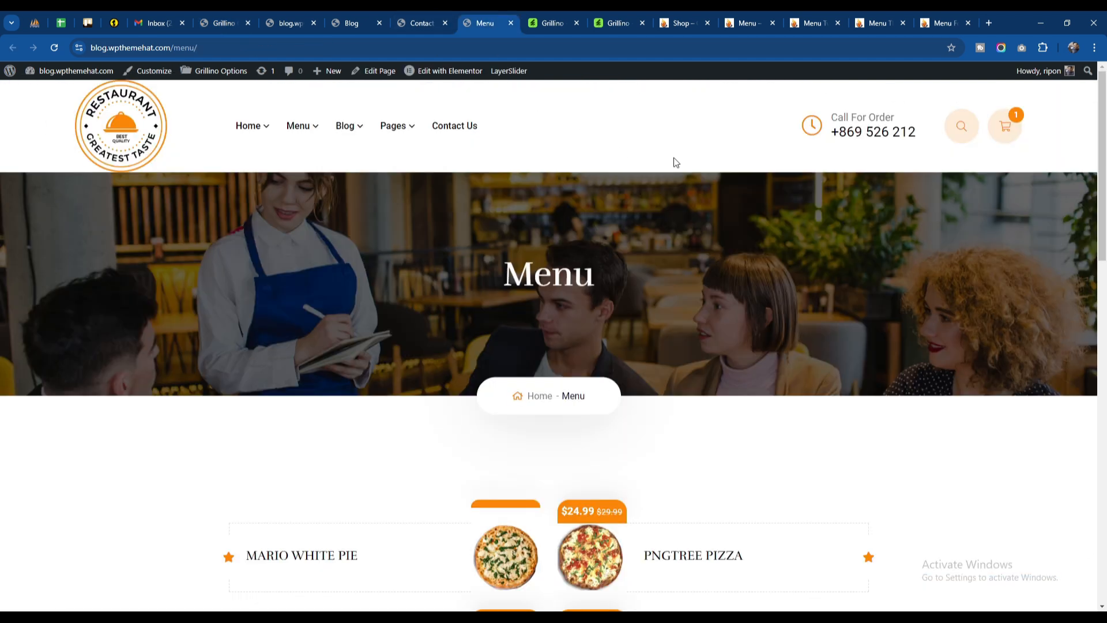
{"action": "left_click", "coordinate": [1005, 125]}
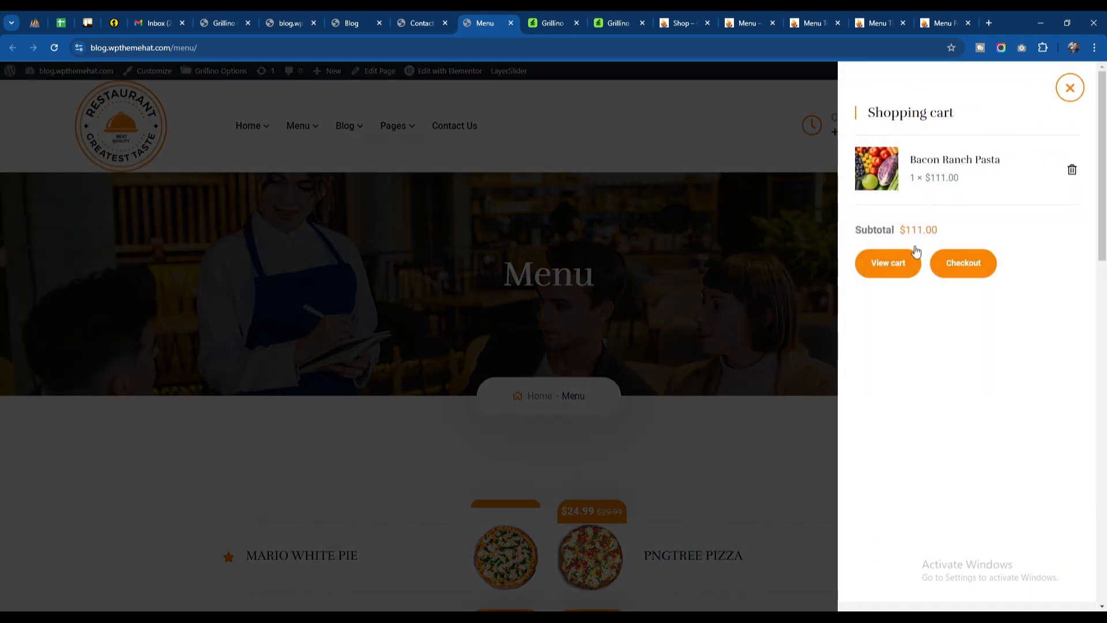
{"action": "left_click", "coordinate": [225, 23]}
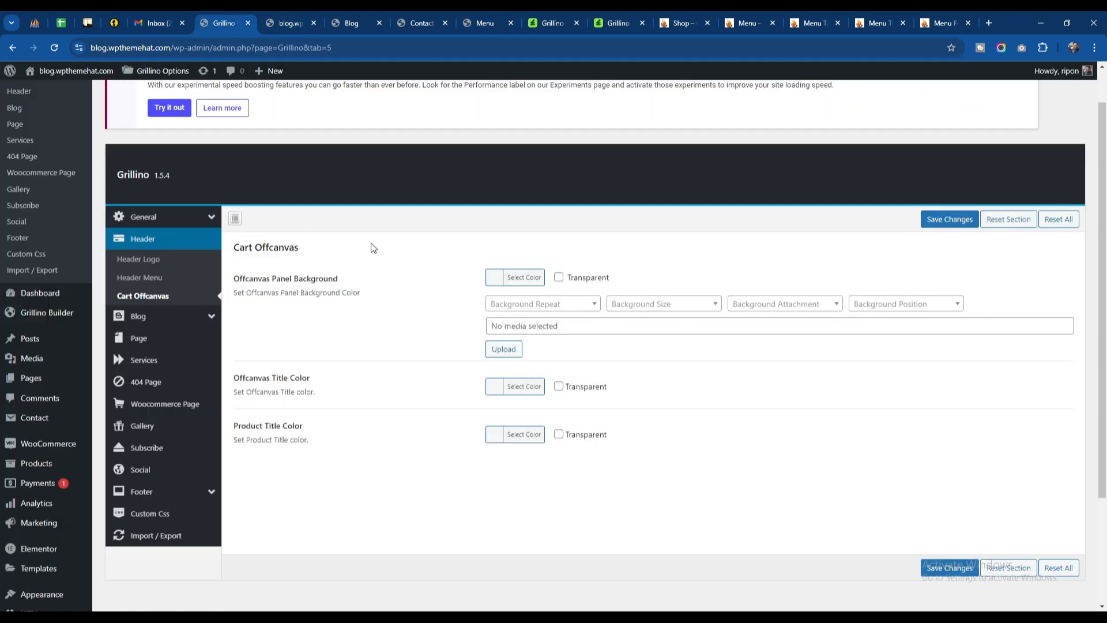
{"action": "left_click_drag", "start_coordinate": [251, 427], "coordinate": [356, 428]}
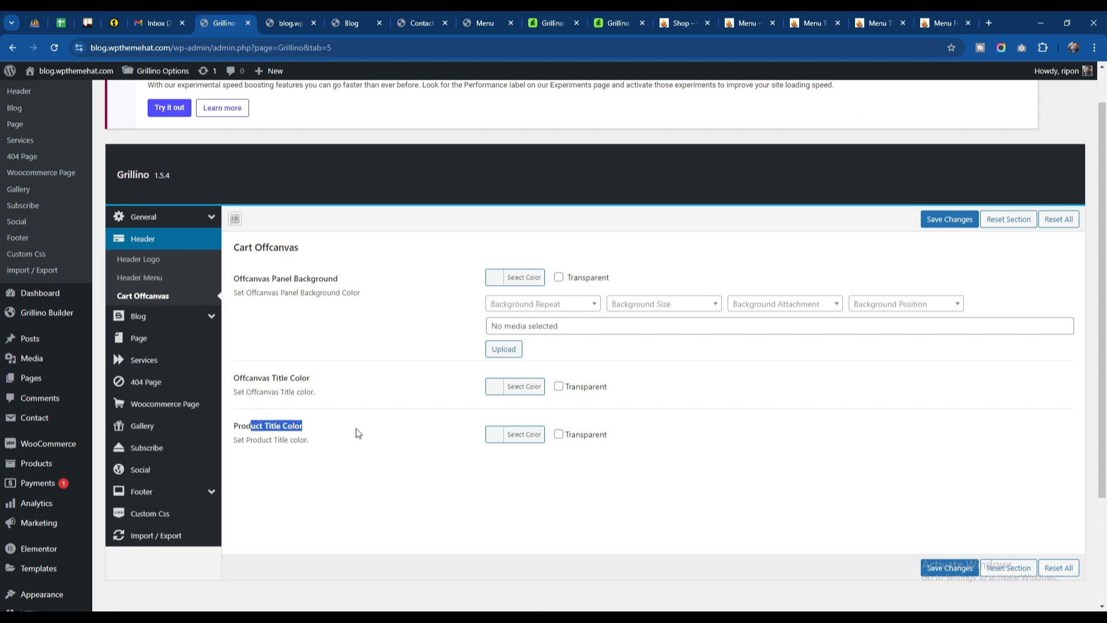
{"action": "left_click", "coordinate": [358, 429]}
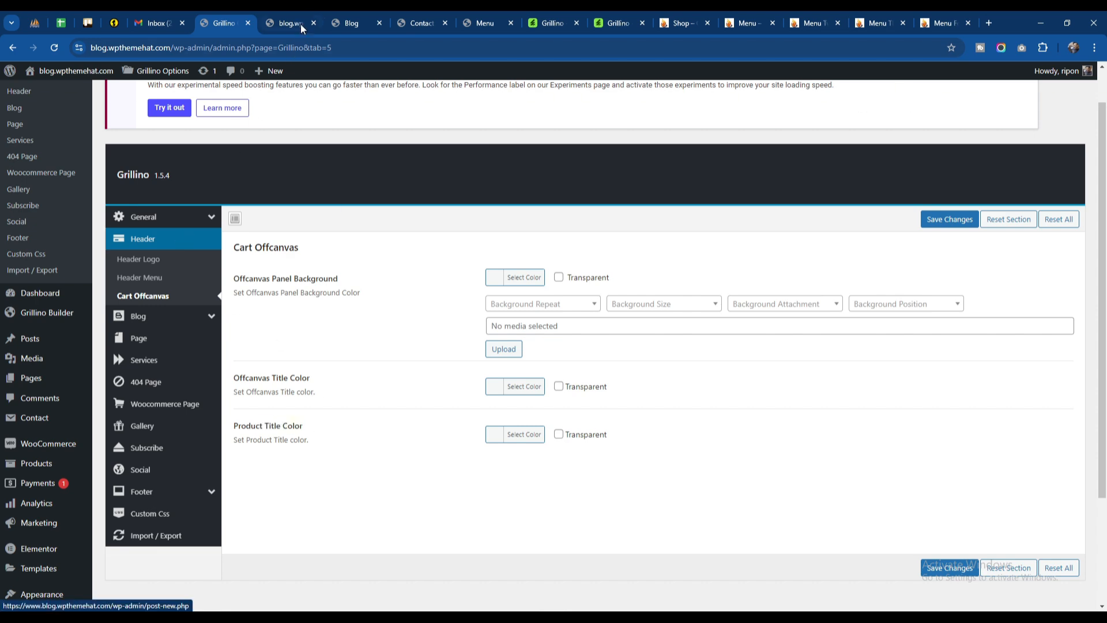
Step: Switch the Header option to Header Builder, choose Header Four as the header, and save the changes
{"action": "left_click", "coordinate": [349, 23]}
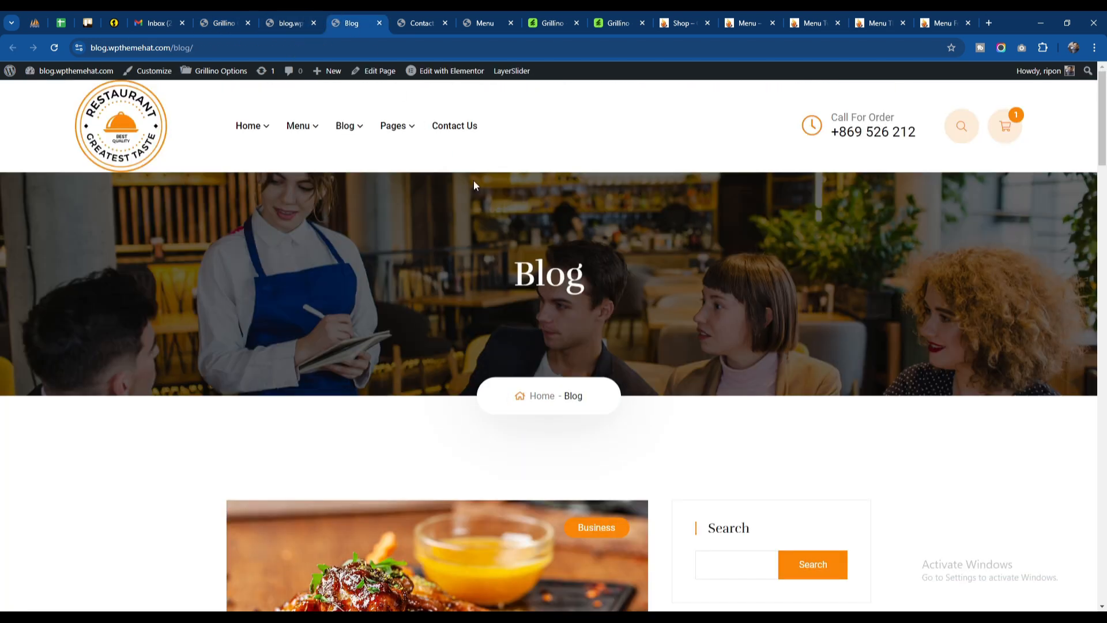
{"action": "left_click", "coordinate": [223, 22]}
{"action": "left_click", "coordinate": [147, 260]}
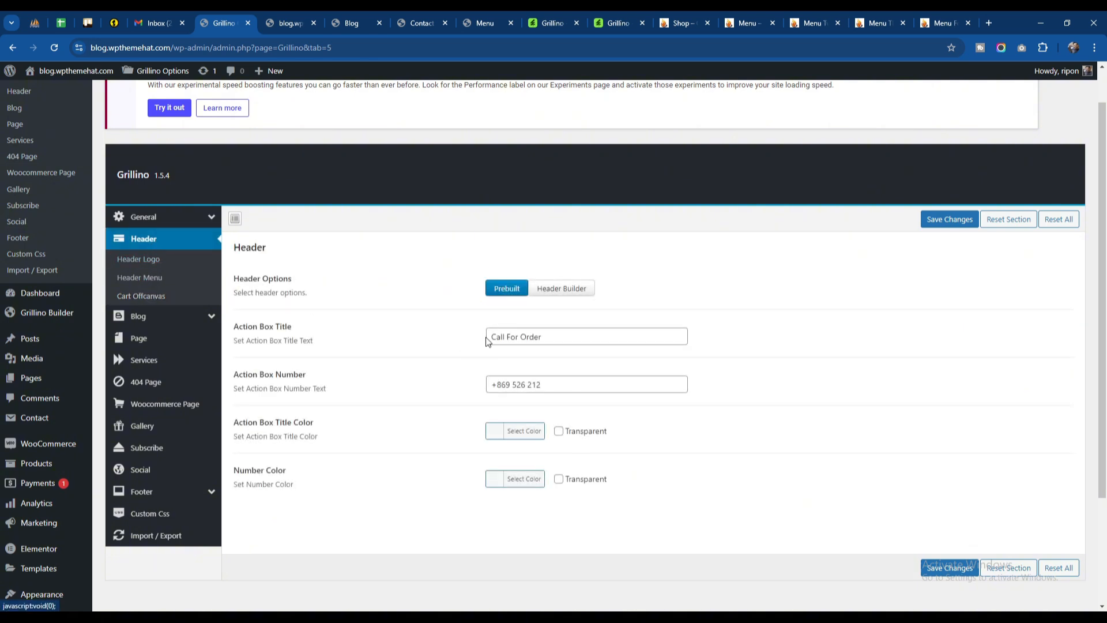
{"action": "left_click", "coordinate": [558, 289]}
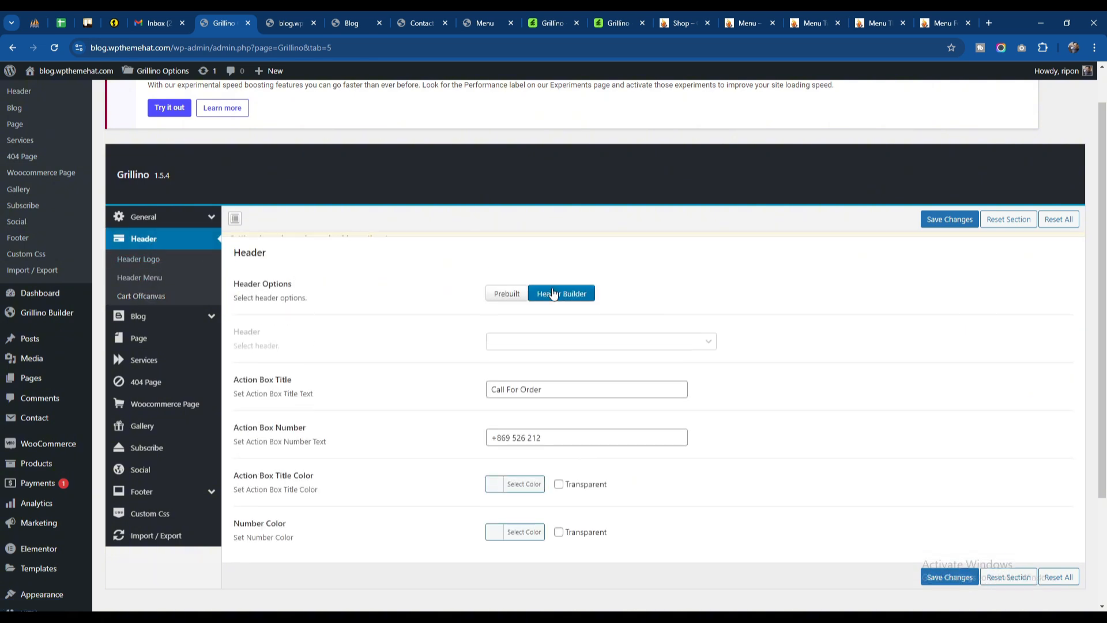
{"action": "left_click", "coordinate": [551, 358]}
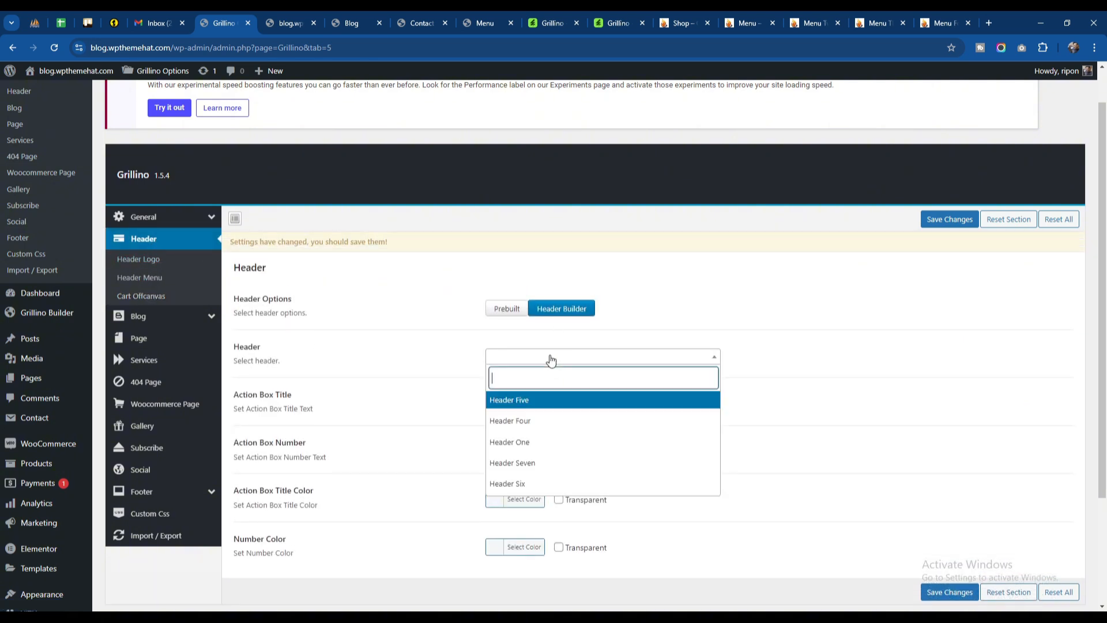
{"action": "left_click", "coordinate": [543, 425]}
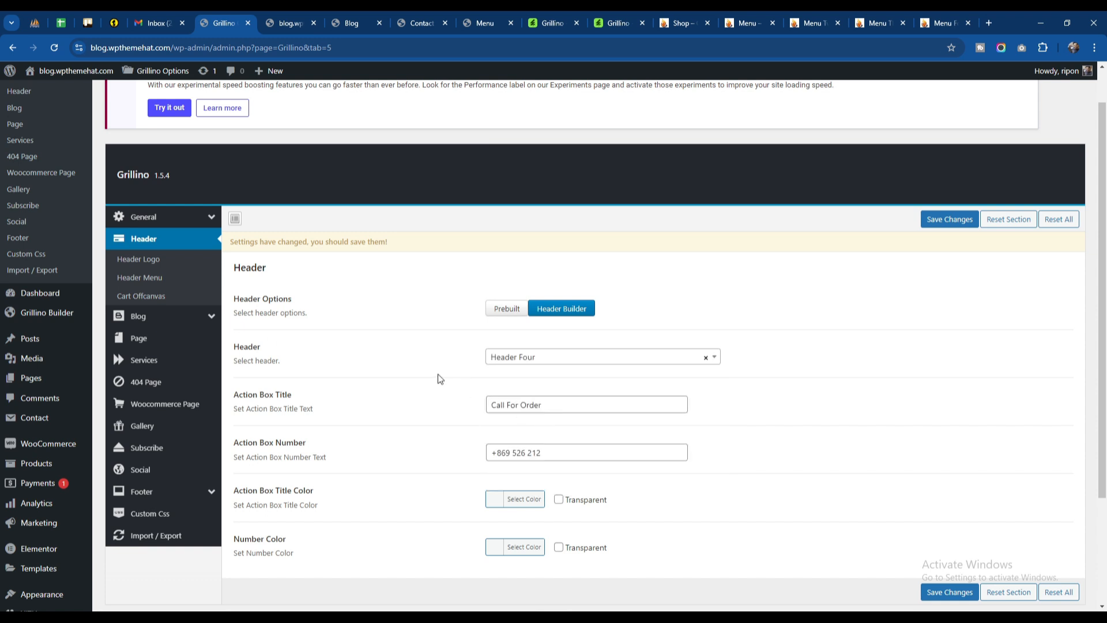
{"action": "left_click", "coordinate": [952, 594]}
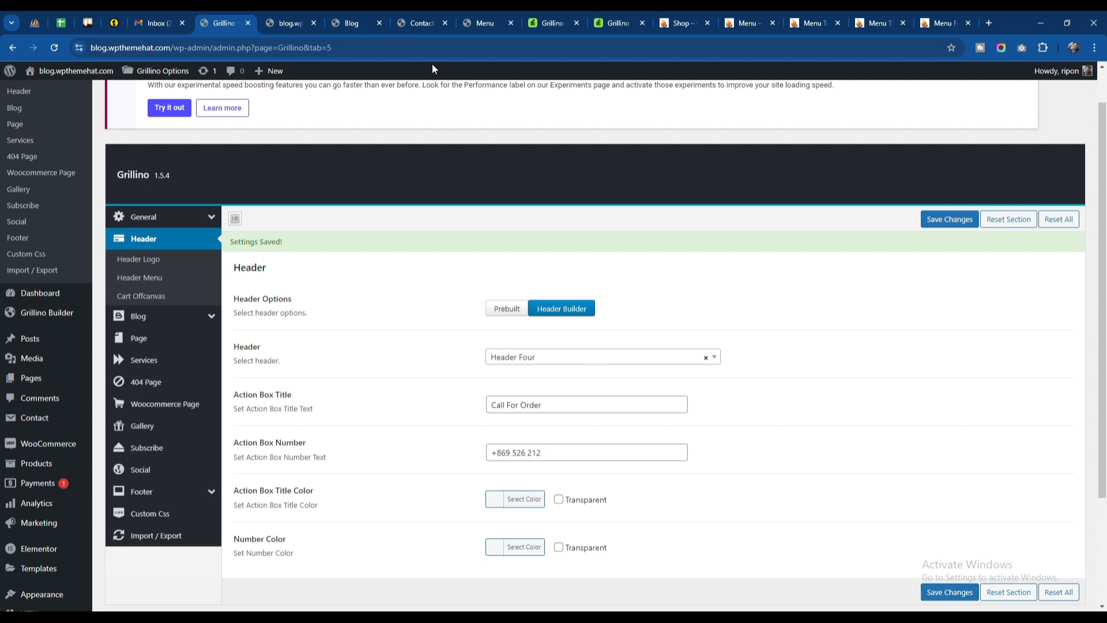
Step: Check the header on the Blog and Contact Us pages, and dismiss the shopping cart panel on the Menu page
{"action": "left_click", "coordinate": [355, 23]}
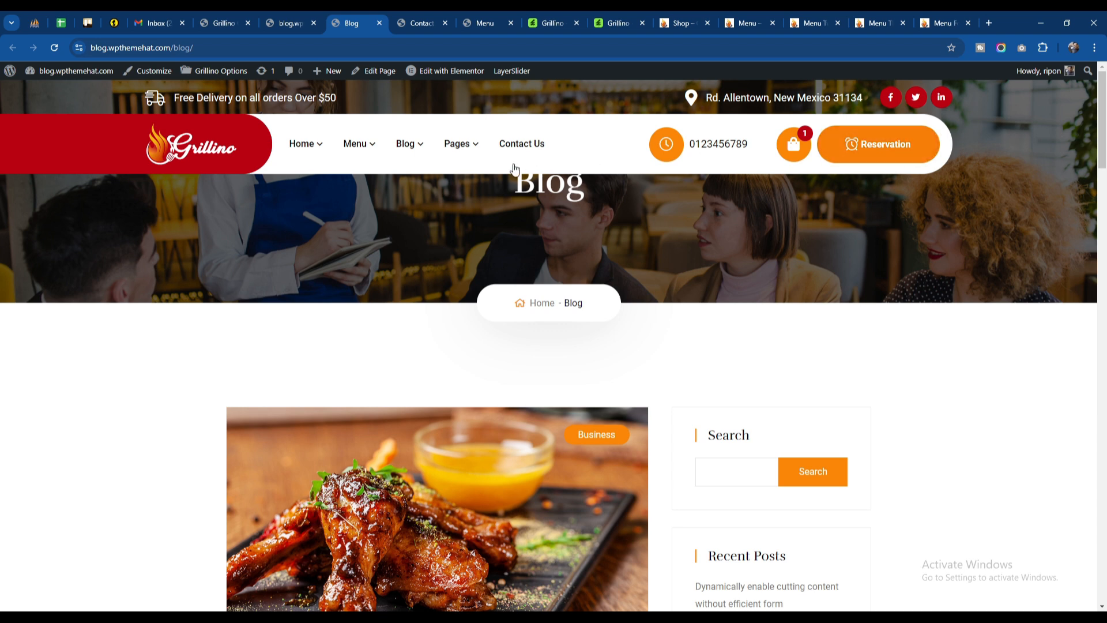
{"action": "left_click", "coordinate": [420, 23]}
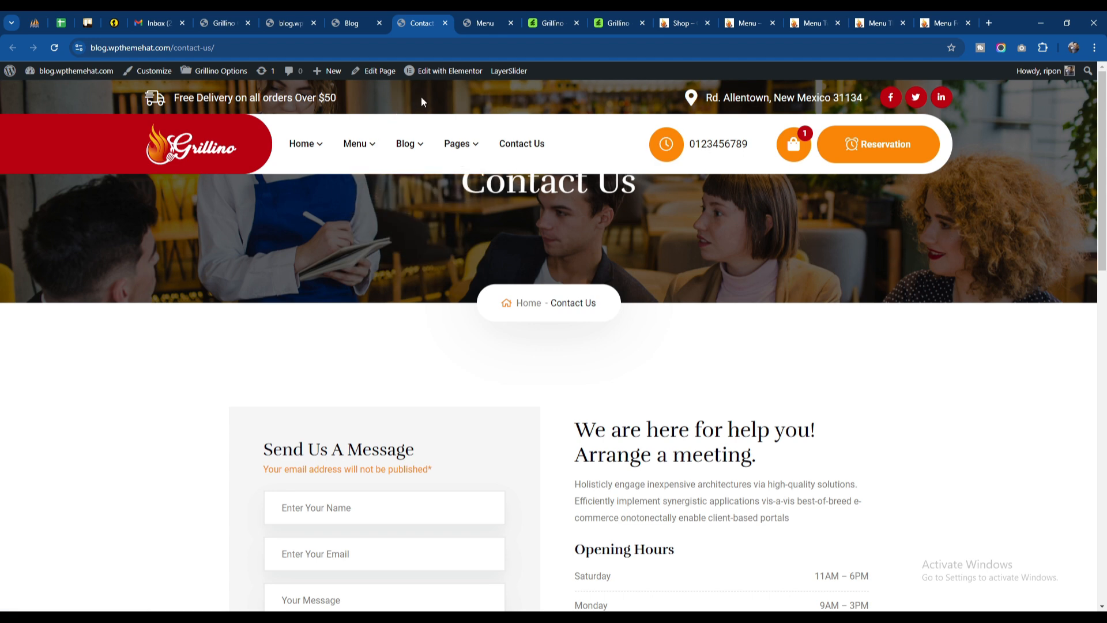
{"action": "left_click", "coordinate": [472, 14]}
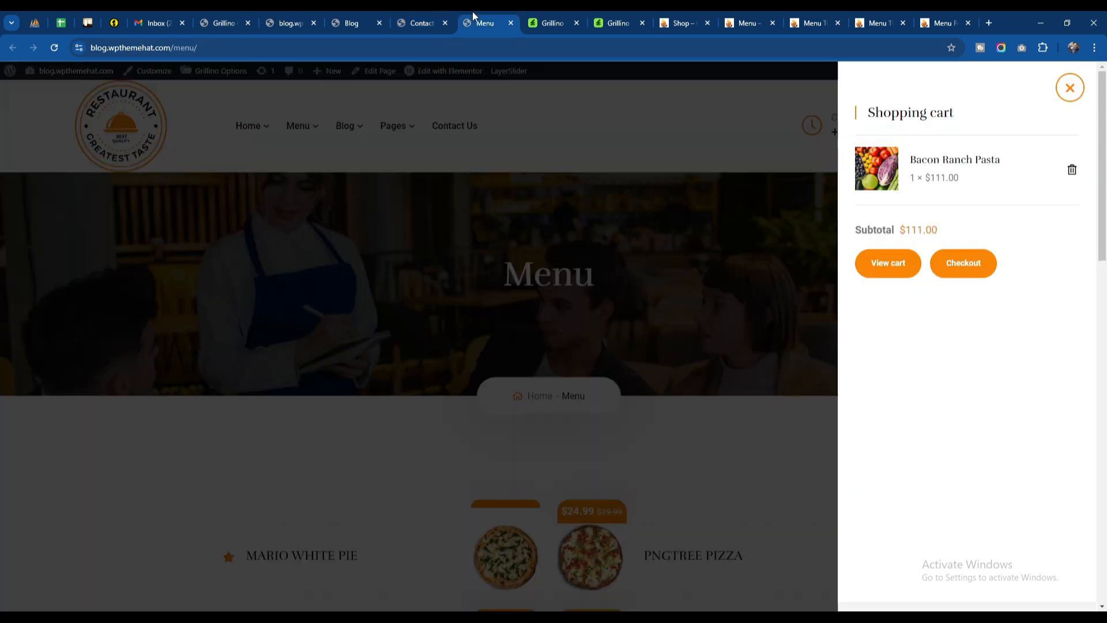
{"action": "left_click", "coordinate": [510, 146]}
{"action": "left_click", "coordinate": [427, 17]}
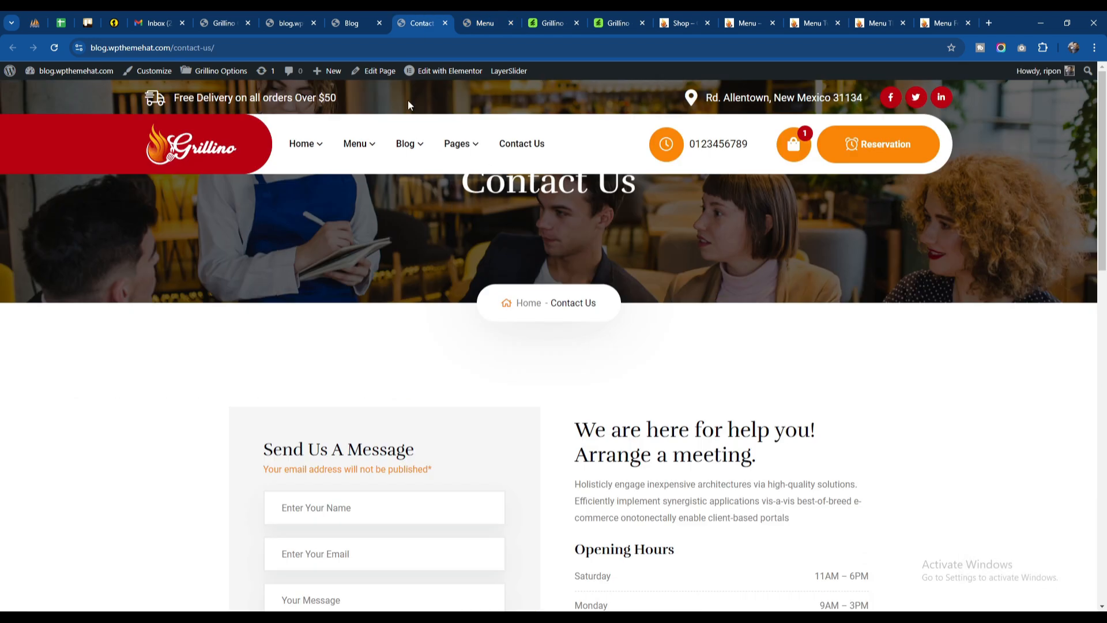
Step: Open the Header Four template for Elementor editing in a new tab, and place that tab beside the Grillino Options tab
{"action": "mouse_move", "coordinate": [441, 73]}
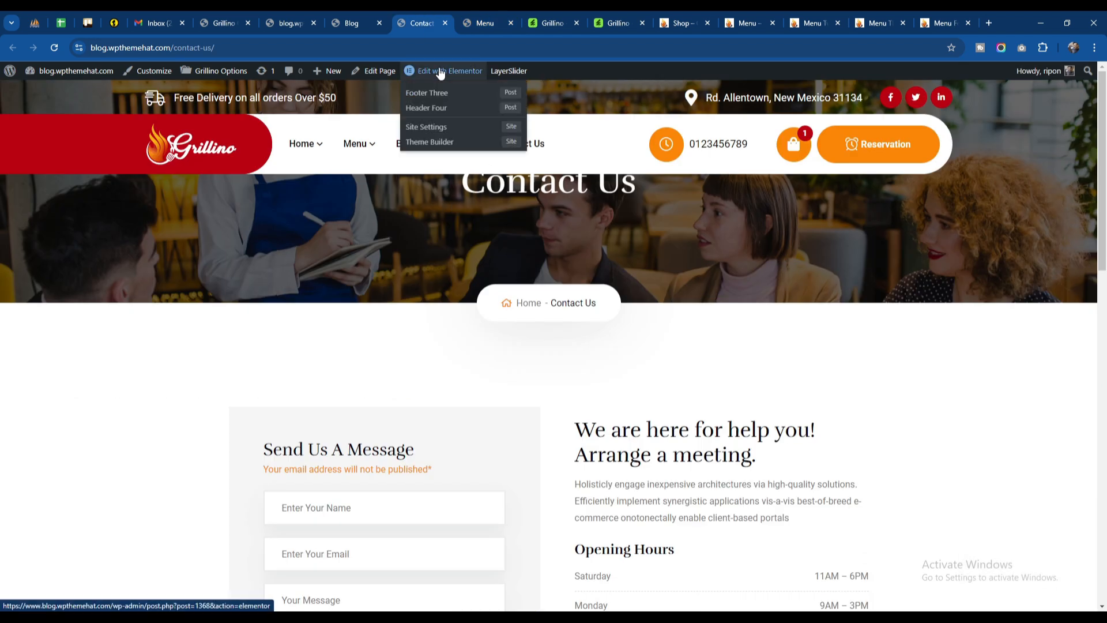
{"action": "right_click", "coordinate": [433, 110]}
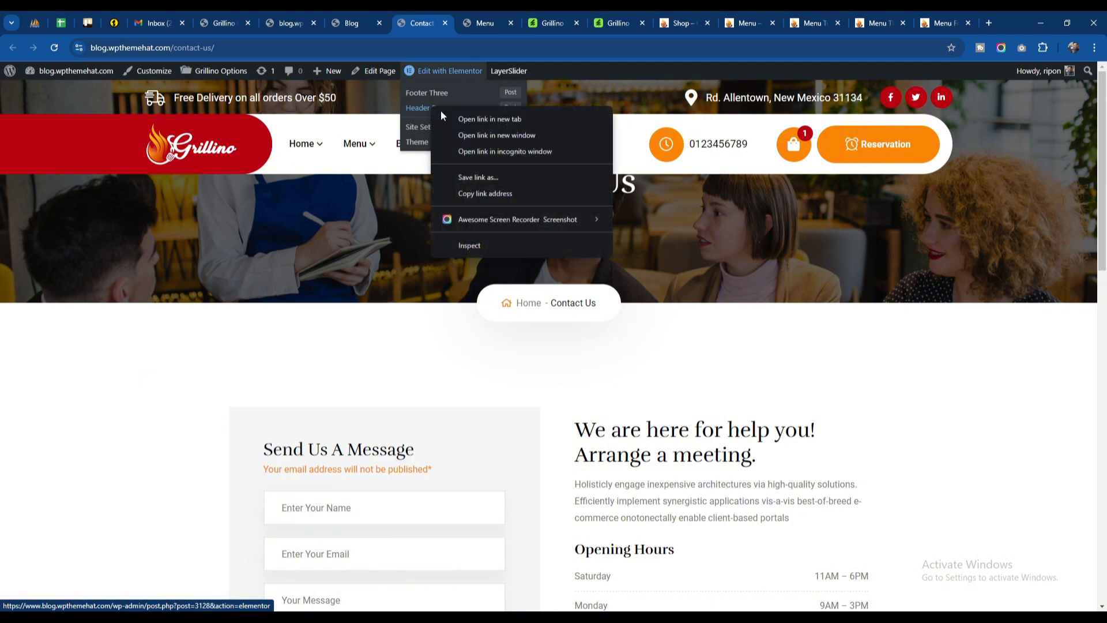
{"action": "left_click", "coordinate": [460, 118]}
{"action": "left_click_drag", "start_coordinate": [463, 26], "coordinate": [280, 26]}
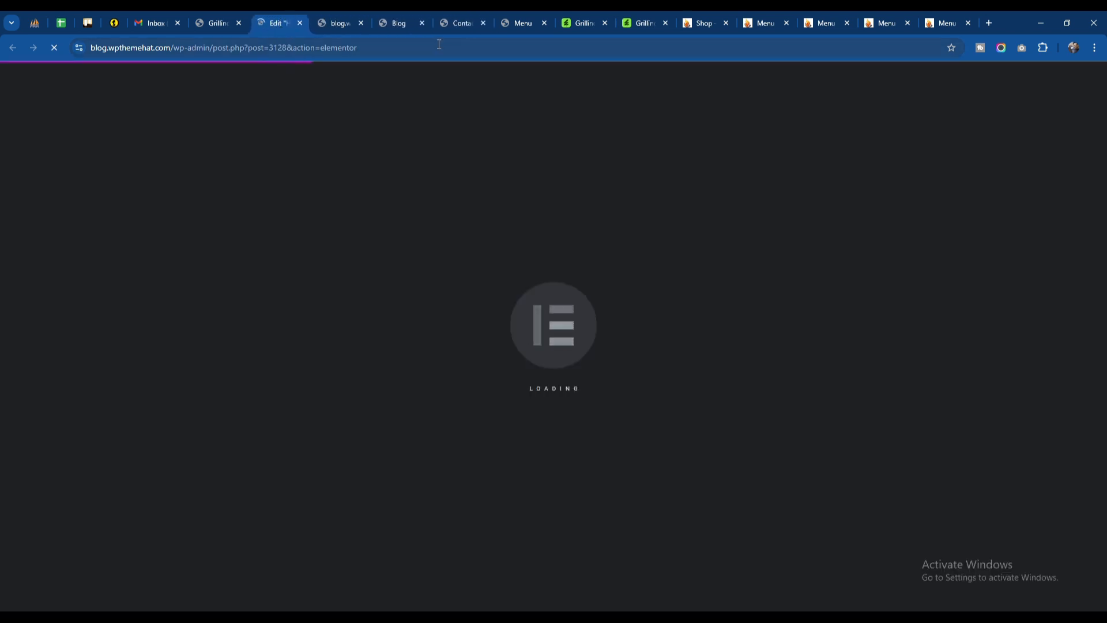
Step: Check the header on the Blog, Contact Us and Menu pages, reloading the Menu page
{"action": "left_click", "coordinate": [397, 22]}
{"action": "left_click", "coordinate": [459, 23]}
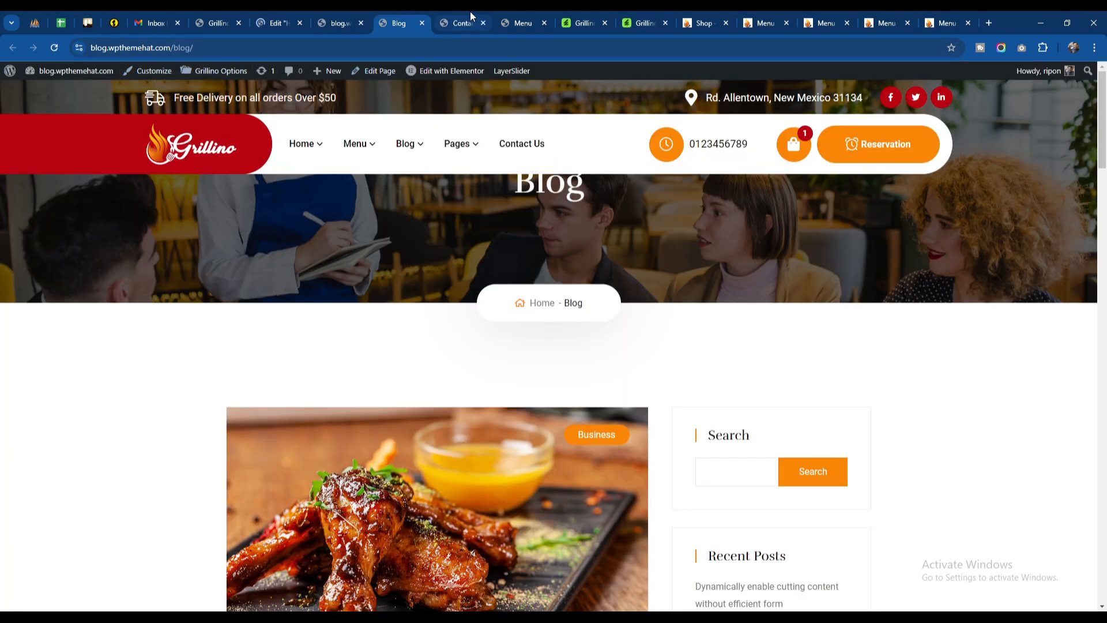
{"action": "left_click", "coordinate": [535, 25]}
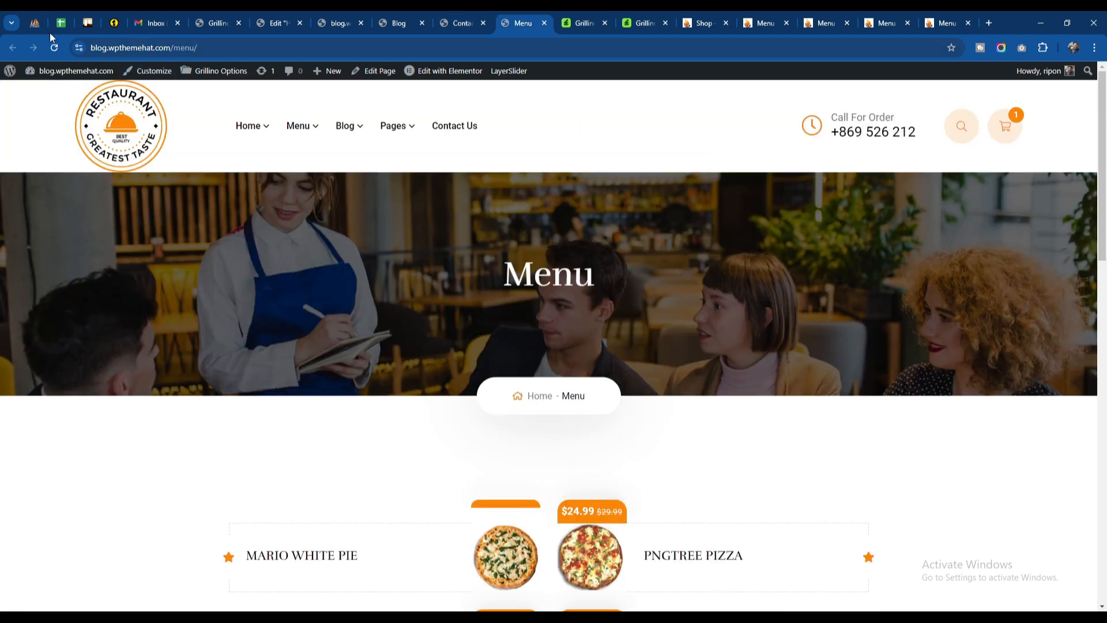
{"action": "left_click", "coordinate": [54, 48]}
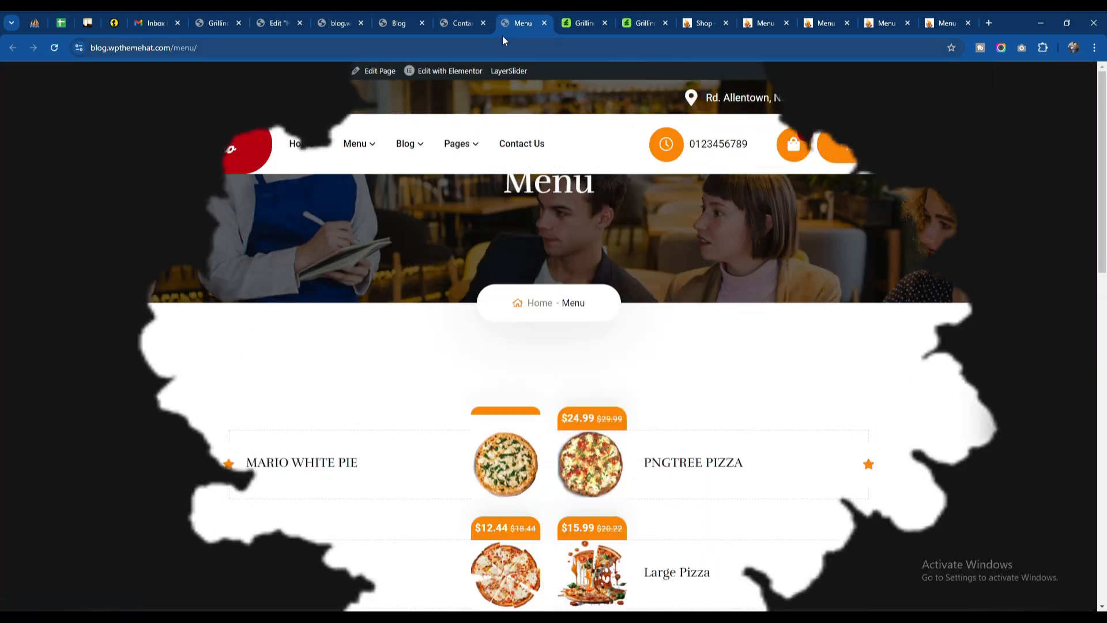
Step: Replace the main logo of the Header Four template's Header widget with about-notice1.png from the media library
{"action": "left_click", "coordinate": [276, 23]}
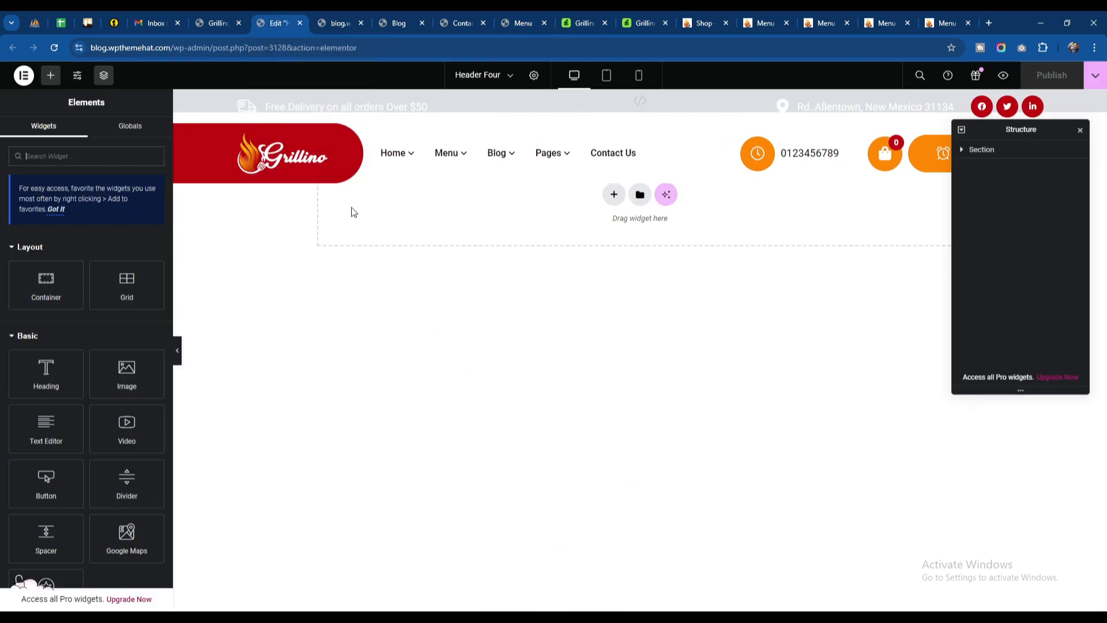
{"action": "left_click", "coordinate": [334, 147]}
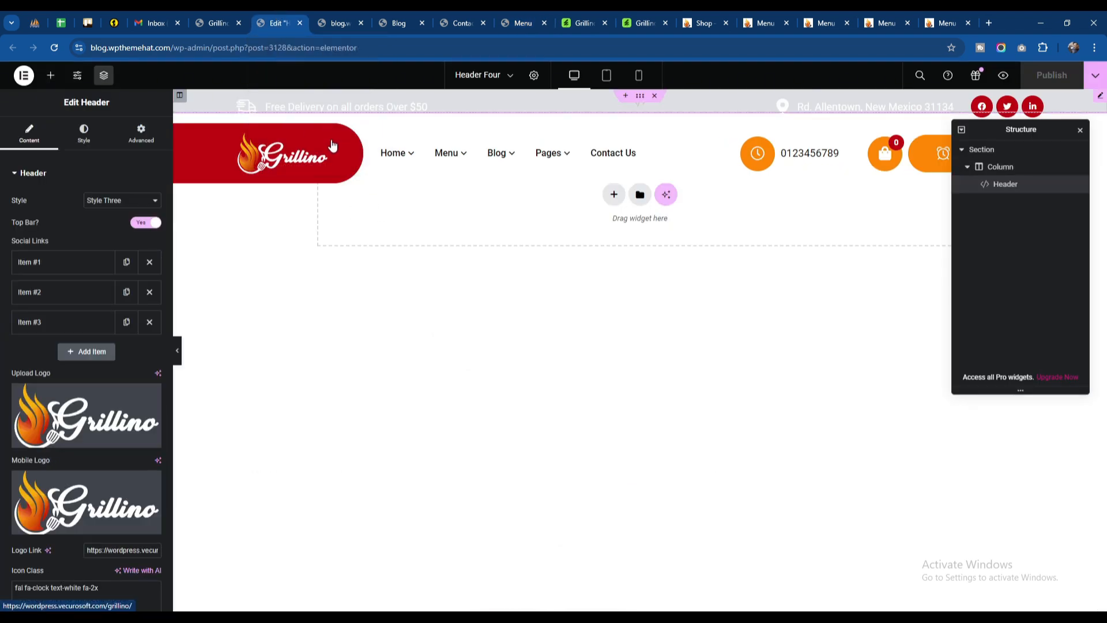
{"action": "left_click", "coordinate": [91, 423]}
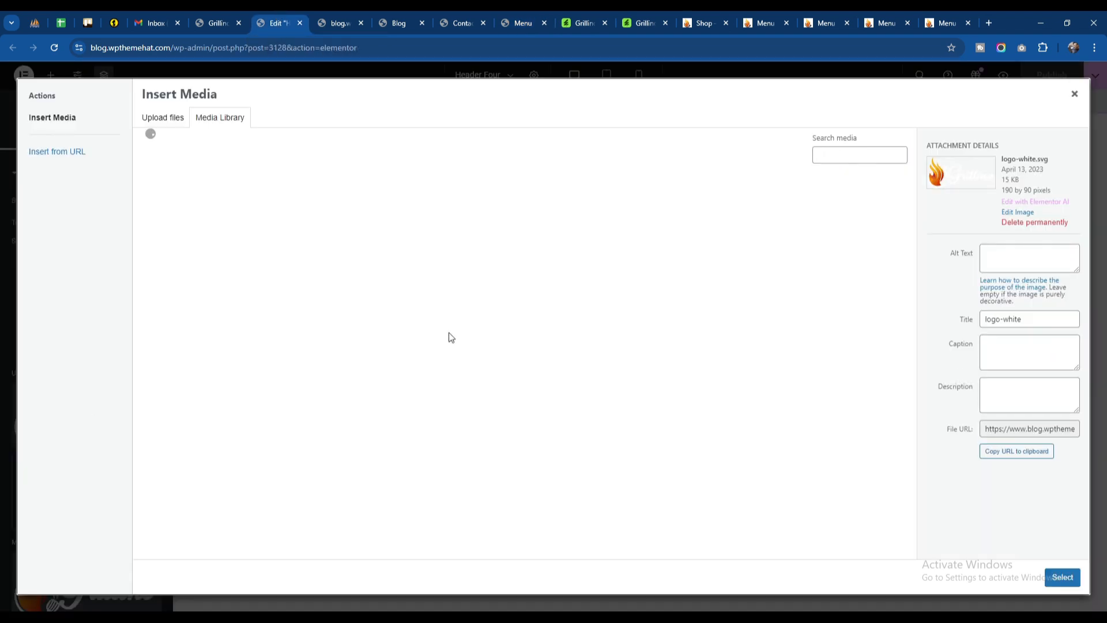
{"action": "scroll", "coordinate": [401, 343], "scroll_direction": "down", "scroll_amount": 5}
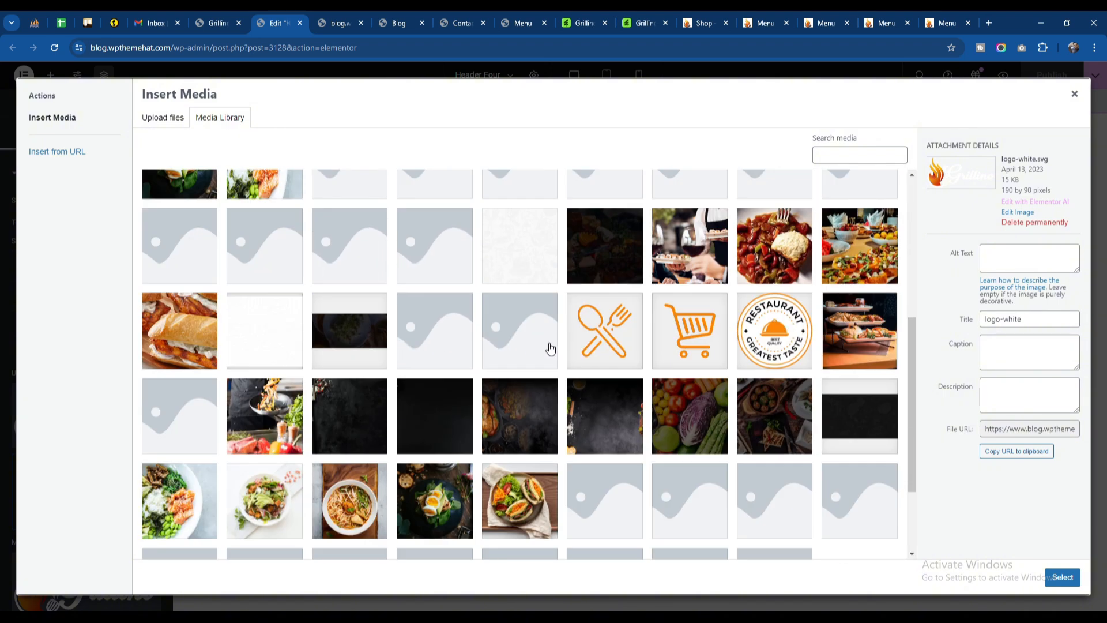
{"action": "left_click", "coordinate": [807, 327]}
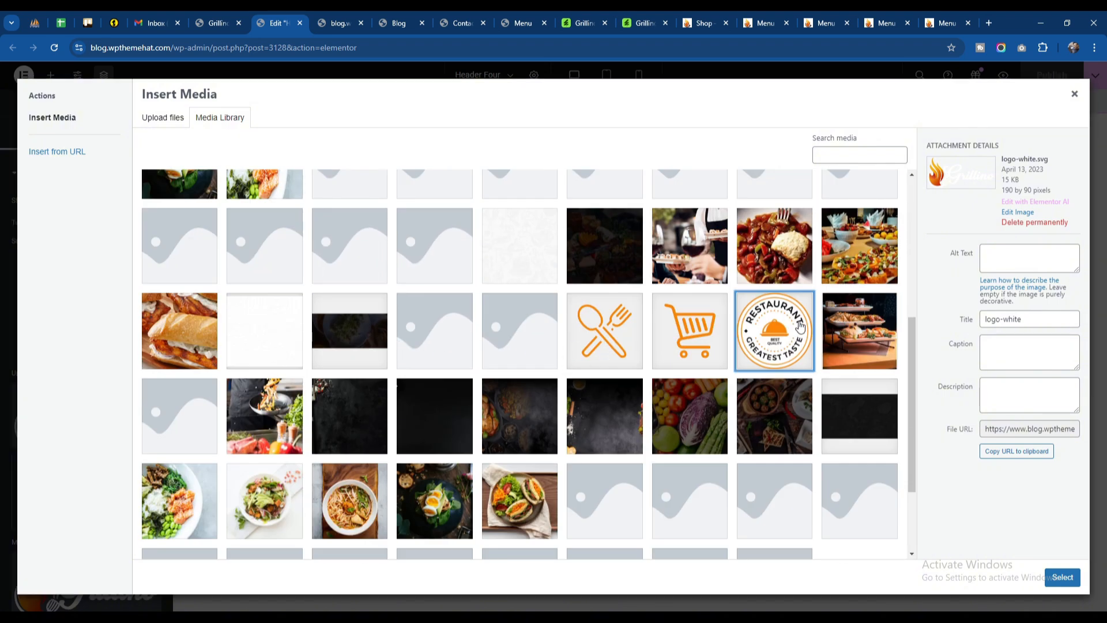
{"action": "left_click", "coordinate": [1063, 576]}
Step: Set the Header widget's mobile logo to about-notice1.png from the media library and publish the template
{"action": "scroll", "coordinate": [102, 447], "scroll_direction": "down", "scroll_amount": 3}
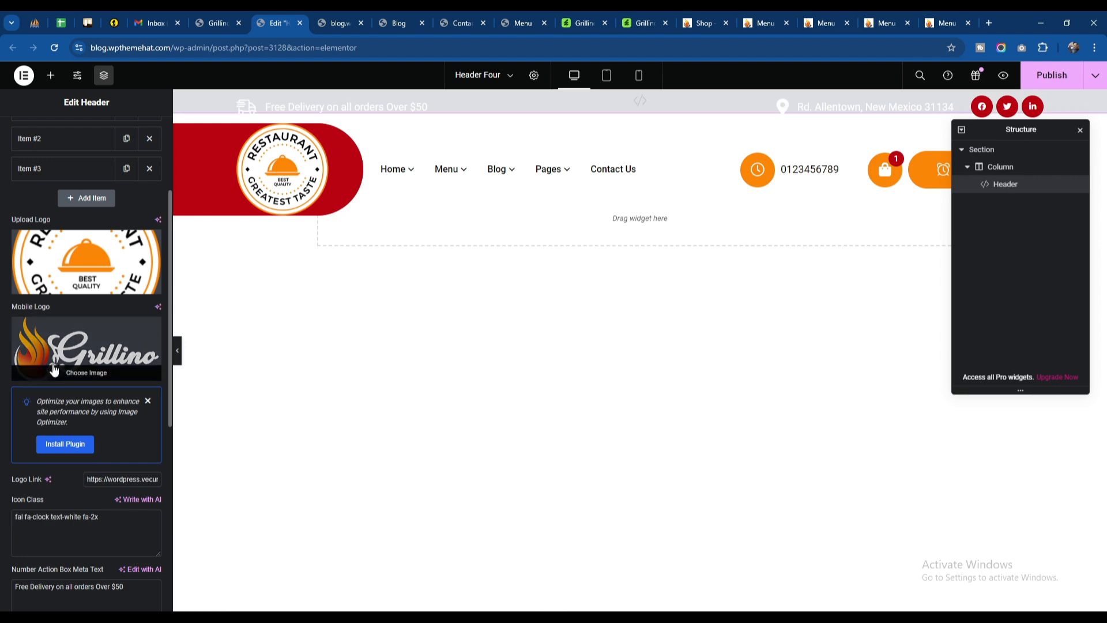
{"action": "left_click", "coordinate": [94, 341]}
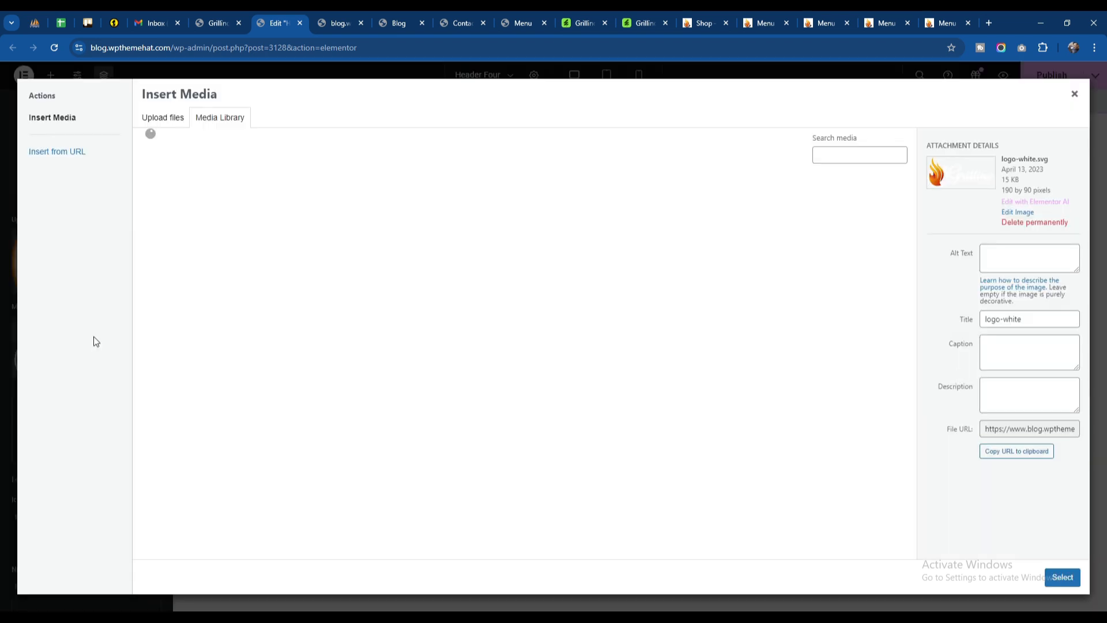
{"action": "scroll", "coordinate": [554, 464], "scroll_direction": "down", "scroll_amount": 5}
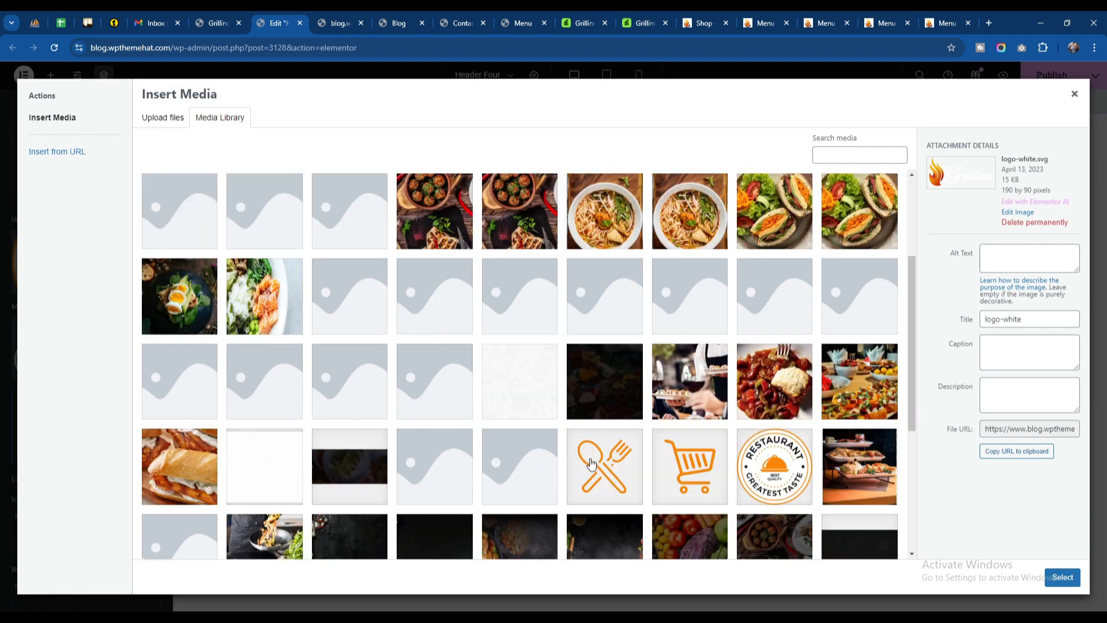
{"action": "left_click", "coordinate": [774, 330]}
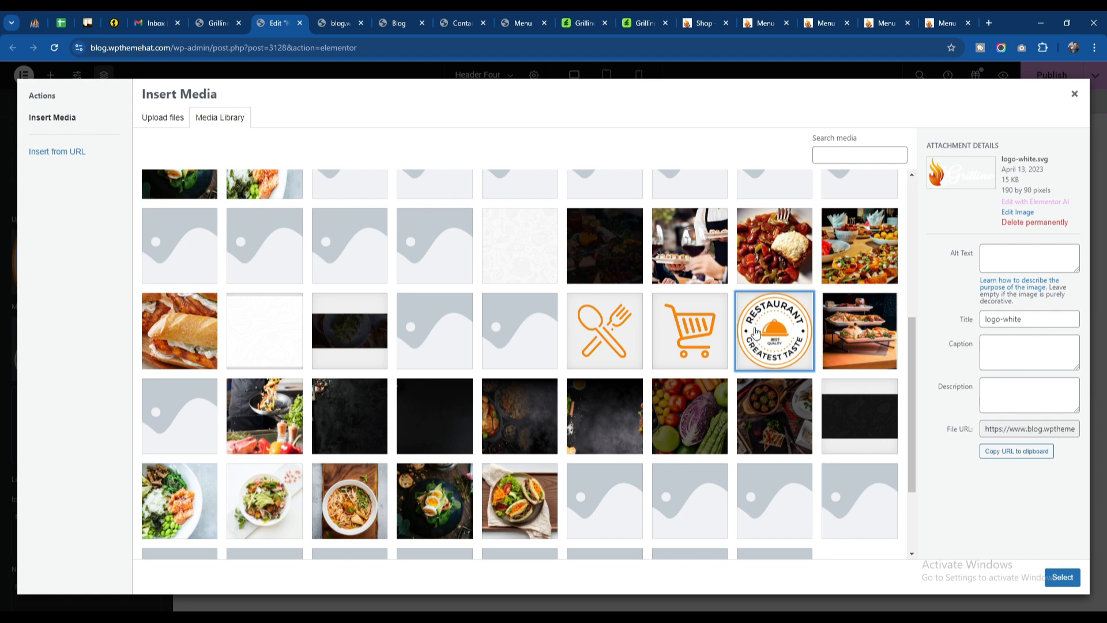
{"action": "left_click", "coordinate": [1059, 577]}
{"action": "left_click", "coordinate": [1047, 80]}
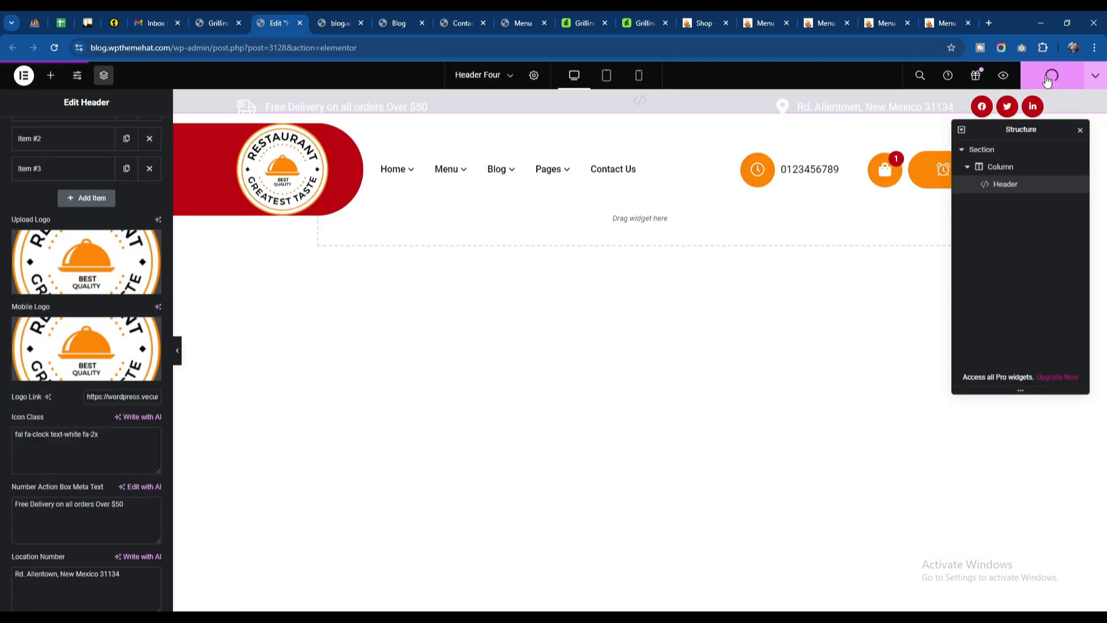
Step: Check the published header's logo on the Blog, Contact Us and Menu pages
{"action": "left_click", "coordinate": [420, 13]}
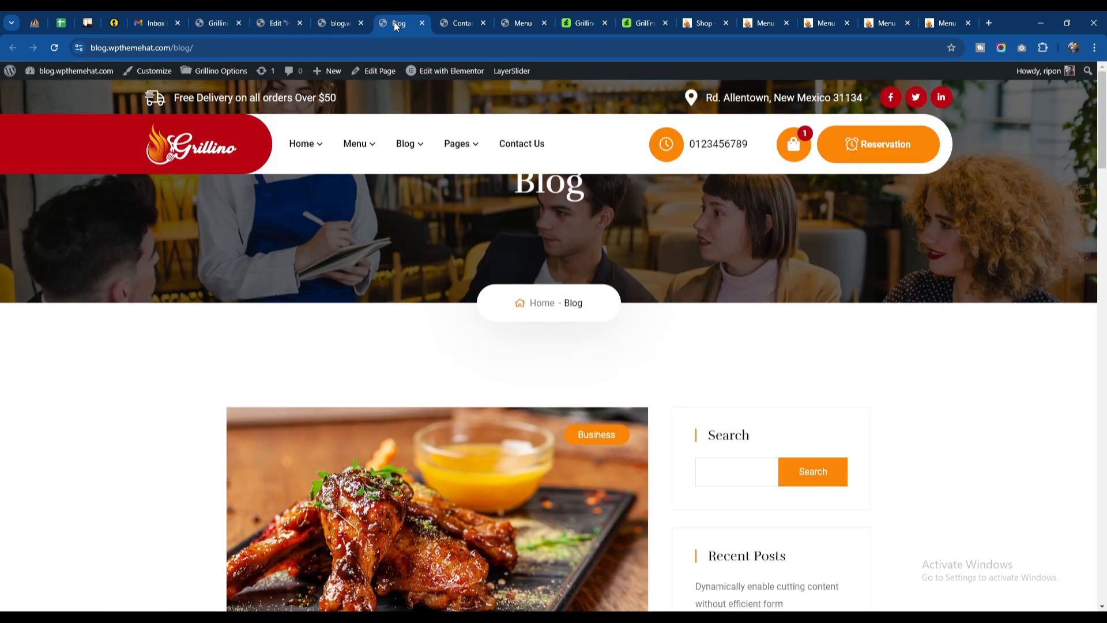
{"action": "left_click", "coordinate": [459, 15]}
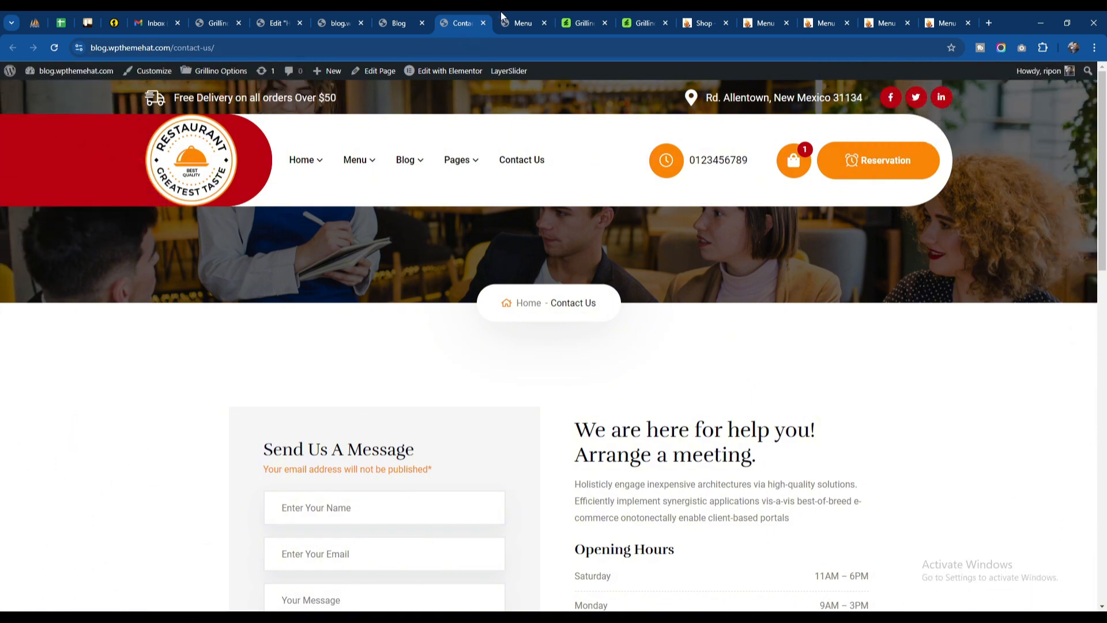
{"action": "left_click", "coordinate": [502, 17]}
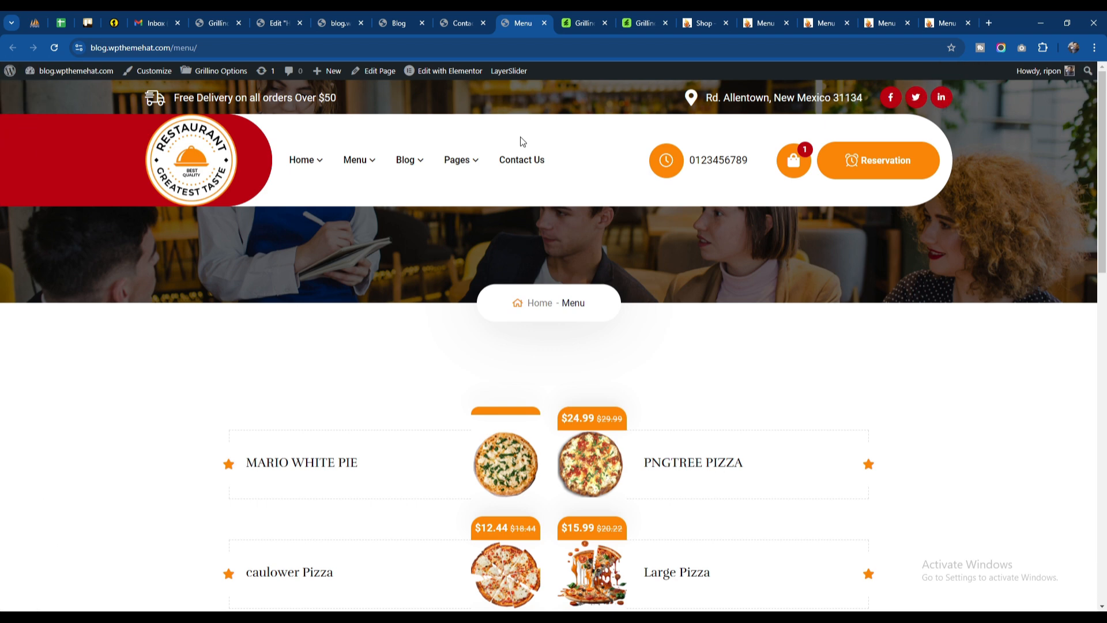
Step: Examine the footer type and footer template selection in the Footer settings of Grillino Options
{"action": "left_click", "coordinate": [217, 18]}
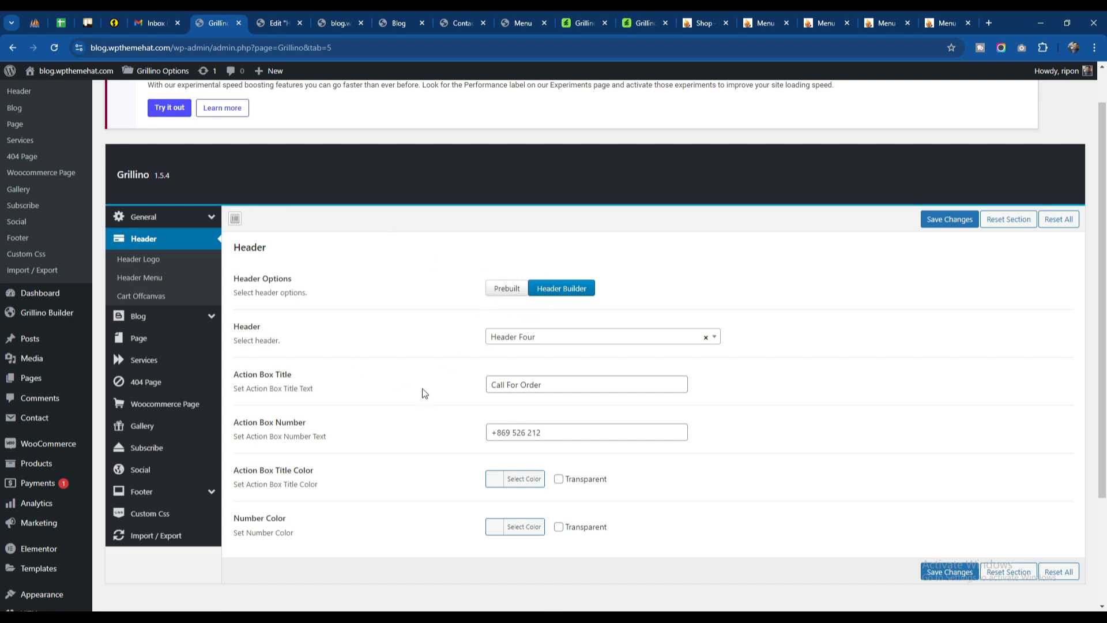
{"action": "left_click", "coordinate": [153, 492]}
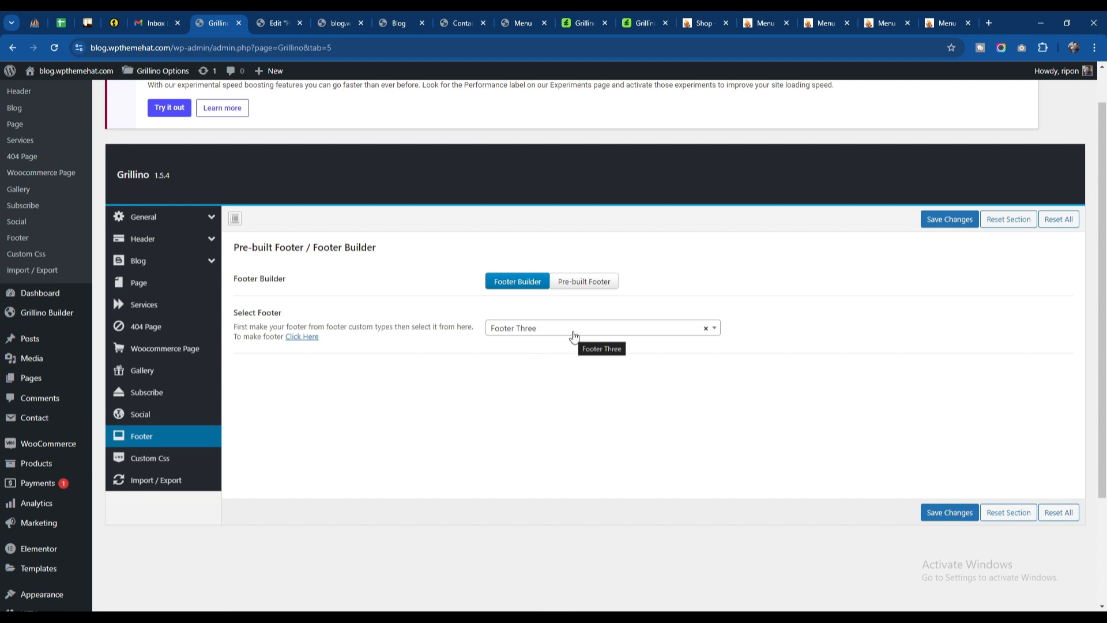
{"action": "scroll", "coordinate": [574, 336], "scroll_direction": "up", "scroll_amount": 1}
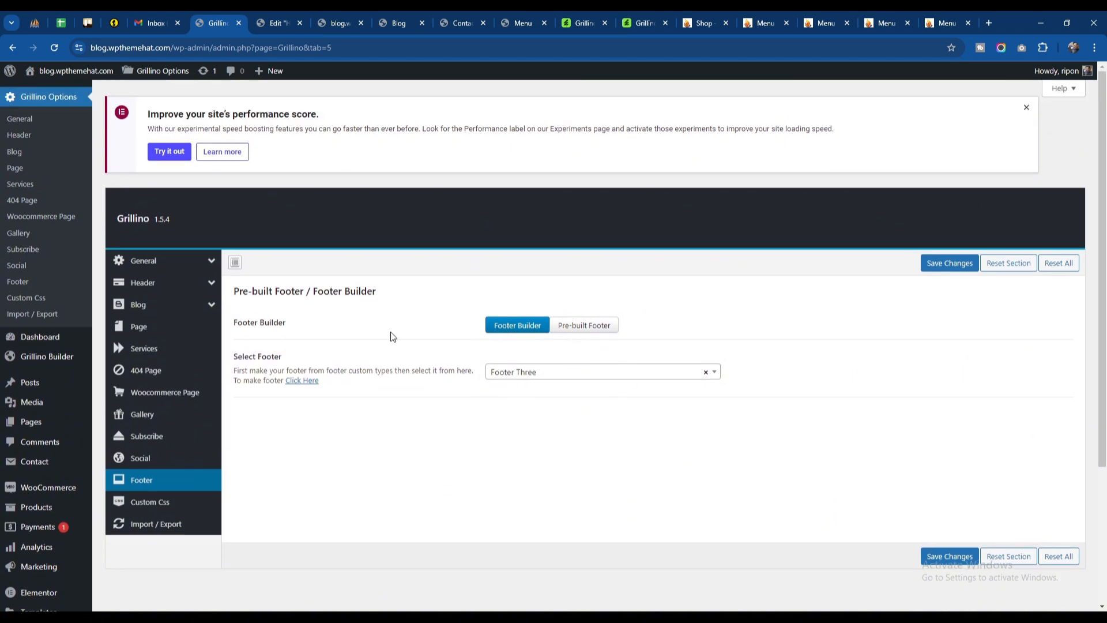
{"action": "mouse_move", "coordinate": [52, 362]}
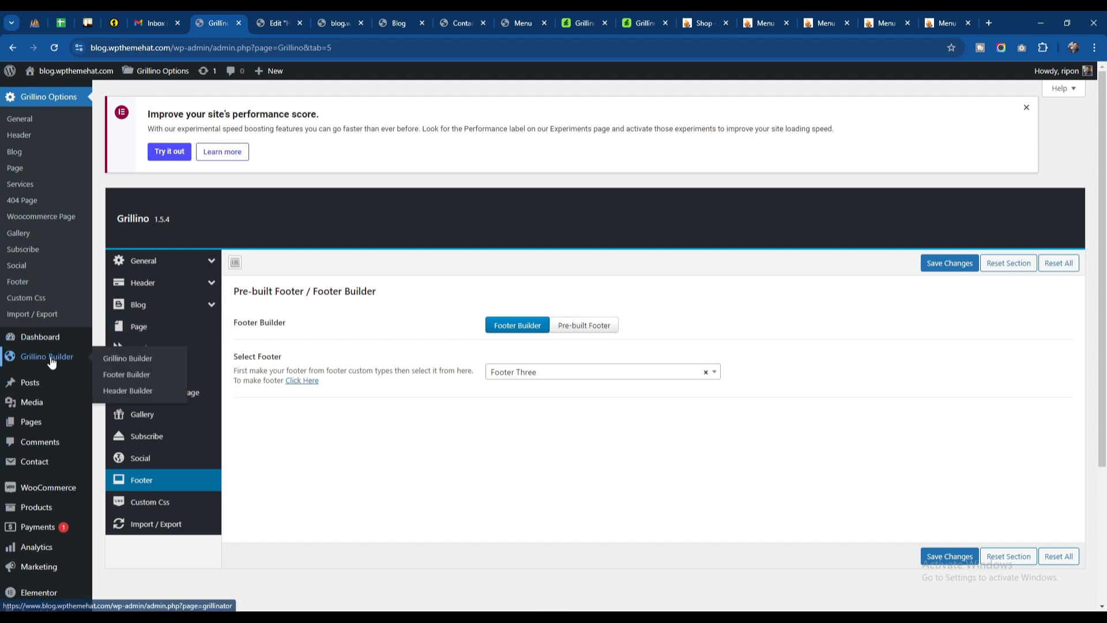
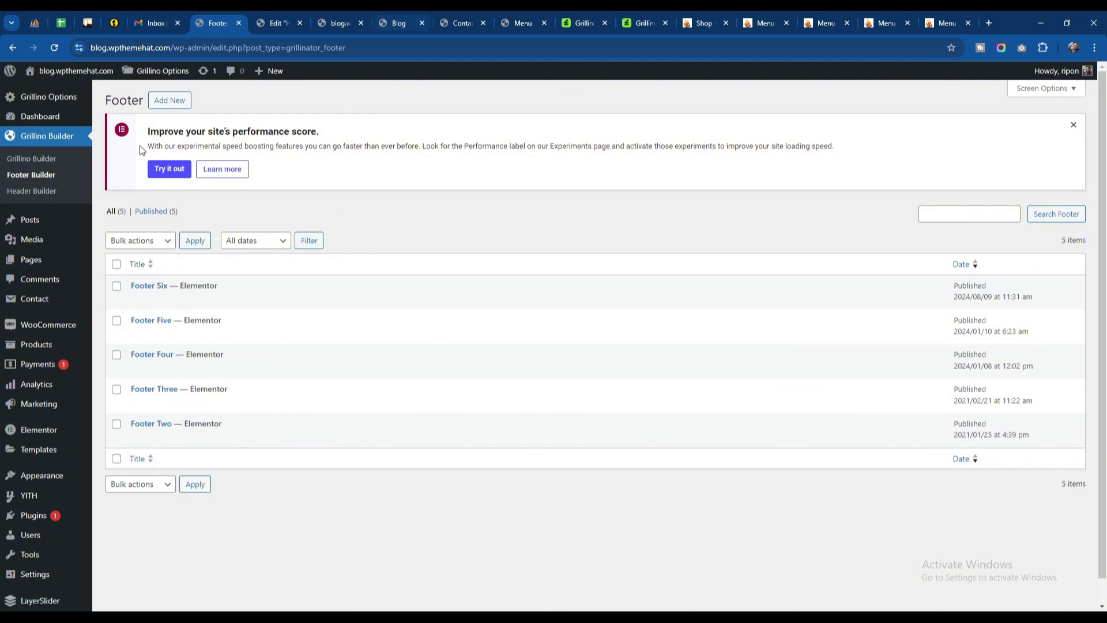
Step: Review the current header on the Blog, Contact Us and Menu pages, returning to Grillino Options
{"action": "mouse_move", "coordinate": [86, 99]}
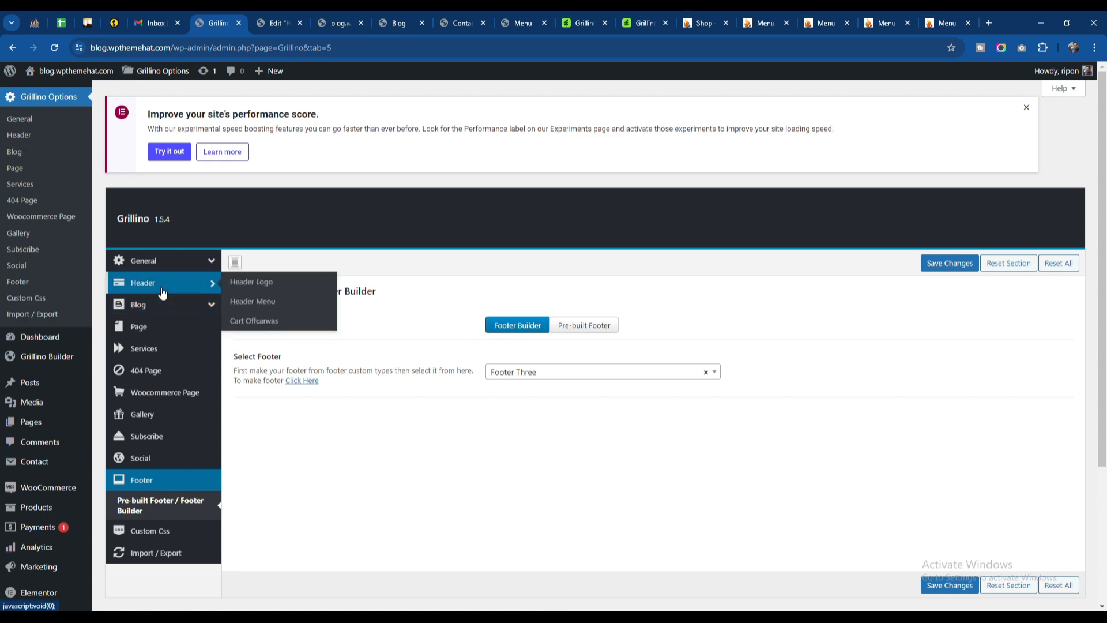
{"action": "left_click", "coordinate": [398, 23]}
{"action": "left_click", "coordinate": [459, 23]}
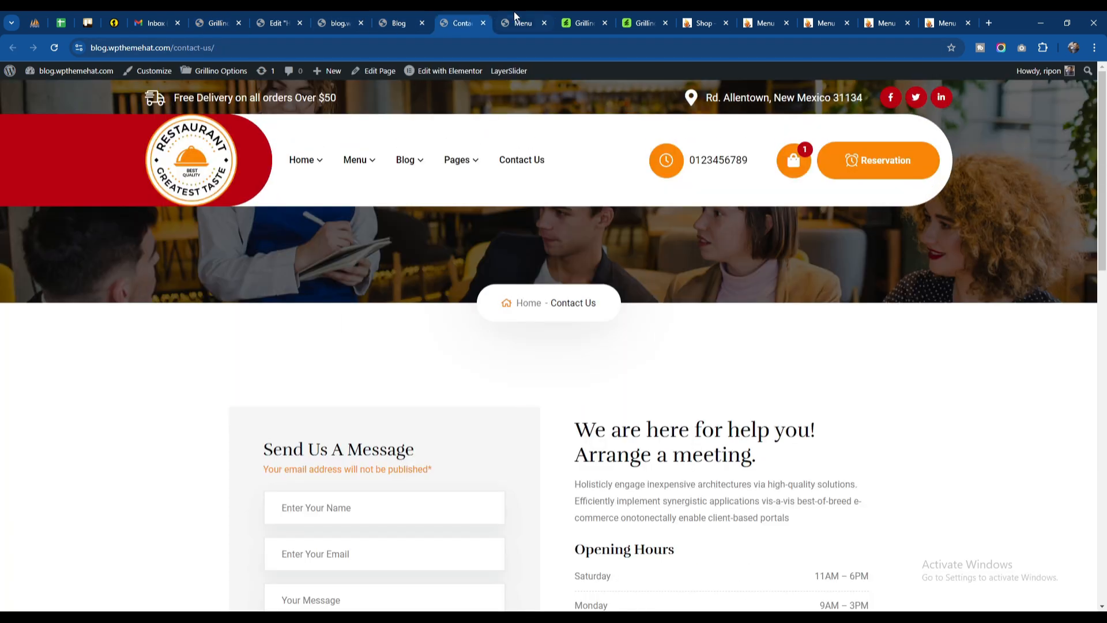
{"action": "left_click", "coordinate": [519, 23]}
{"action": "left_click", "coordinate": [206, 20]}
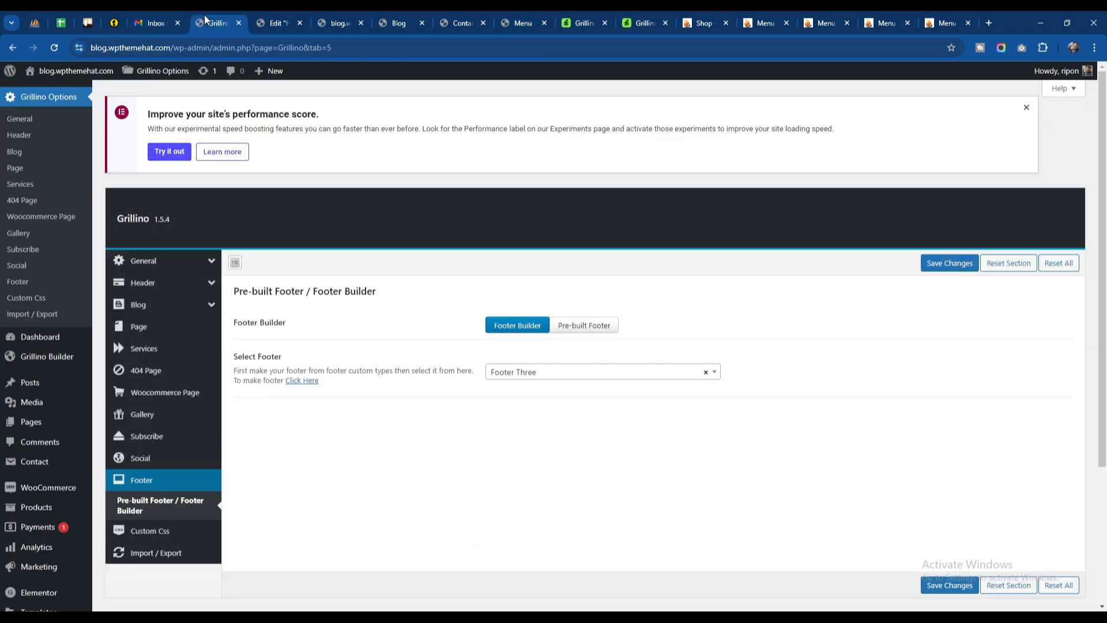
Step: Set Header Options to Prebuilt in the Header settings of Grillino Options and save the changes
{"action": "left_click", "coordinate": [141, 282]}
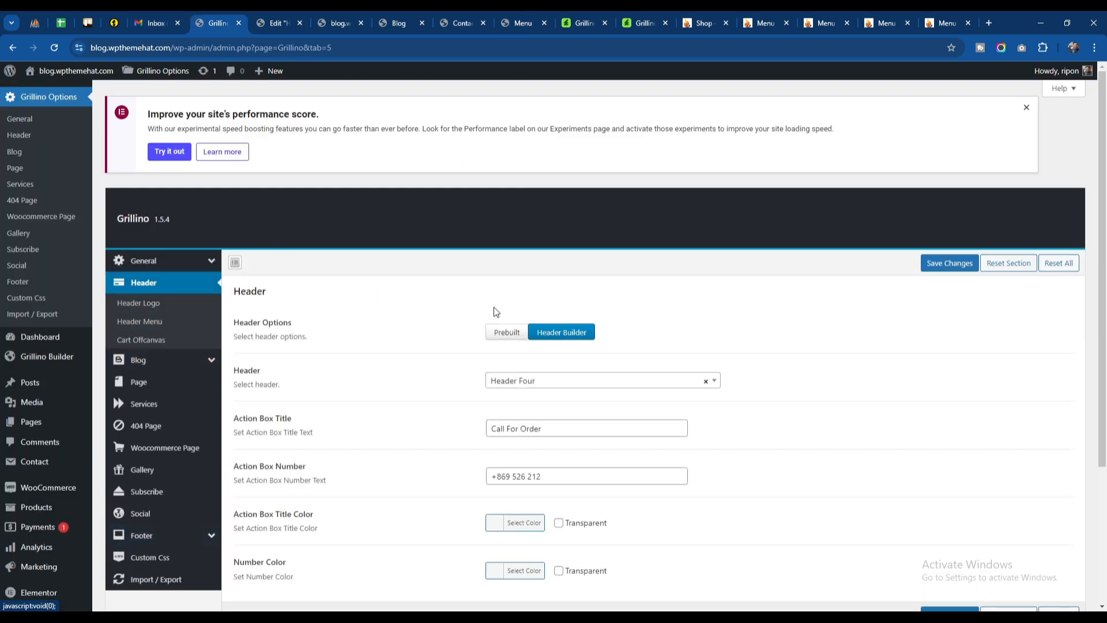
{"action": "left_click", "coordinate": [507, 332]}
{"action": "scroll", "coordinate": [426, 404], "scroll_direction": "down", "scroll_amount": 3}
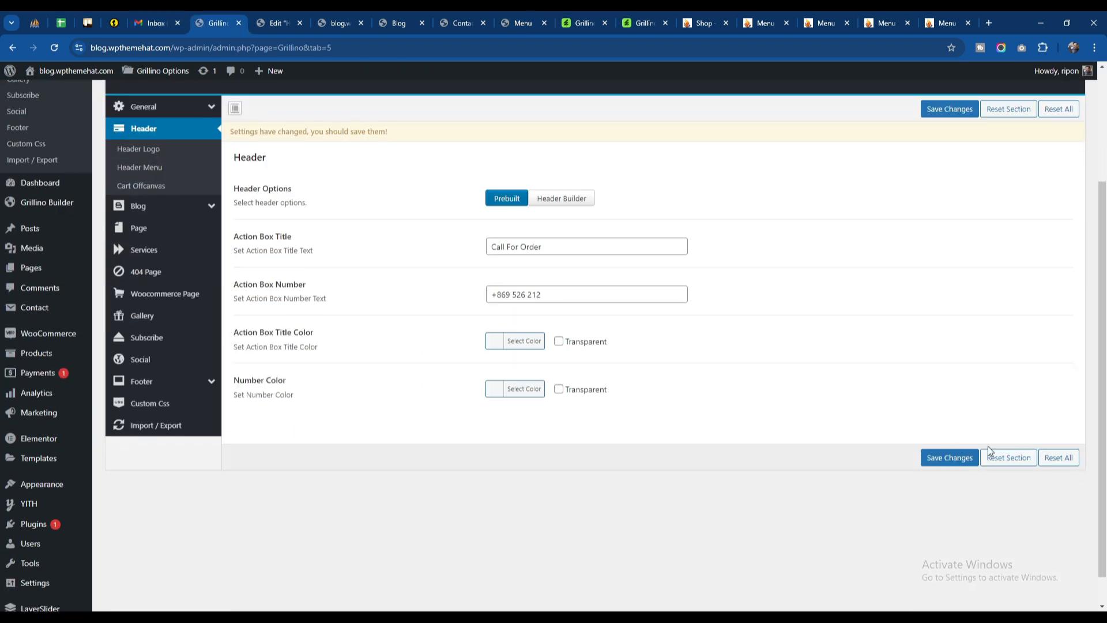
{"action": "left_click", "coordinate": [953, 458]}
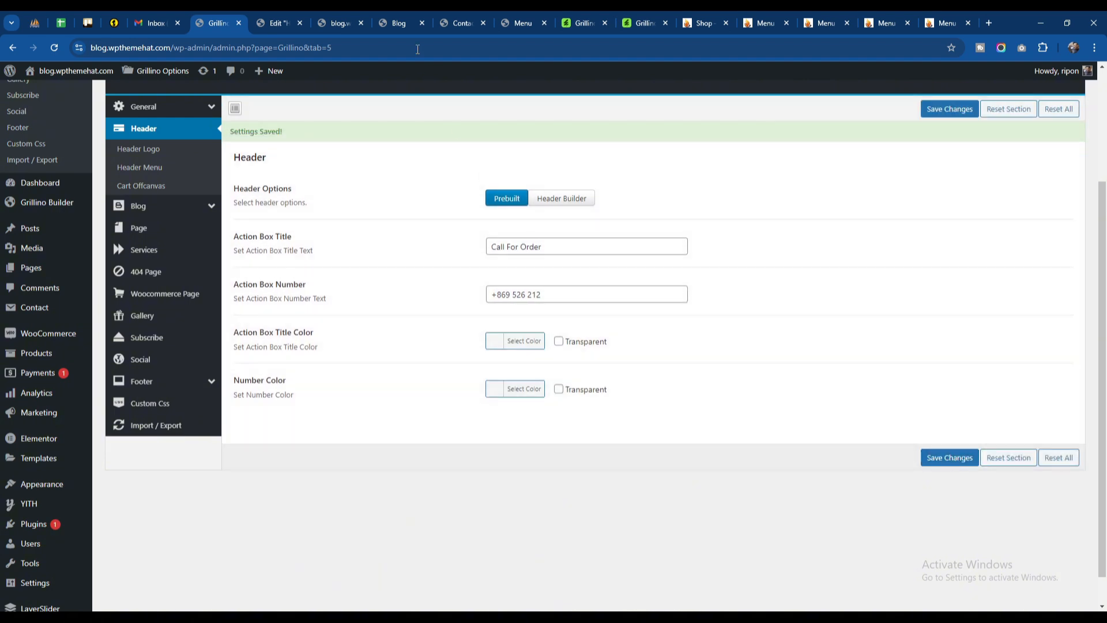
Step: Reload the Blog, Contact Us and Menu pages and check their header
{"action": "left_click", "coordinate": [398, 23]}
{"action": "left_click", "coordinate": [54, 47]}
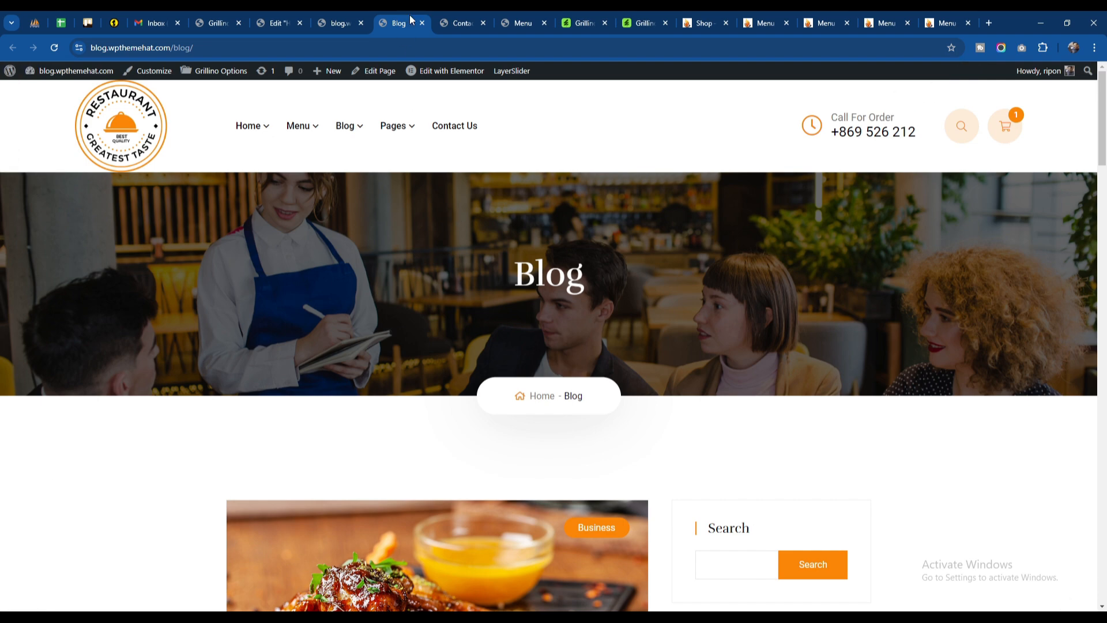
{"action": "left_click", "coordinate": [461, 22]}
{"action": "left_click", "coordinate": [54, 48]}
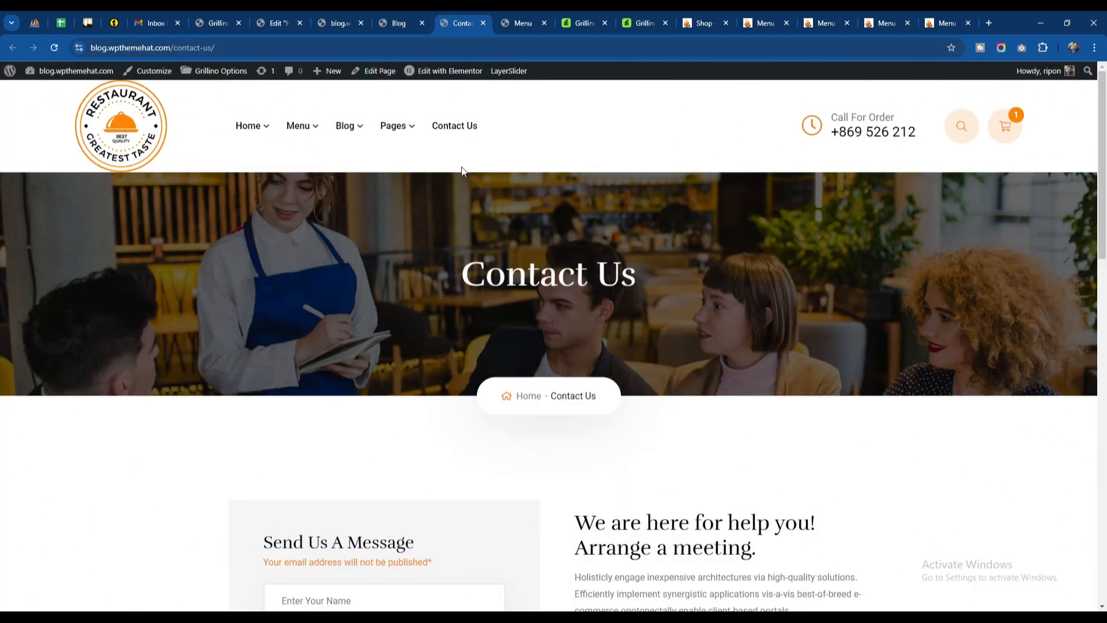
{"action": "left_click", "coordinate": [531, 22]}
{"action": "left_click", "coordinate": [55, 47]}
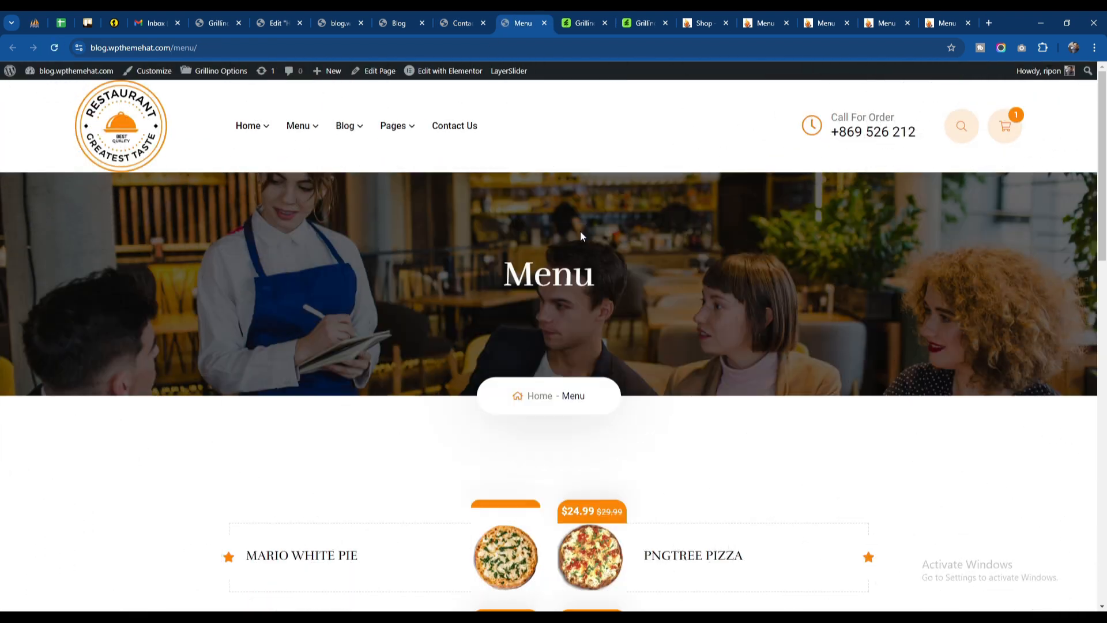
{"action": "scroll", "coordinate": [581, 230], "scroll_direction": "down", "scroll_amount": 8}
{"action": "scroll", "coordinate": [580, 231], "scroll_direction": "up", "scroll_amount": 8}
Step: Open the home page's Header Three template for Elementor editing in a separate browser tab
{"action": "left_click", "coordinate": [345, 23]}
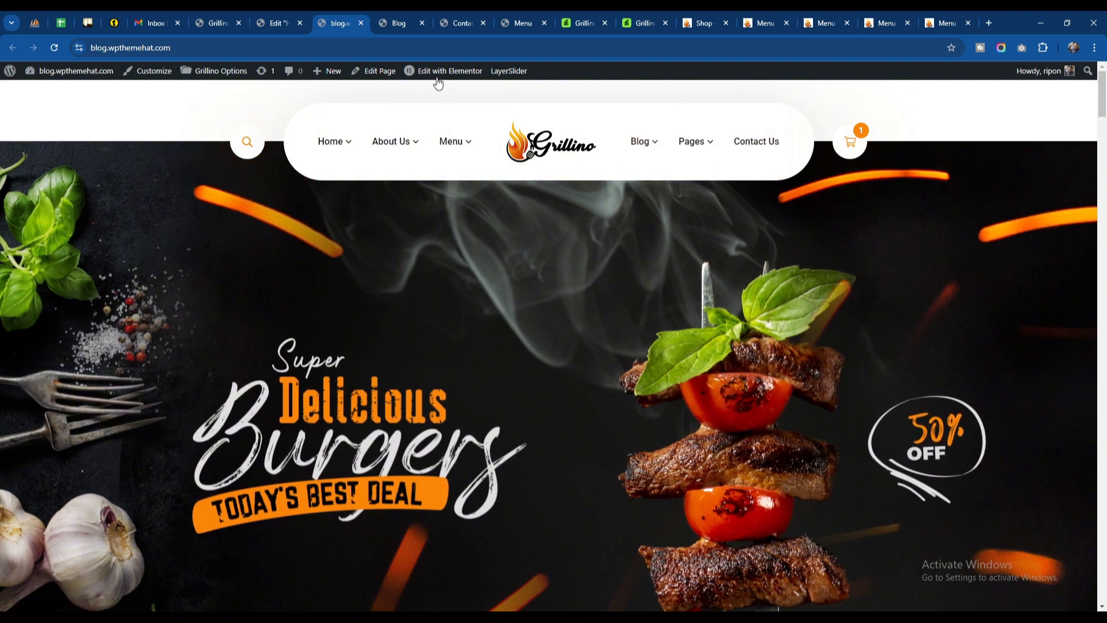
{"action": "mouse_move", "coordinate": [440, 78]}
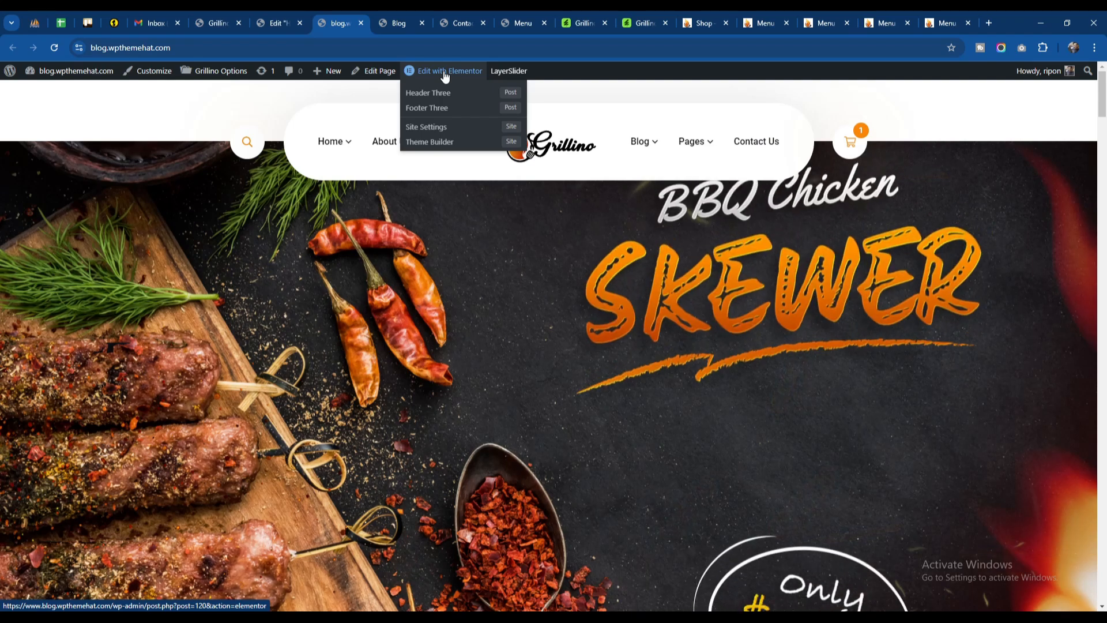
{"action": "right_click", "coordinate": [436, 92]}
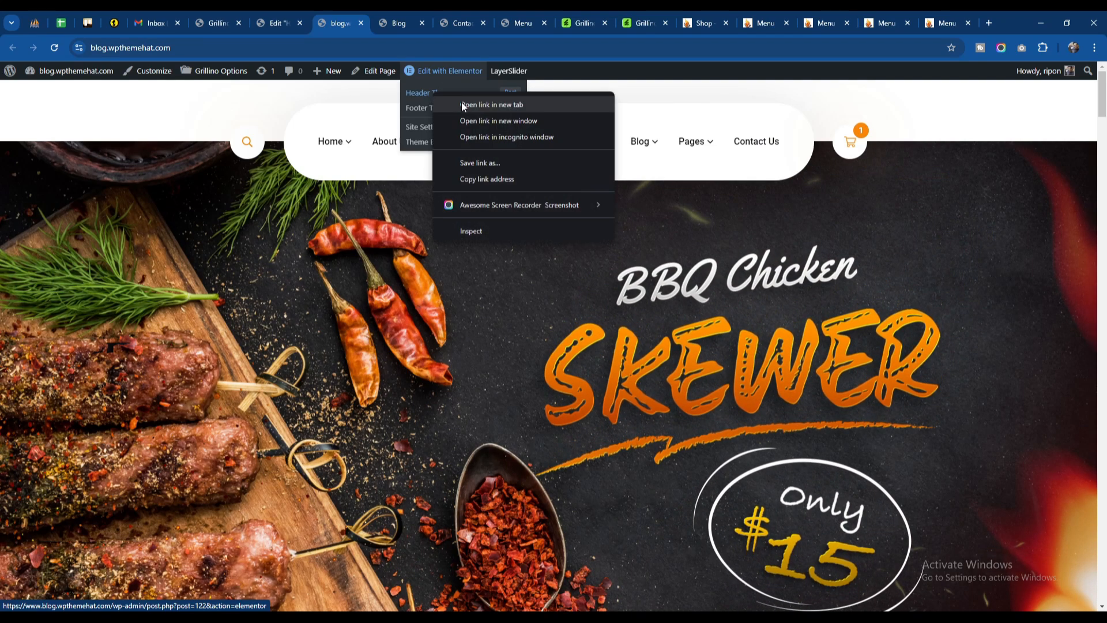
{"action": "left_click", "coordinate": [461, 105]}
{"action": "left_click_drag", "start_coordinate": [403, 22], "coordinate": [365, 12]}
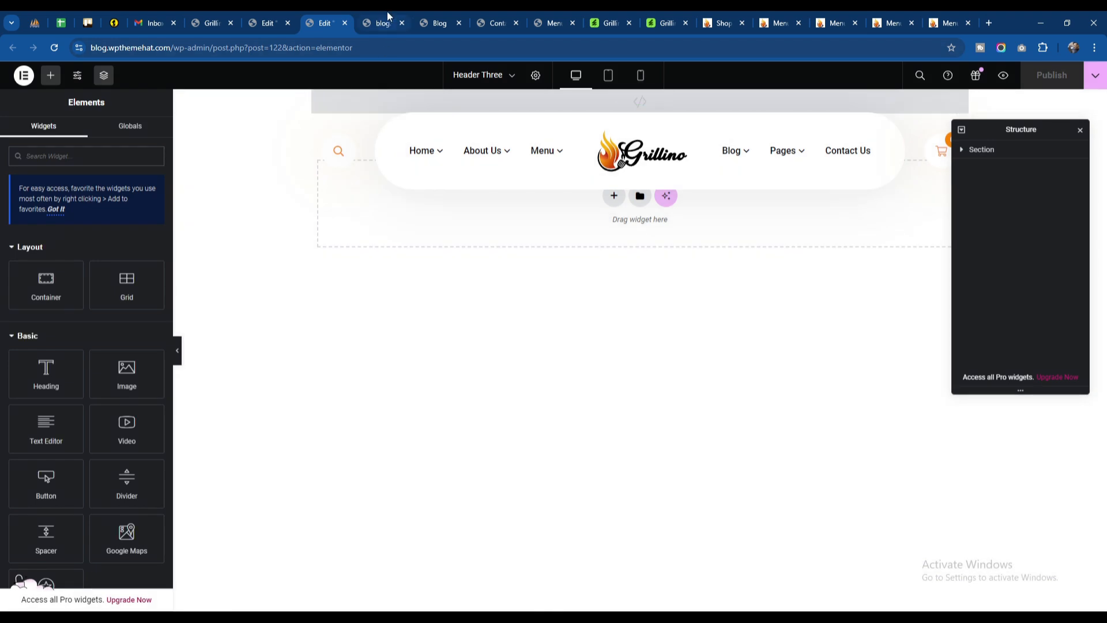
{"action": "left_click", "coordinate": [386, 20]}
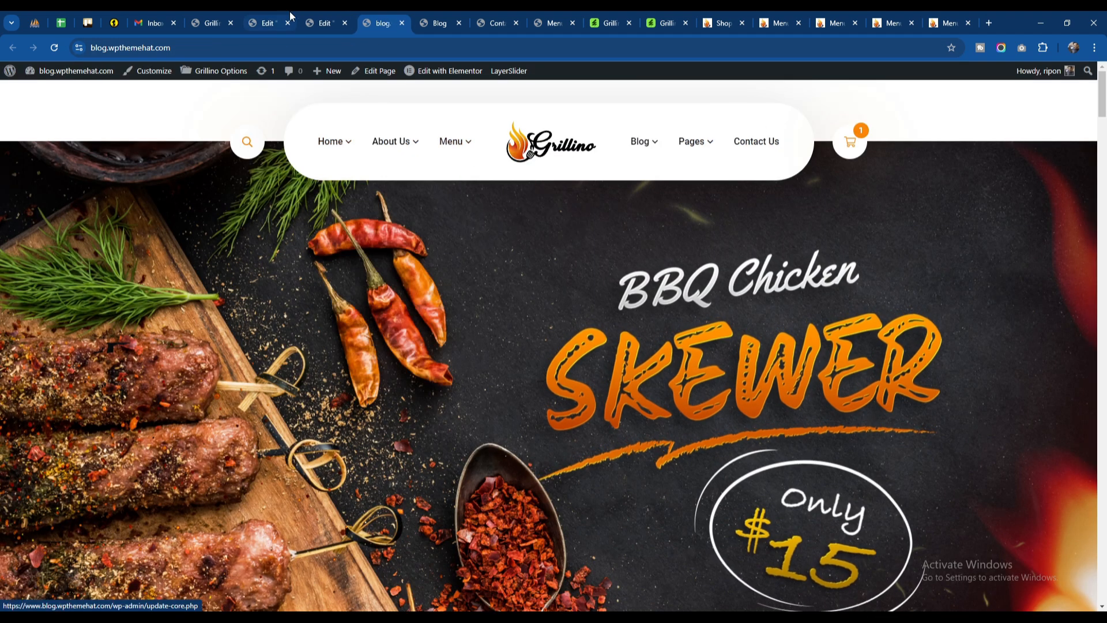
{"action": "left_click", "coordinate": [324, 21]}
Step: Select the Header widget in the Header Three template and examine its style and menu choices
{"action": "left_click", "coordinate": [570, 150]}
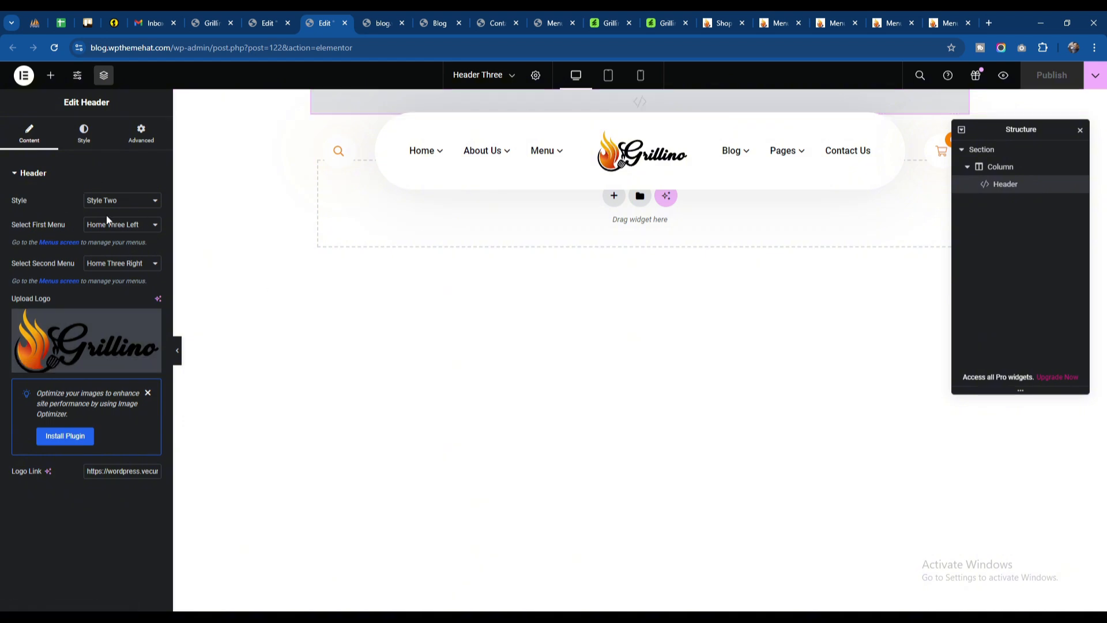
{"action": "left_click", "coordinate": [127, 201]}
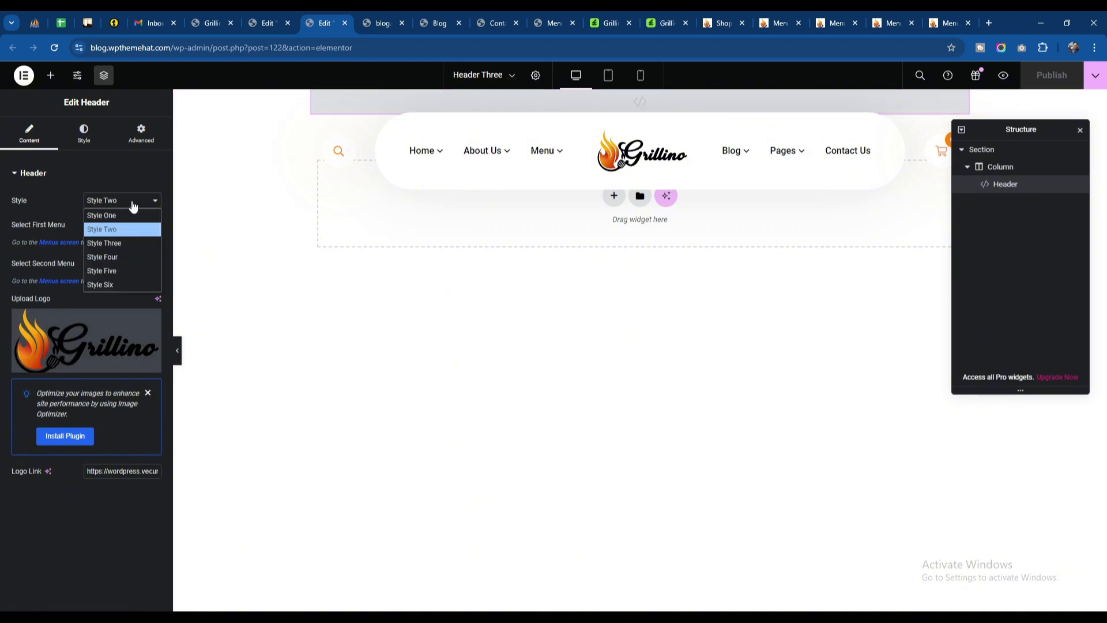
{"action": "left_click", "coordinate": [133, 206]}
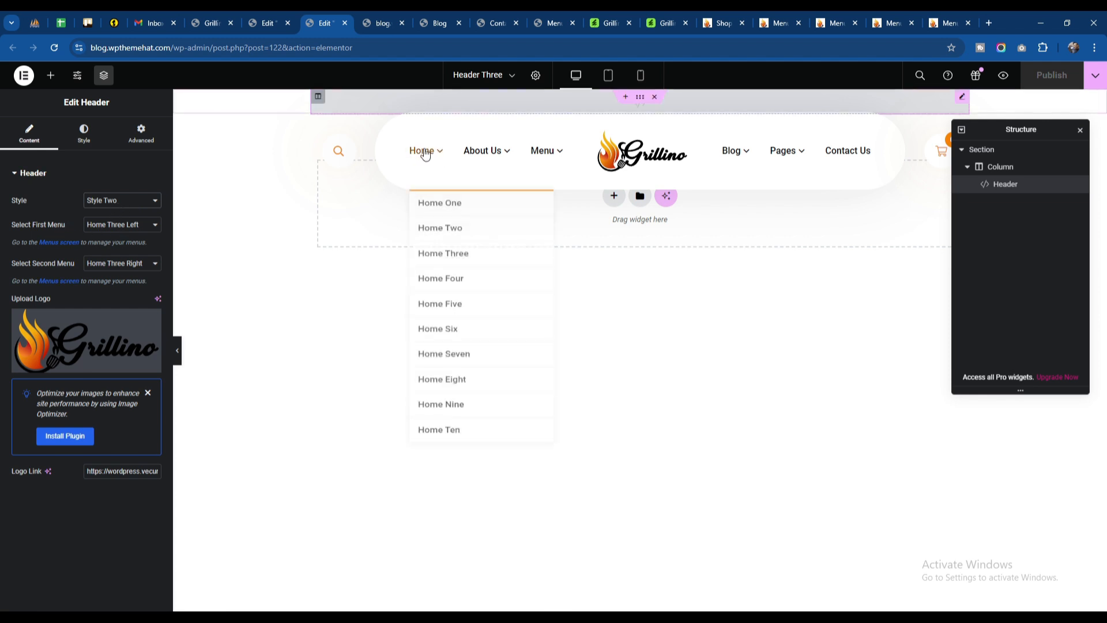
{"action": "left_click", "coordinate": [120, 263]}
{"action": "left_click", "coordinate": [109, 264]}
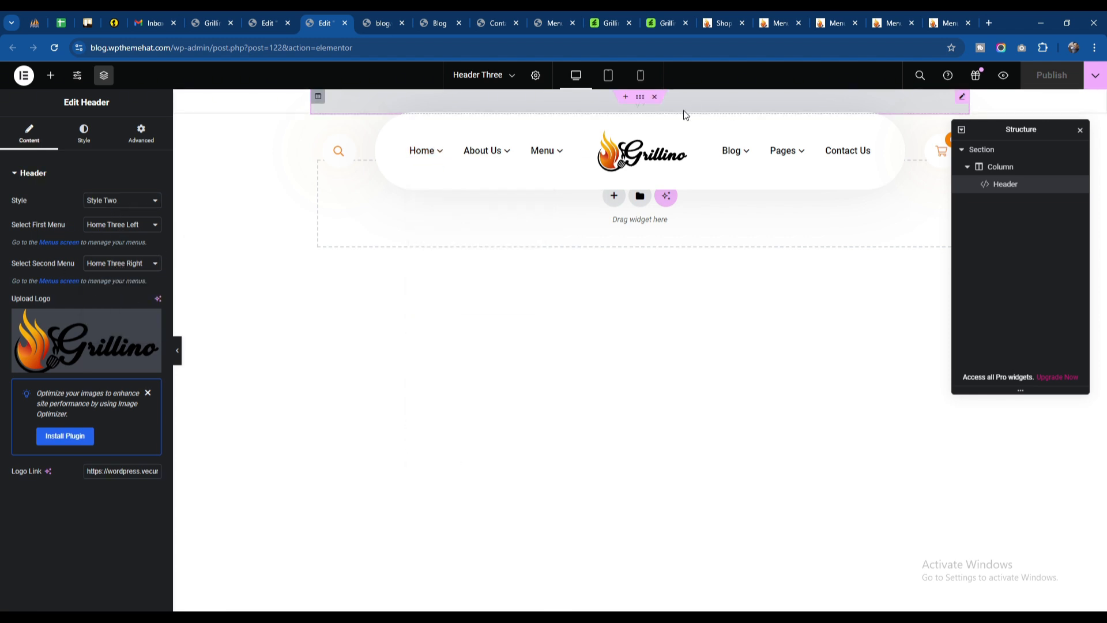
Step: Try Style One on the Header widget, and restore Style Two
{"action": "left_click", "coordinate": [121, 201]}
{"action": "left_click", "coordinate": [120, 215]}
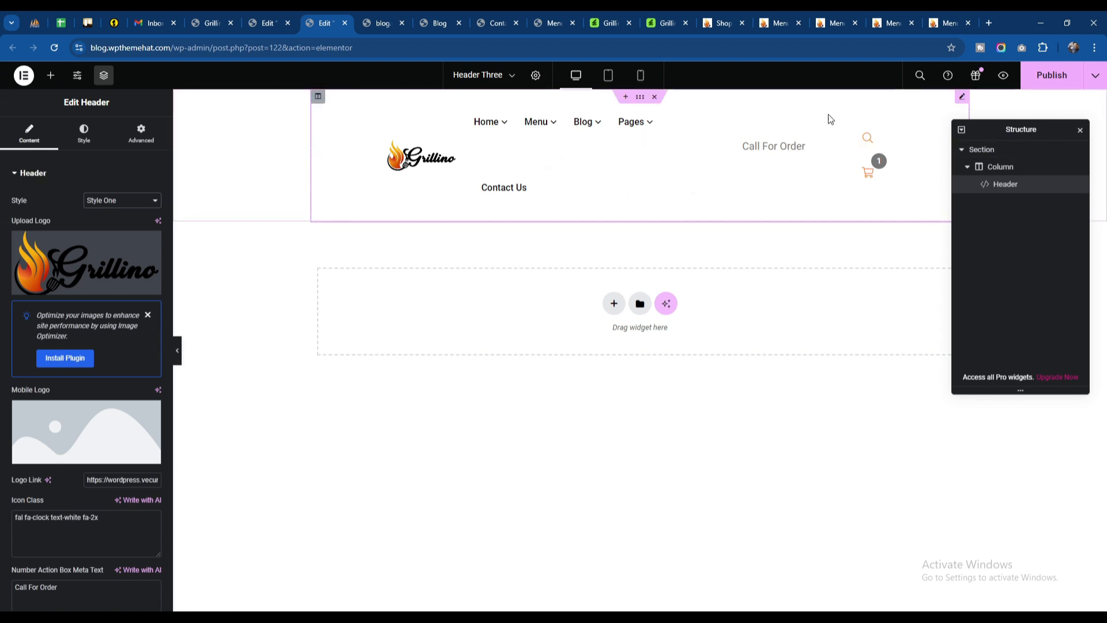
{"action": "left_click", "coordinate": [122, 200]}
{"action": "left_click", "coordinate": [115, 227]}
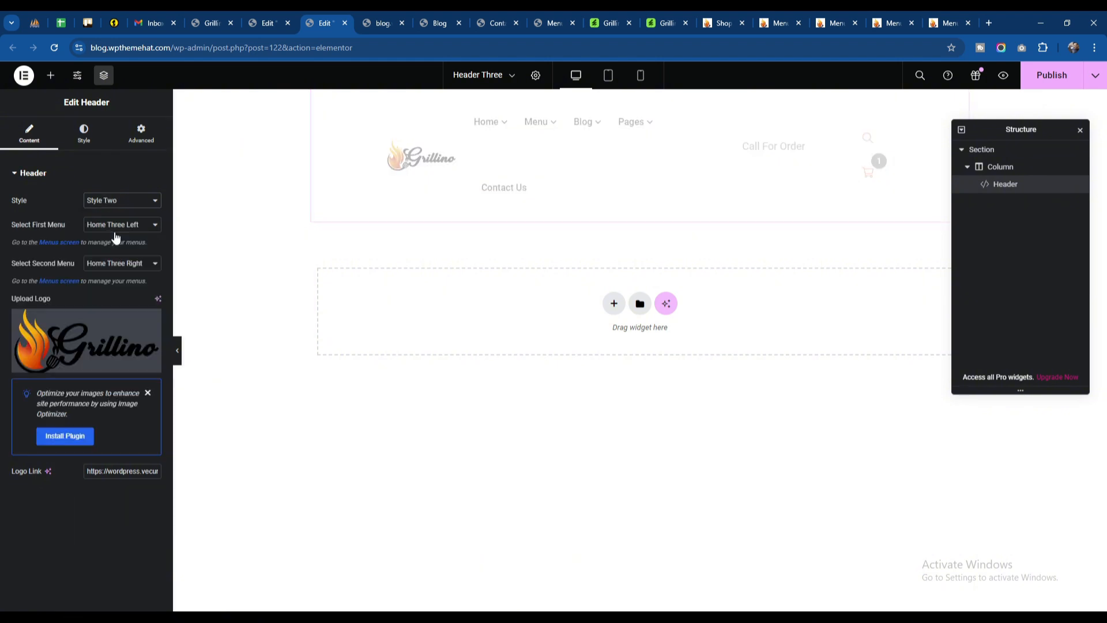
Step: Replace the Header widget's logo with the round Restaurant Greatest Taste image from the media library and publish the template
{"action": "left_click", "coordinate": [91, 329]}
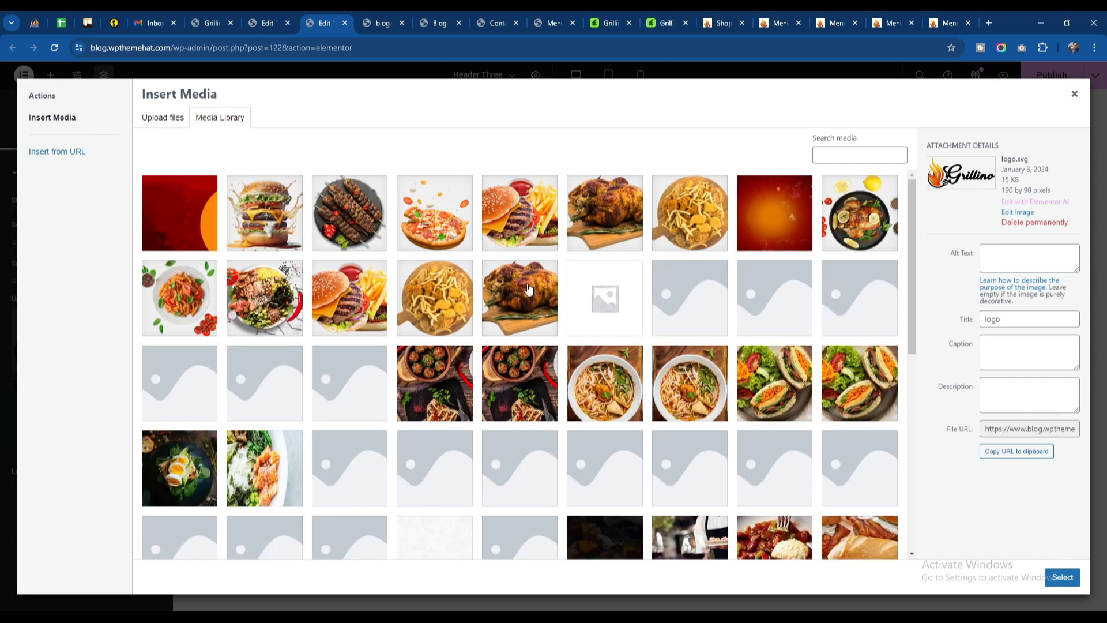
{"action": "scroll", "coordinate": [507, 323], "scroll_direction": "down", "scroll_amount": 8}
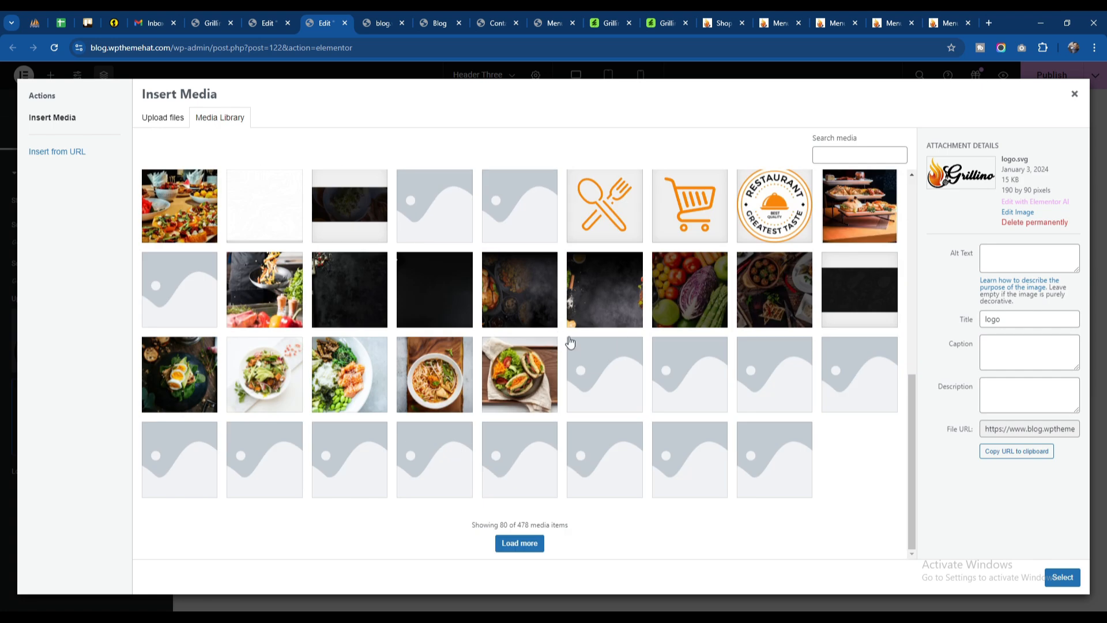
{"action": "left_click", "coordinate": [1061, 577]}
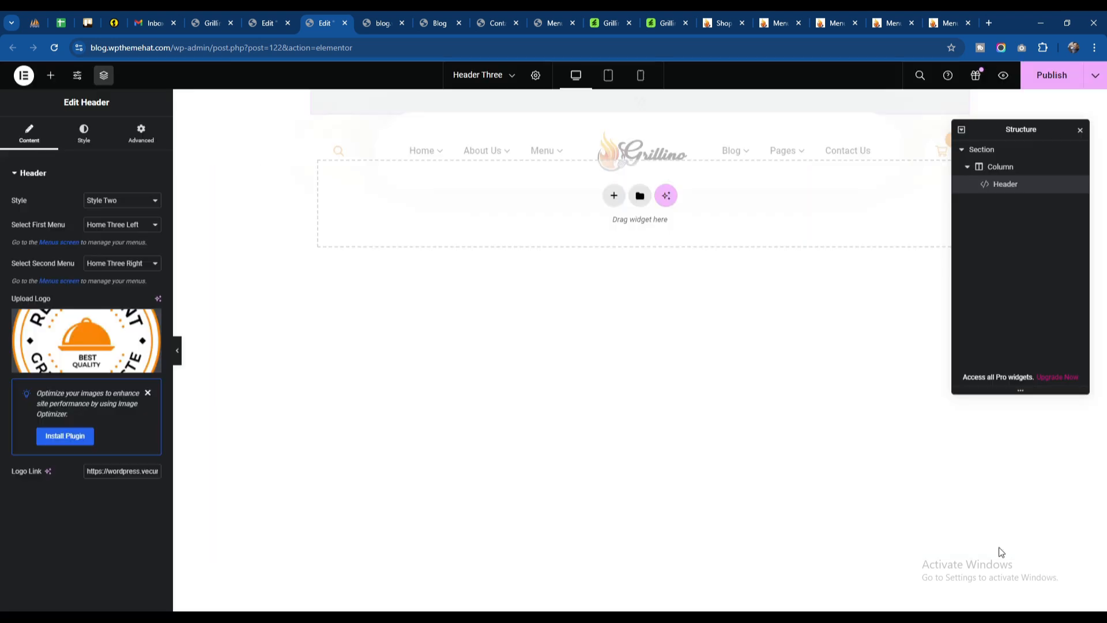
{"action": "left_click", "coordinate": [1048, 86]}
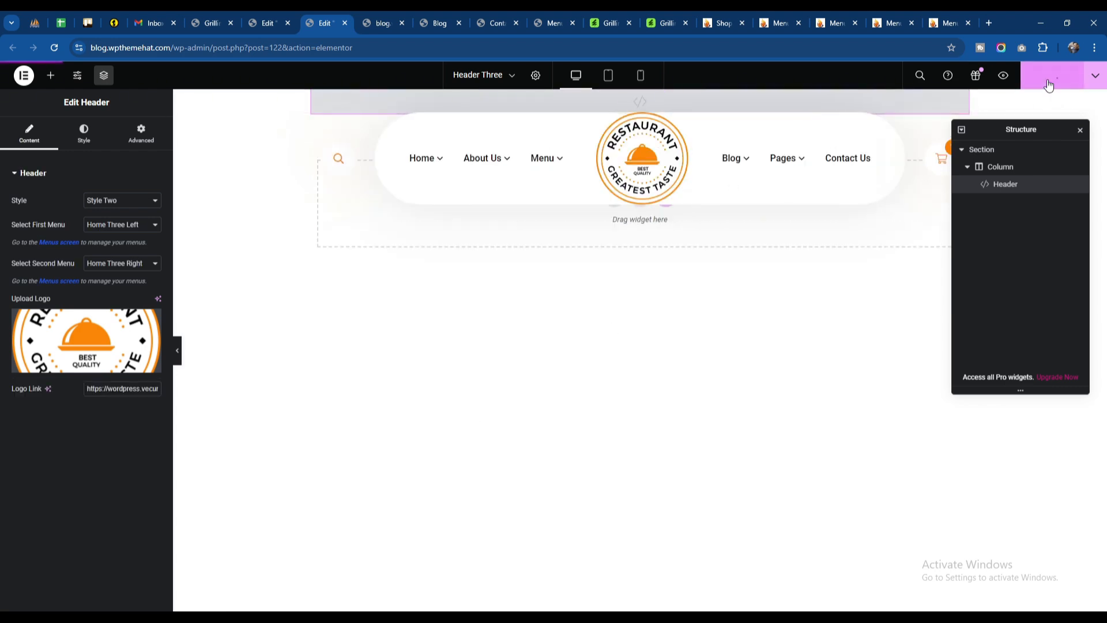
Step: Check the Header Three logo on the reloaded home page and in the template's tablet preview
{"action": "left_click", "coordinate": [382, 22]}
{"action": "left_click", "coordinate": [55, 49]}
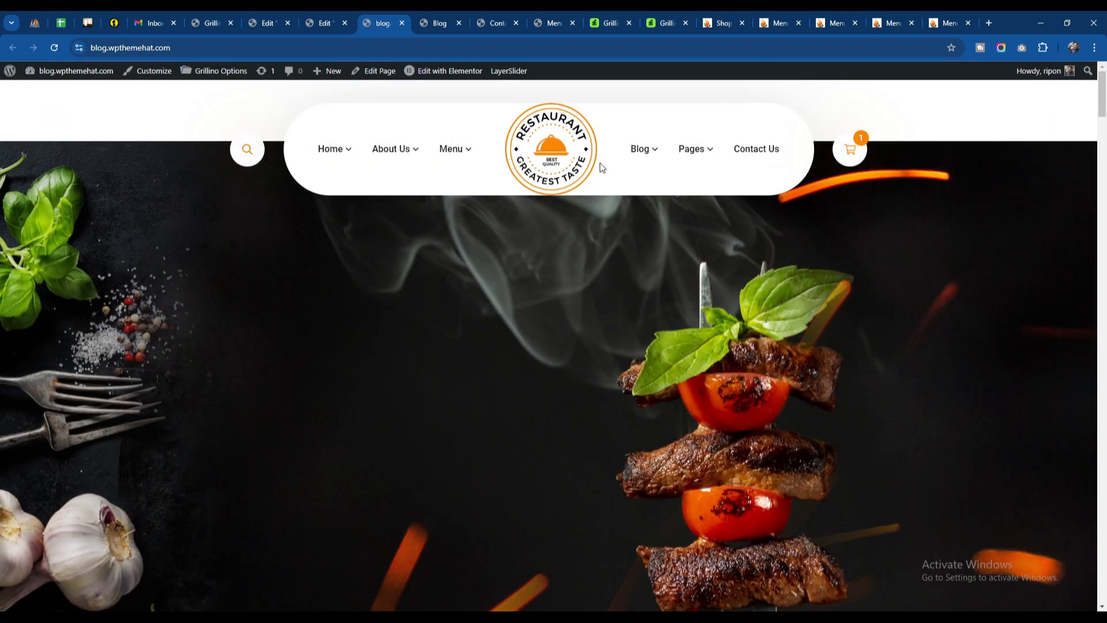
{"action": "left_click", "coordinate": [324, 20]}
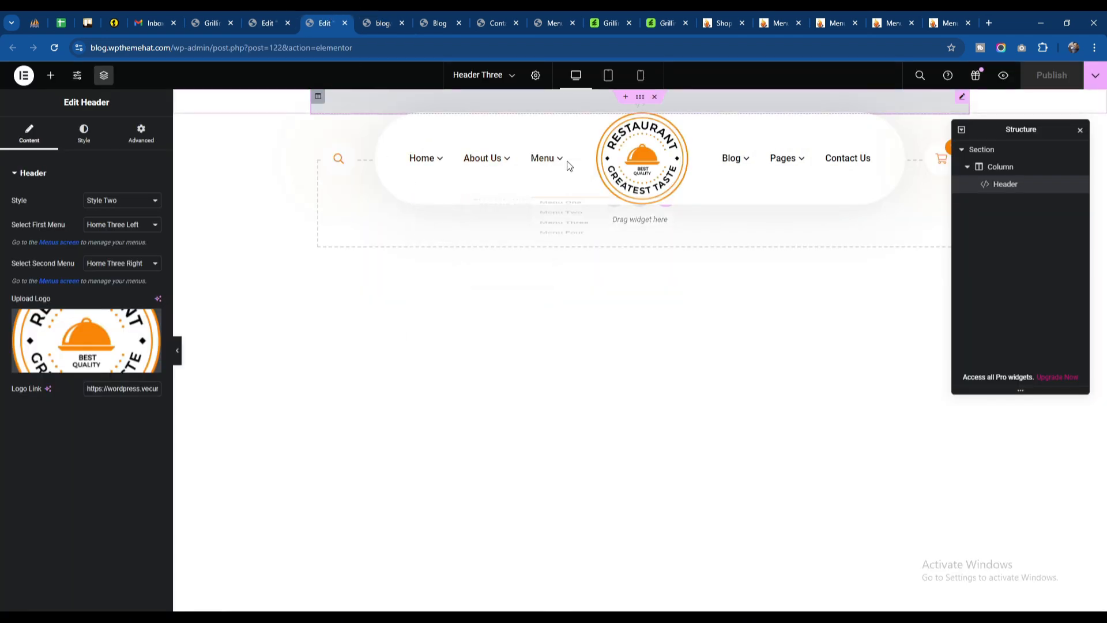
{"action": "left_click", "coordinate": [609, 75]}
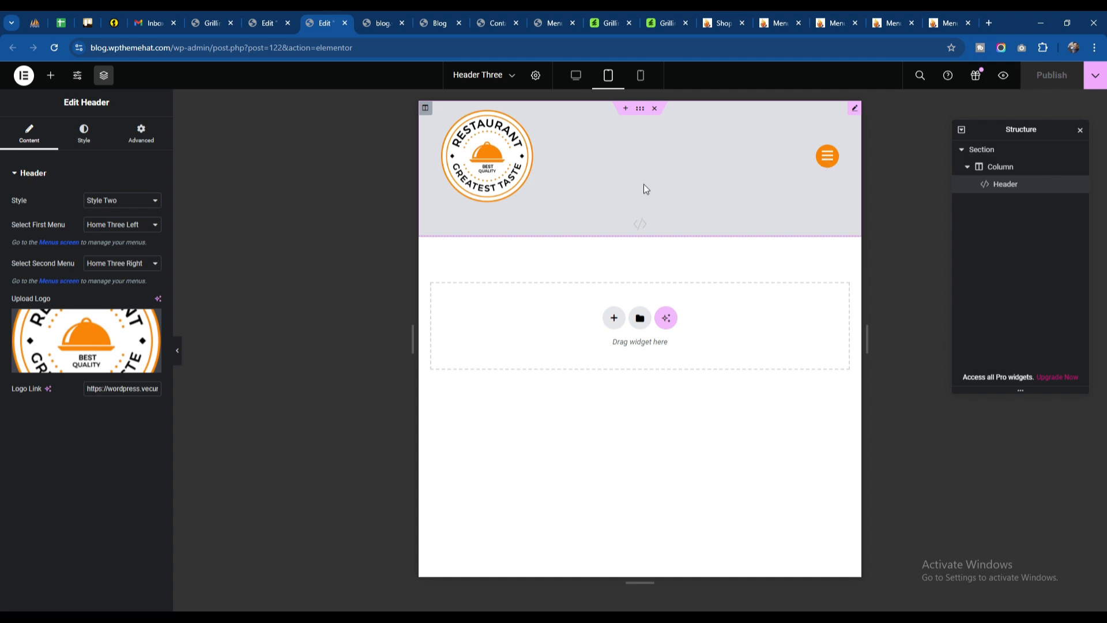
Step: Inspect the home page's logo and mobile menu in the browser's responsive view, restore the desktop view and return to Grillino Options
{"action": "left_click", "coordinate": [388, 18]}
{"action": "right_click", "coordinate": [440, 128]}
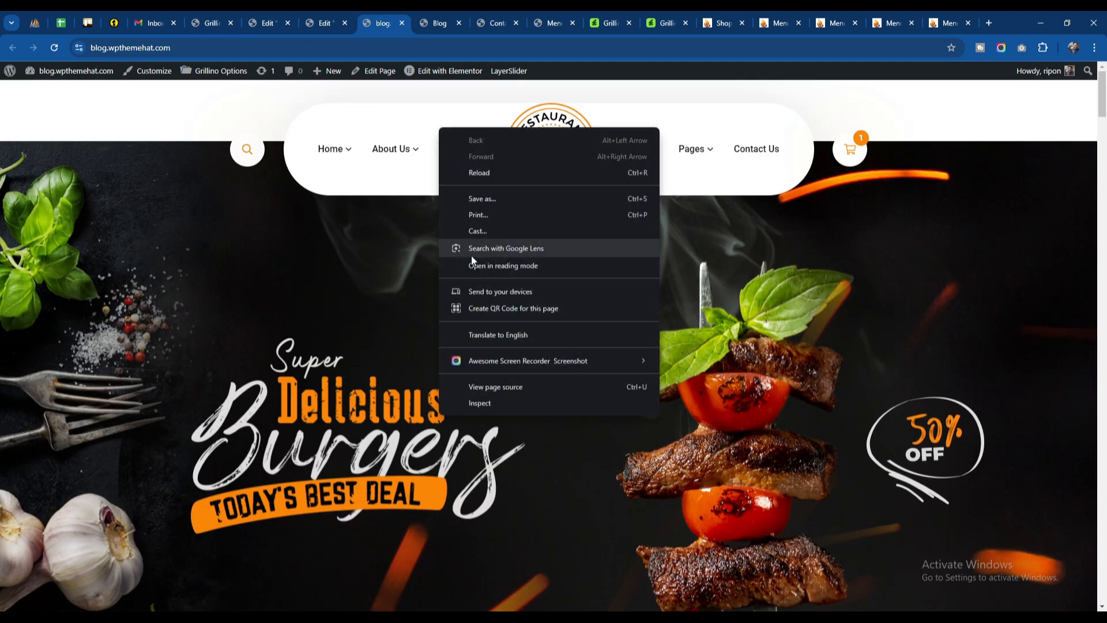
{"action": "left_click", "coordinate": [482, 403]}
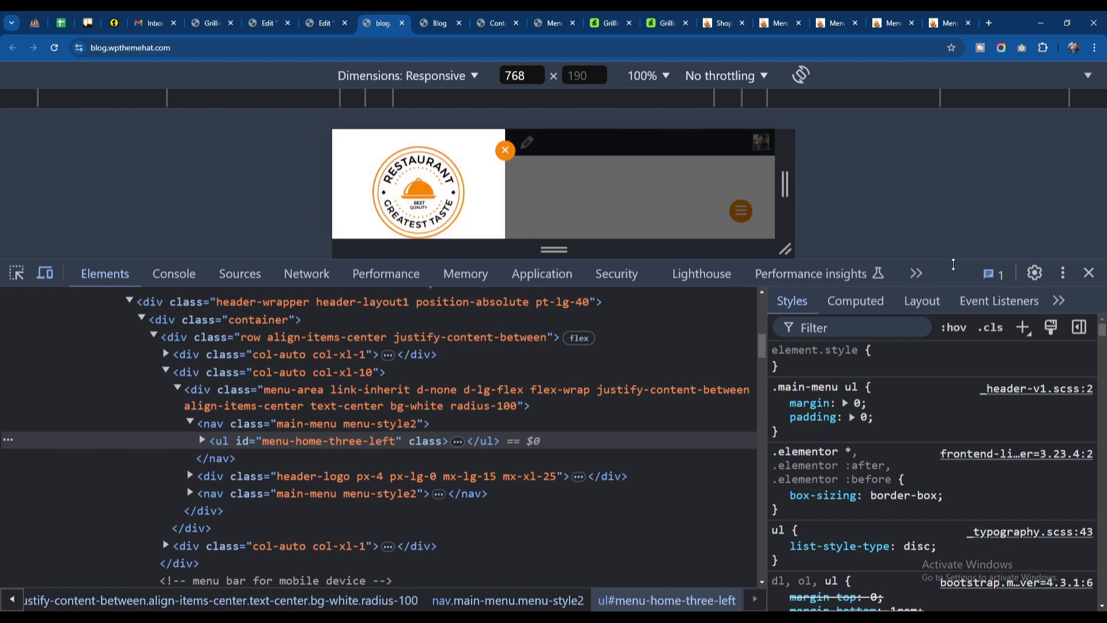
{"action": "left_click_drag", "start_coordinate": [945, 260], "coordinate": [943, 607]}
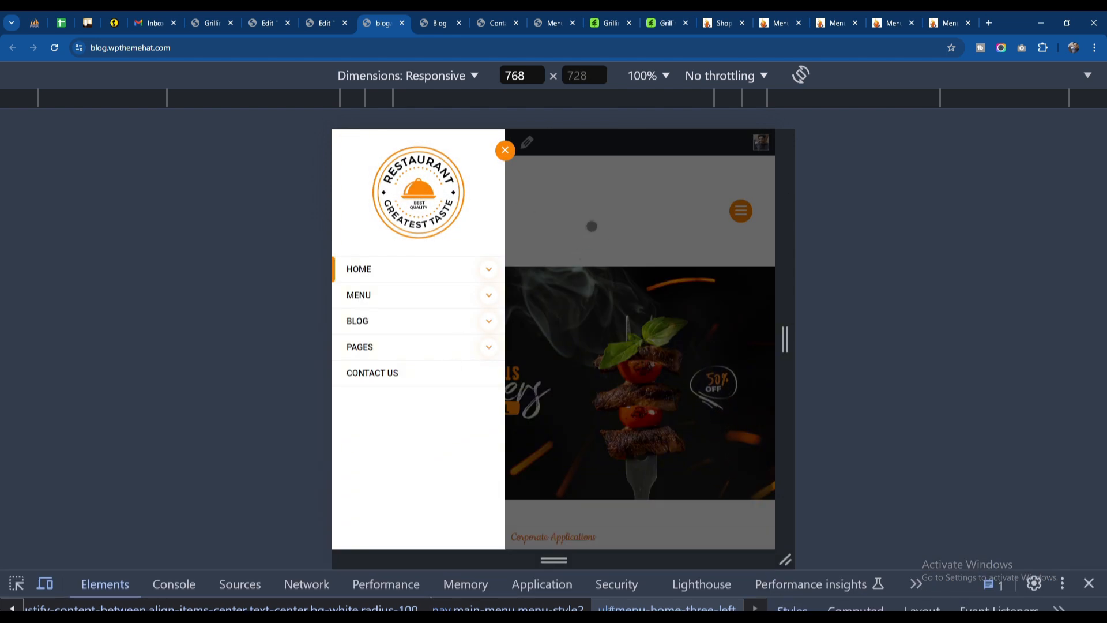
{"action": "left_click", "coordinate": [592, 226]}
{"action": "left_click", "coordinate": [741, 211]}
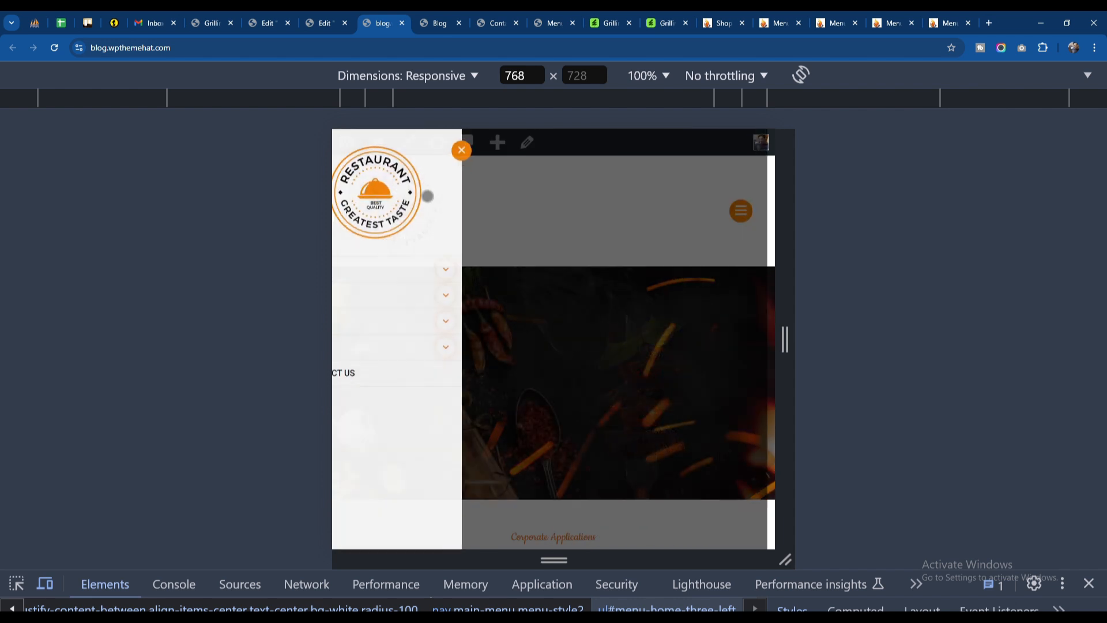
{"action": "left_click", "coordinate": [488, 269]}
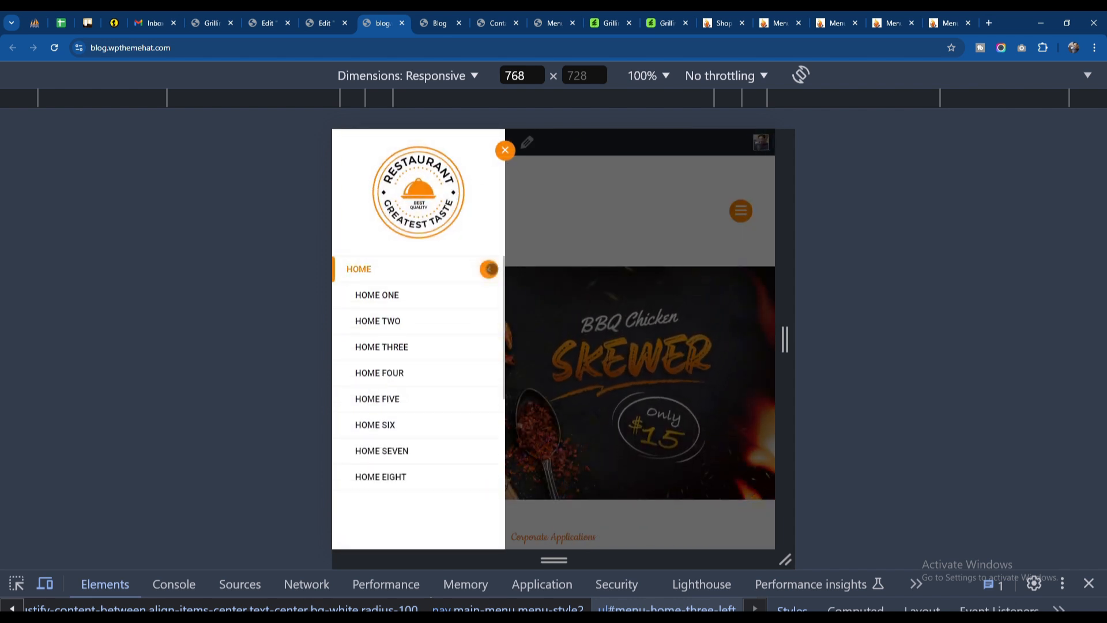
{"action": "left_click", "coordinate": [489, 268]}
{"action": "left_click", "coordinate": [606, 222]}
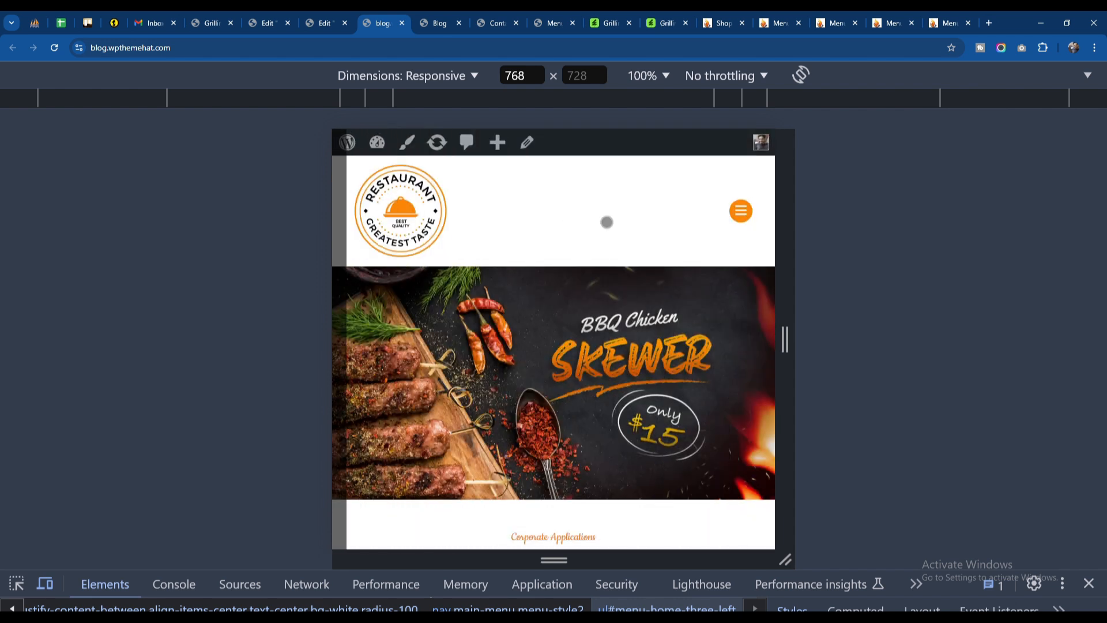
{"action": "key", "text": "ctrl+shift+m"}
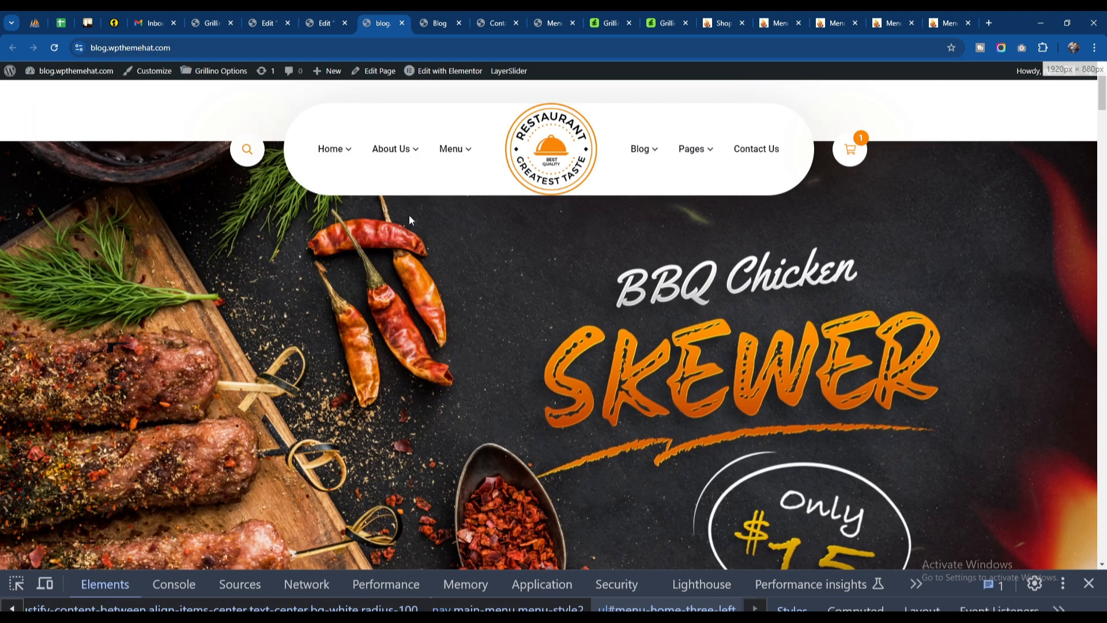
{"action": "left_click", "coordinate": [215, 17]}
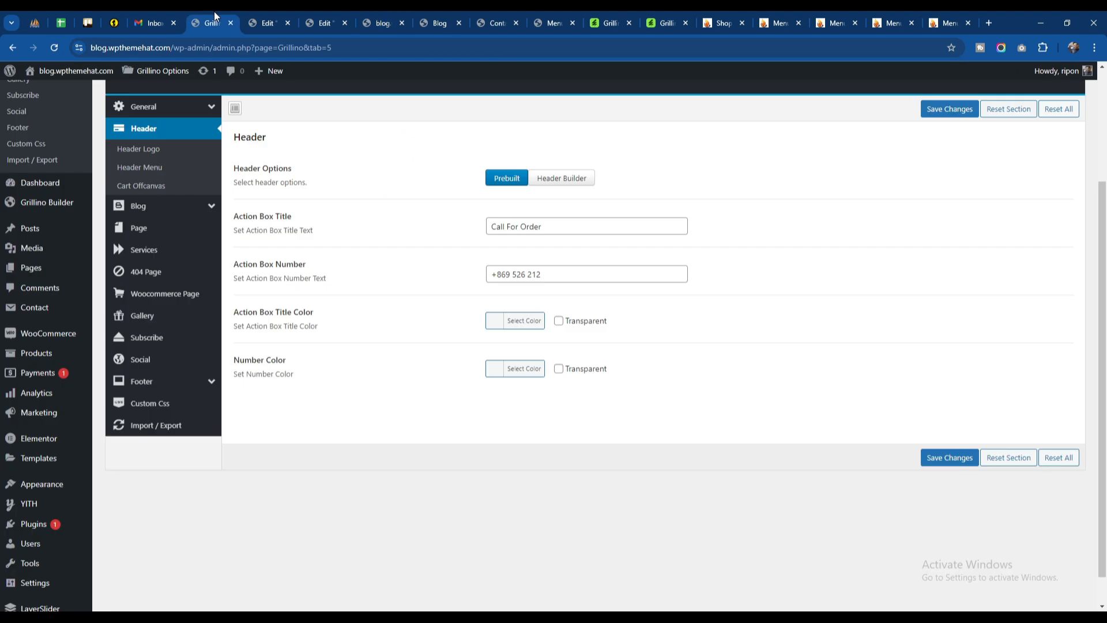
Step: Open the Menus management screen, view the list of available menus and look at the home page's header menus
{"action": "scroll", "coordinate": [39, 418], "scroll_direction": "down", "scroll_amount": 1}
{"action": "mouse_move", "coordinate": [49, 450]}
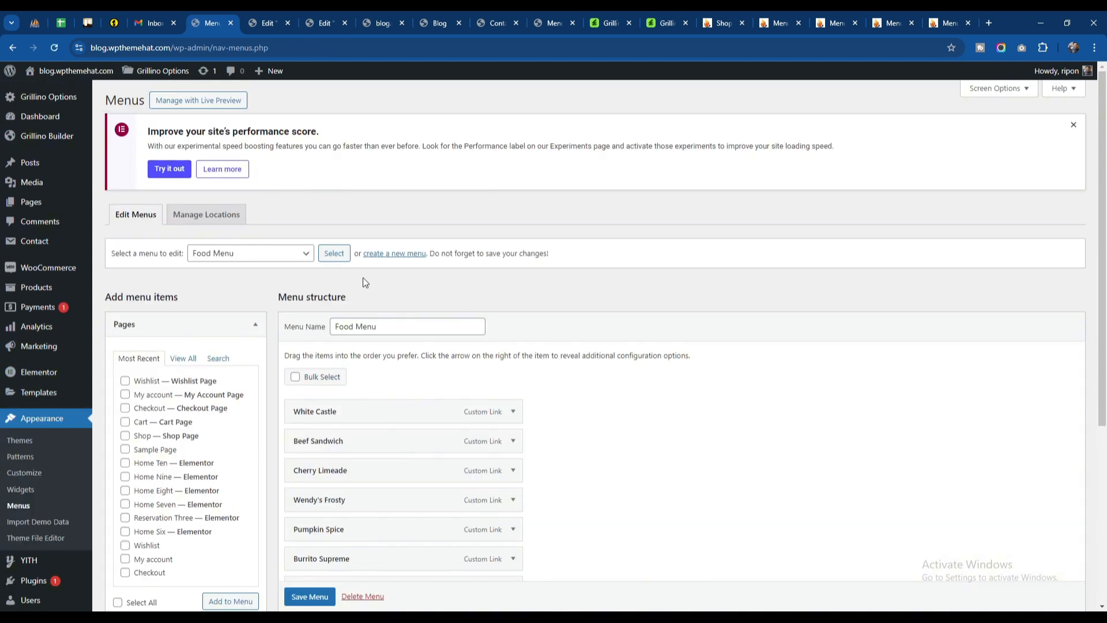
{"action": "left_click", "coordinate": [274, 258]}
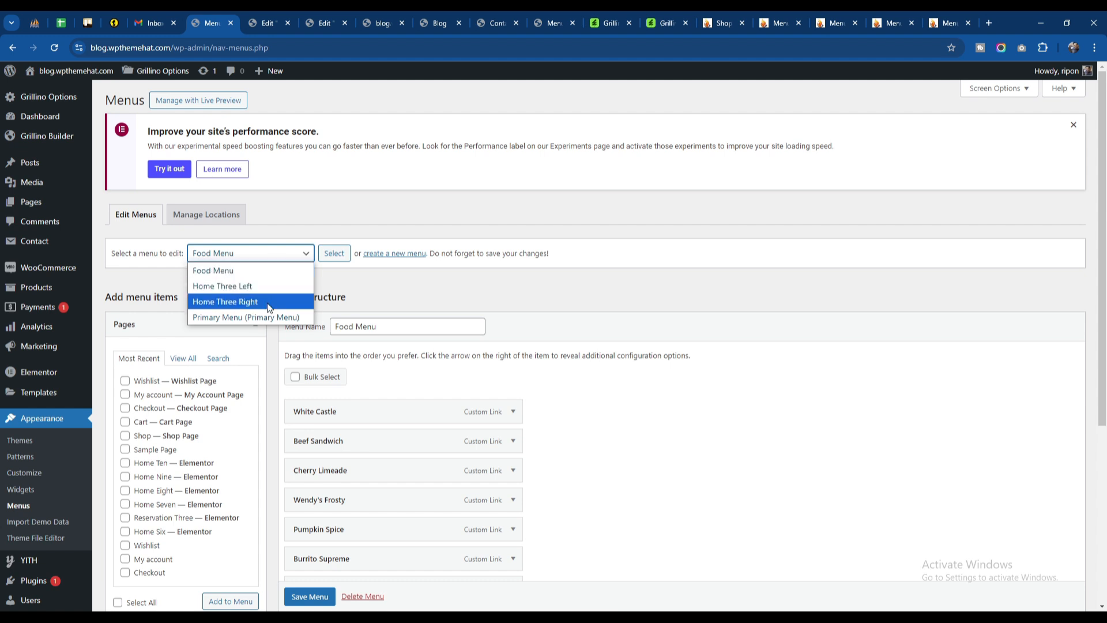
{"action": "left_click", "coordinate": [374, 23]}
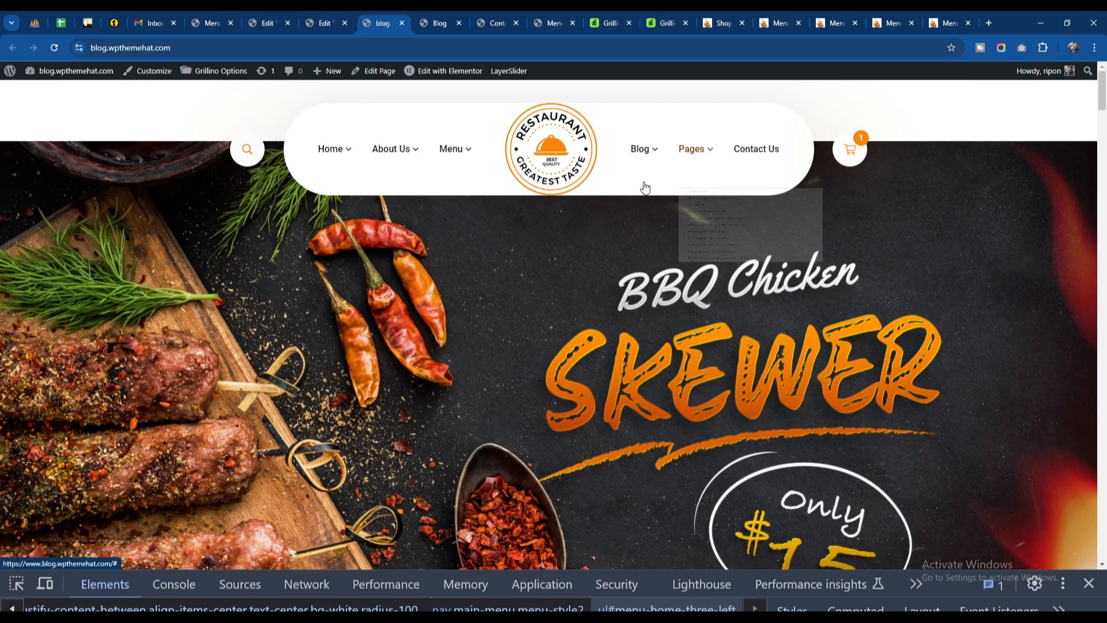
{"action": "left_click", "coordinate": [210, 23]}
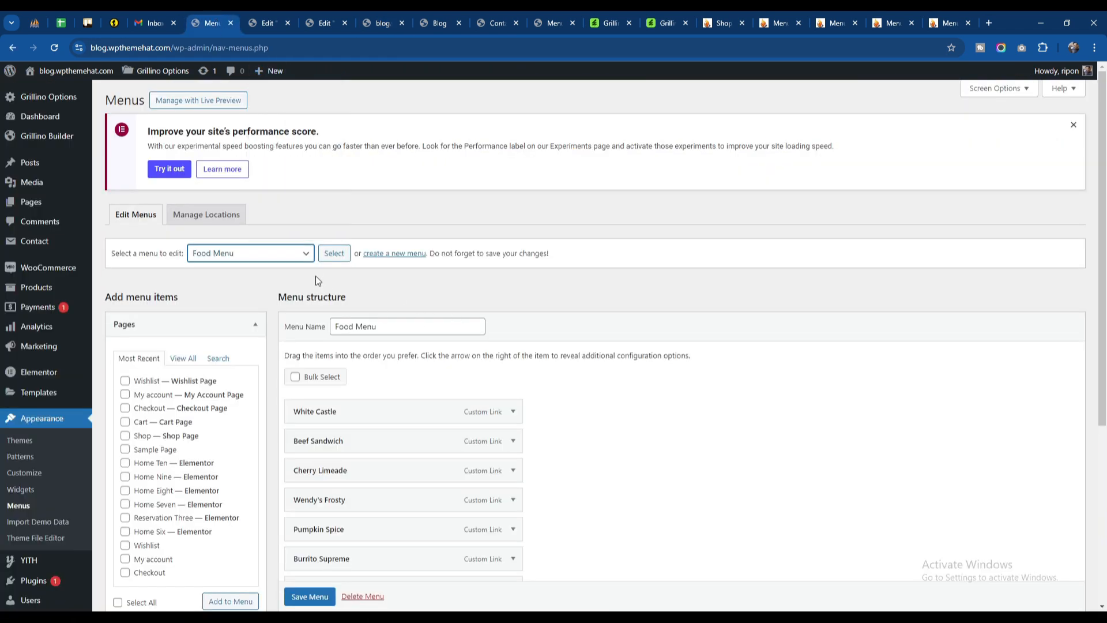
Step: Load the Primary Menu for editing and look at the header menu used on the Blog page
{"action": "left_click", "coordinate": [257, 254]}
{"action": "left_click", "coordinate": [257, 316]}
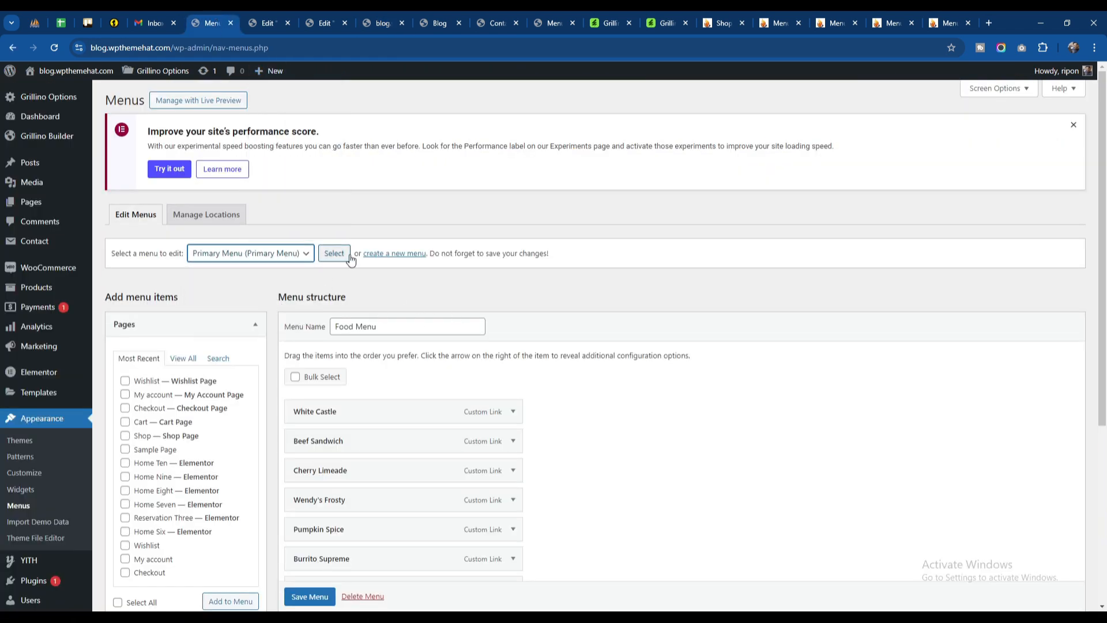
{"action": "left_click", "coordinate": [381, 23]}
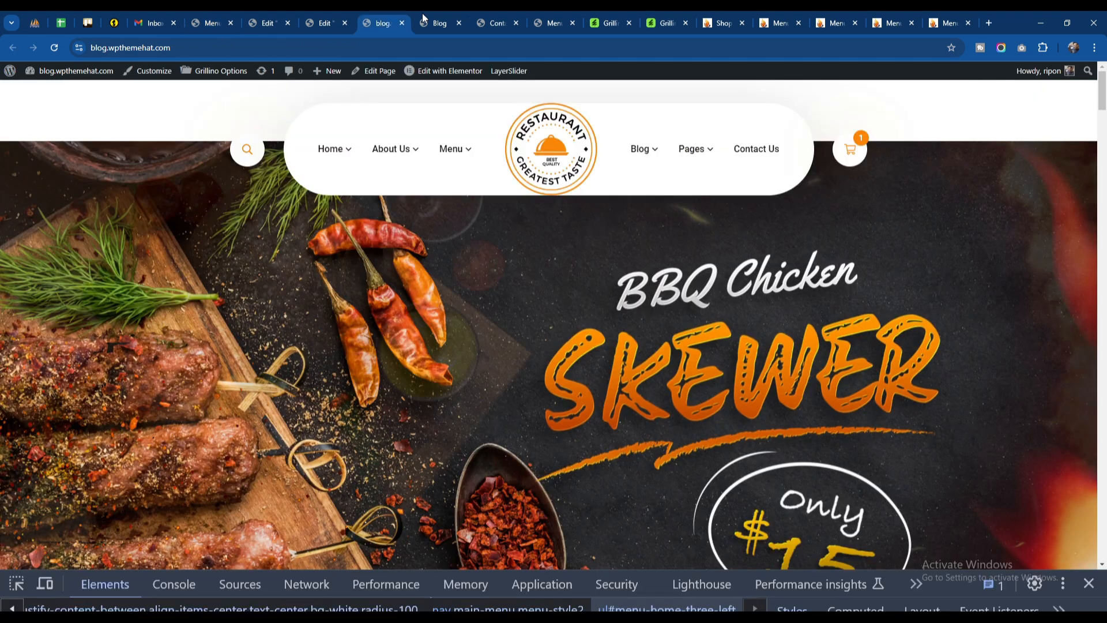
{"action": "left_click", "coordinate": [439, 23]}
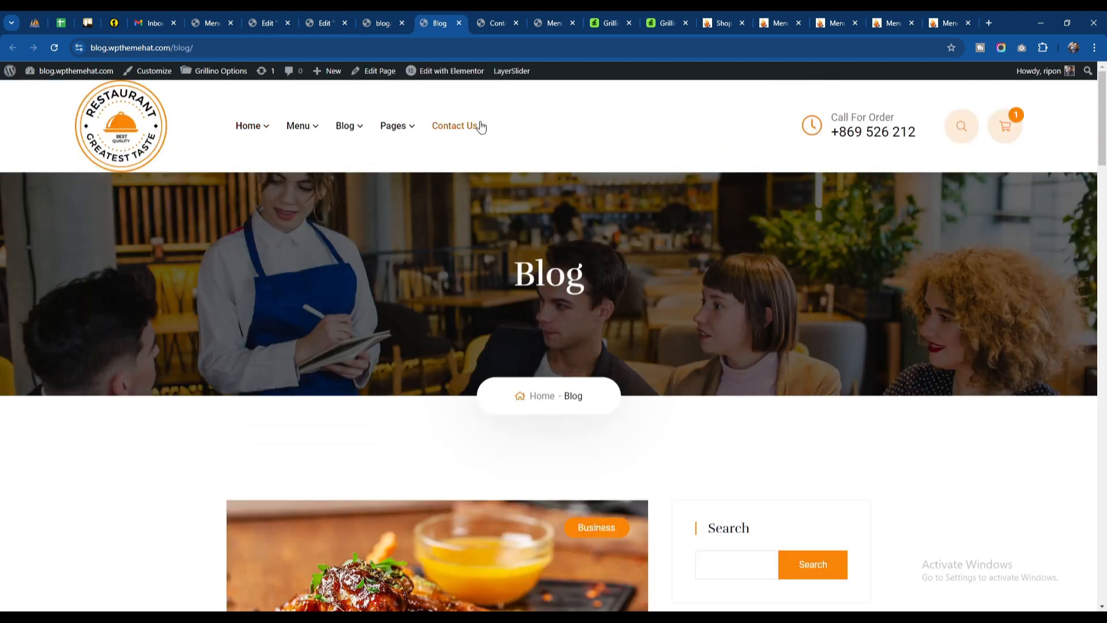
{"action": "left_click", "coordinate": [488, 22]}
{"action": "left_click", "coordinate": [216, 23]}
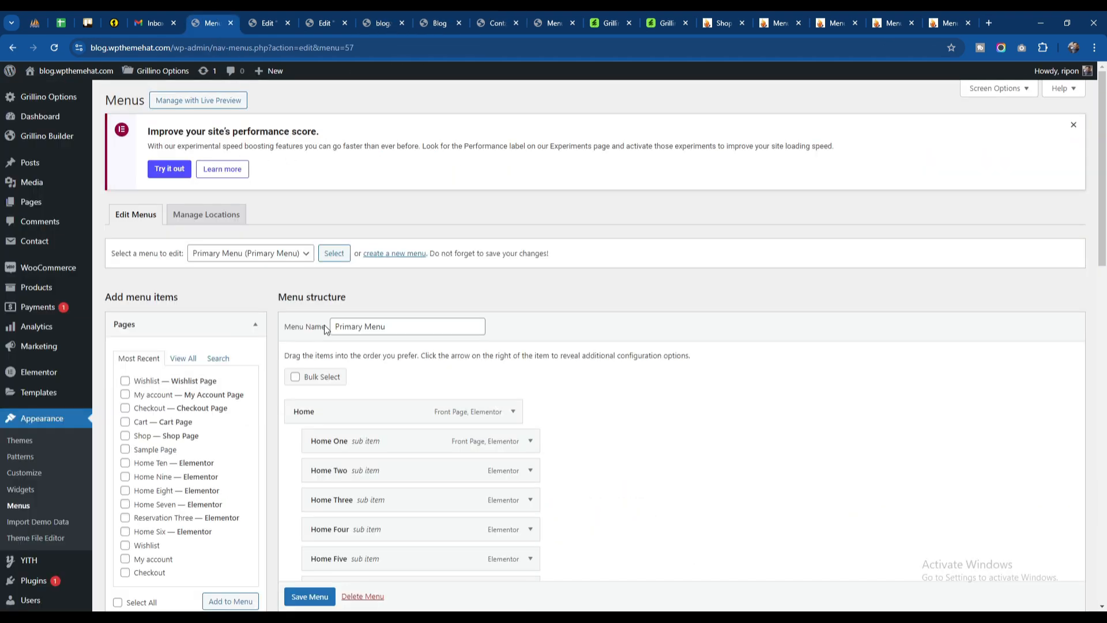
Step: Remove the Contact Us item from the Primary Menu and save the menu
{"action": "scroll", "coordinate": [409, 311], "scroll_direction": "down", "scroll_amount": 5}
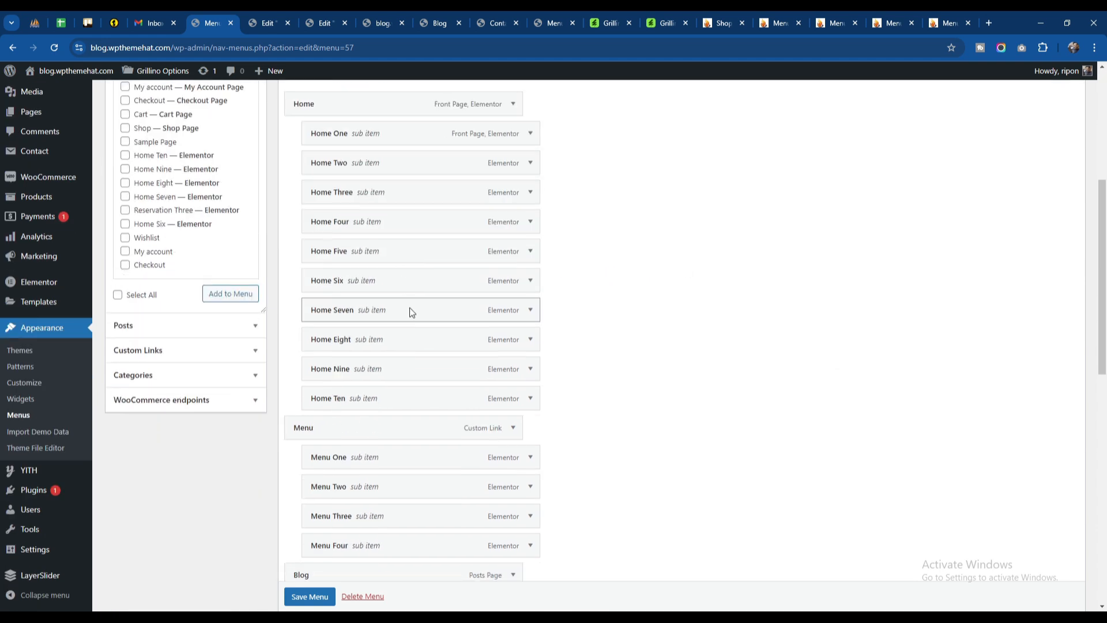
{"action": "scroll", "coordinate": [402, 352], "scroll_direction": "down", "scroll_amount": 10}
{"action": "scroll", "coordinate": [402, 348], "scroll_direction": "up", "scroll_amount": 15}
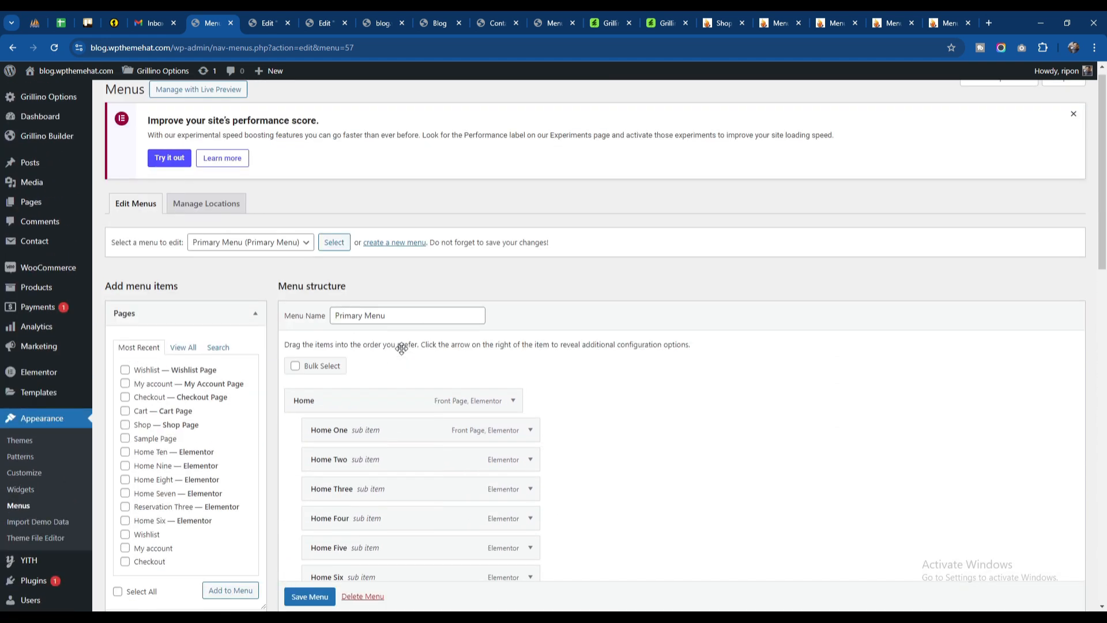
{"action": "scroll", "coordinate": [401, 348], "scroll_direction": "down", "scroll_amount": 8}
{"action": "scroll", "coordinate": [401, 349], "scroll_direction": "down", "scroll_amount": 3}
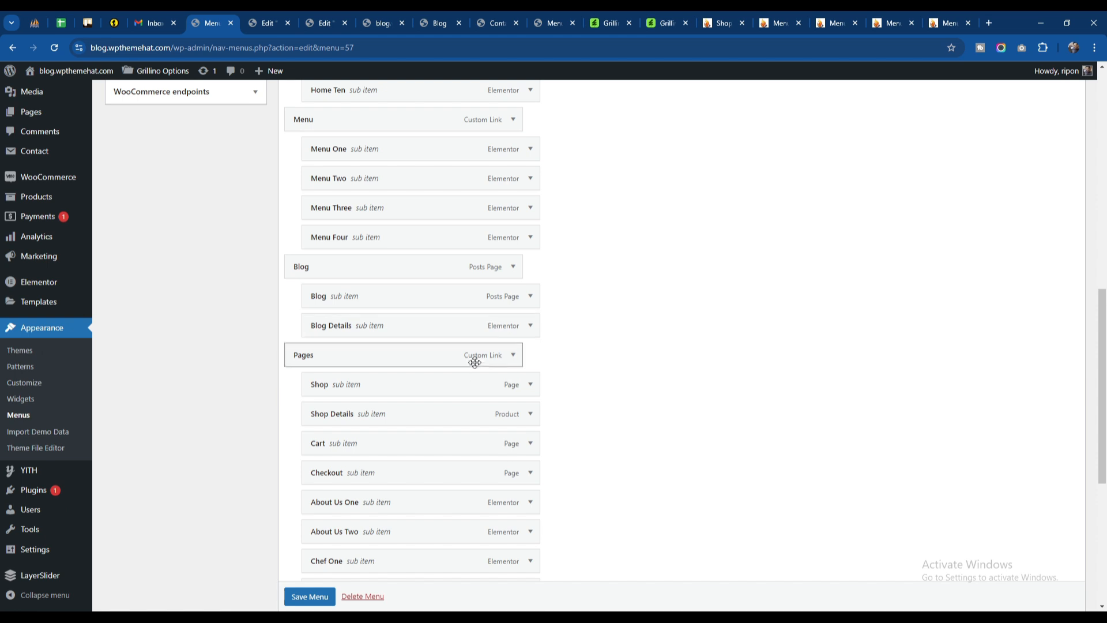
{"action": "scroll", "coordinate": [471, 358], "scroll_direction": "down", "scroll_amount": 5}
{"action": "left_click", "coordinate": [513, 432]}
{"action": "scroll", "coordinate": [346, 495], "scroll_direction": "down", "scroll_amount": 3}
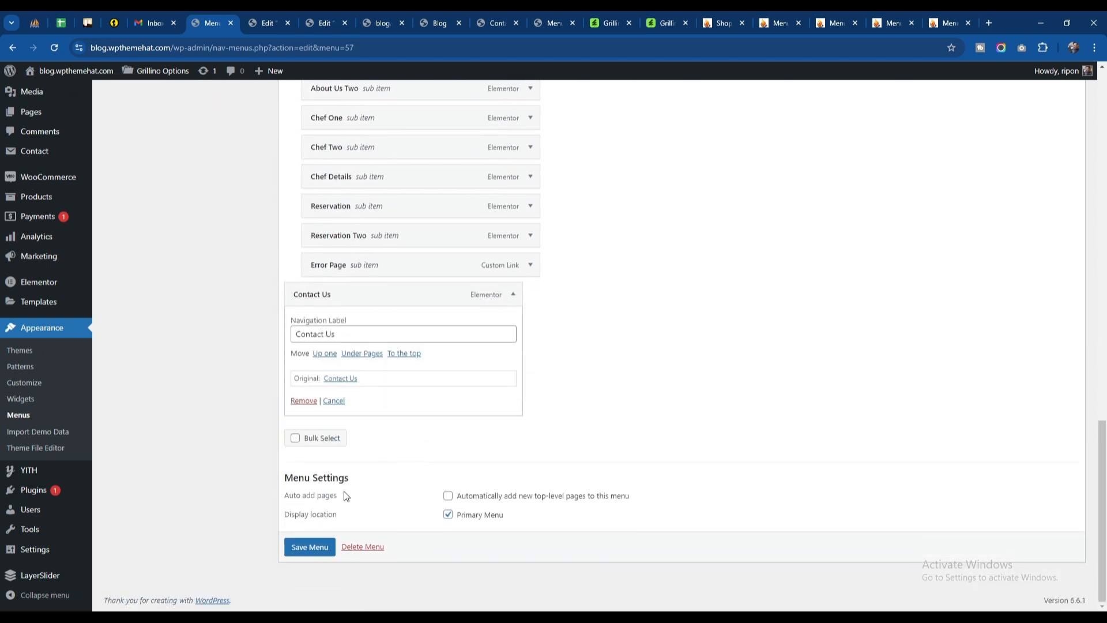
{"action": "left_click", "coordinate": [306, 401]}
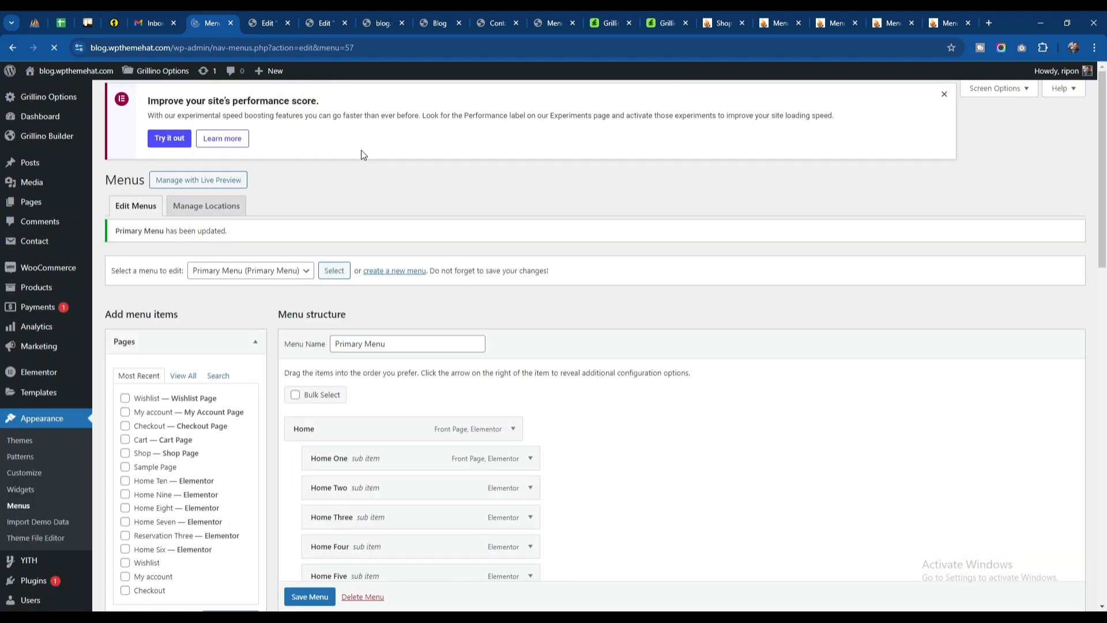
Step: Check the header menus on the home page and the Blog page, and return to the Menus screen
{"action": "left_click", "coordinate": [384, 25]}
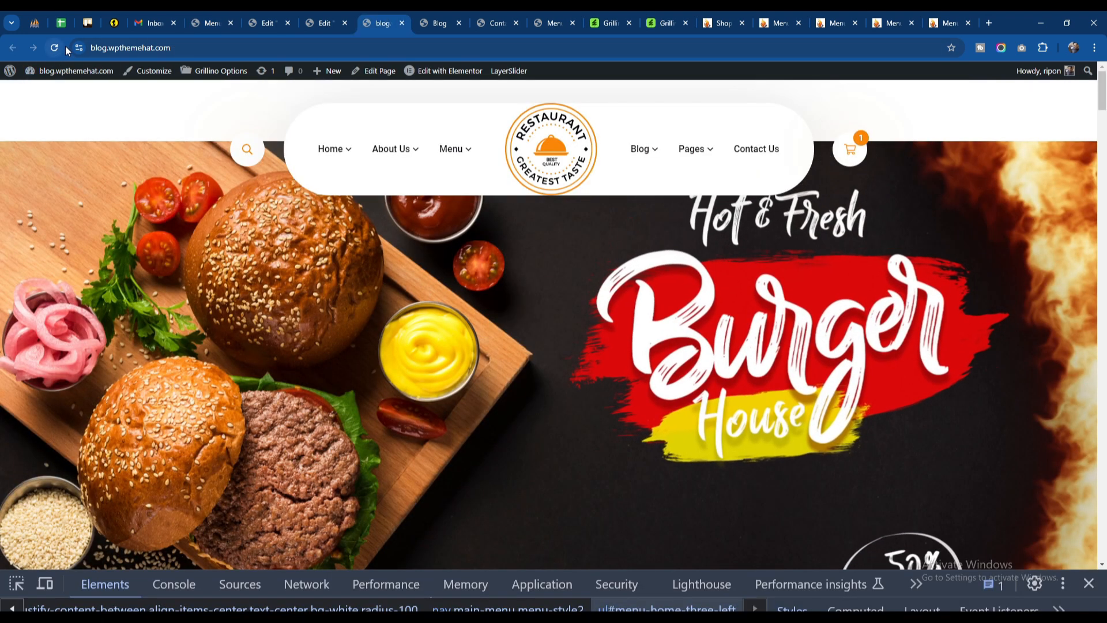
{"action": "key", "text": "ctrl+Tab"}
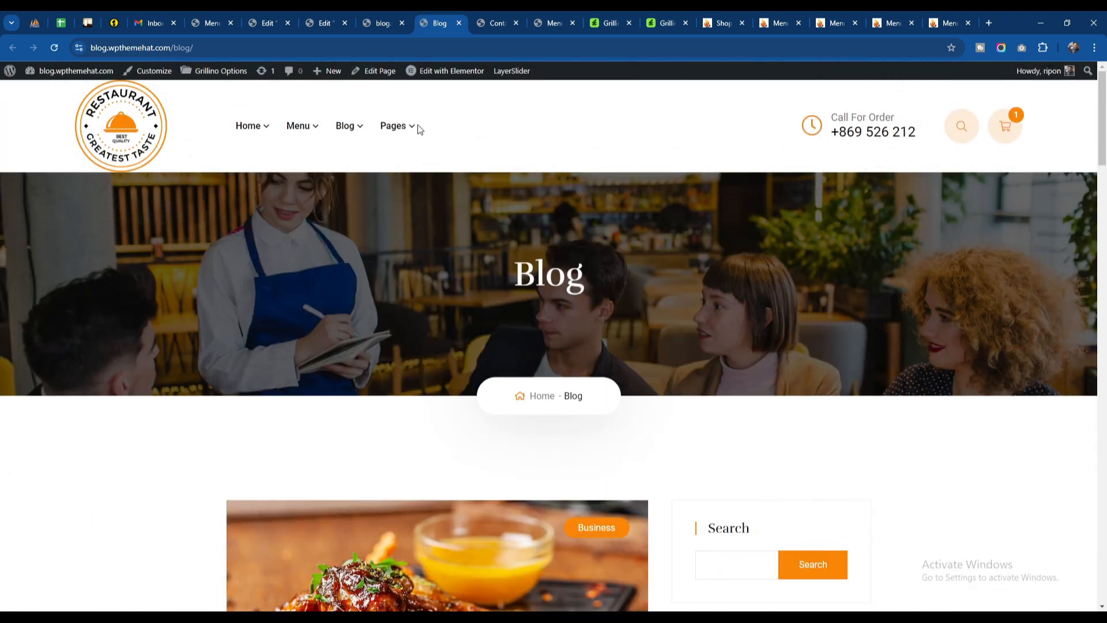
{"action": "left_click", "coordinate": [218, 15]}
Step: Add the Contact Us page back to the end of the Primary Menu and save the menu
{"action": "scroll", "coordinate": [428, 301], "scroll_direction": "down", "scroll_amount": 4}
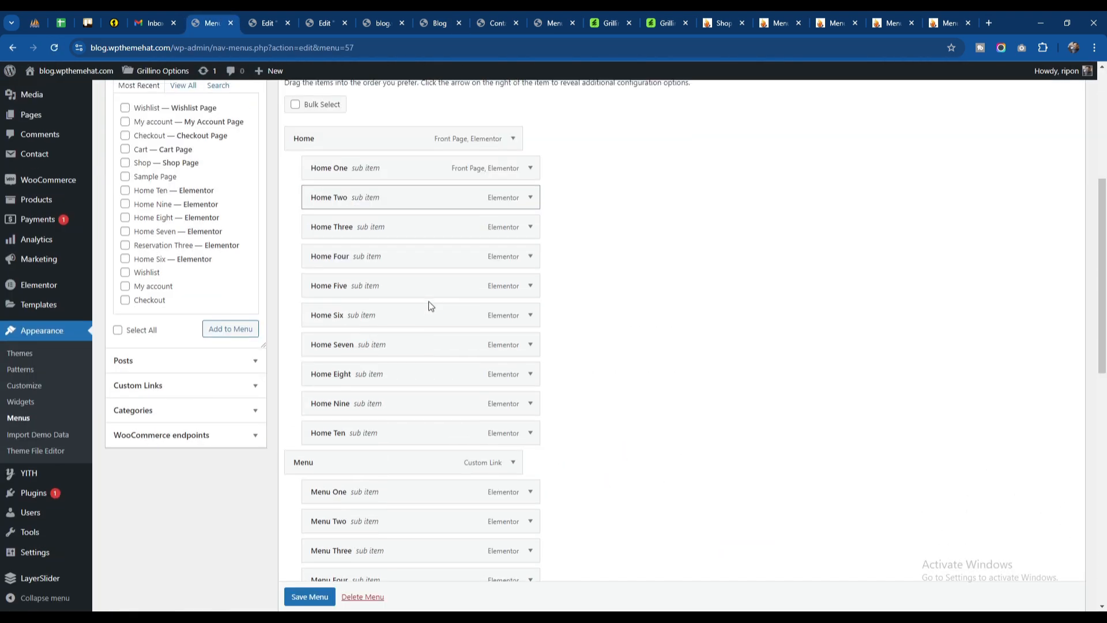
{"action": "scroll", "coordinate": [225, 348], "scroll_direction": "up", "scroll_amount": 4}
{"action": "scroll", "coordinate": [188, 265], "scroll_direction": "down", "scroll_amount": 2}
{"action": "left_click", "coordinate": [217, 236]}
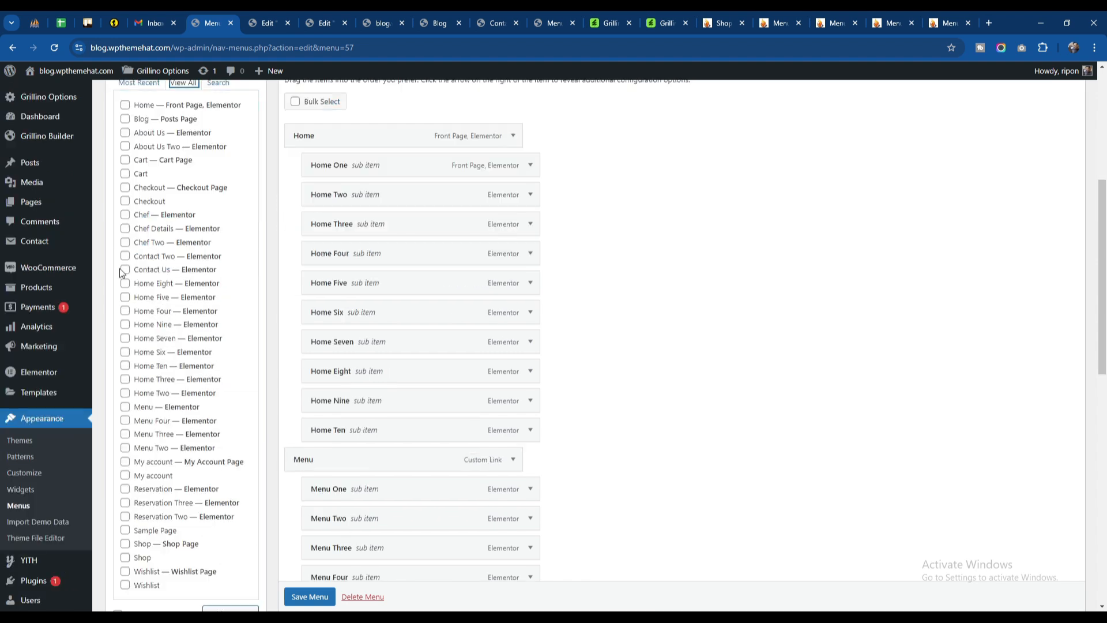
{"action": "left_click", "coordinate": [121, 270]}
{"action": "left_click", "coordinate": [123, 270]}
{"action": "scroll", "coordinate": [230, 311], "scroll_direction": "down", "scroll_amount": 3}
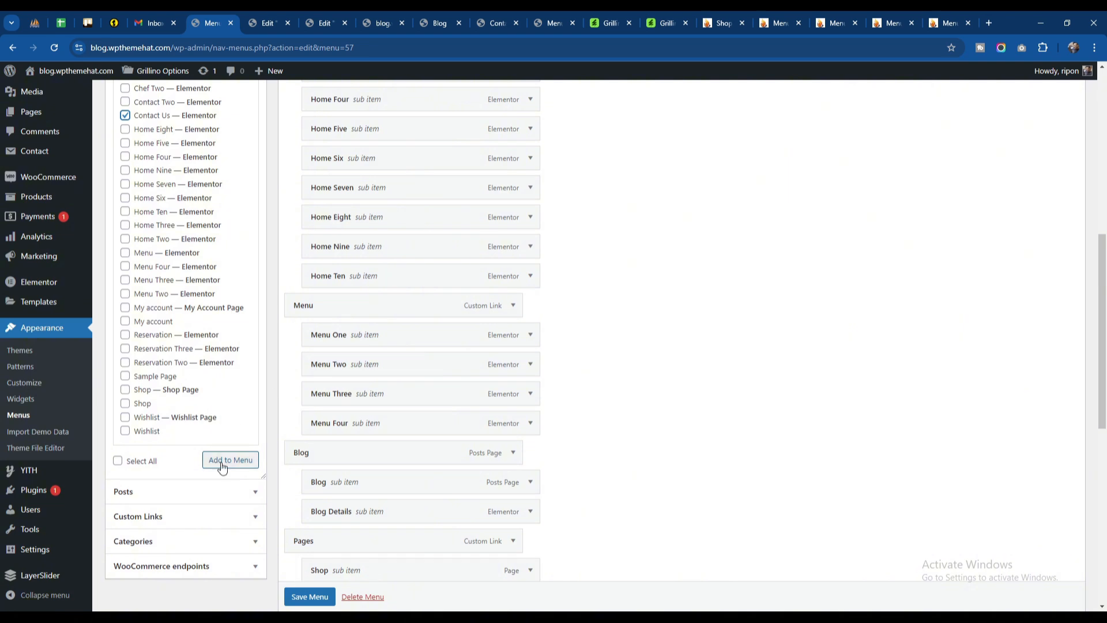
{"action": "scroll", "coordinate": [638, 379], "scroll_direction": "down", "scroll_amount": 9}
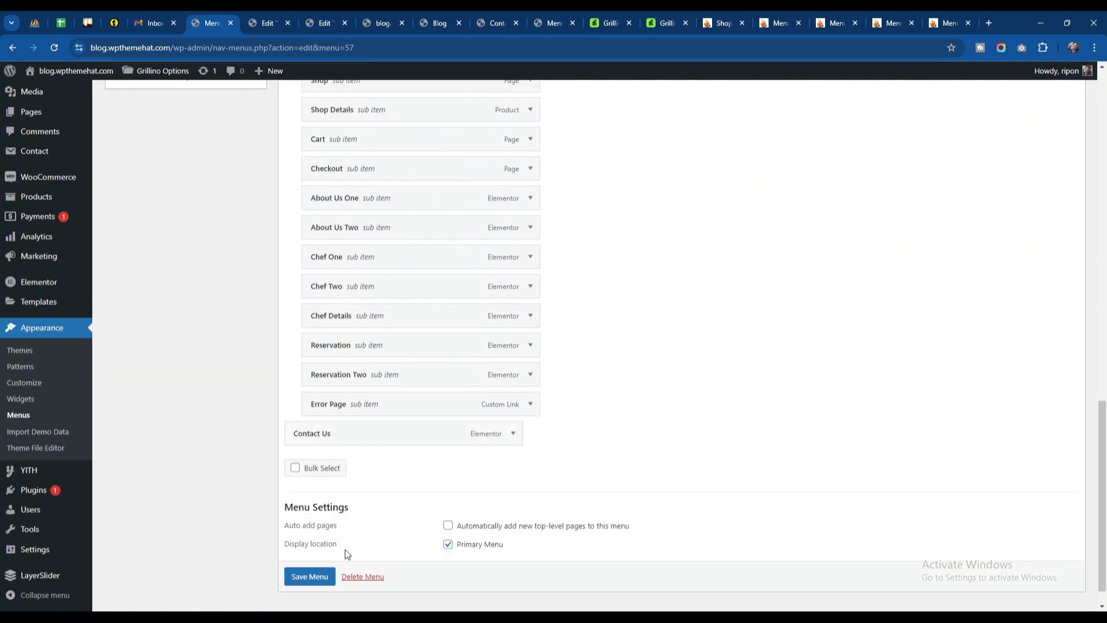
{"action": "left_click", "coordinate": [306, 562]}
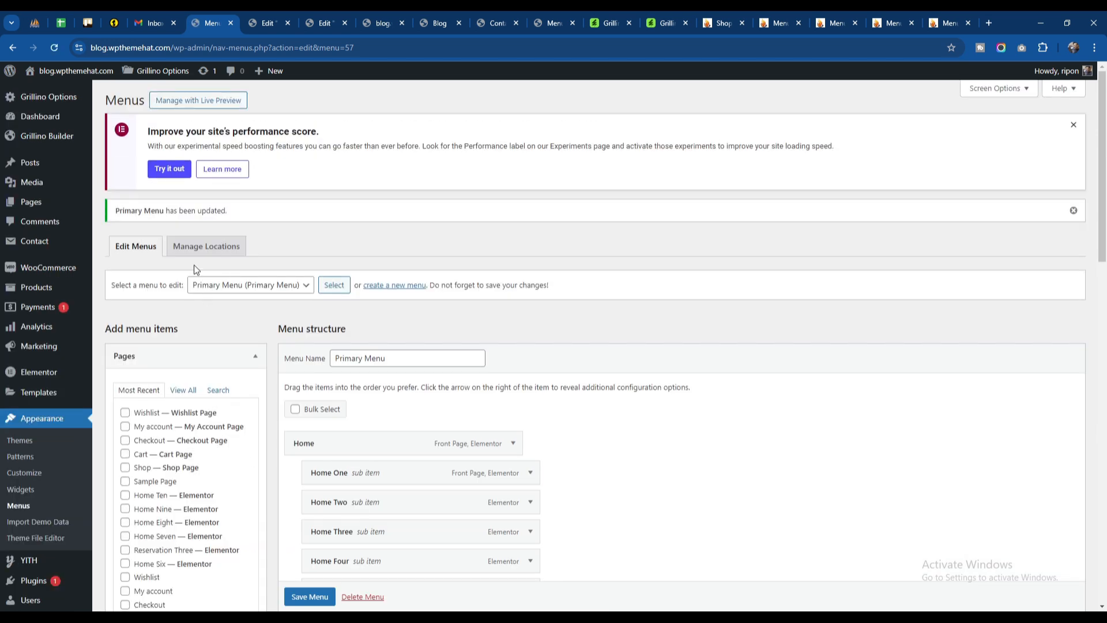
Step: Load the Home Three Left menu, remove its Menu Four sub item and save the menu
{"action": "left_click", "coordinate": [233, 285]}
{"action": "left_click", "coordinate": [234, 319]}
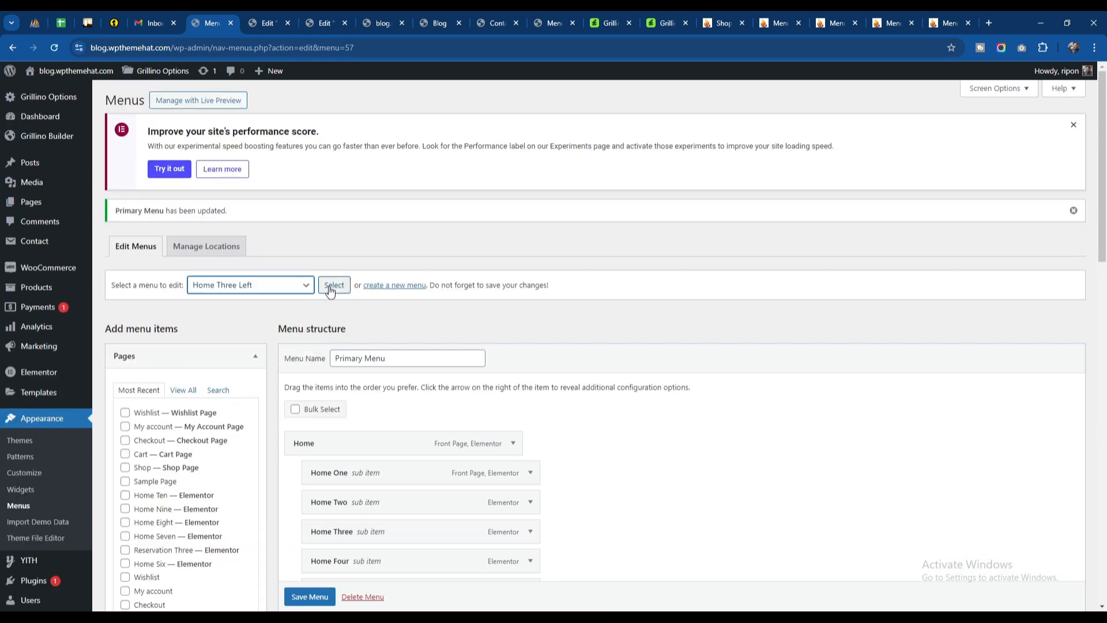
{"action": "scroll", "coordinate": [330, 290], "scroll_direction": "down", "scroll_amount": 10}
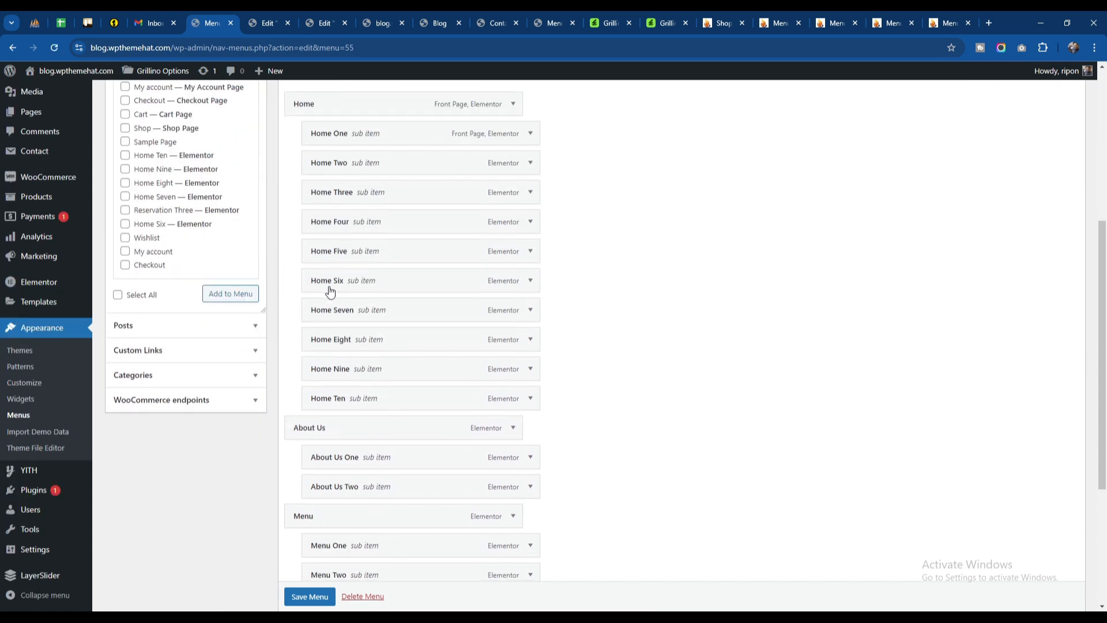
{"action": "scroll", "coordinate": [330, 291], "scroll_direction": "up", "scroll_amount": 5}
{"action": "scroll", "coordinate": [329, 291], "scroll_direction": "down", "scroll_amount": 5}
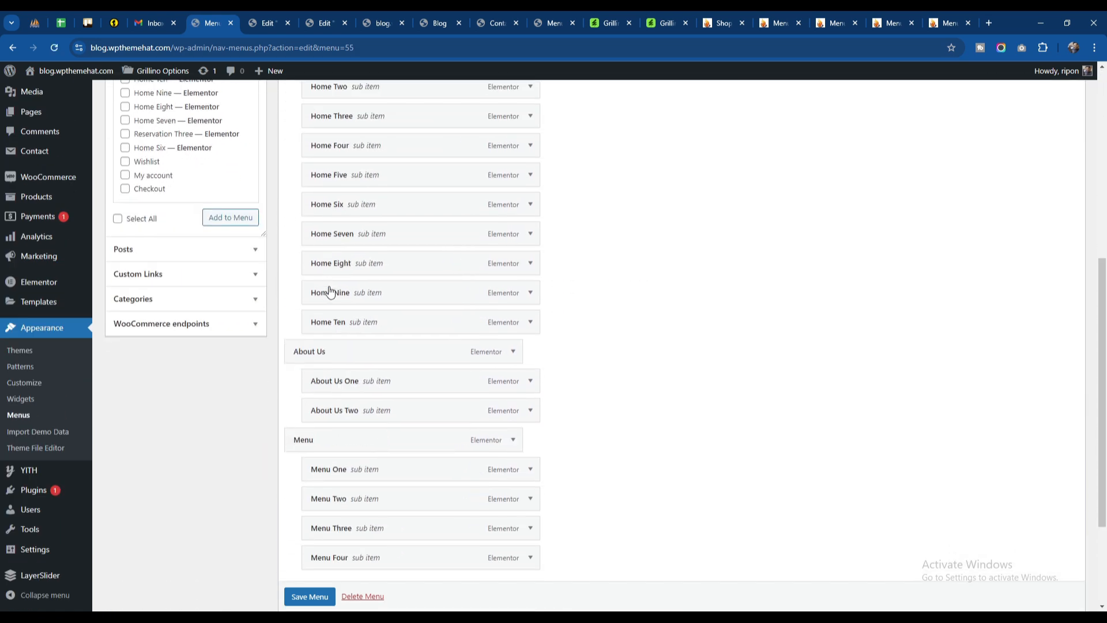
{"action": "left_click", "coordinate": [530, 407]}
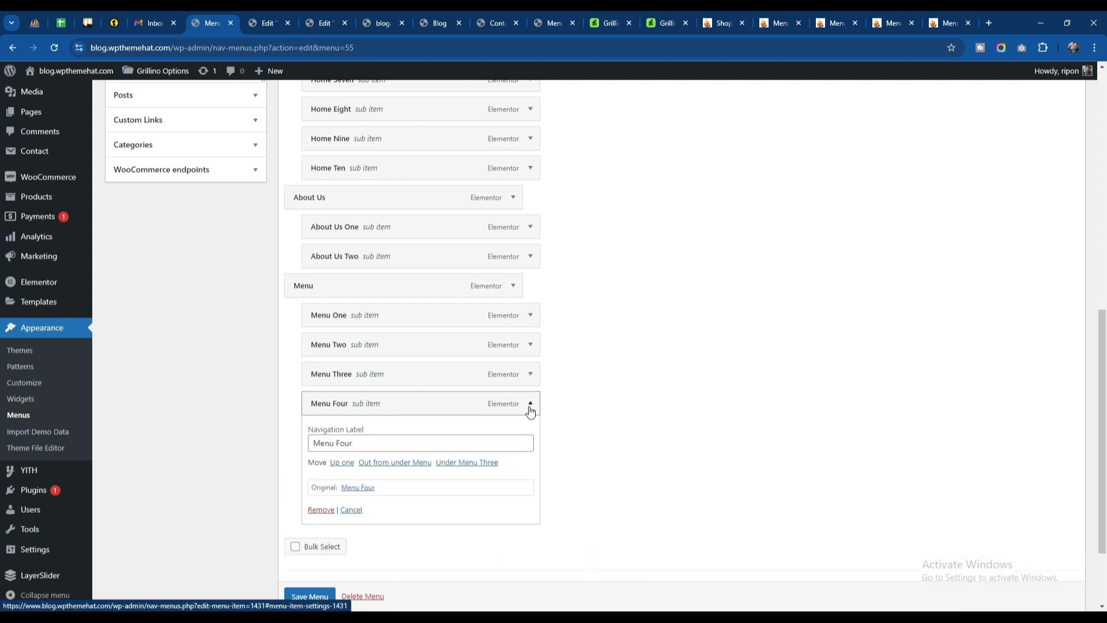
{"action": "left_click", "coordinate": [318, 510]}
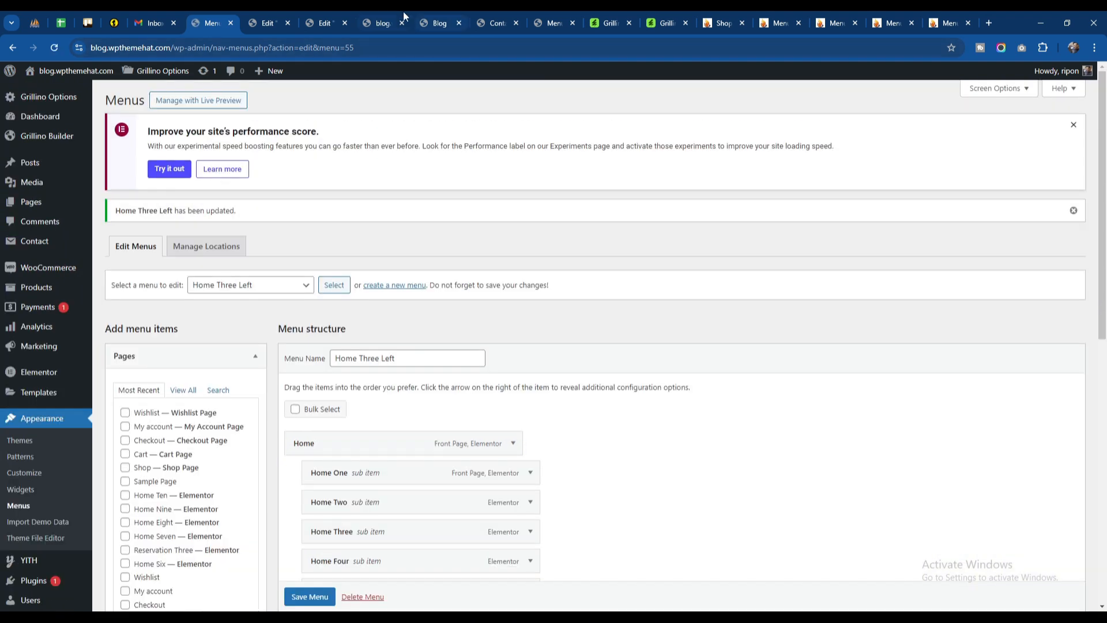
Step: Reload the home page and check the Menu dropdown in its header
{"action": "left_click", "coordinate": [383, 23]}
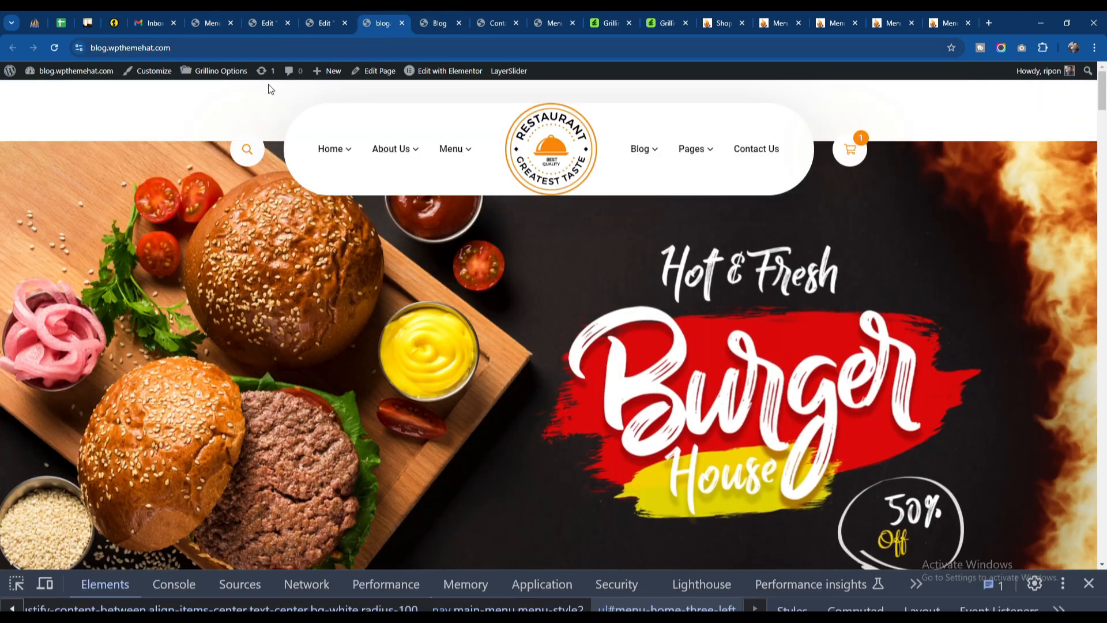
{"action": "left_click", "coordinate": [54, 47]}
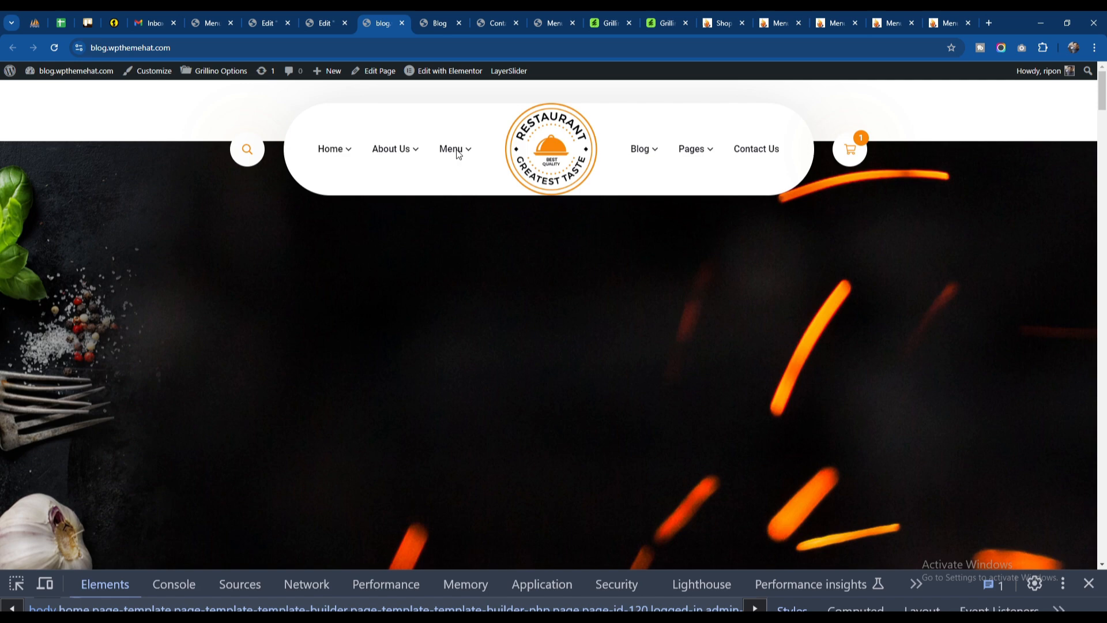
{"action": "mouse_move", "coordinate": [457, 150]}
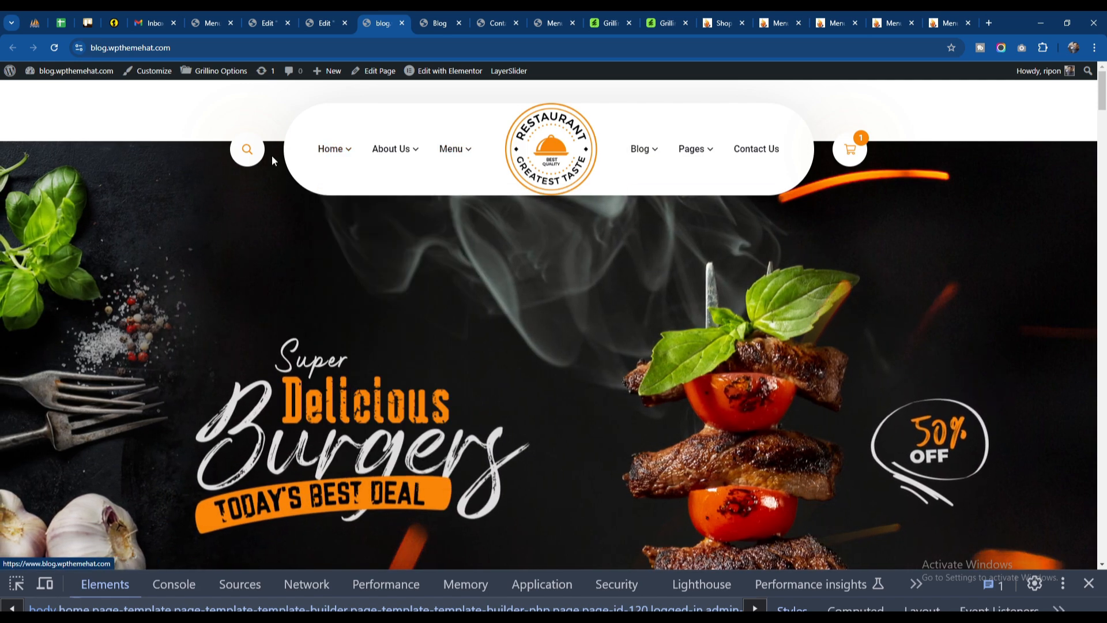
Step: Set the Header Three template to desktop view and open the Header widget's style settings
{"action": "left_click", "coordinate": [309, 19]}
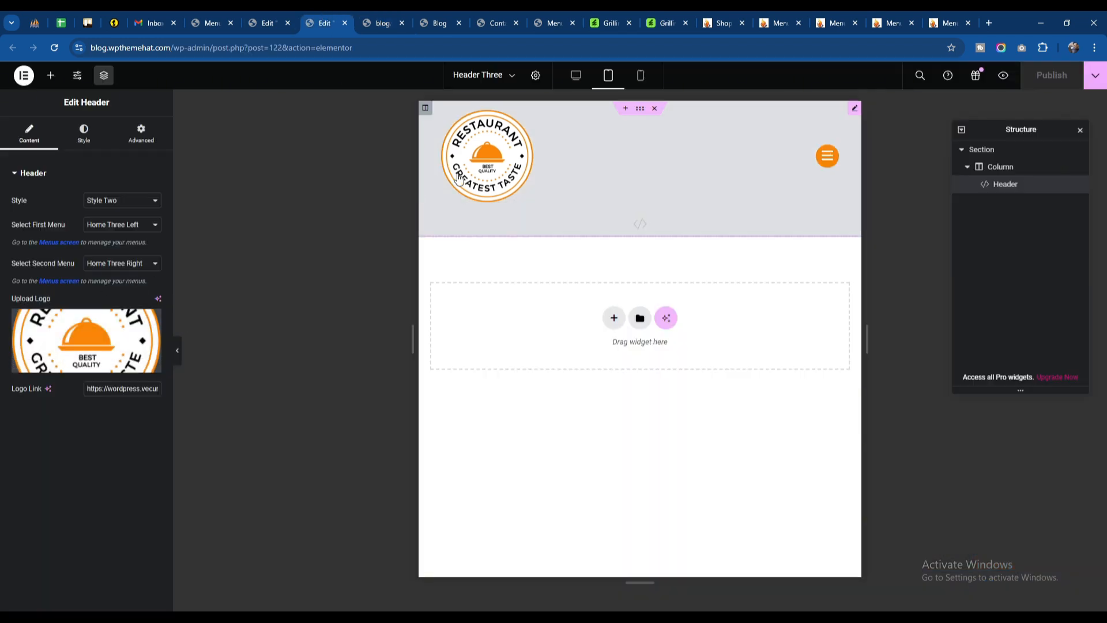
{"action": "left_click", "coordinate": [573, 81]}
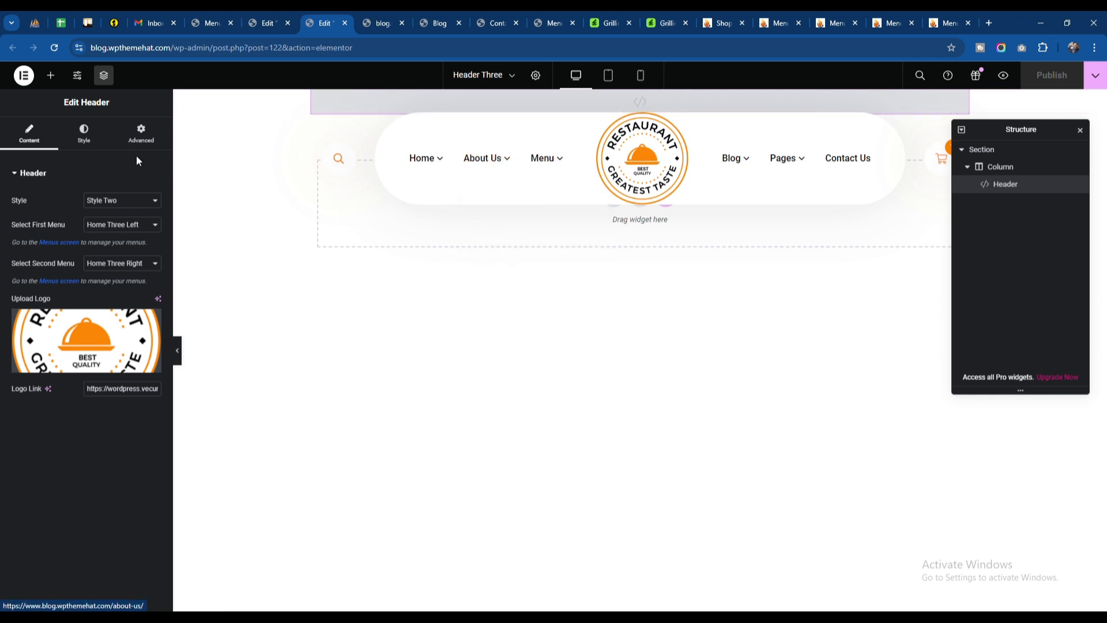
{"action": "left_click", "coordinate": [84, 143]}
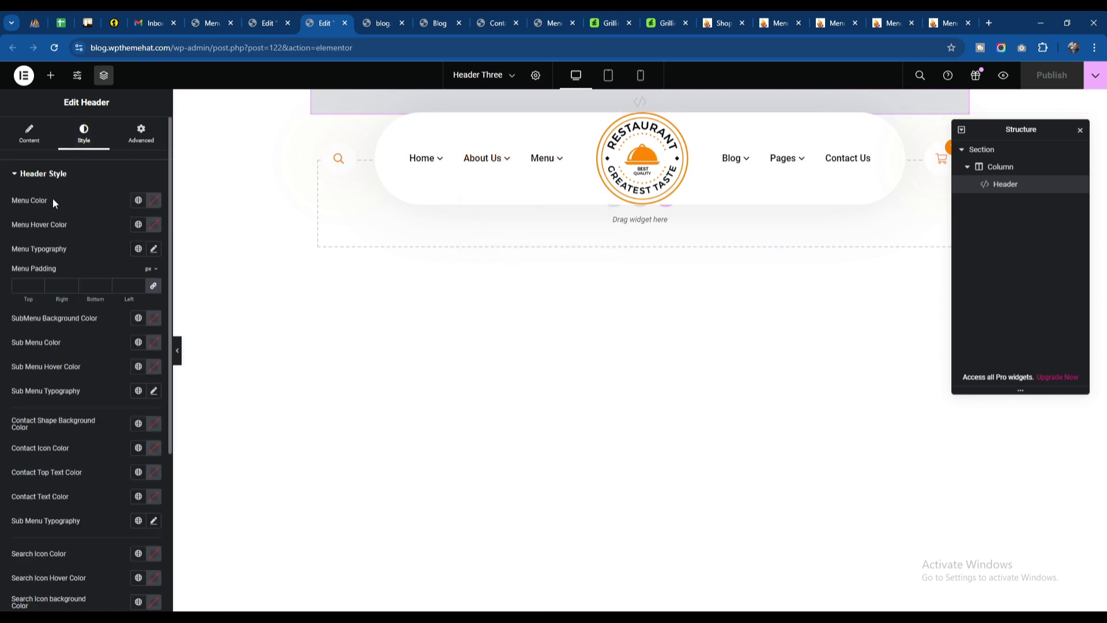
Step: Try red #EC0606 as the Header widget's menu color, and restore the default color
{"action": "left_click", "coordinate": [154, 200]}
{"action": "left_click", "coordinate": [194, 263]}
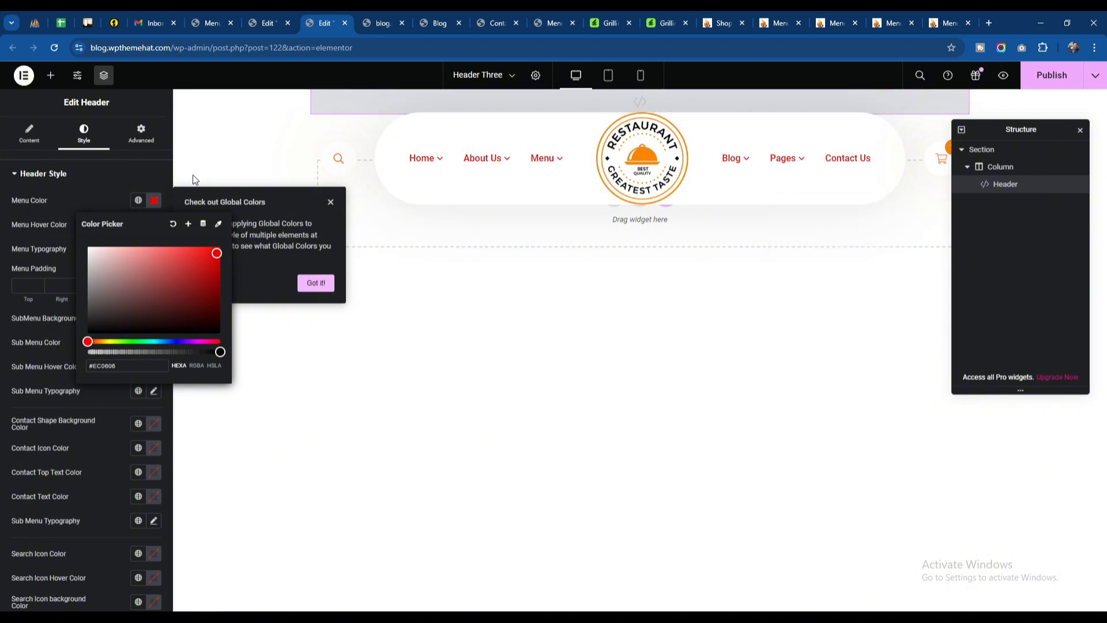
{"action": "left_click", "coordinate": [58, 220]}
Step: Look through the Header widget's sticky header and mobile menu style groups, and return to its content settings
{"action": "scroll", "coordinate": [56, 222], "scroll_direction": "down", "scroll_amount": 4}
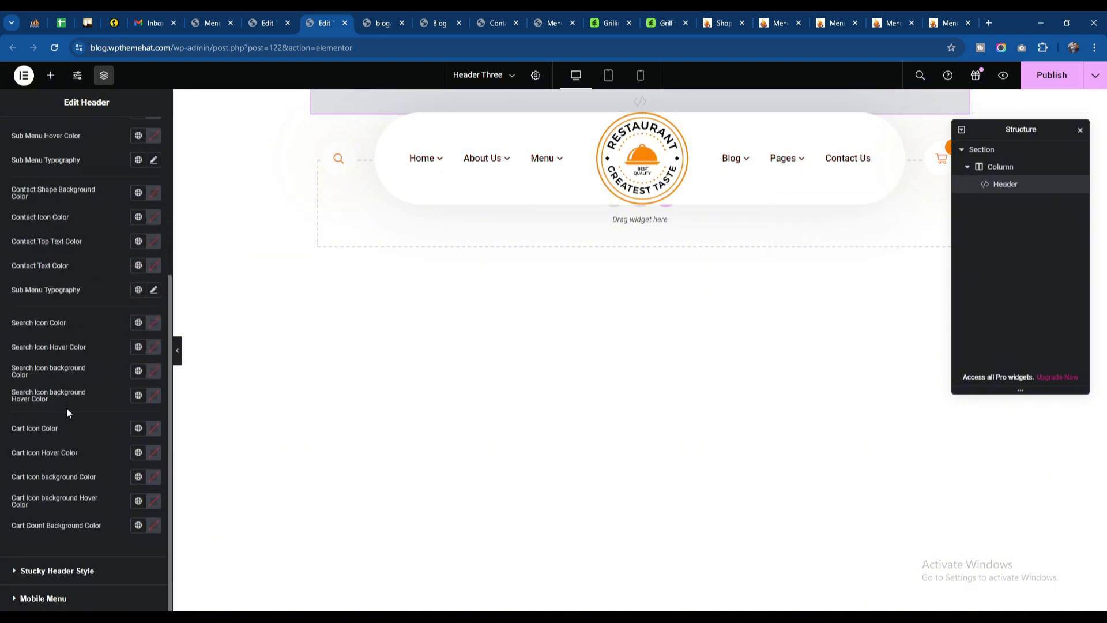
{"action": "left_click", "coordinate": [67, 571]}
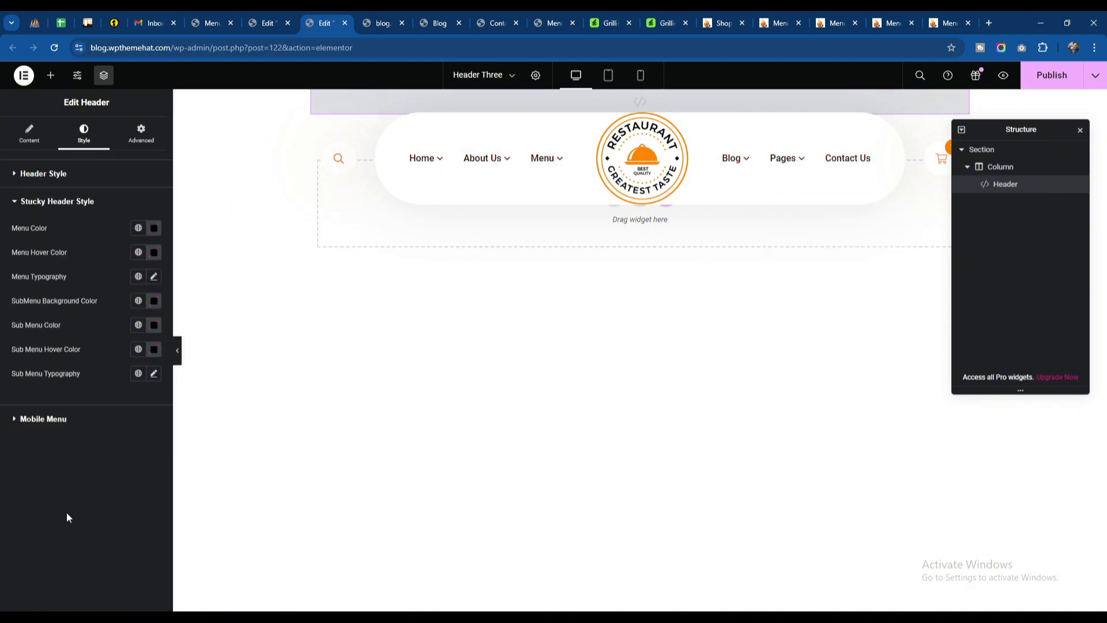
{"action": "left_click", "coordinate": [47, 421]}
{"action": "left_click", "coordinate": [29, 136]}
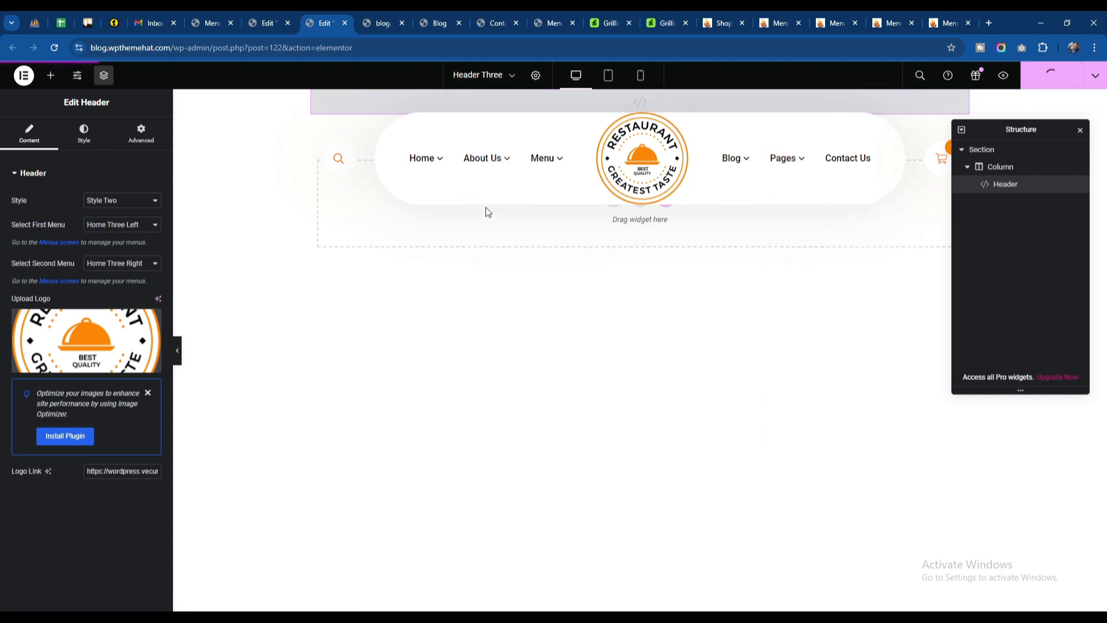
Step: Switch to the live home page and open it for editing in Elementor
{"action": "left_click", "coordinate": [378, 21]}
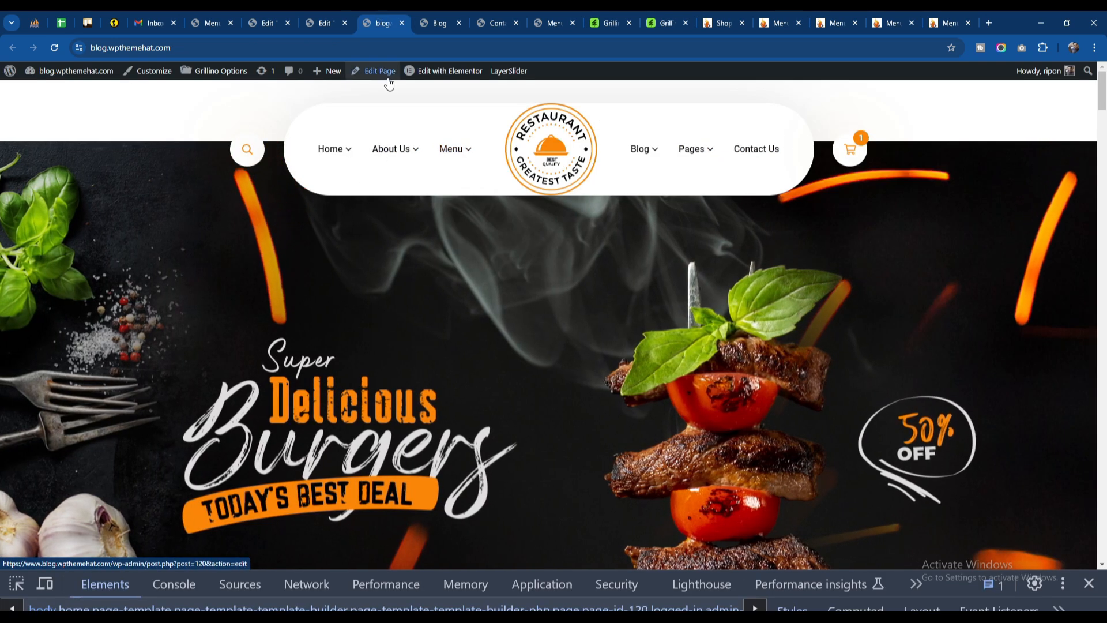
{"action": "mouse_move", "coordinate": [440, 73]}
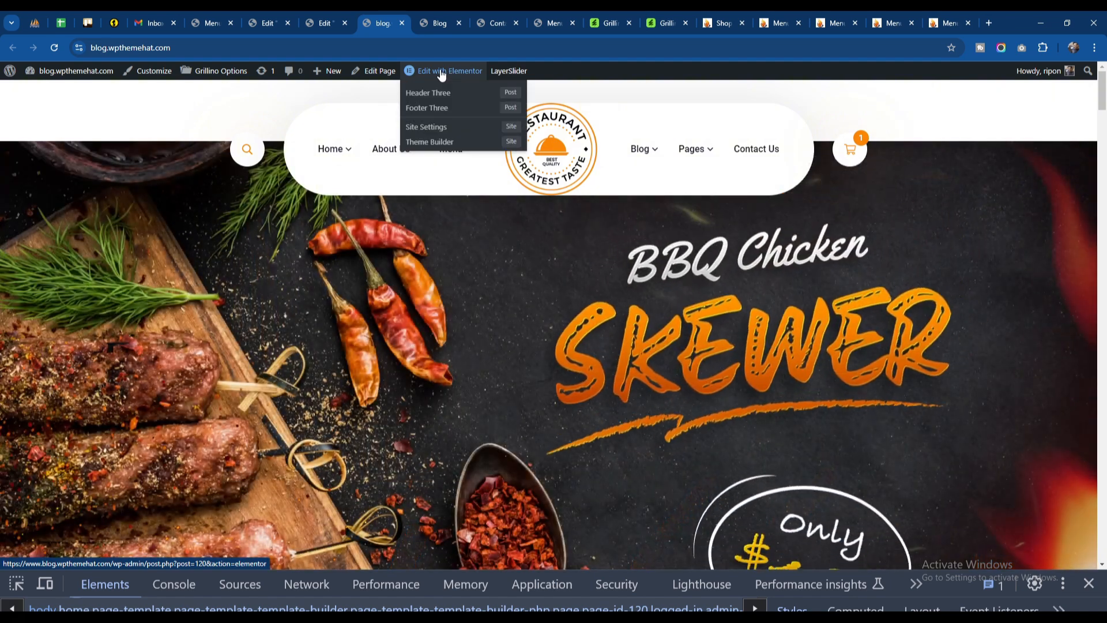
{"action": "left_click", "coordinate": [441, 70]}
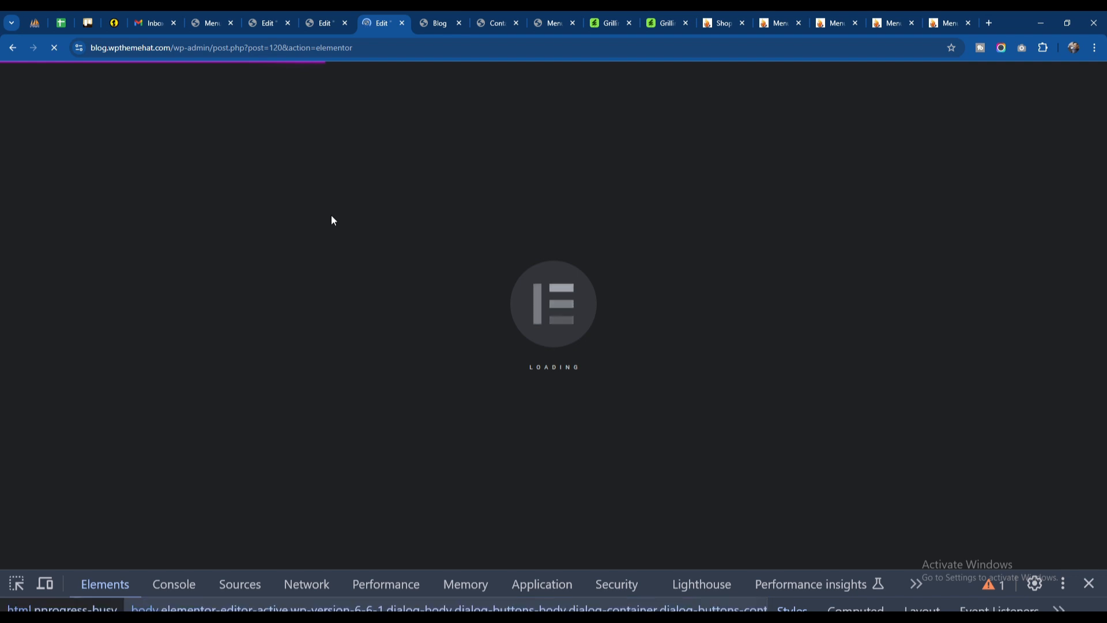
Step: Look over the already open Blog, Contact Us and Menu pages and their headers
{"action": "left_click", "coordinate": [439, 23]}
{"action": "left_click", "coordinate": [495, 23]}
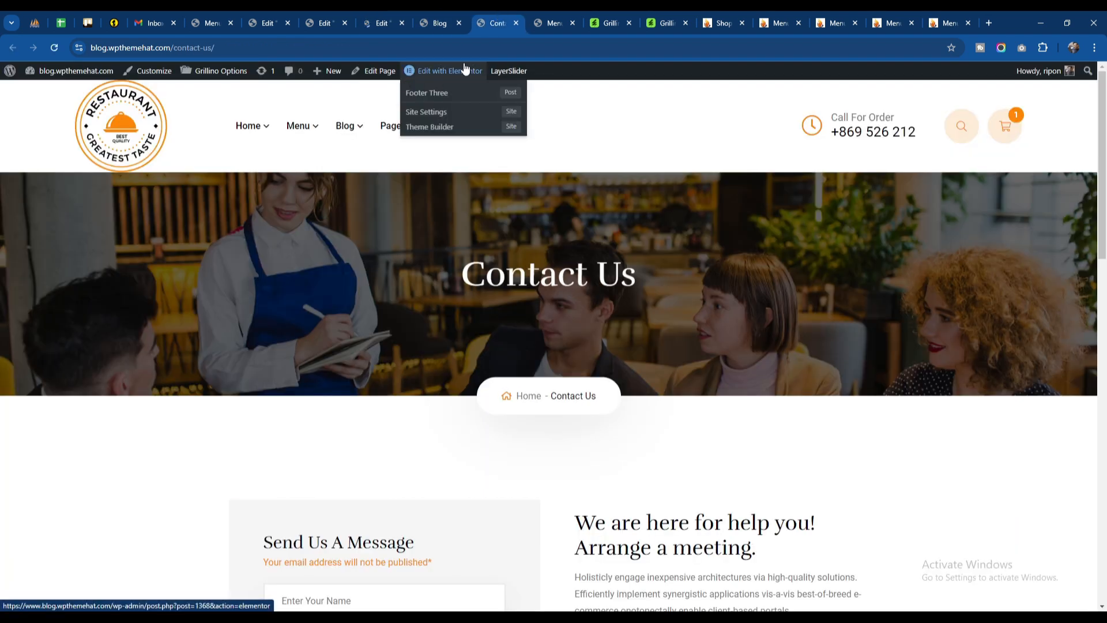
{"action": "left_click", "coordinate": [550, 23]}
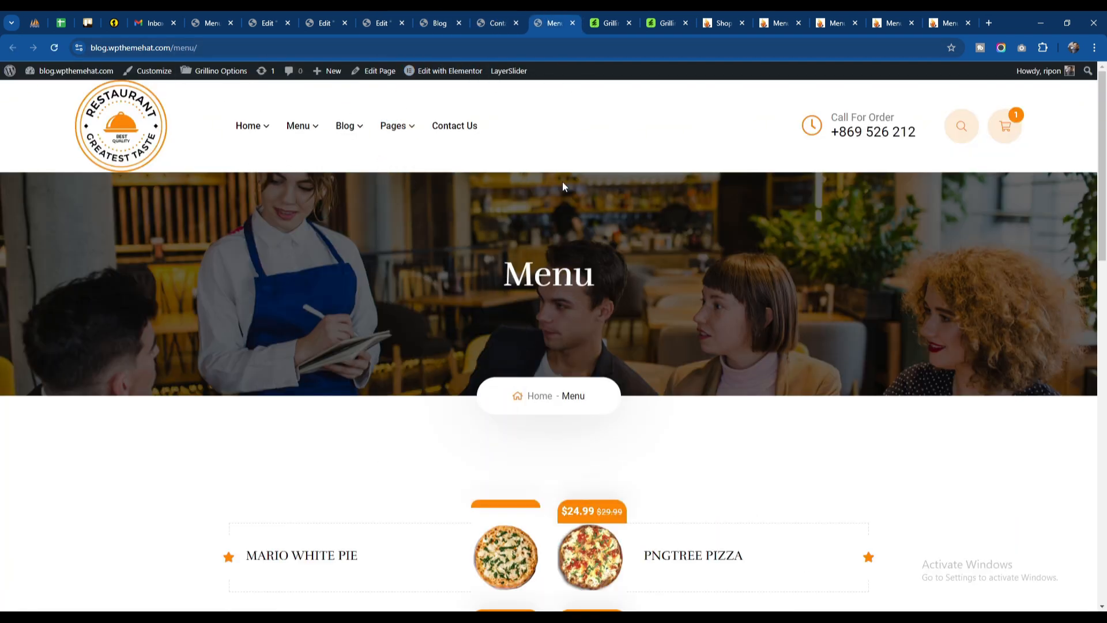
Step: In the Home page's page settings, set the header name to Header Six and publish the page
{"action": "left_click", "coordinate": [372, 17]}
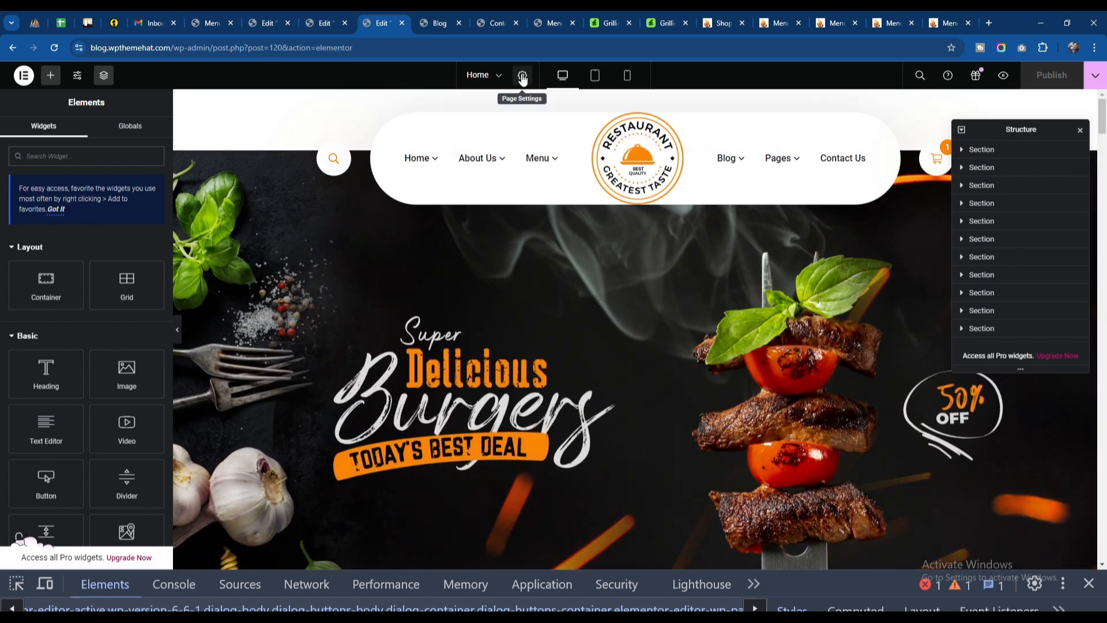
{"action": "left_click", "coordinate": [522, 77]}
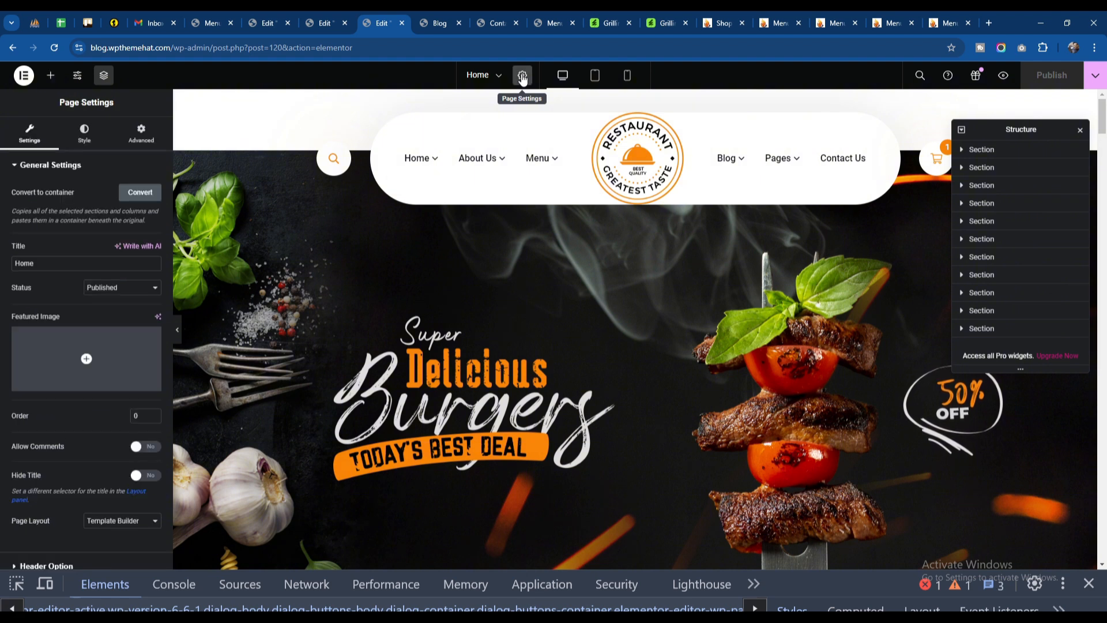
{"action": "key", "text": "F12"}
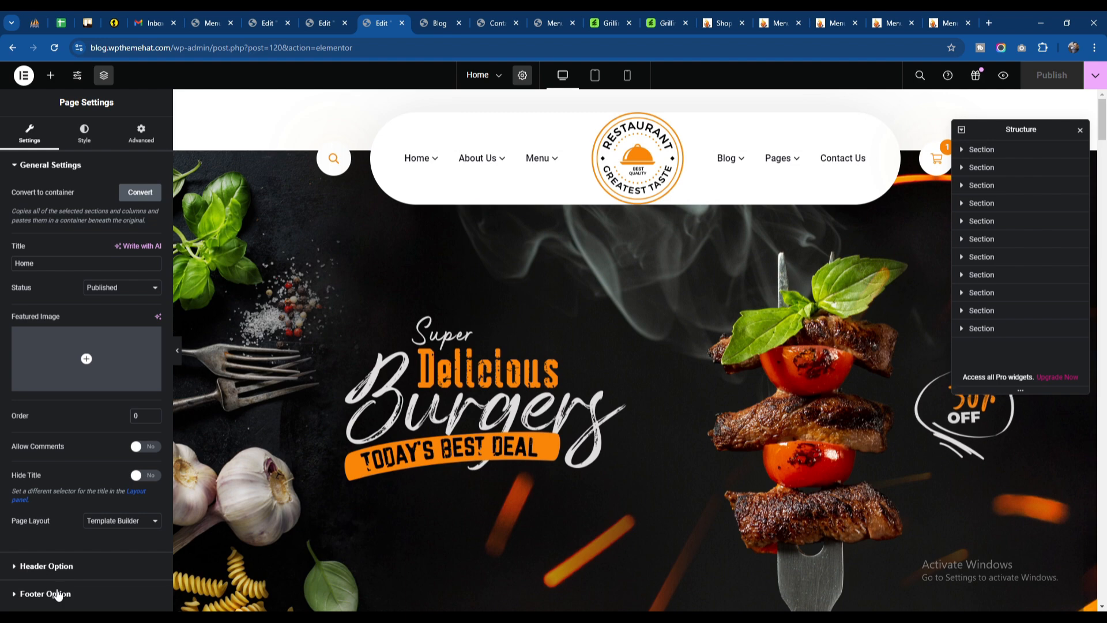
{"action": "left_click", "coordinate": [52, 568]}
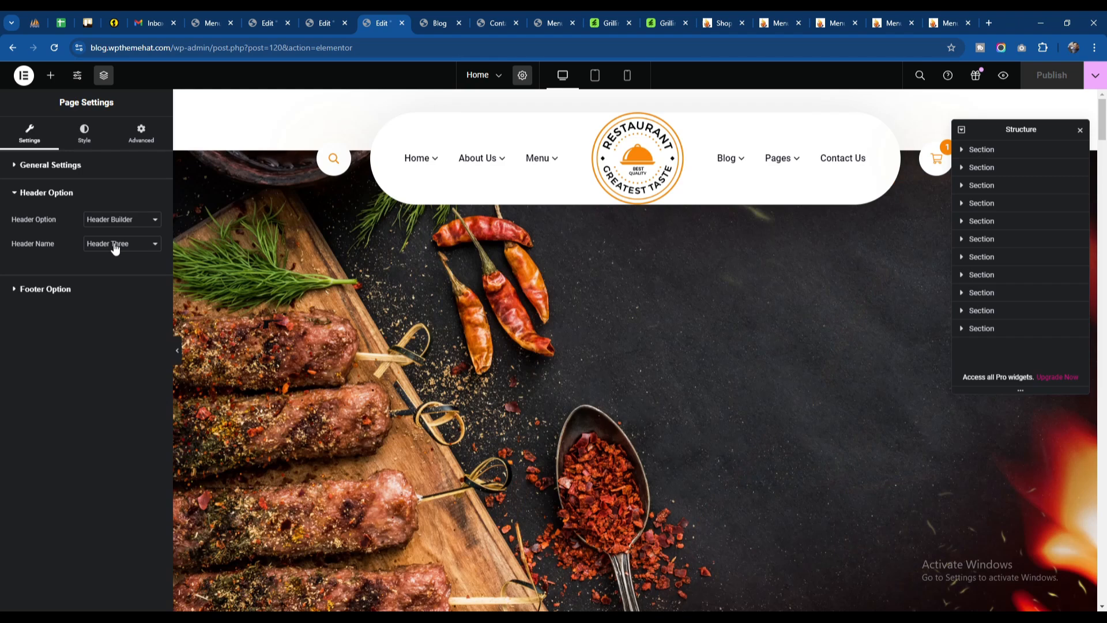
{"action": "left_click", "coordinate": [115, 245]}
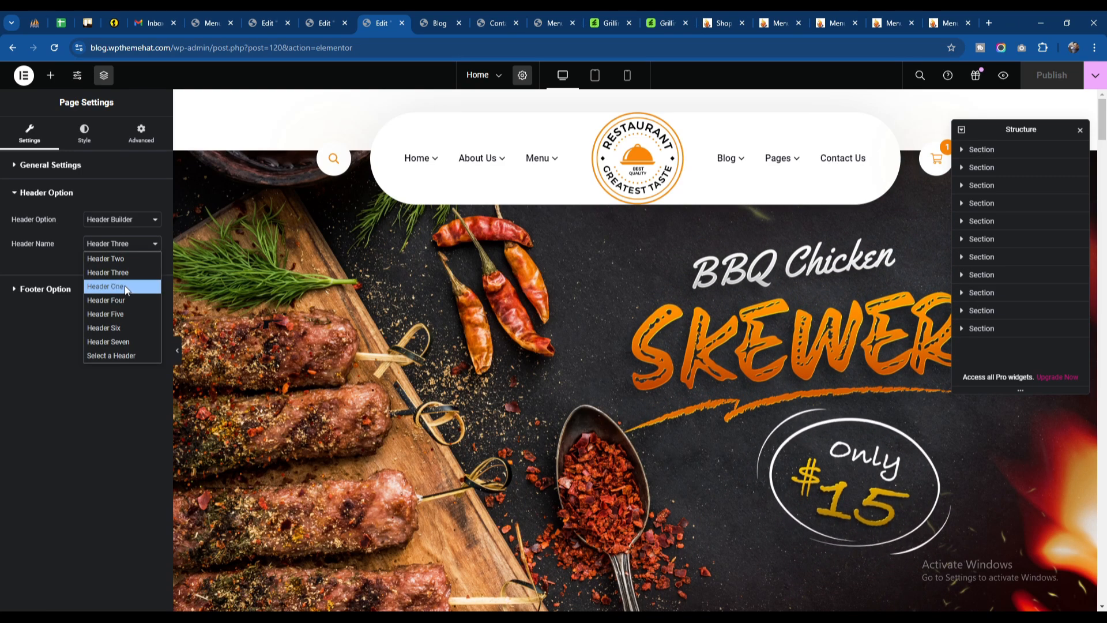
{"action": "left_click", "coordinate": [123, 328]}
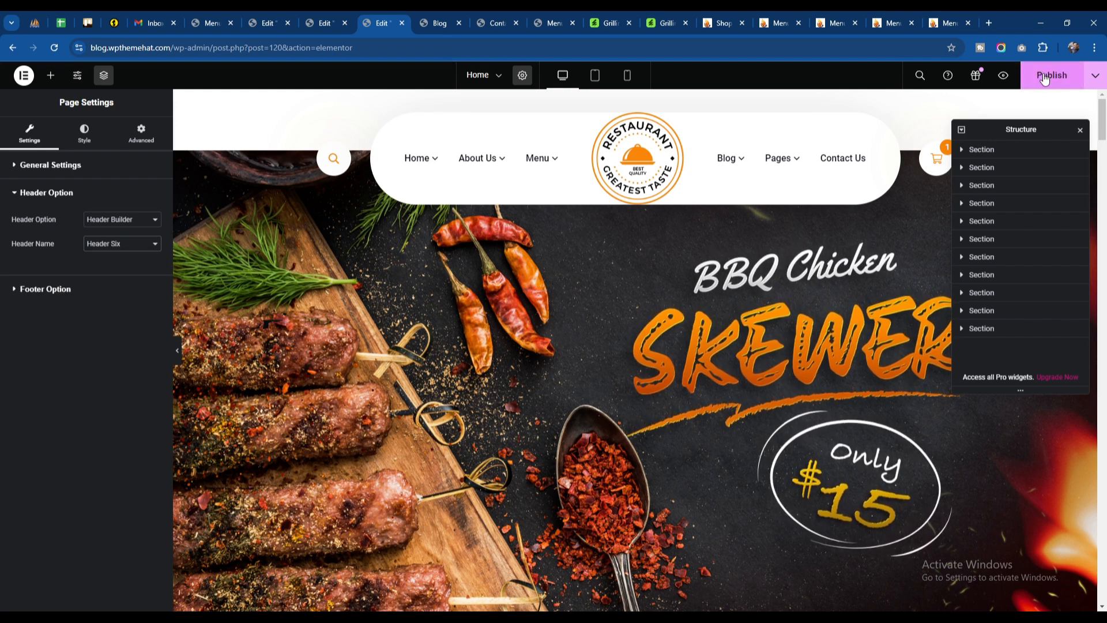
{"action": "left_click", "coordinate": [1045, 77]}
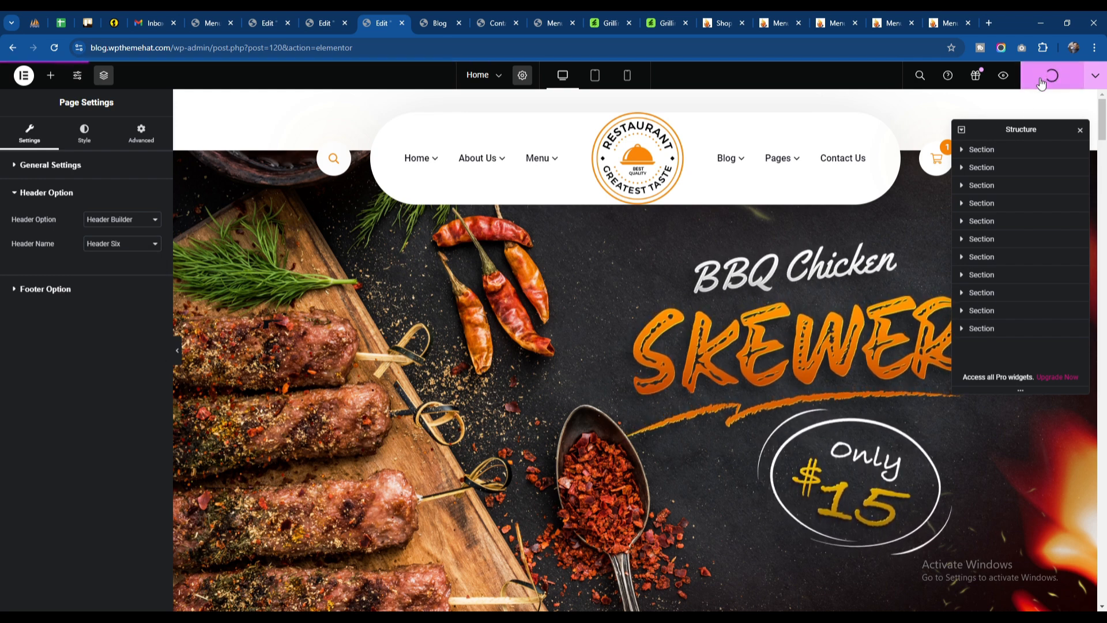
Step: Load the live home page in the Blog page's browser tab and check its header against the editor's settings
{"action": "left_click", "coordinate": [443, 20]}
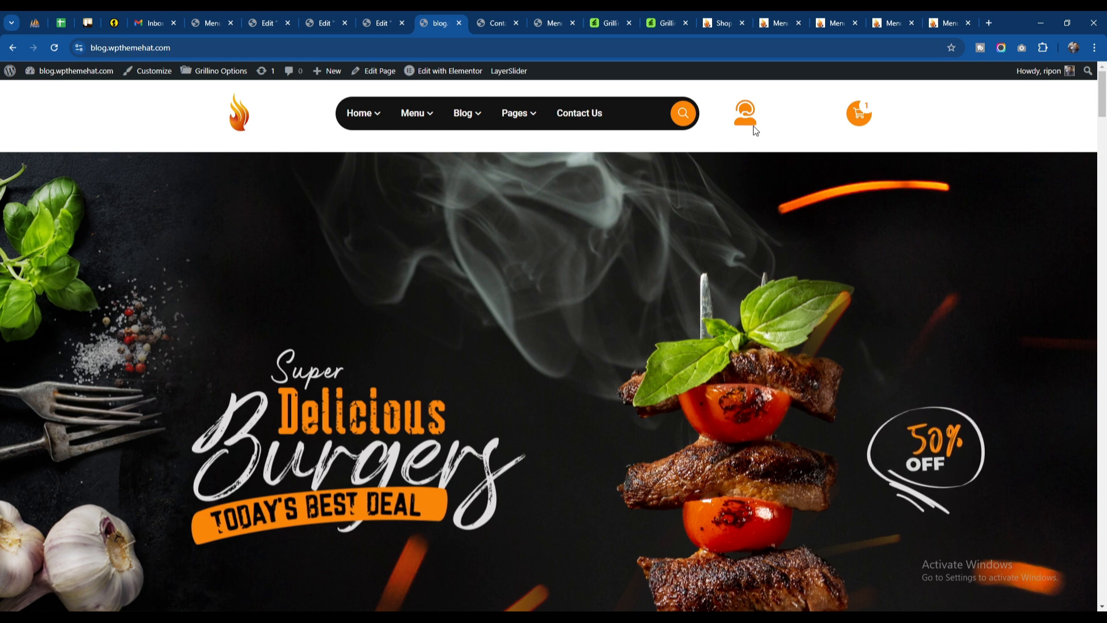
{"action": "left_click", "coordinate": [395, 21]}
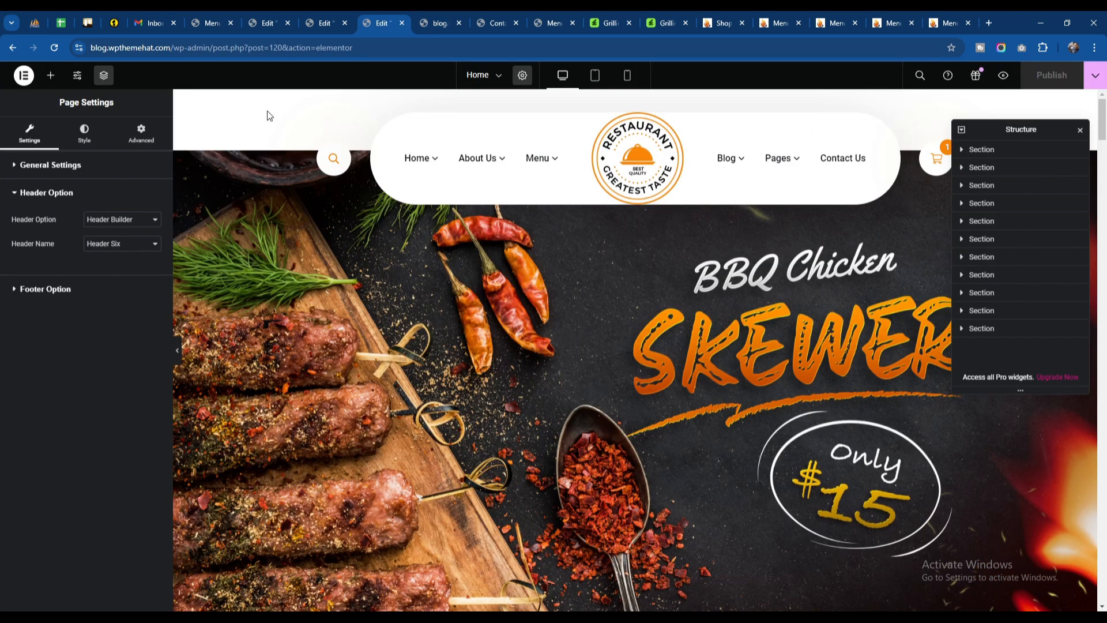
{"action": "left_click", "coordinate": [425, 14]}
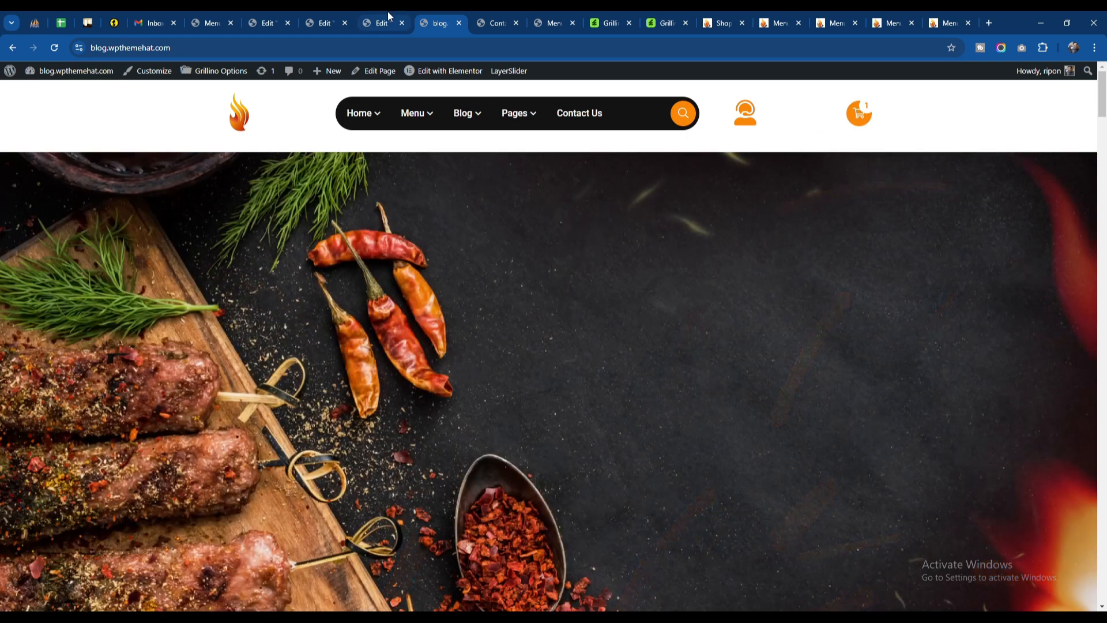
Step: Examine the Menu page's header and footer, and find the Footer entry in the Grillino Options submenu
{"action": "left_click", "coordinate": [382, 21]}
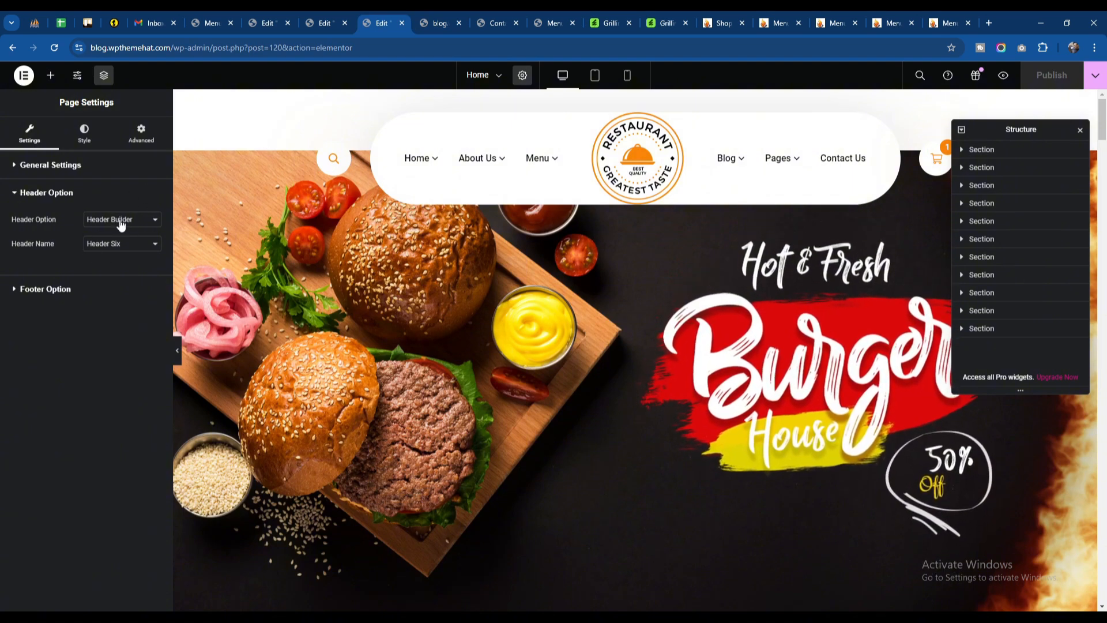
{"action": "left_click", "coordinate": [555, 23]}
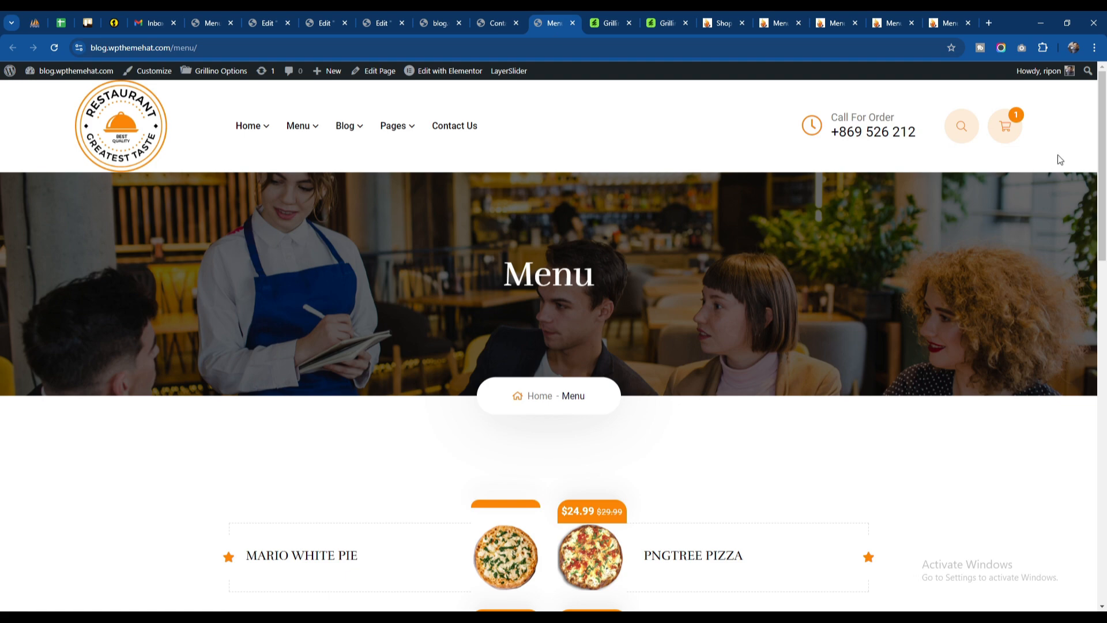
{"action": "scroll", "coordinate": [416, 304], "scroll_direction": "down", "scroll_amount": 15}
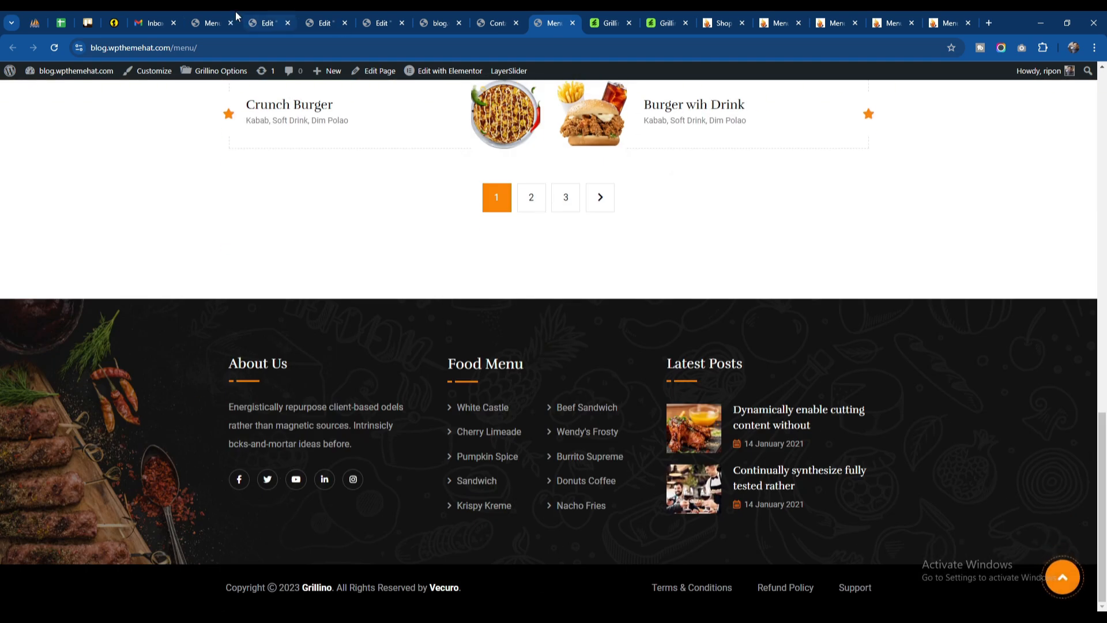
{"action": "left_click", "coordinate": [211, 23]}
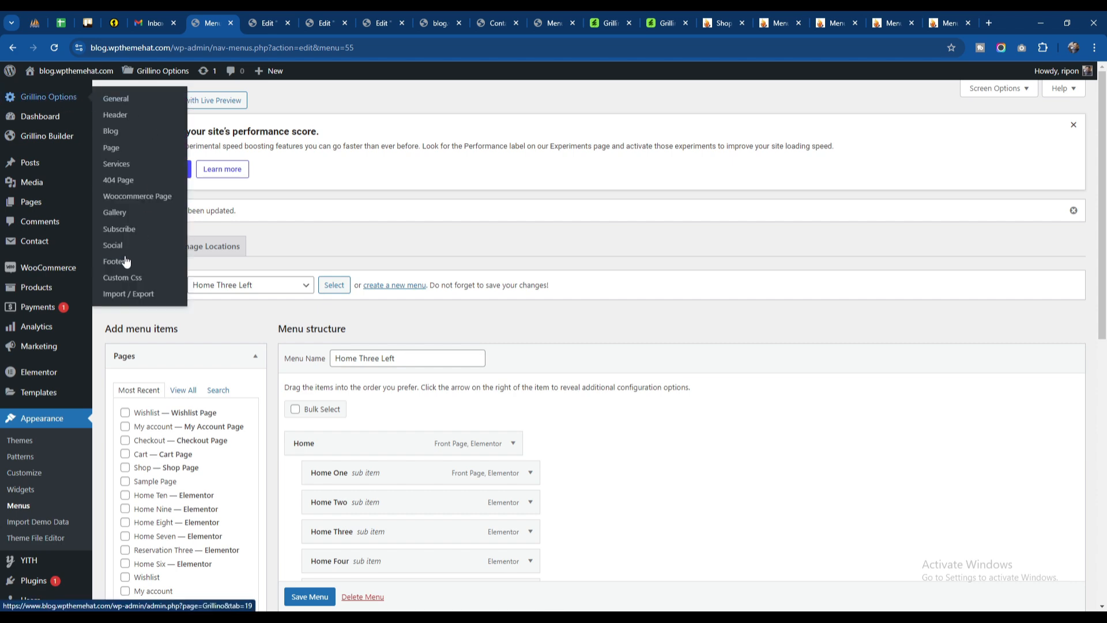
Step: In the Home page's page settings, set the footer name to Footer Two and publish the page
{"action": "left_click", "coordinate": [382, 23]}
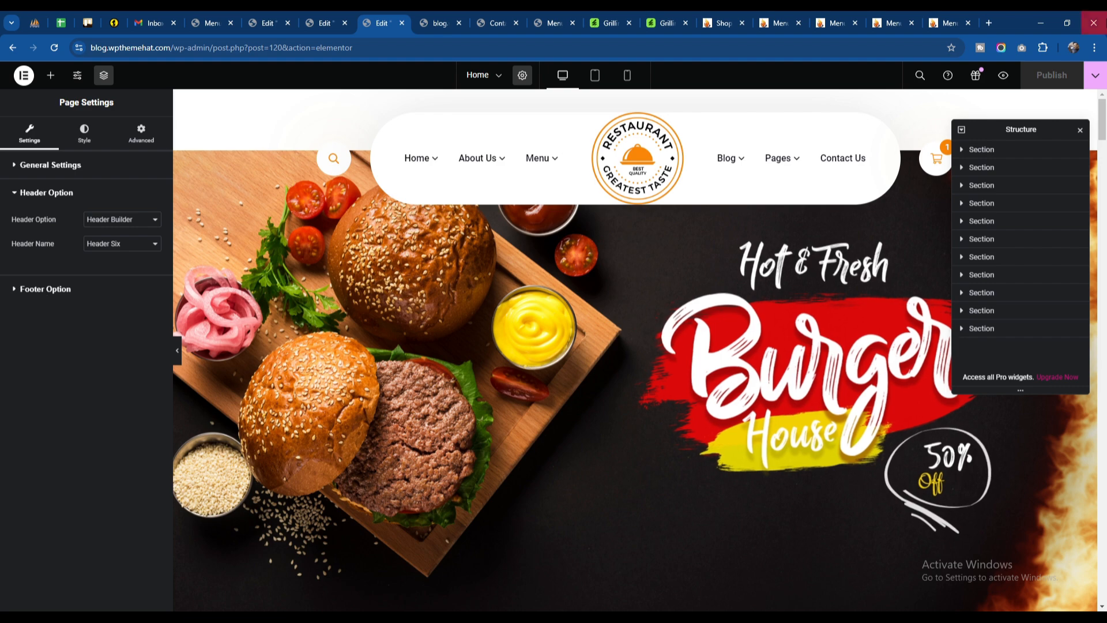
{"action": "left_click_drag", "start_coordinate": [1102, 120], "coordinate": [1102, 590]}
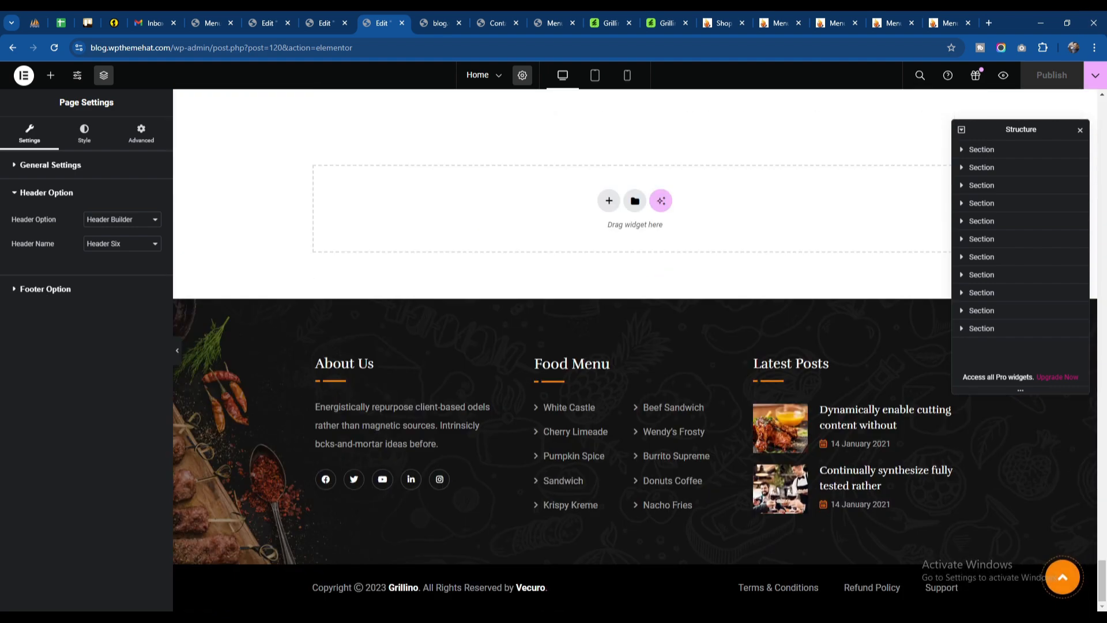
{"action": "left_click", "coordinate": [40, 292]}
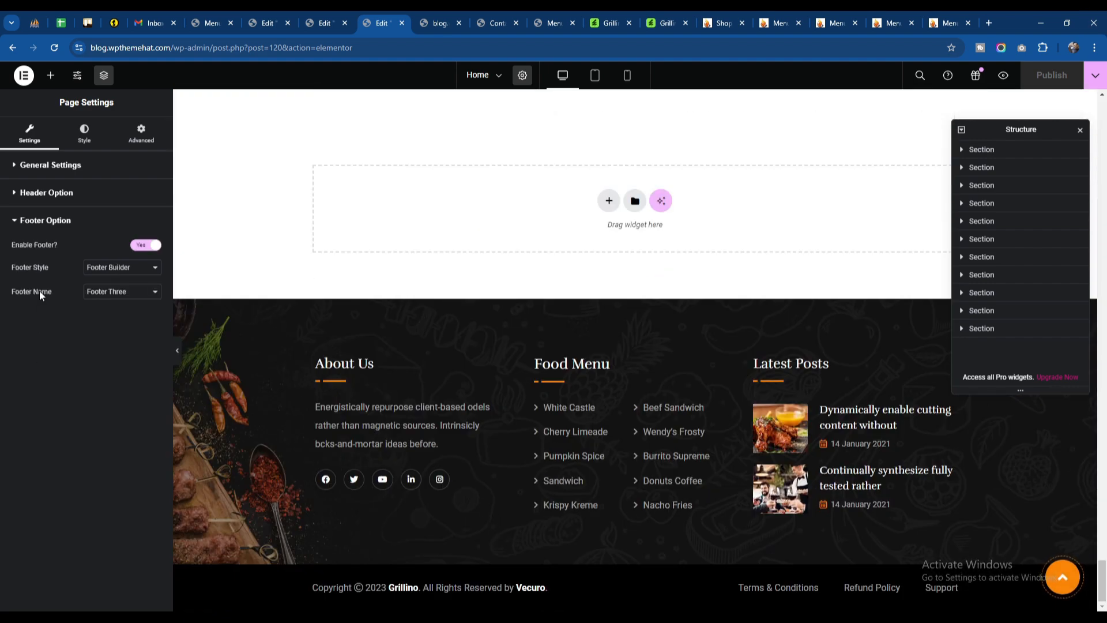
{"action": "left_click", "coordinate": [114, 292]}
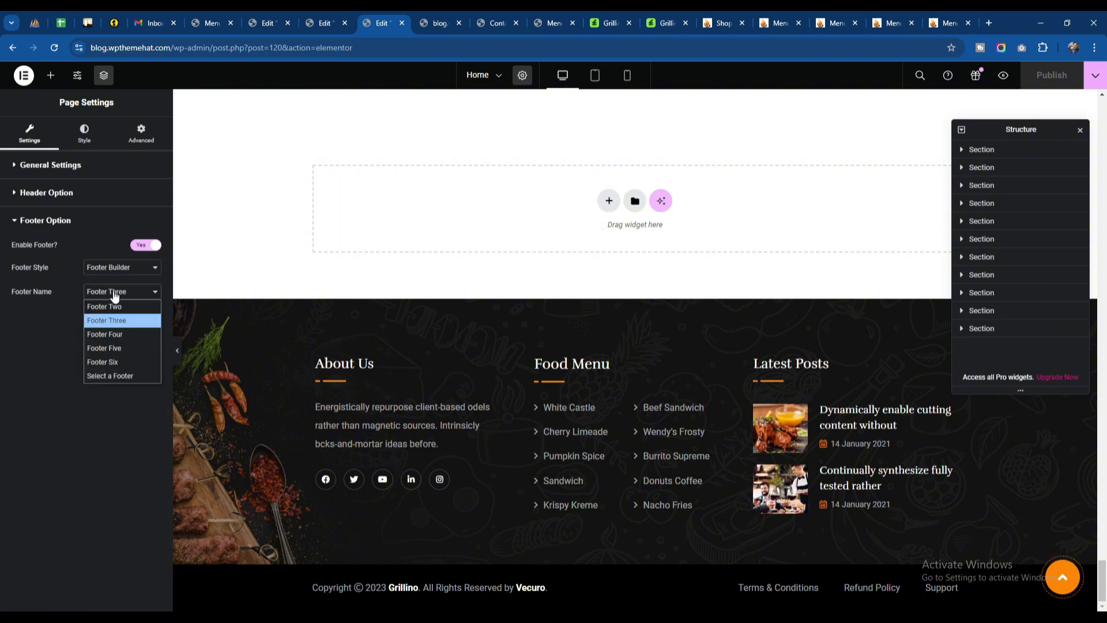
{"action": "left_click", "coordinate": [121, 307]}
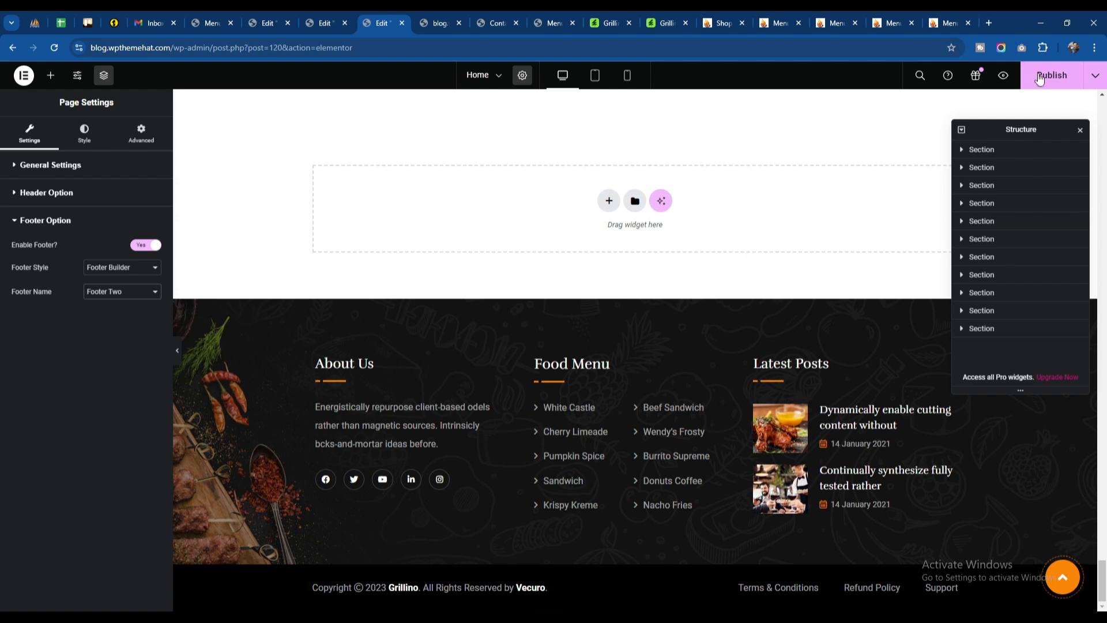
{"action": "left_click", "coordinate": [1053, 82]}
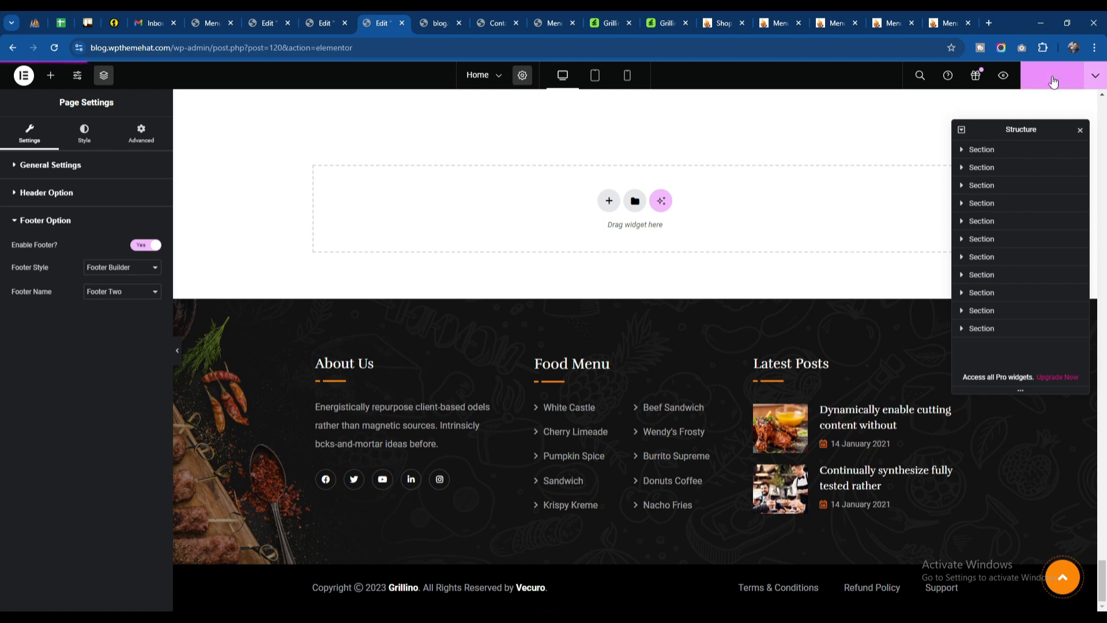
Step: Check the footer of the refreshed live home page and open the Footer Two template in Elementor
{"action": "left_click", "coordinate": [437, 18]}
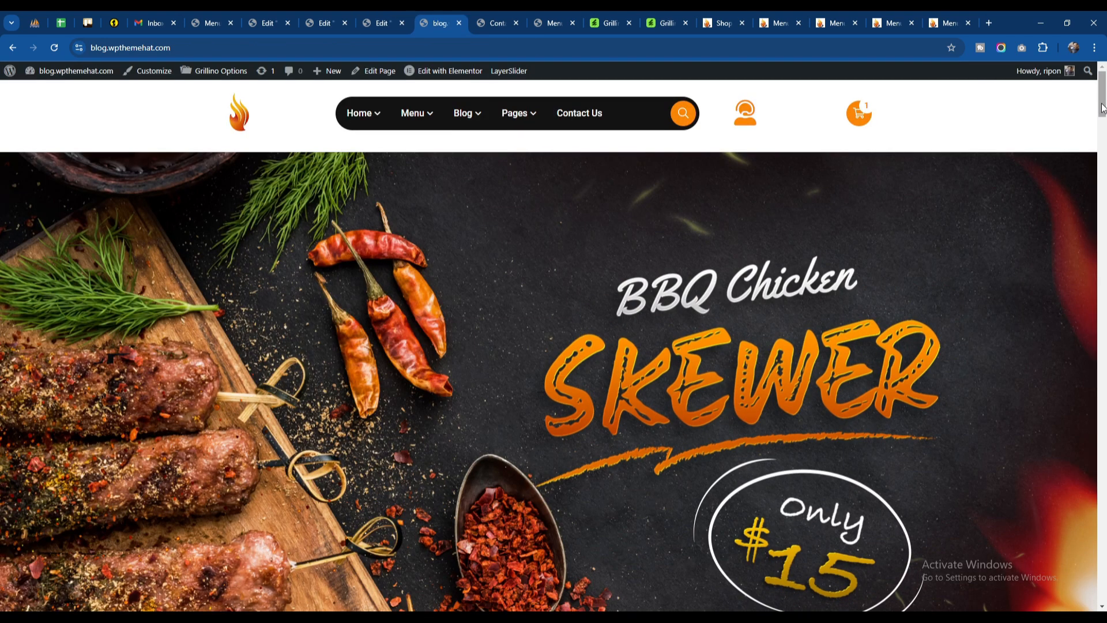
{"action": "left_click_drag", "start_coordinate": [1102, 95], "coordinate": [1102, 591]}
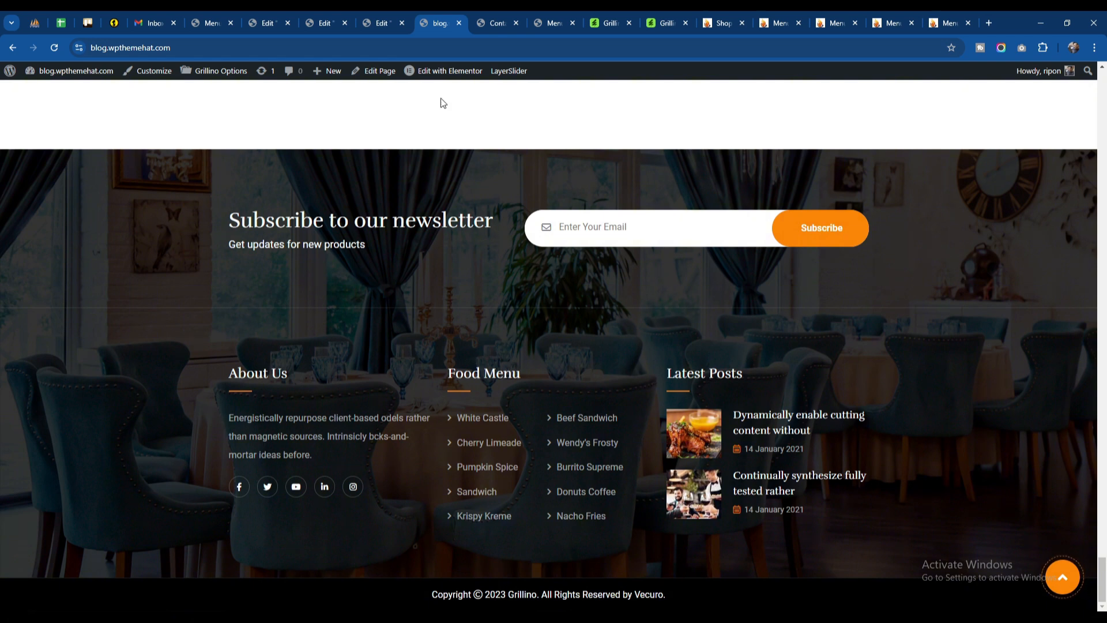
{"action": "mouse_move", "coordinate": [441, 79]}
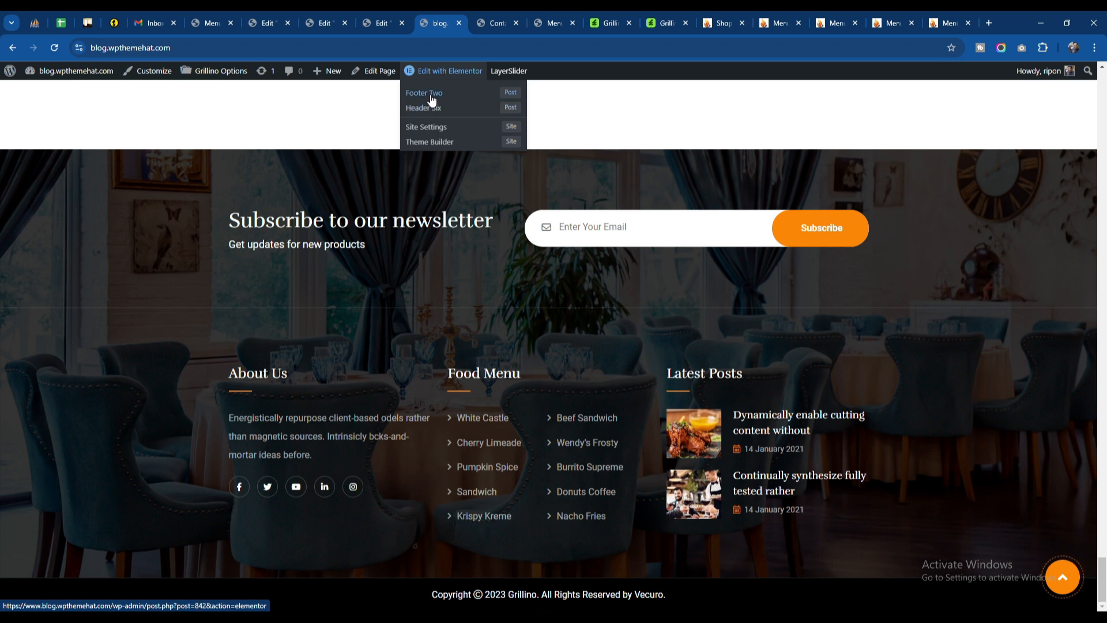
{"action": "left_click", "coordinate": [432, 100]}
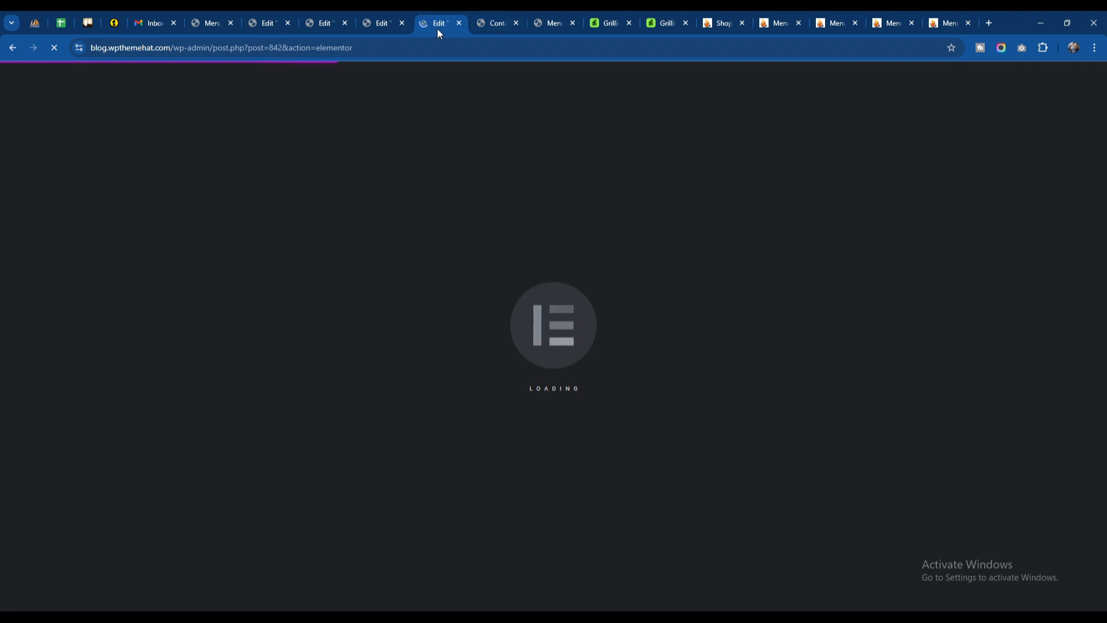
Step: Open the home page in a new browser tab from the Contact Us page's logo, and place that tab before Contact Us
{"action": "left_click", "coordinate": [493, 23]}
{"action": "right_click", "coordinate": [138, 115]}
{"action": "left_click", "coordinate": [173, 125]}
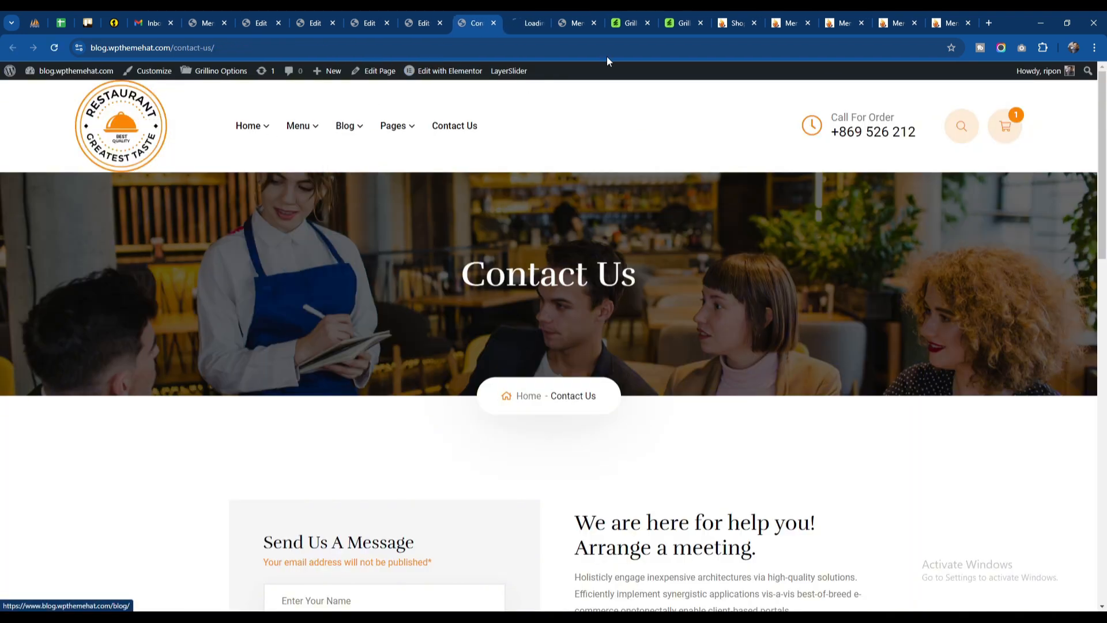
{"action": "left_click_drag", "start_coordinate": [531, 19], "coordinate": [479, 18]}
Step: Open the "Subscribe to our newsletter" heading's content settings in the Footer Two template
{"action": "left_click", "coordinate": [431, 18]}
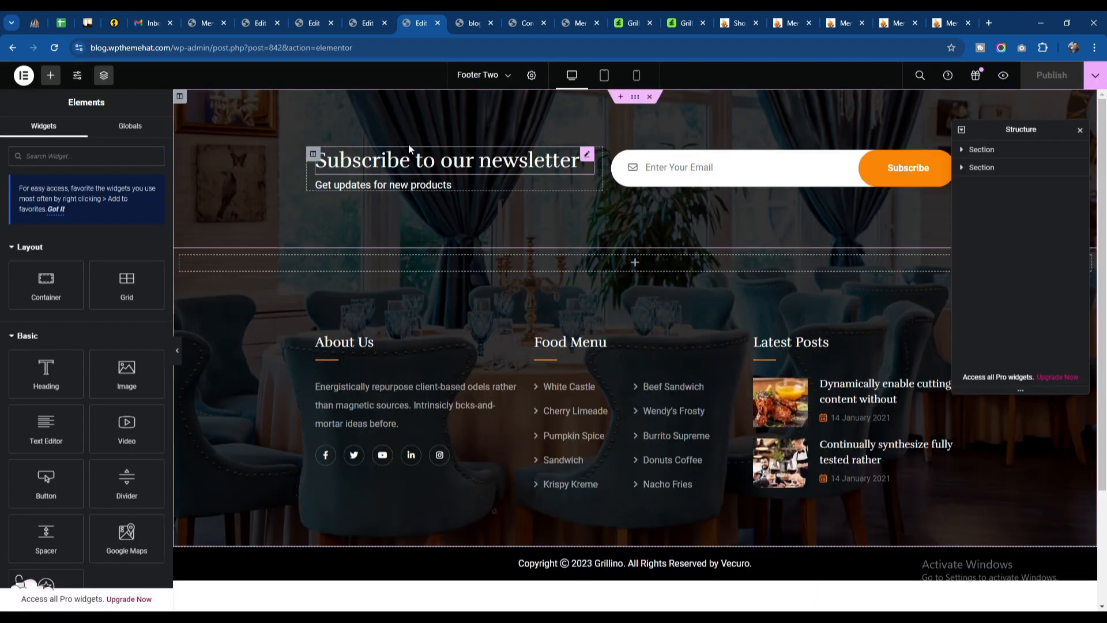
{"action": "left_click", "coordinate": [376, 161]}
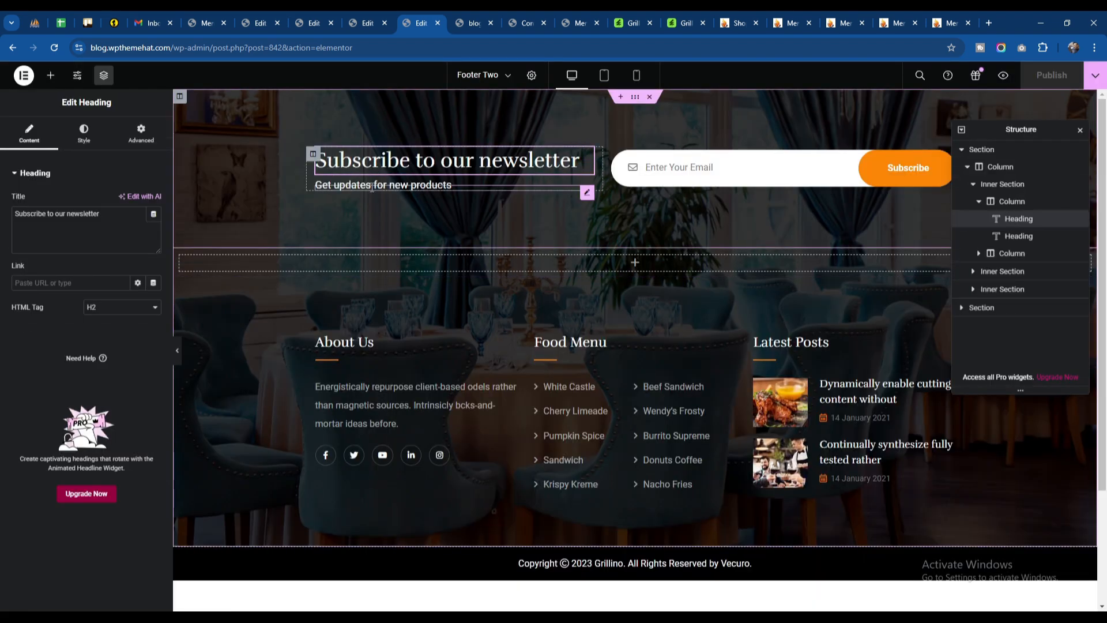
Step: Examine the content settings of Footer Two's About Us heading, food menu list and Recent Posts widget
{"action": "left_click", "coordinate": [366, 351]}
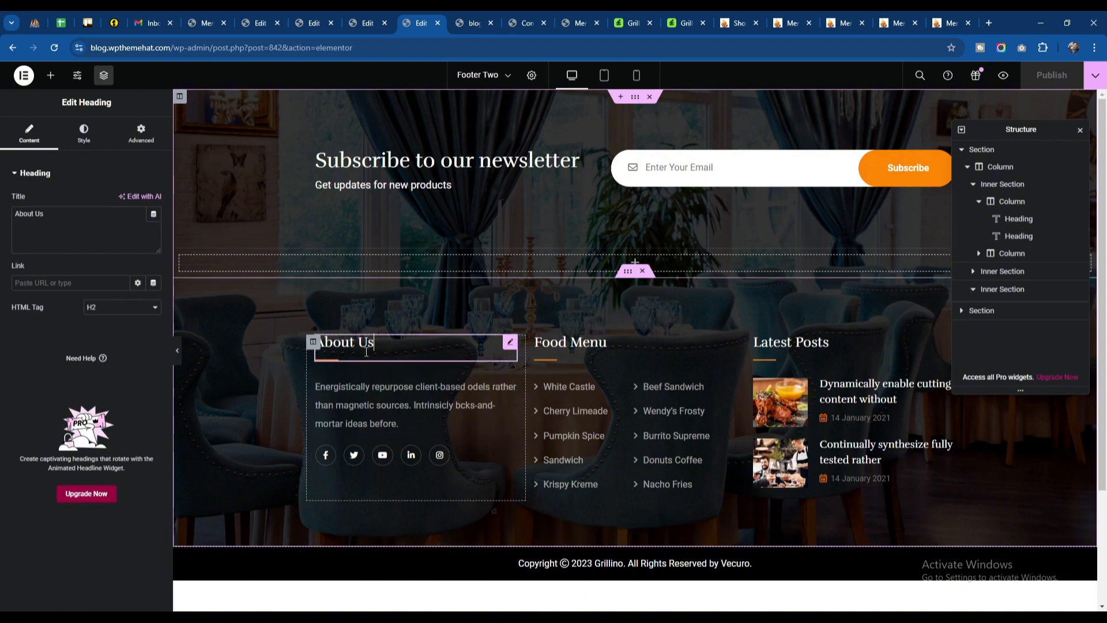
{"action": "left_click", "coordinate": [593, 423]}
{"action": "left_click", "coordinate": [814, 402]}
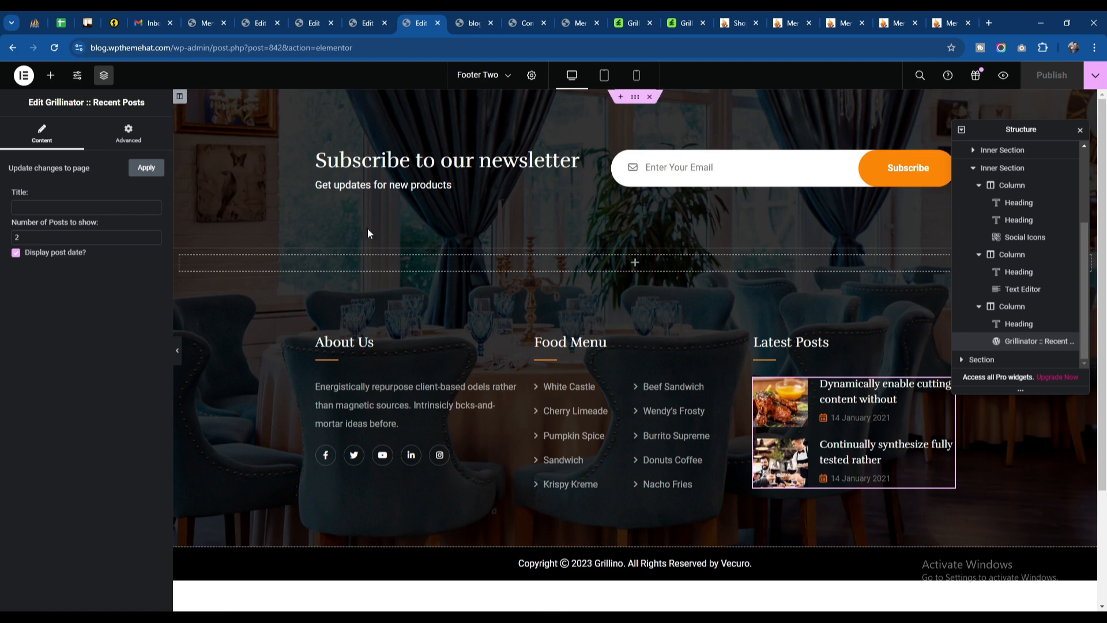
Step: Examine the newsletter form's content settings in Footer Two, including its style choices and placeholder text
{"action": "left_click", "coordinate": [653, 164]}
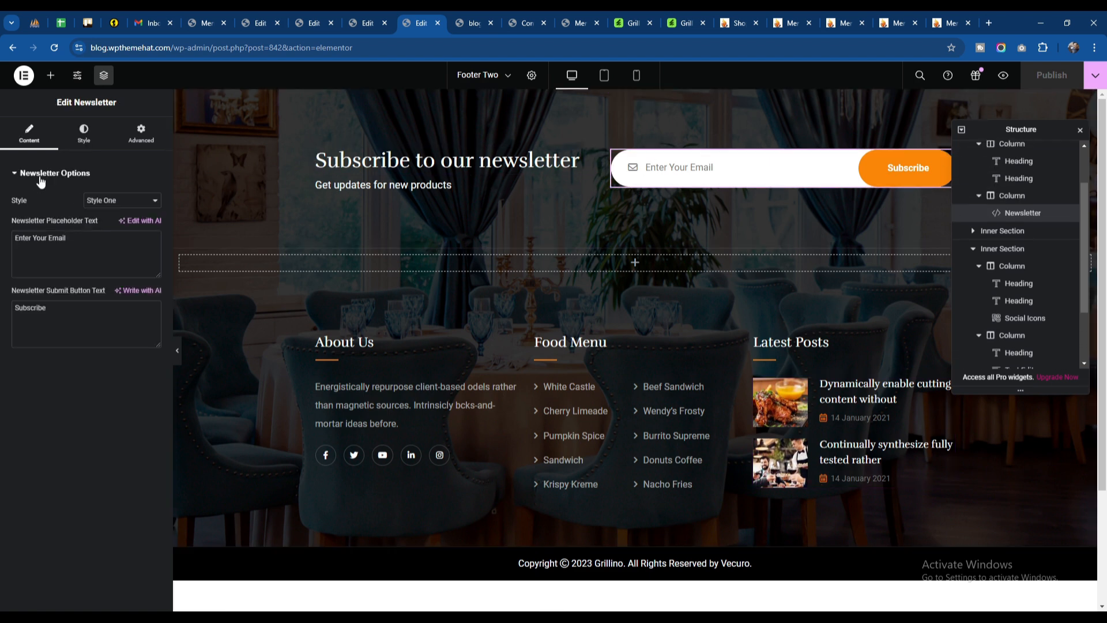
{"action": "left_click", "coordinate": [113, 206]}
{"action": "left_click", "coordinate": [130, 206]}
{"action": "left_click", "coordinate": [124, 206]}
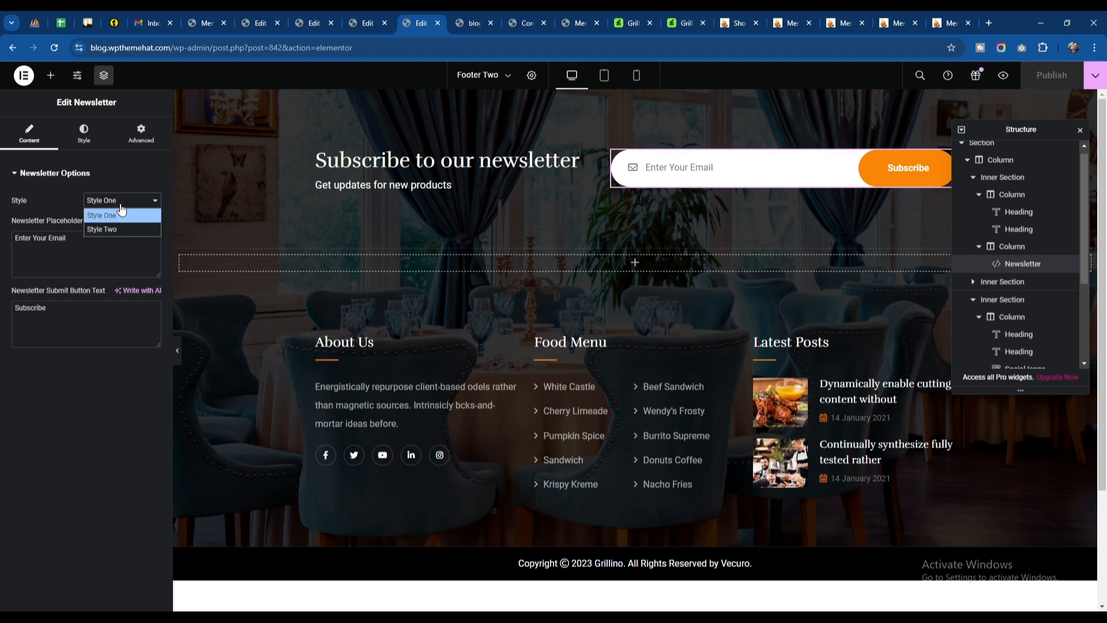
{"action": "left_click", "coordinate": [69, 252]}
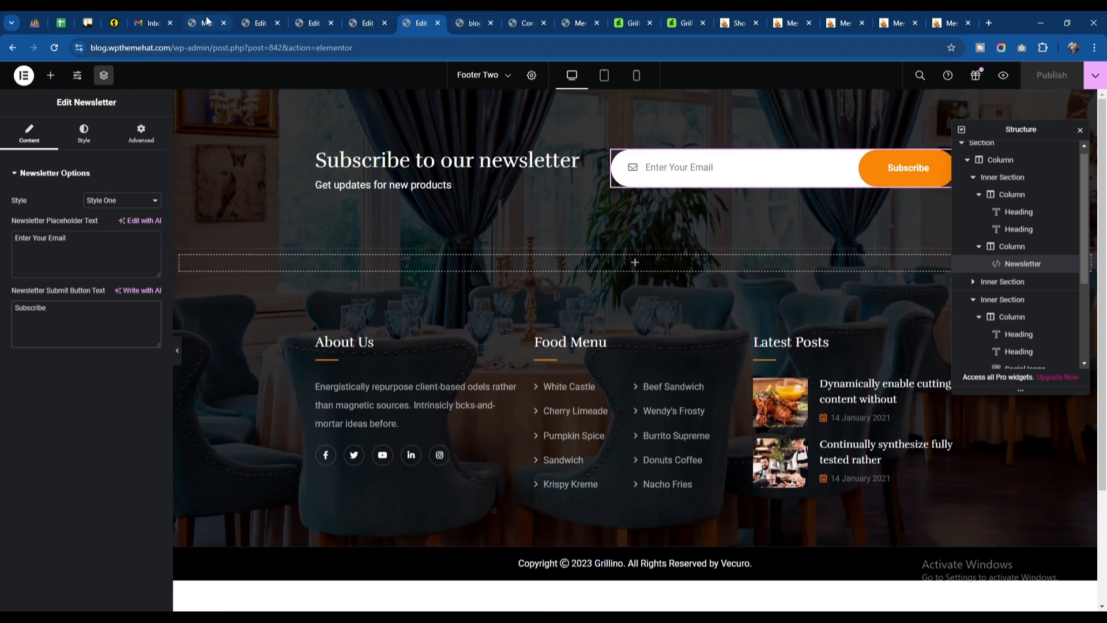
Step: Review the Mailchimp API key and list ID fields in Grillino Options' Subscribe section and save the changes
{"action": "left_click", "coordinate": [207, 22]}
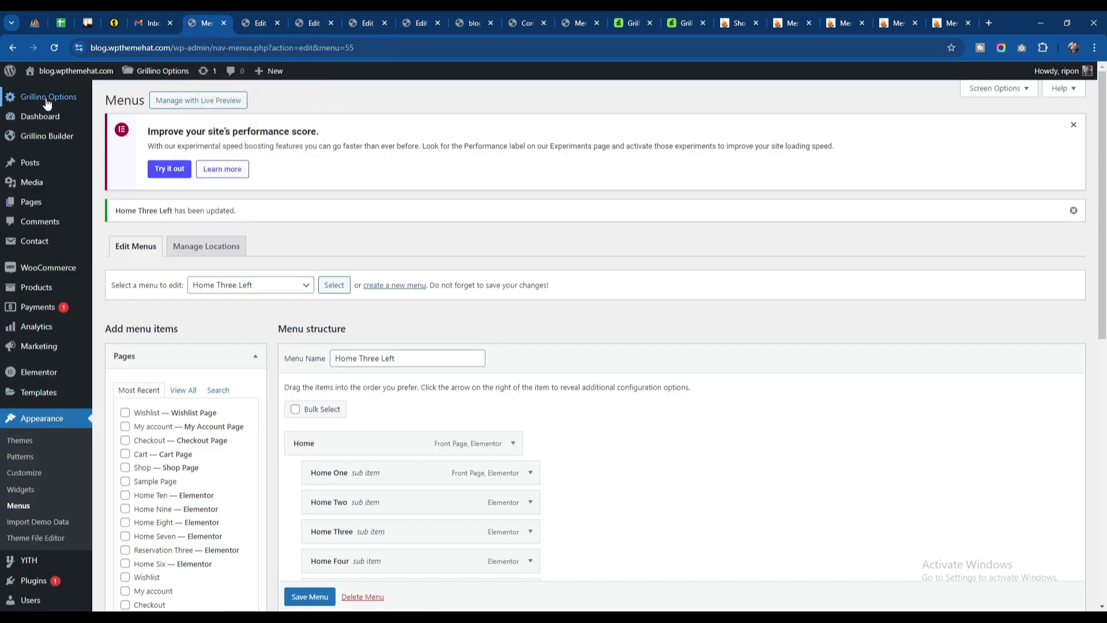
{"action": "mouse_move", "coordinate": [47, 104]}
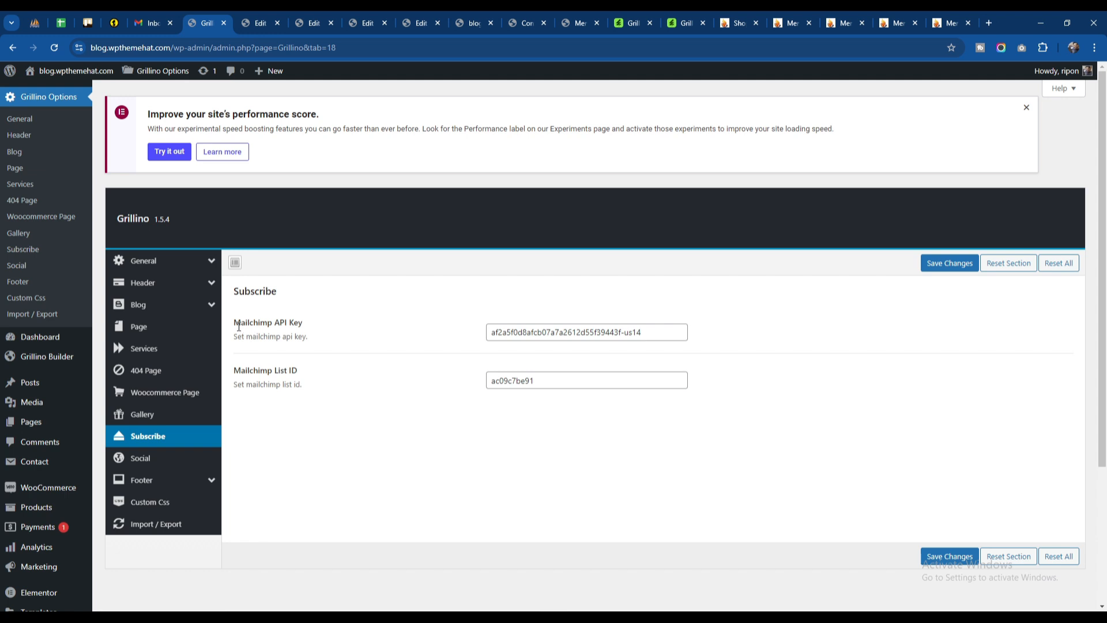
{"action": "left_click_drag", "start_coordinate": [239, 325], "coordinate": [354, 327]}
{"action": "left_click", "coordinate": [289, 384]}
{"action": "left_click_drag", "start_coordinate": [267, 371], "coordinate": [445, 365]}
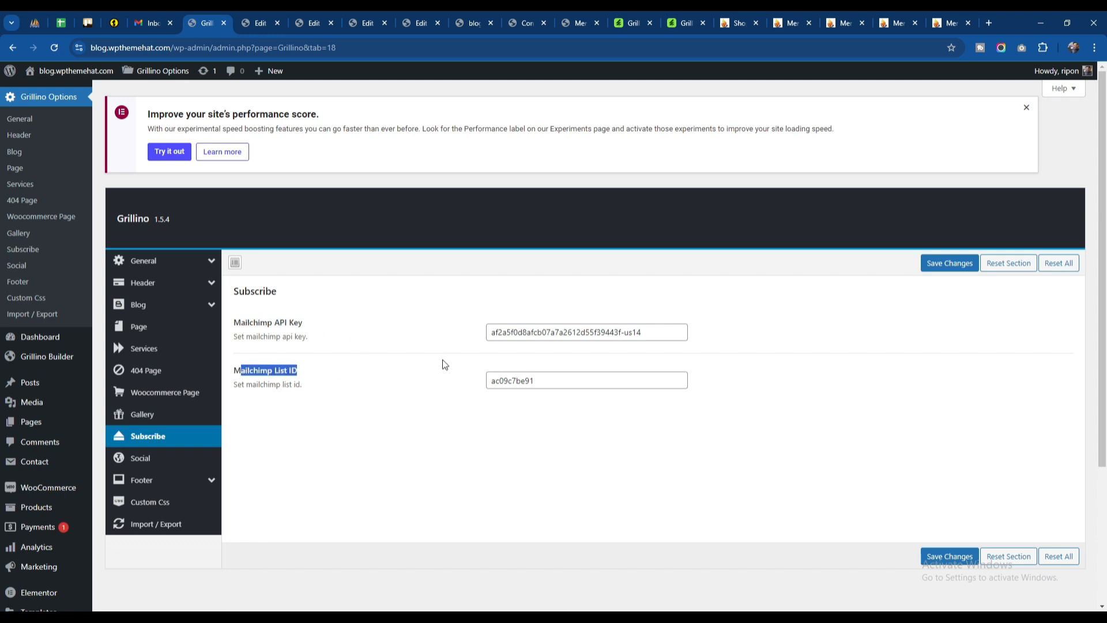
{"action": "left_click", "coordinate": [938, 556]}
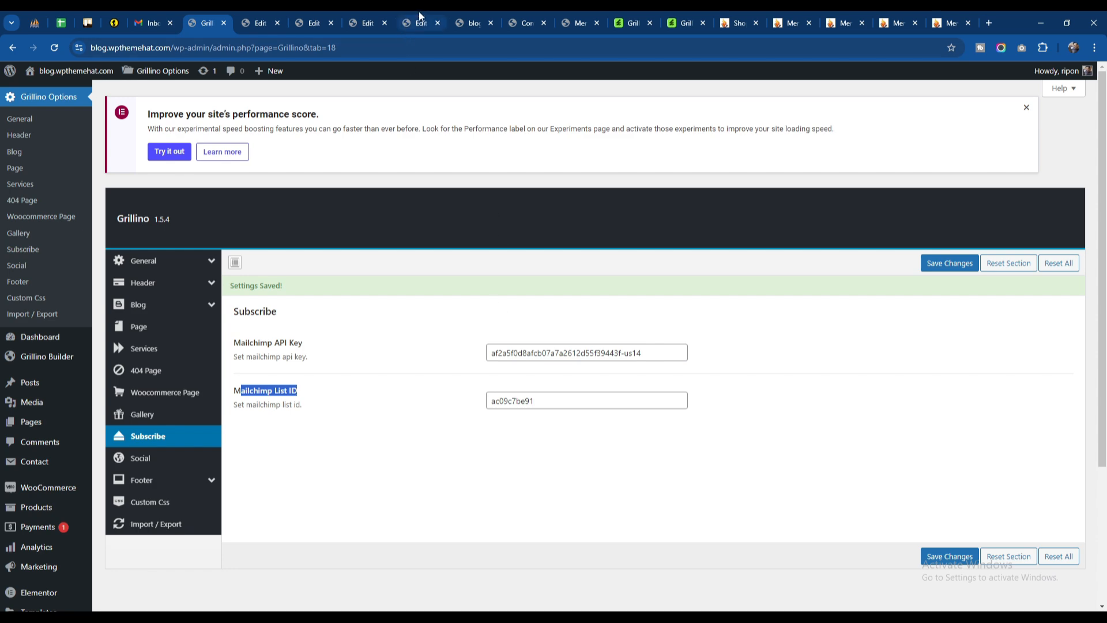
Step: In the Footer Two template, change the "Food Menu" heading to "Food Menus" and publish it
{"action": "left_click", "coordinate": [468, 21]}
{"action": "left_click", "coordinate": [360, 13]}
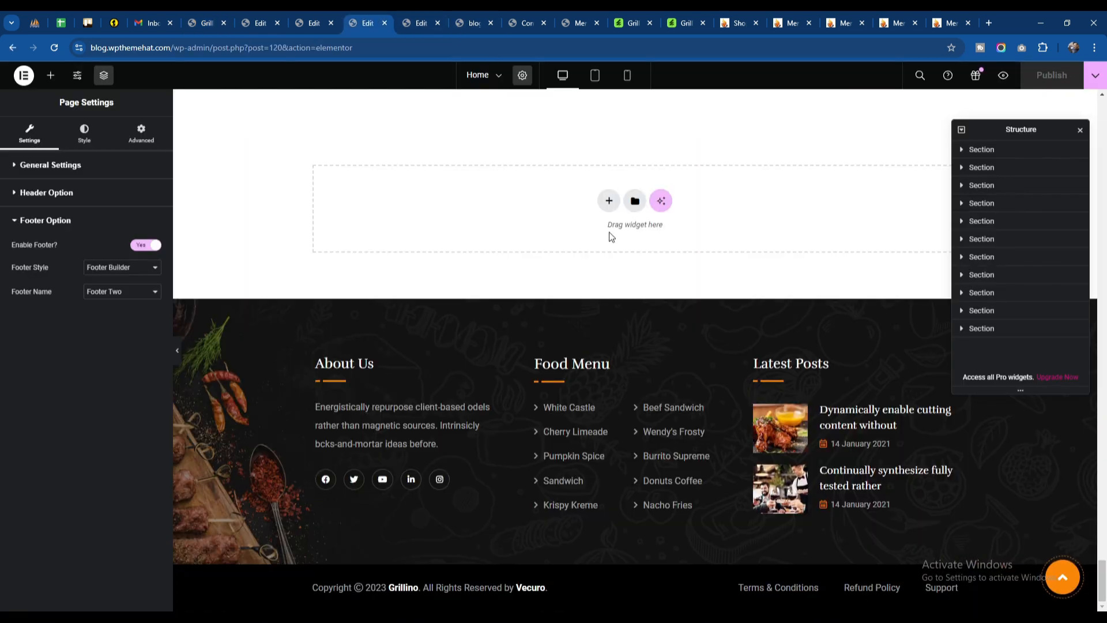
{"action": "left_click", "coordinate": [421, 23]}
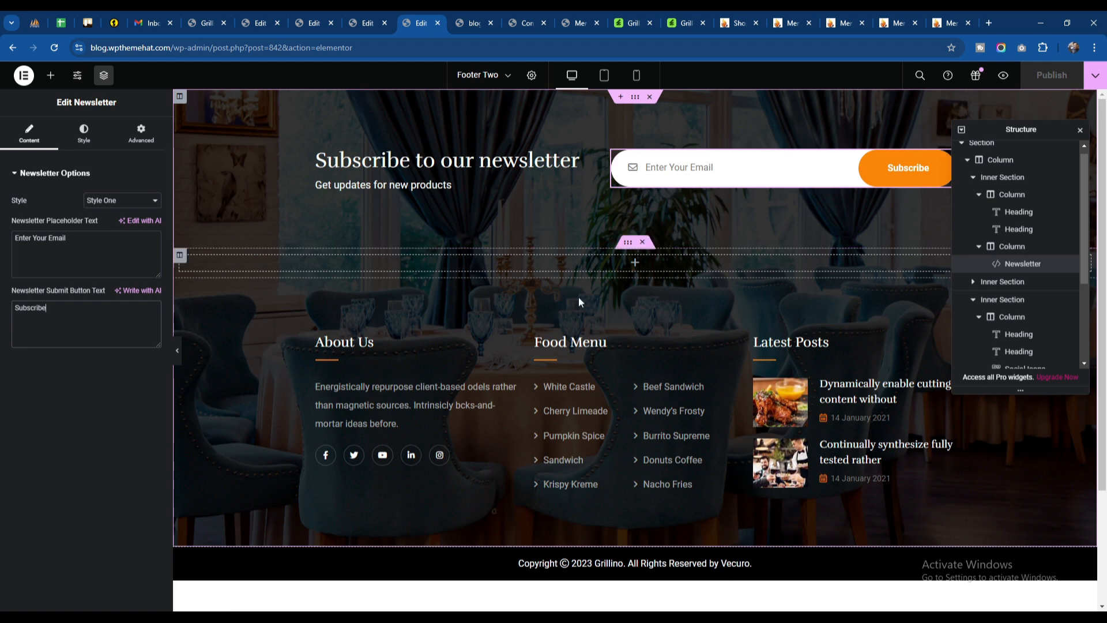
{"action": "left_click", "coordinate": [583, 352]}
{"action": "left_click", "coordinate": [82, 224]}
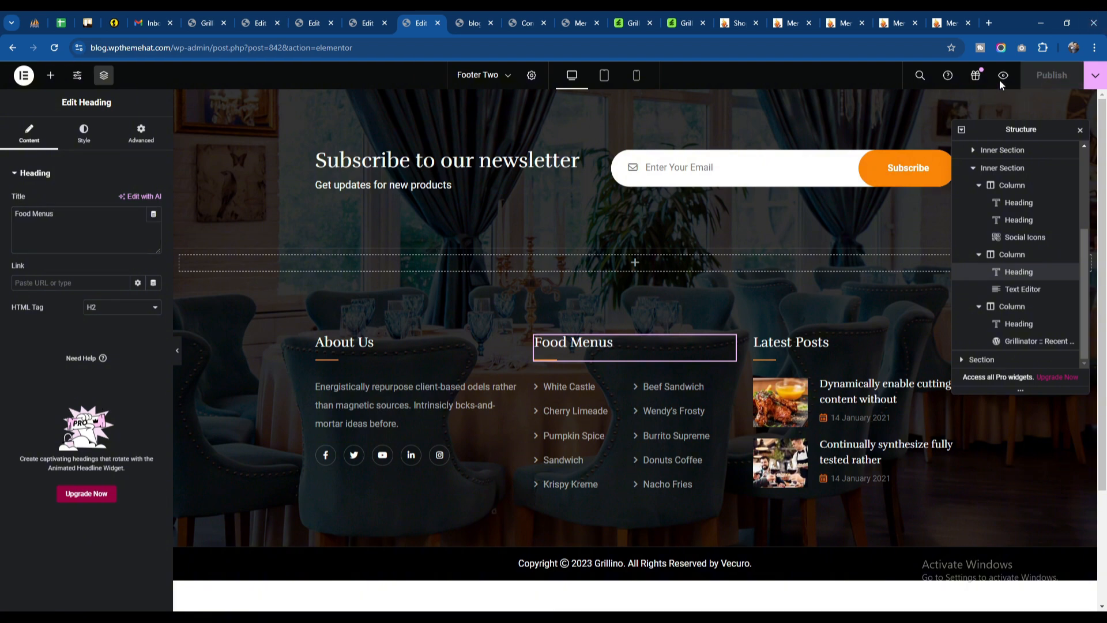
Step: Refresh the live home page and check the food menu heading in the footer and the page's header area
{"action": "left_click", "coordinate": [480, 15]}
{"action": "left_click", "coordinate": [54, 48]}
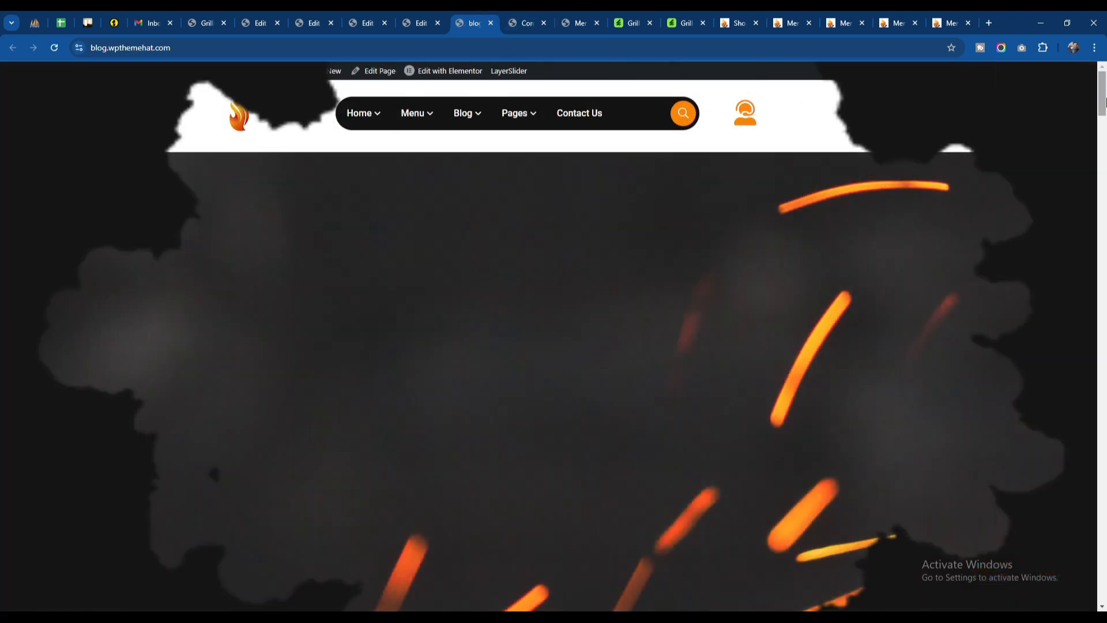
{"action": "left_click_drag", "start_coordinate": [1102, 92], "coordinate": [1106, 601]}
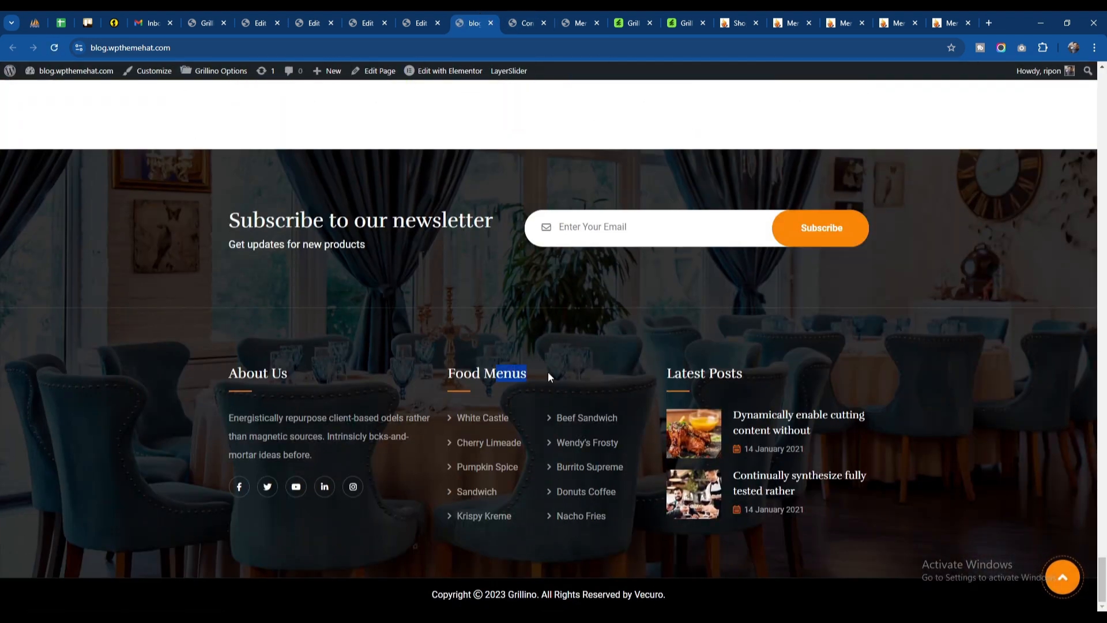
{"action": "scroll", "coordinate": [567, 320], "scroll_direction": "up", "scroll_amount": 20}
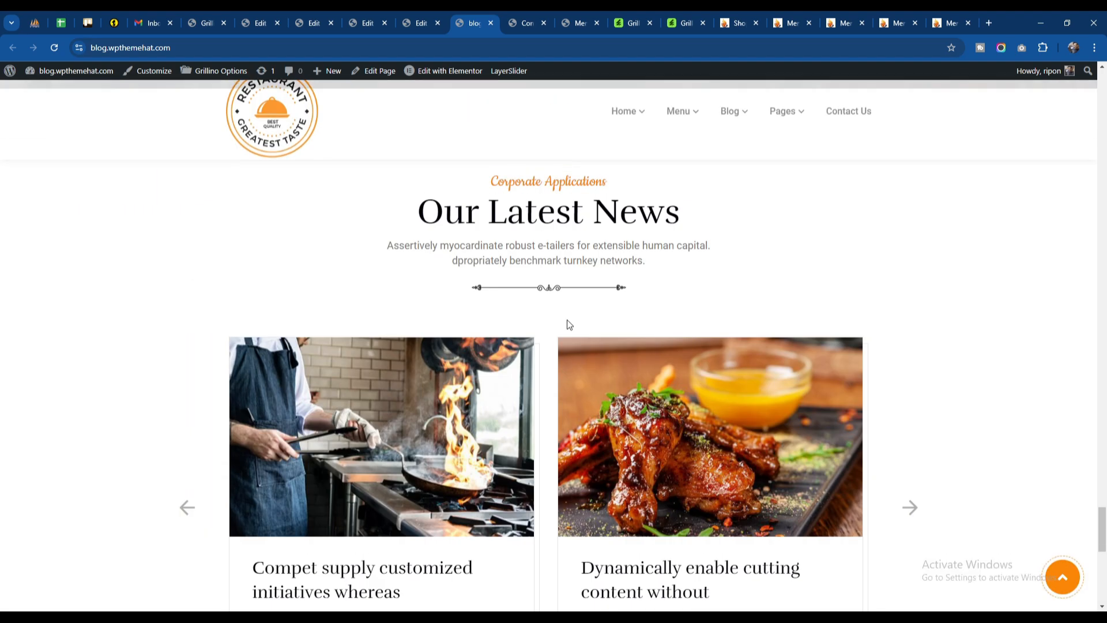
{"action": "scroll", "coordinate": [566, 320], "scroll_direction": "up", "scroll_amount": 10}
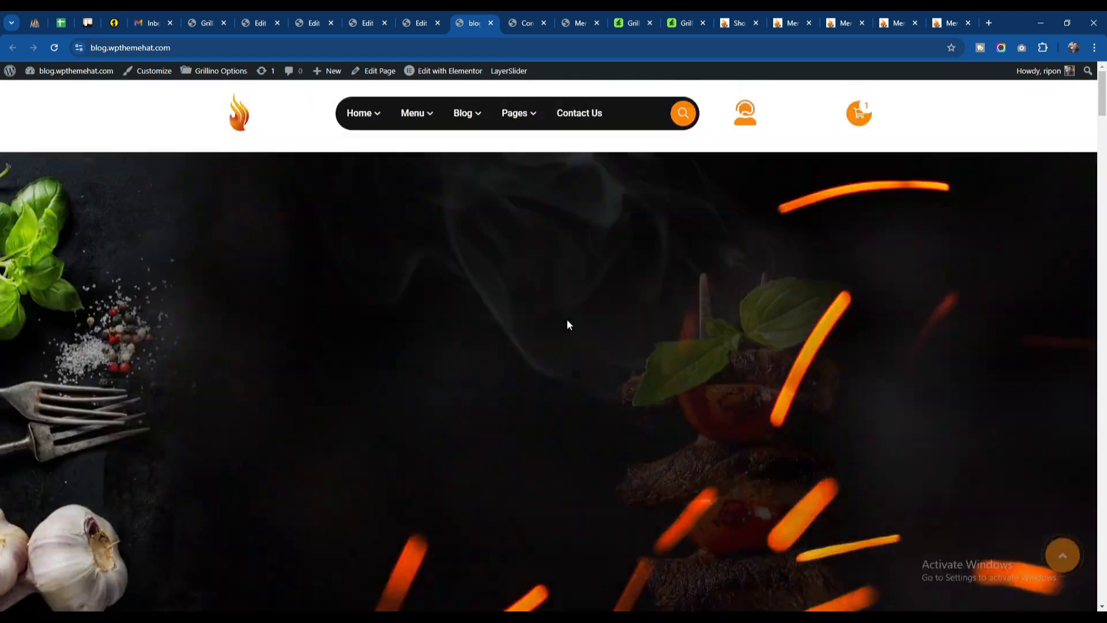
{"action": "scroll", "coordinate": [566, 319], "scroll_direction": "down", "scroll_amount": 5}
{"action": "scroll", "coordinate": [567, 320], "scroll_direction": "up", "scroll_amount": 5}
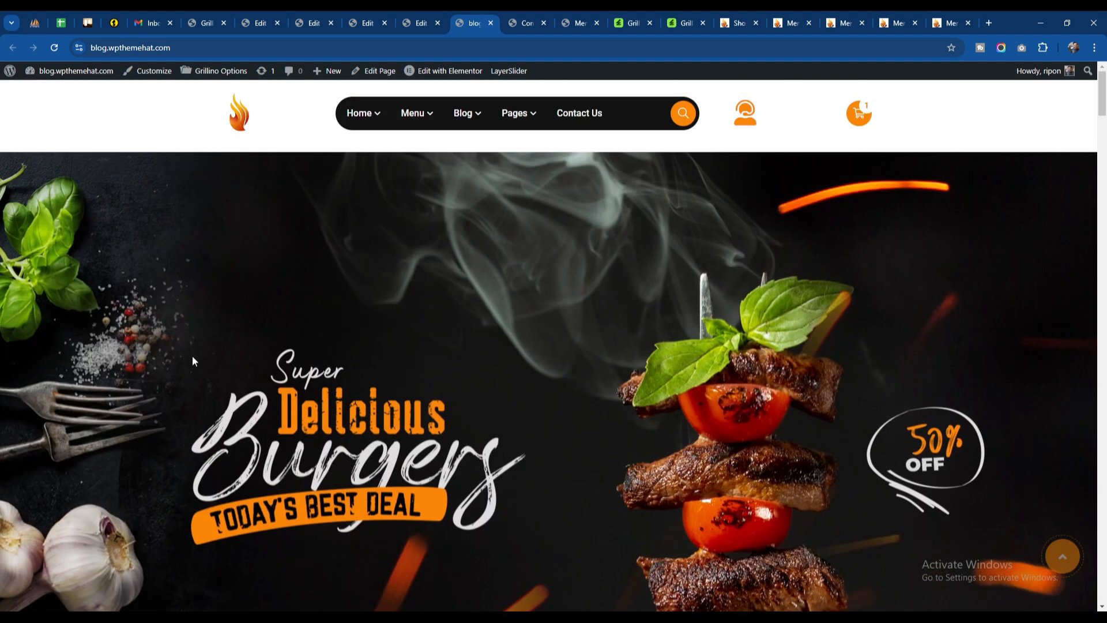
{"action": "scroll", "coordinate": [642, 256], "scroll_direction": "down", "scroll_amount": 1}
{"action": "scroll", "coordinate": [643, 260], "scroll_direction": "down", "scroll_amount": 1}
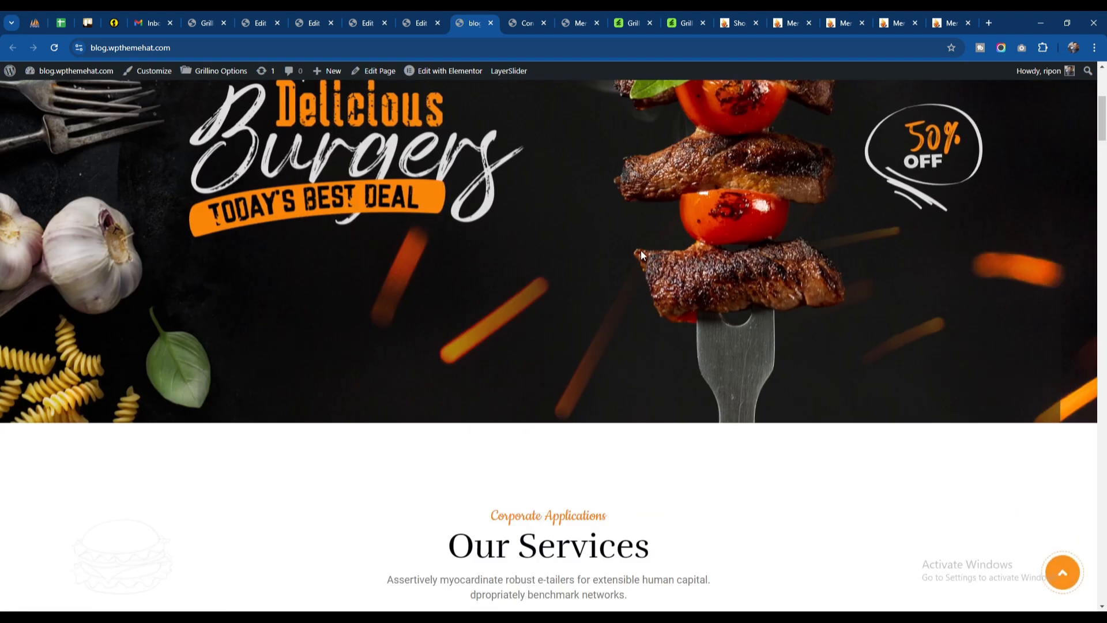
{"action": "scroll", "coordinate": [435, 313], "scroll_direction": "up", "scroll_amount": 4}
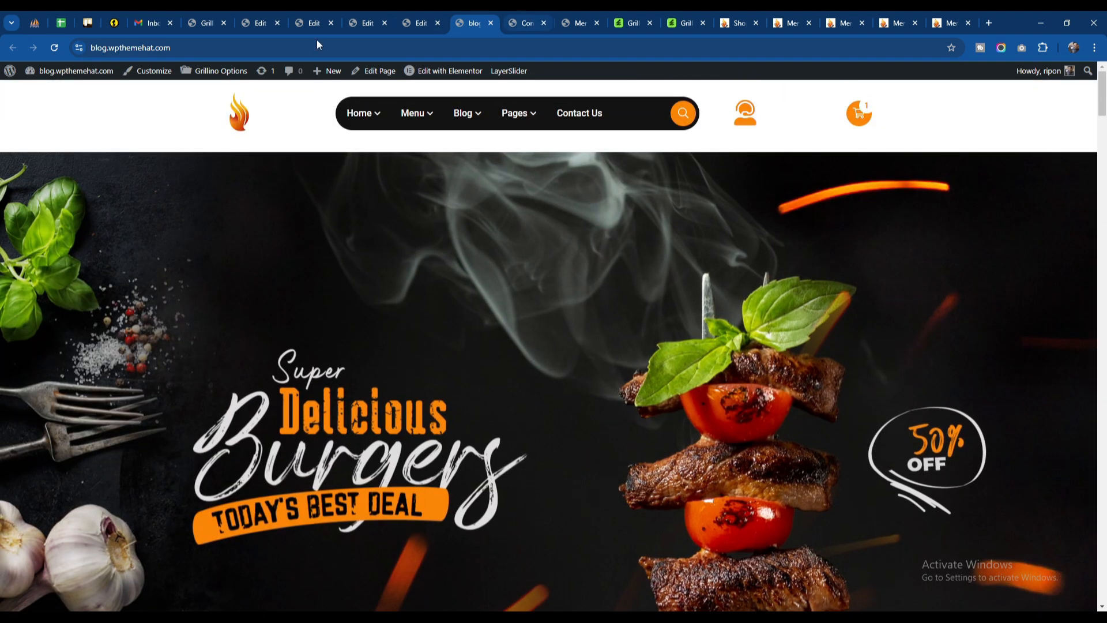
Step: Examine the title banner on the live Contact Us page
{"action": "left_click", "coordinate": [521, 21]}
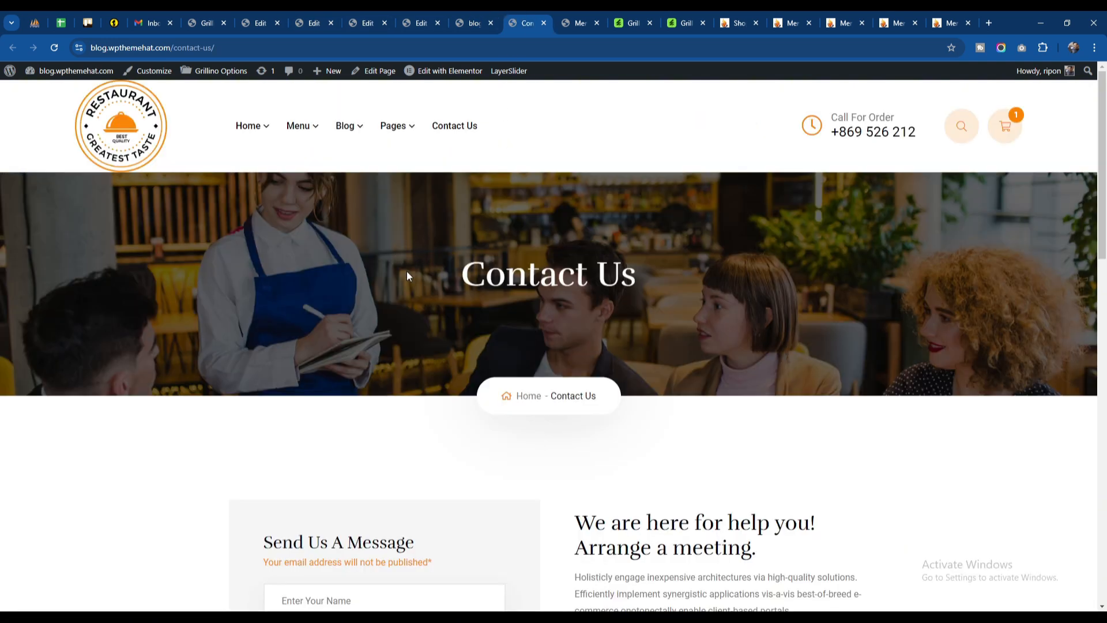
{"action": "left_click_drag", "start_coordinate": [407, 276], "coordinate": [692, 374]}
{"action": "left_click", "coordinate": [401, 284]}
Step: Close the Header Three, Home and Footer Two editor tabs and the live home page tab
{"action": "left_click", "coordinate": [294, 17]}
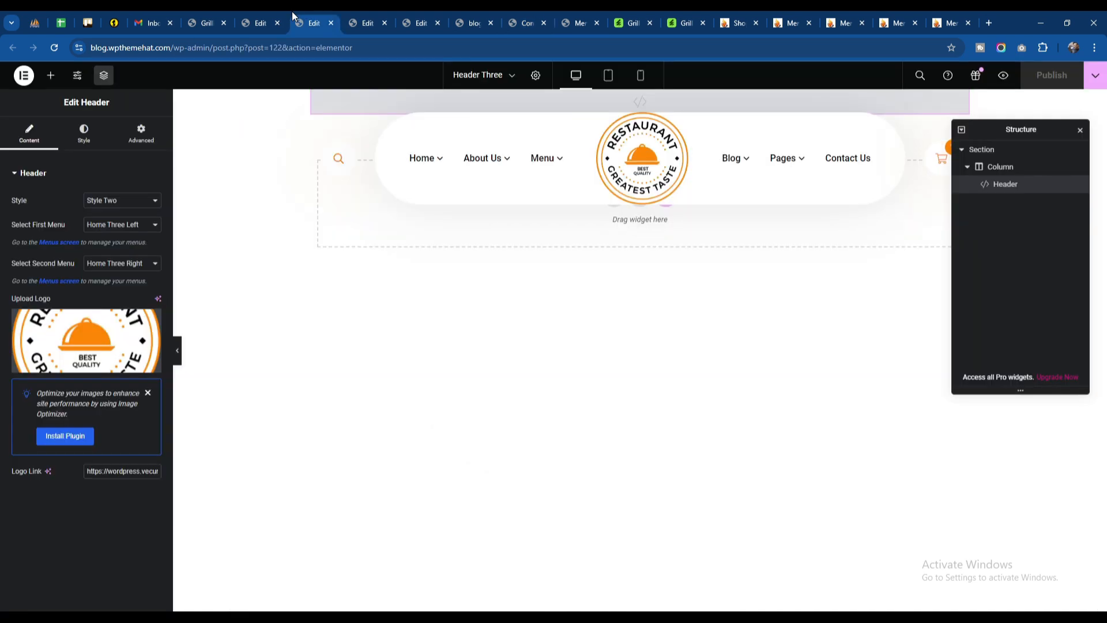
{"action": "left_click", "coordinate": [331, 23]}
{"action": "left_click", "coordinate": [331, 23]}
{"action": "left_click", "coordinate": [331, 23]}
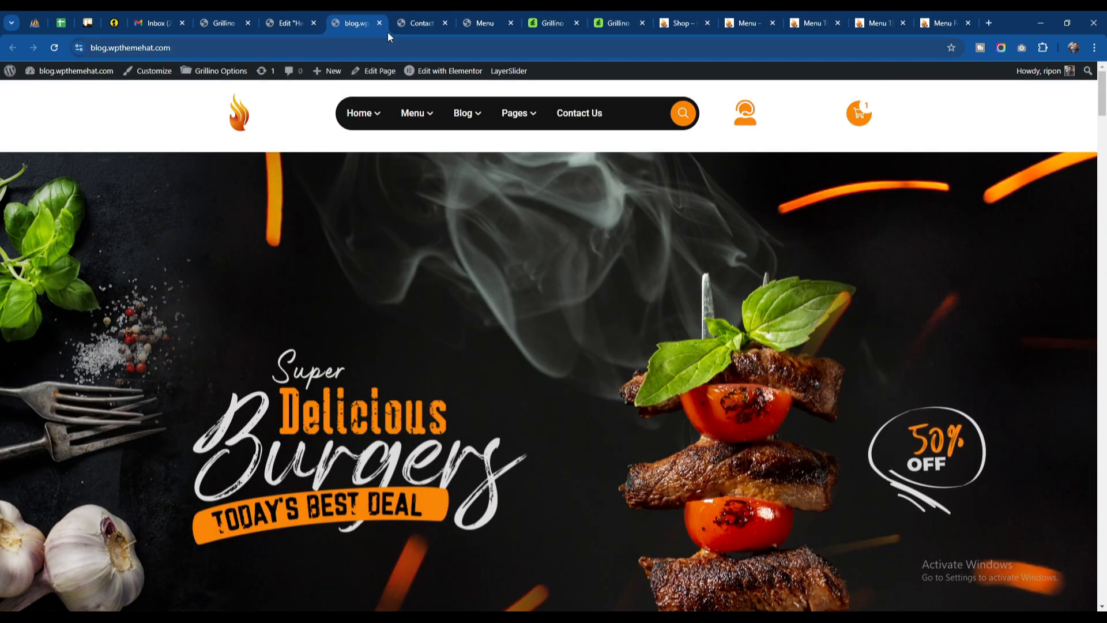
{"action": "left_click", "coordinate": [379, 24]}
Step: View the live Menu page's title banner and close the remaining header editor tab
{"action": "left_click", "coordinate": [396, 20]}
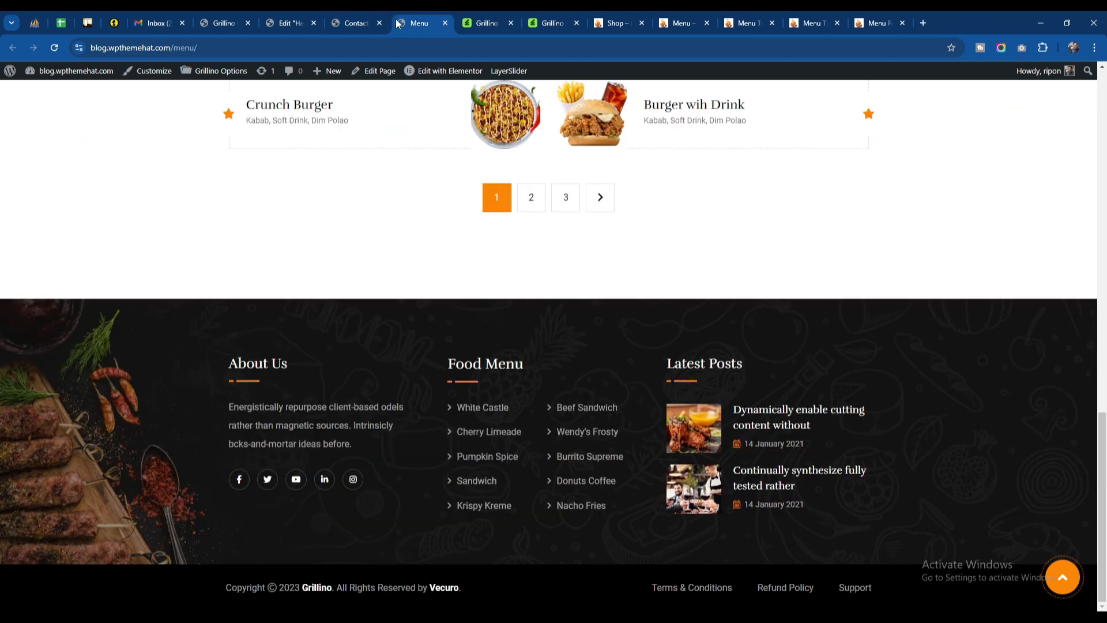
{"action": "scroll", "coordinate": [390, 227], "scroll_direction": "up", "scroll_amount": 15}
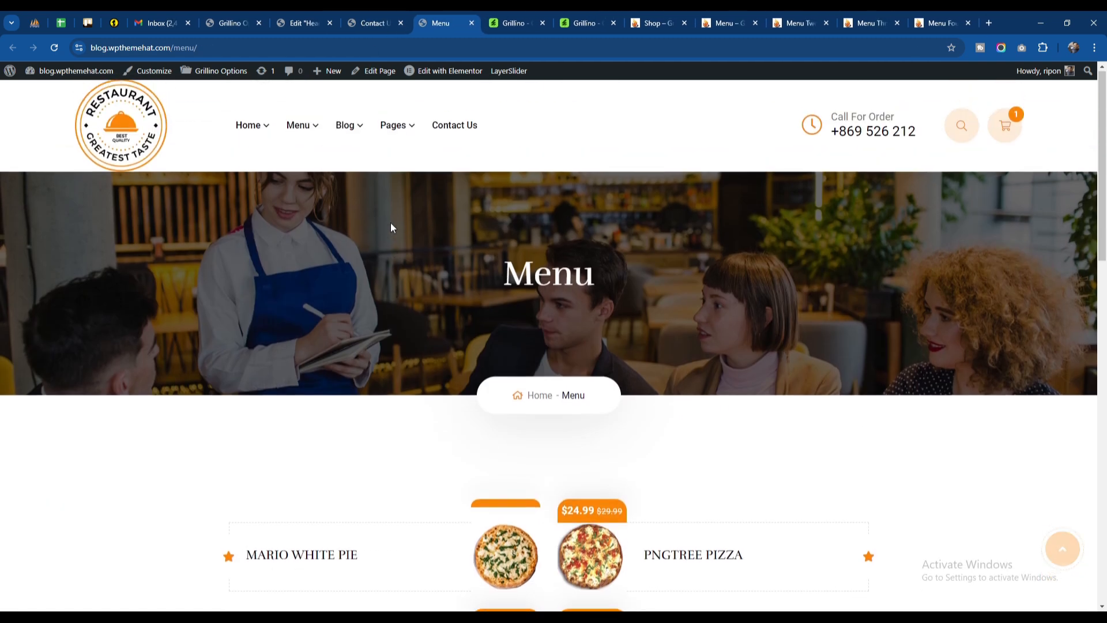
{"action": "left_click", "coordinate": [356, 21]}
{"action": "left_click", "coordinate": [323, 24]}
{"action": "left_click", "coordinate": [331, 23]}
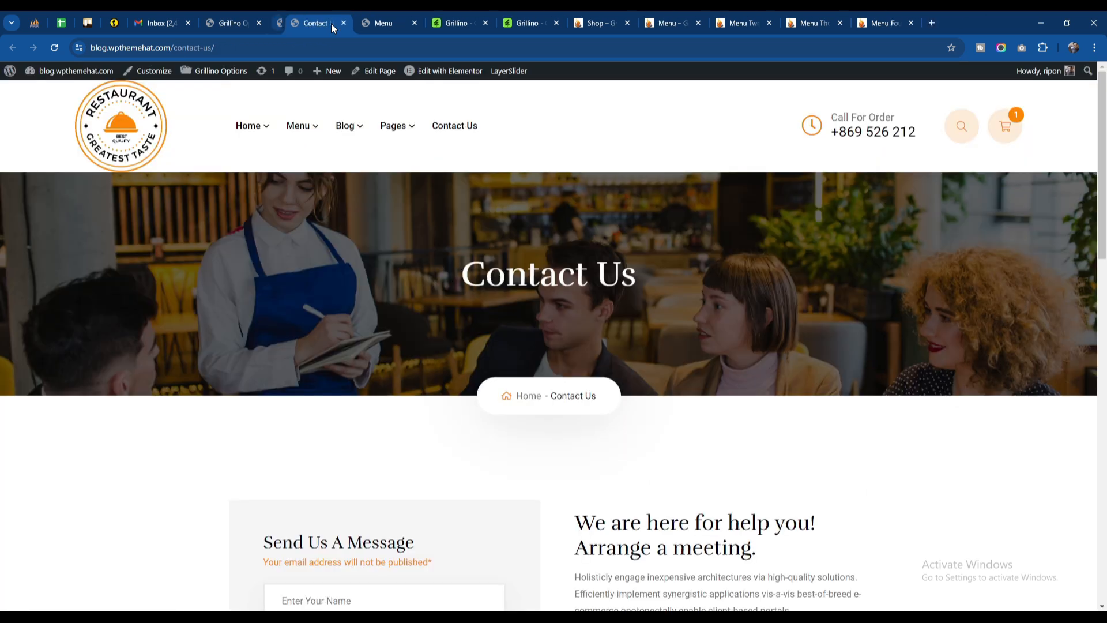
{"action": "left_click", "coordinate": [244, 12]}
{"action": "left_click", "coordinate": [307, 17]}
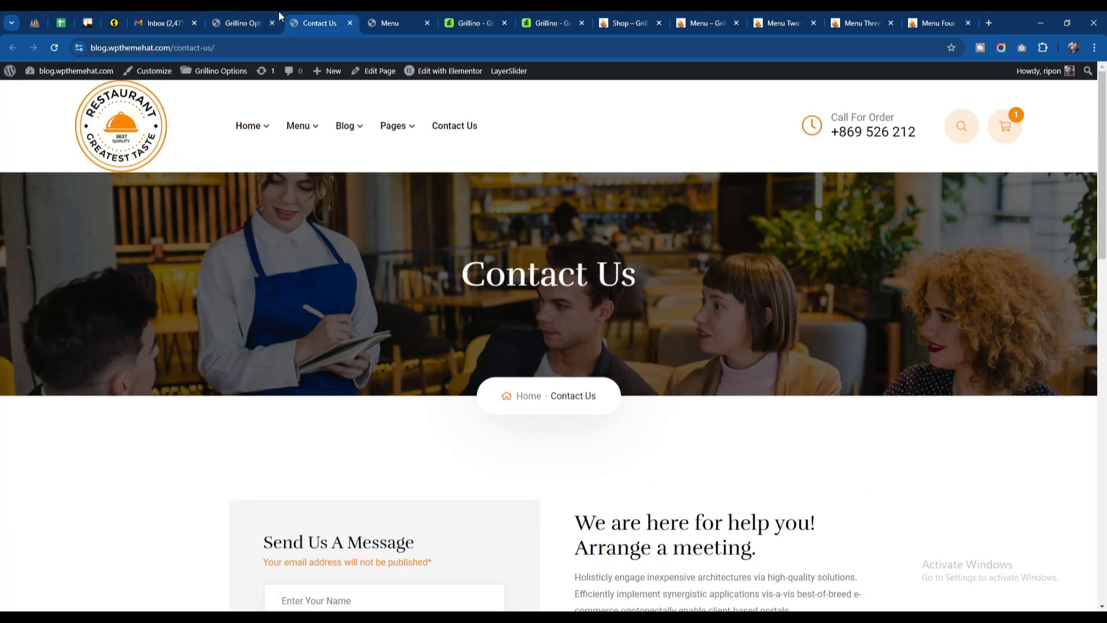
Step: In Grillino Options' Page section, set the page header background image to hero-img-bg-6-1.jpg and save the changes
{"action": "left_click", "coordinate": [271, 20]}
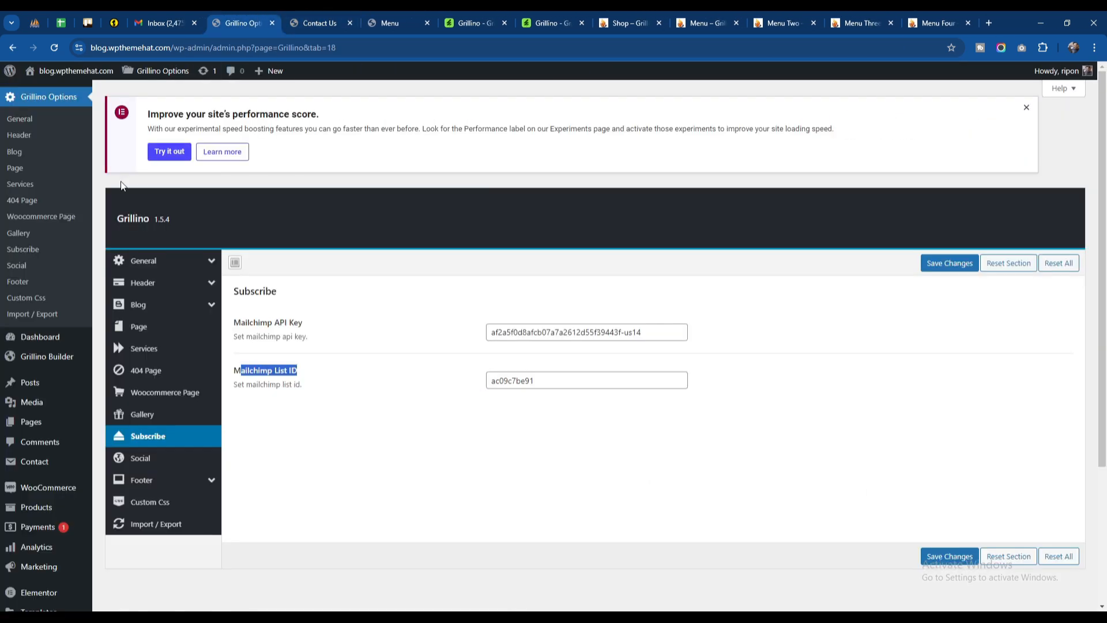
{"action": "left_click", "coordinate": [25, 170]}
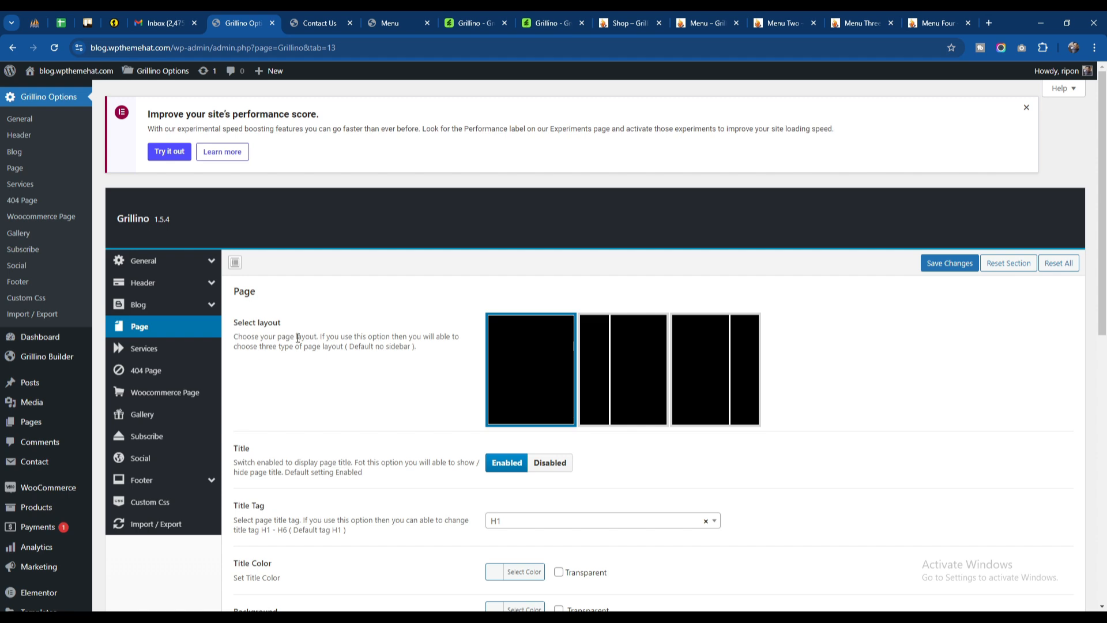
{"action": "scroll", "coordinate": [291, 336], "scroll_direction": "down", "scroll_amount": 8}
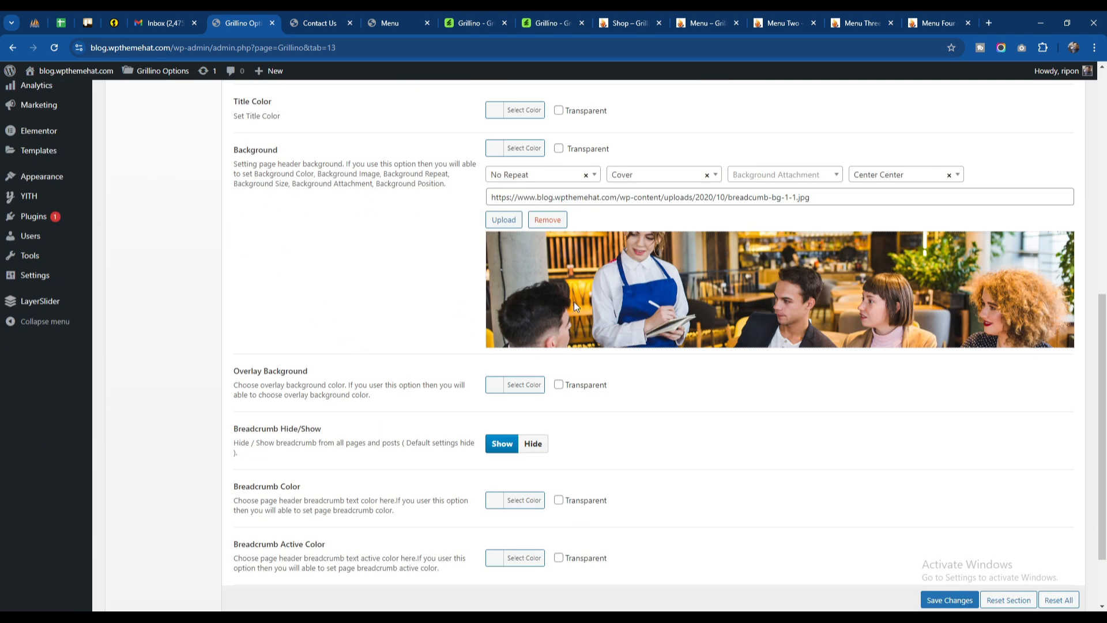
{"action": "left_click", "coordinate": [499, 223]}
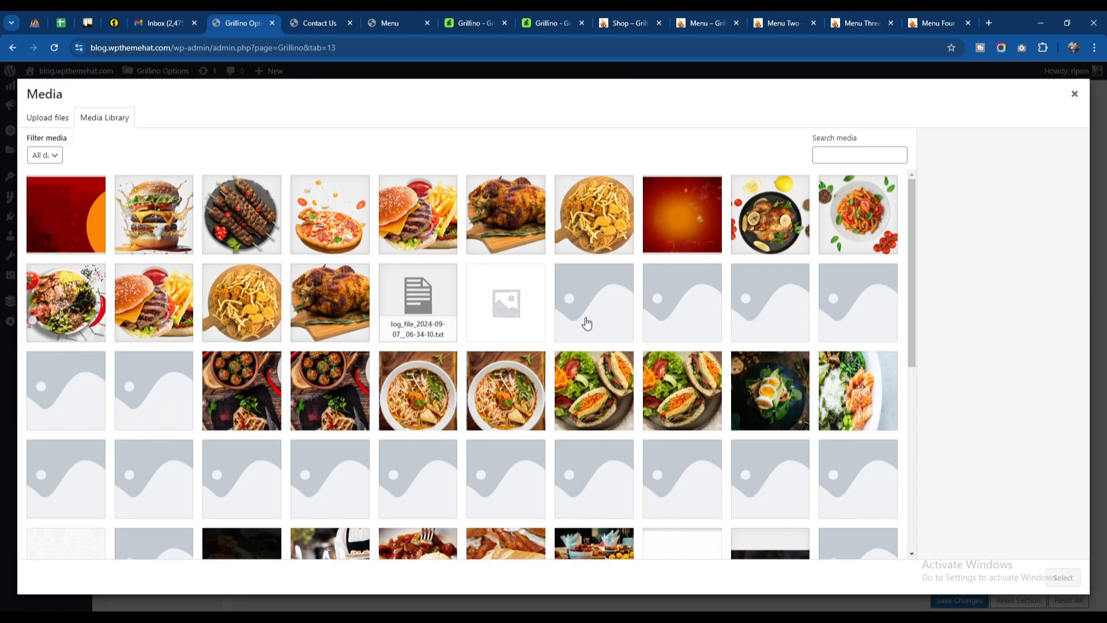
{"action": "left_click", "coordinate": [675, 231]}
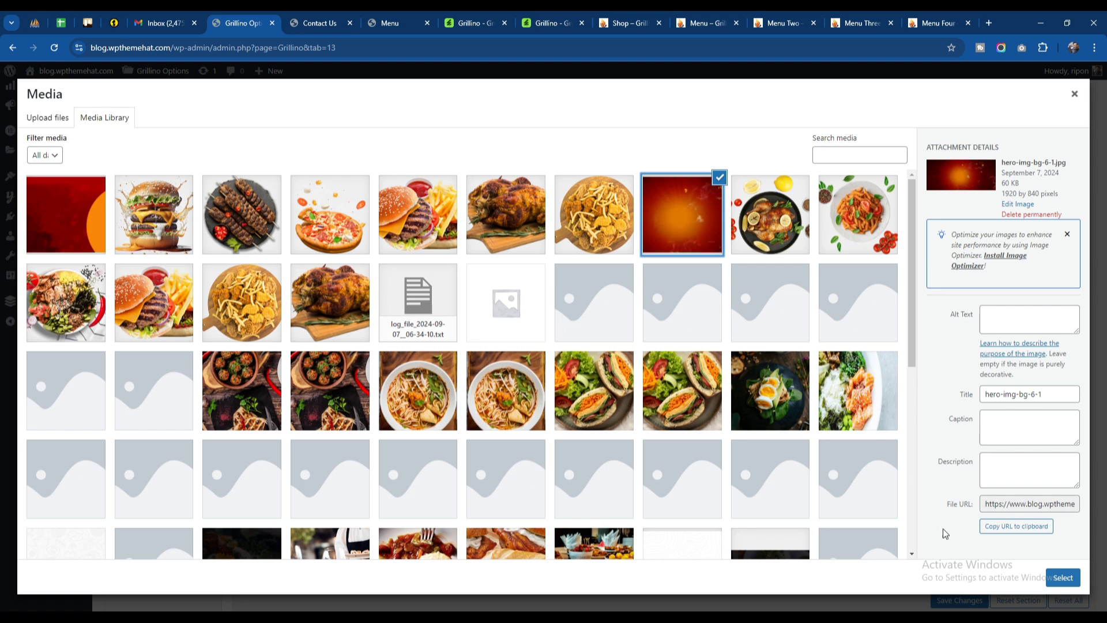
{"action": "left_click", "coordinate": [1061, 578]}
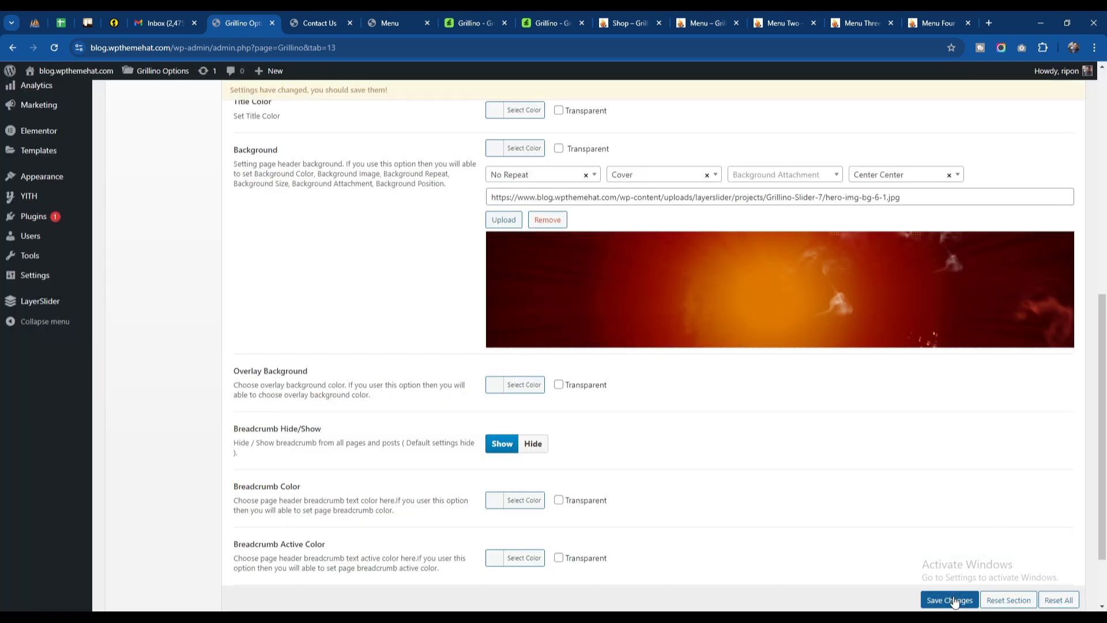
{"action": "left_click", "coordinate": [950, 600]}
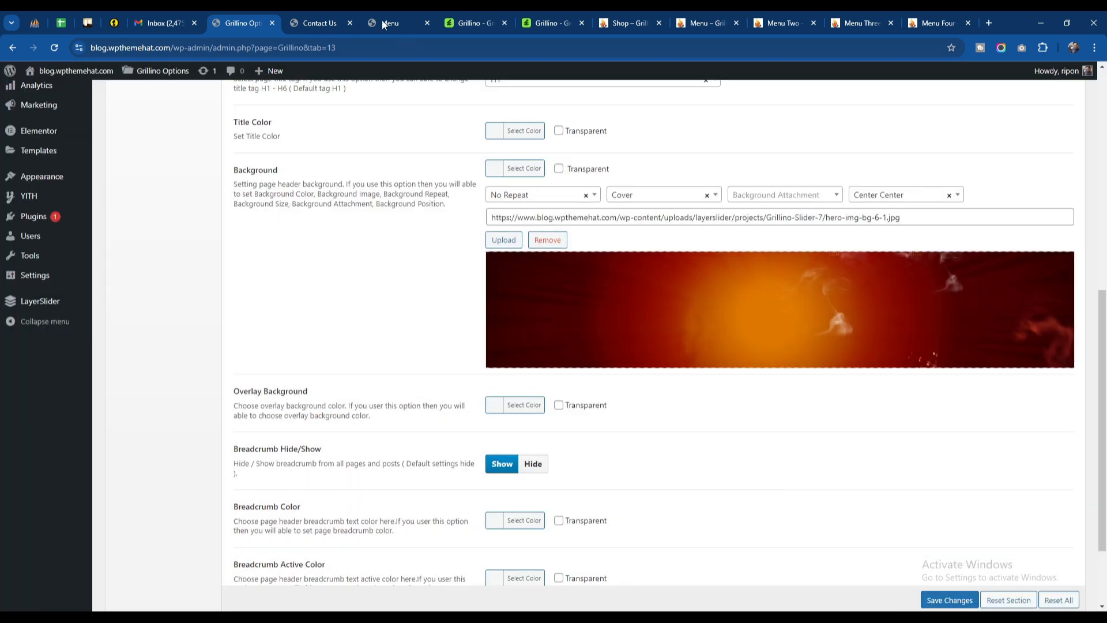
Step: Check the title banner background on the refreshed Contact Us and Menu pages
{"action": "left_click", "coordinate": [316, 24]}
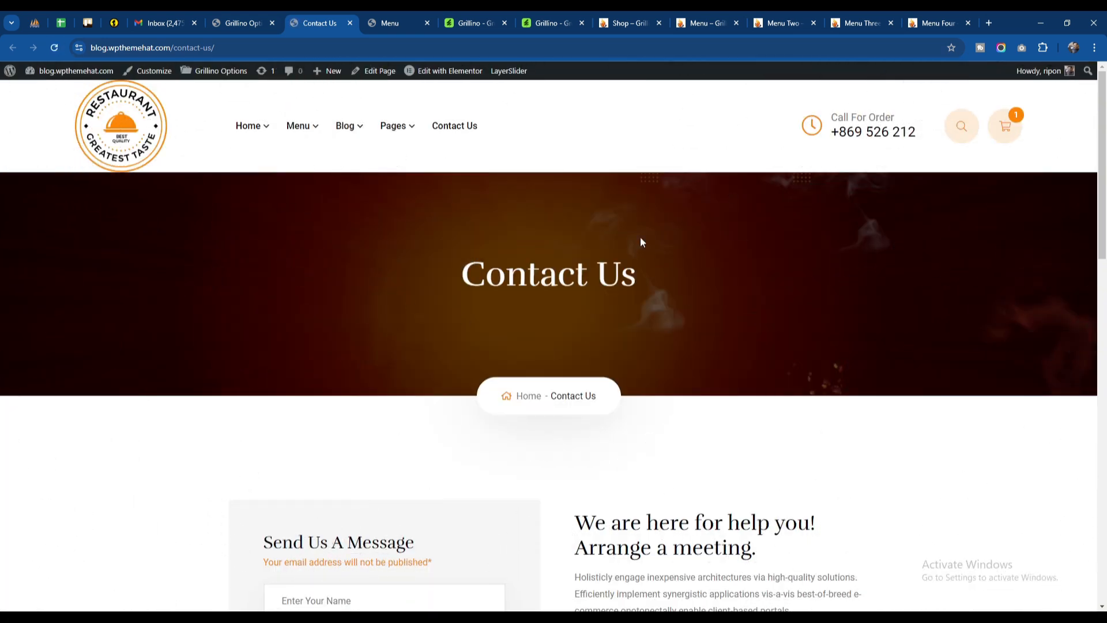
{"action": "left_click", "coordinate": [390, 23]}
{"action": "left_click", "coordinate": [54, 48]}
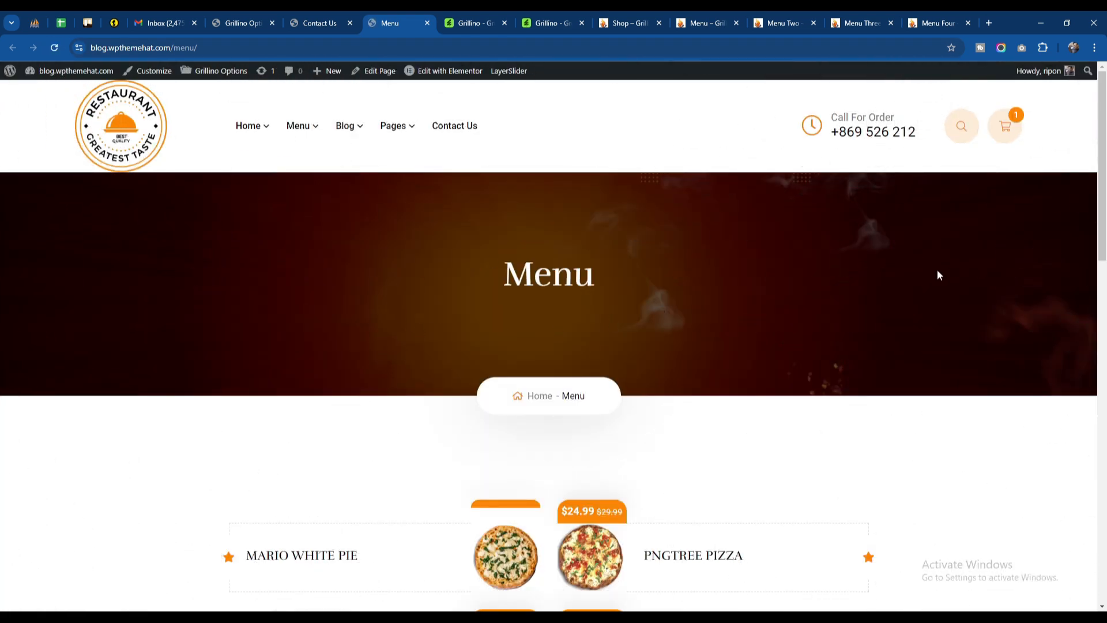
Step: Review the overlay background, breadcrumb visibility and breadcrumb color options in the Page section of Grillino Options
{"action": "left_click", "coordinate": [237, 23]}
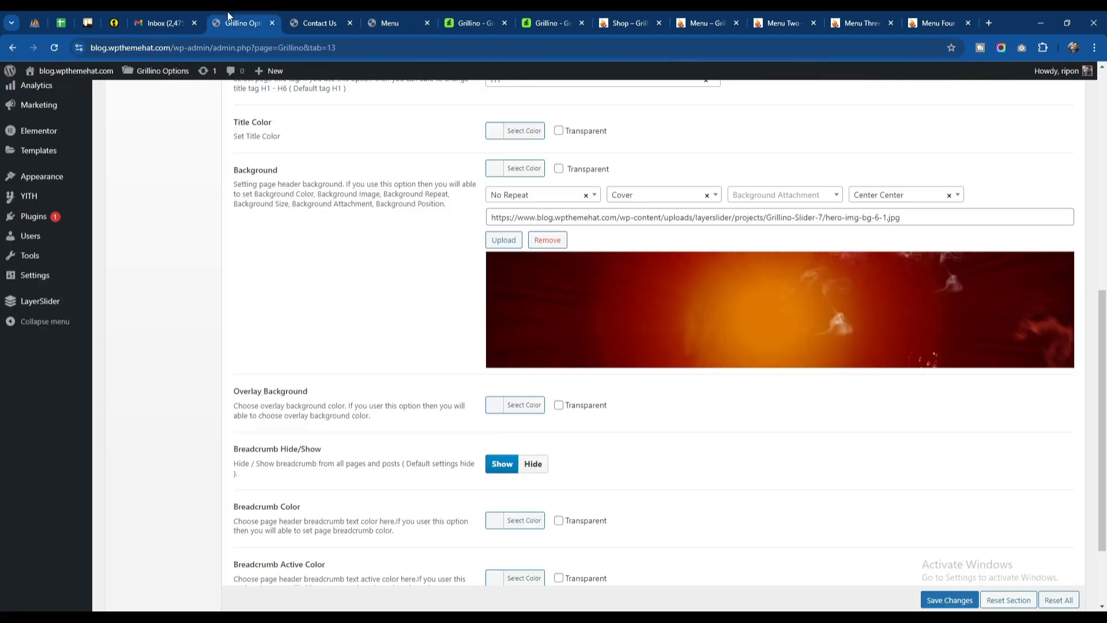
{"action": "scroll", "coordinate": [415, 363], "scroll_direction": "down", "scroll_amount": 2}
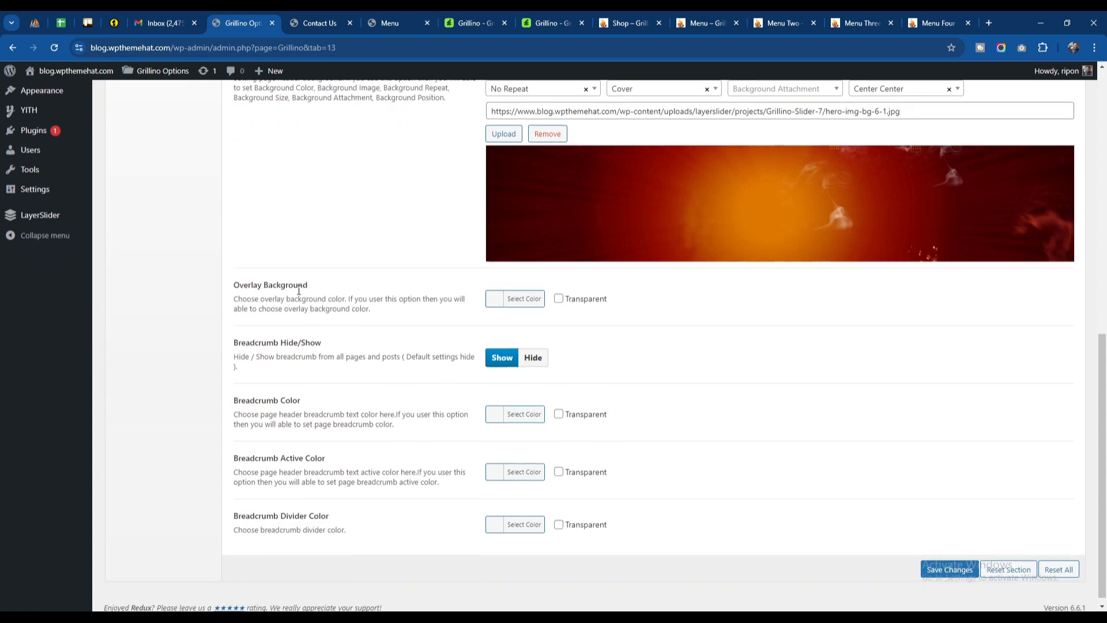
{"action": "left_click_drag", "start_coordinate": [288, 344], "coordinate": [339, 348]}
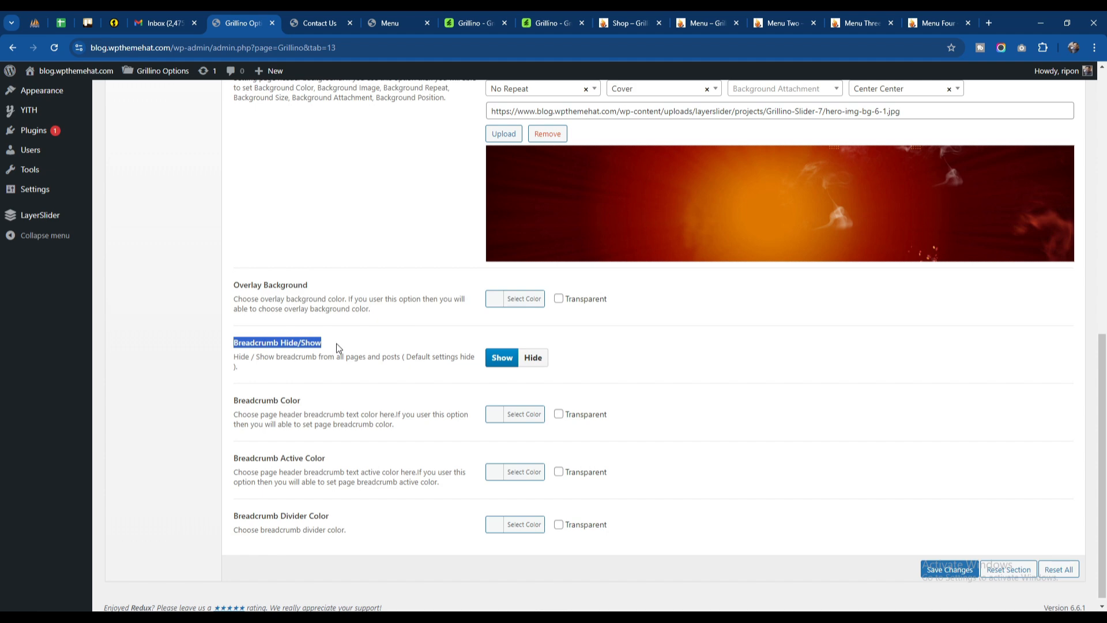
{"action": "left_click", "coordinate": [339, 349]}
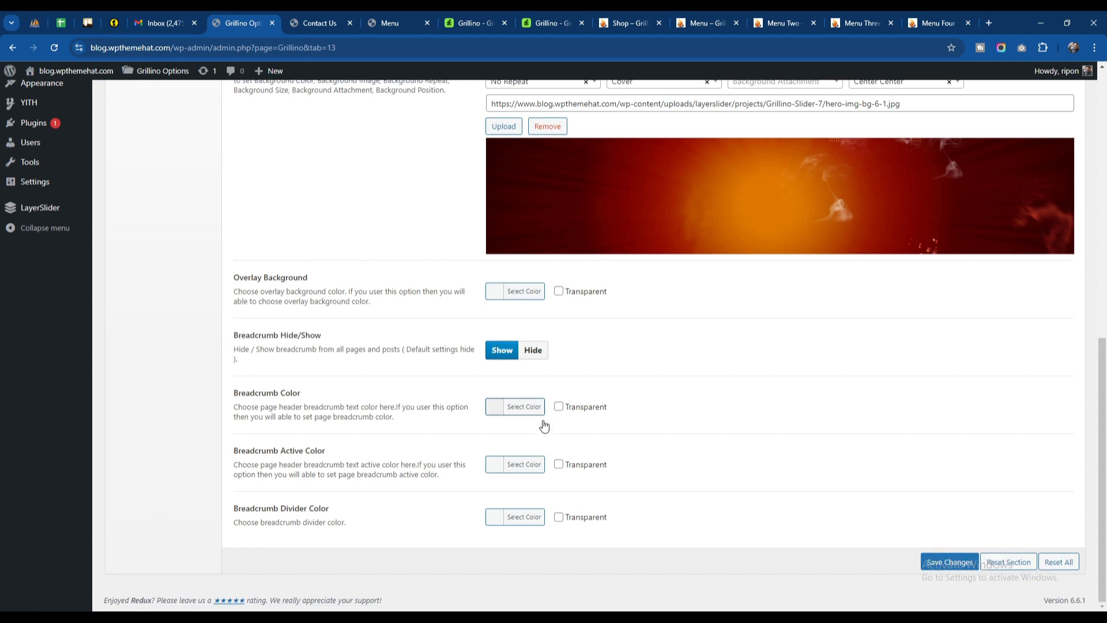
{"action": "scroll", "coordinate": [544, 425], "scroll_direction": "up", "scroll_amount": 8}
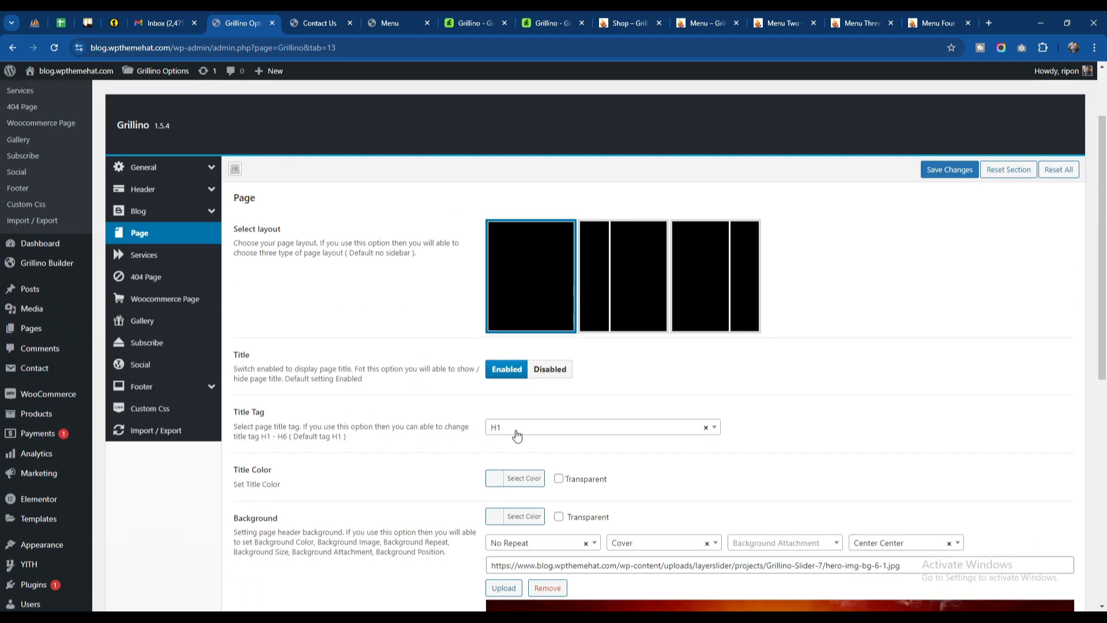
Step: Compare the live Contact Us page's title banner with the title and background options in Grillino Options' Page section
{"action": "left_click", "coordinate": [318, 23]}
{"action": "left_click_drag", "start_coordinate": [441, 282], "coordinate": [641, 279]}
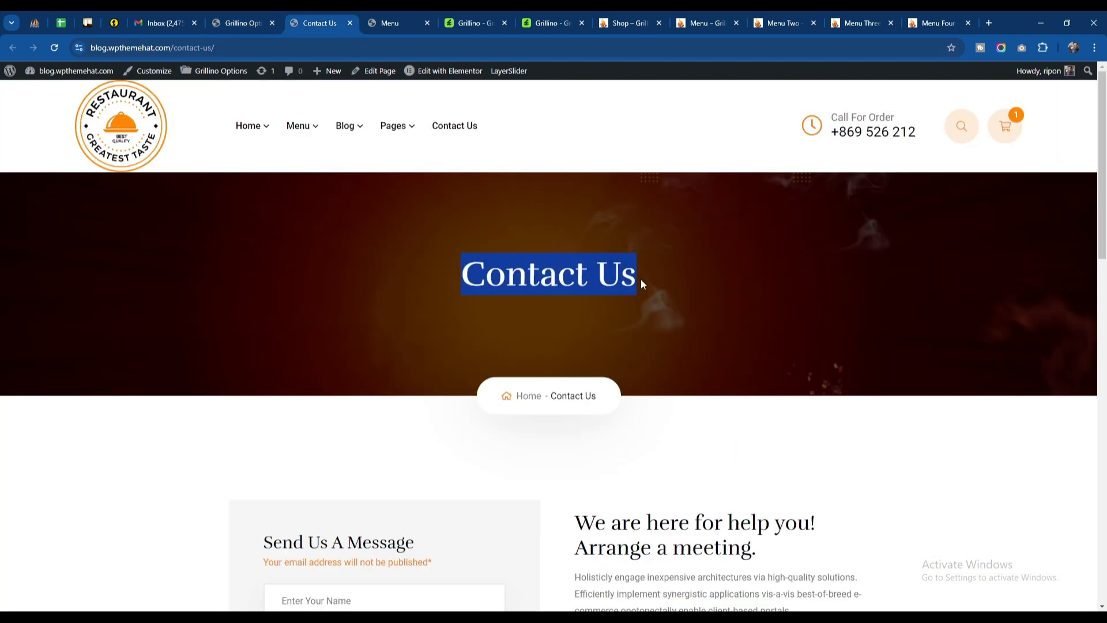
{"action": "left_click", "coordinate": [628, 279]}
{"action": "left_click", "coordinate": [242, 23]}
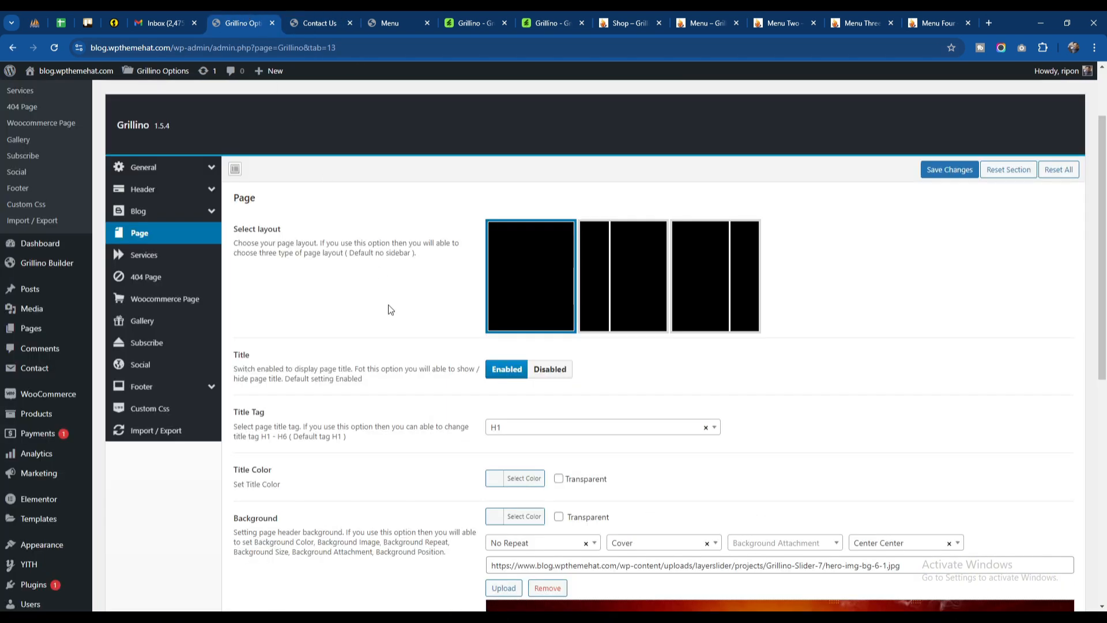
{"action": "scroll", "coordinate": [791, 364], "scroll_direction": "down", "scroll_amount": 3}
{"action": "scroll", "coordinate": [584, 348], "scroll_direction": "down", "scroll_amount": 5}
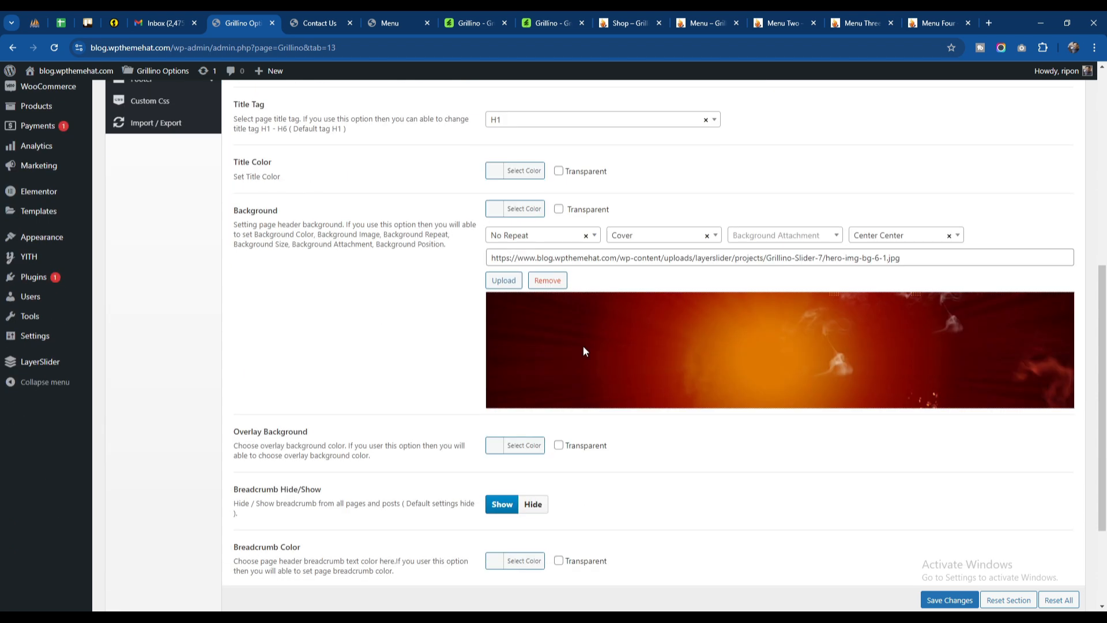
{"action": "scroll", "coordinate": [583, 347], "scroll_direction": "up", "scroll_amount": 10}
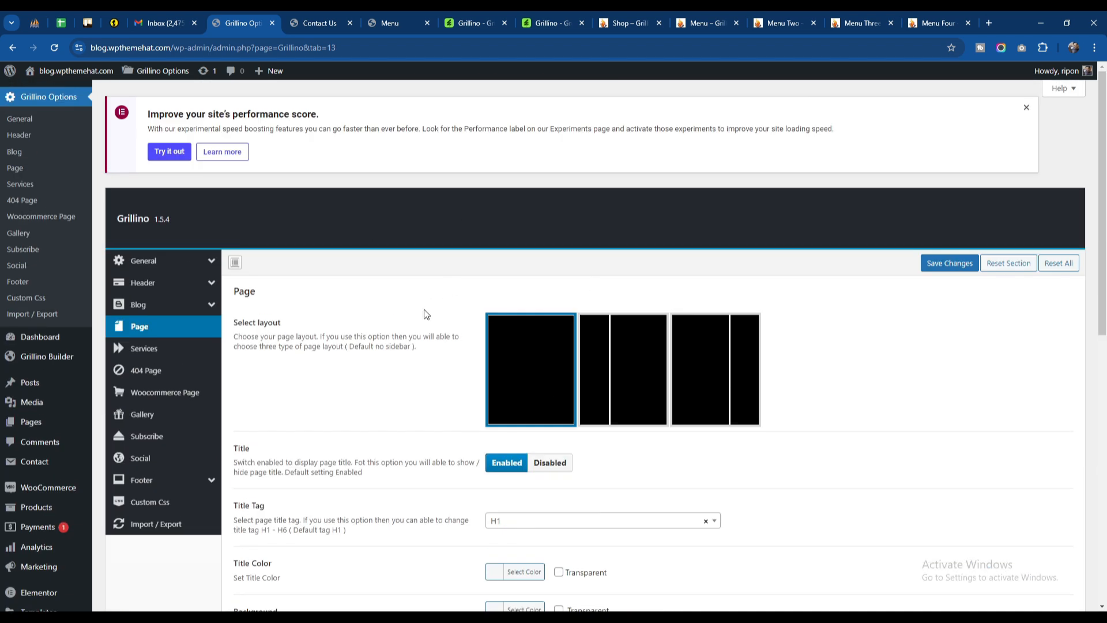
Step: Open the Contact Us page in the WordPress editor and expand its Page Meta settings
{"action": "left_click", "coordinate": [312, 26]}
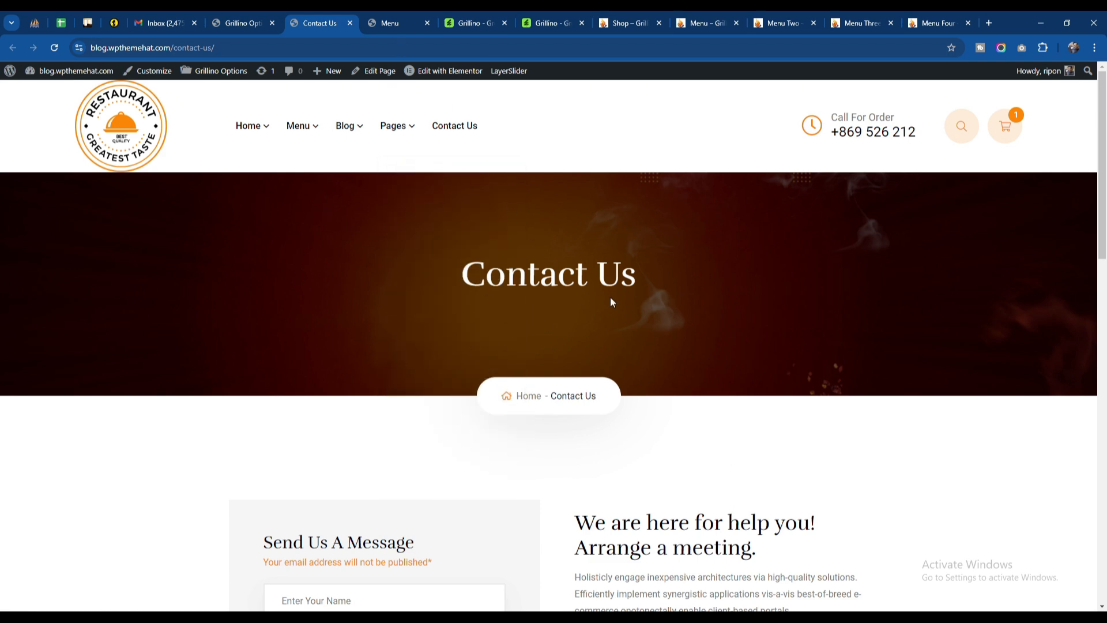
{"action": "left_click", "coordinate": [398, 23]}
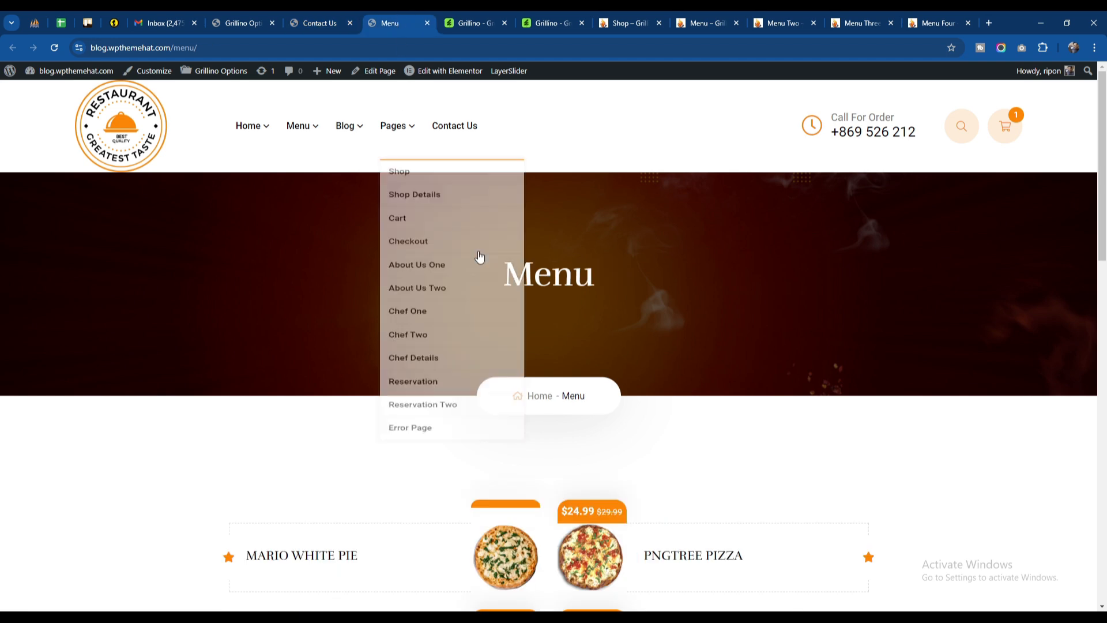
{"action": "left_click", "coordinate": [341, 22]}
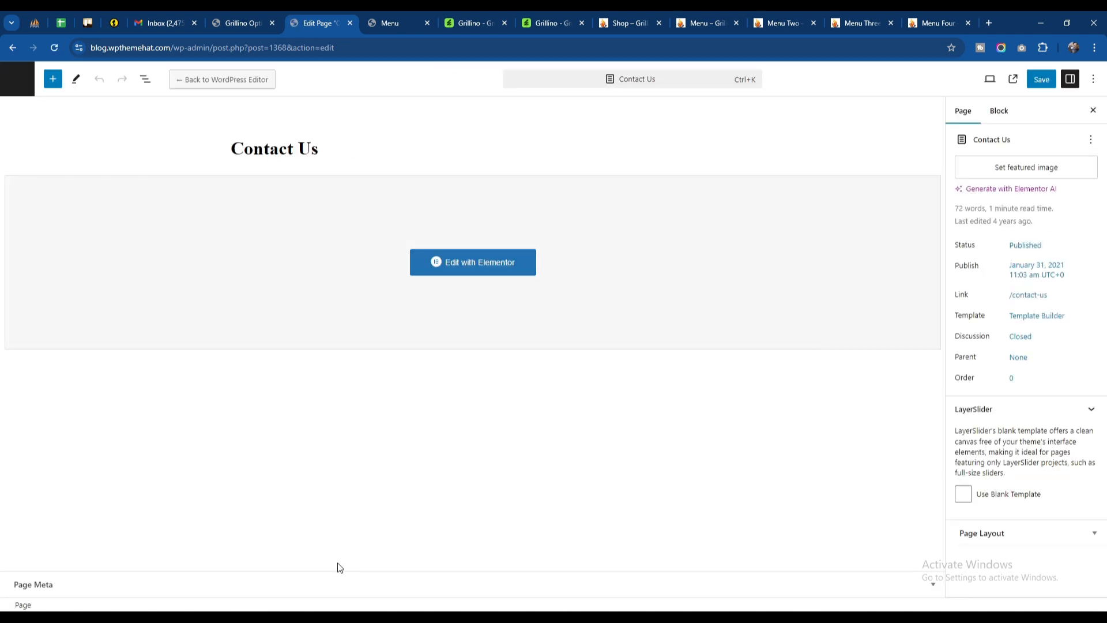
{"action": "left_click", "coordinate": [330, 586]}
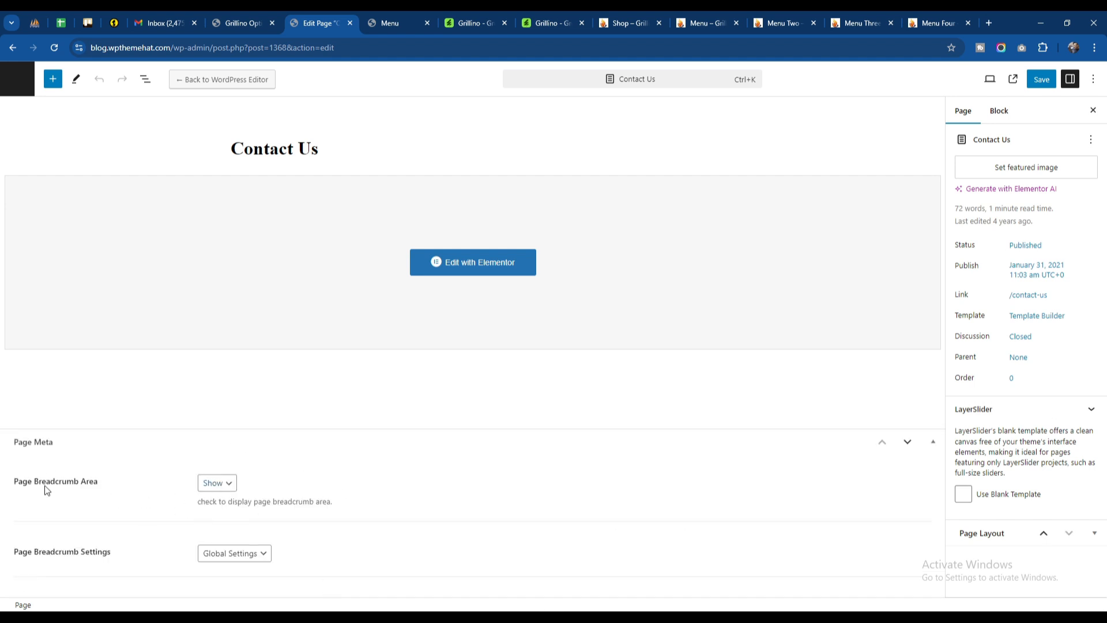
Step: Set the Contact Us page's Page Breadcrumb Area to Hide and save the page
{"action": "left_click", "coordinate": [224, 492]}
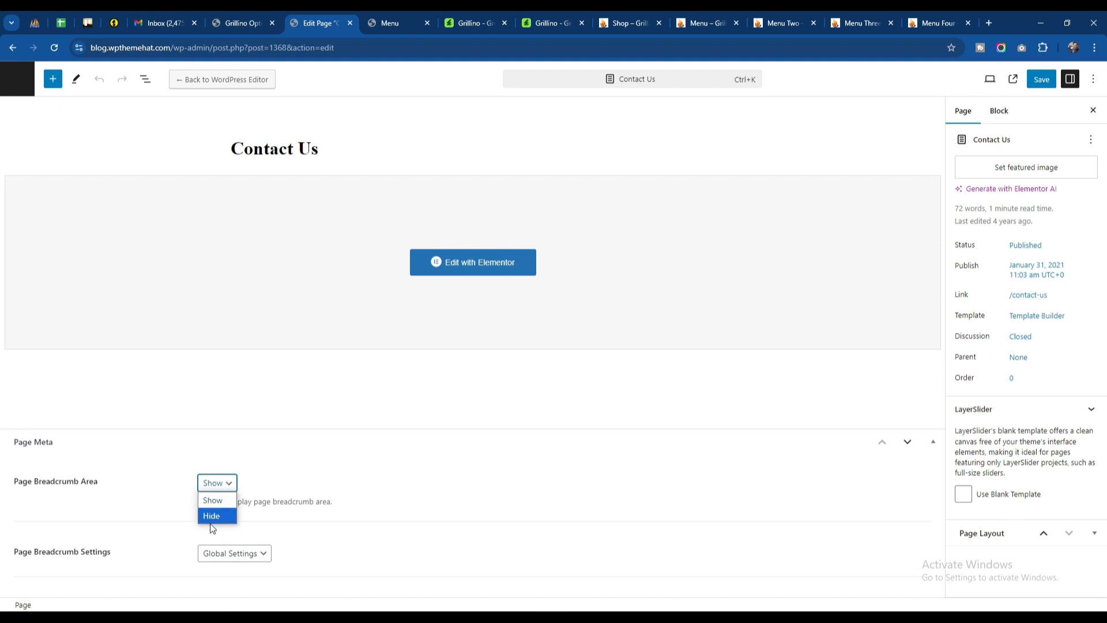
{"action": "left_click", "coordinate": [214, 517]}
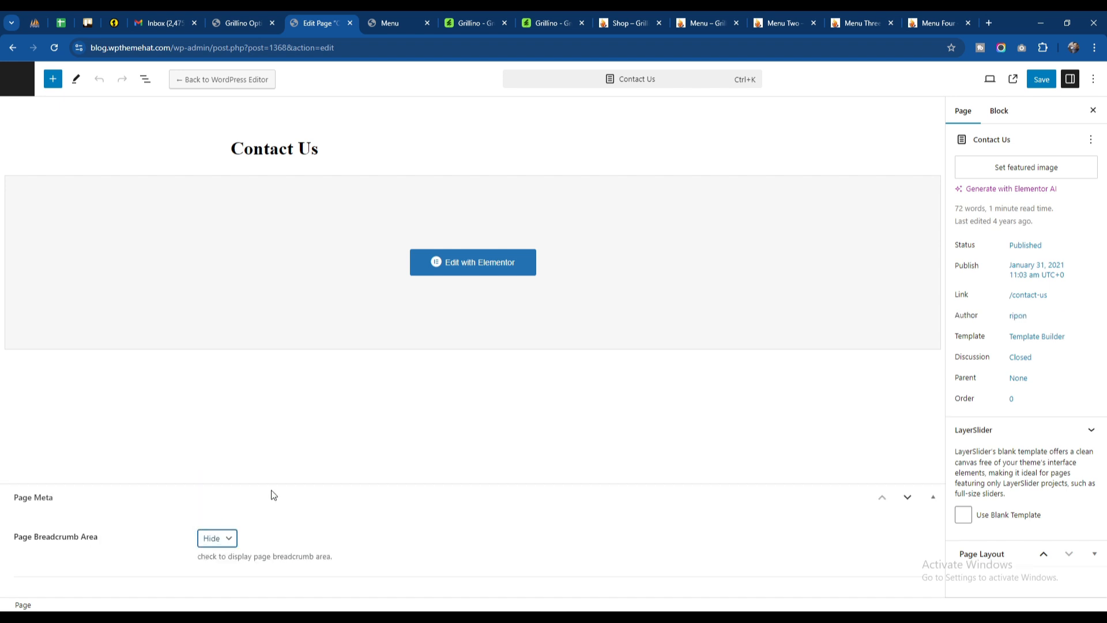
{"action": "left_click", "coordinate": [1039, 80]}
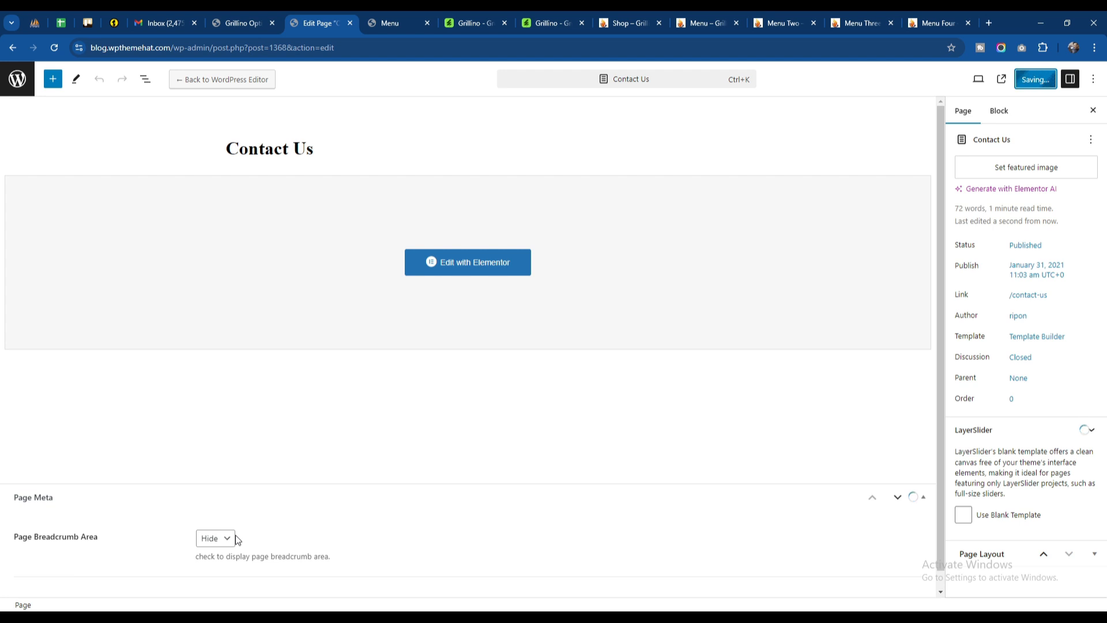
Step: View the updated Contact Us page in a new tab and compare it with the refreshed Menu page
{"action": "right_click", "coordinate": [117, 586]}
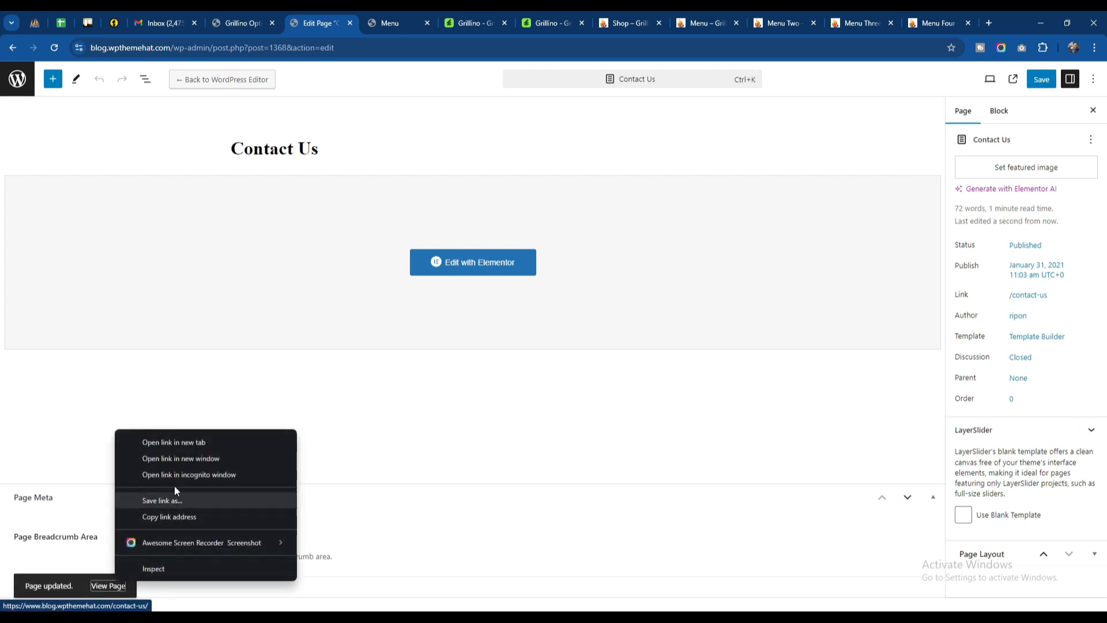
{"action": "left_click", "coordinate": [178, 444]}
{"action": "left_click", "coordinate": [392, 24]}
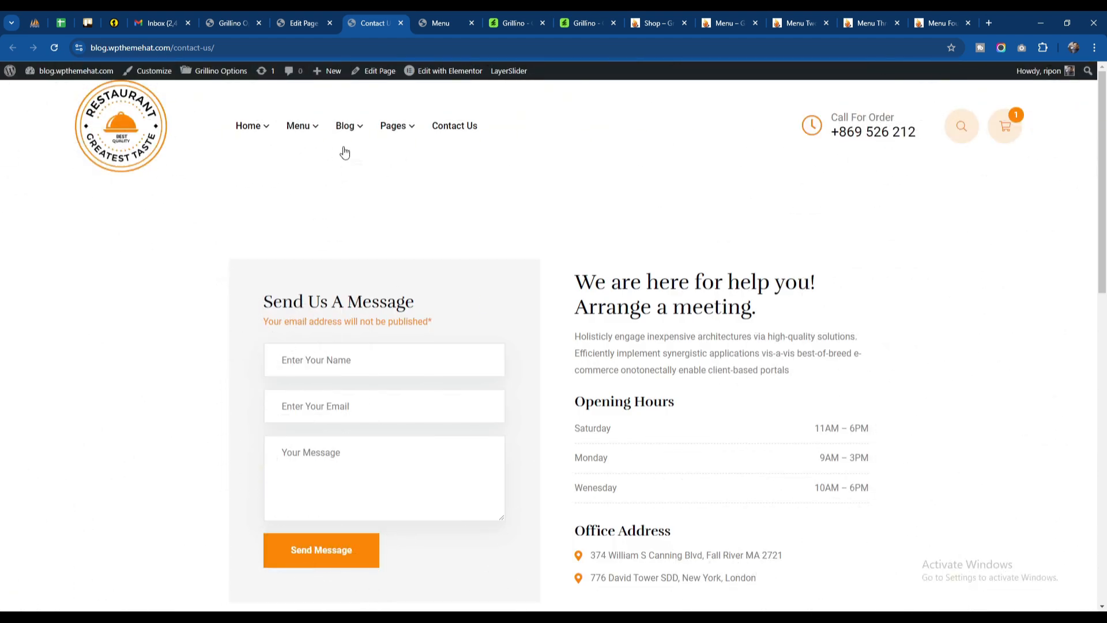
{"action": "left_click", "coordinate": [440, 17]}
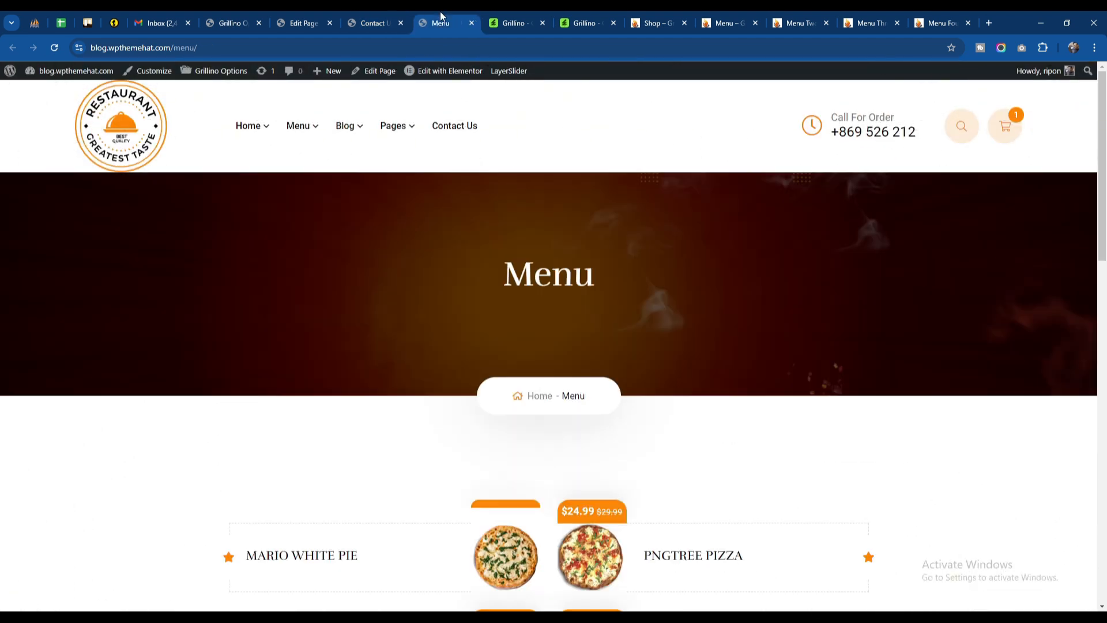
{"action": "left_click", "coordinate": [53, 50]}
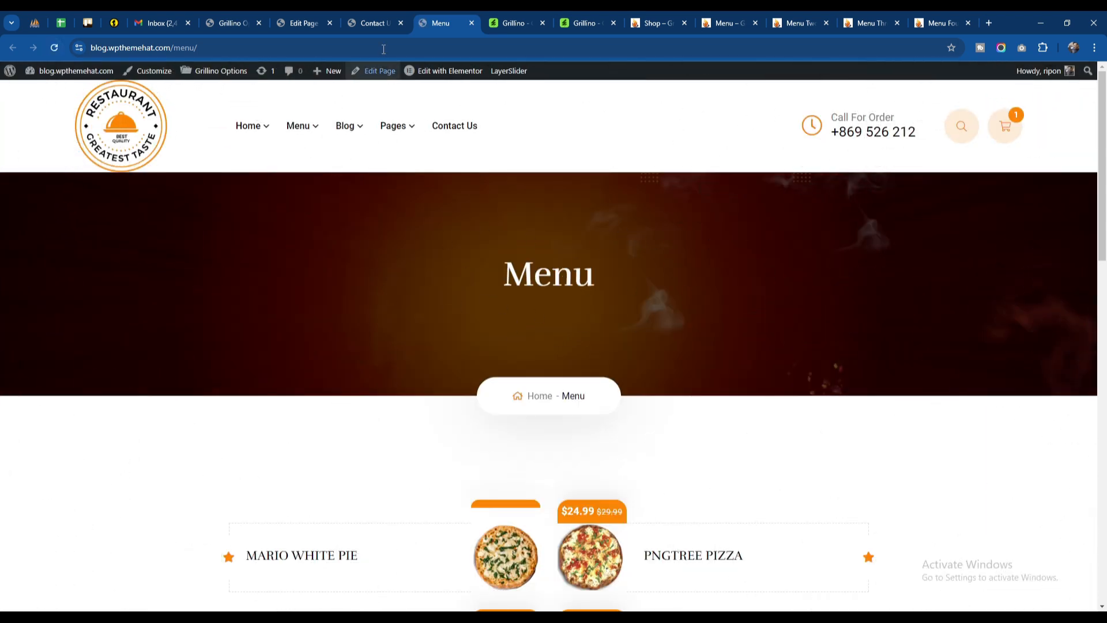
Step: In the Contact Us page's Page Meta, set Page Breadcrumb Area to Show and Page Breadcrumb Settings to Page Settings
{"action": "left_click", "coordinate": [300, 23]}
{"action": "left_click", "coordinate": [219, 539]}
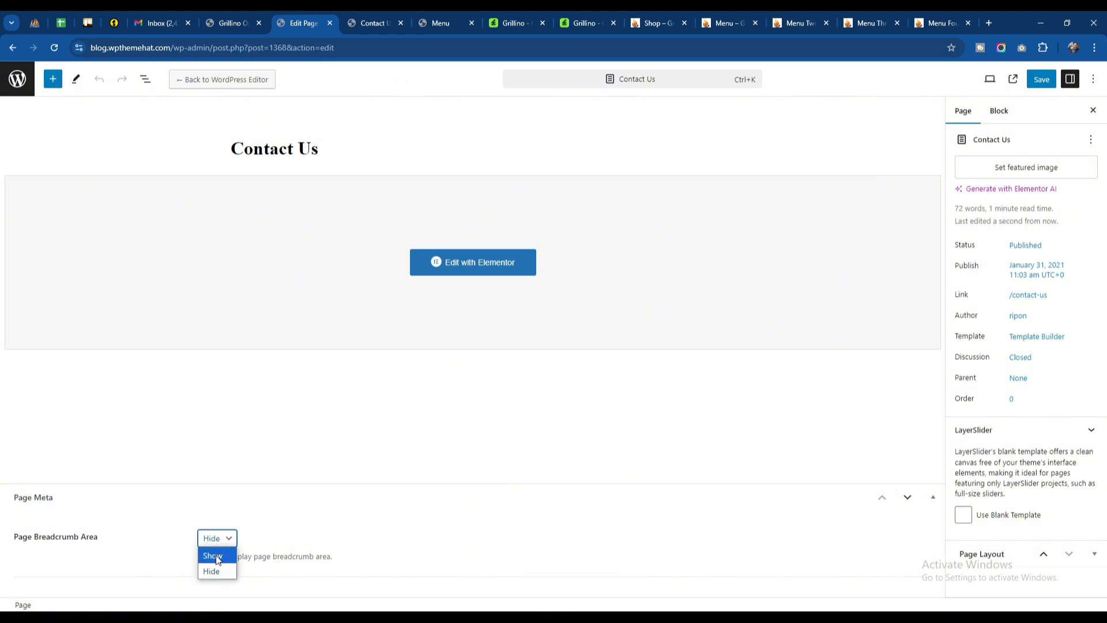
{"action": "left_click", "coordinate": [217, 557]}
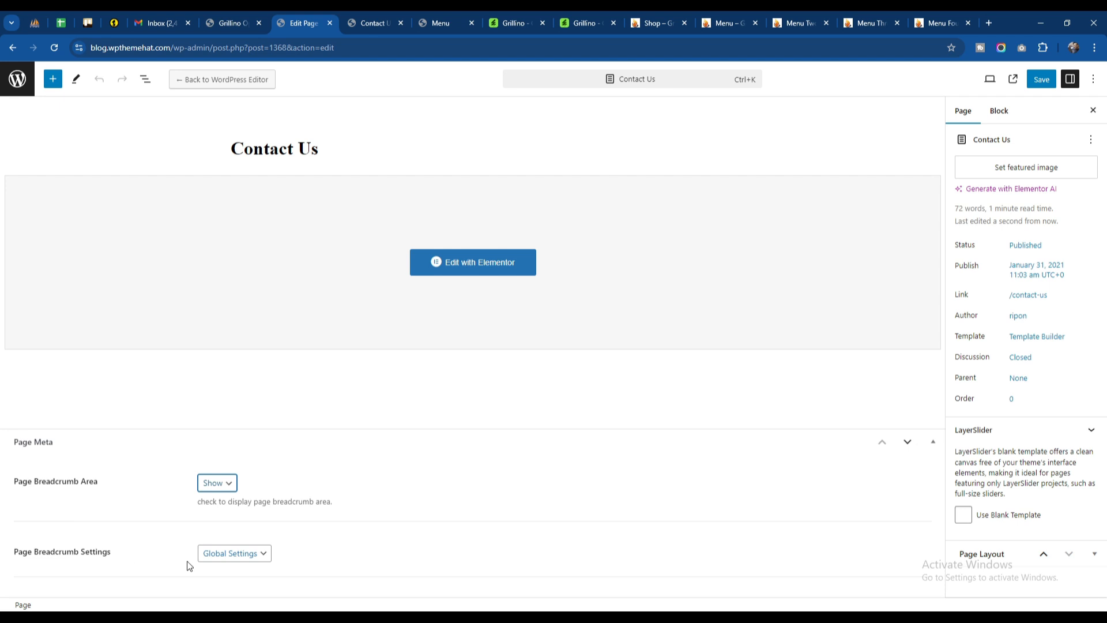
{"action": "left_click", "coordinate": [233, 559]}
{"action": "left_click", "coordinate": [239, 558]}
{"action": "left_click", "coordinate": [240, 559]}
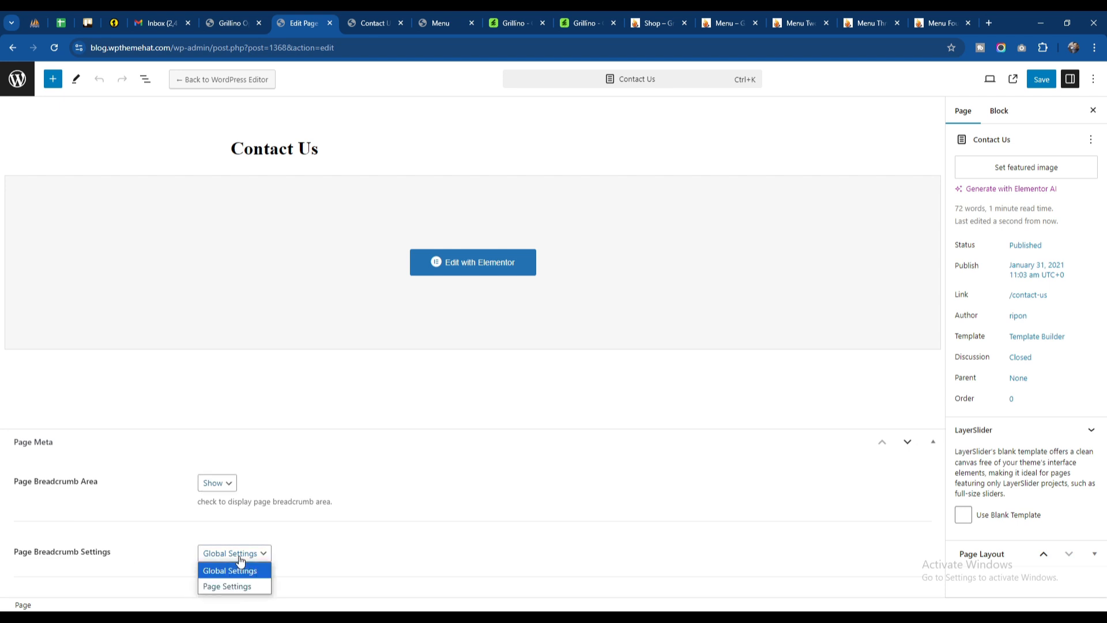
{"action": "left_click", "coordinate": [240, 560]}
{"action": "left_click", "coordinate": [231, 23]}
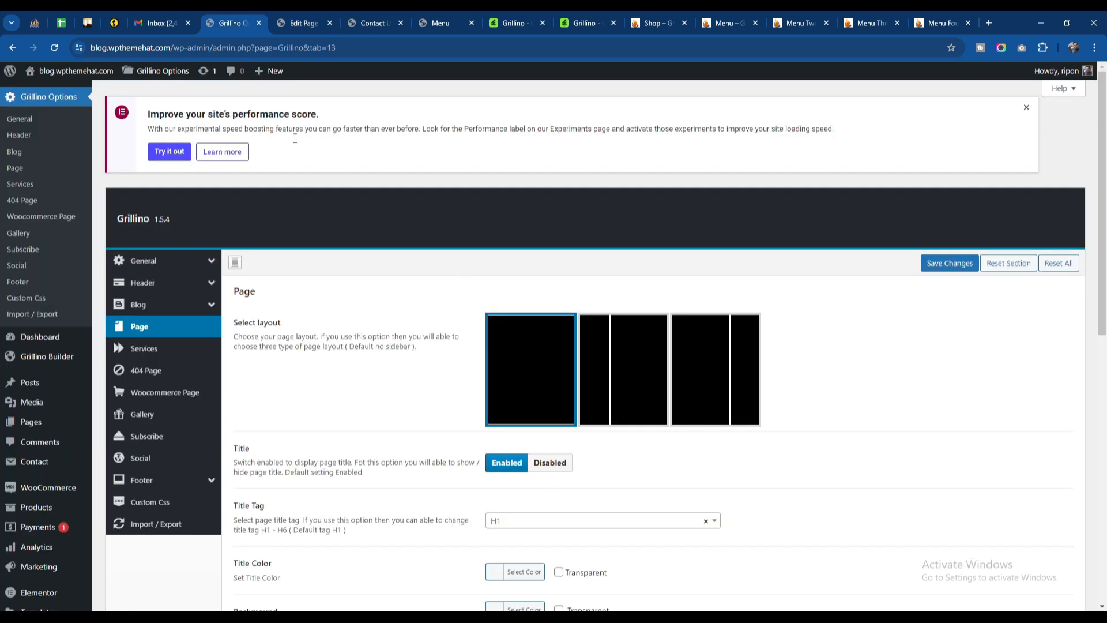
{"action": "left_click", "coordinate": [299, 18]}
{"action": "left_click", "coordinate": [225, 555]}
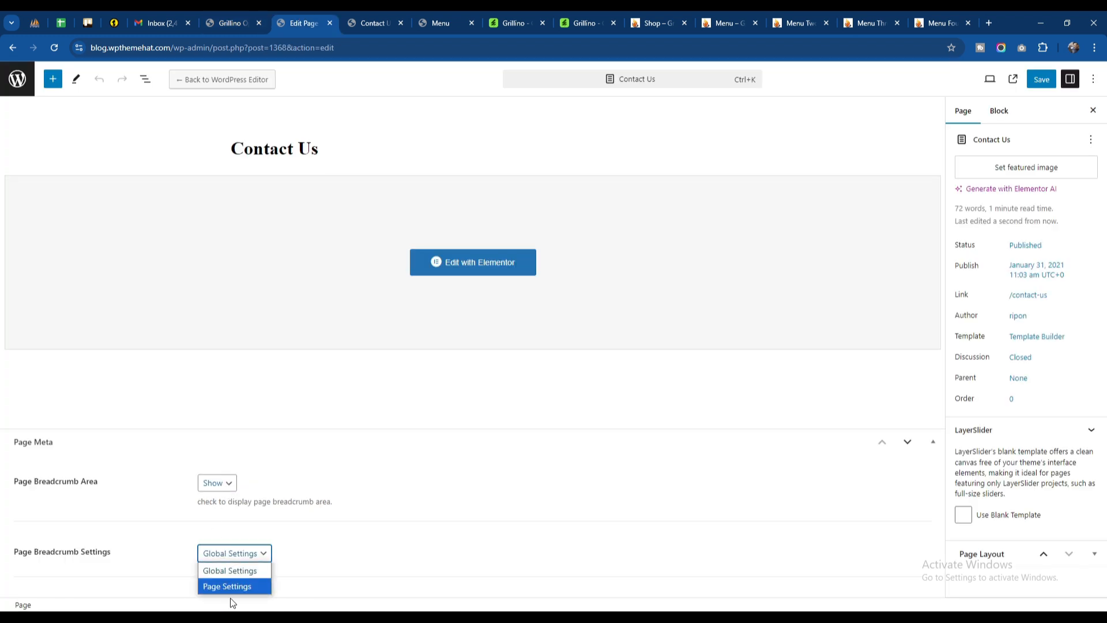
{"action": "left_click", "coordinate": [226, 583]}
Step: Set the Contact Us page's breadcrumb image to hero-img-5-2.png from the media library and save the page
{"action": "scroll", "coordinate": [157, 490], "scroll_direction": "down", "scroll_amount": 4}
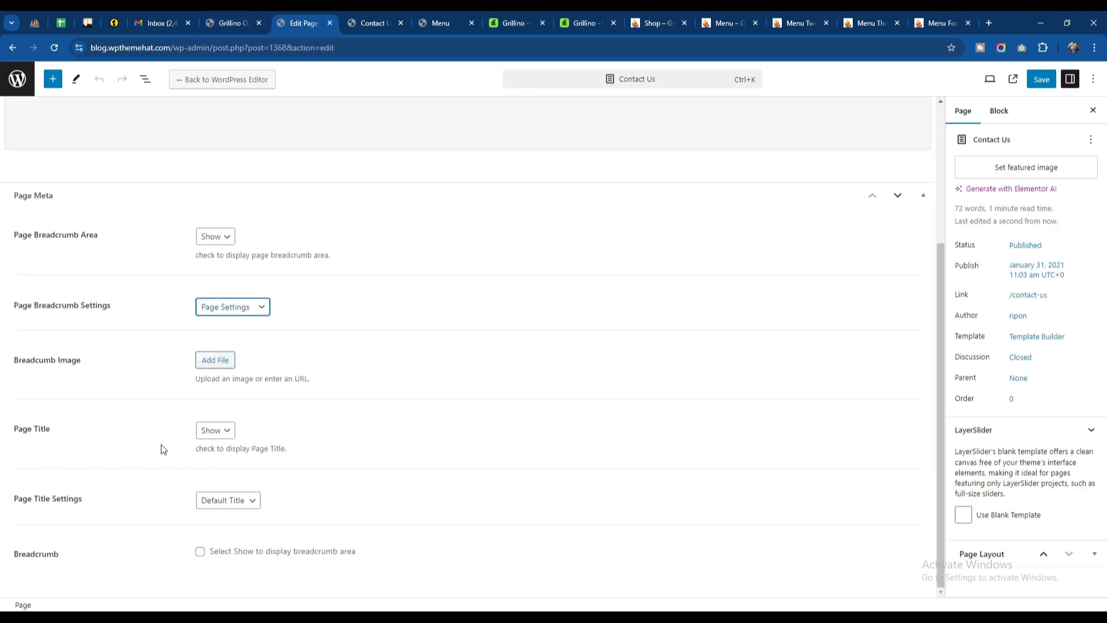
{"action": "left_click", "coordinate": [221, 361]}
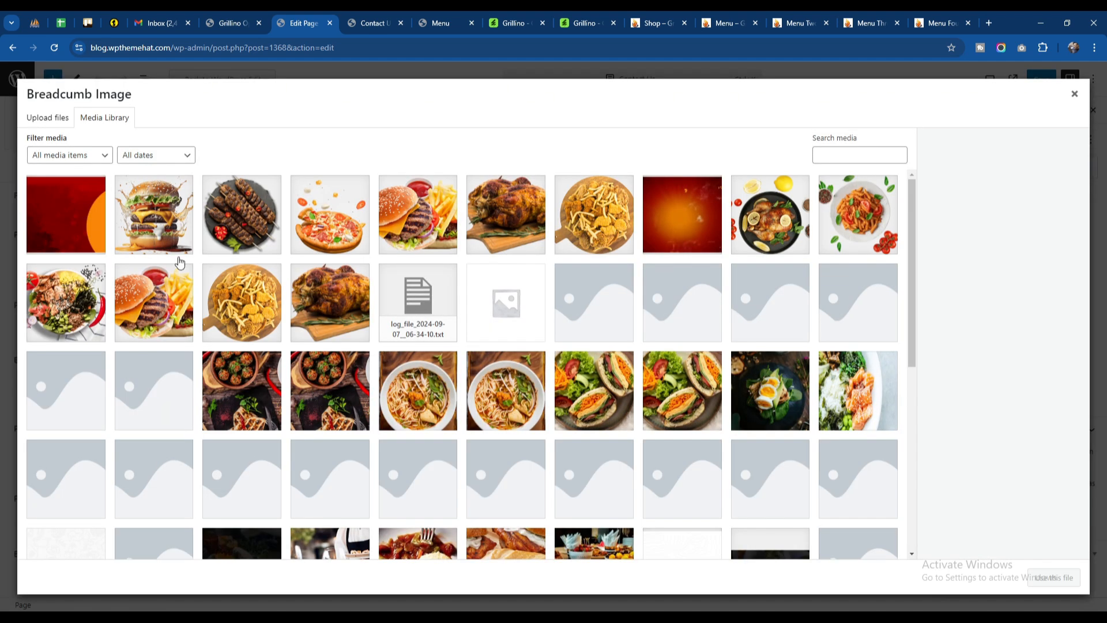
{"action": "scroll", "coordinate": [446, 420], "scroll_direction": "down", "scroll_amount": 5}
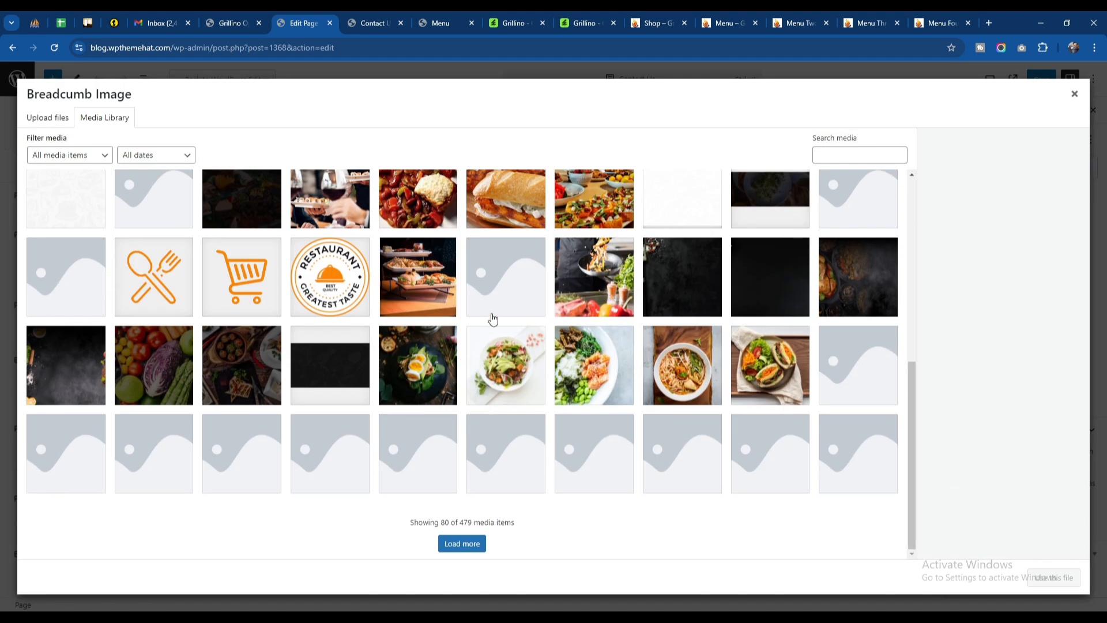
{"action": "left_click", "coordinate": [411, 268]}
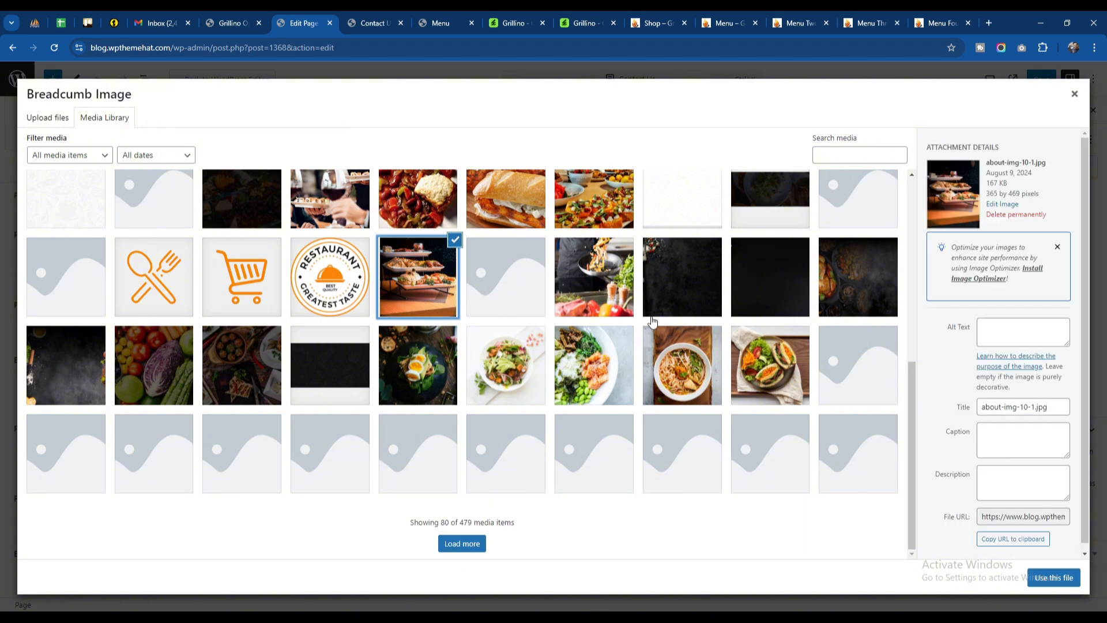
{"action": "left_click", "coordinate": [580, 353]}
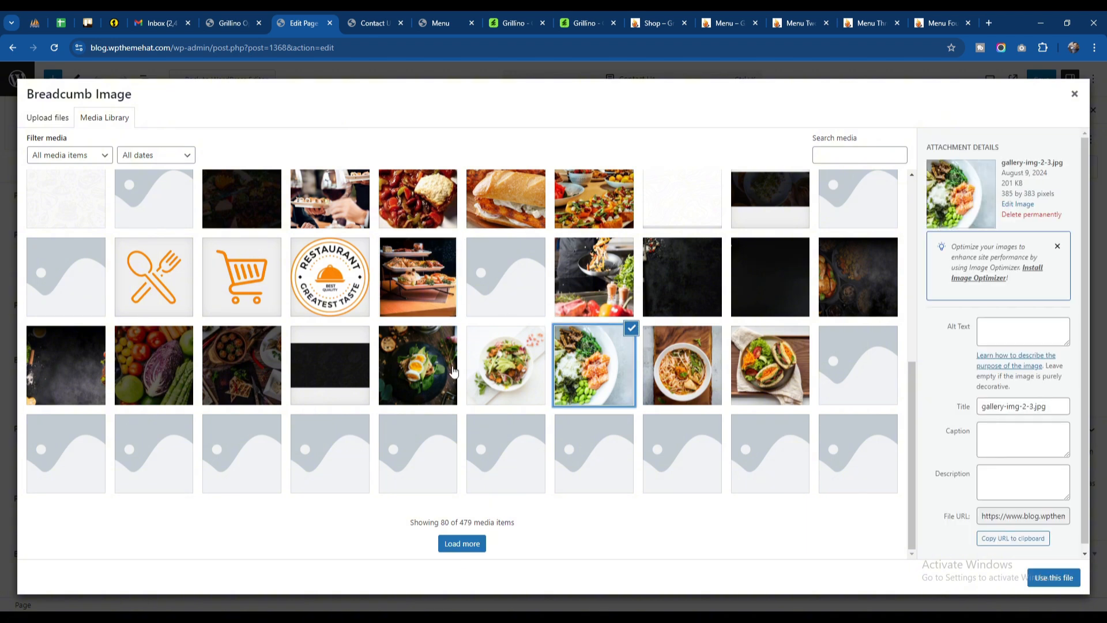
{"action": "left_click", "coordinate": [432, 369]}
{"action": "scroll", "coordinate": [432, 369], "scroll_direction": "up", "scroll_amount": 6}
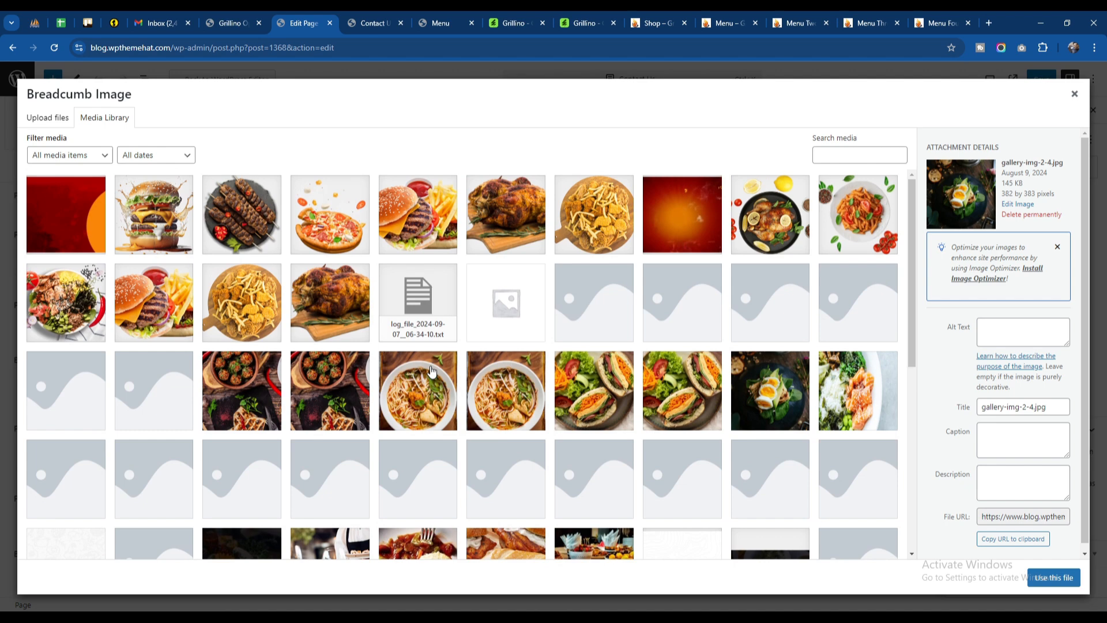
{"action": "left_click", "coordinate": [590, 243]}
{"action": "left_click", "coordinate": [536, 235]}
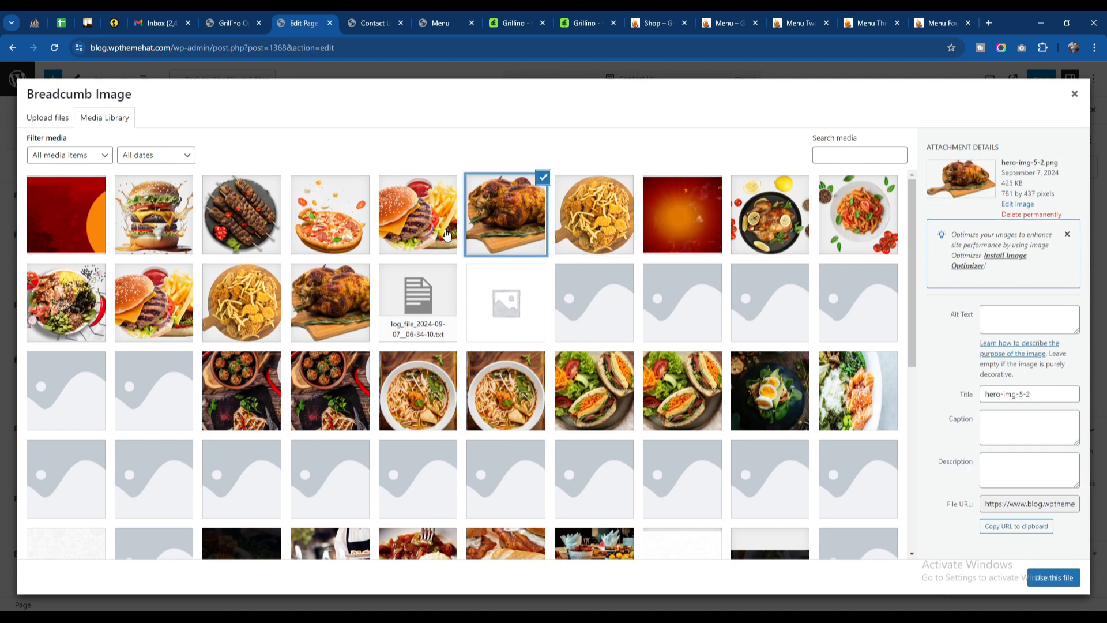
{"action": "left_click", "coordinate": [1054, 577]}
{"action": "scroll", "coordinate": [515, 438], "scroll_direction": "down", "scroll_amount": 2}
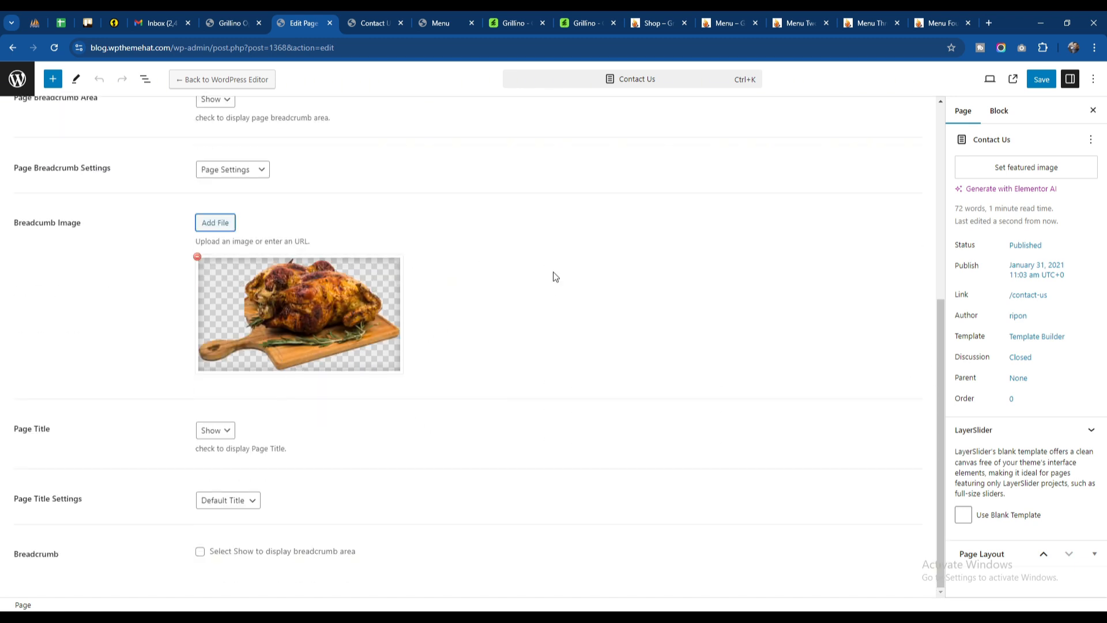
{"action": "left_click", "coordinate": [1042, 83]}
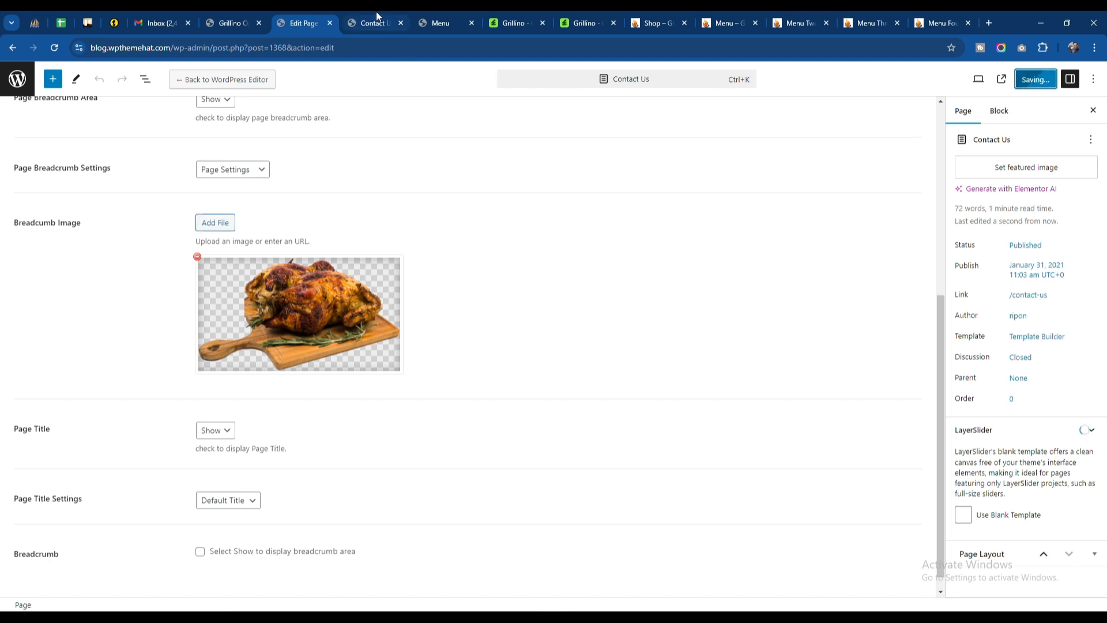
{"action": "mouse_move", "coordinate": [378, 16]}
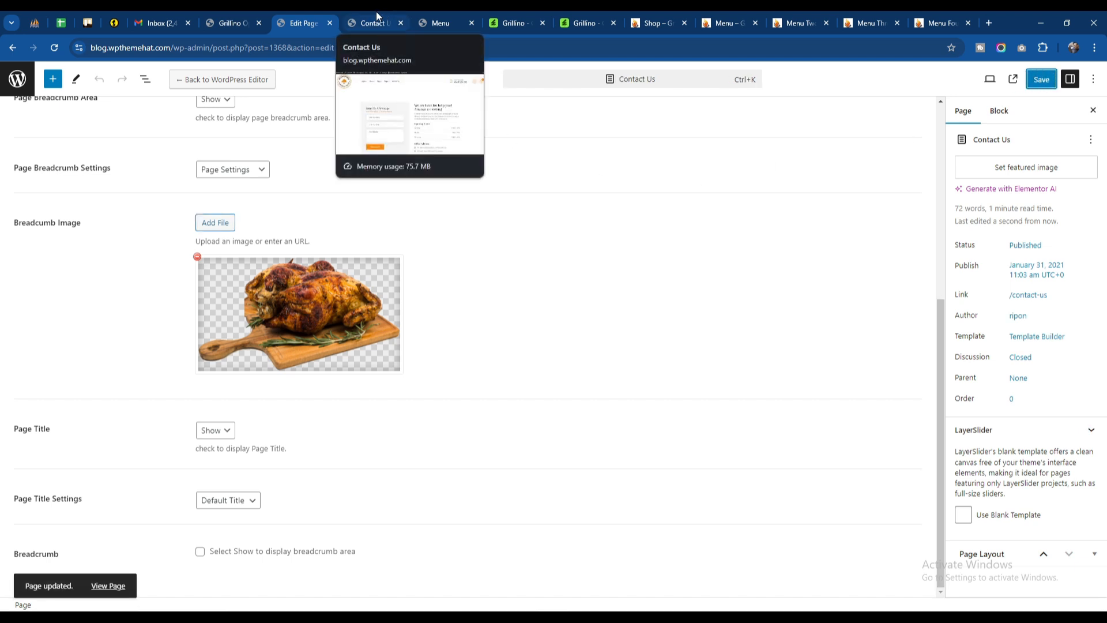
Step: Refresh the live Contact Us page and compare its banner with the Menu page's banner
{"action": "left_click", "coordinate": [378, 16]}
{"action": "left_click", "coordinate": [54, 47]}
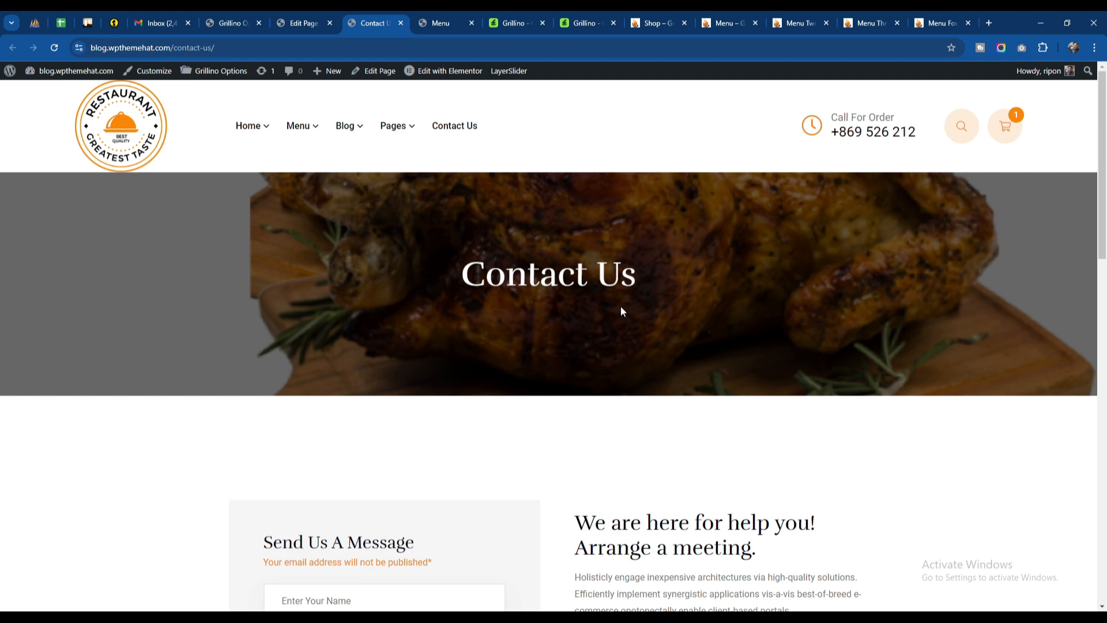
{"action": "left_click", "coordinate": [444, 21]}
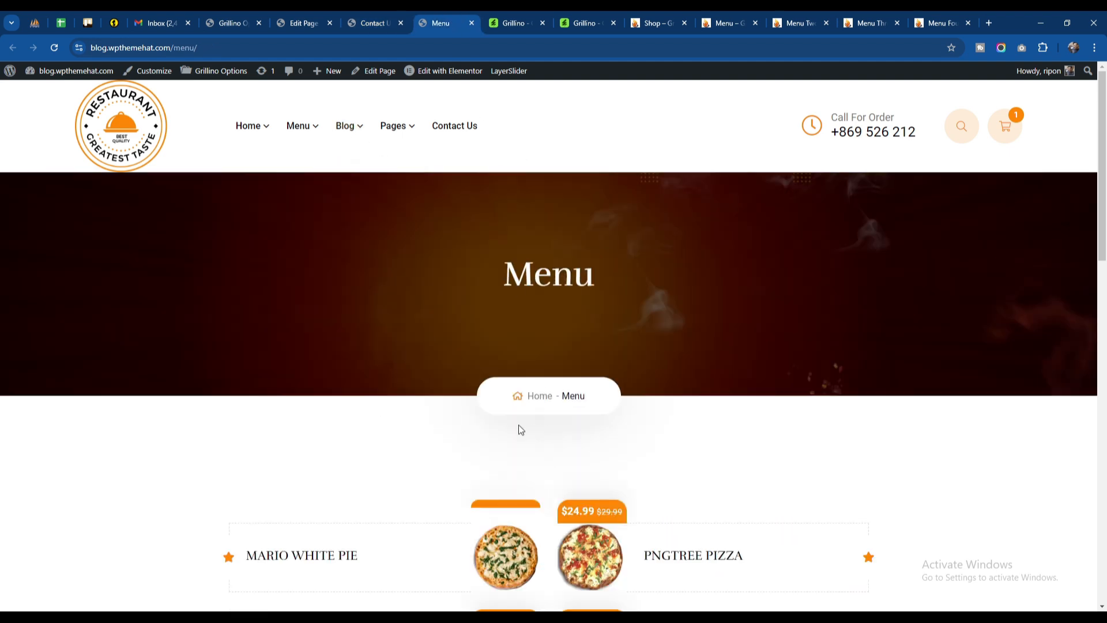
{"action": "left_click", "coordinate": [378, 17]}
Step: Enable the Breadcrumb option in the Contact Us page's Page Meta and save the page
{"action": "left_click", "coordinate": [305, 22]}
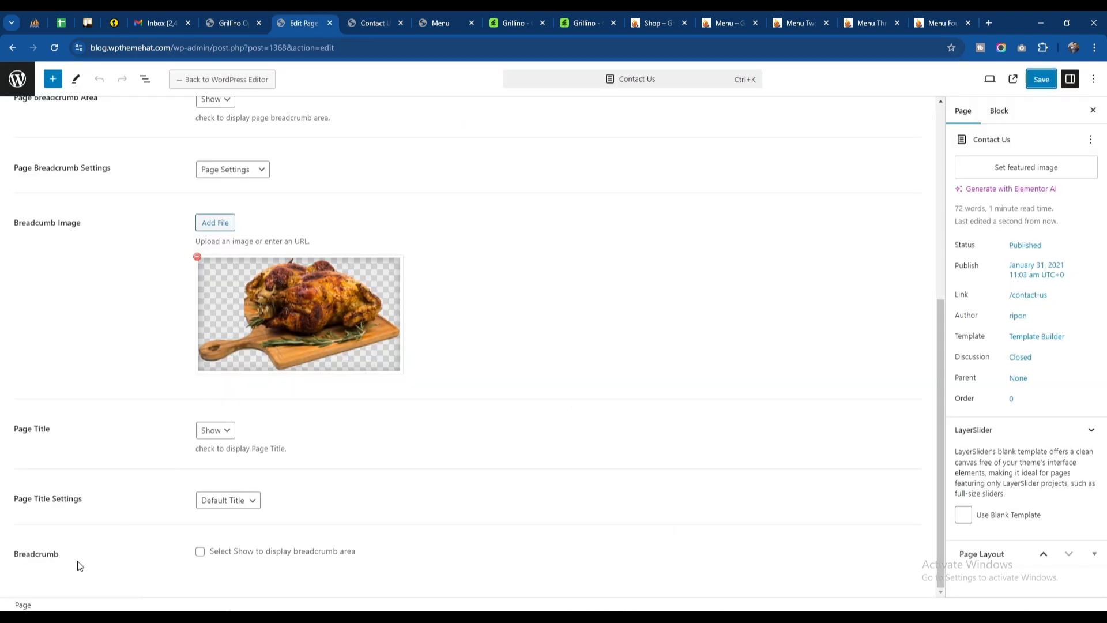
{"action": "left_click", "coordinate": [200, 552]}
{"action": "left_click", "coordinate": [1041, 79]}
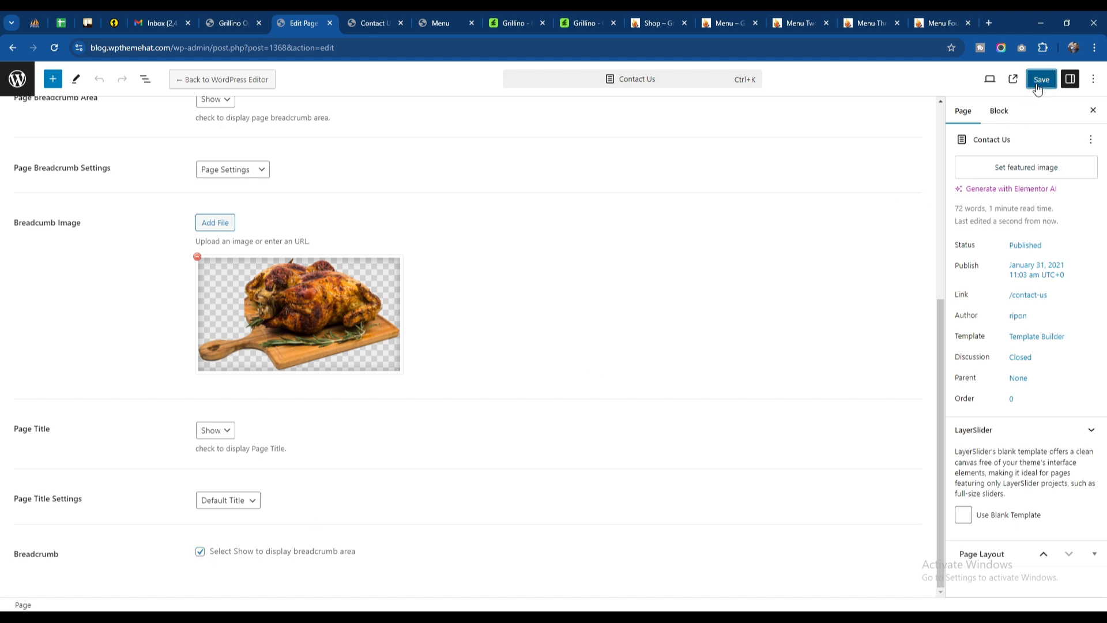
Step: Check the breadcrumb on the live Contact Us page's banner
{"action": "left_click", "coordinate": [369, 14]}
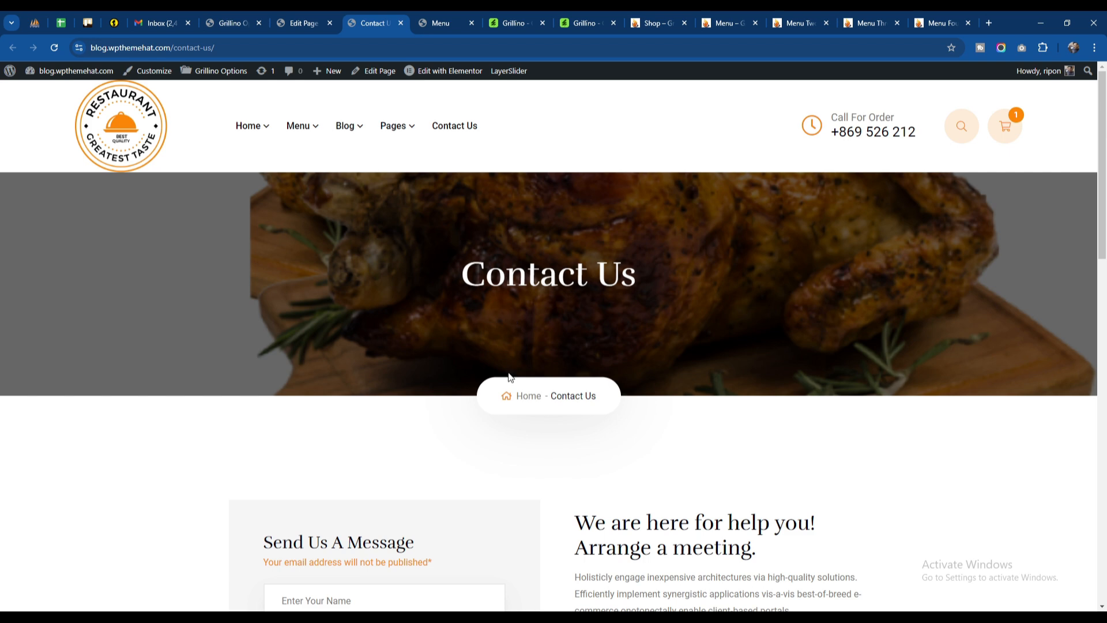
{"action": "scroll", "coordinate": [517, 346], "scroll_direction": "down", "scroll_amount": 3}
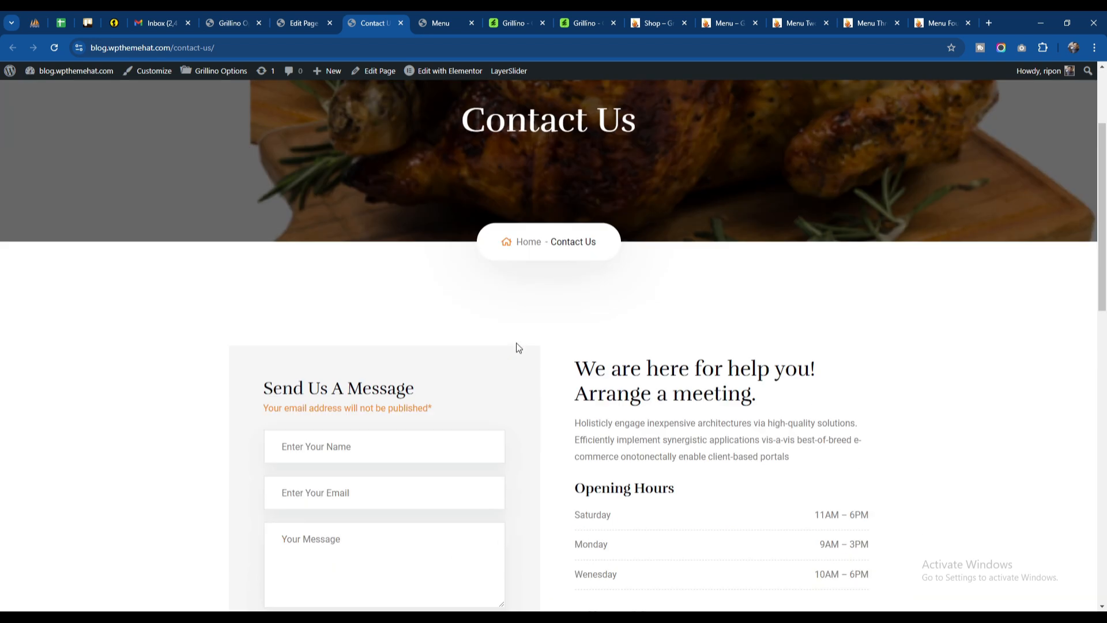
{"action": "scroll", "coordinate": [516, 346], "scroll_direction": "up", "scroll_amount": 3}
Step: Try the Custom Title option for Page Title Settings, check the live page's title, and restore Default Title
{"action": "left_click", "coordinate": [306, 22]}
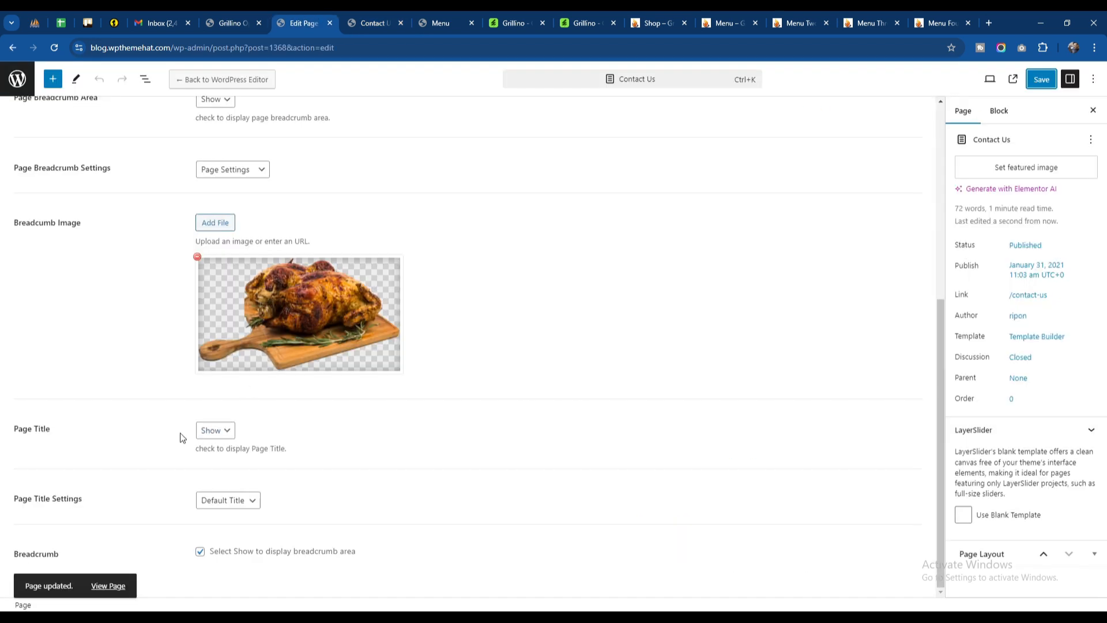
{"action": "left_click", "coordinate": [220, 505]}
{"action": "left_click", "coordinate": [223, 532]}
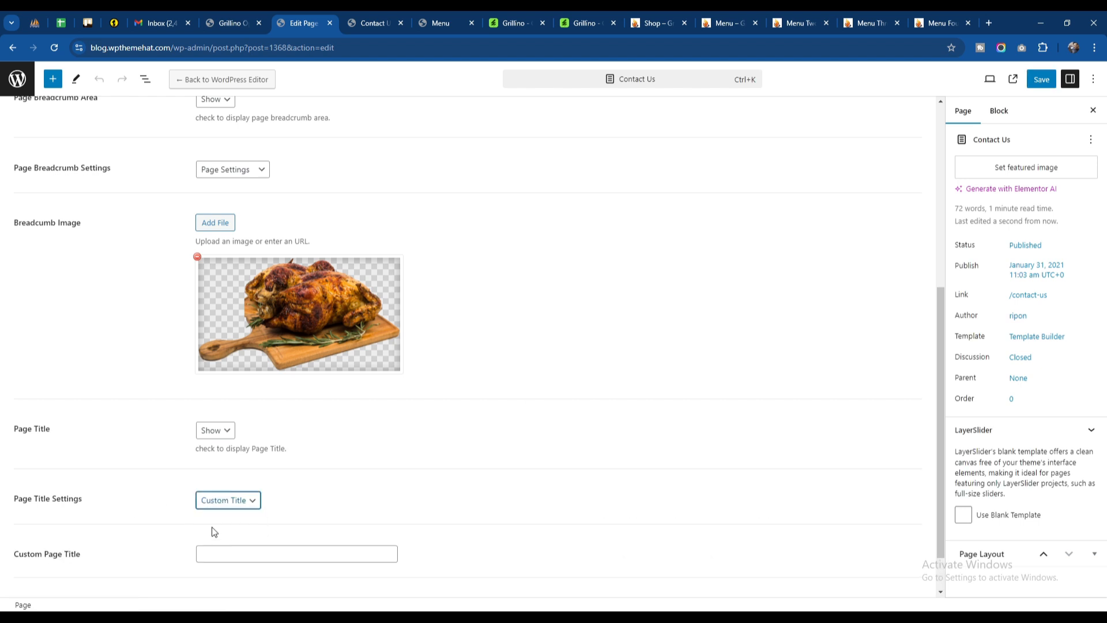
{"action": "scroll", "coordinate": [196, 508], "scroll_direction": "down", "scroll_amount": 1}
{"action": "left_click", "coordinate": [223, 500]}
{"action": "left_click", "coordinate": [406, 20]}
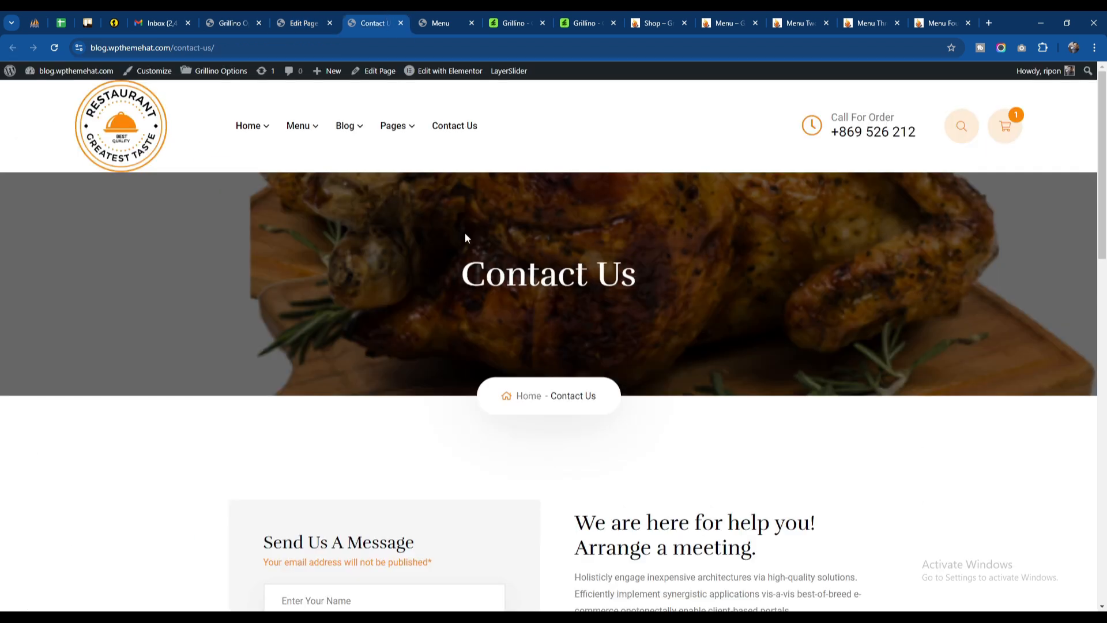
{"action": "left_click", "coordinate": [287, 17]}
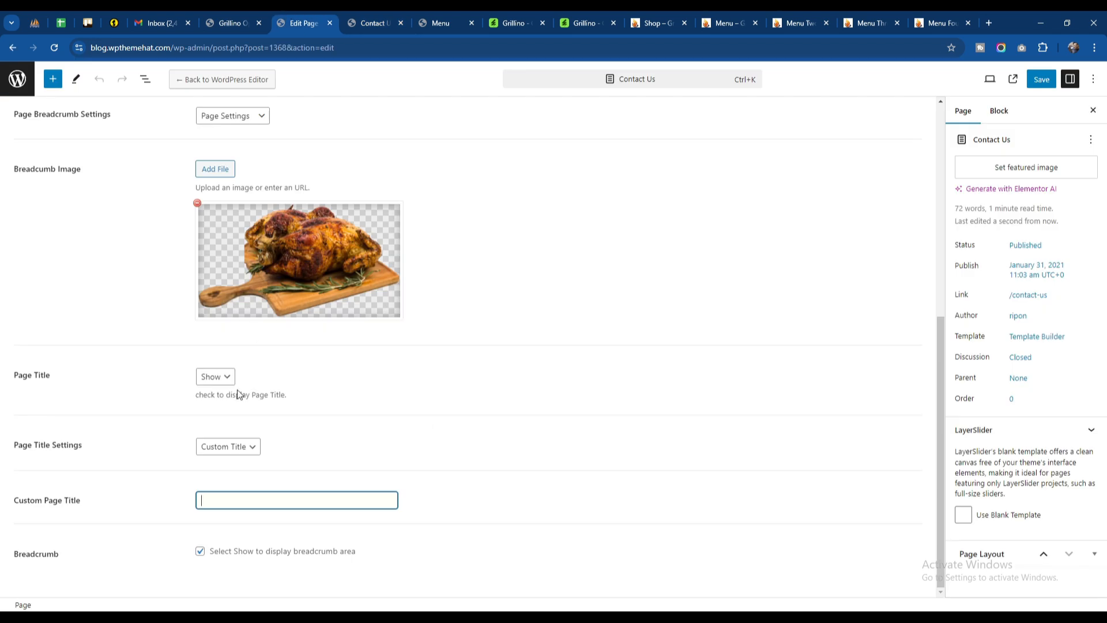
{"action": "left_click", "coordinate": [224, 456]}
{"action": "left_click", "coordinate": [222, 466]}
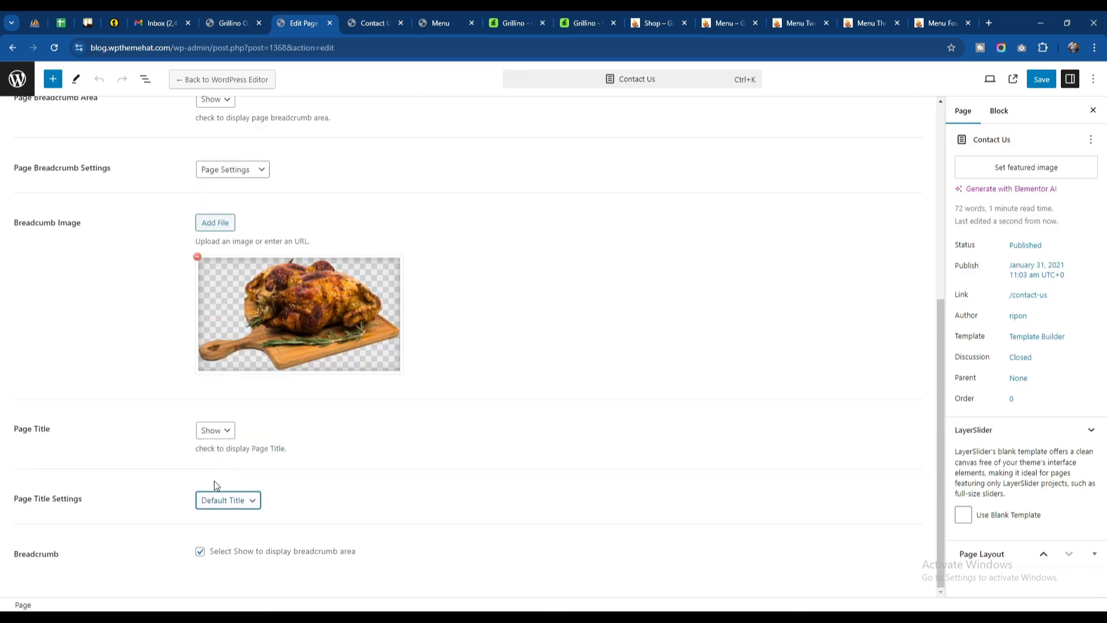
{"action": "left_click", "coordinate": [344, 493]}
Step: Switch Page Breadcrumb Settings to Global Settings and back to Page Settings, and save the Contact Us page
{"action": "scroll", "coordinate": [256, 171], "scroll_direction": "up", "scroll_amount": 3}
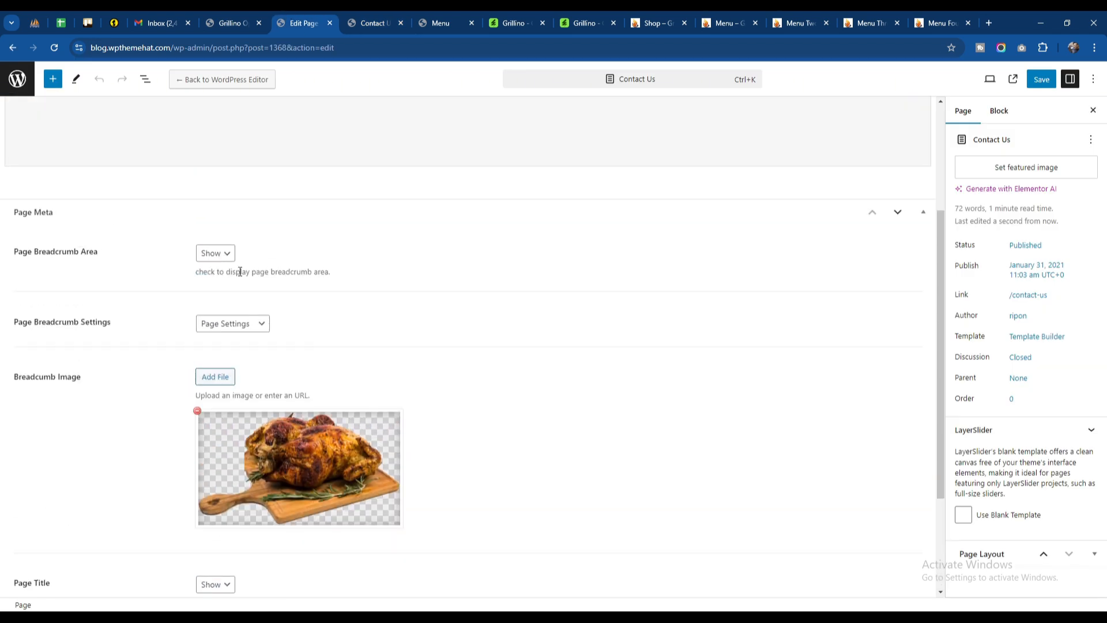
{"action": "left_click", "coordinate": [232, 324]}
{"action": "left_click", "coordinate": [233, 340]}
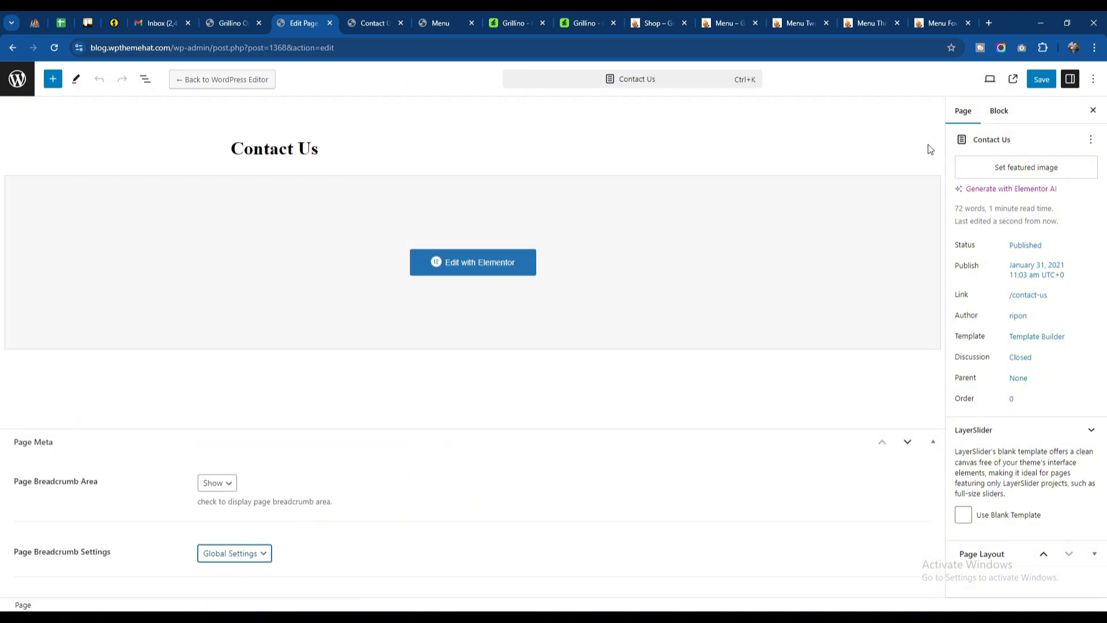
{"action": "left_click", "coordinate": [267, 555]}
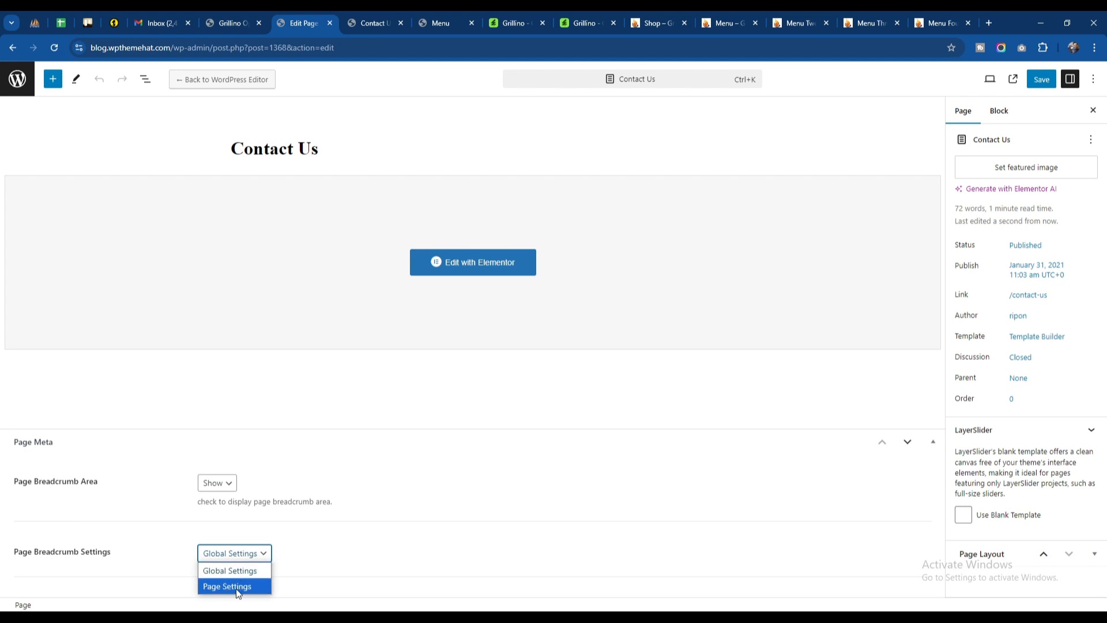
{"action": "left_click", "coordinate": [237, 586]}
{"action": "scroll", "coordinate": [292, 477], "scroll_direction": "down", "scroll_amount": 5}
{"action": "left_click", "coordinate": [1041, 79]}
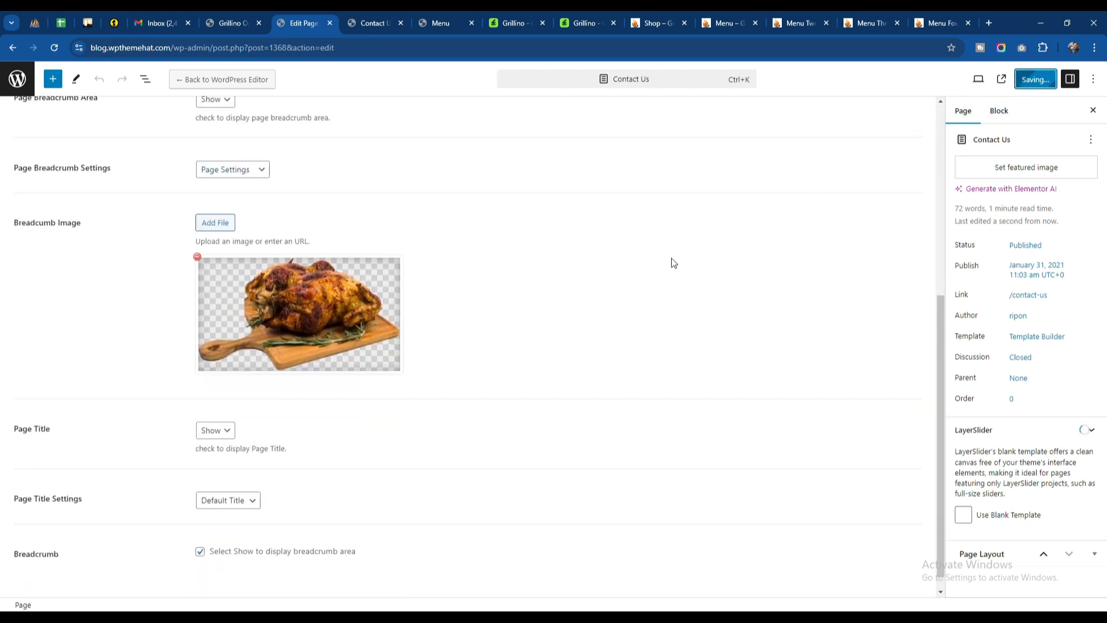
{"action": "scroll", "coordinate": [569, 277], "scroll_direction": "up", "scroll_amount": 6}
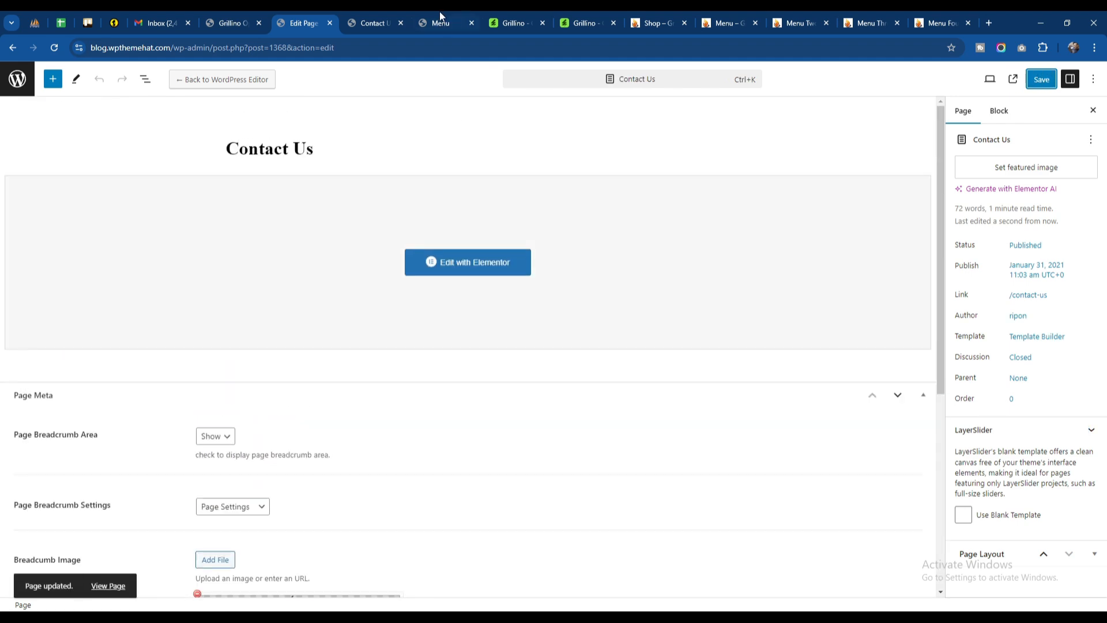
Step: Compare the live Contact Us page's own banner with the Menu page's global banner
{"action": "left_click", "coordinate": [373, 23]}
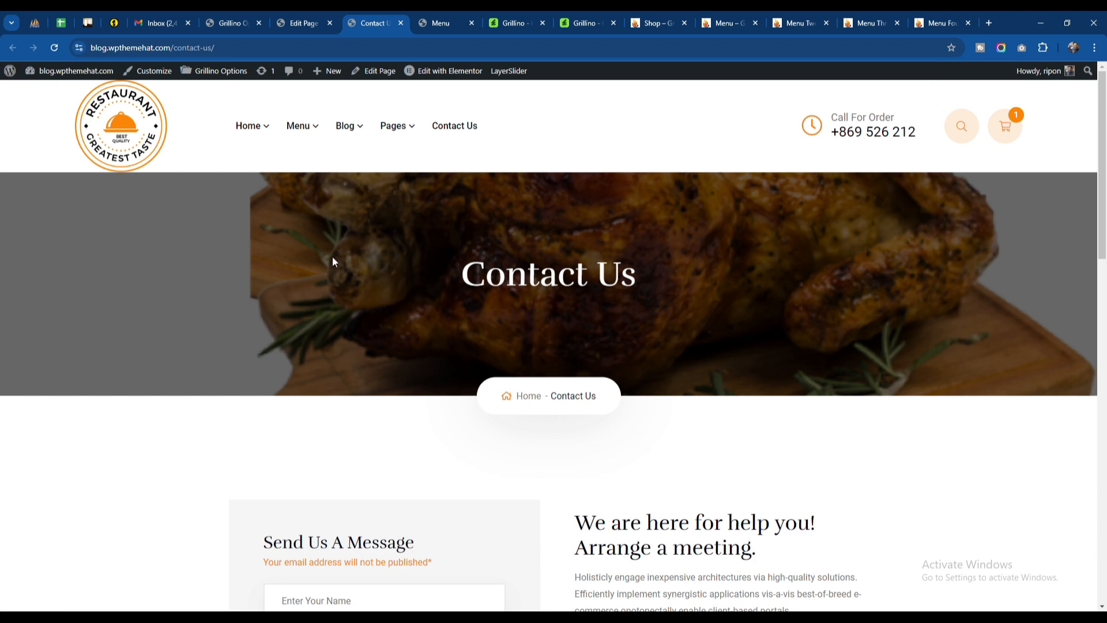
{"action": "left_click", "coordinate": [437, 25]}
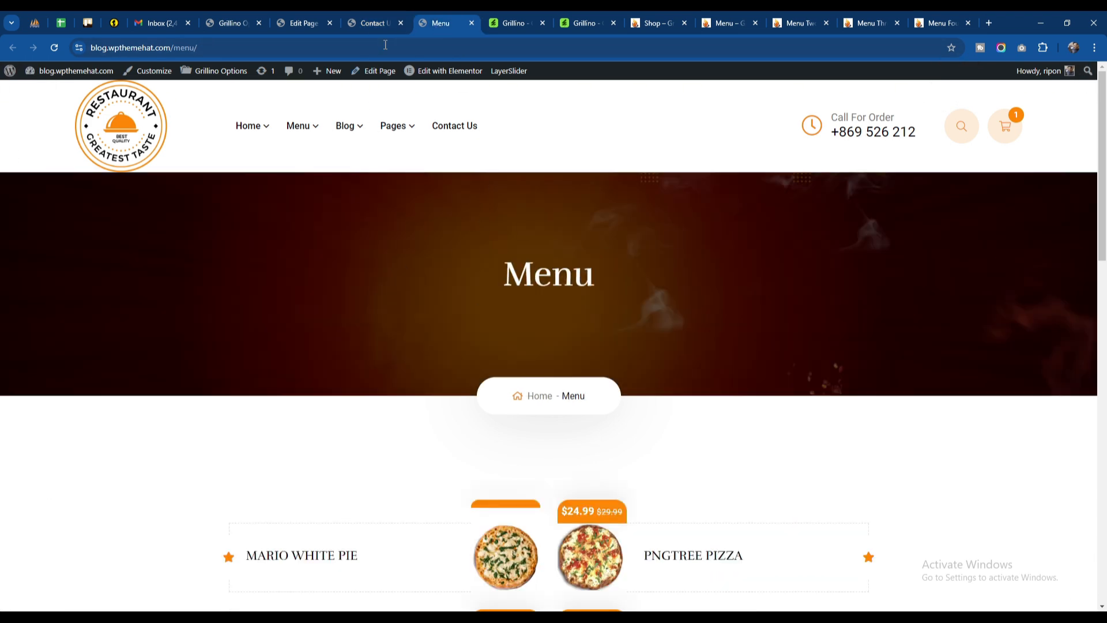
{"action": "left_click", "coordinate": [372, 24]}
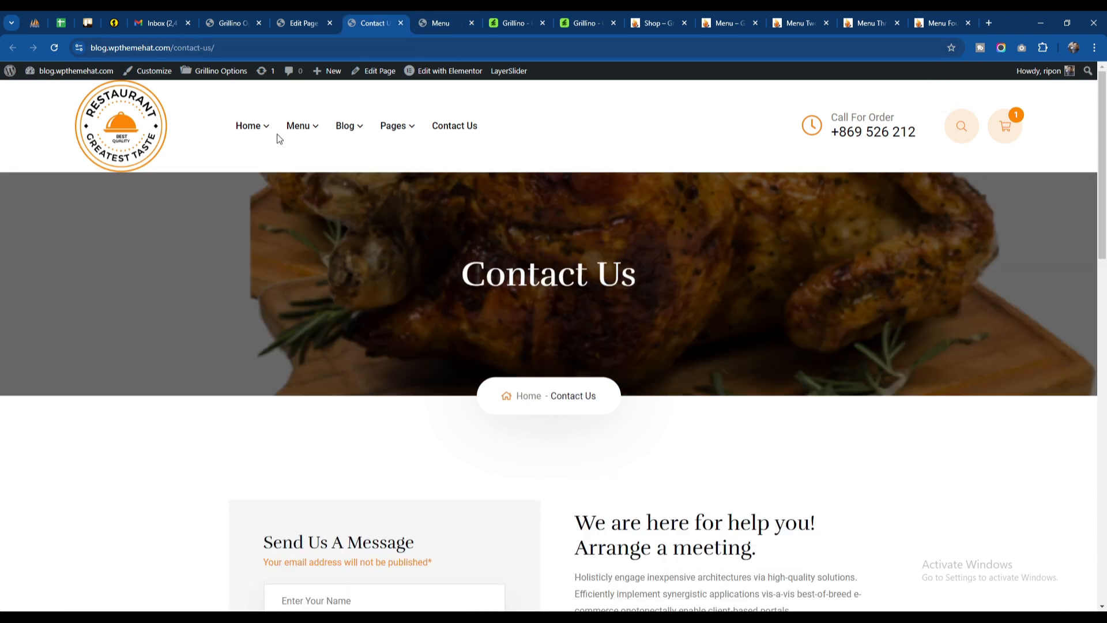
Step: Open the site's home page in place of the live Contact Us page and close the Menu page
{"action": "mouse_move", "coordinate": [260, 128]}
{"action": "left_click", "coordinate": [258, 171]}
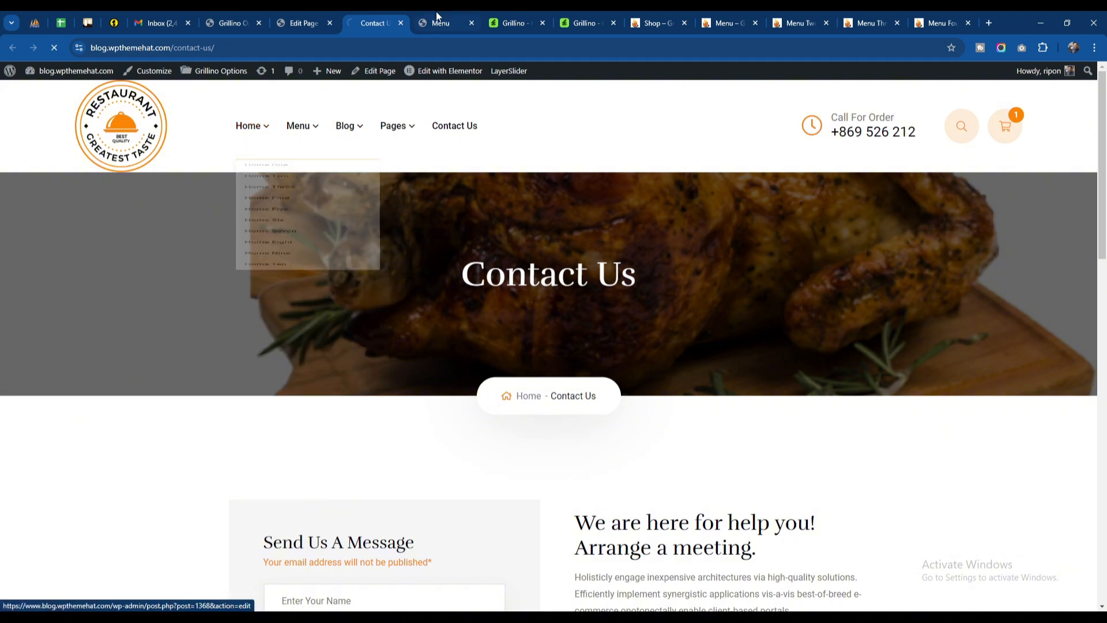
{"action": "left_click", "coordinate": [437, 19]}
{"action": "left_click", "coordinate": [472, 23]}
{"action": "left_click", "coordinate": [380, 24]}
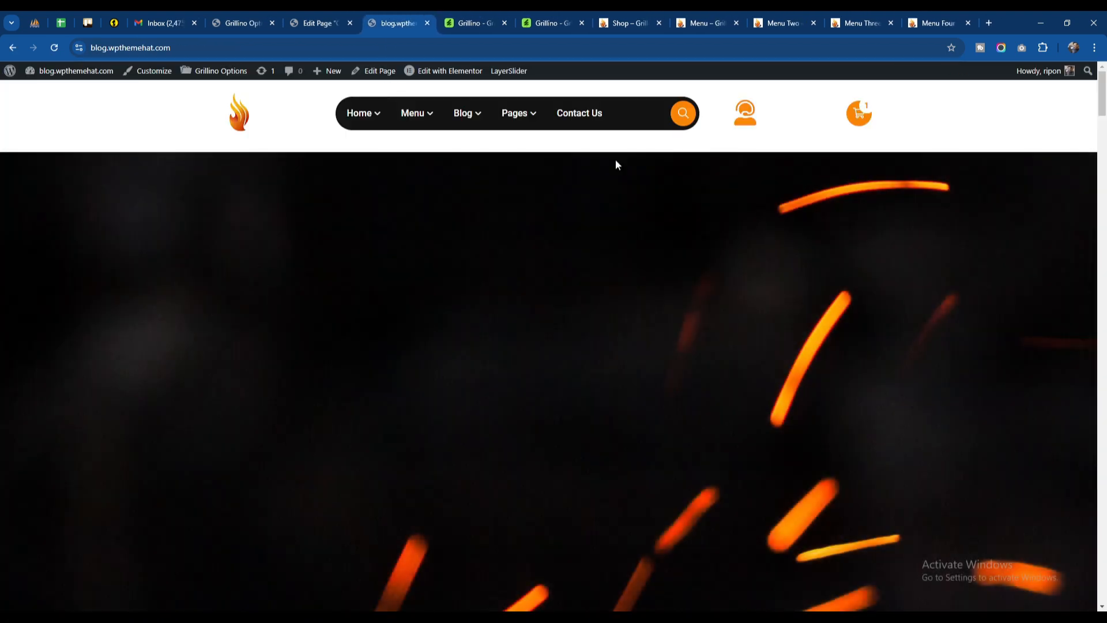
Step: Look over the live home page's slider and services sections, and close the Contact Us page editor
{"action": "scroll", "coordinate": [295, 319], "scroll_direction": "down", "scroll_amount": 8}
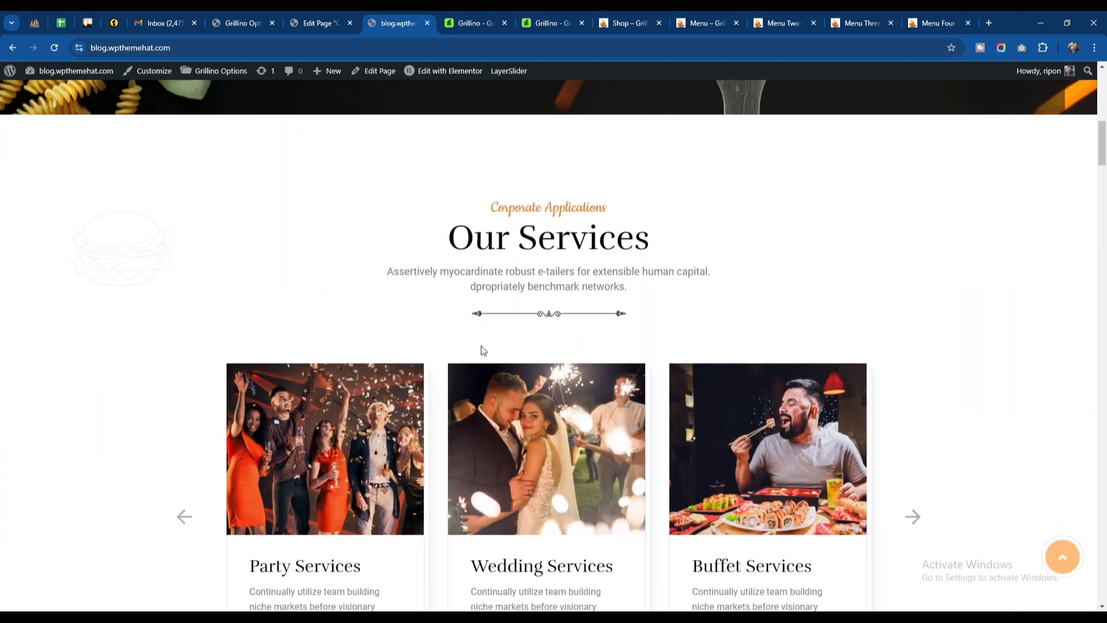
{"action": "scroll", "coordinate": [483, 350], "scroll_direction": "up", "scroll_amount": 10}
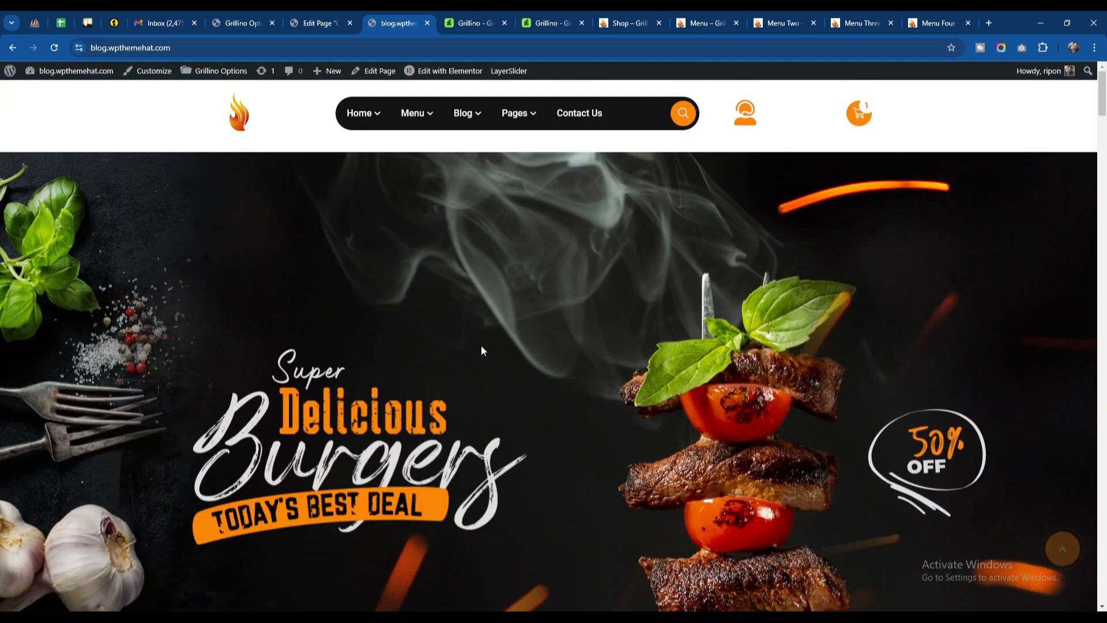
{"action": "left_click", "coordinate": [333, 28]}
{"action": "left_click", "coordinate": [350, 23]}
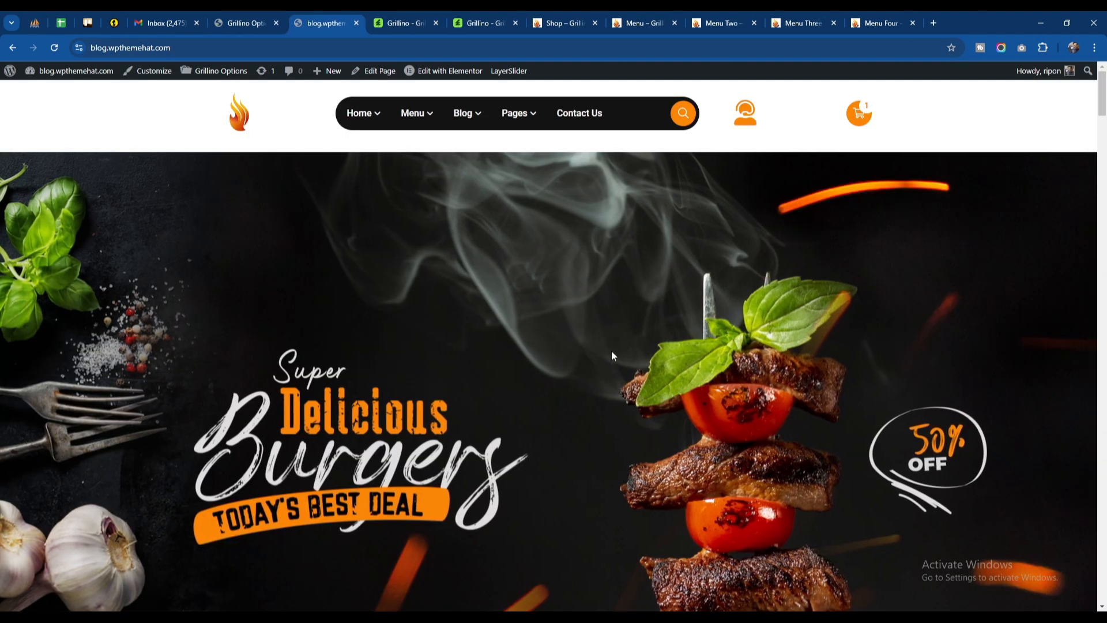
{"action": "scroll", "coordinate": [602, 332], "scroll_direction": "down", "scroll_amount": 5}
{"action": "scroll", "coordinate": [577, 331], "scroll_direction": "up", "scroll_amount": 4}
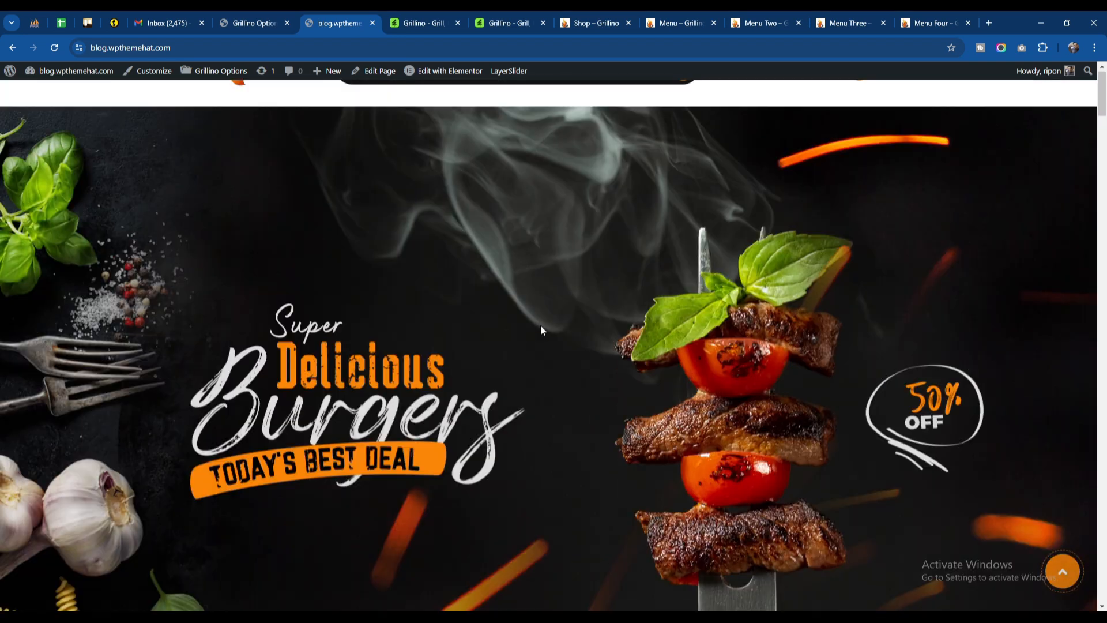
{"action": "scroll", "coordinate": [541, 330], "scroll_direction": "up", "scroll_amount": 1}
Step: Examine the WordPress dashboard's admin sections and the Page settings in Grillino Options
{"action": "left_click", "coordinate": [251, 17]}
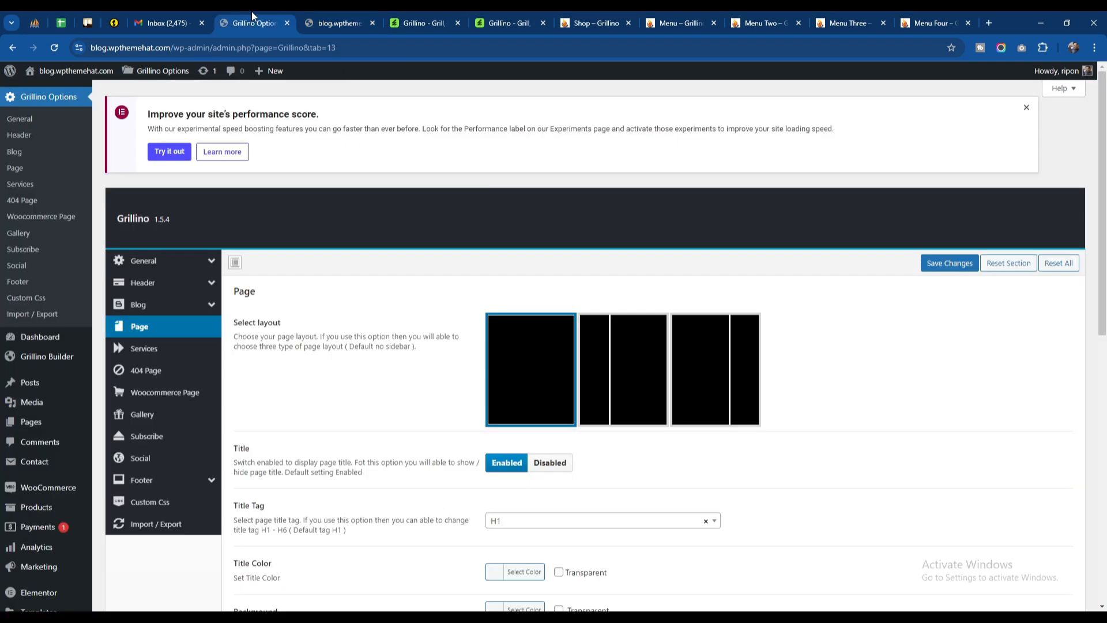
{"action": "mouse_move", "coordinate": [54, 382]}
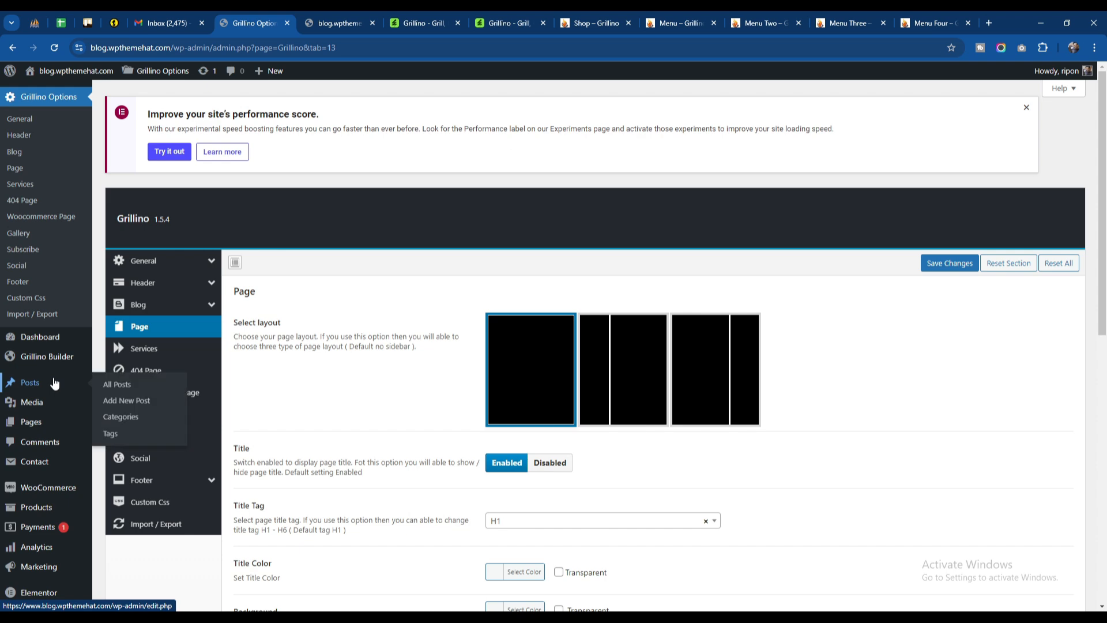
{"action": "scroll", "coordinate": [54, 383], "scroll_direction": "down", "scroll_amount": 3}
{"action": "scroll", "coordinate": [50, 321], "scroll_direction": "up", "scroll_amount": 1}
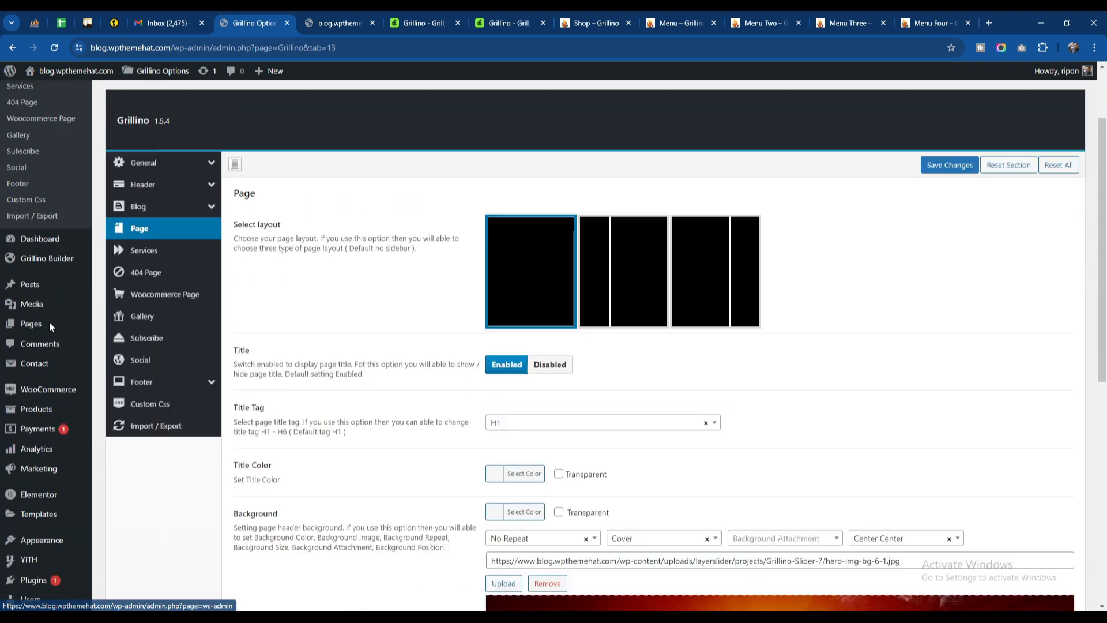
{"action": "scroll", "coordinate": [50, 320], "scroll_direction": "down", "scroll_amount": 1}
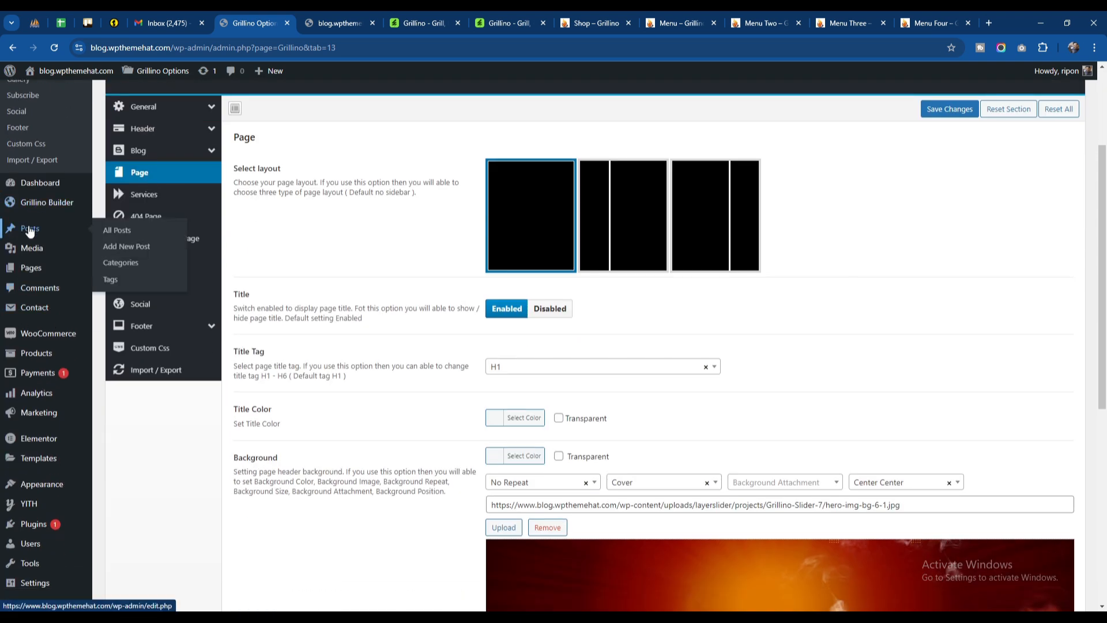
{"action": "mouse_move", "coordinate": [34, 251]}
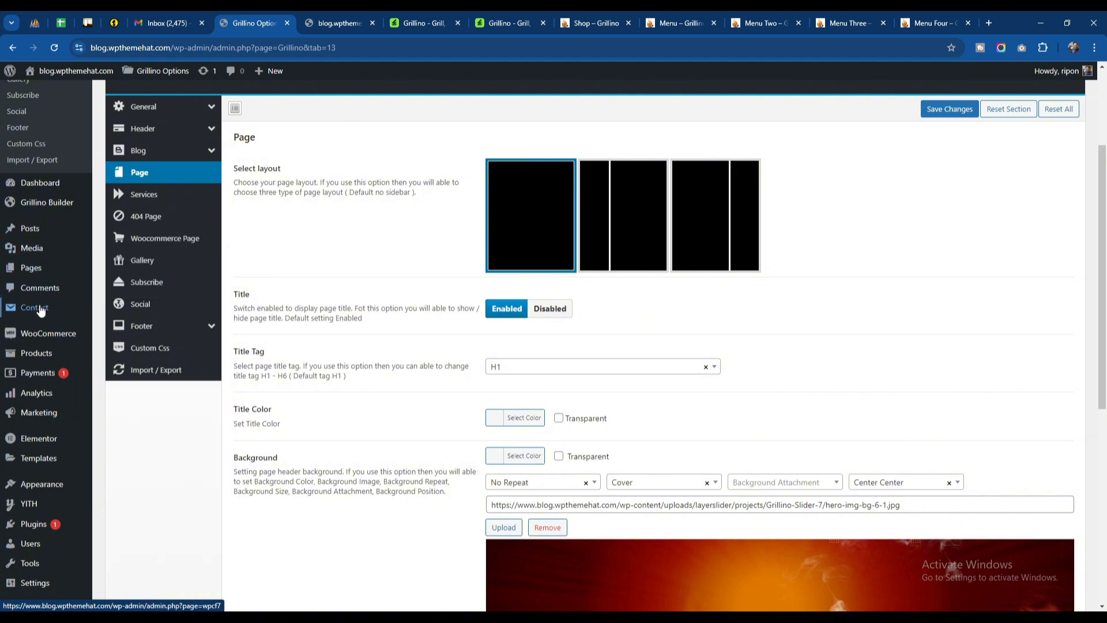
{"action": "scroll", "coordinate": [57, 461], "scroll_direction": "down", "scroll_amount": 5}
{"action": "scroll", "coordinate": [51, 452], "scroll_direction": "up", "scroll_amount": 5}
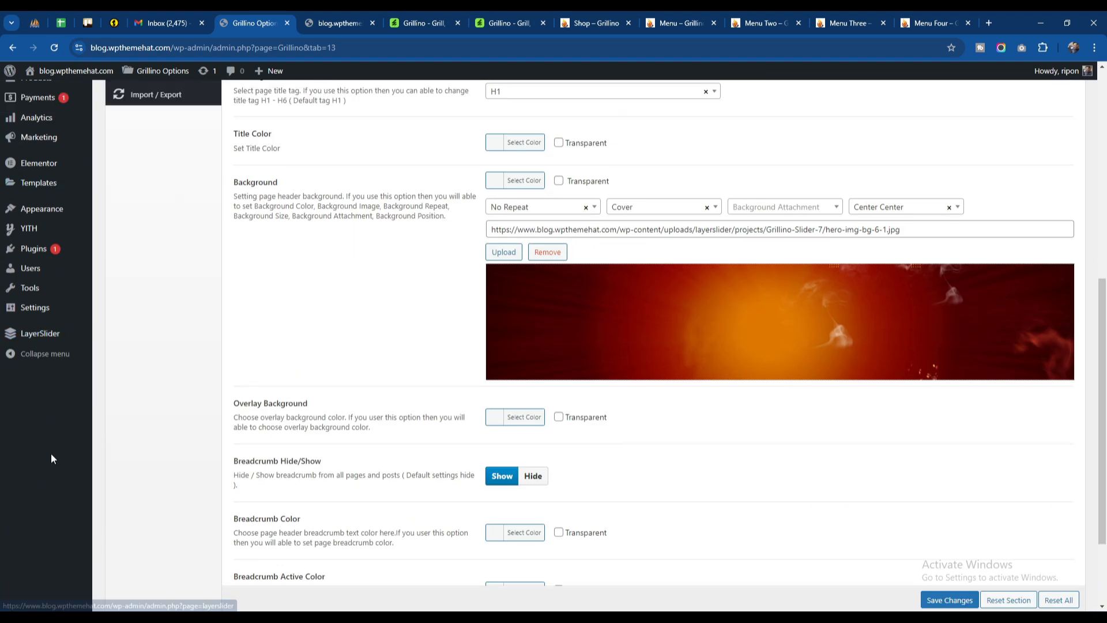
{"action": "scroll", "coordinate": [45, 280], "scroll_direction": "up", "scroll_amount": 3}
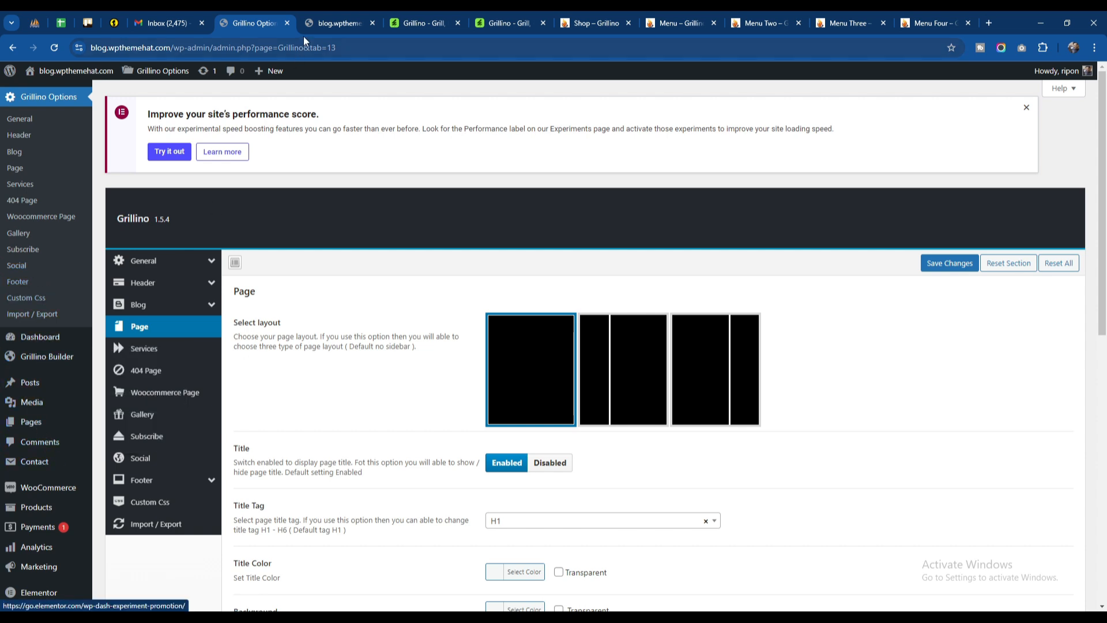
Step: Open the home page in the Elementor editor and view its slider section
{"action": "left_click", "coordinate": [336, 23]}
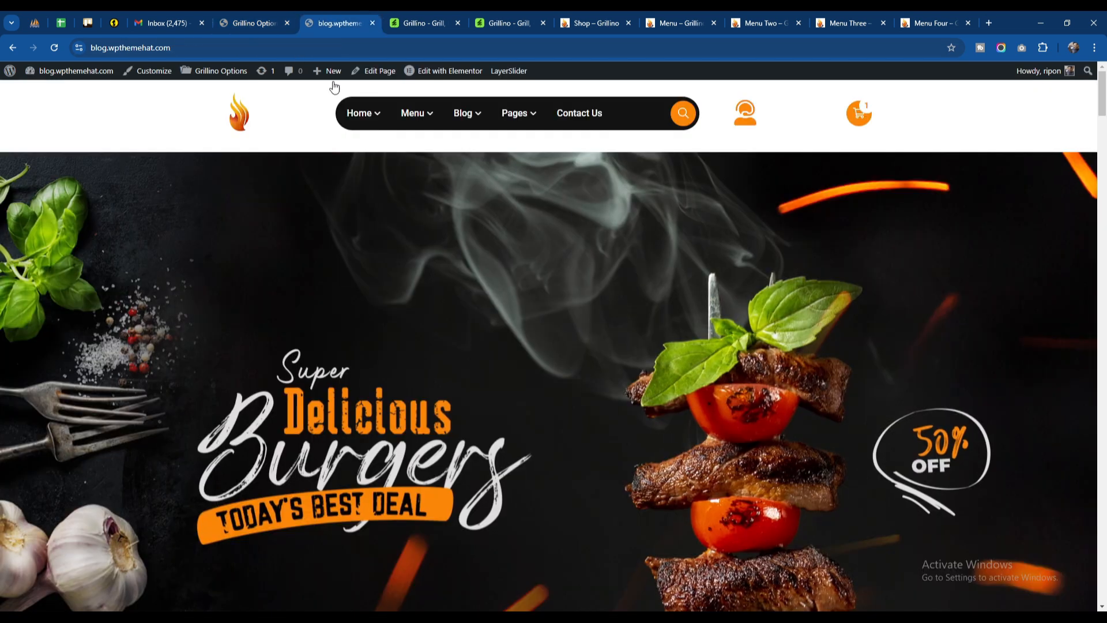
{"action": "left_click", "coordinate": [442, 72]}
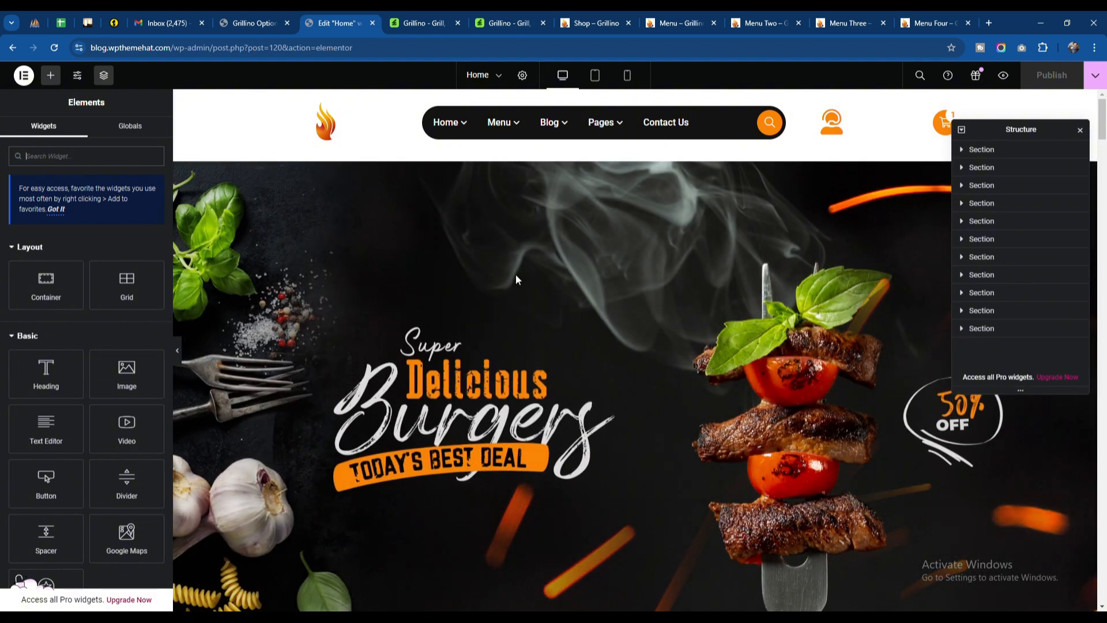
{"action": "scroll", "coordinate": [513, 376], "scroll_direction": "down", "scroll_amount": 3}
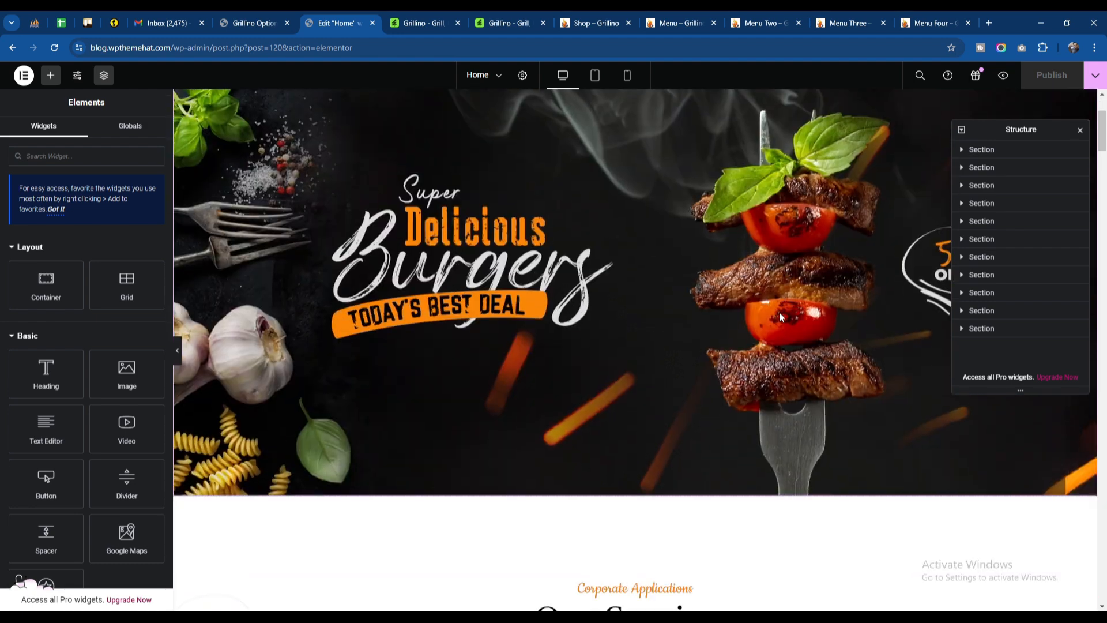
Step: Select the home page's slider at the top and examine its LayerSlider shortcode
{"action": "scroll", "coordinate": [511, 371], "scroll_direction": "up", "scroll_amount": 3}
{"action": "left_click", "coordinate": [627, 362]}
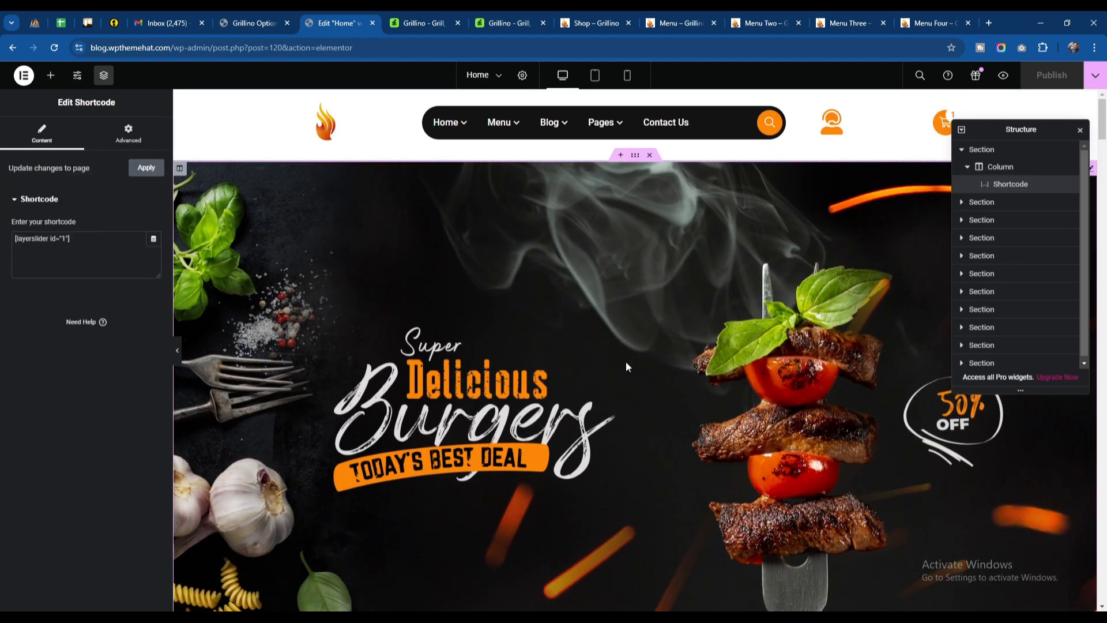
{"action": "left_click", "coordinate": [43, 244]}
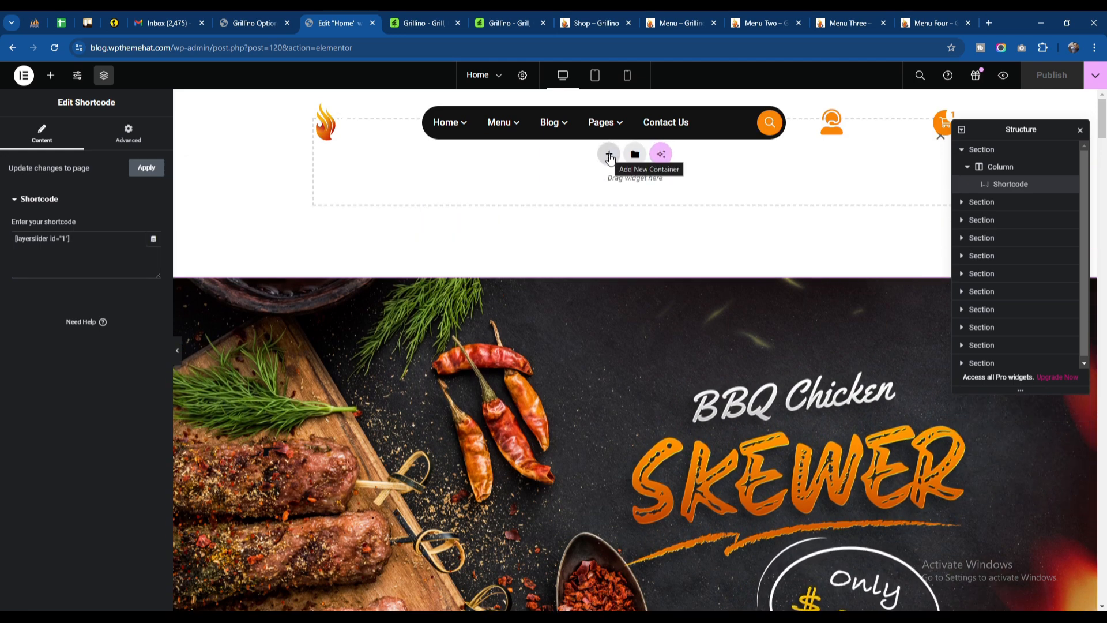
Step: Insert a single-column Full Width container above the slider section, with its gaps and padding set to 0
{"action": "left_click", "coordinate": [610, 157]}
{"action": "left_click", "coordinate": [591, 189]}
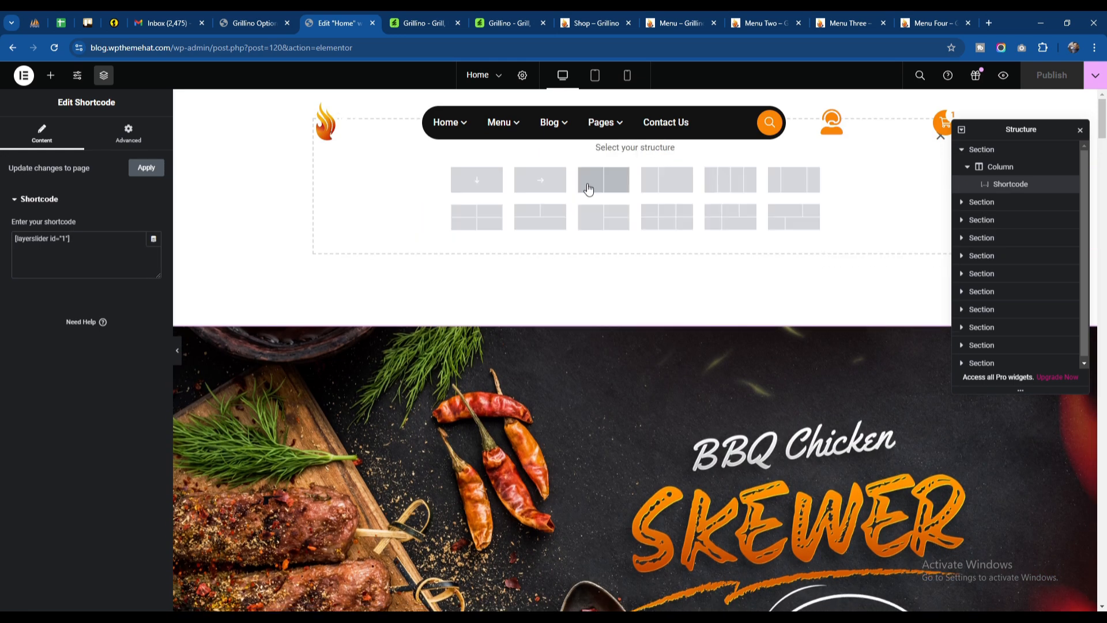
{"action": "left_click", "coordinate": [482, 183]}
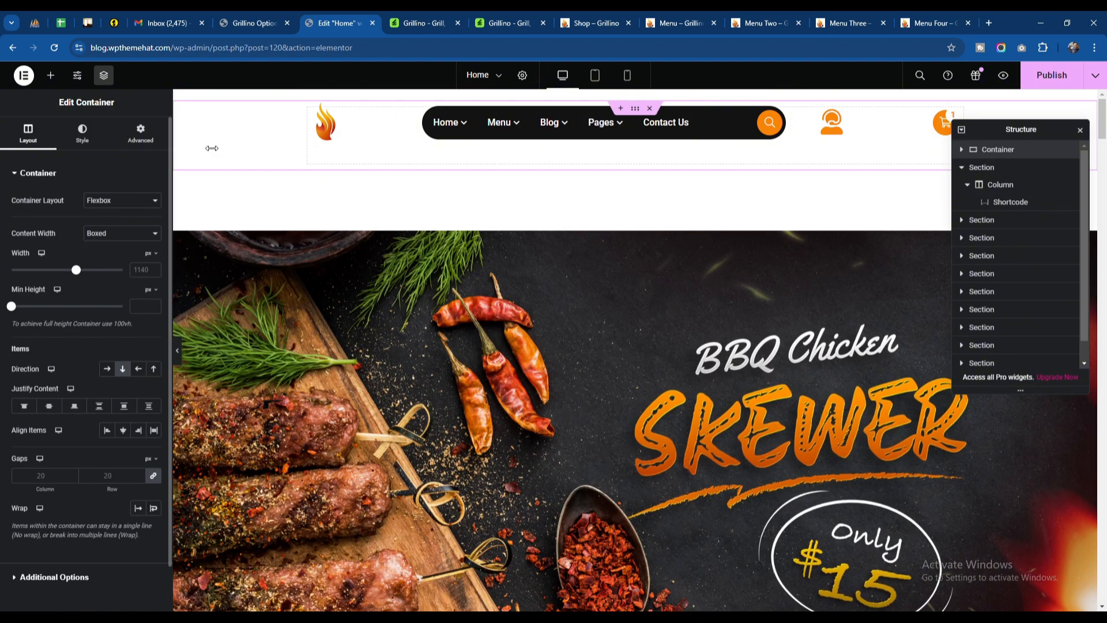
{"action": "left_click", "coordinate": [115, 233]}
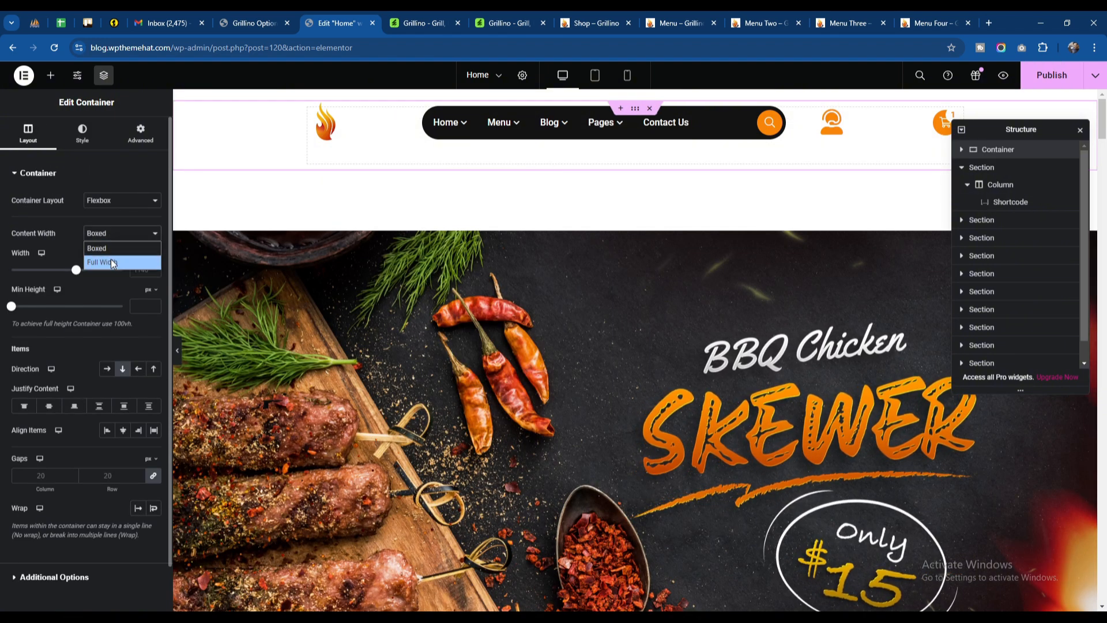
{"action": "left_click", "coordinate": [111, 254]}
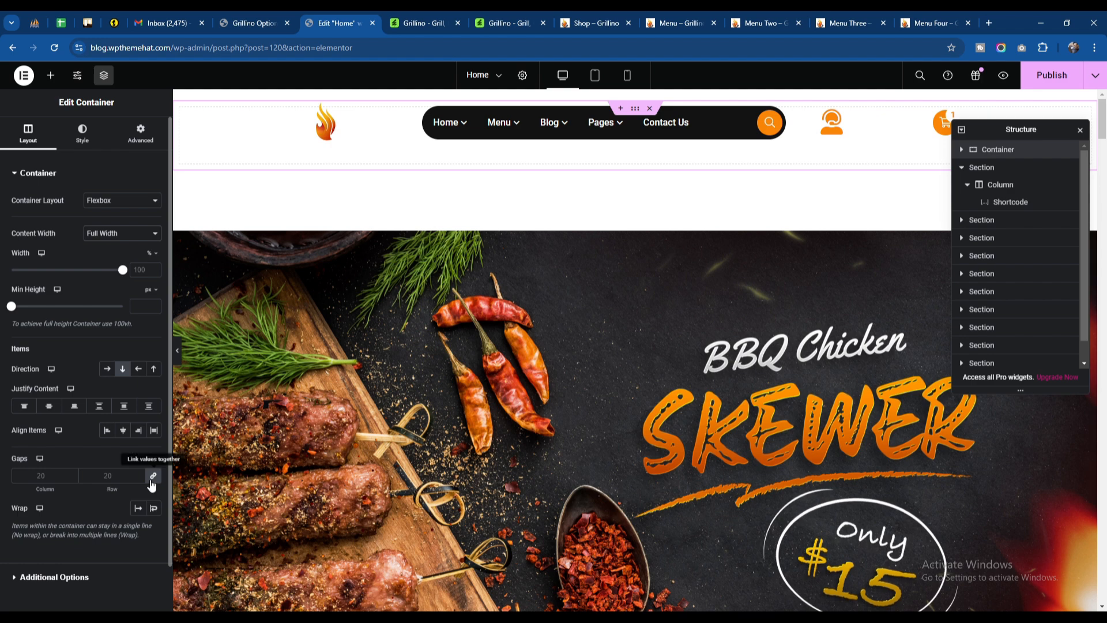
{"action": "left_click", "coordinate": [140, 133]}
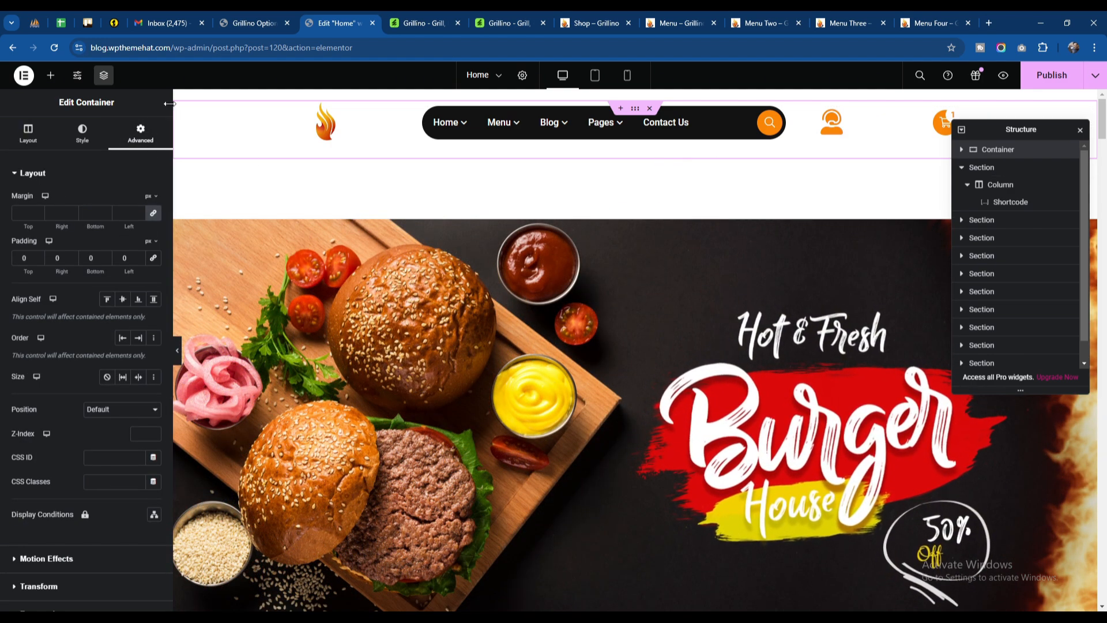
Step: Search the widgets for "layer" and try to place the LayerSlider widget in the empty container
{"action": "left_click", "coordinate": [50, 75]}
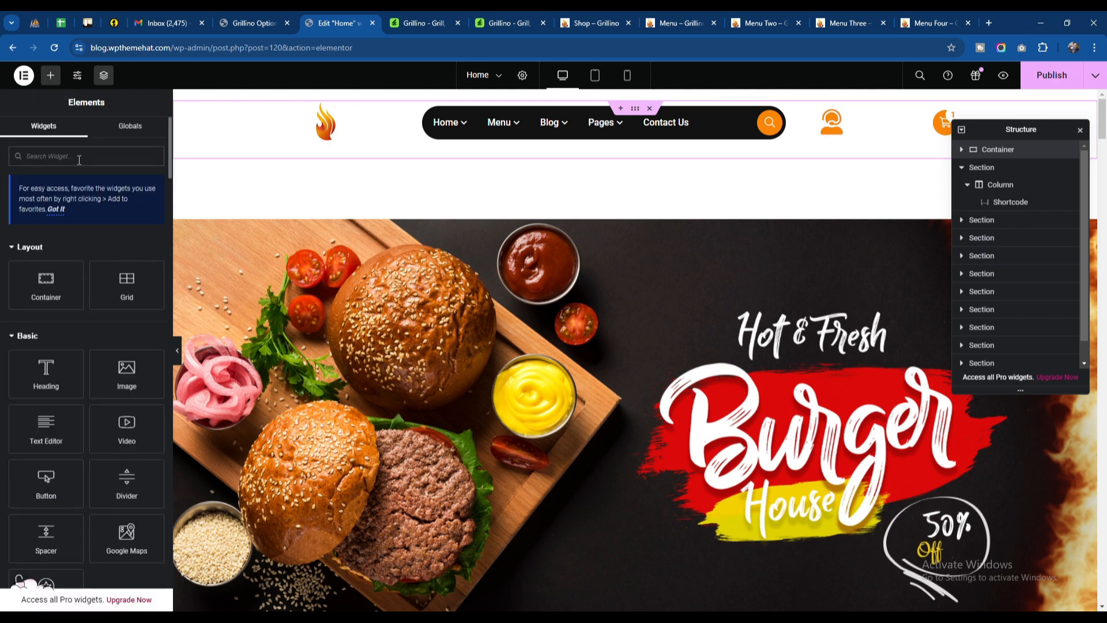
{"action": "type", "text": "layer"}
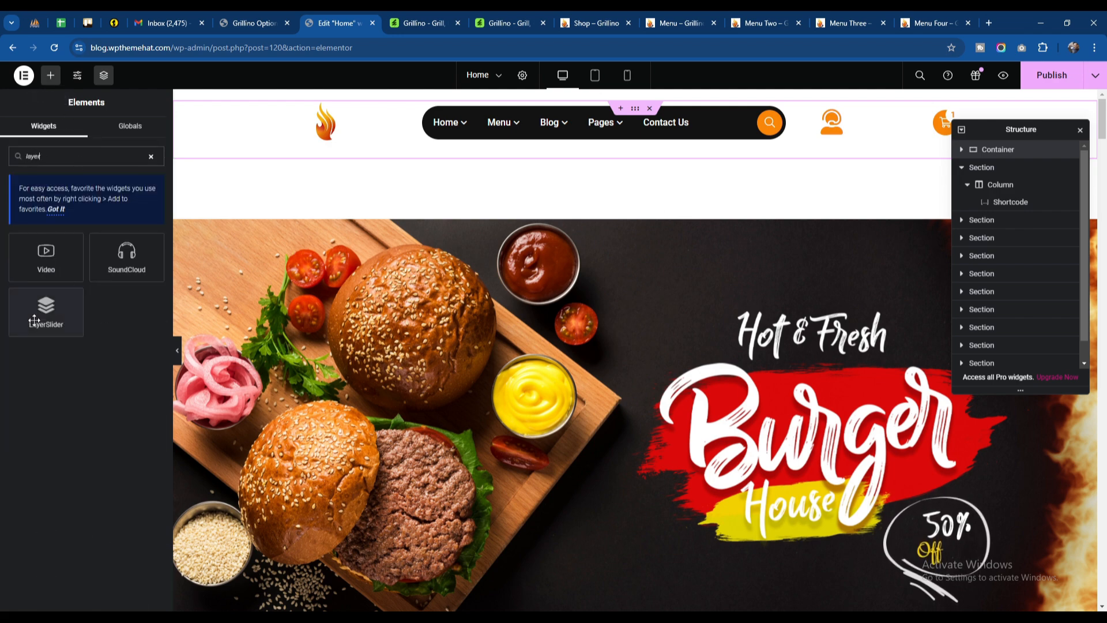
{"action": "left_click_drag", "start_coordinate": [46, 311], "coordinate": [590, 141]}
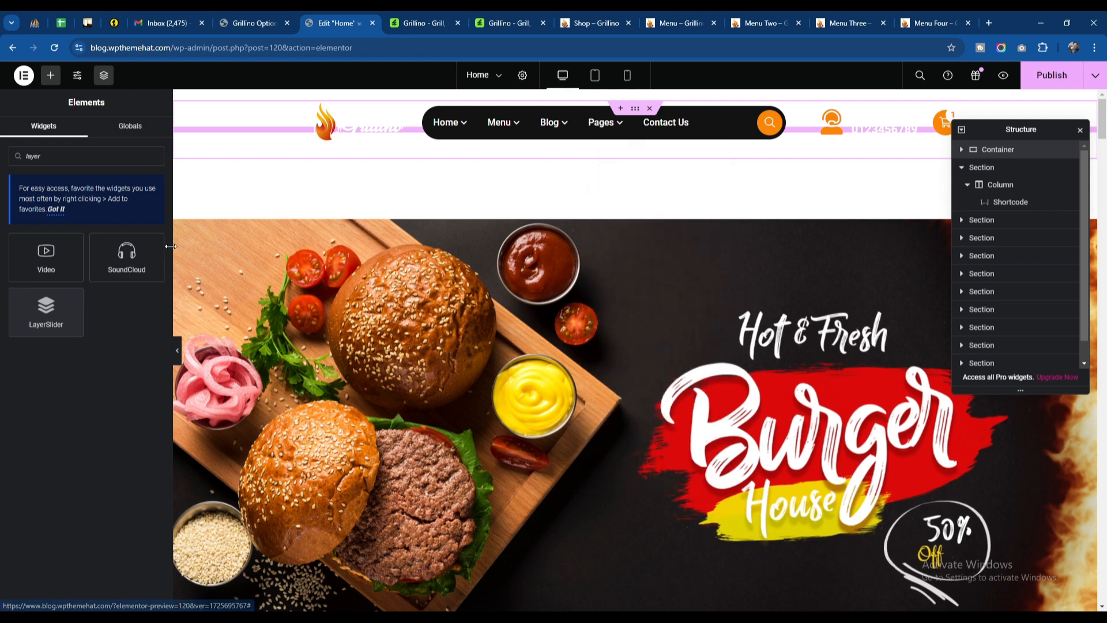
{"action": "left_click", "coordinate": [961, 150]}
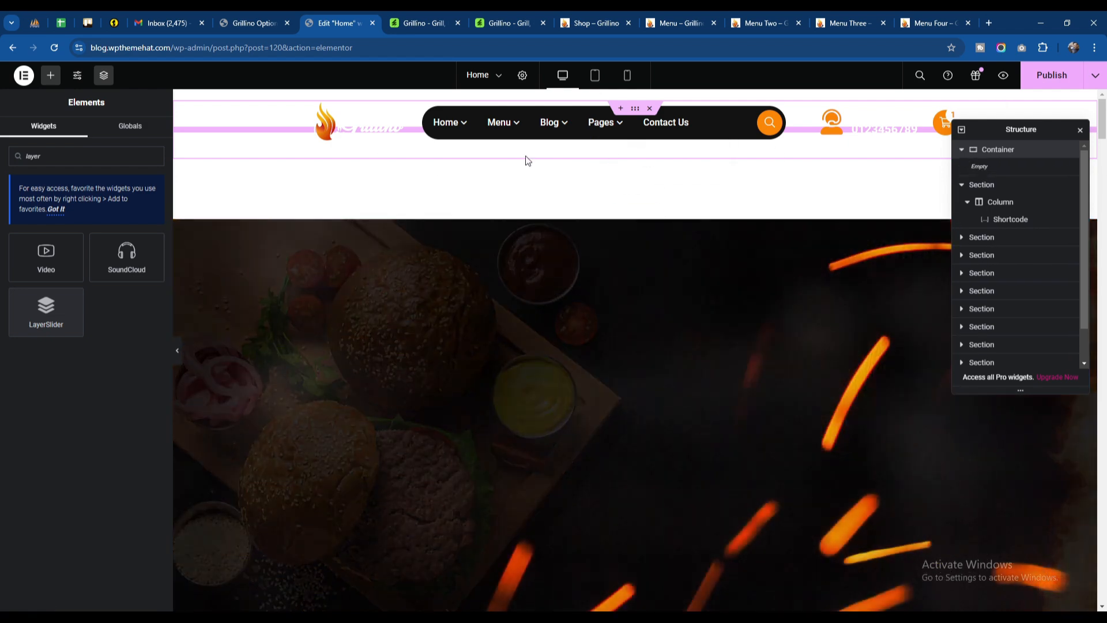
{"action": "mouse_move", "coordinate": [576, 114]}
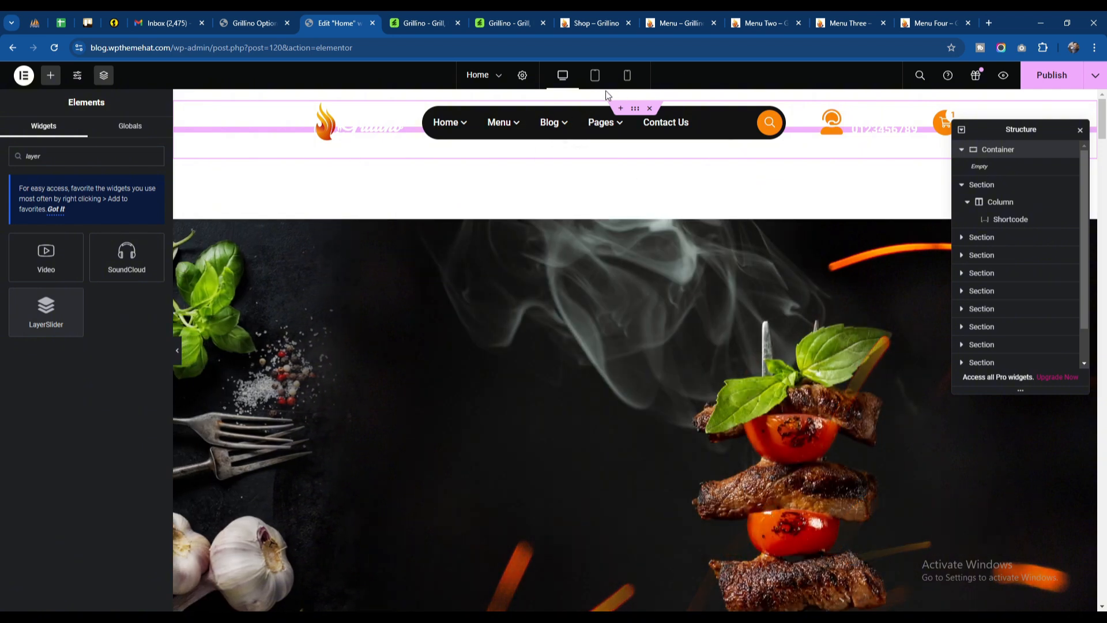
Step: Publish the home page, reload the Elementor editor and expand the empty container in the page structure
{"action": "left_click", "coordinate": [1047, 76]}
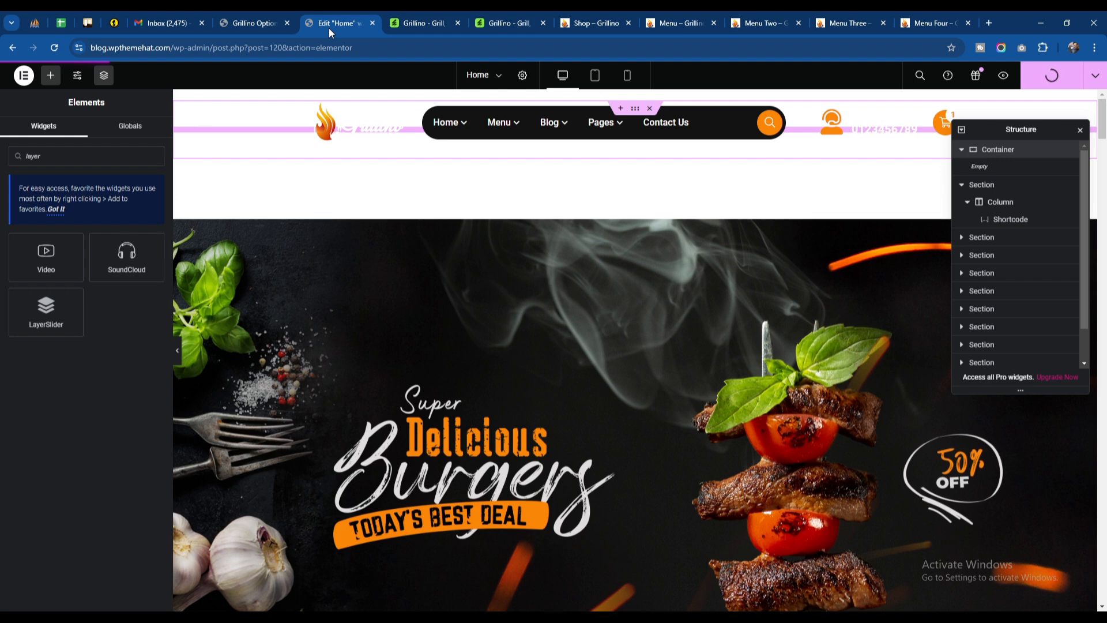
{"action": "left_click", "coordinate": [59, 52]}
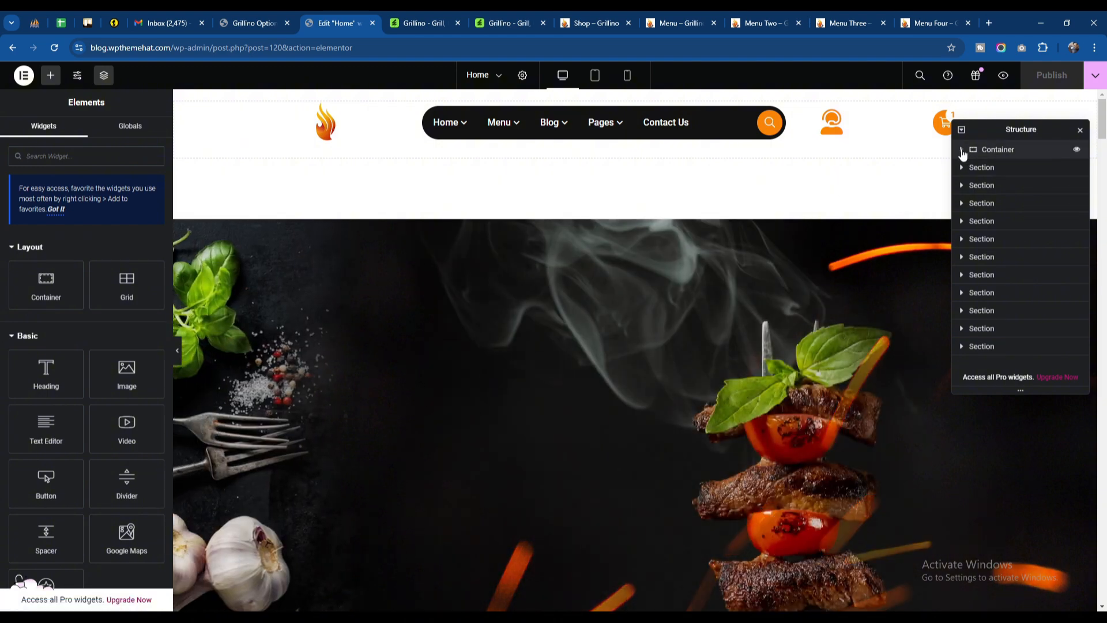
{"action": "left_click", "coordinate": [962, 150]}
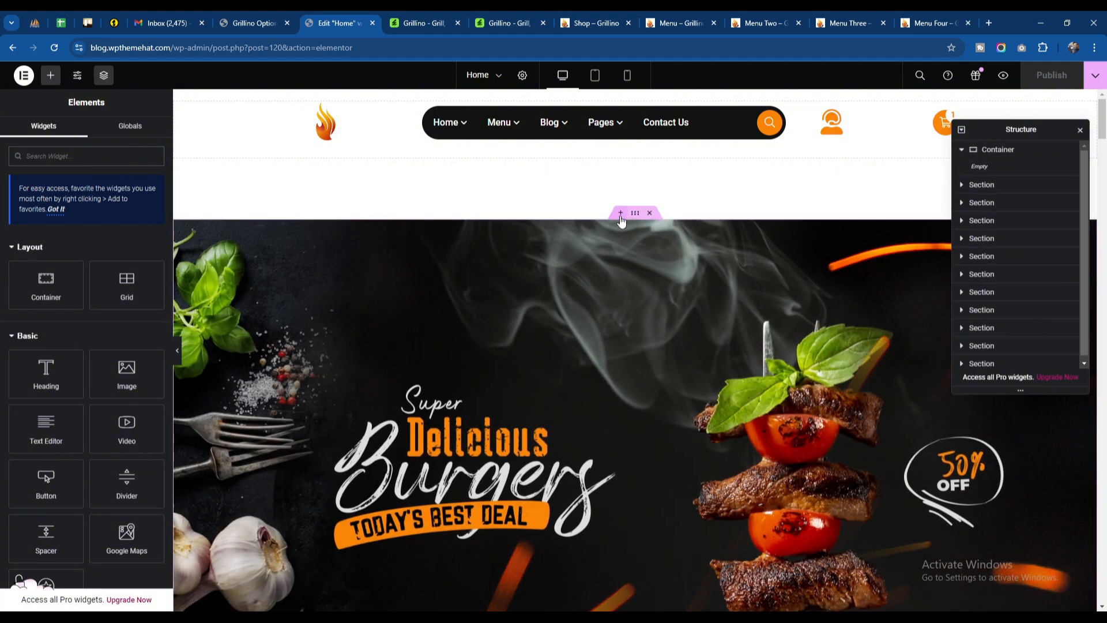
Step: Add a LayerSlider widget in a new area directly above the existing slider section
{"action": "left_click", "coordinate": [620, 213]}
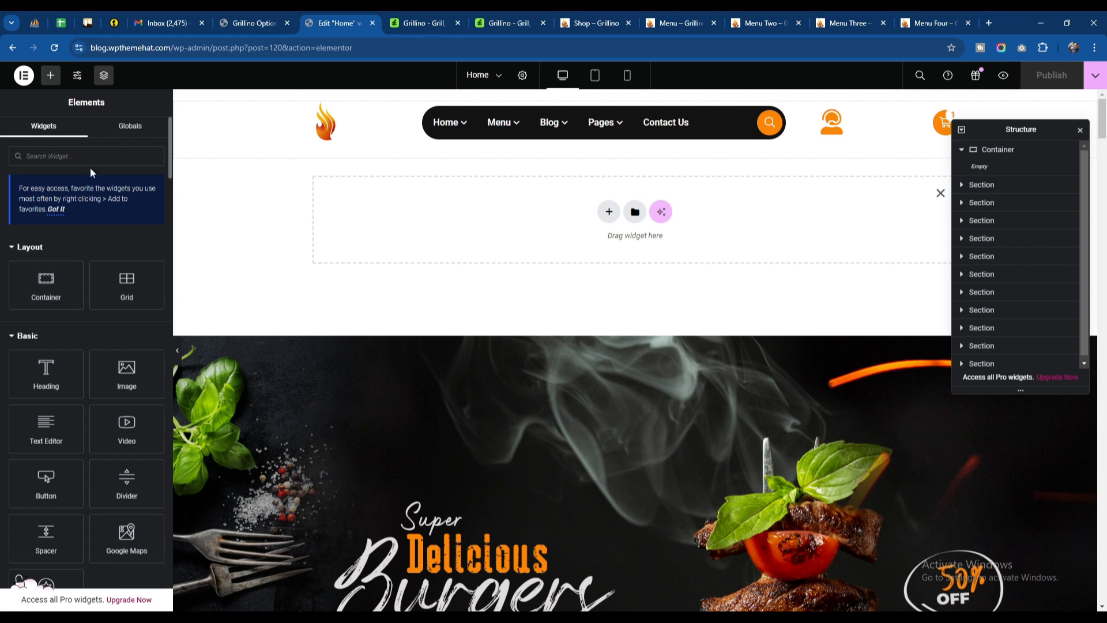
{"action": "left_click", "coordinate": [51, 75]}
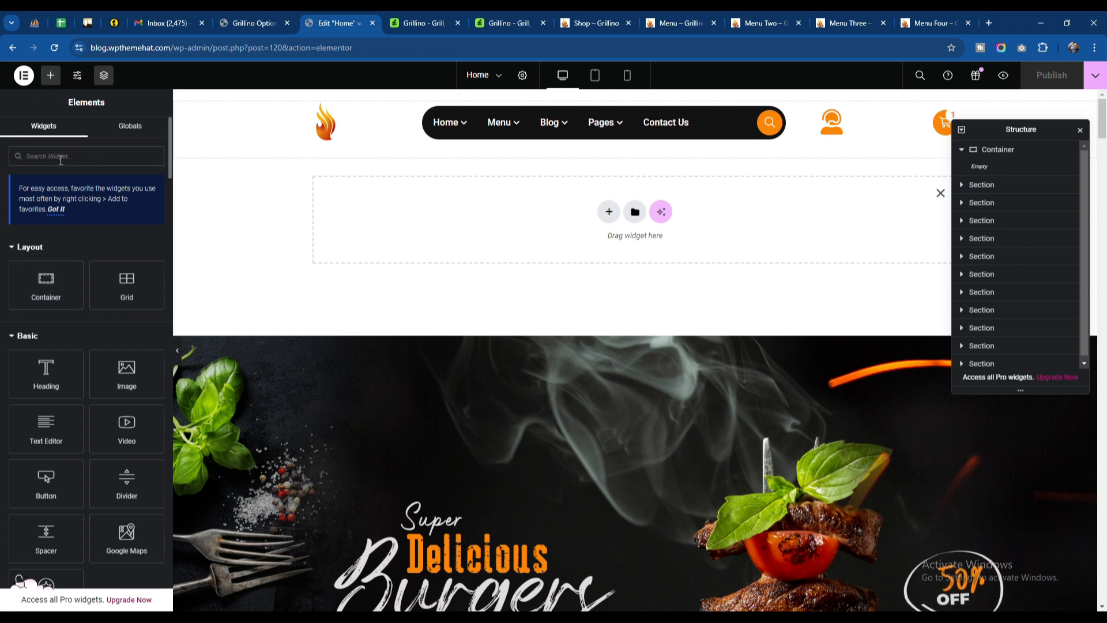
{"action": "type", "text": "layer"}
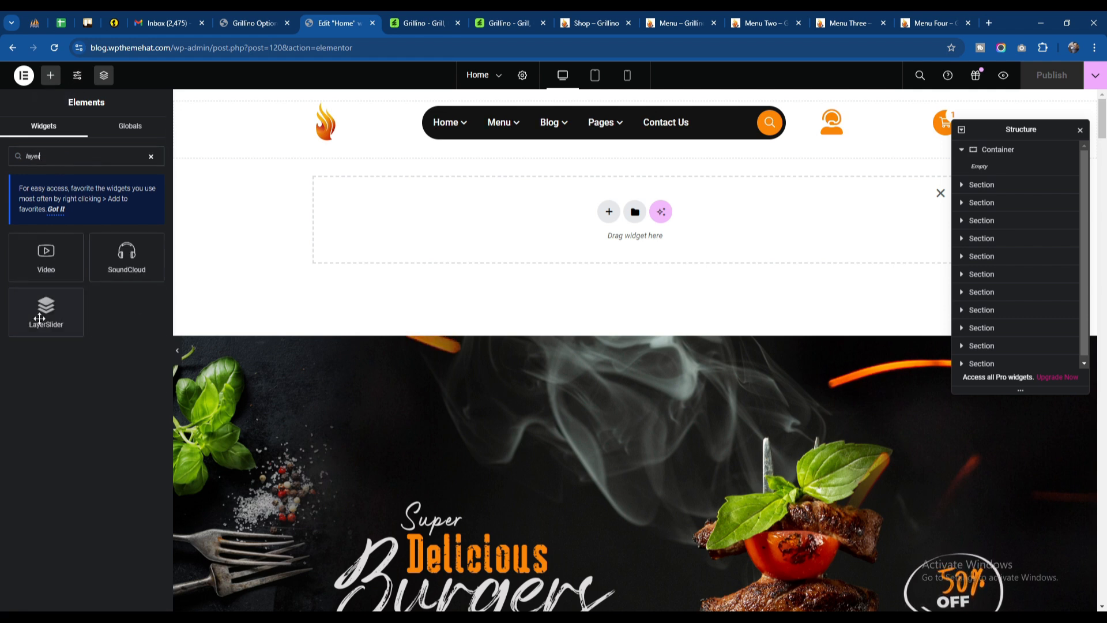
{"action": "left_click_drag", "start_coordinate": [46, 308], "coordinate": [631, 224]}
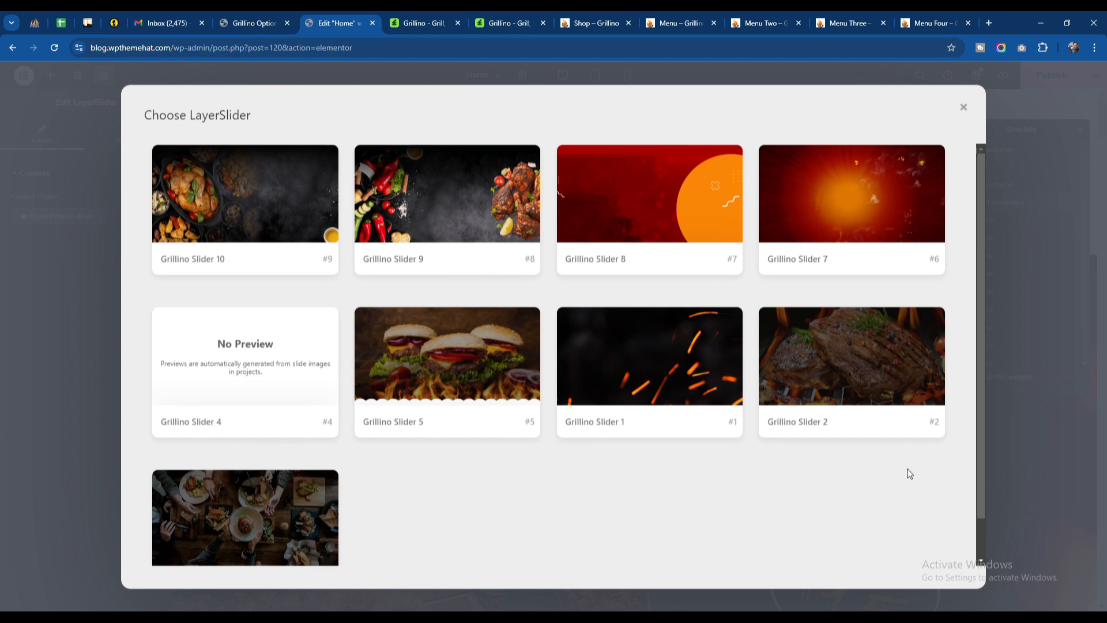
Step: Load Grillino Slider 4 into the LayerSlider widget, and open and close its project editor
{"action": "scroll", "coordinate": [550, 463], "scroll_direction": "down", "scroll_amount": 1}
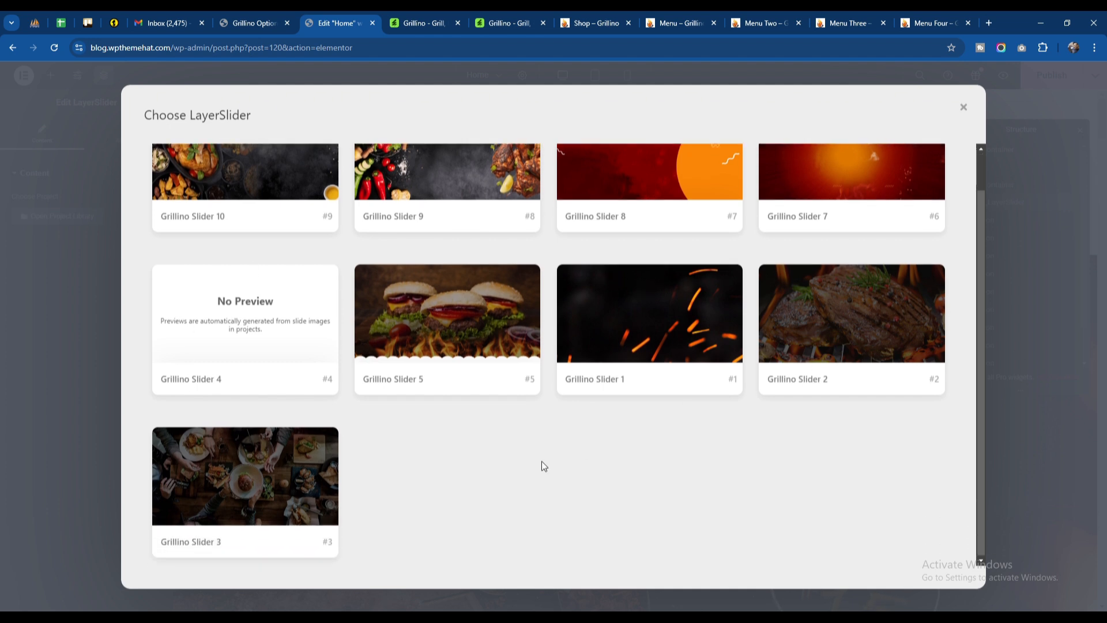
{"action": "scroll", "coordinate": [541, 460], "scroll_direction": "up", "scroll_amount": 1}
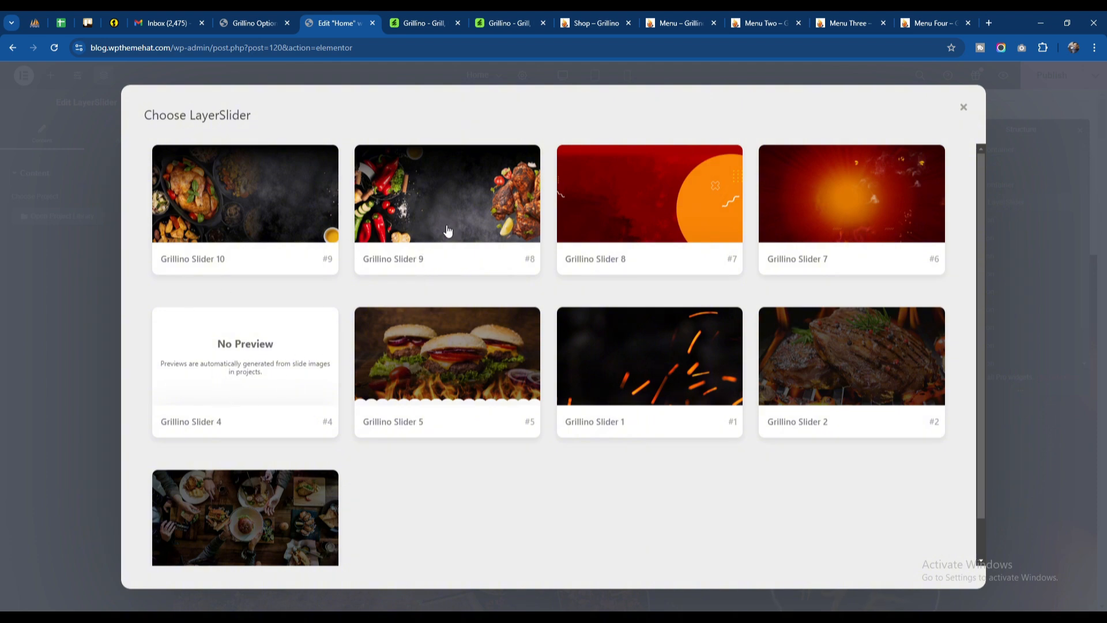
{"action": "left_click", "coordinate": [271, 361]}
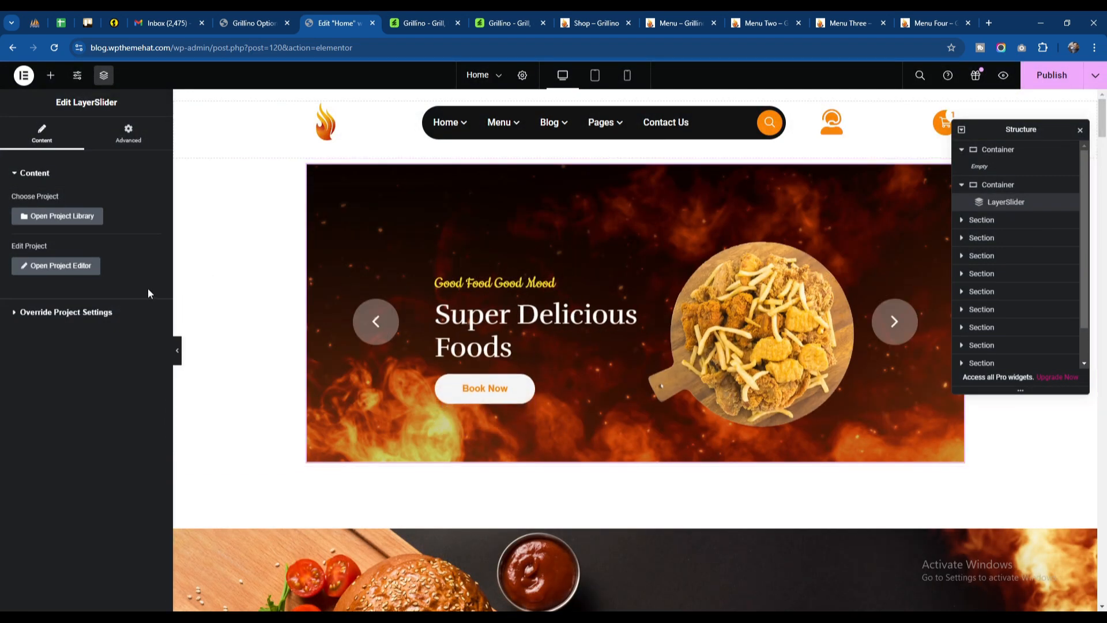
{"action": "left_click", "coordinate": [64, 271]}
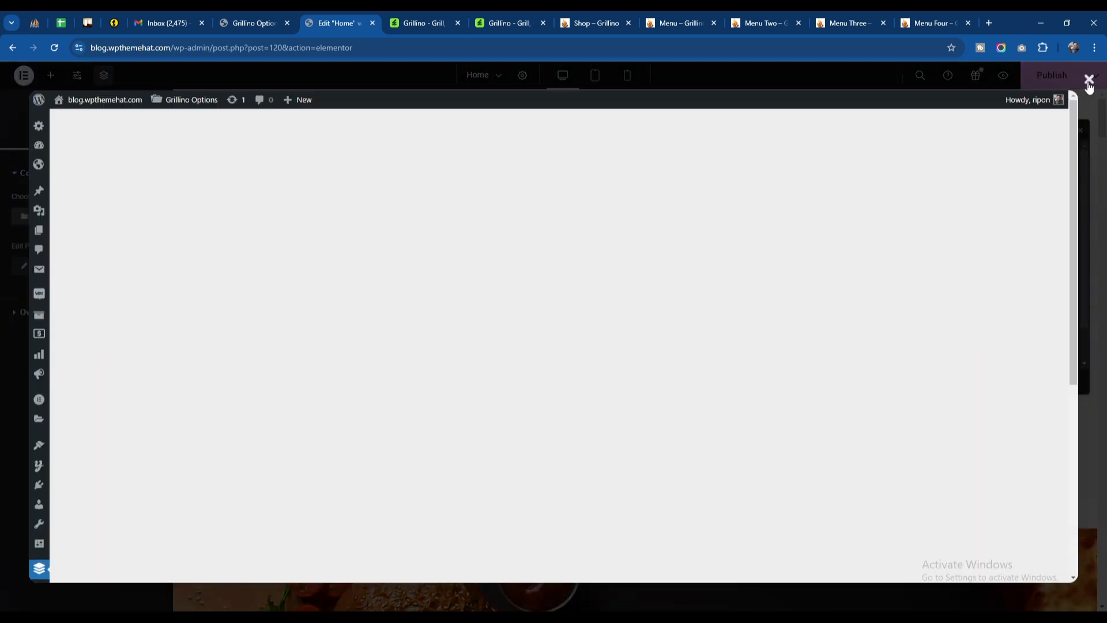
{"action": "left_click", "coordinate": [1089, 81]}
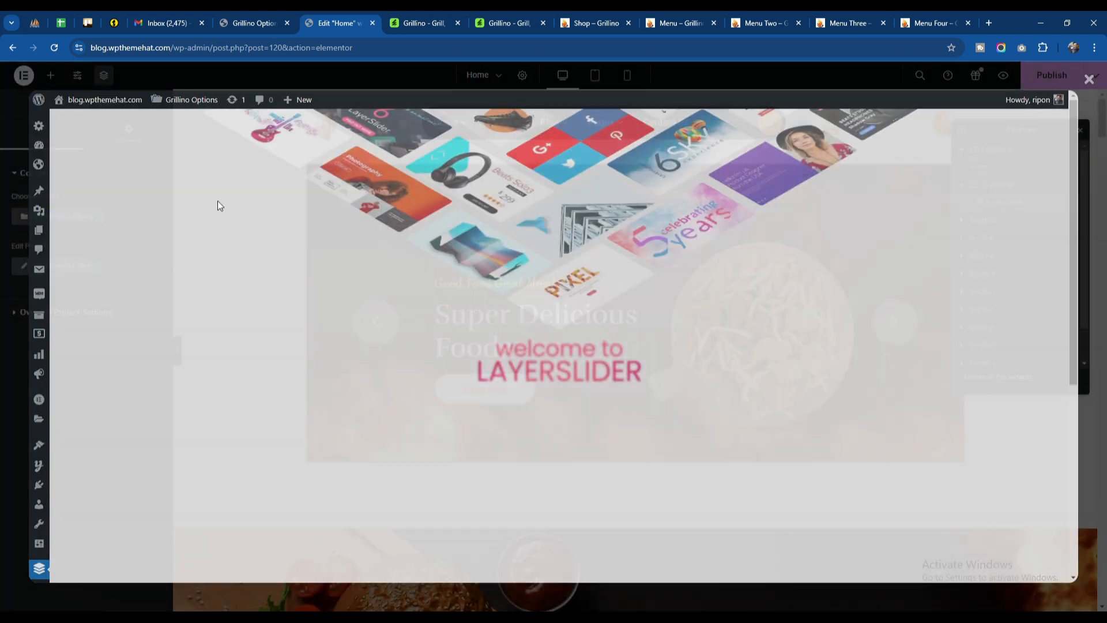
Step: Switch the LayerSlider widget's project to Grillino Slider 3
{"action": "left_click", "coordinate": [57, 216]}
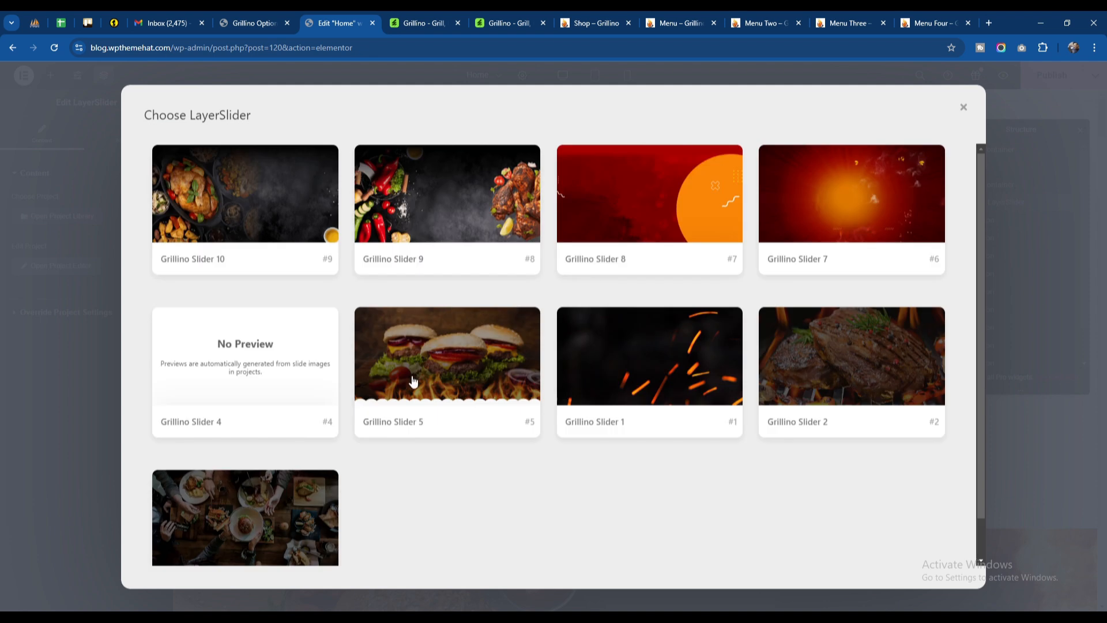
{"action": "scroll", "coordinate": [244, 467], "scroll_direction": "down", "scroll_amount": 1}
{"action": "left_click", "coordinate": [244, 464]}
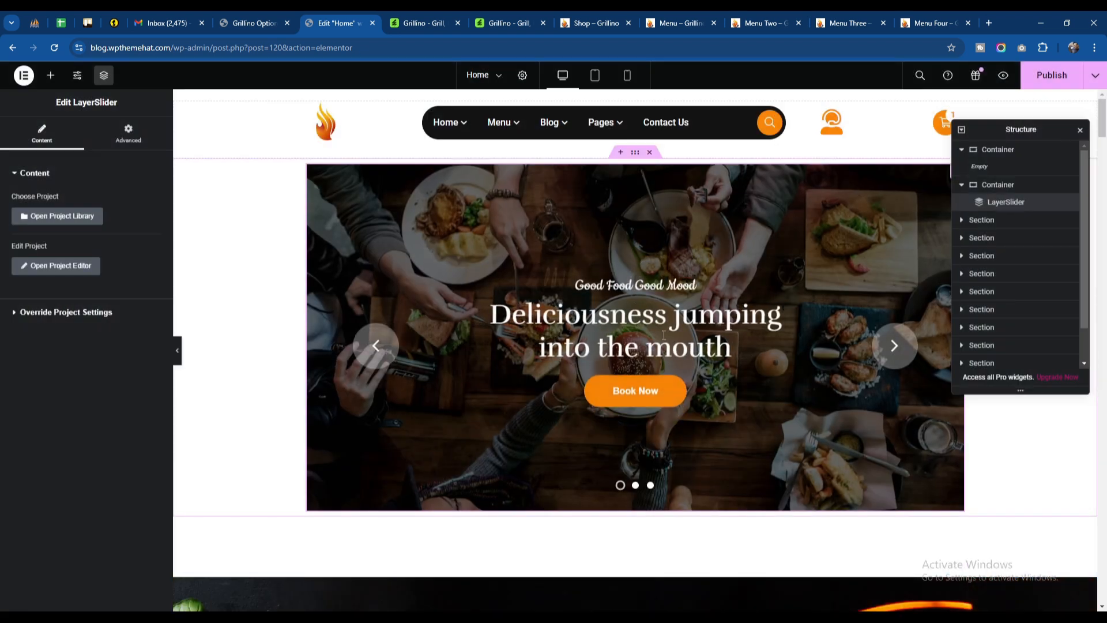
Step: Switch the LayerSlider widget's project to Grillino Slider 1
{"action": "left_click", "coordinate": [62, 216]}
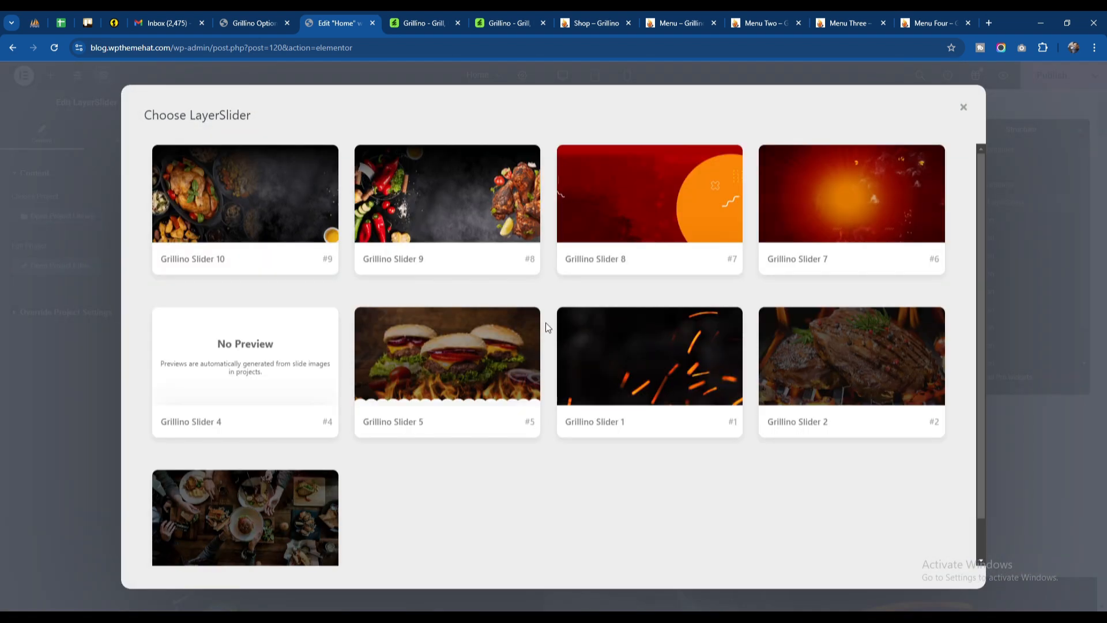
{"action": "scroll", "coordinate": [420, 388], "scroll_direction": "down", "scroll_amount": 1}
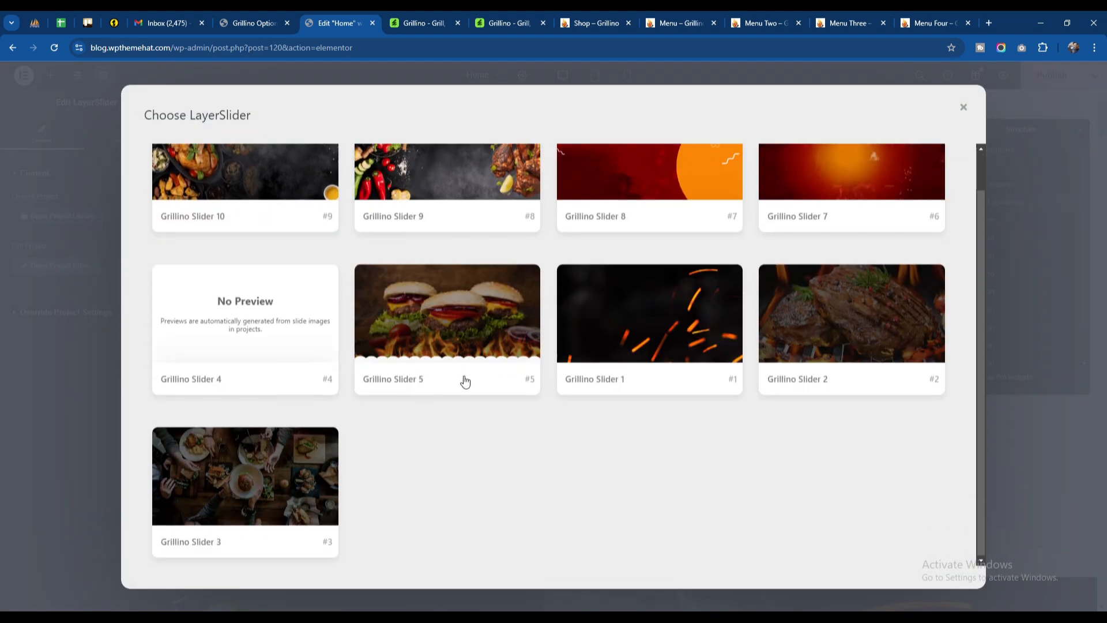
{"action": "left_click", "coordinate": [648, 321]}
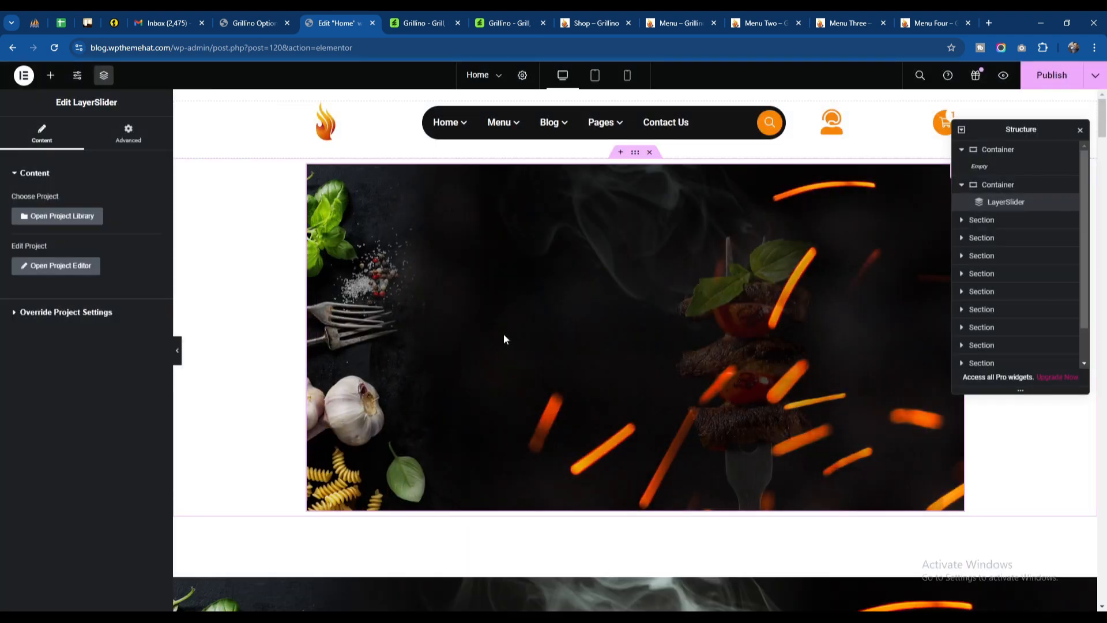
Step: Set the content width of the container holding the LayerSlider widget to Full Width
{"action": "scroll", "coordinate": [676, 213], "scroll_direction": "down", "scroll_amount": 3}
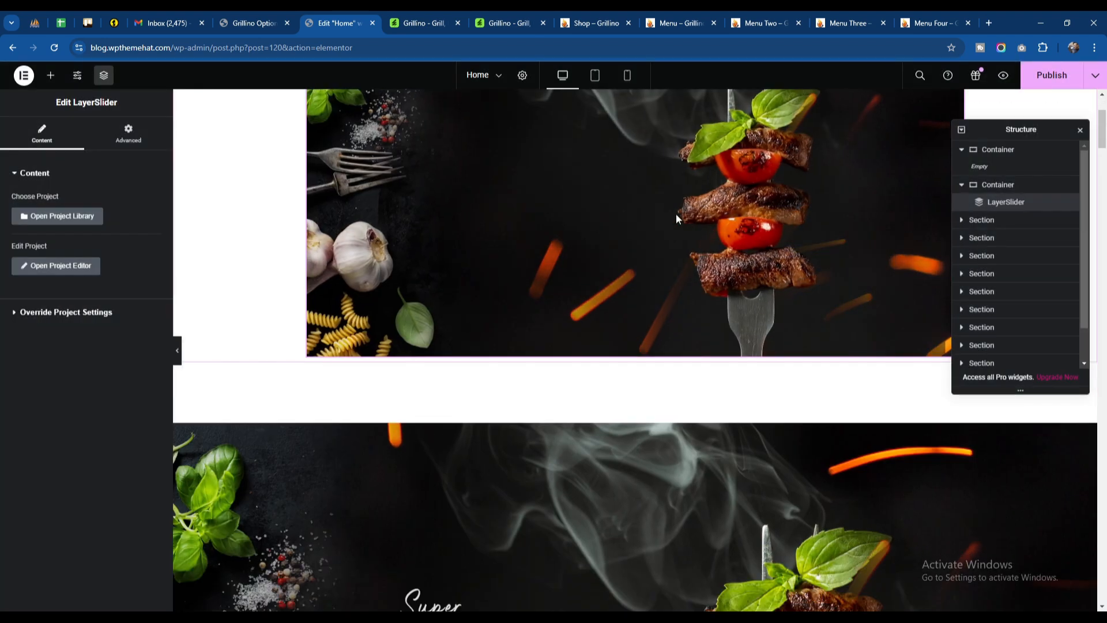
{"action": "left_click", "coordinate": [999, 185]}
{"action": "left_click", "coordinate": [120, 233]}
{"action": "left_click", "coordinate": [119, 252]}
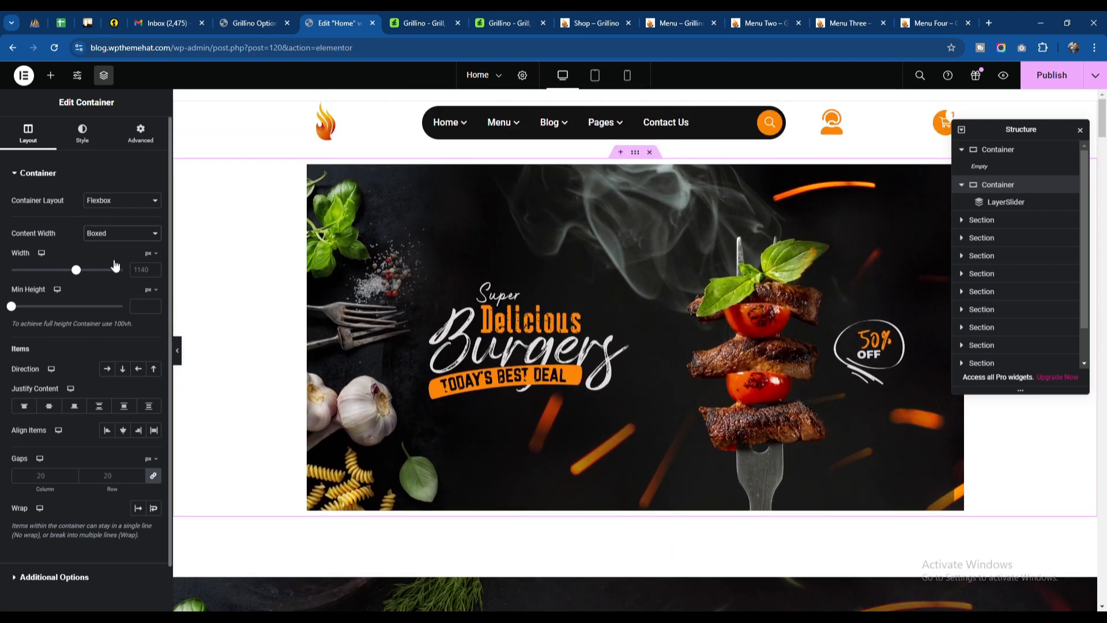
Step: Delete the old shortcode slider section and the empty container above the new LayerSlider container
{"action": "scroll", "coordinate": [538, 262], "scroll_direction": "down", "scroll_amount": 5}
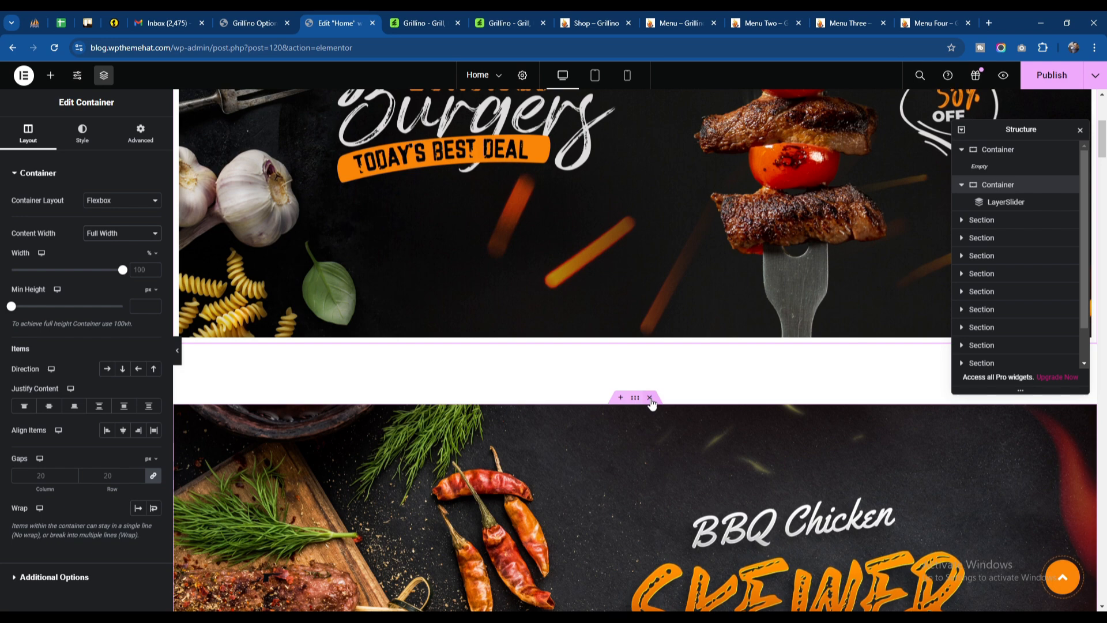
{"action": "left_click", "coordinate": [650, 398]}
{"action": "scroll", "coordinate": [629, 383], "scroll_direction": "up", "scroll_amount": 8}
{"action": "left_click", "coordinate": [987, 150]}
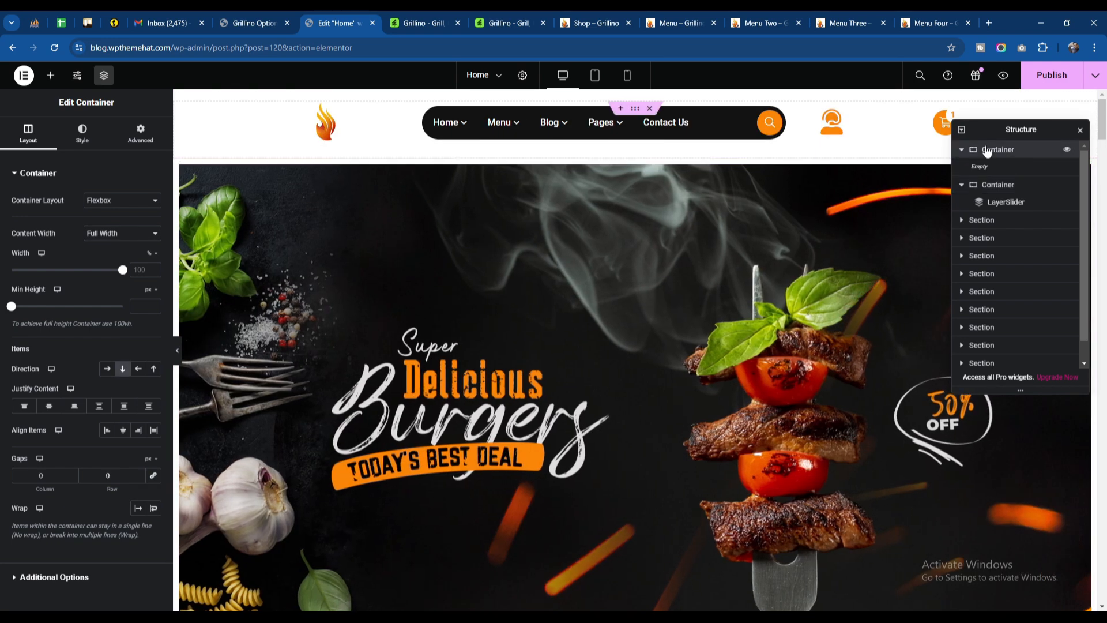
{"action": "right_click", "coordinate": [987, 150]}
{"action": "left_click", "coordinate": [983, 448]}
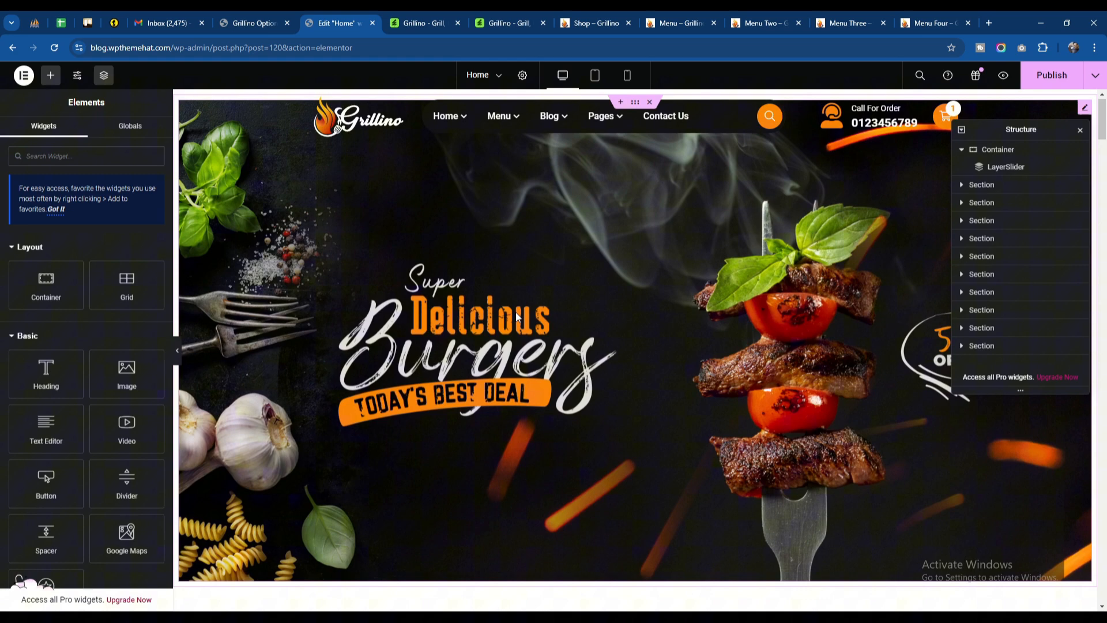
Step: Open the home page slider in the LayerSlider project editor and inspect the hero-text and food-img layers of Slide #1
{"action": "left_click", "coordinate": [515, 313]}
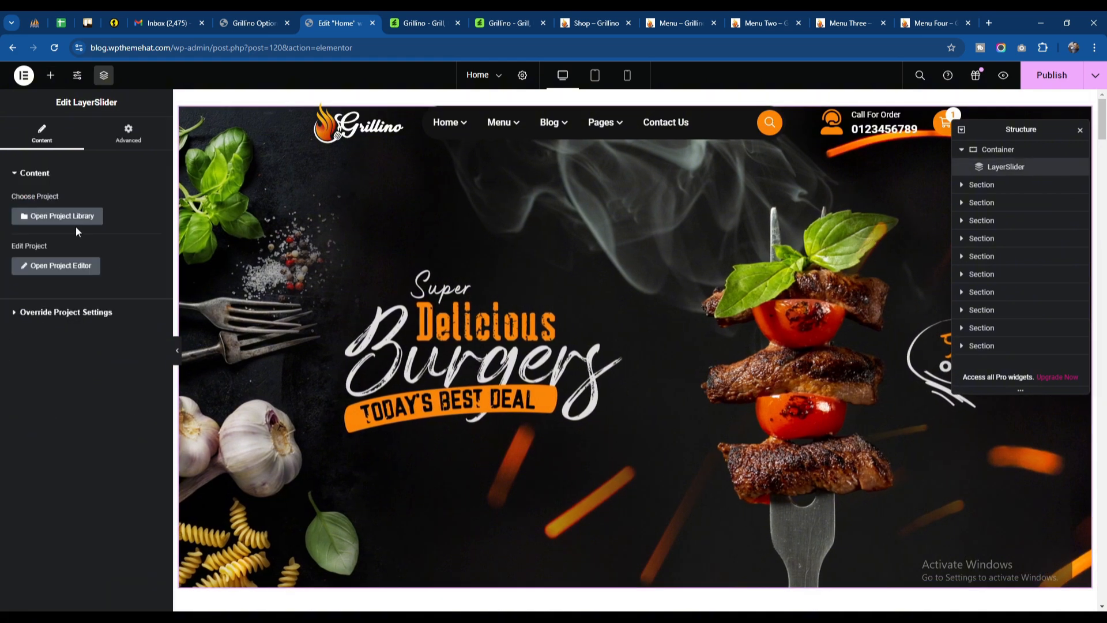
{"action": "left_click", "coordinate": [55, 264]}
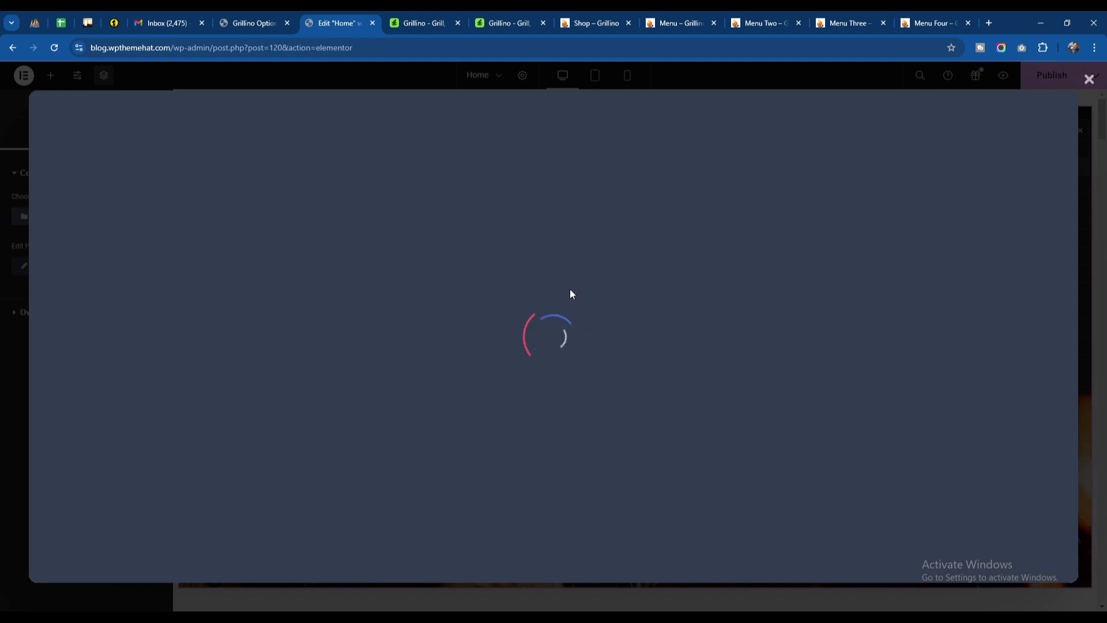
{"action": "scroll", "coordinate": [563, 293], "scroll_direction": "down", "scroll_amount": 3}
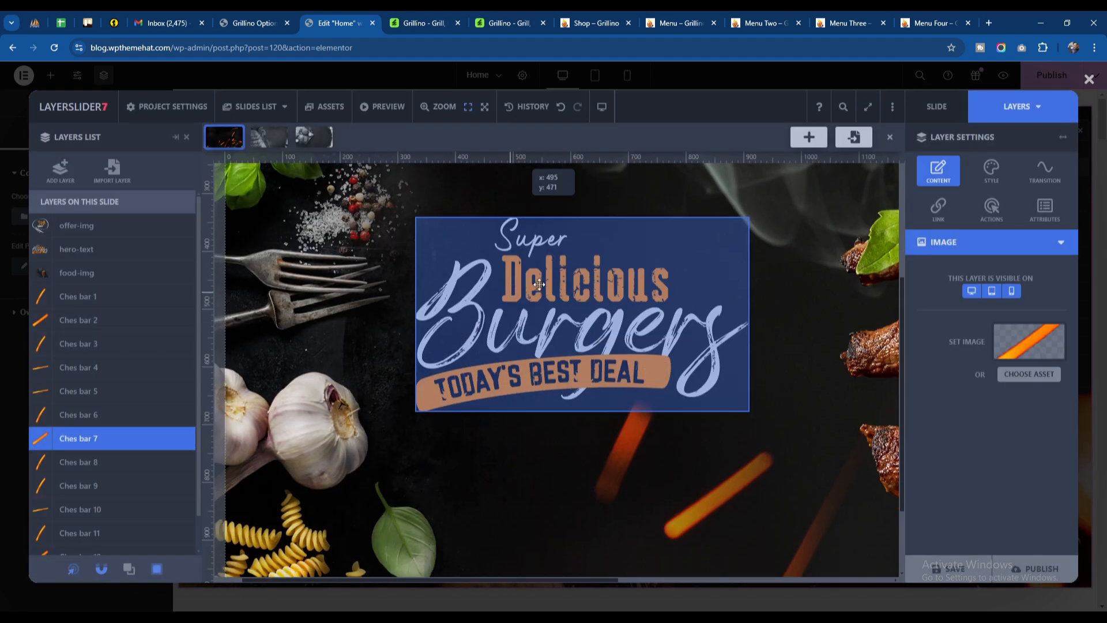
{"action": "left_click", "coordinate": [542, 285]}
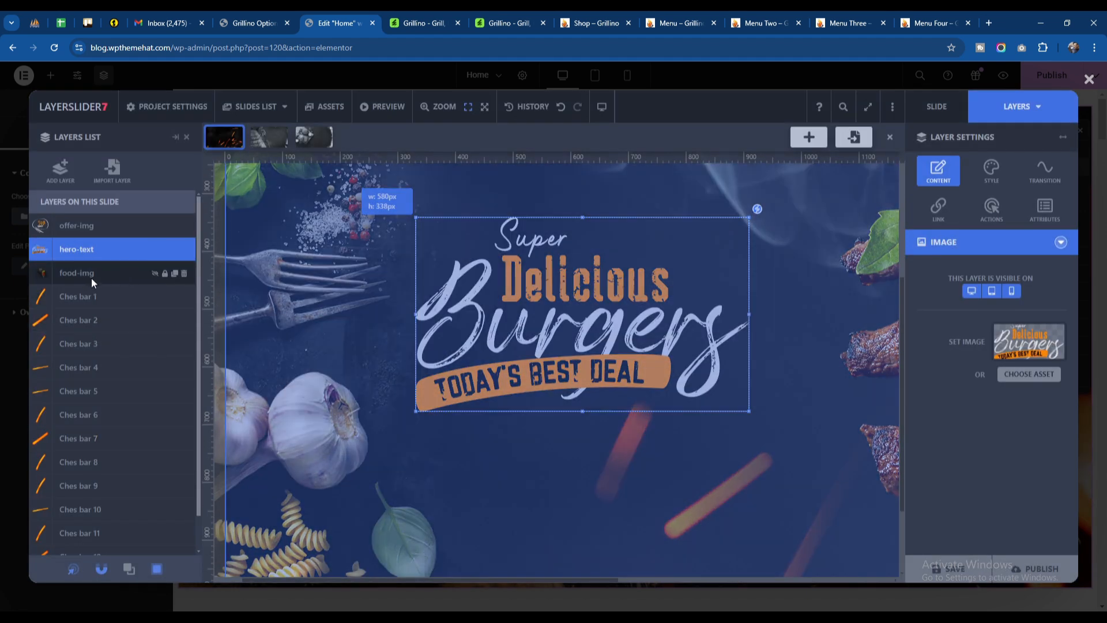
{"action": "left_click", "coordinate": [91, 278]}
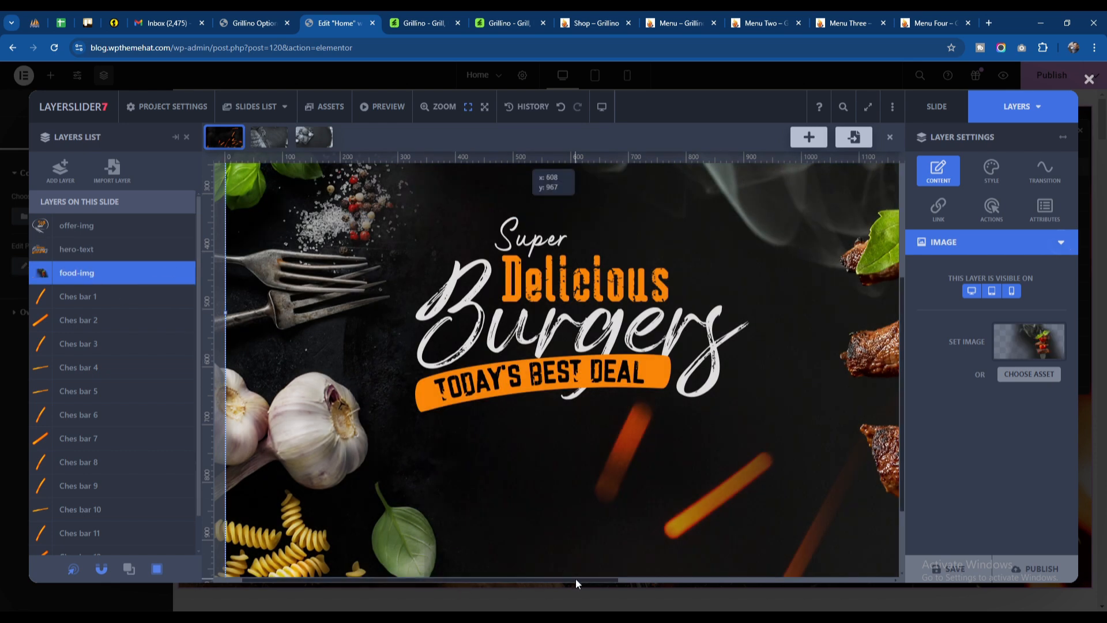
{"action": "left_click_drag", "start_coordinate": [576, 580], "coordinate": [794, 580]}
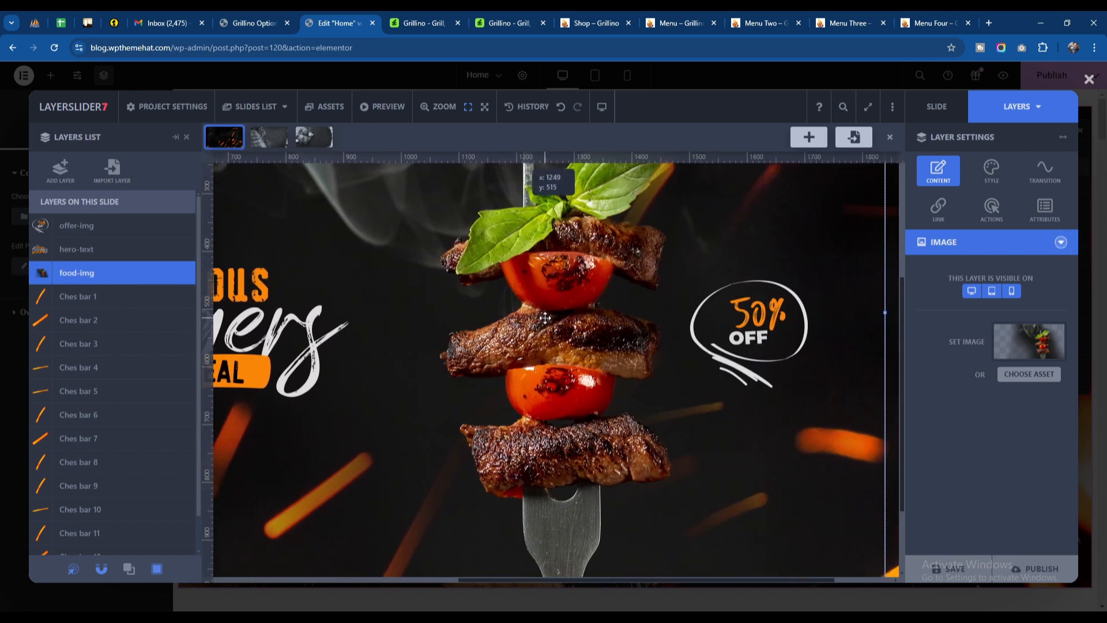
Step: View the image settings of the Ches bar 3 layer and its media library picker without choosing a replacement
{"action": "scroll", "coordinate": [63, 332], "scroll_direction": "down", "scroll_amount": 1}
{"action": "left_click", "coordinate": [94, 288]}
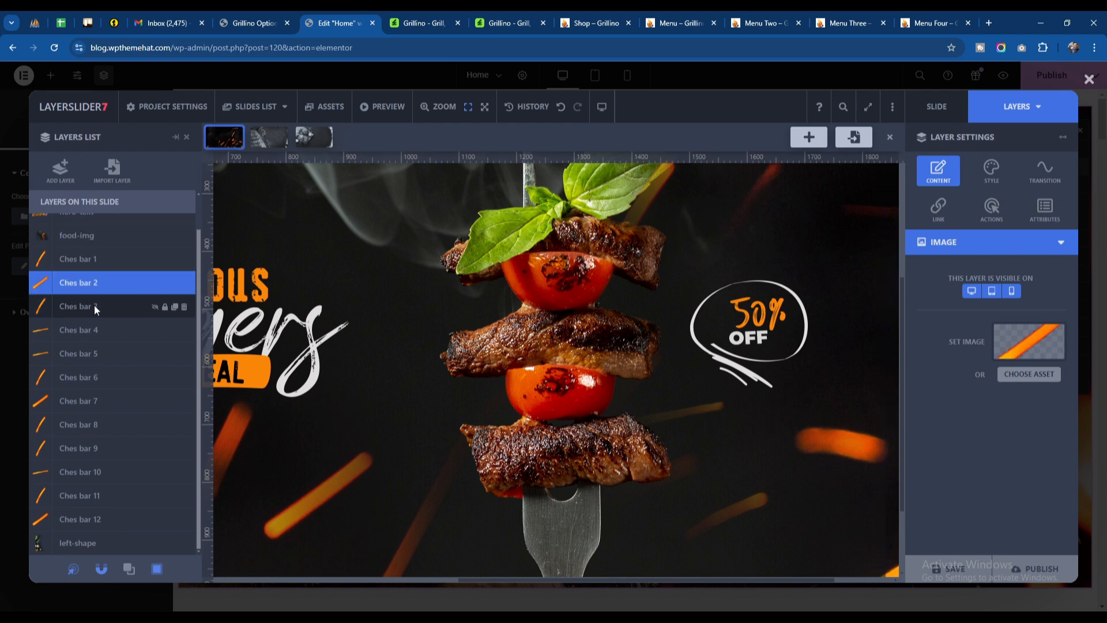
{"action": "left_click", "coordinate": [95, 308]}
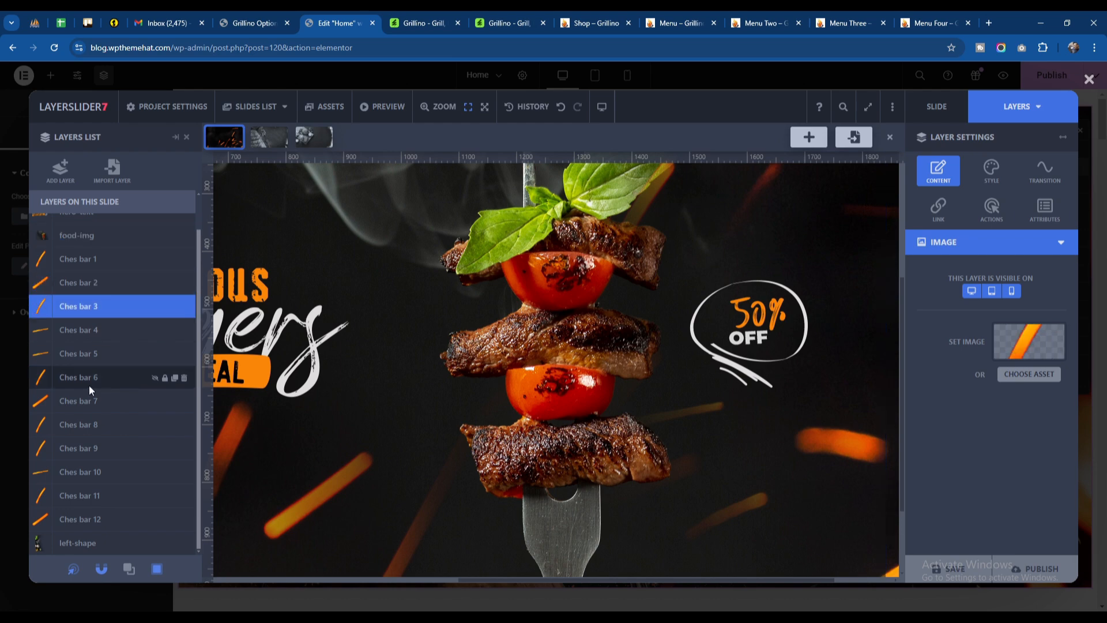
{"action": "left_click", "coordinate": [1027, 341]}
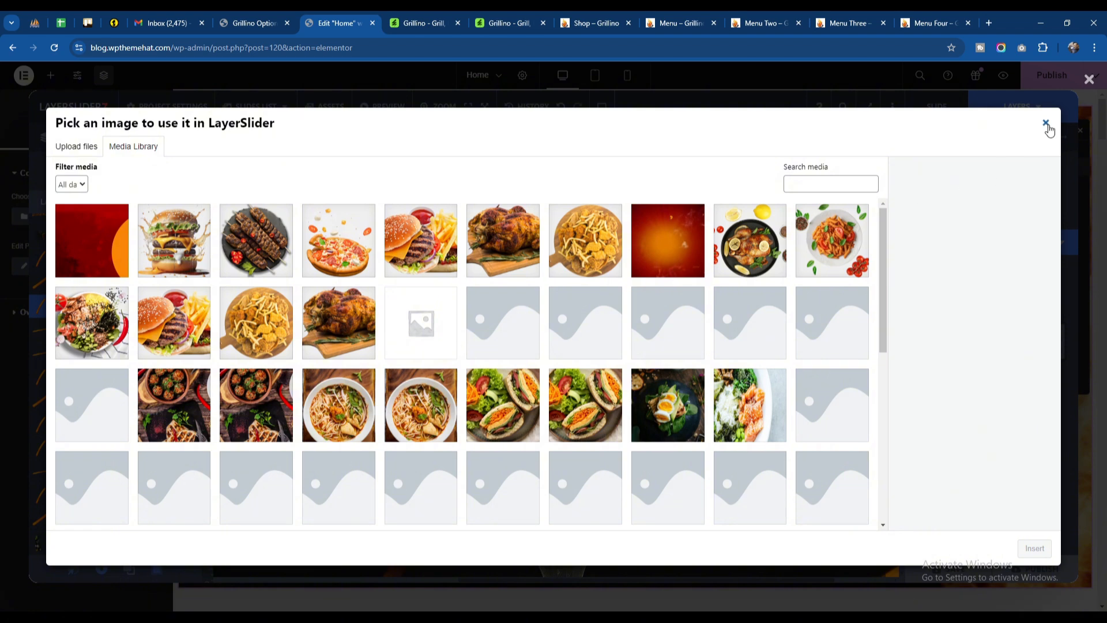
{"action": "left_click", "coordinate": [1046, 124]}
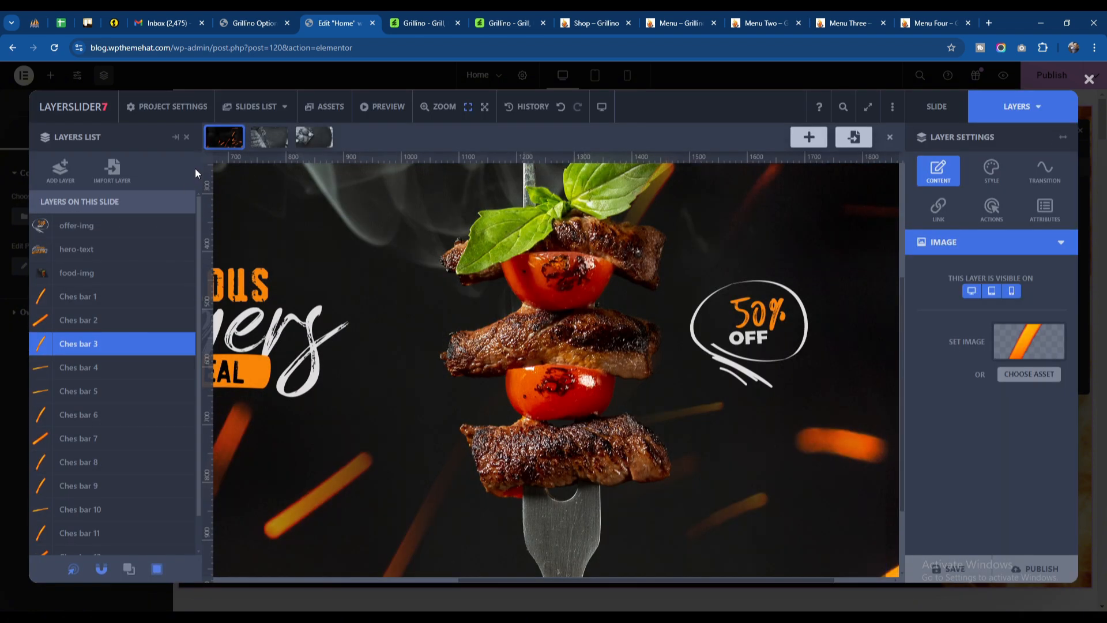
Step: Switch to Slide #2 of the slider project and examine its text-img and discount layers
{"action": "left_click", "coordinate": [249, 109]}
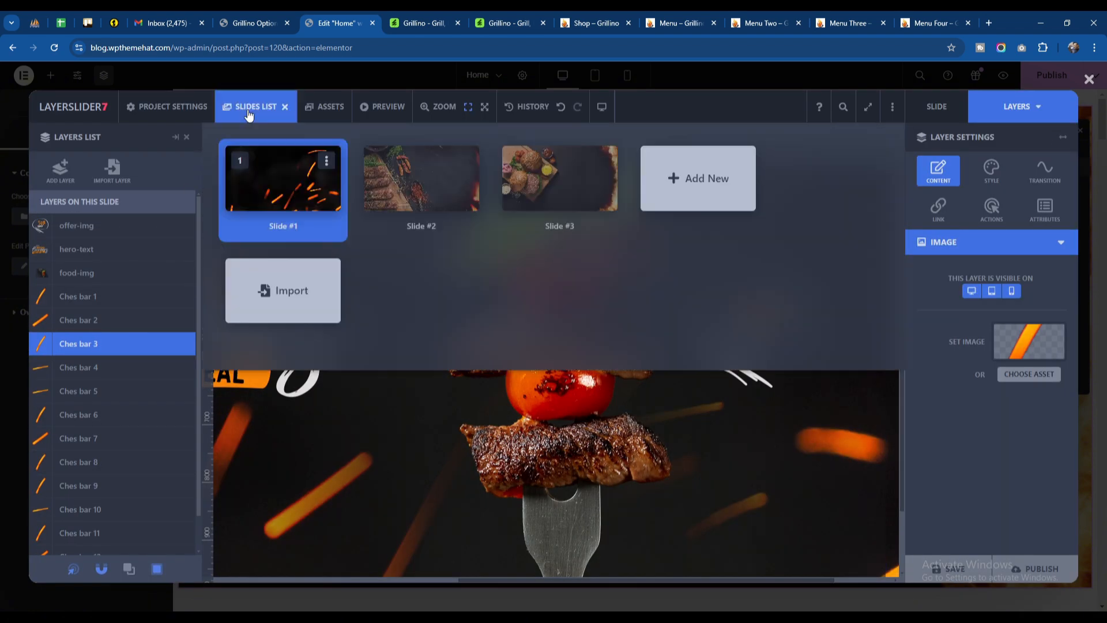
{"action": "left_click", "coordinate": [426, 192]}
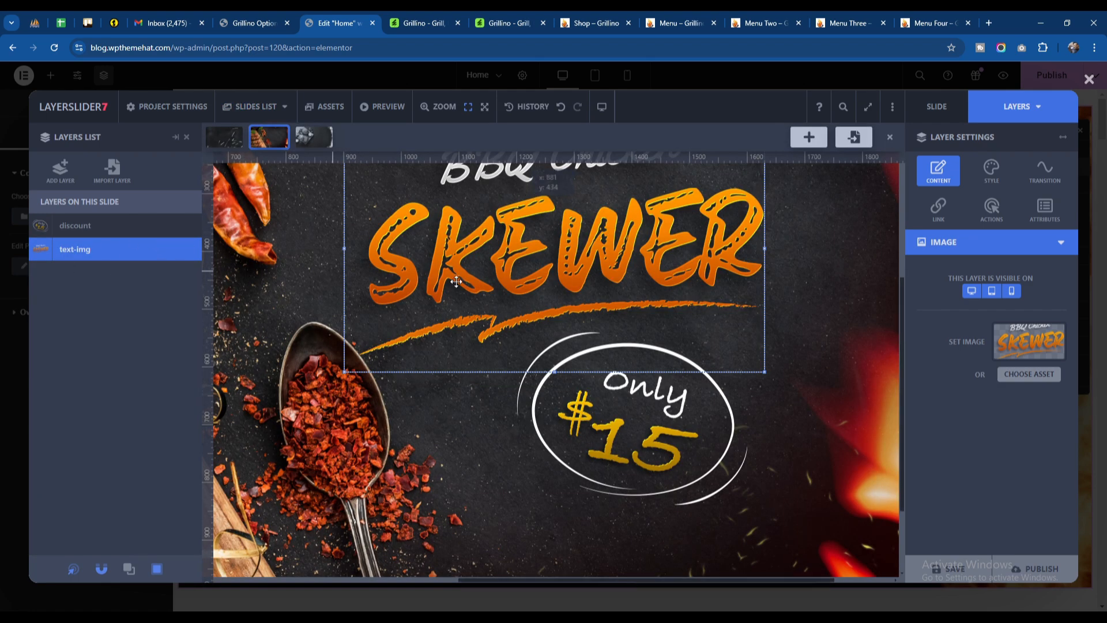
{"action": "scroll", "coordinate": [628, 345], "scroll_direction": "down", "scroll_amount": 3}
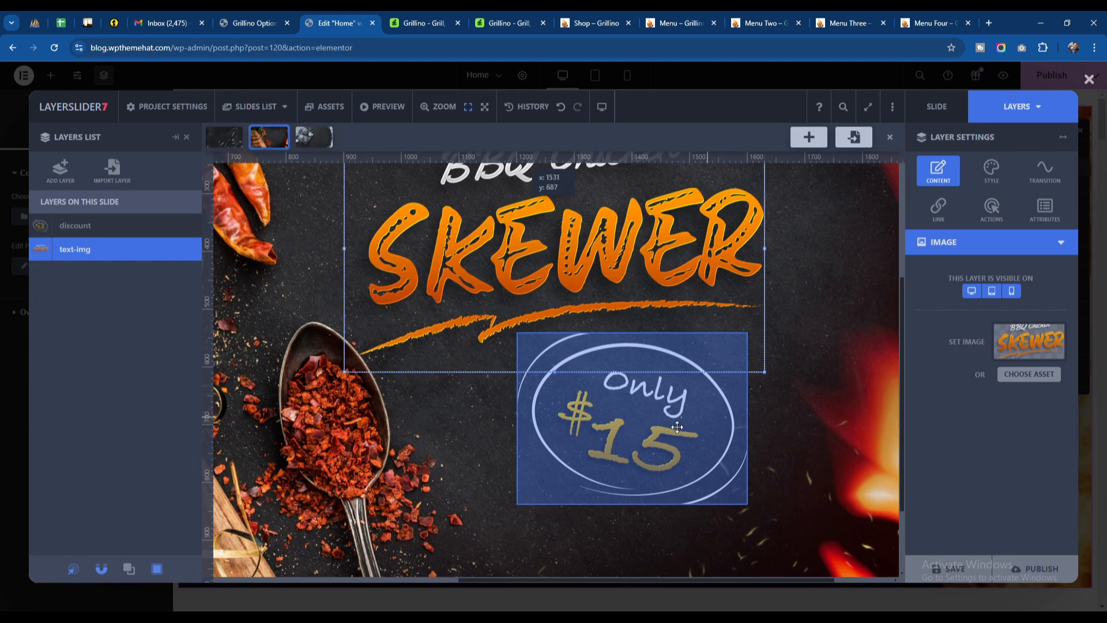
{"action": "left_click", "coordinate": [614, 404]}
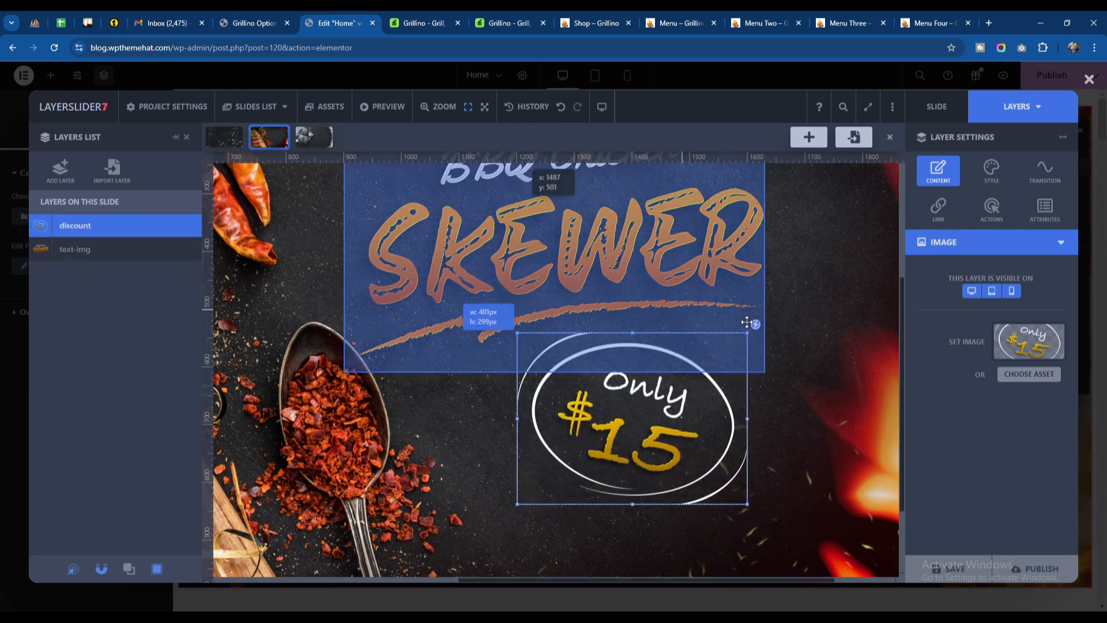
{"action": "scroll", "coordinate": [637, 257], "scroll_direction": "up", "scroll_amount": 4}
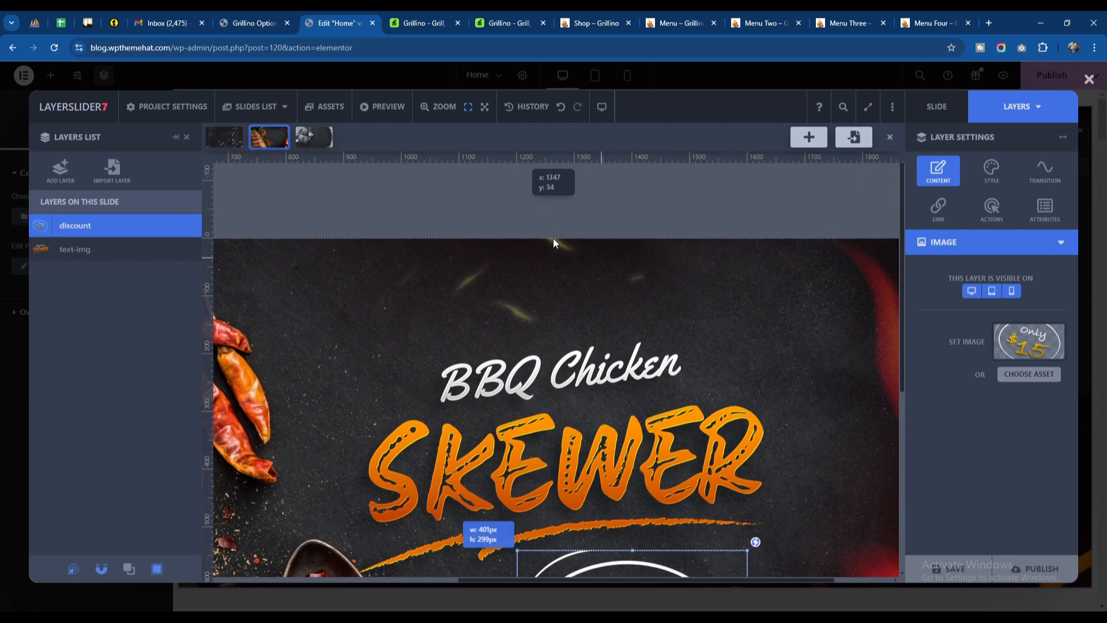
Step: Switch to Slide #3 of the slider project and look over its burger artwork and layers
{"action": "left_click", "coordinate": [264, 116]}
{"action": "left_click", "coordinate": [561, 195]}
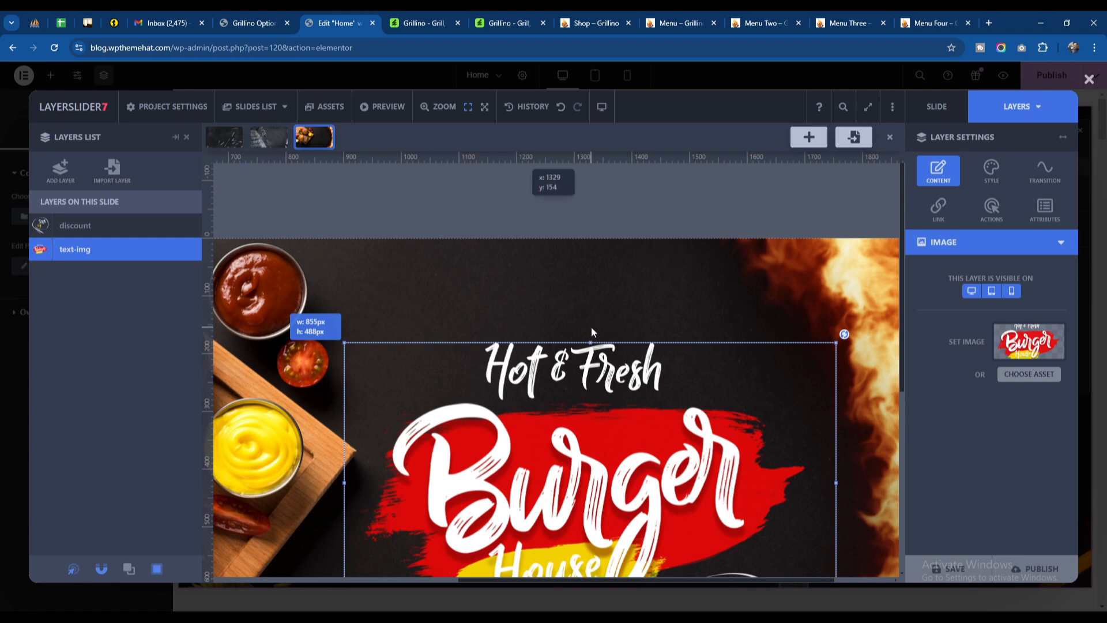
{"action": "scroll", "coordinate": [570, 273], "scroll_direction": "down", "scroll_amount": 3}
{"action": "scroll", "coordinate": [754, 386], "scroll_direction": "down", "scroll_amount": 3}
{"action": "scroll", "coordinate": [754, 383], "scroll_direction": "up", "scroll_amount": 6}
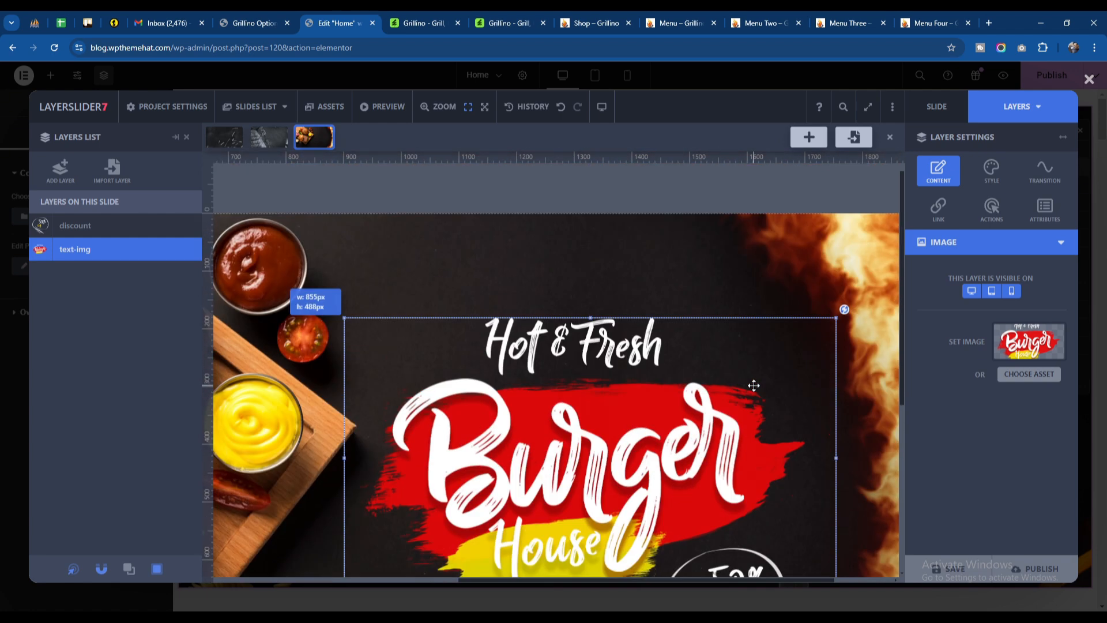
Step: Close the slider project editor and publish the home page
{"action": "left_click", "coordinate": [1089, 80]}
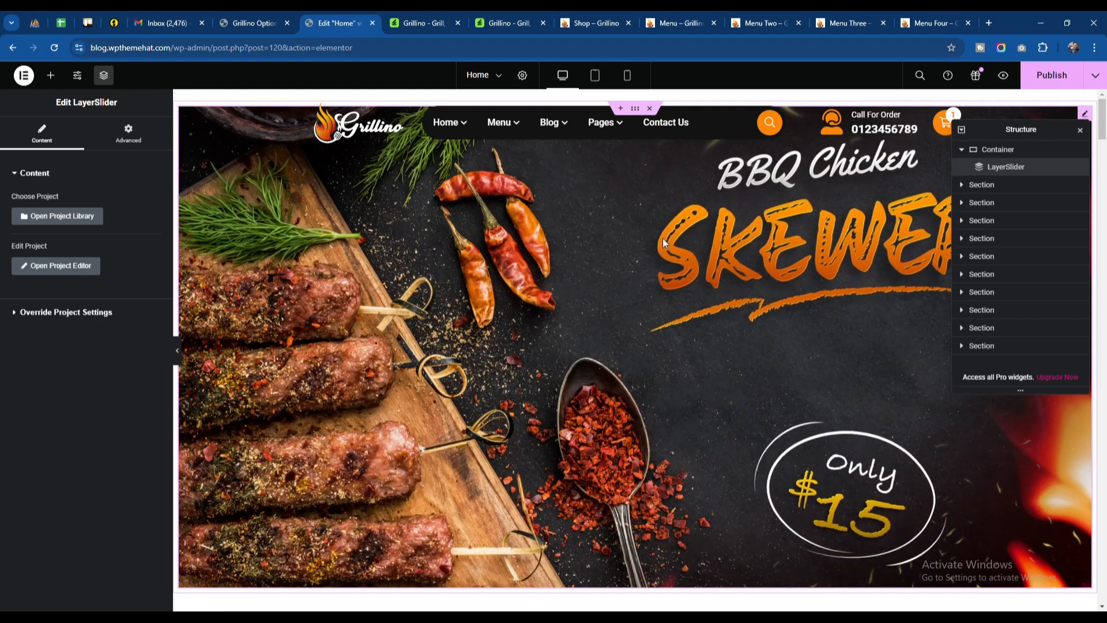
{"action": "left_click", "coordinate": [1048, 75]}
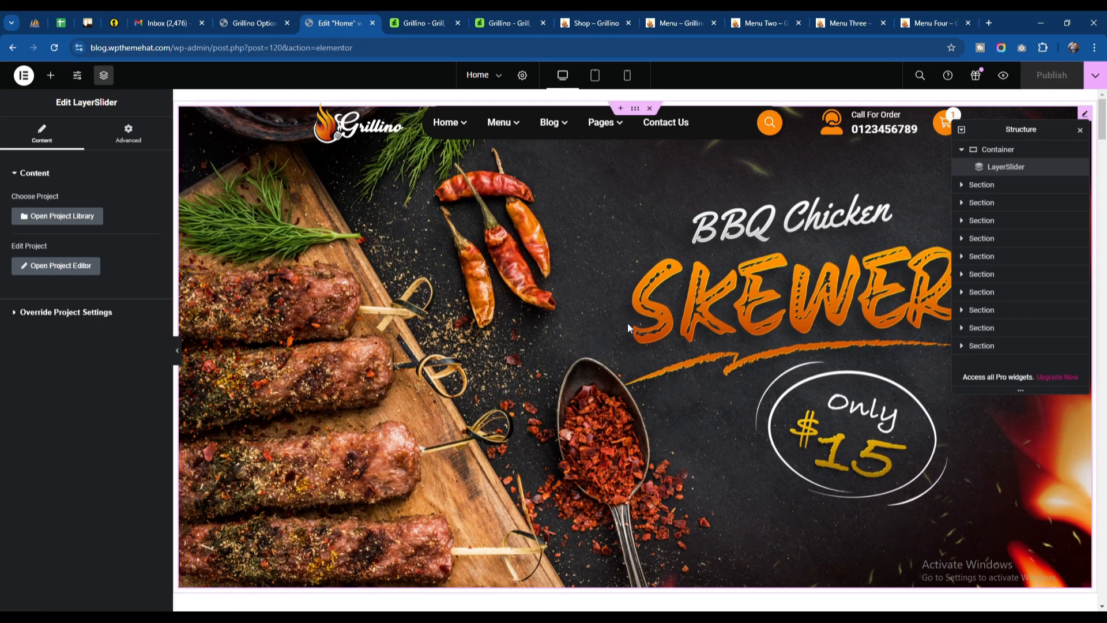
Step: Open the Service Slider widget under Our Services and expand its Party Services item to view the image, title, description and URL
{"action": "scroll", "coordinate": [630, 328], "scroll_direction": "down", "scroll_amount": 7}
{"action": "scroll", "coordinate": [614, 312], "scroll_direction": "down", "scroll_amount": 4}
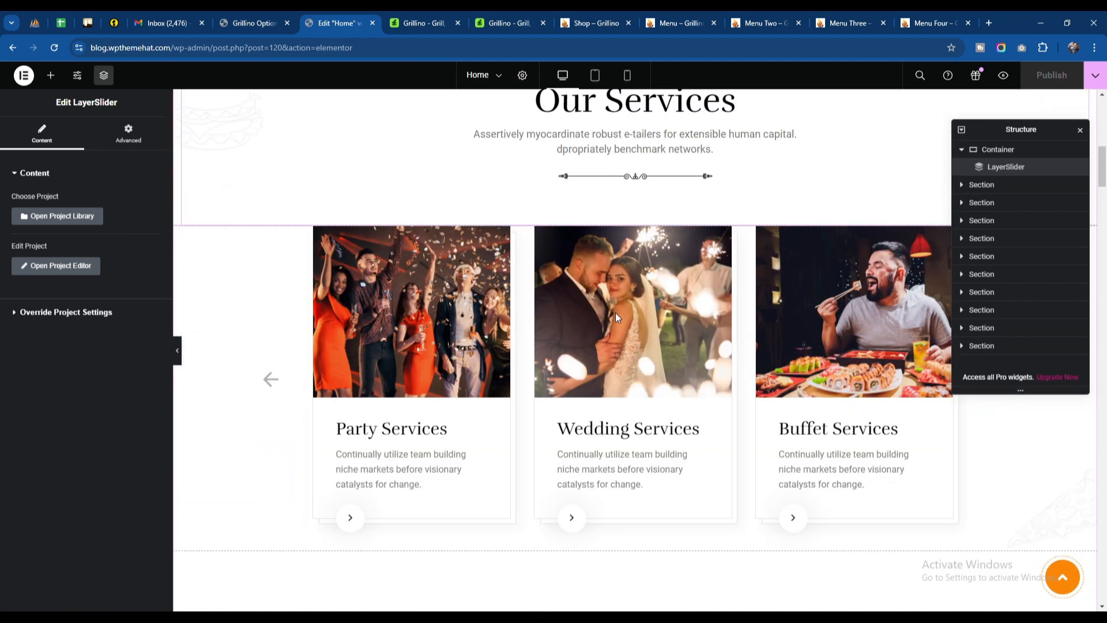
{"action": "left_click", "coordinate": [519, 329]}
{"action": "left_click", "coordinate": [79, 222]}
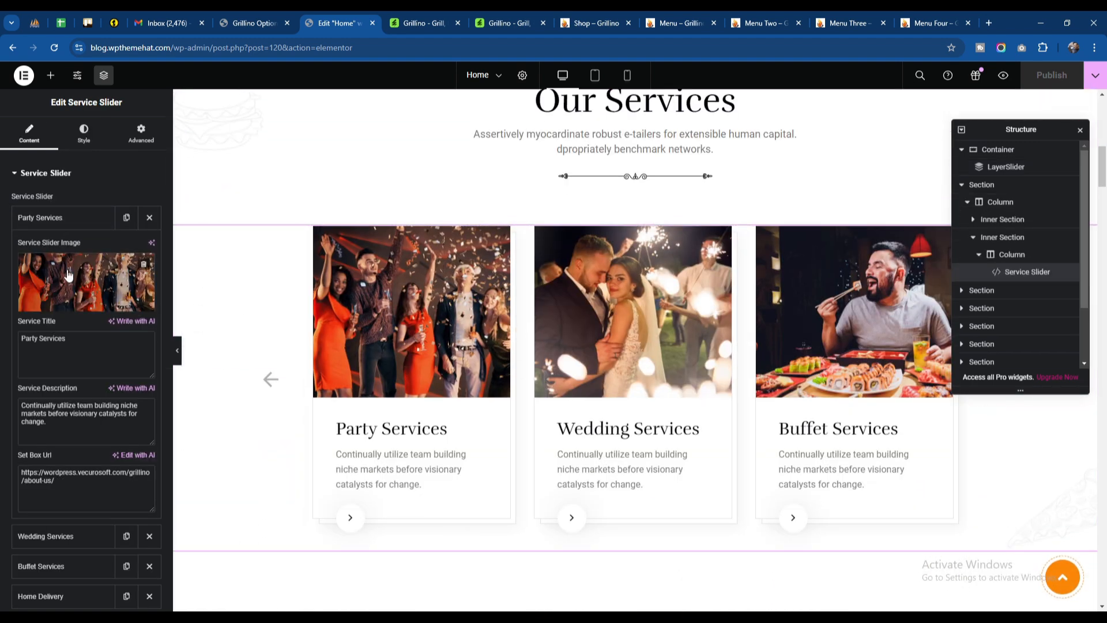
Step: Open the Make Reservation section title's settings and review its subtitle, description and shape image options and the booking form below
{"action": "scroll", "coordinate": [618, 535], "scroll_direction": "down", "scroll_amount": 7}
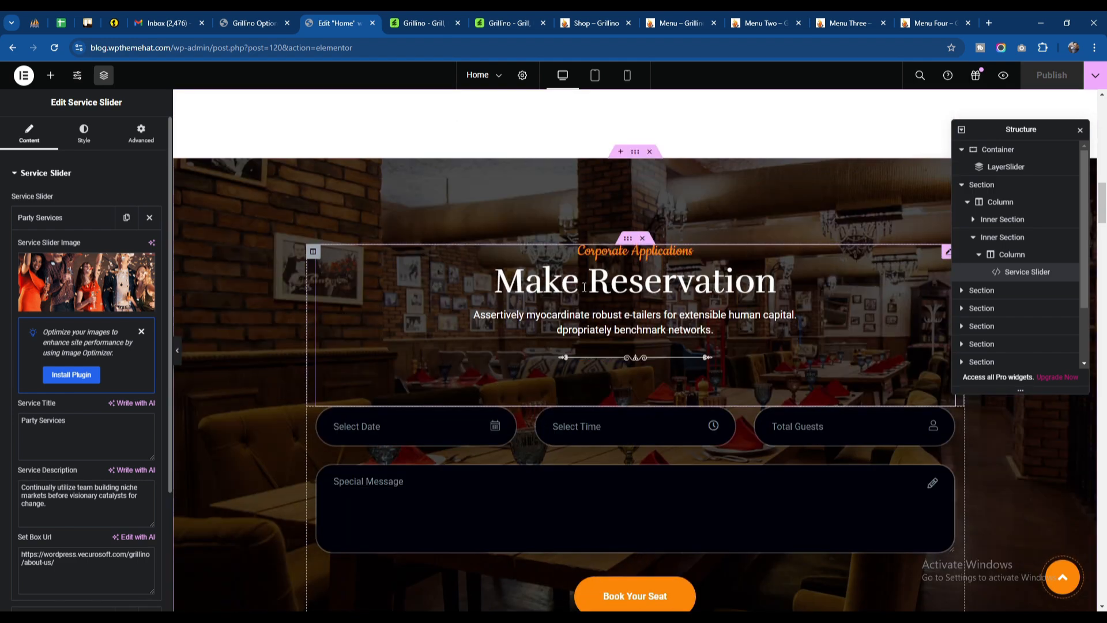
{"action": "left_click", "coordinate": [569, 288]}
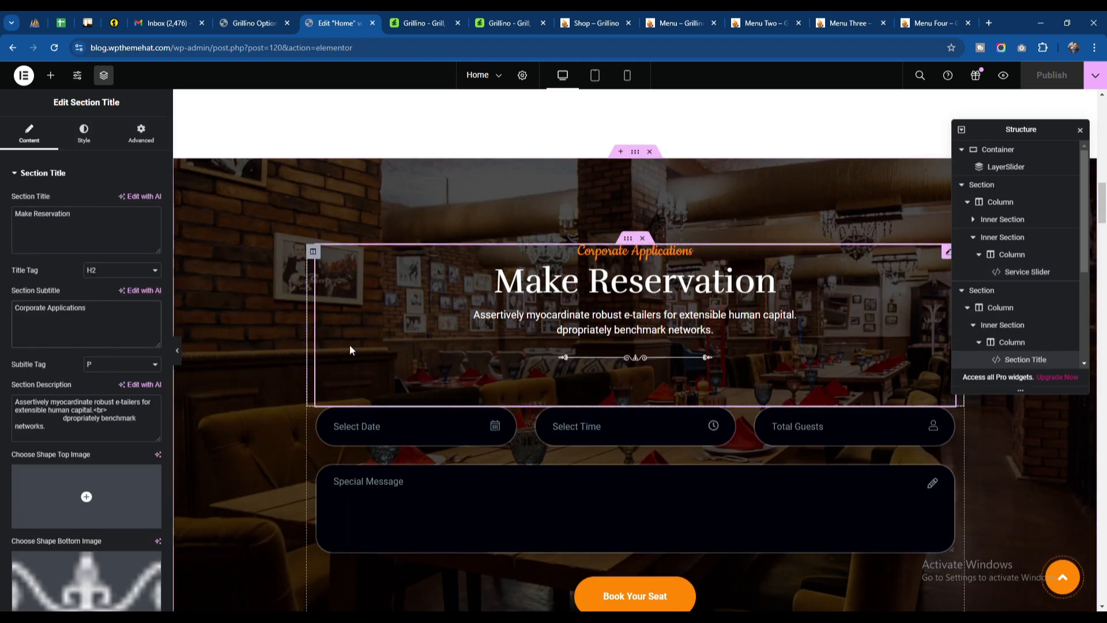
{"action": "scroll", "coordinate": [87, 503], "scroll_direction": "down", "scroll_amount": 2}
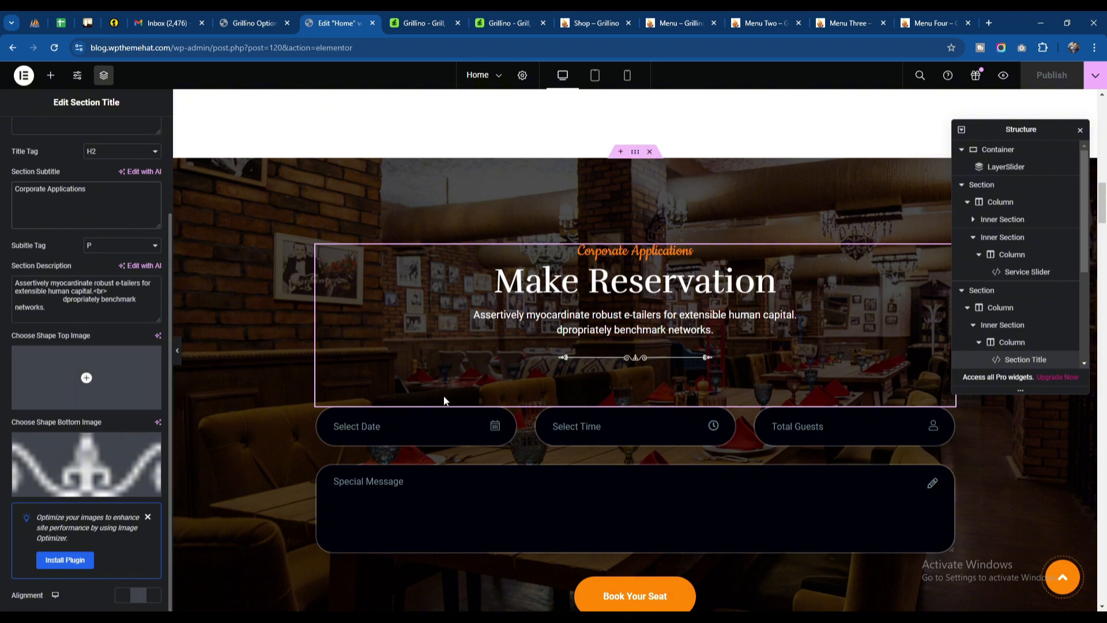
{"action": "scroll", "coordinate": [618, 337], "scroll_direction": "down", "scroll_amount": 1}
{"action": "scroll", "coordinate": [374, 334], "scroll_direction": "down", "scroll_amount": 2}
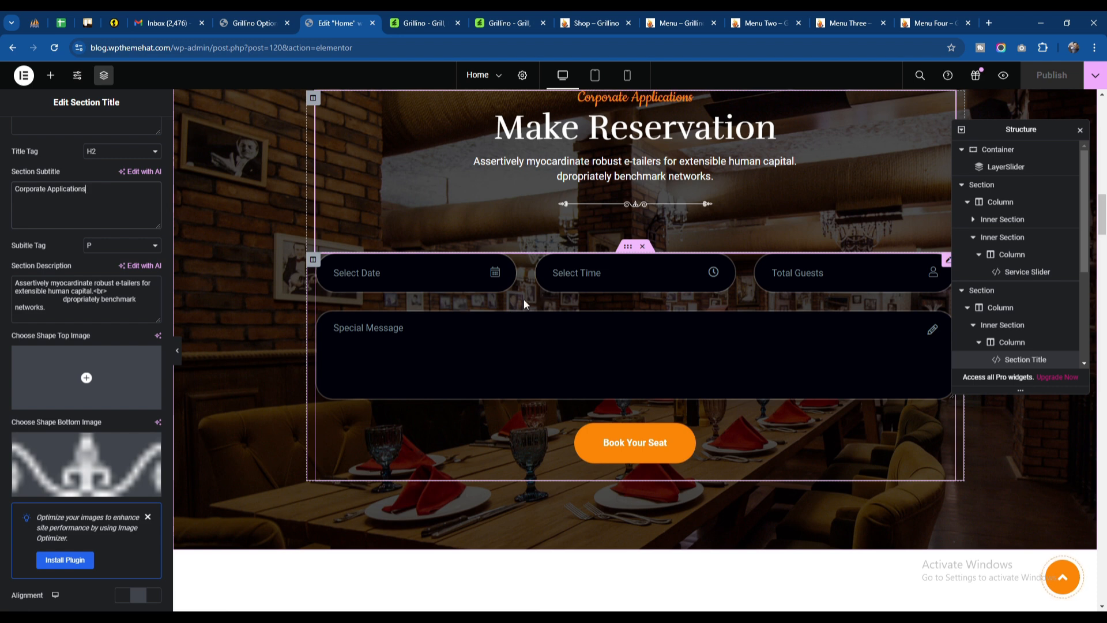
Step: Open the site's front page in a new browser tab and place that tab after the Elementor home page editor
{"action": "left_click", "coordinate": [258, 16]}
{"action": "right_click", "coordinate": [51, 86]}
{"action": "left_click", "coordinate": [87, 95]}
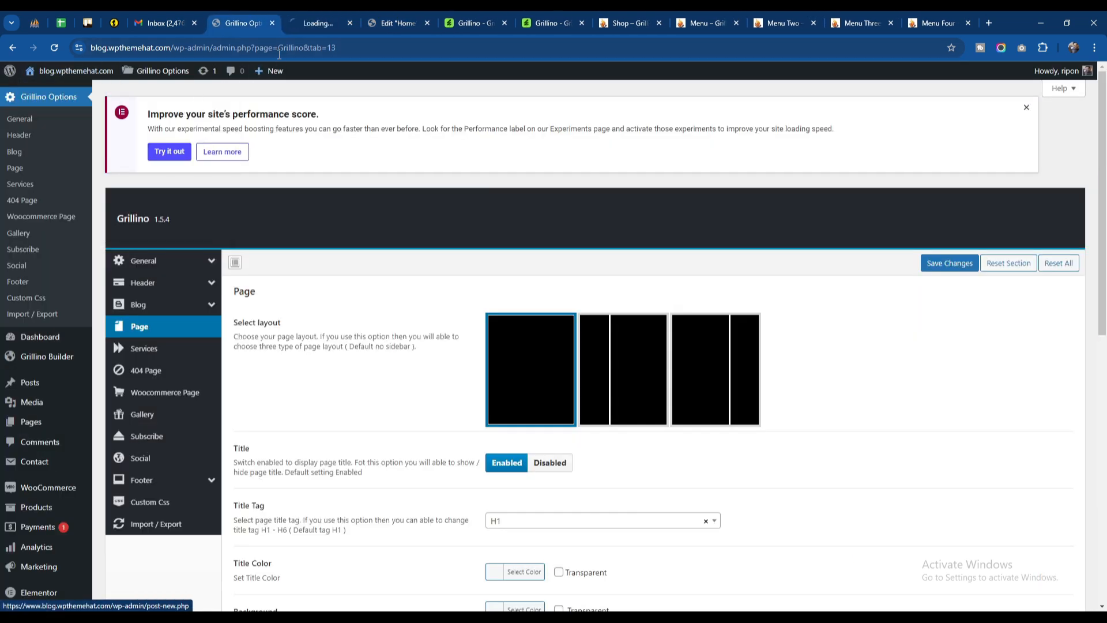
{"action": "left_click", "coordinate": [330, 22]}
{"action": "left_click_drag", "start_coordinate": [467, 26], "coordinate": [418, 20]}
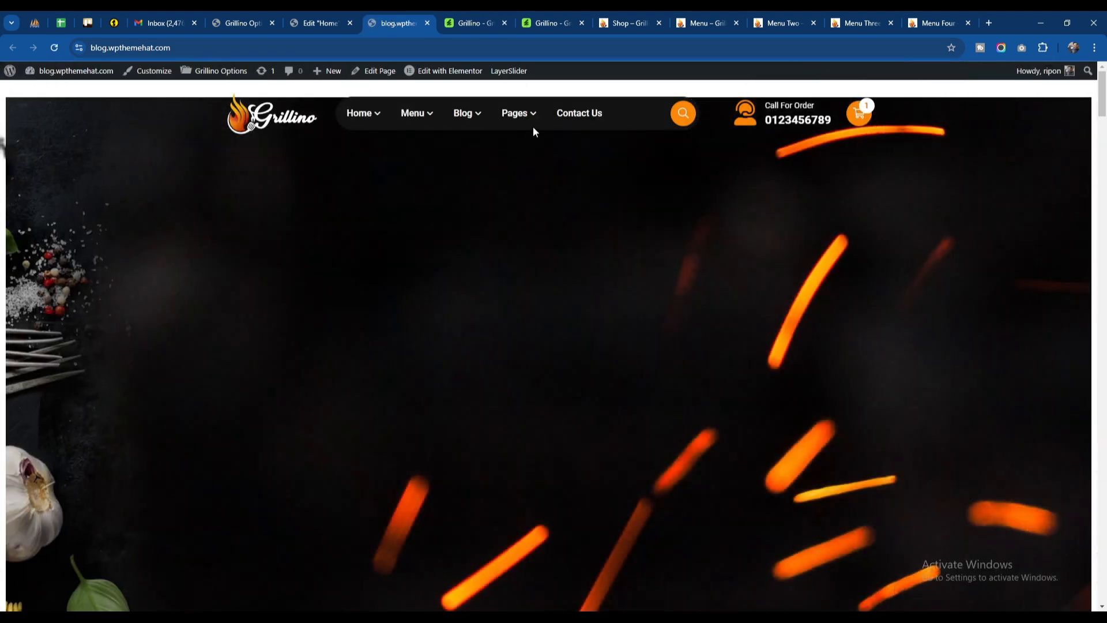
Step: Open the Reservation and Reservation Two pages from the site's Pages navigation in separate new tabs
{"action": "mouse_move", "coordinate": [526, 114]}
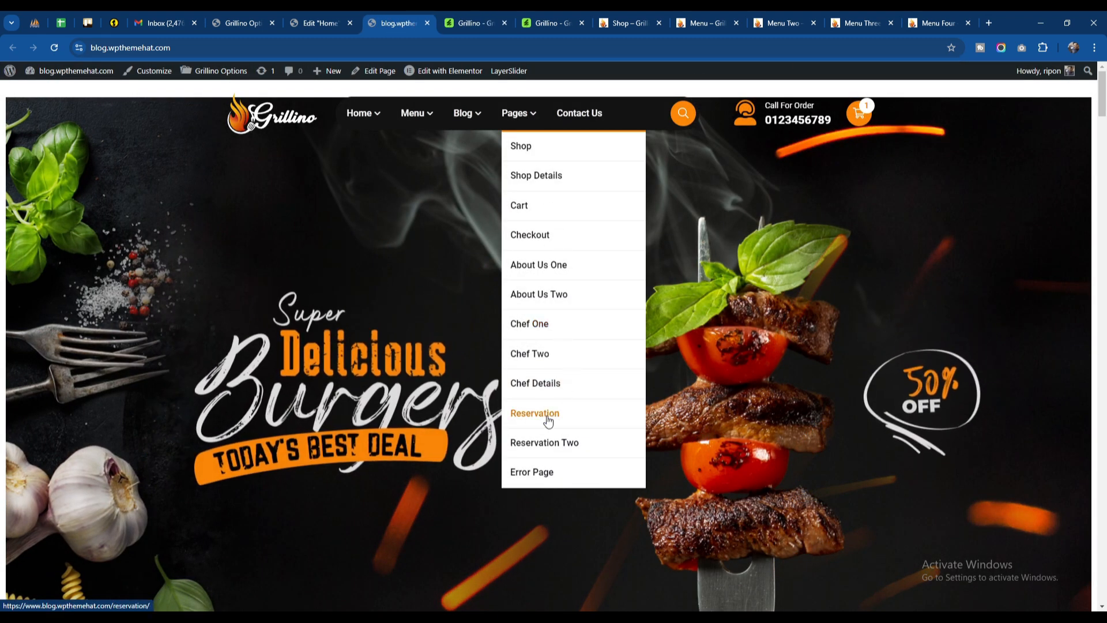
{"action": "right_click", "coordinate": [565, 413]}
{"action": "left_click", "coordinate": [594, 156]}
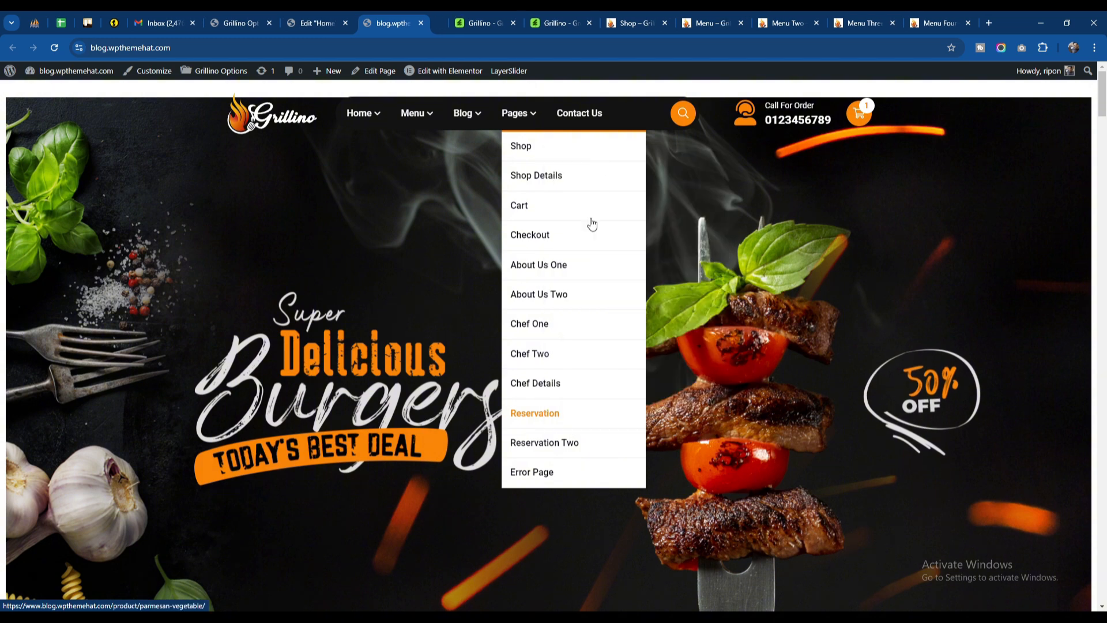
{"action": "right_click", "coordinate": [542, 445]}
{"action": "left_click", "coordinate": [587, 187]}
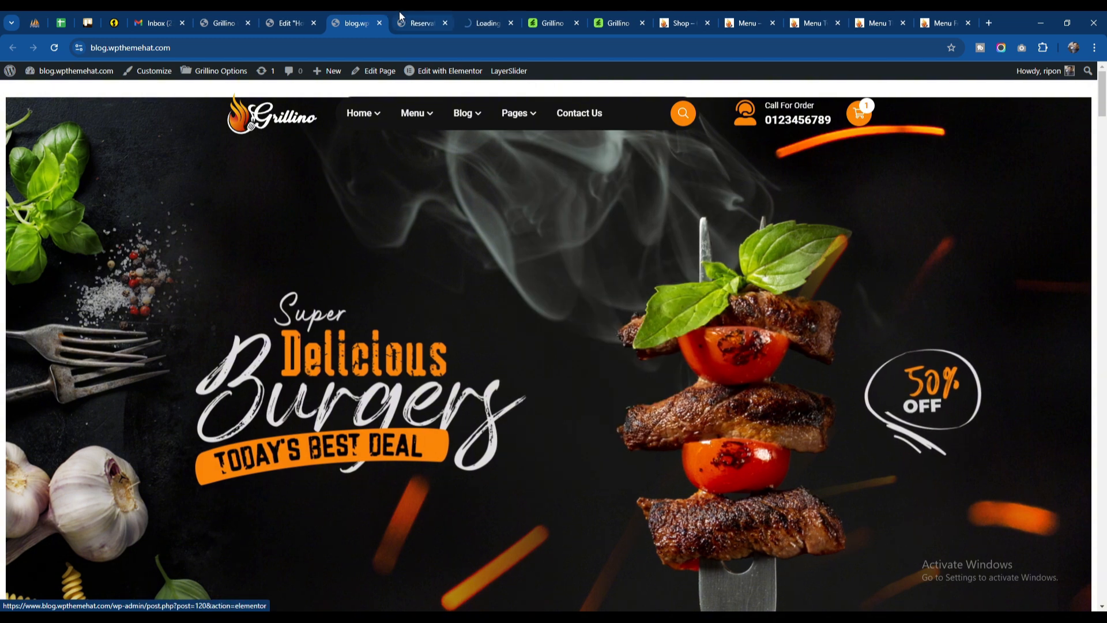
Step: Look over the booking forms and surrounding content on the Reservation and Reservation Two pages
{"action": "key", "text": "ctrl+Tab"}
{"action": "scroll", "coordinate": [525, 376], "scroll_direction": "down", "scroll_amount": 10}
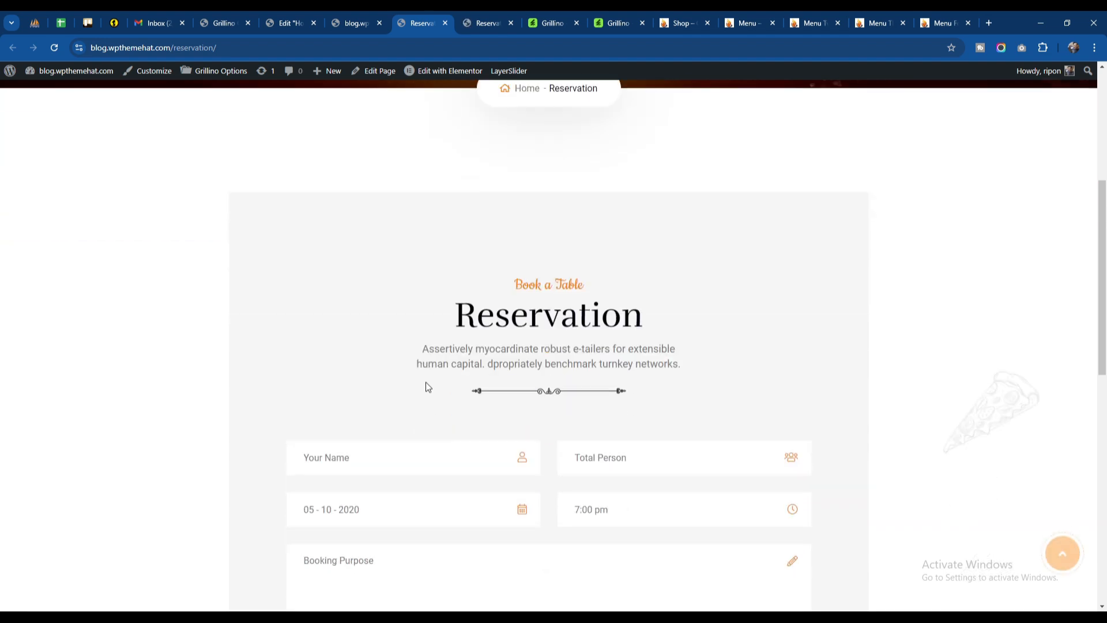
{"action": "scroll", "coordinate": [372, 344], "scroll_direction": "up", "scroll_amount": 3}
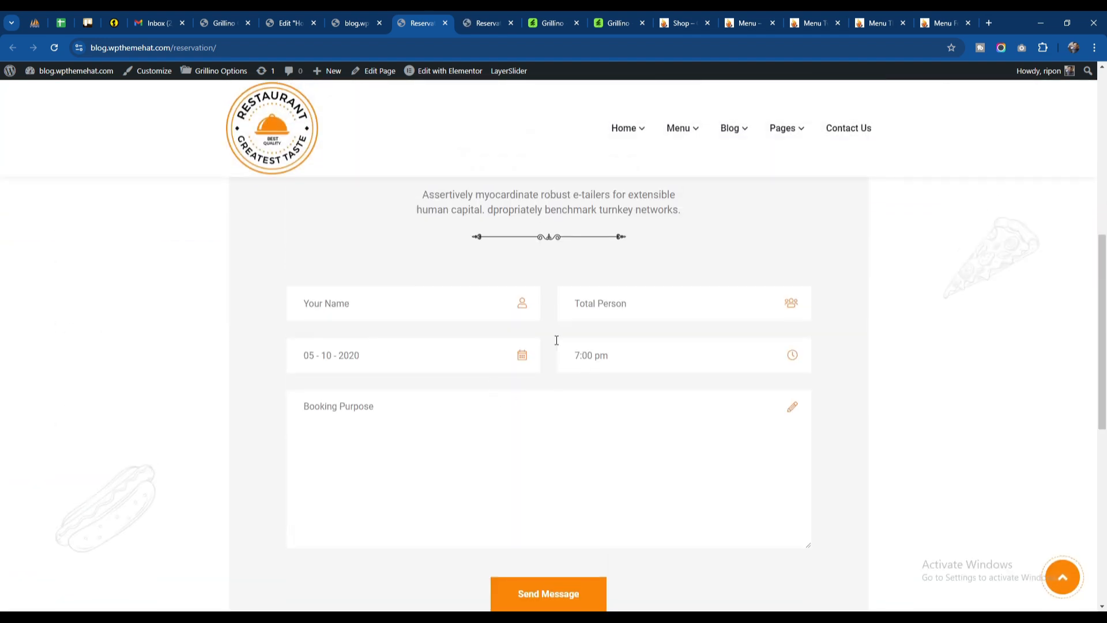
{"action": "left_click", "coordinate": [486, 29]}
{"action": "scroll", "coordinate": [465, 327], "scroll_direction": "down", "scroll_amount": 10}
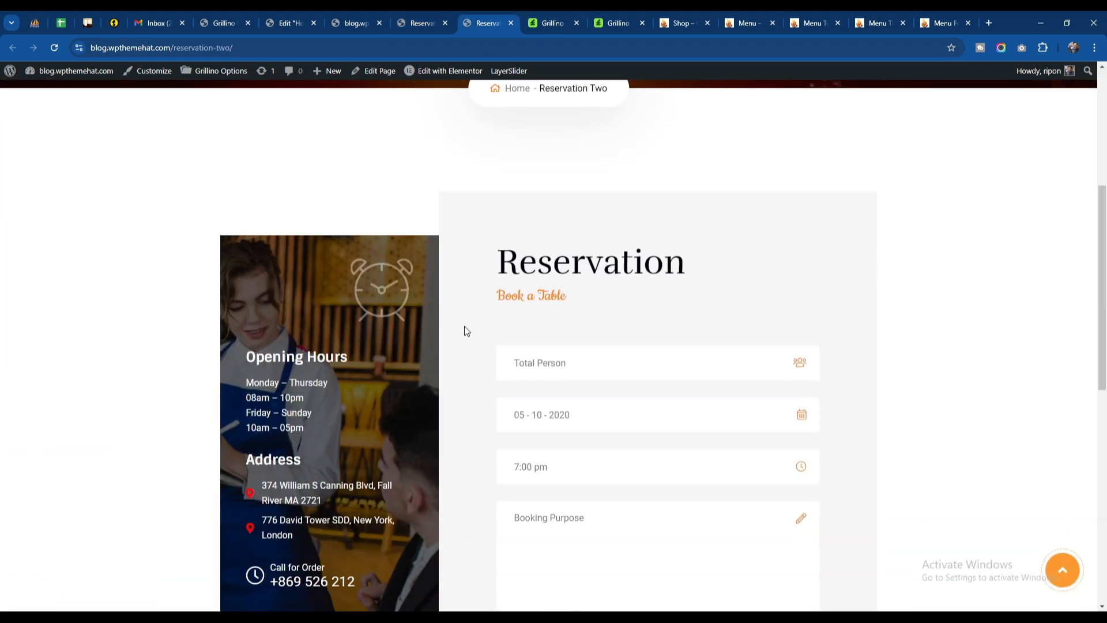
{"action": "scroll", "coordinate": [594, 348], "scroll_direction": "up", "scroll_amount": 5}
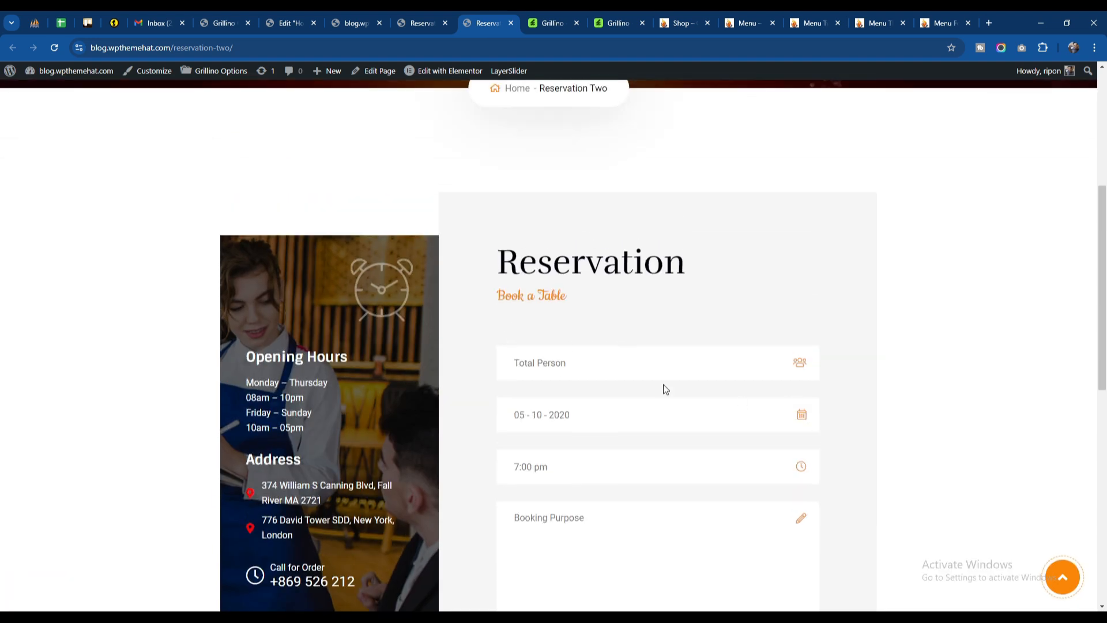
{"action": "scroll", "coordinate": [660, 353], "scroll_direction": "down", "scroll_amount": 3}
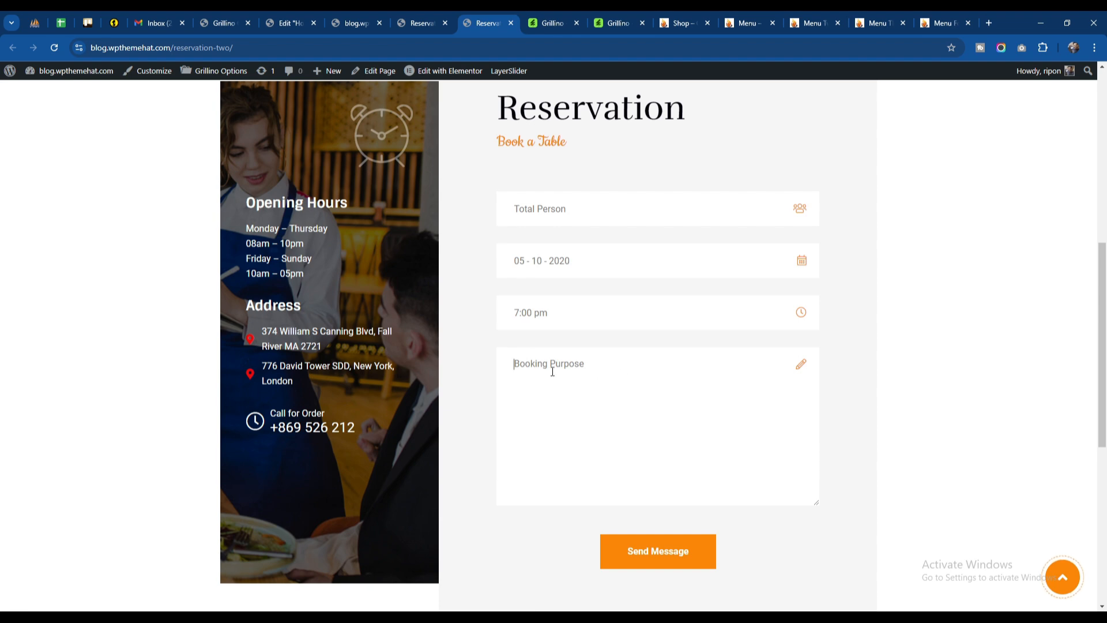
{"action": "left_click", "coordinate": [637, 316]}
{"action": "left_click", "coordinate": [623, 369]}
{"action": "scroll", "coordinate": [543, 387], "scroll_direction": "up", "scroll_amount": 8}
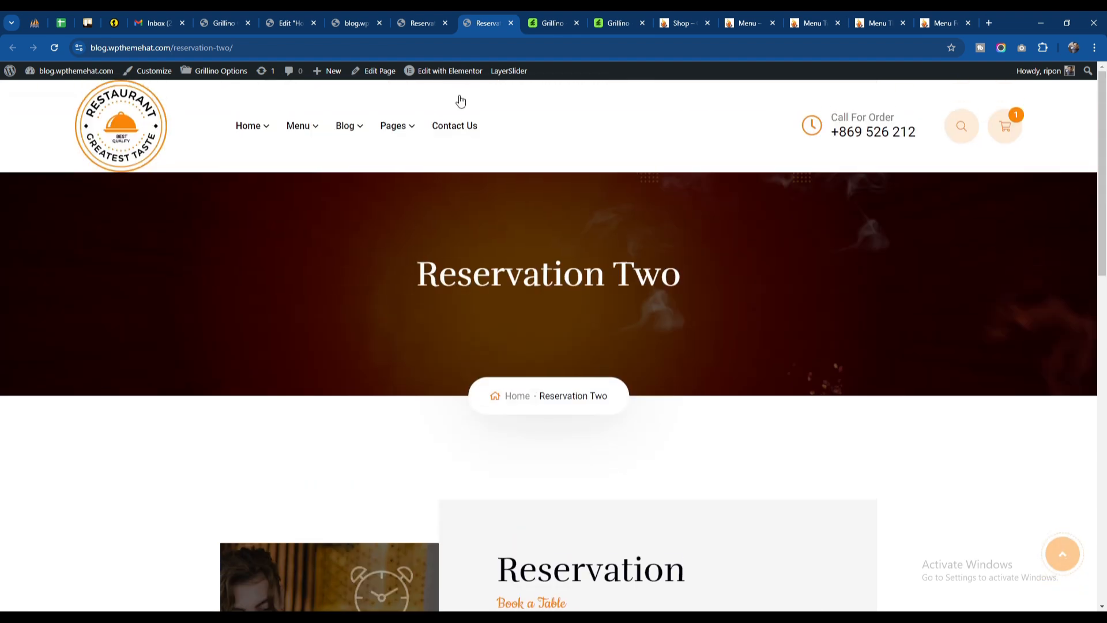
Step: Return to the Elementor home page editor and open the Make Reservation form's Shortcode widget to view its shortcode
{"action": "left_click", "coordinate": [288, 23]}
{"action": "left_click", "coordinate": [420, 323]}
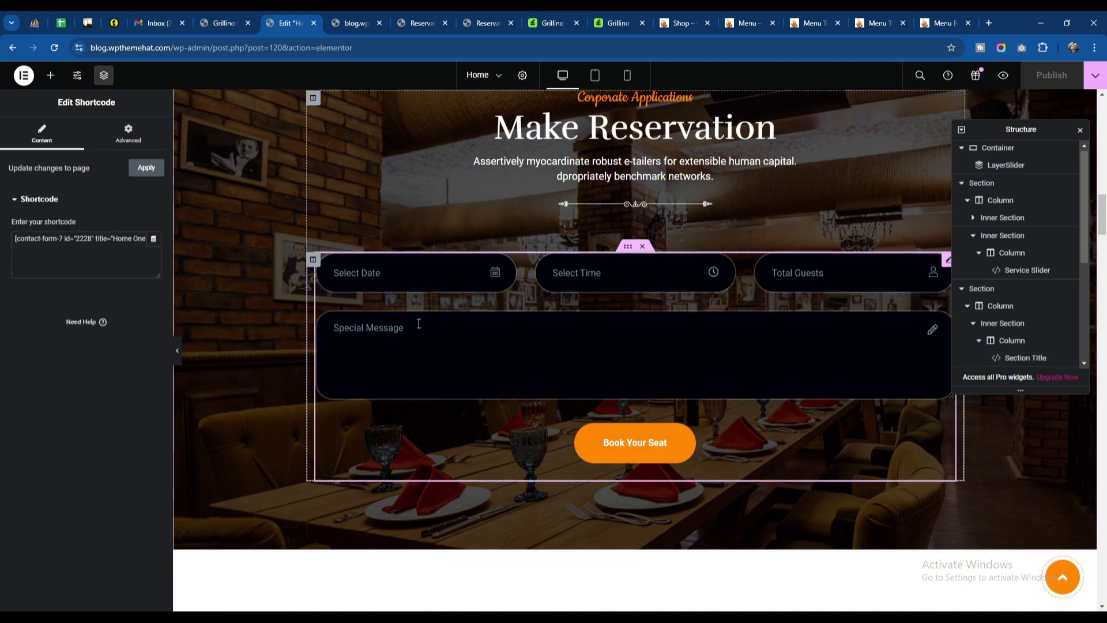
{"action": "double_click", "coordinate": [86, 243]}
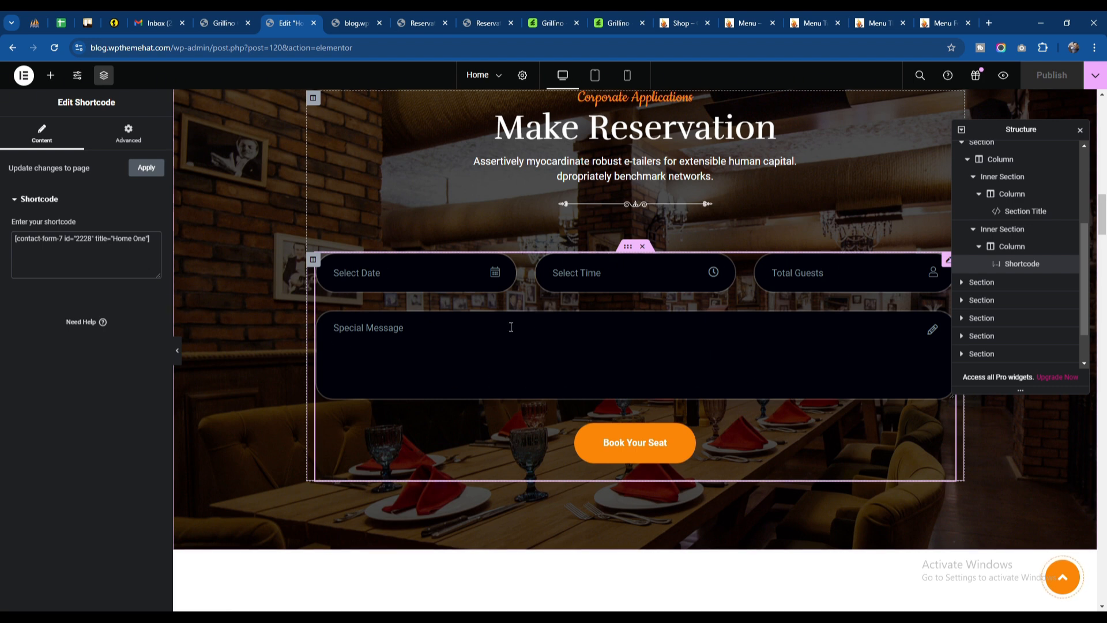
Step: Open the Contact Forms list in the WordPress dashboard and look through the available forms and their shortcodes
{"action": "left_click", "coordinate": [224, 23]}
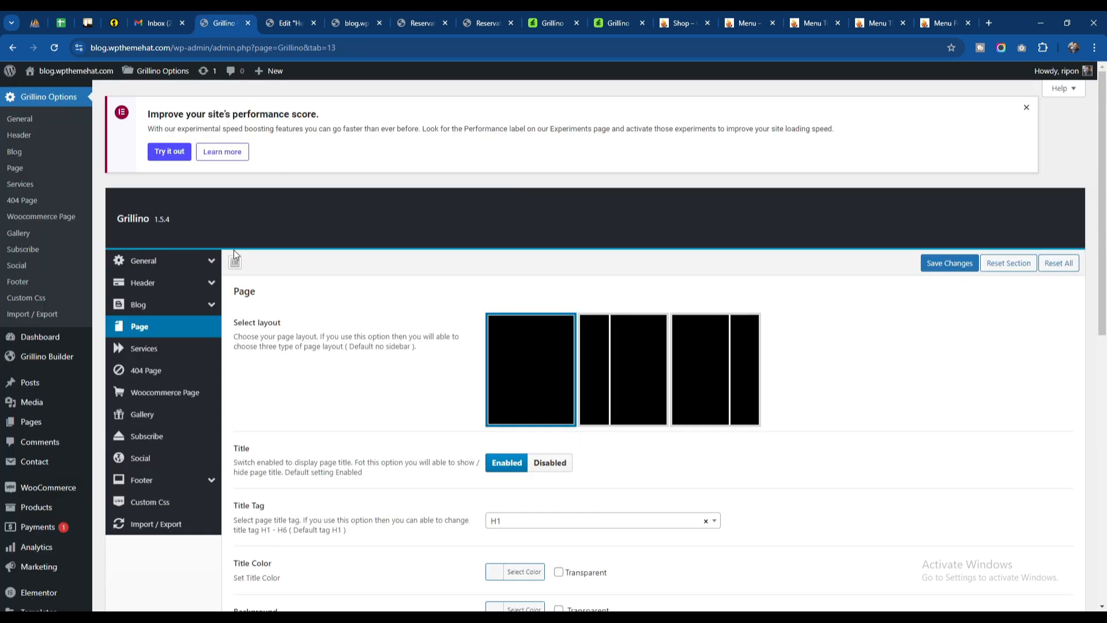
{"action": "scroll", "coordinate": [76, 432], "scroll_direction": "down", "scroll_amount": 3}
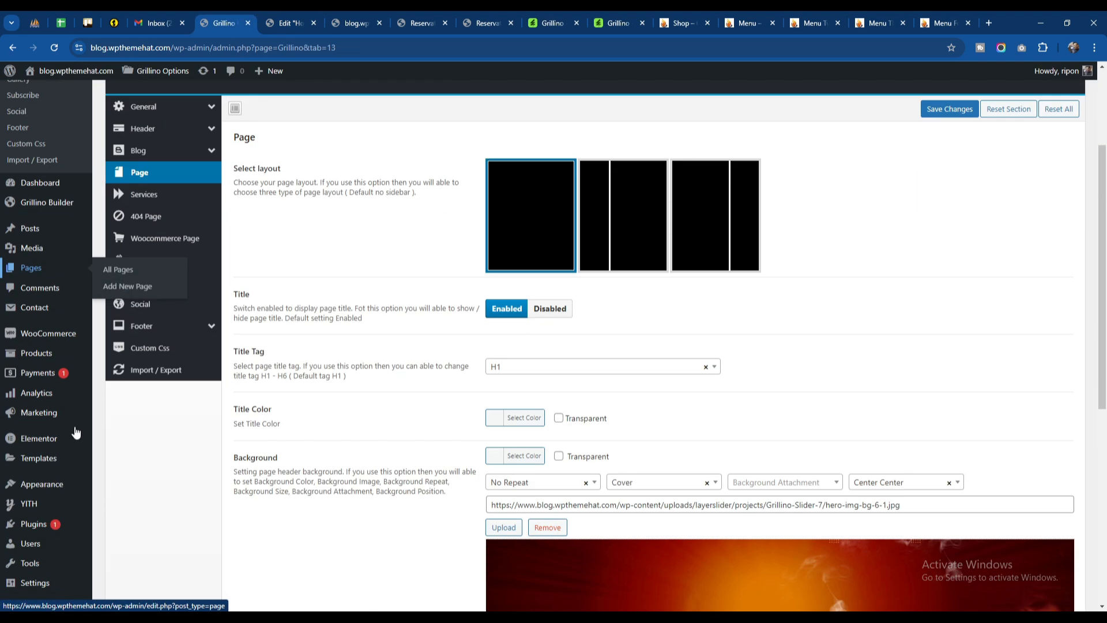
{"action": "left_click", "coordinate": [37, 311]}
{"action": "scroll", "coordinate": [248, 367], "scroll_direction": "down", "scroll_amount": 3}
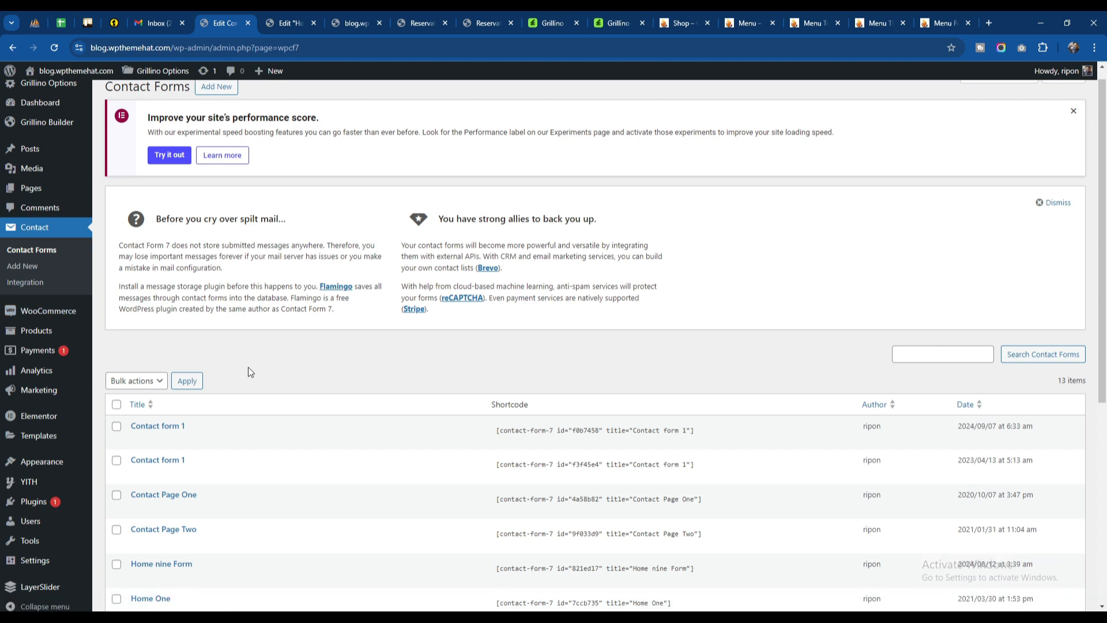
{"action": "scroll", "coordinate": [248, 355], "scroll_direction": "down", "scroll_amount": 4}
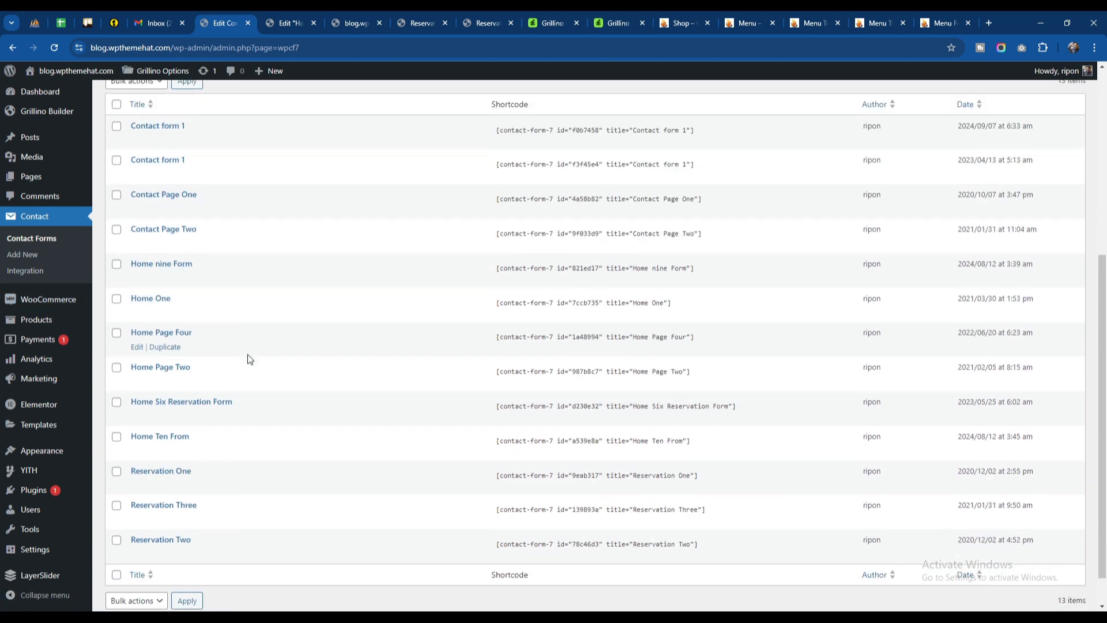
{"action": "scroll", "coordinate": [195, 495], "scroll_direction": "up", "scroll_amount": 3}
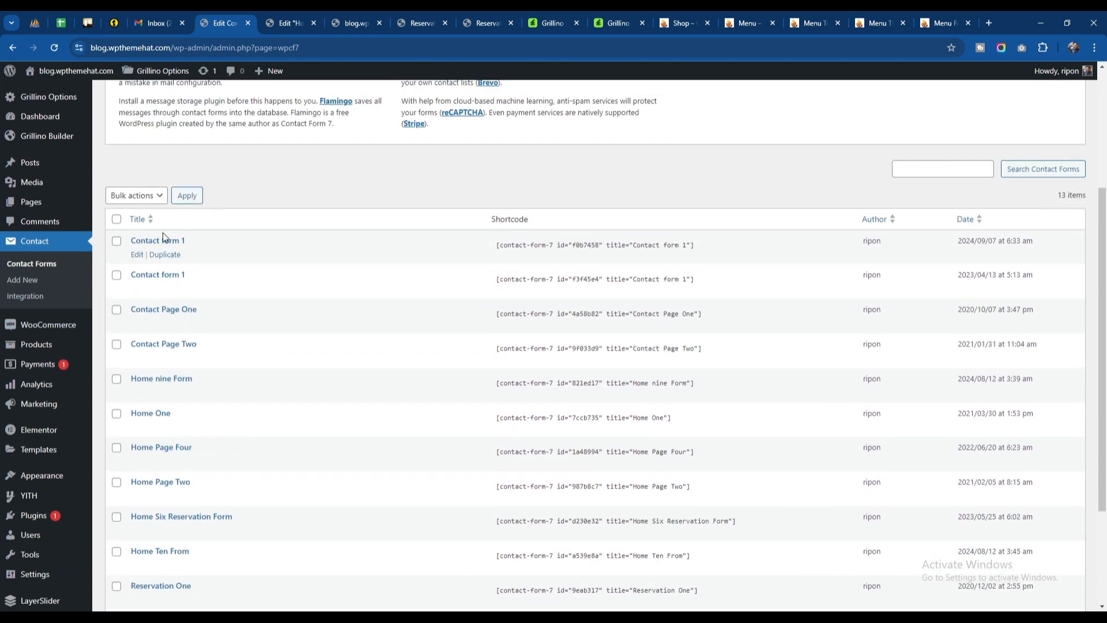
{"action": "scroll", "coordinate": [200, 441], "scroll_direction": "down", "scroll_amount": 3}
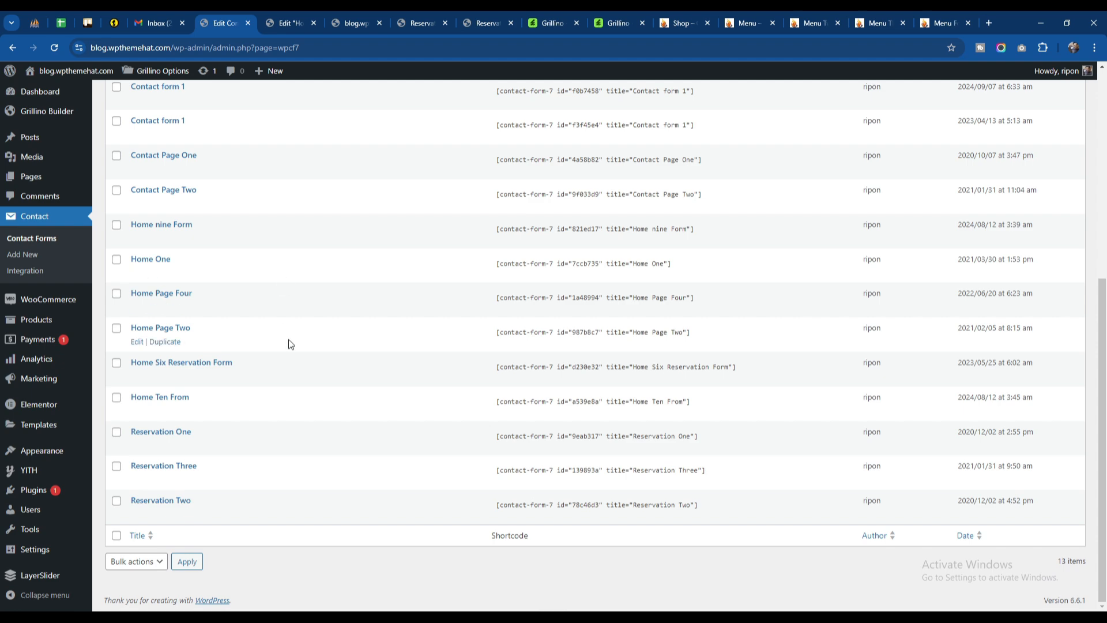
{"action": "scroll", "coordinate": [265, 338], "scroll_direction": "up", "scroll_amount": 3}
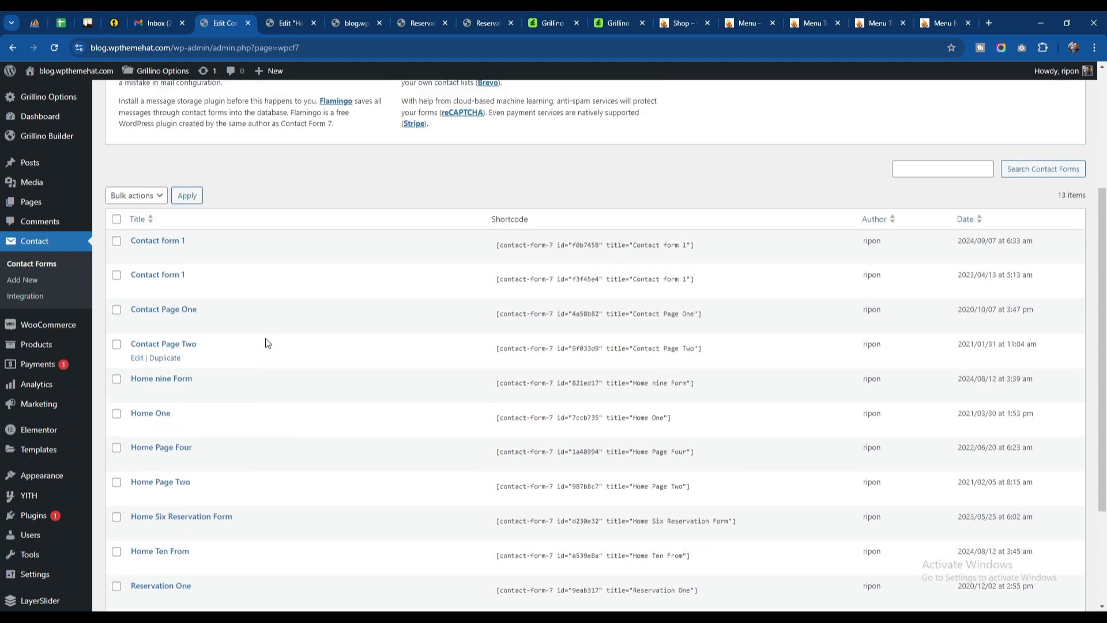
{"action": "scroll", "coordinate": [266, 338], "scroll_direction": "down", "scroll_amount": 3}
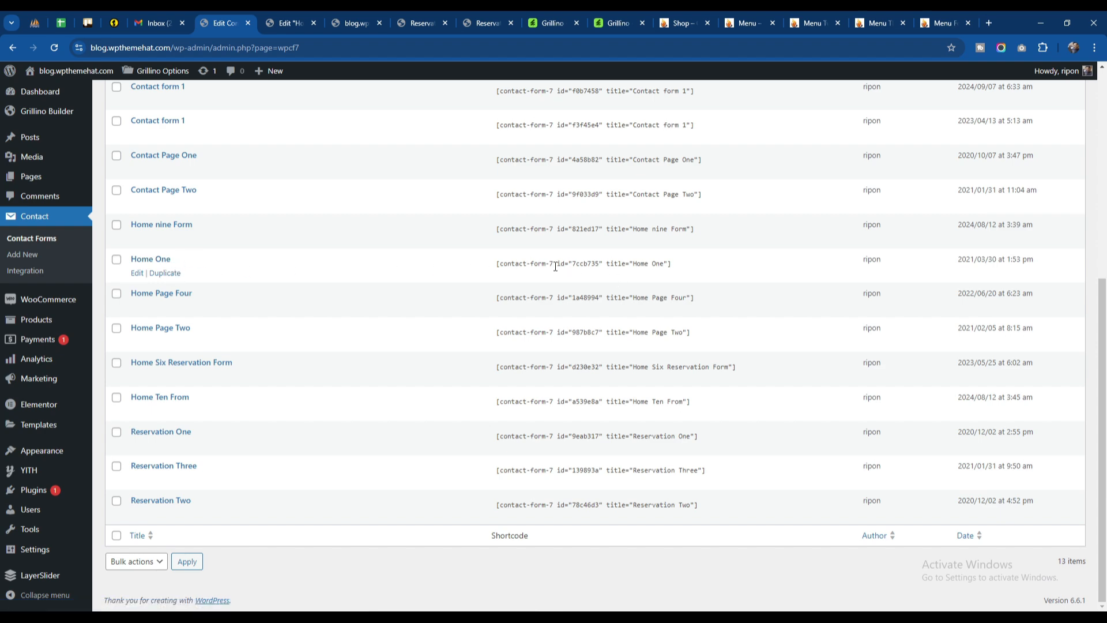
Step: Compare the shortcode in the Make Reservation widget with the Home One entry in the Contact Forms list
{"action": "left_click", "coordinate": [286, 23]}
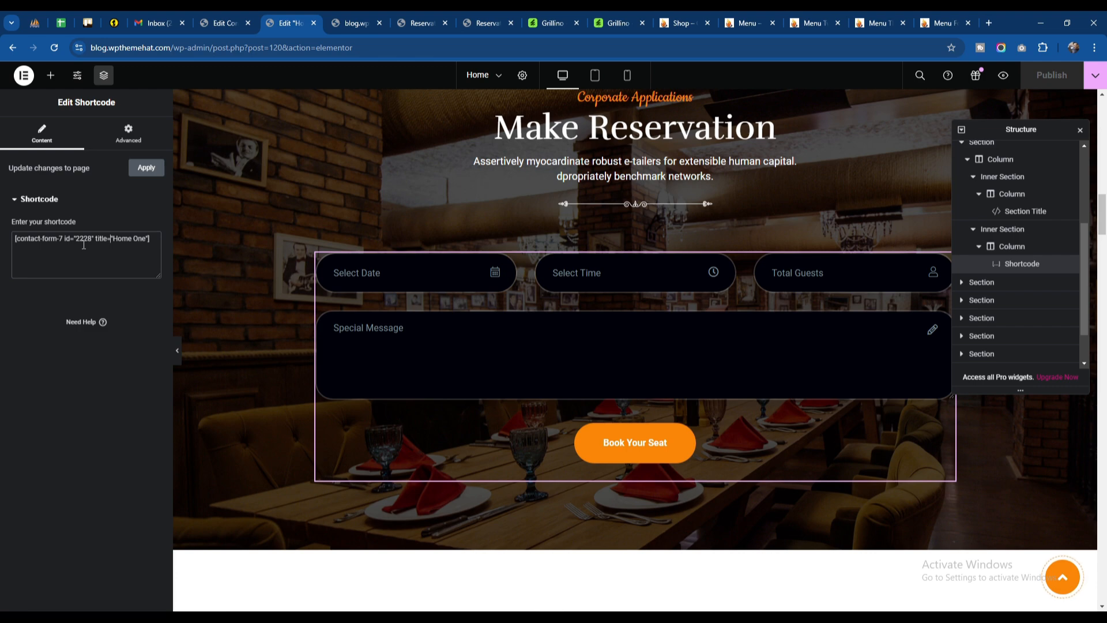
{"action": "left_click", "coordinate": [195, 28]}
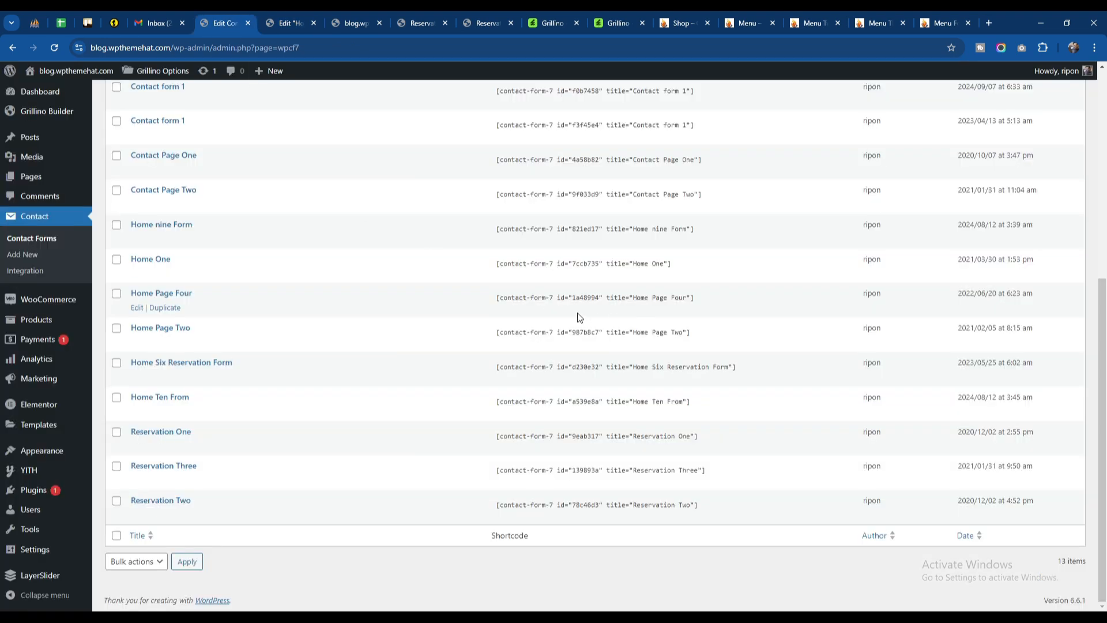
{"action": "scroll", "coordinate": [580, 368], "scroll_direction": "up", "scroll_amount": 3}
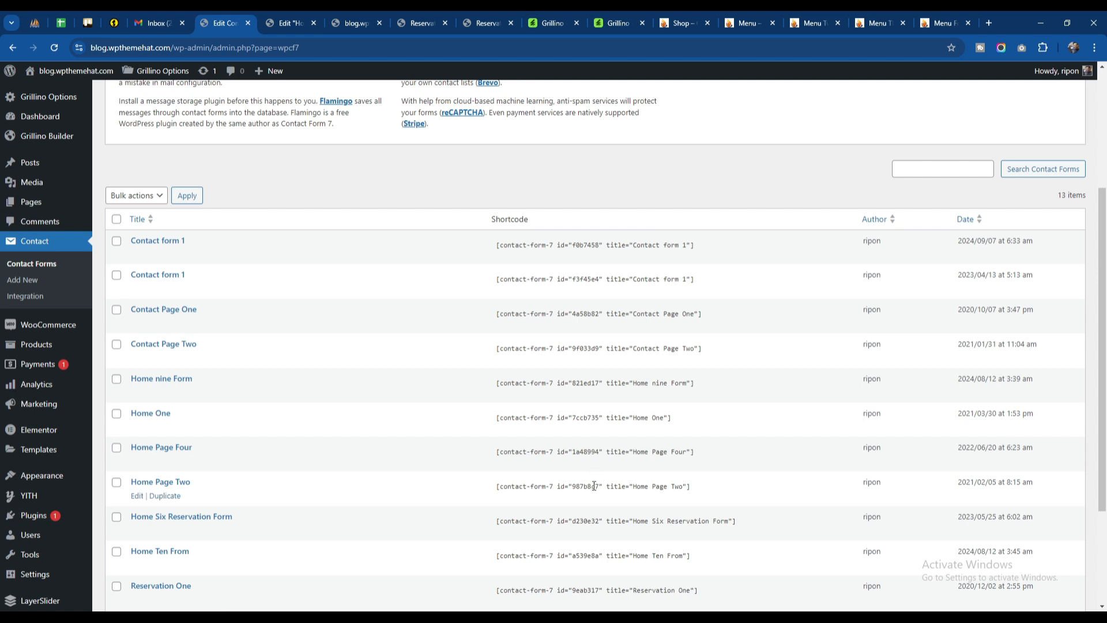
{"action": "scroll", "coordinate": [594, 512], "scroll_direction": "down", "scroll_amount": 3}
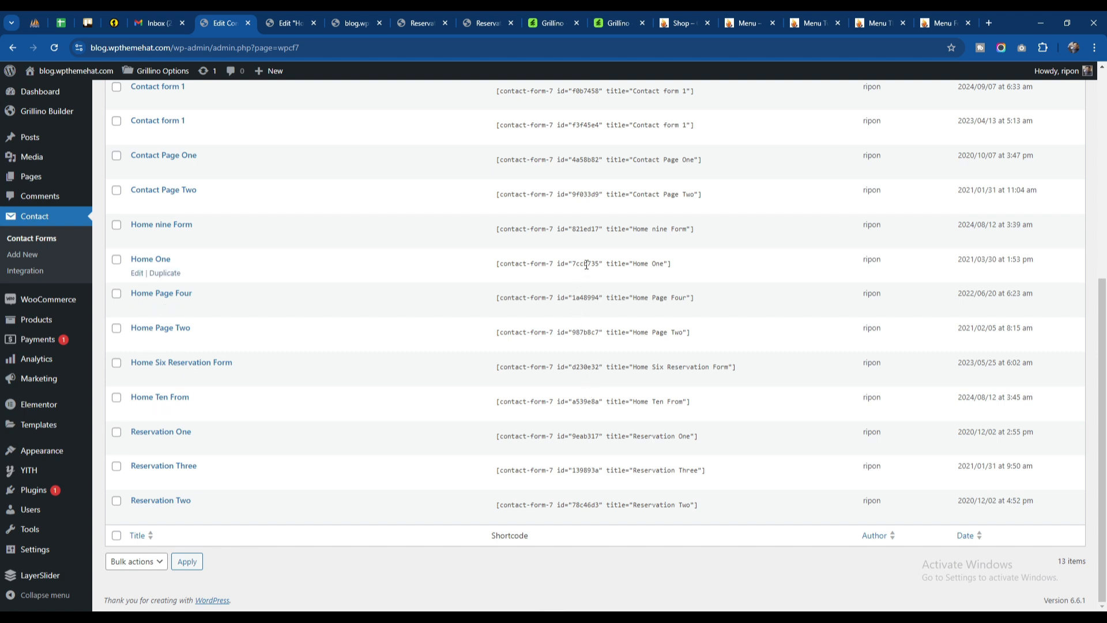
{"action": "left_click", "coordinate": [287, 23]}
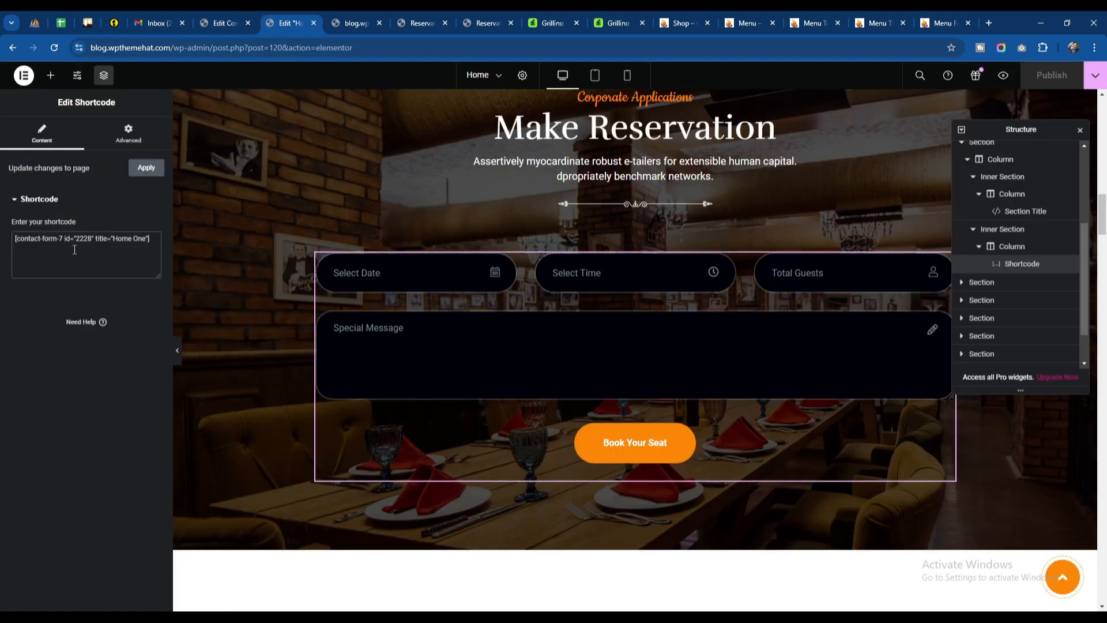
{"action": "double_click", "coordinate": [84, 239]}
{"action": "key", "text": "ctrl+shift+Tab"}
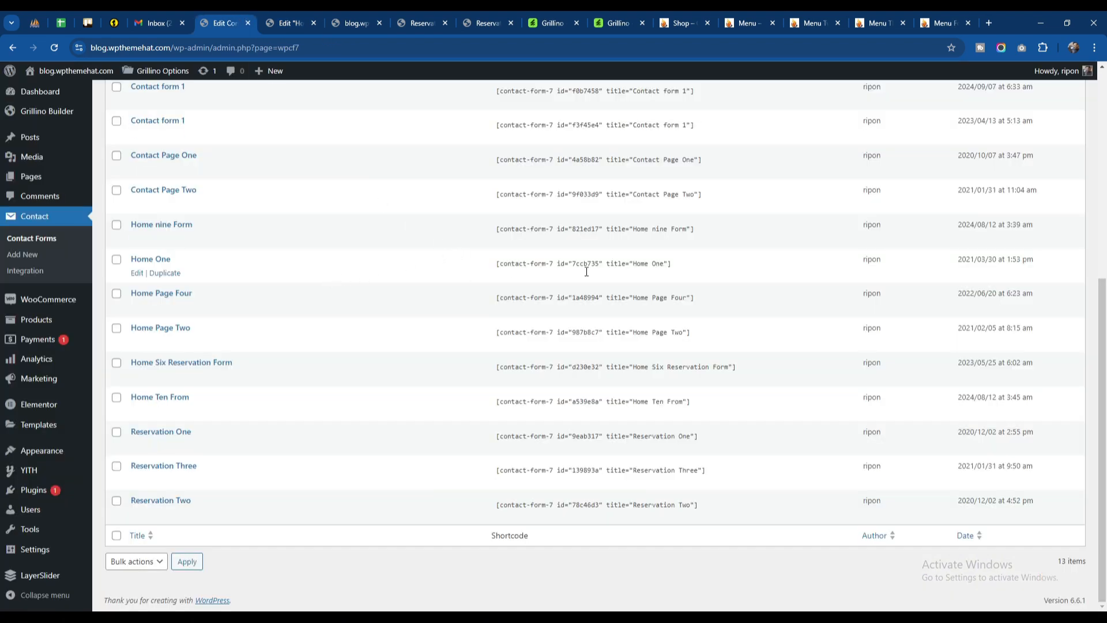
Step: Replace the Make Reservation widget's shortcode with [contact-form-7 id="7ccb735" title="Home One"] from the Contact Forms list and save the page
{"action": "left_click", "coordinate": [684, 261]}
{"action": "key", "text": "ctrl+c"}
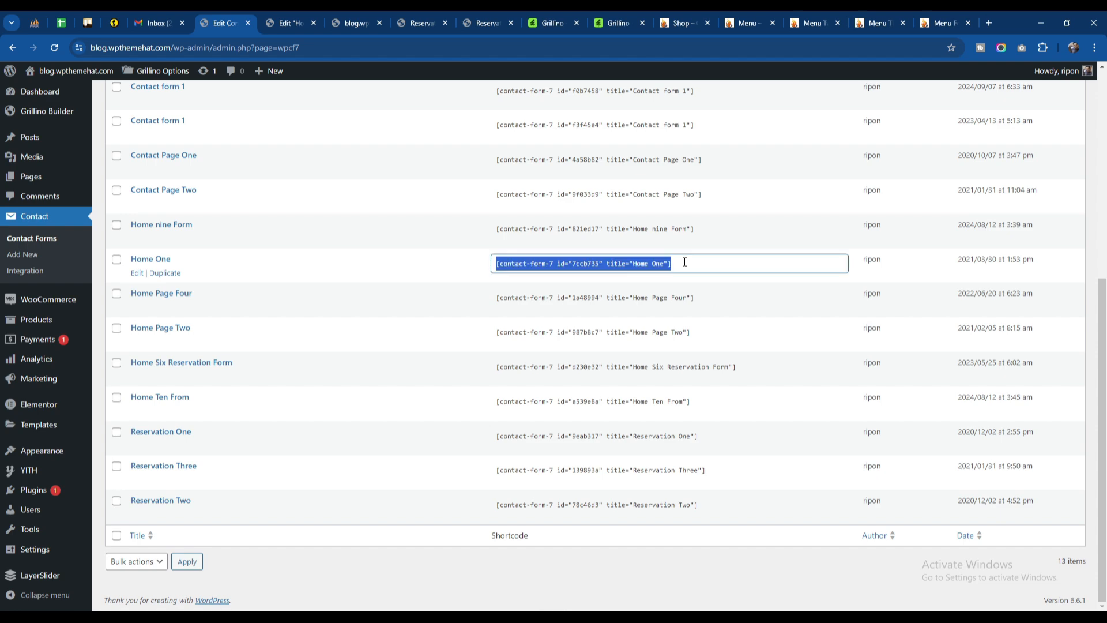
{"action": "left_click", "coordinate": [286, 23]}
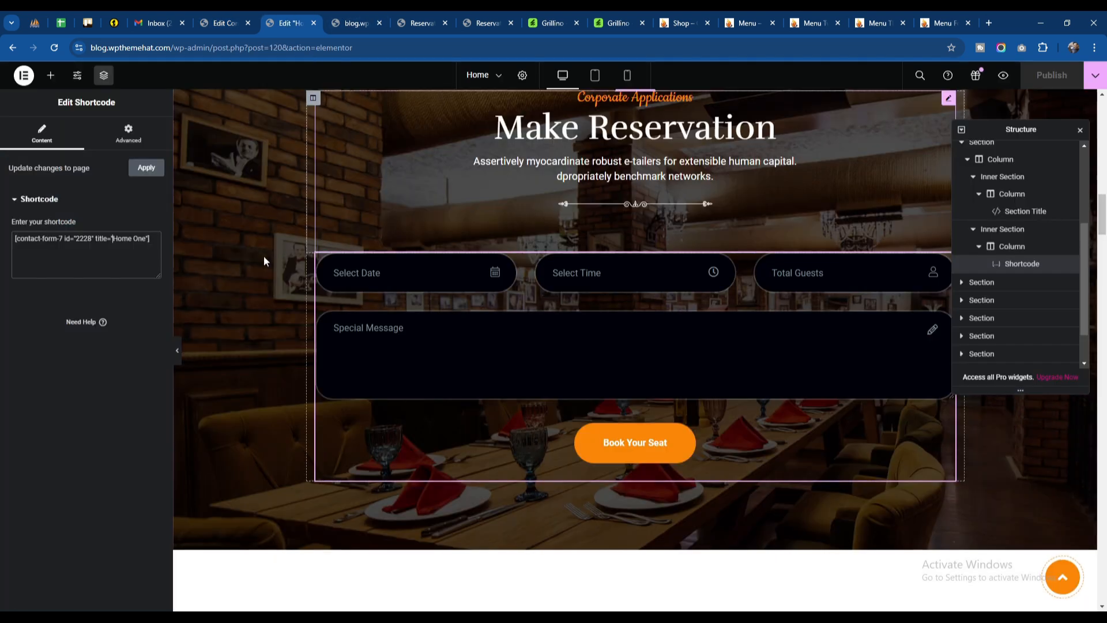
{"action": "triple_click", "coordinate": [123, 247]}
{"action": "key", "text": "ctrl+v"}
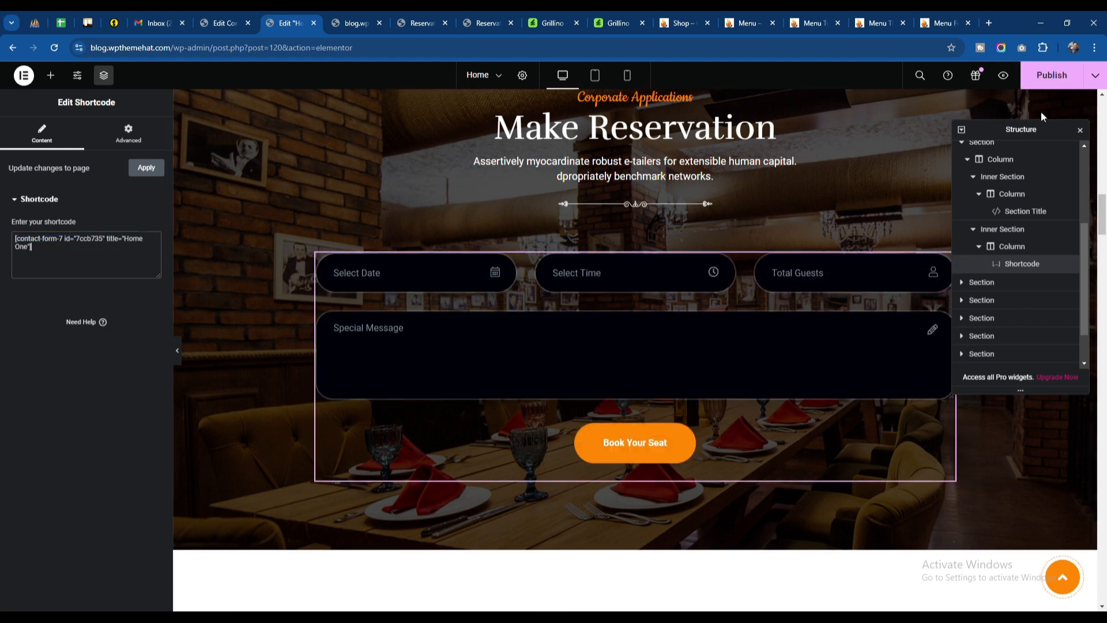
{"action": "key", "text": "ctrl+s"}
Step: Open the Home One contact form for editing in a new tab, review its form template, and return to the Elementor editor
{"action": "left_click", "coordinate": [224, 22]}
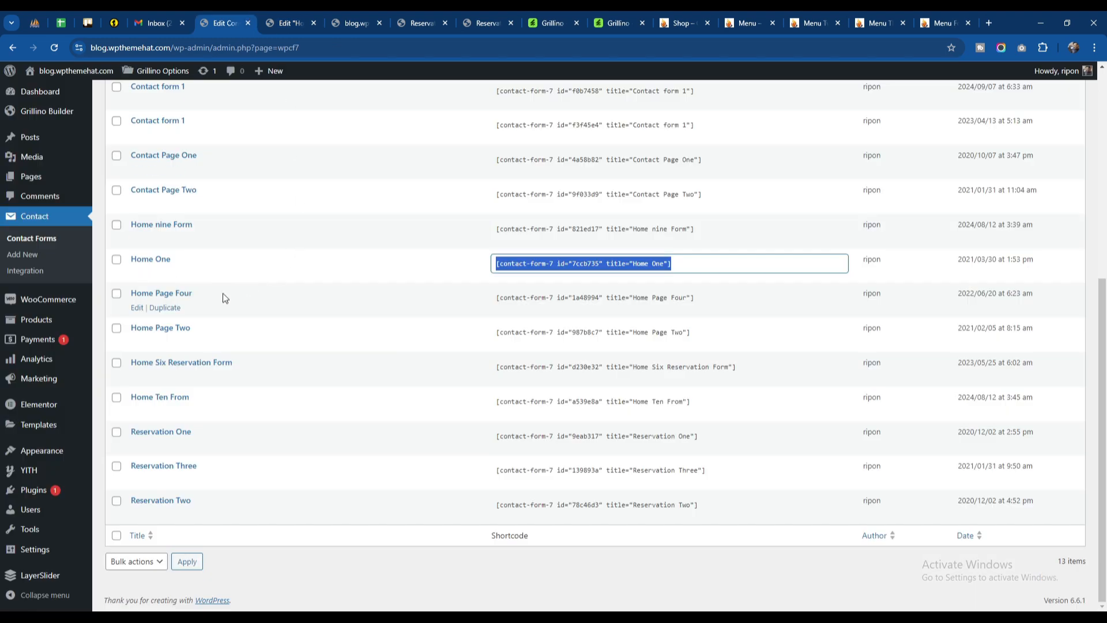
{"action": "left_click", "coordinate": [196, 258]}
{"action": "right_click", "coordinate": [137, 273]}
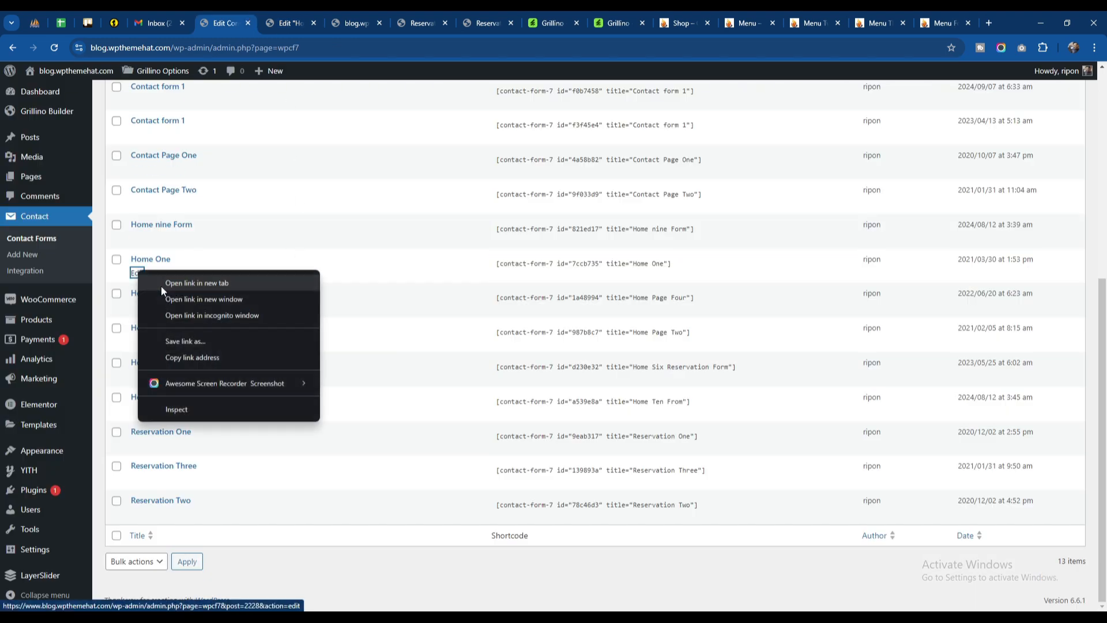
{"action": "left_click", "coordinate": [161, 286]}
{"action": "left_click", "coordinate": [279, 24]}
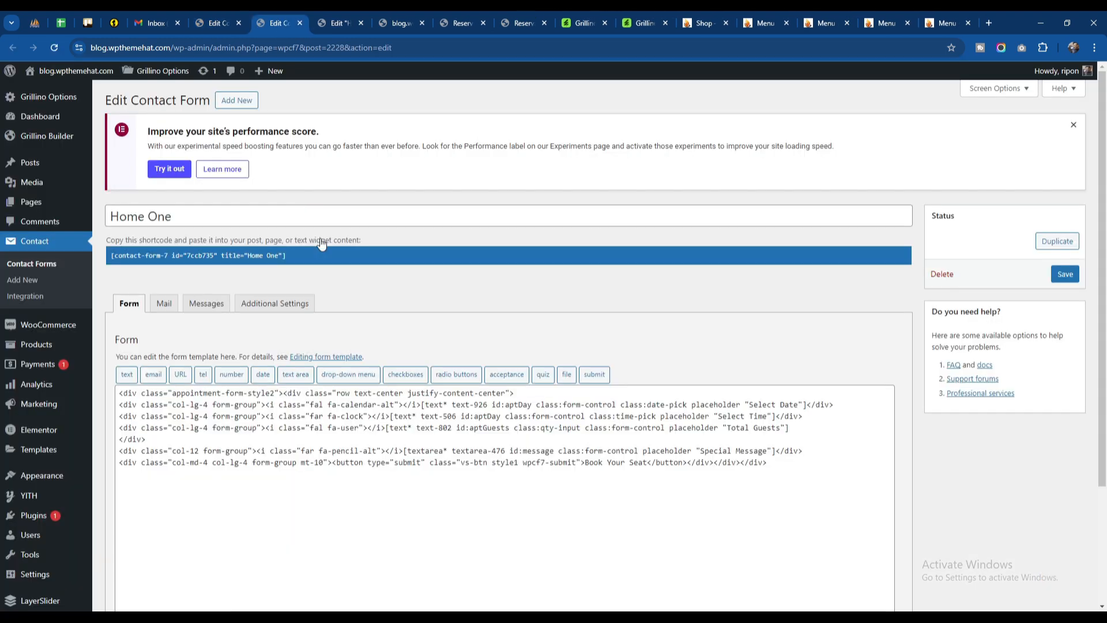
{"action": "scroll", "coordinate": [403, 317], "scroll_direction": "down", "scroll_amount": 2}
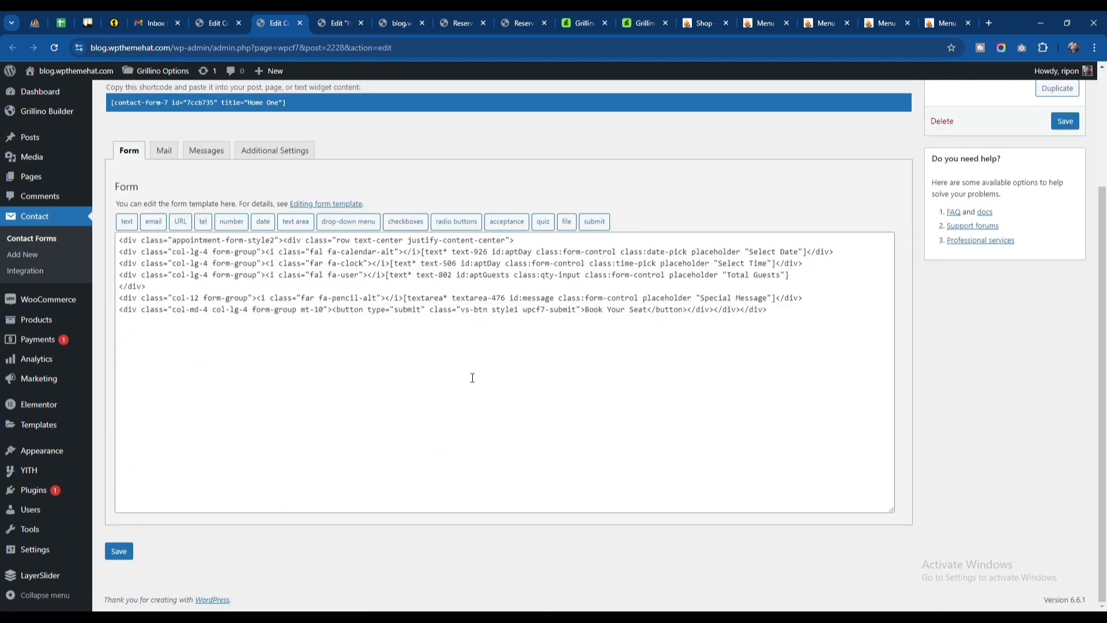
{"action": "left_click", "coordinate": [339, 24]}
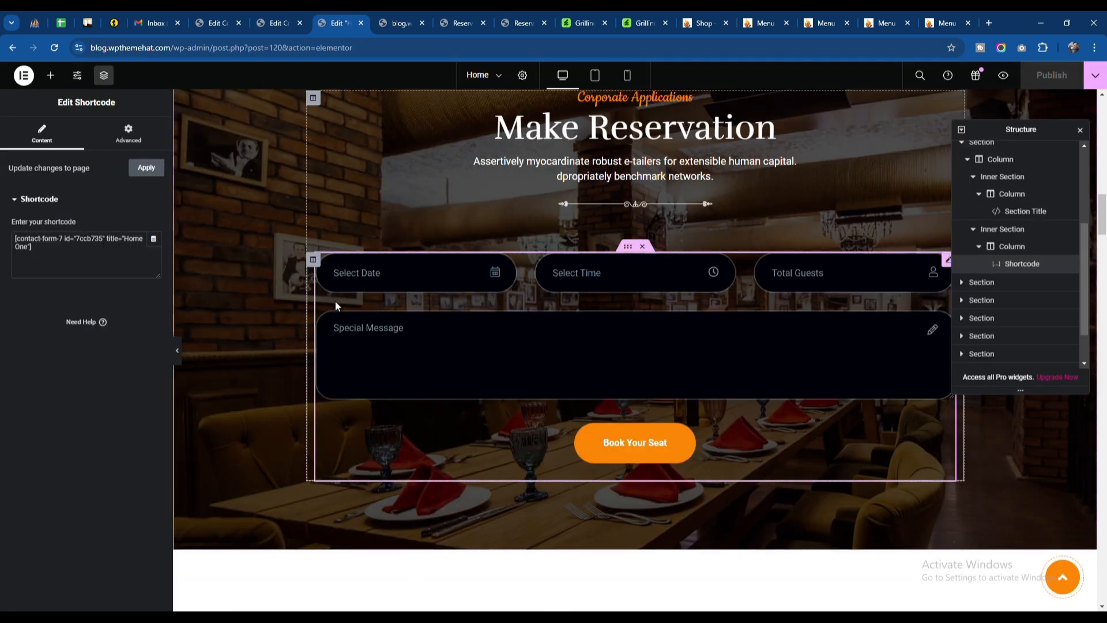
Step: In the Home One form template, duplicate the Total Guests field block onto a new line directly below the original
{"action": "left_click", "coordinate": [288, 22]}
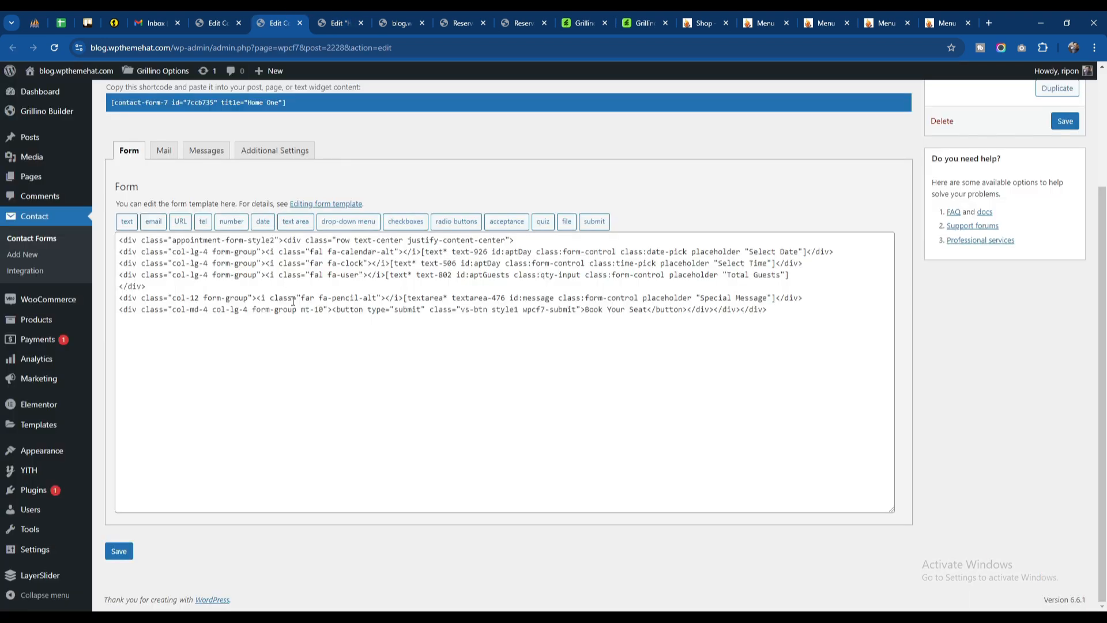
{"action": "left_click", "coordinate": [260, 277]}
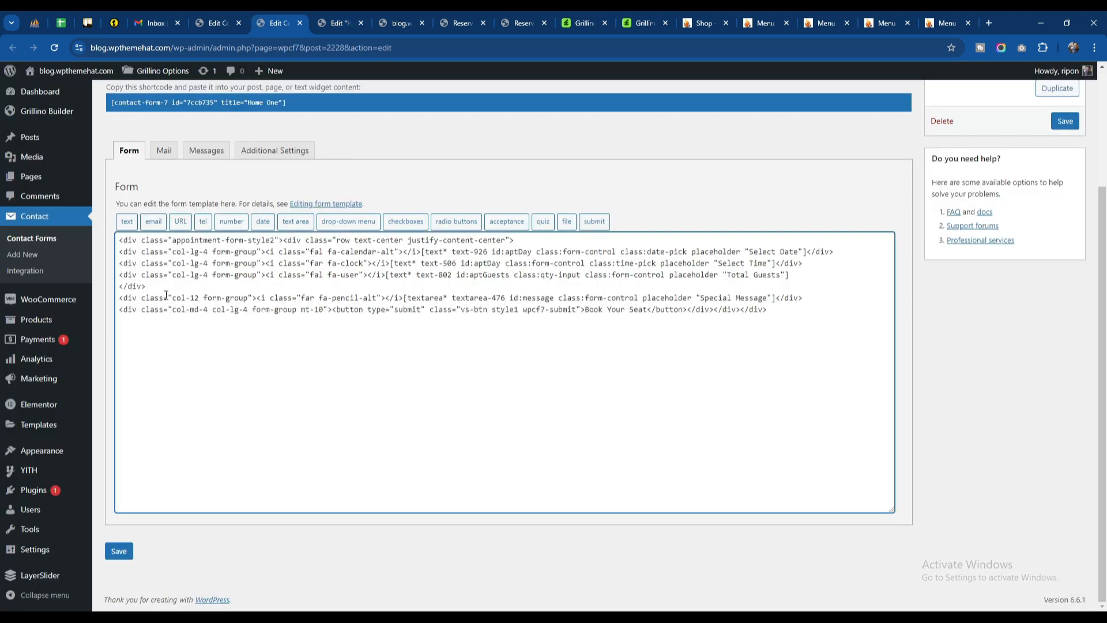
{"action": "left_click_drag", "start_coordinate": [155, 290], "coordinate": [117, 276]}
{"action": "key", "text": "ctrl+c"}
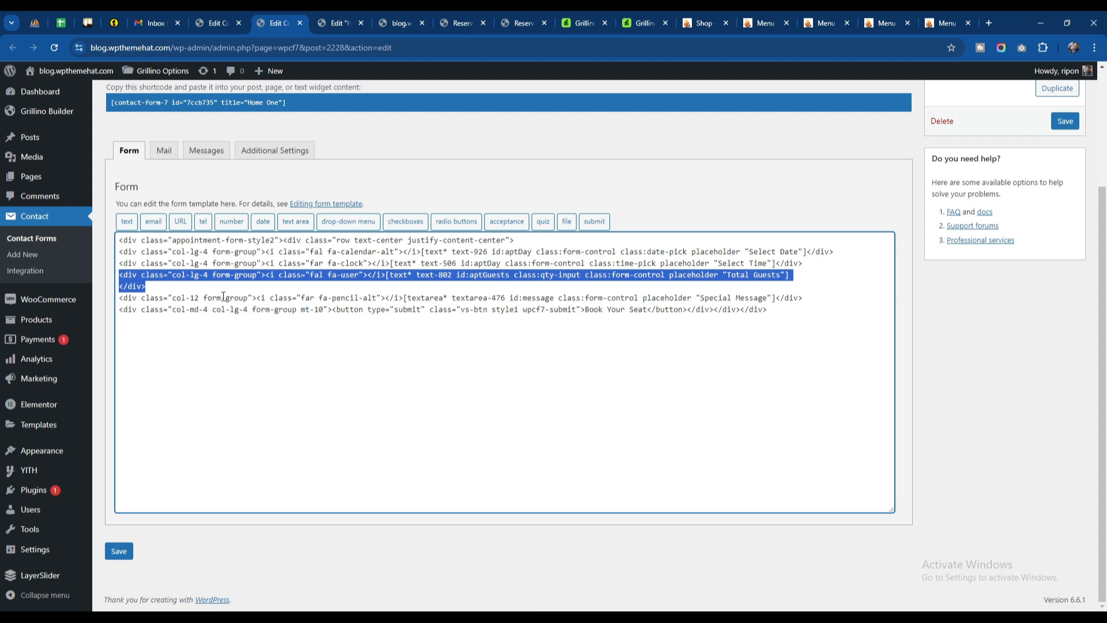
{"action": "left_click", "coordinate": [188, 289]}
{"action": "key", "text": "Return"}
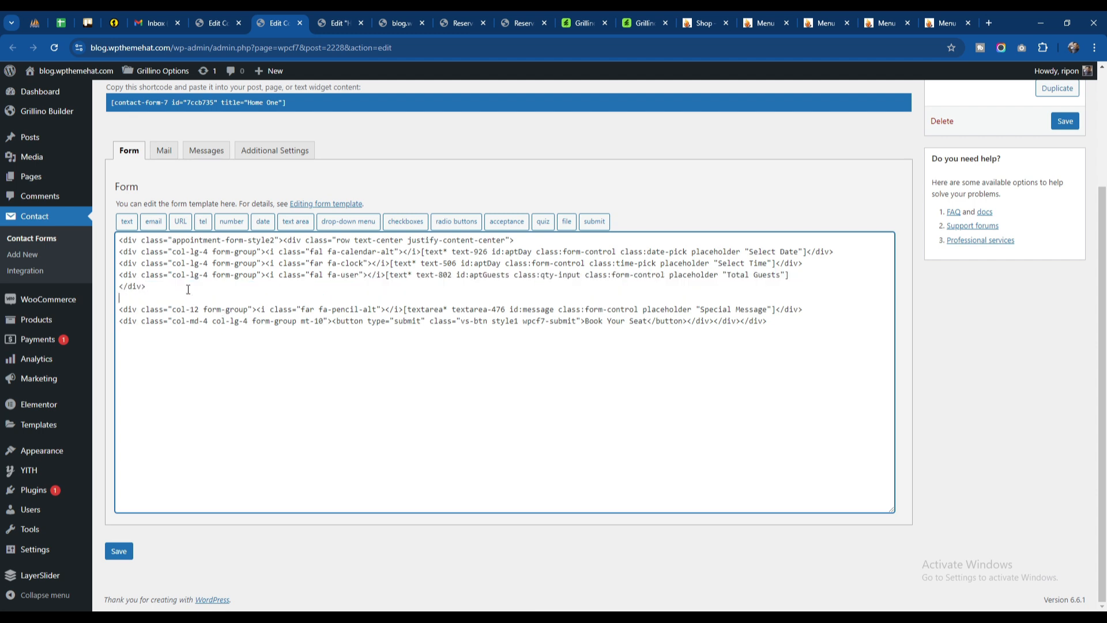
{"action": "key", "text": "ctrl+v"}
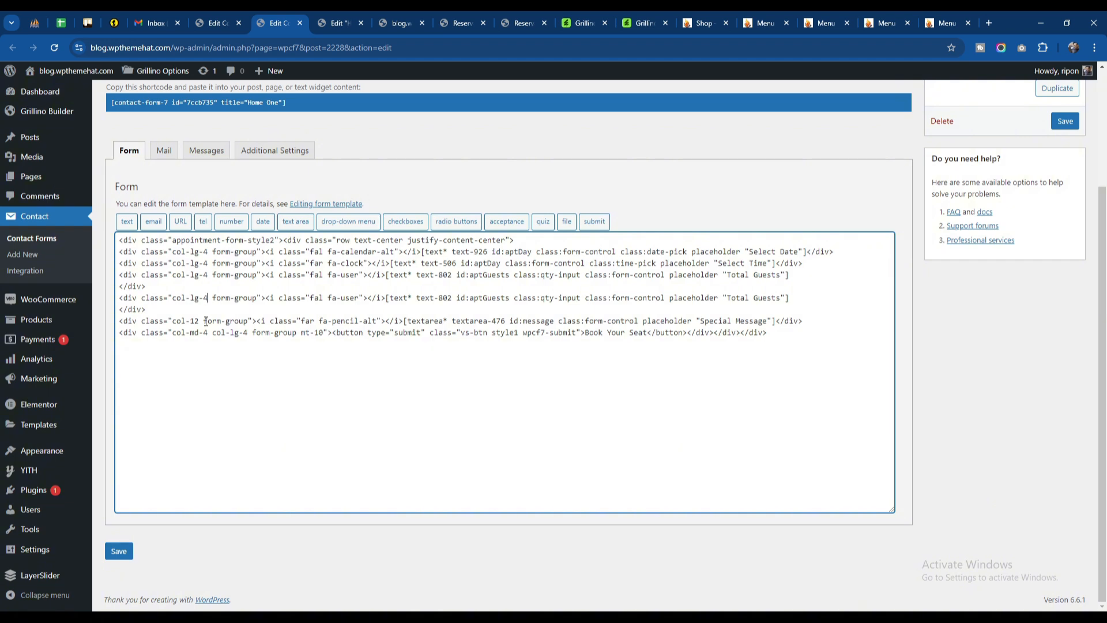
Step: Change the duplicated block's column class to col-lg-12 and its icon class to fa-envelope
{"action": "key", "text": "BackSpace"}
{"action": "type", "text": "12"}
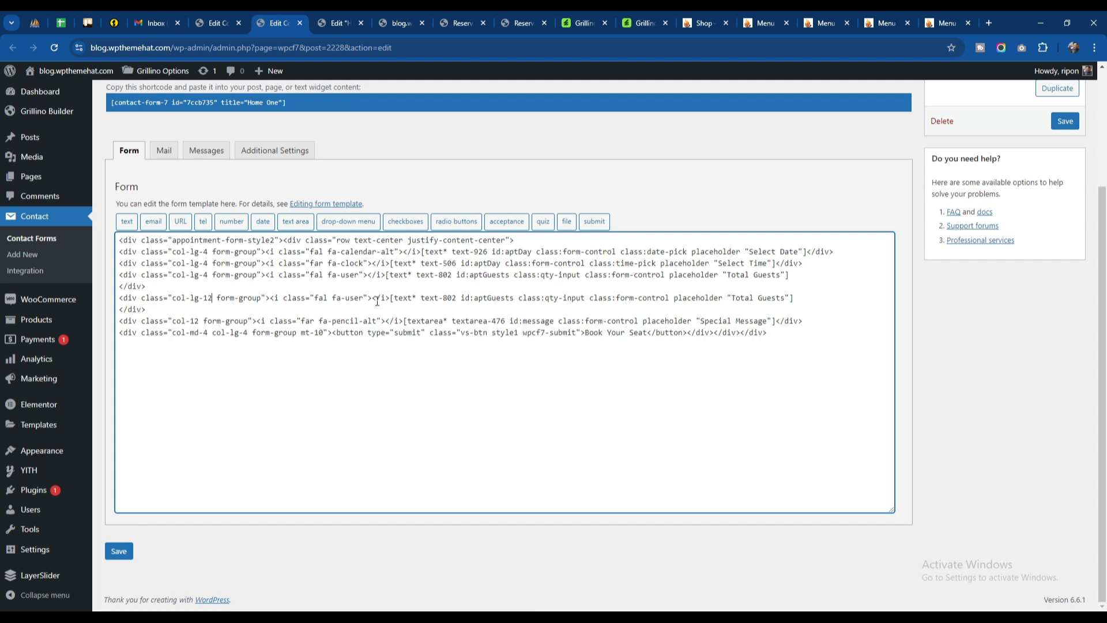
{"action": "double_click", "coordinate": [353, 299]}
{"action": "type", "text": "envelop"}
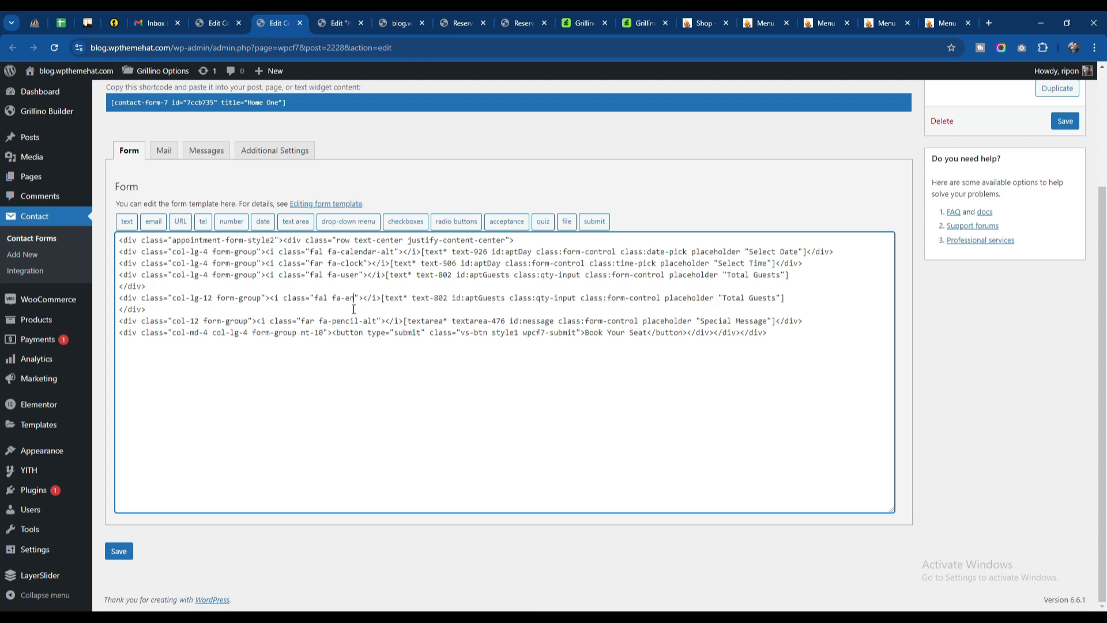
{"action": "type", "text": "e"}
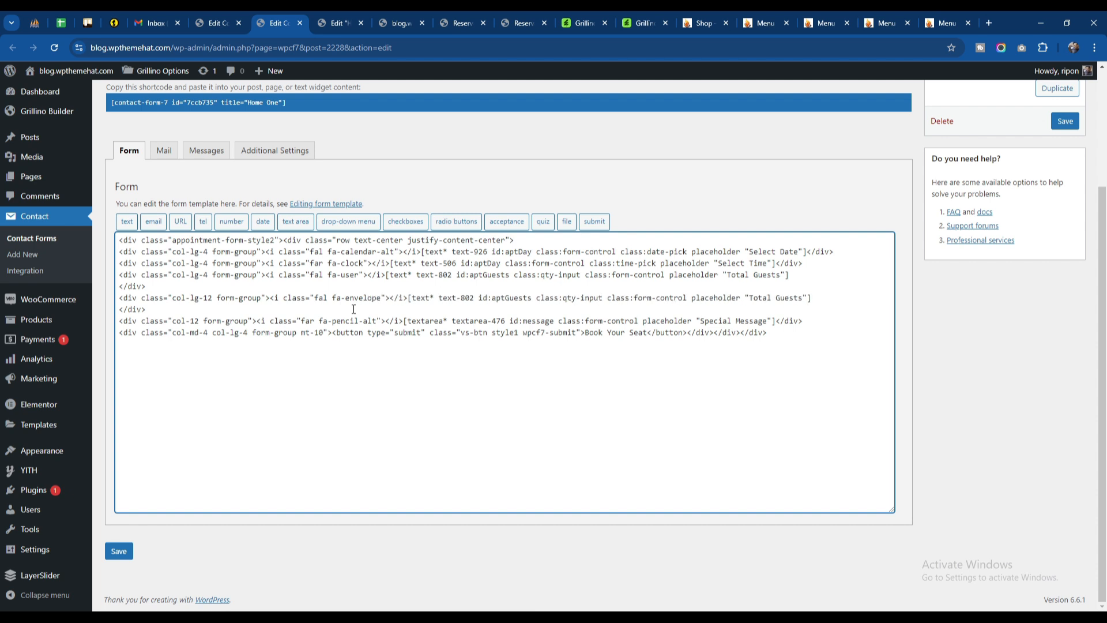
Step: Remove the Total Guests text tag from the envelope block and bring its closing div onto the same line
{"action": "left_click_drag", "start_coordinate": [408, 295], "coordinate": [816, 299]}
{"action": "key", "text": "BackSpace"}
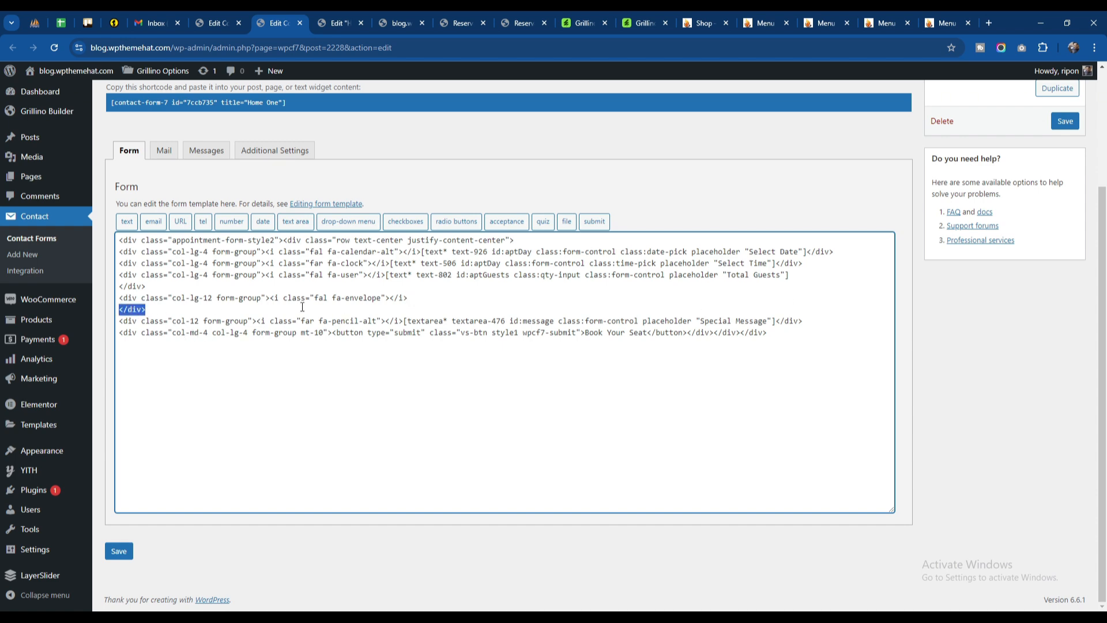
{"action": "left_click", "coordinate": [439, 297]}
{"action": "key", "text": "Delete"}
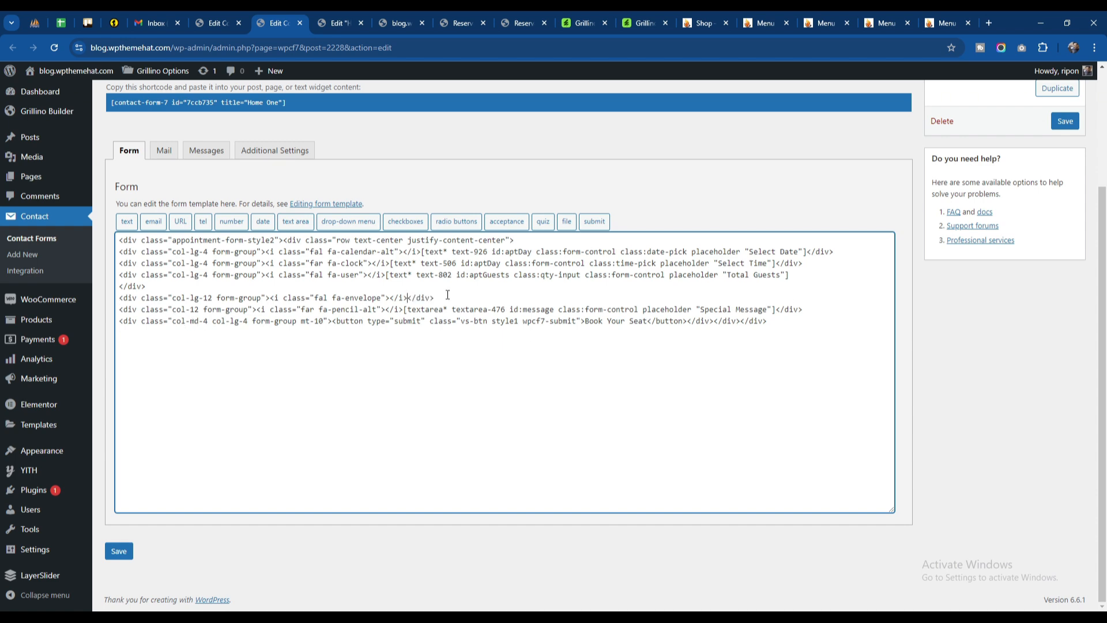
Step: Generate and copy a required email form tag with "Email Address" as placeholder text and the class form-control
{"action": "left_click", "coordinate": [153, 221]}
{"action": "left_click", "coordinate": [477, 233]}
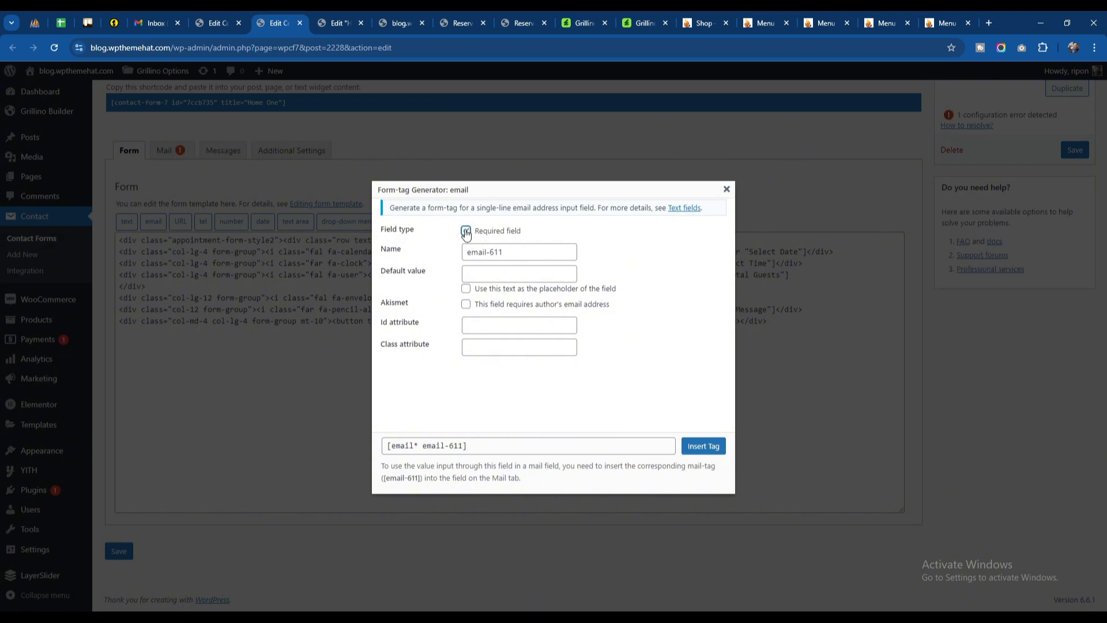
{"action": "left_click", "coordinate": [479, 275]}
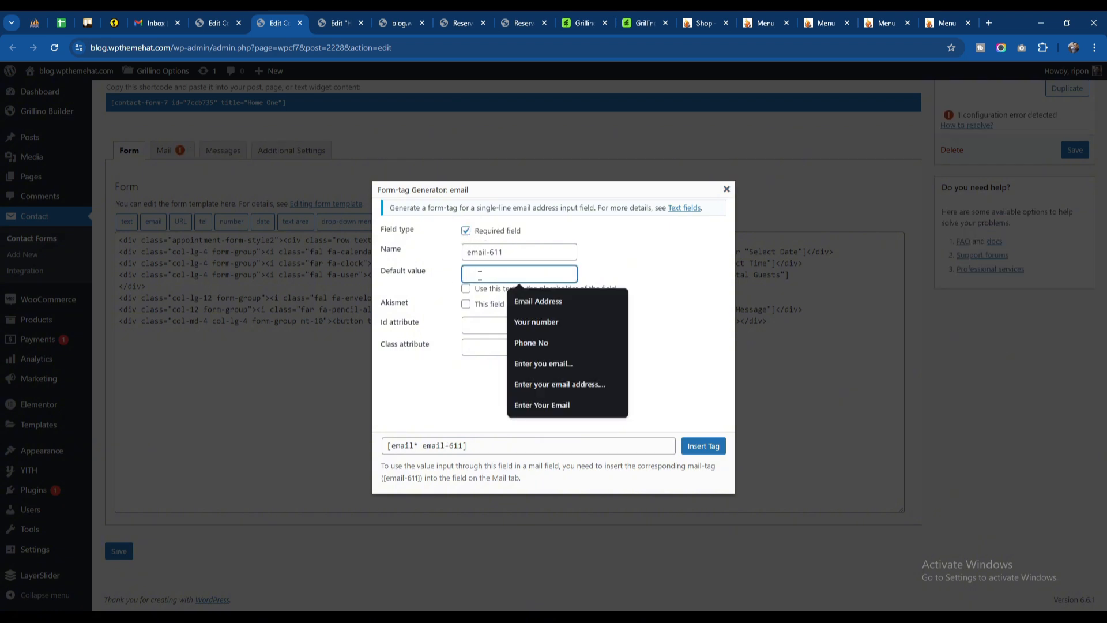
{"action": "left_click", "coordinate": [542, 298]}
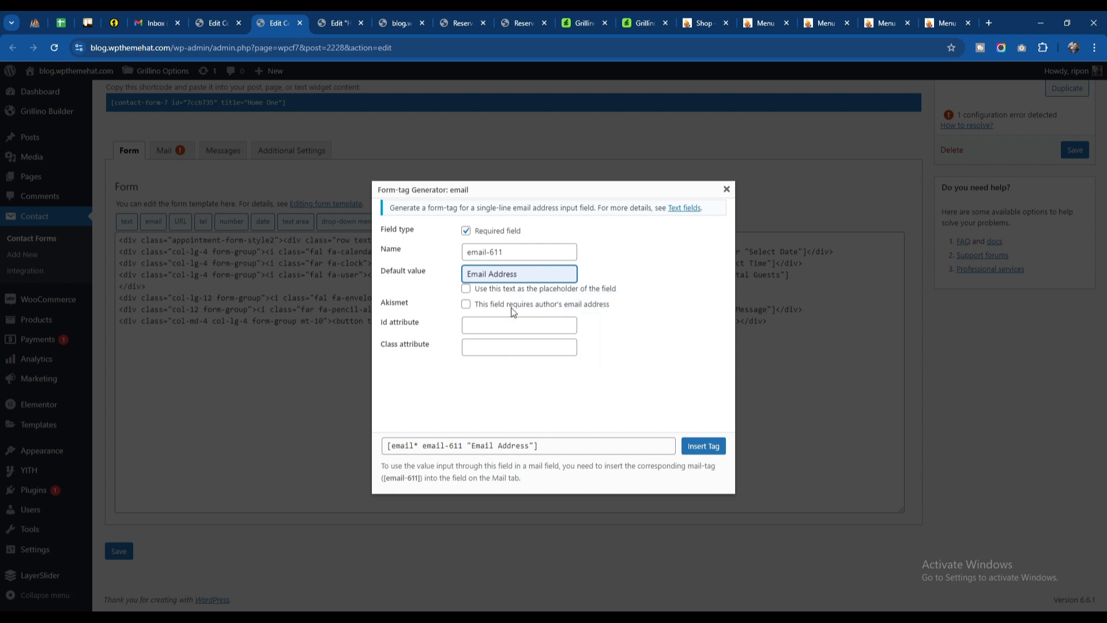
{"action": "left_click", "coordinate": [497, 345]}
{"action": "left_click", "coordinate": [553, 380]}
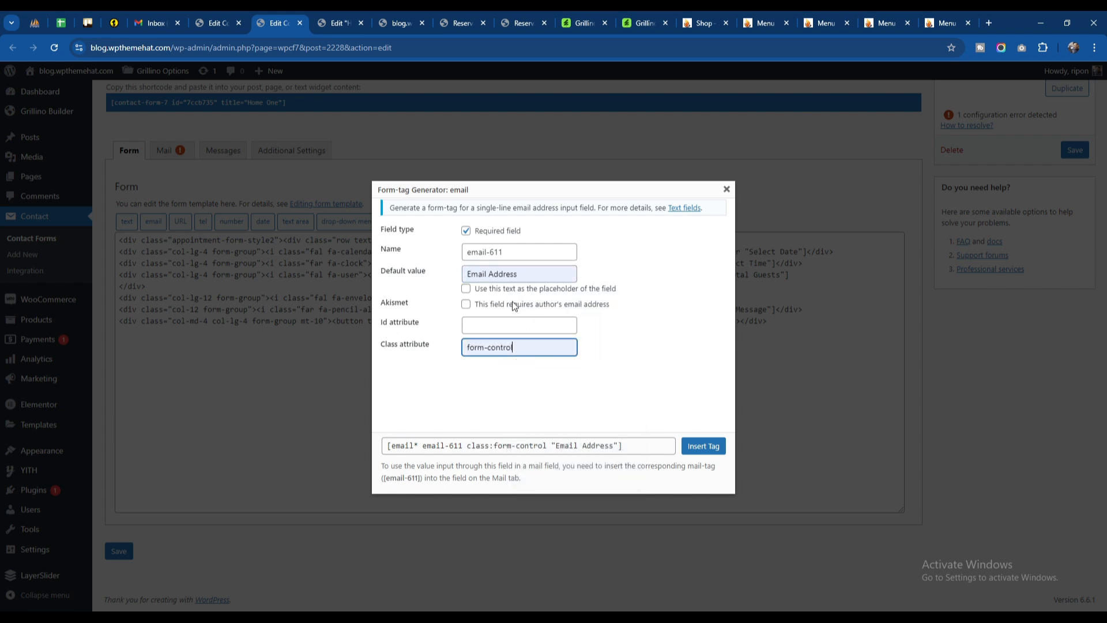
{"action": "left_click", "coordinate": [498, 290]}
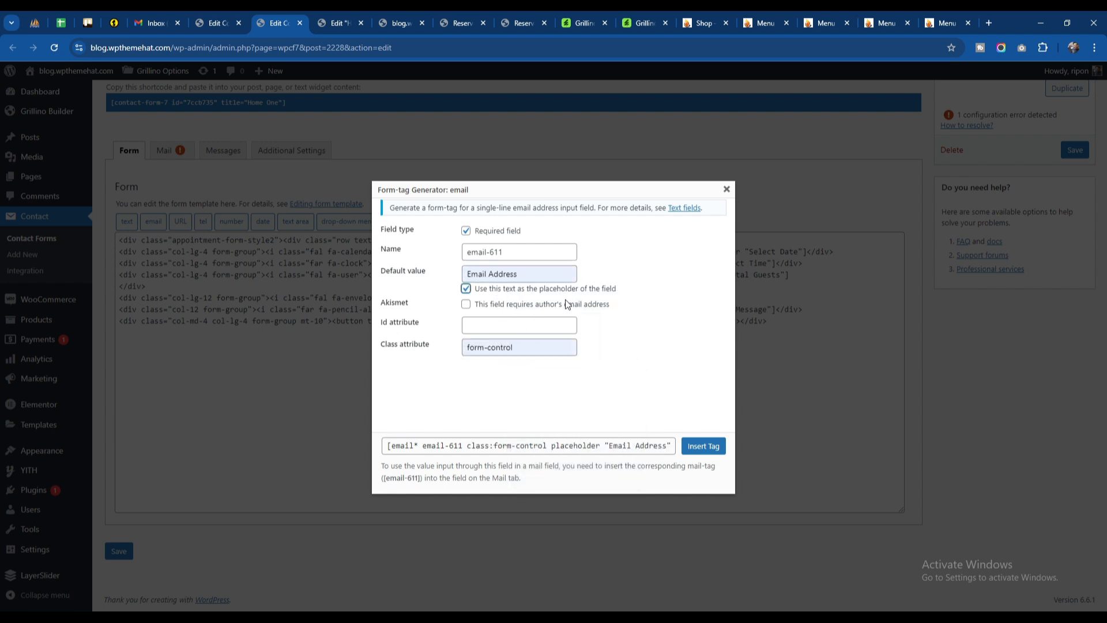
{"action": "left_click", "coordinate": [589, 445]}
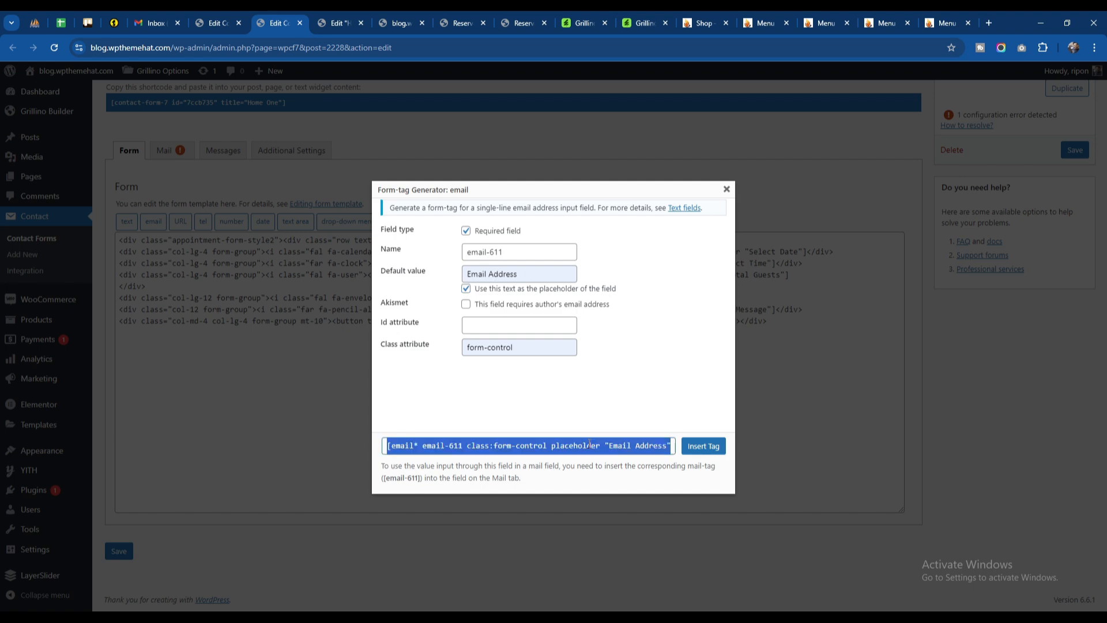
{"action": "left_click", "coordinate": [726, 190]}
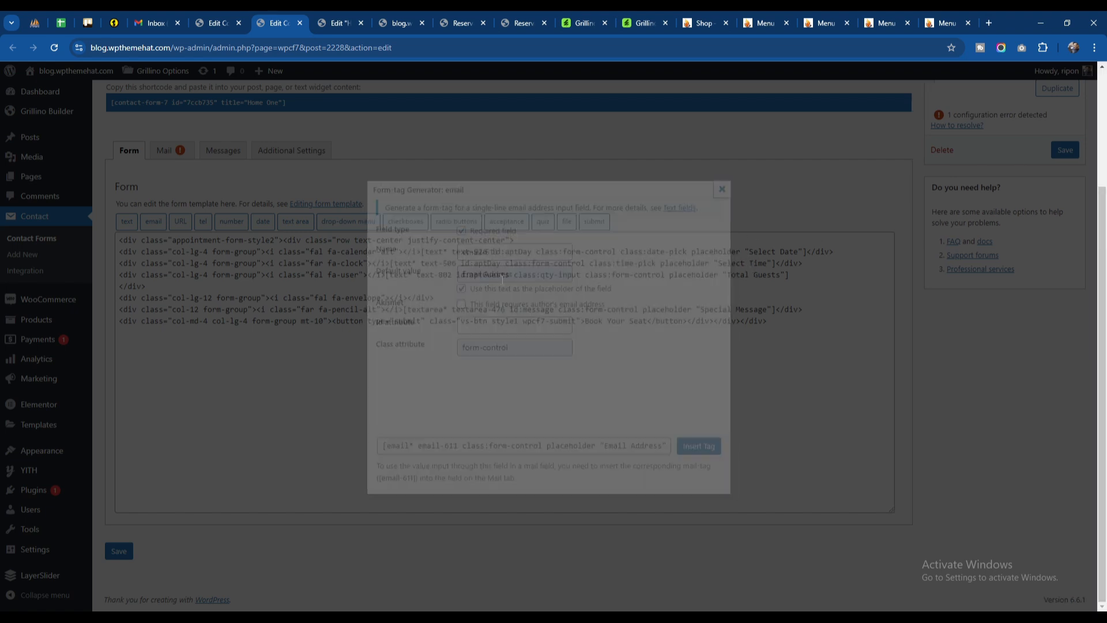
Step: Paste the email tag between the envelope icon and the closing div, and save the Home One form
{"action": "left_click", "coordinate": [407, 299]}
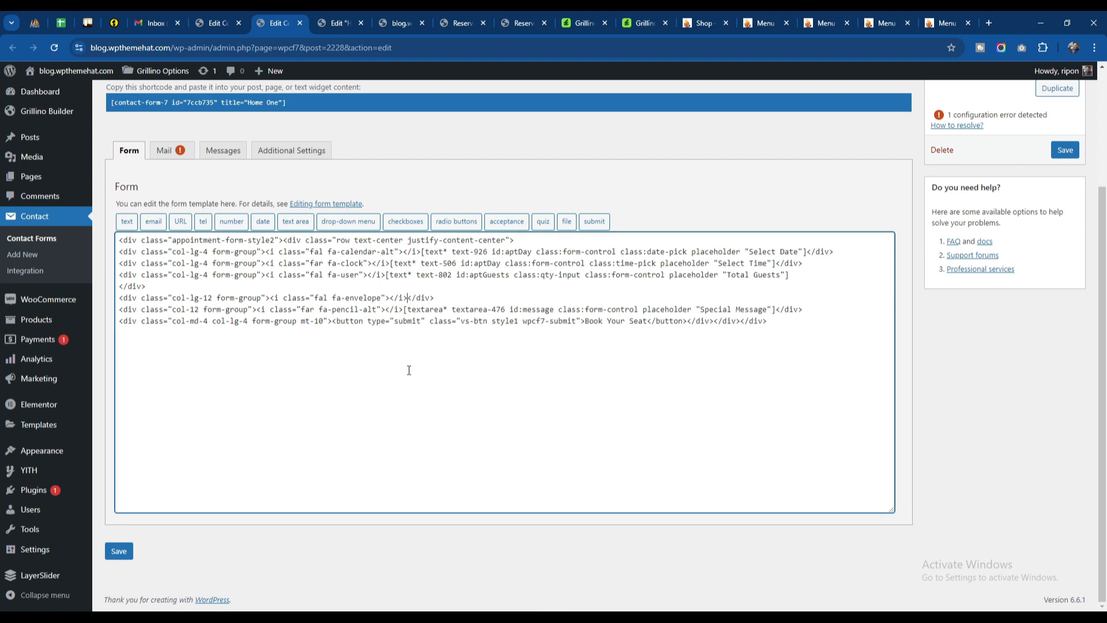
{"action": "type", "text": "[email* email-611 class:form-control placeholder \"Email Address\"]"}
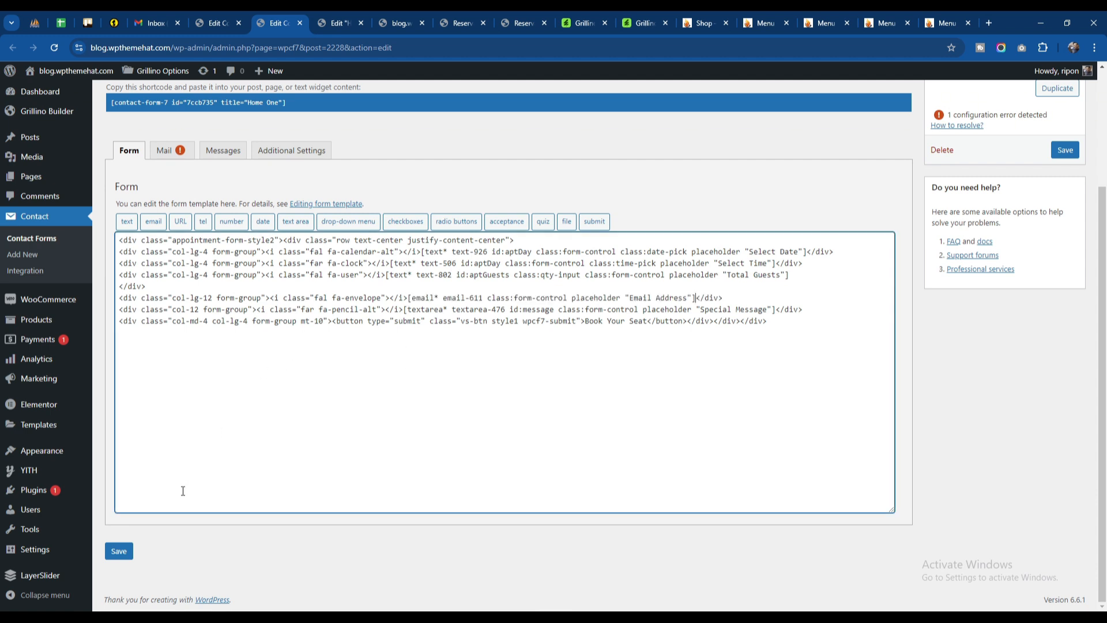
{"action": "left_click", "coordinate": [118, 550]}
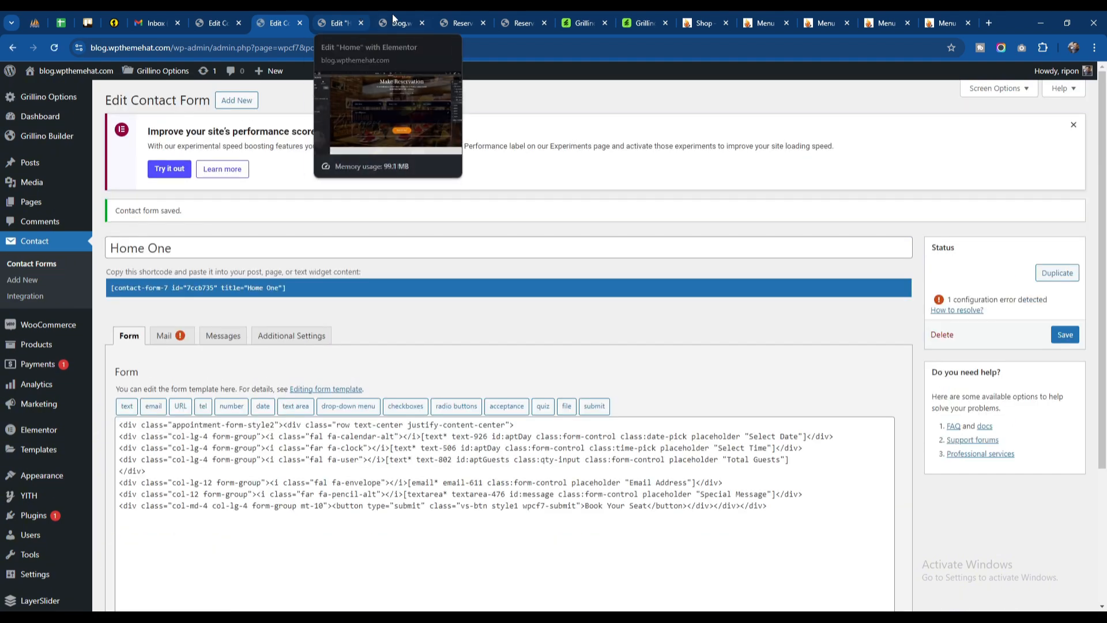
Step: Reload the live home page and check the Email Address field in its reservation form
{"action": "left_click", "coordinate": [399, 23]}
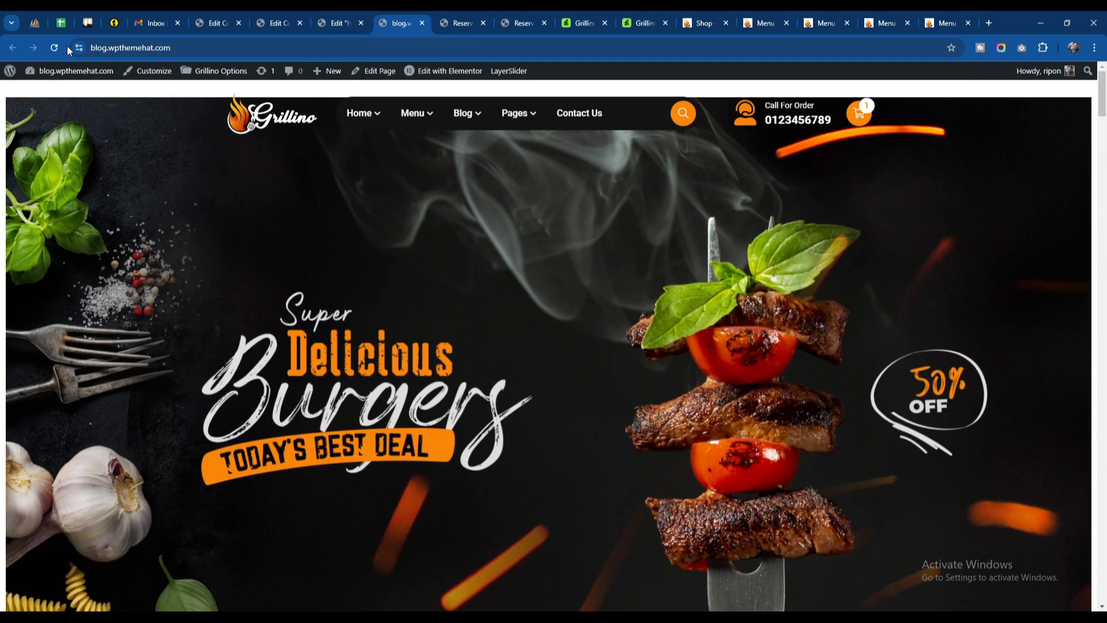
{"action": "left_click", "coordinate": [55, 48]}
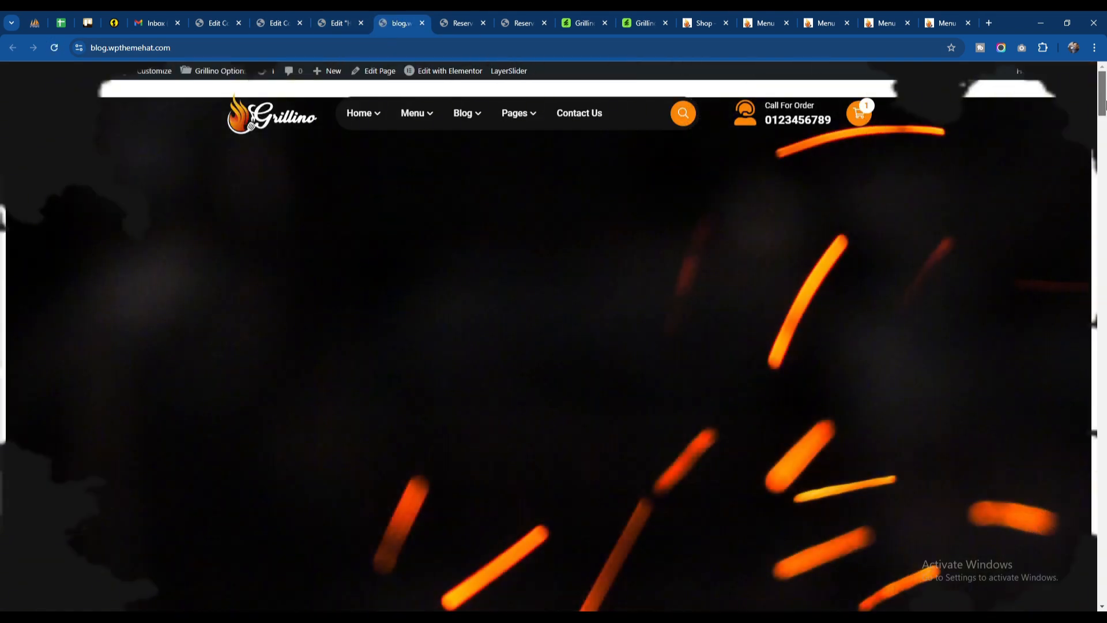
{"action": "left_click_drag", "start_coordinate": [1105, 106], "coordinate": [1106, 211]}
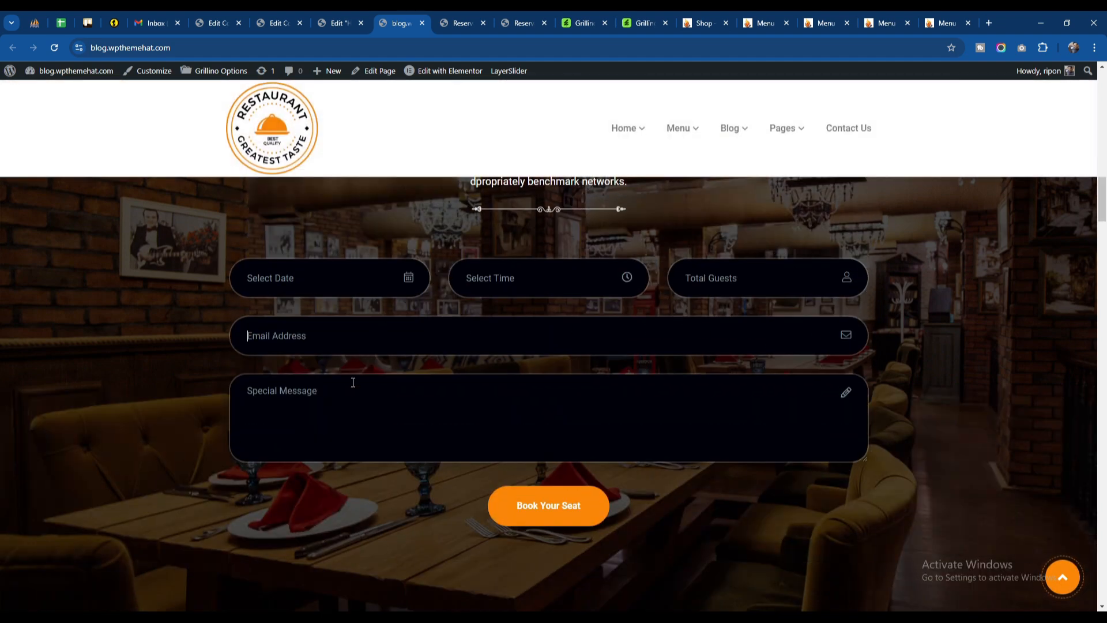
{"action": "scroll", "coordinate": [496, 402], "scroll_direction": "up", "scroll_amount": 3}
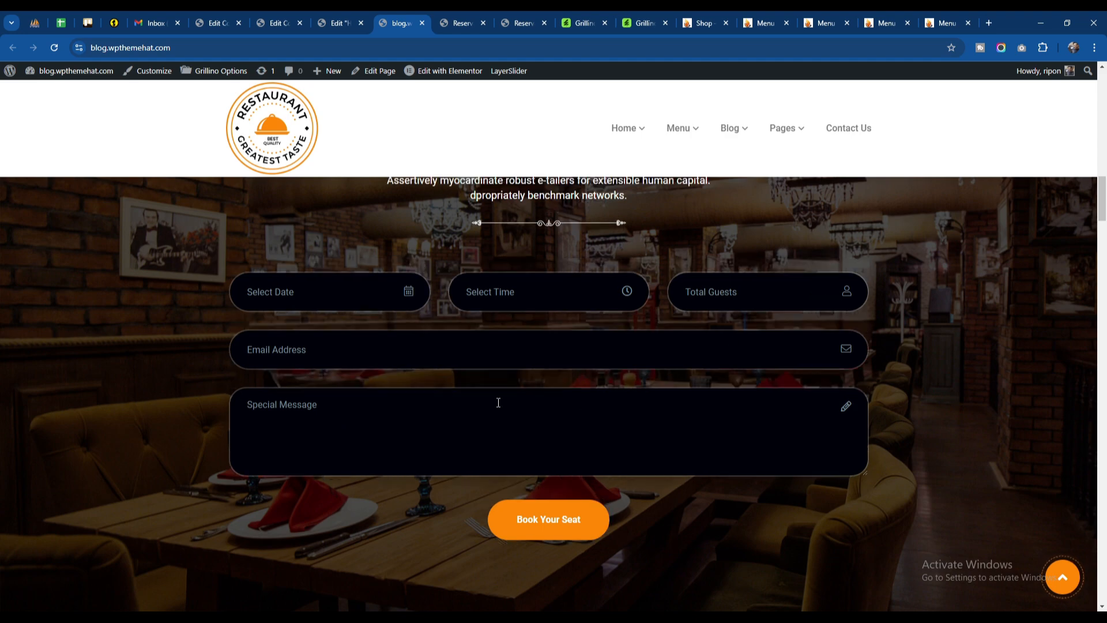
{"action": "scroll", "coordinate": [497, 408], "scroll_direction": "down", "scroll_amount": 7}
{"action": "scroll", "coordinate": [559, 369], "scroll_direction": "up", "scroll_amount": 4}
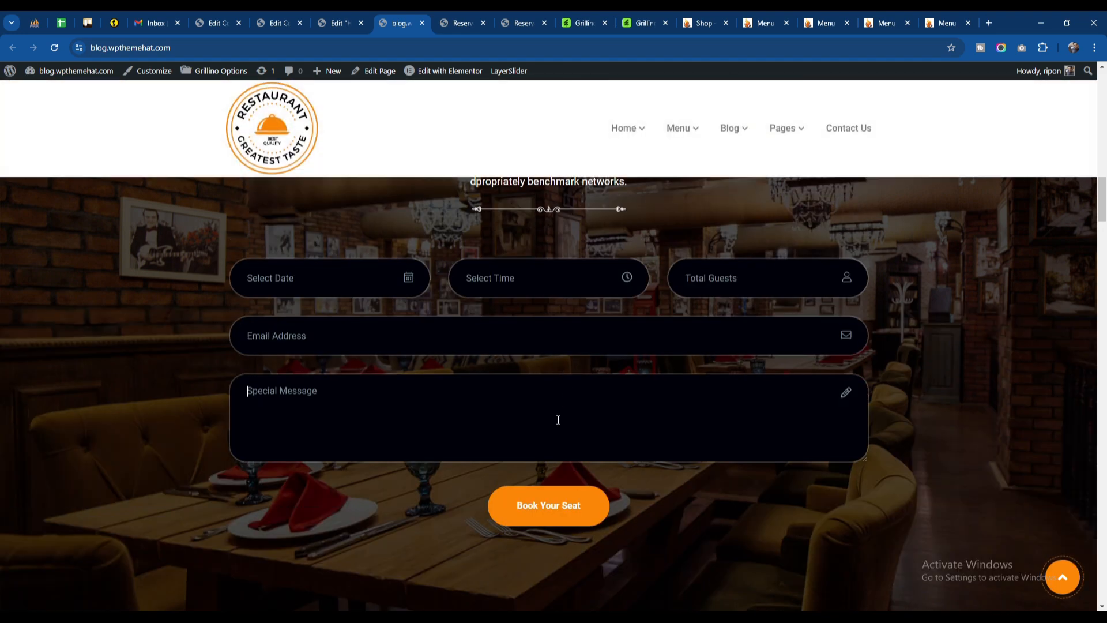
{"action": "scroll", "coordinate": [557, 404], "scroll_direction": "down", "scroll_amount": 3}
Step: Return to the Elementor editor and review the About Us widget's content, its Quiet Environment list item and its style settings
{"action": "key", "text": "ctrl+shift+Tab"}
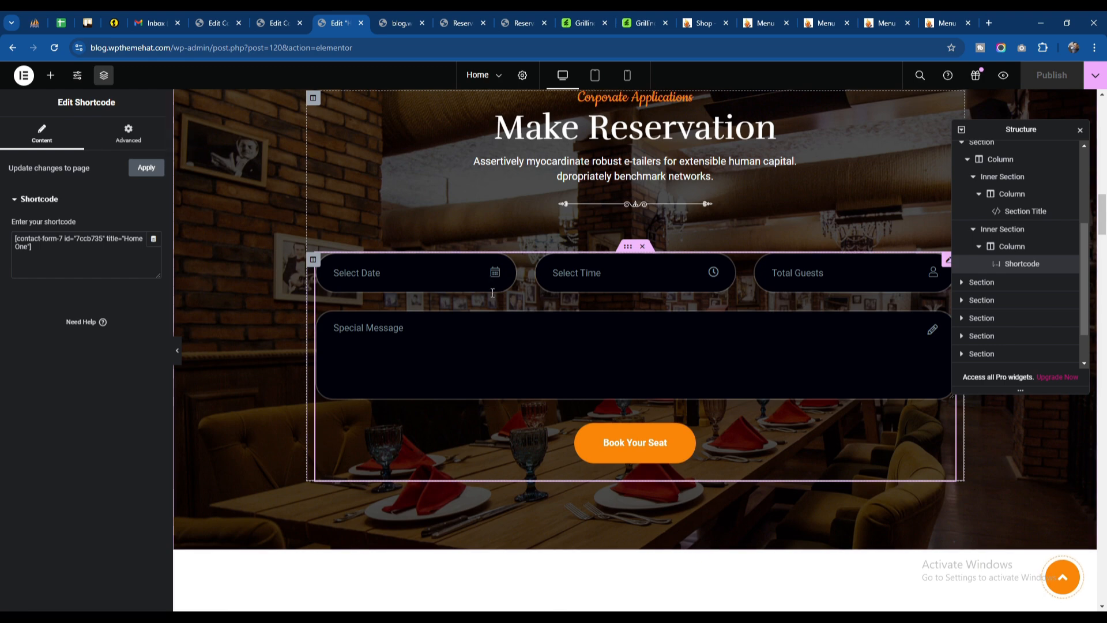
{"action": "scroll", "coordinate": [539, 296], "scroll_direction": "down", "scroll_amount": 6}
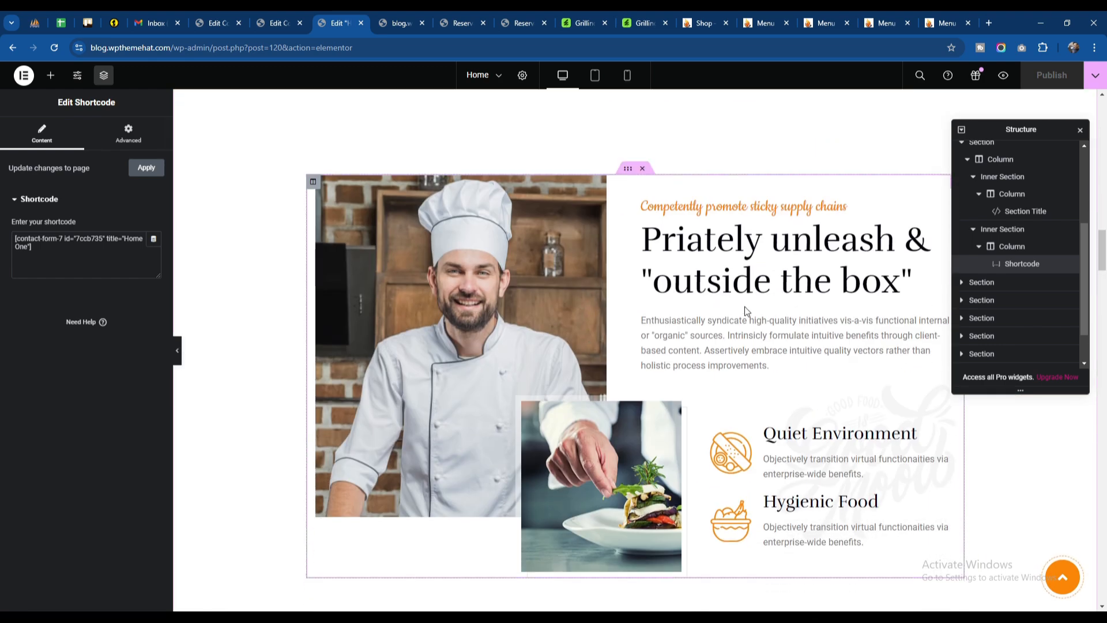
{"action": "left_click", "coordinate": [653, 311]}
{"action": "scroll", "coordinate": [120, 299], "scroll_direction": "down", "scroll_amount": 5}
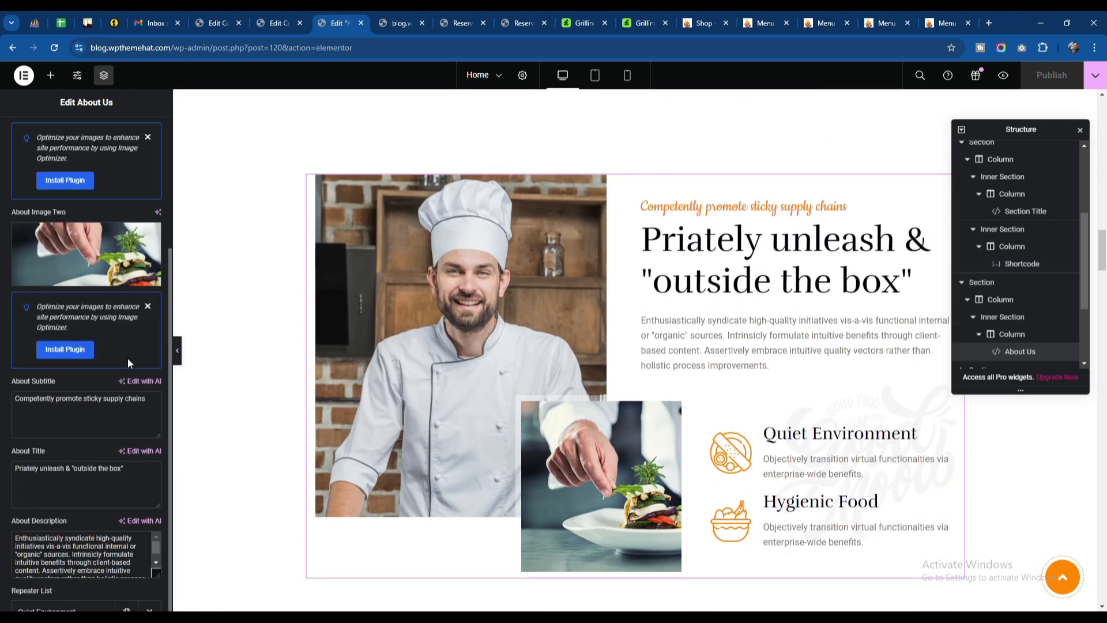
{"action": "scroll", "coordinate": [85, 366], "scroll_direction": "down", "scroll_amount": 3}
{"action": "left_click", "coordinate": [74, 366]}
{"action": "scroll", "coordinate": [74, 369], "scroll_direction": "down", "scroll_amount": 3}
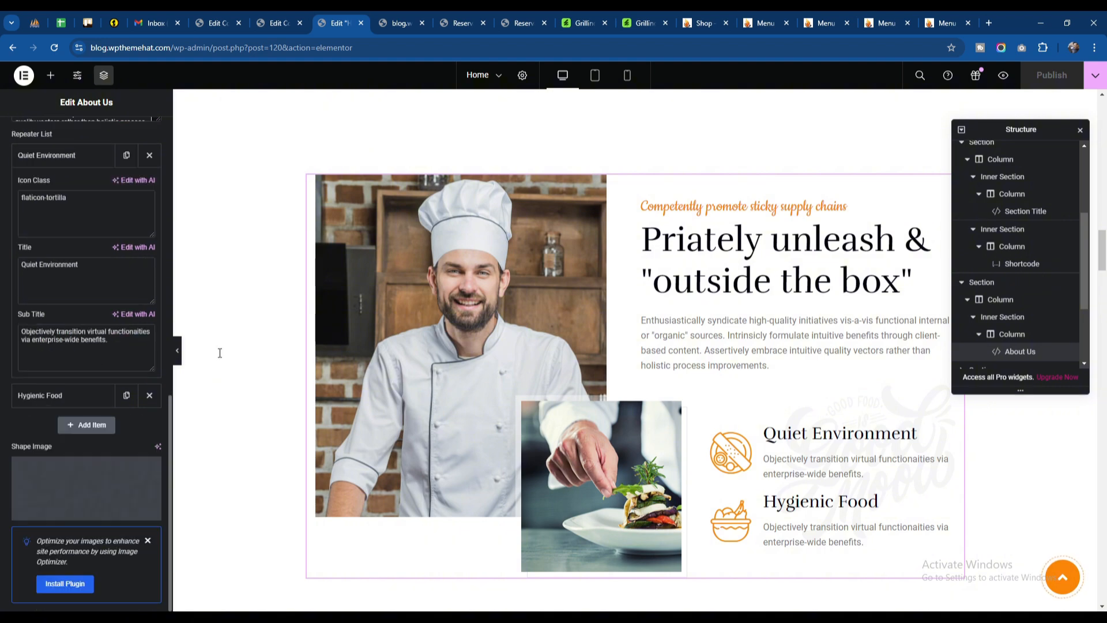
{"action": "scroll", "coordinate": [736, 350], "scroll_direction": "down", "scroll_amount": 5}
{"action": "scroll", "coordinate": [81, 230], "scroll_direction": "up", "scroll_amount": 10}
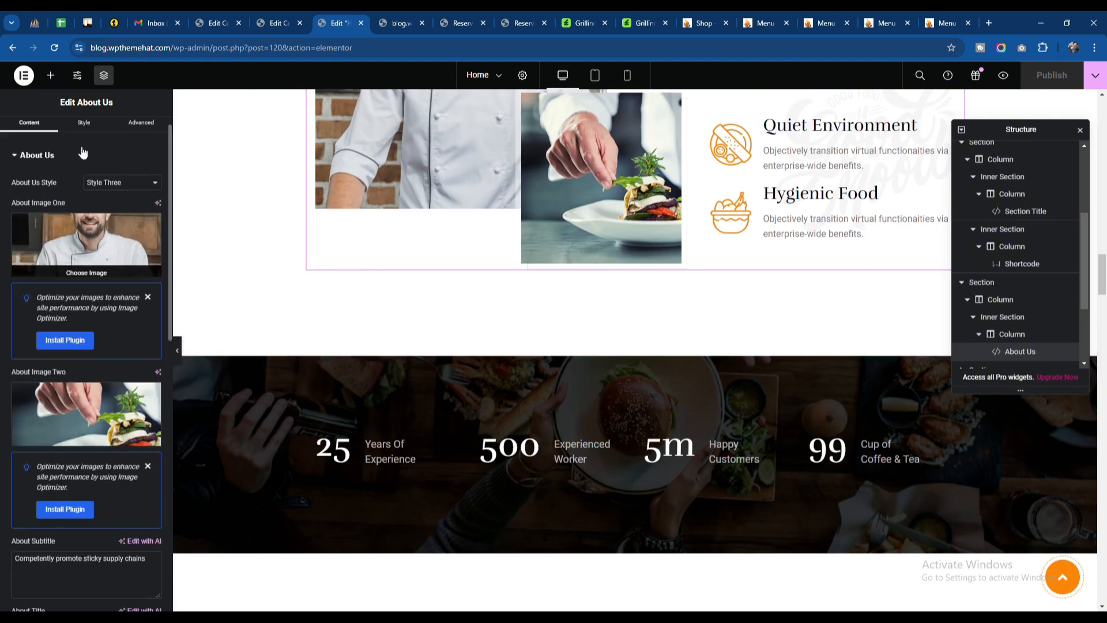
{"action": "left_click", "coordinate": [84, 134]}
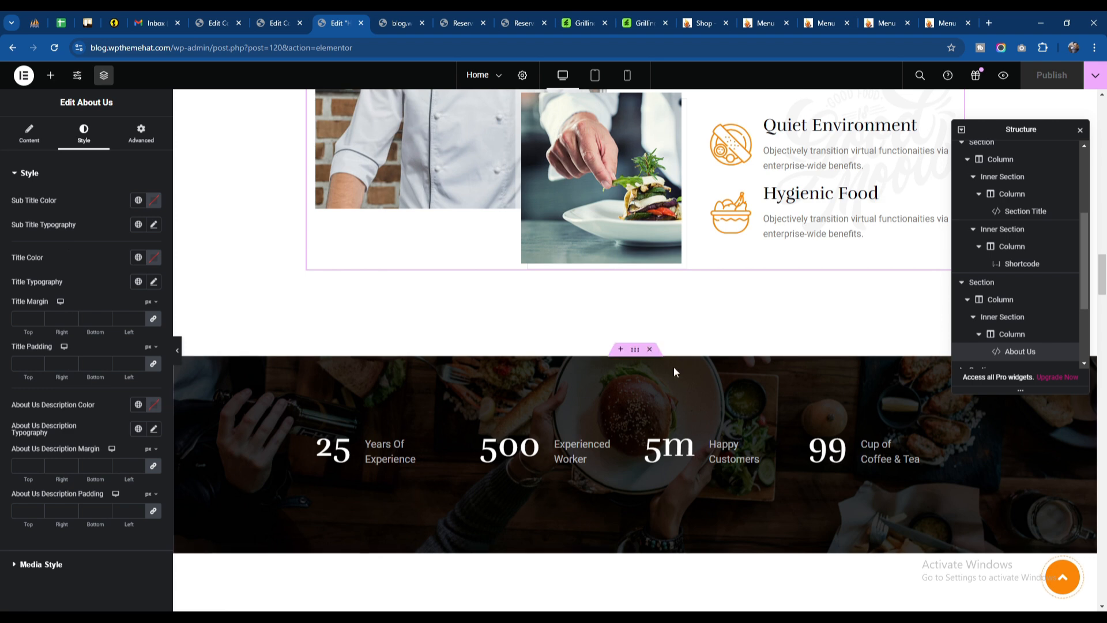
Step: Inspect the content settings and available styles of the Years Of Experience counter widget
{"action": "left_click", "coordinate": [383, 448]}
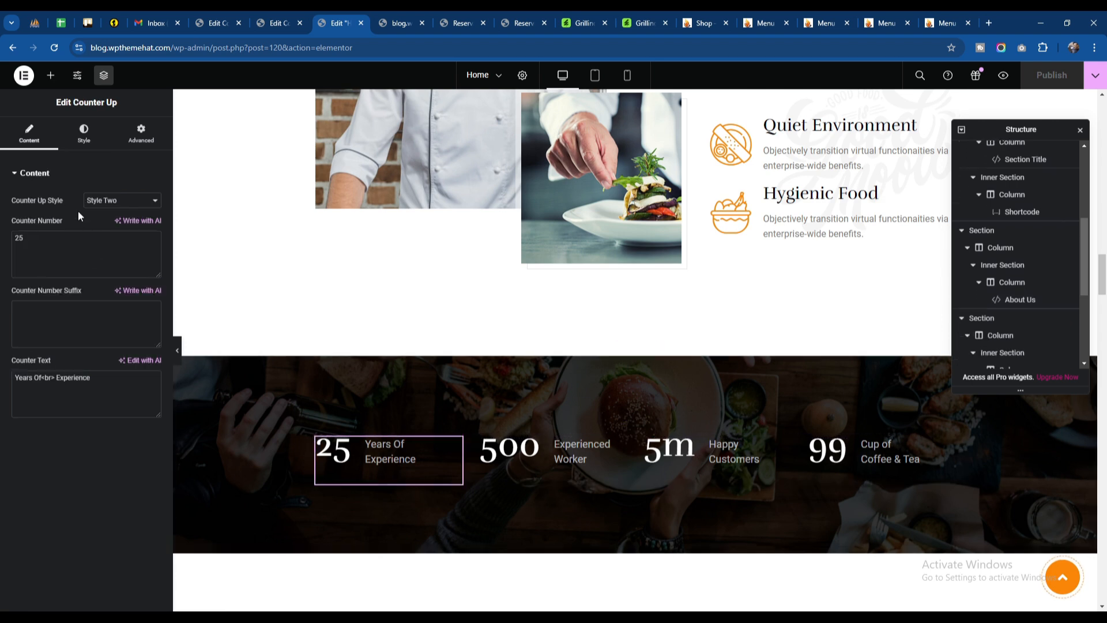
{"action": "left_click", "coordinate": [111, 202]}
{"action": "left_click", "coordinate": [111, 206]}
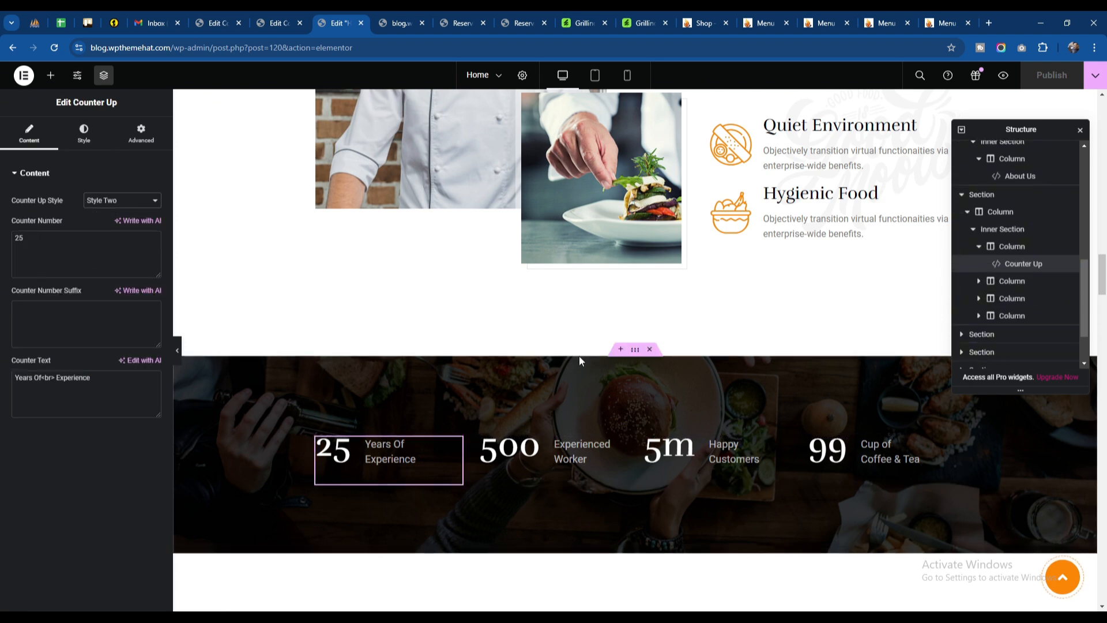
Step: Open the Product Tab widget of the food menu section and review its style, product count and category settings
{"action": "scroll", "coordinate": [579, 356], "scroll_direction": "down", "scroll_amount": 15}
{"action": "left_click", "coordinate": [531, 316]}
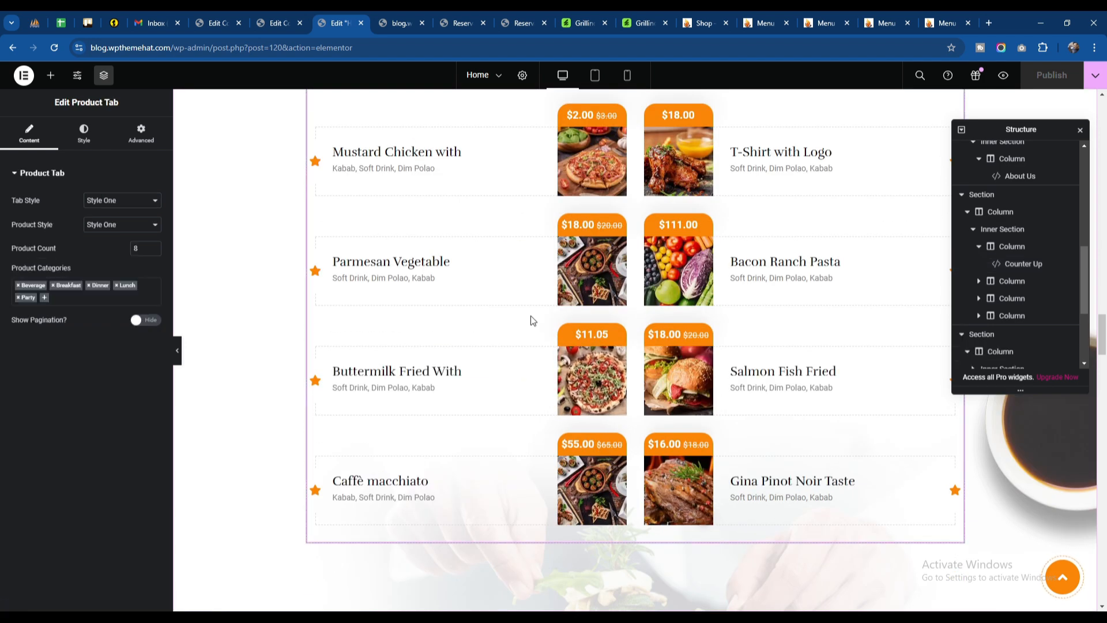
{"action": "scroll", "coordinate": [535, 323], "scroll_direction": "up", "scroll_amount": 3}
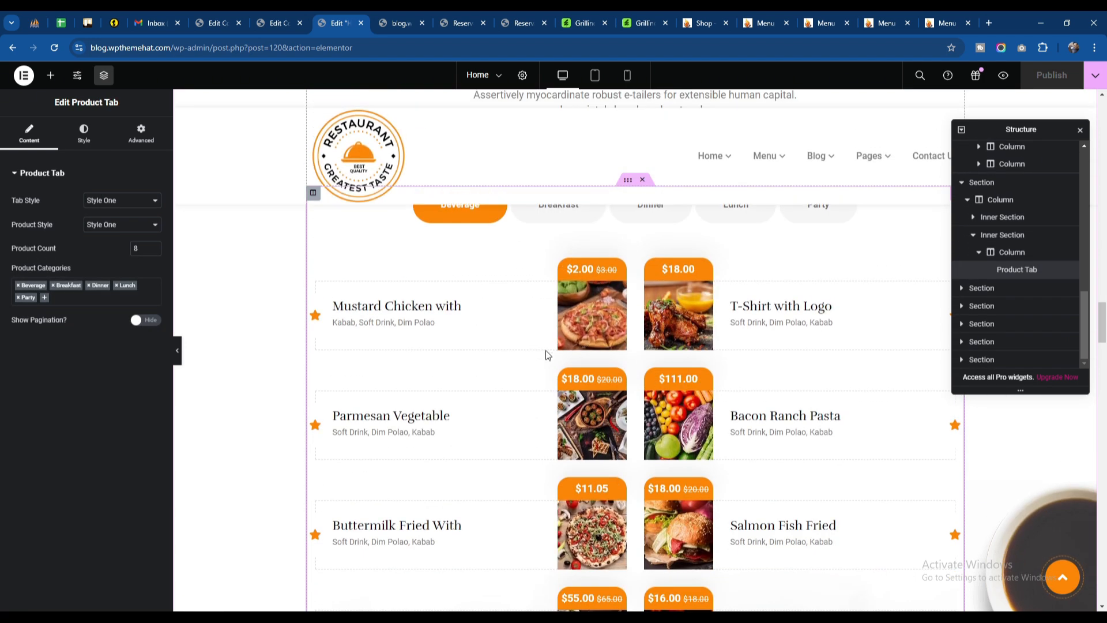
Step: Open the full products list in the WordPress admin and look through the products
{"action": "scroll", "coordinate": [545, 351], "scroll_direction": "up", "scroll_amount": 3}
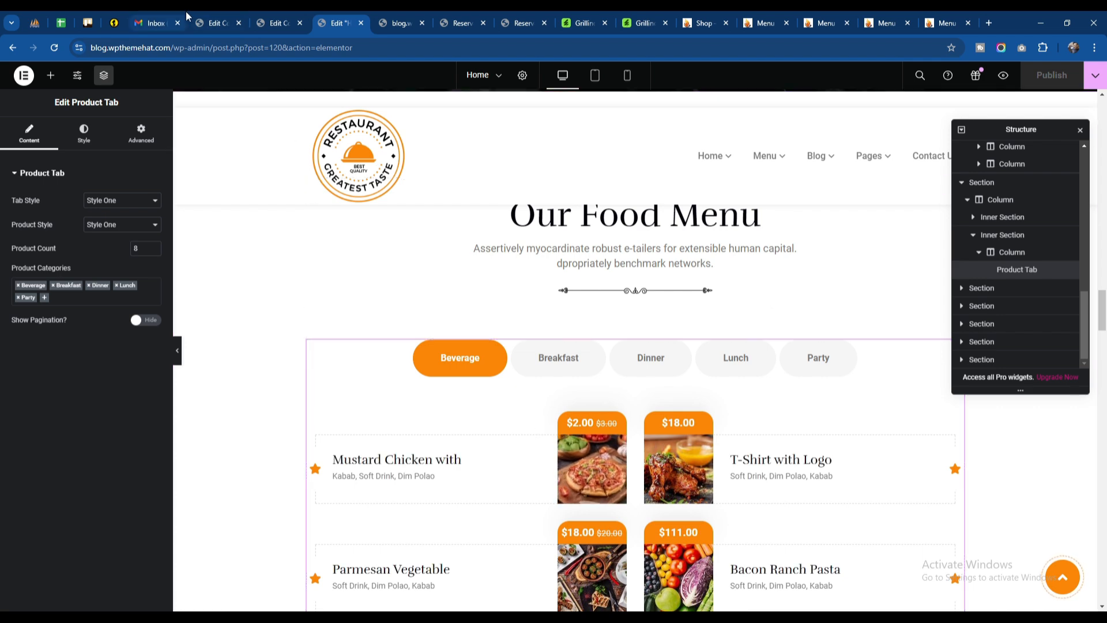
{"action": "left_click", "coordinate": [216, 24]}
{"action": "mouse_move", "coordinate": [75, 296]}
{"action": "scroll", "coordinate": [75, 296], "scroll_direction": "up", "scroll_amount": 3}
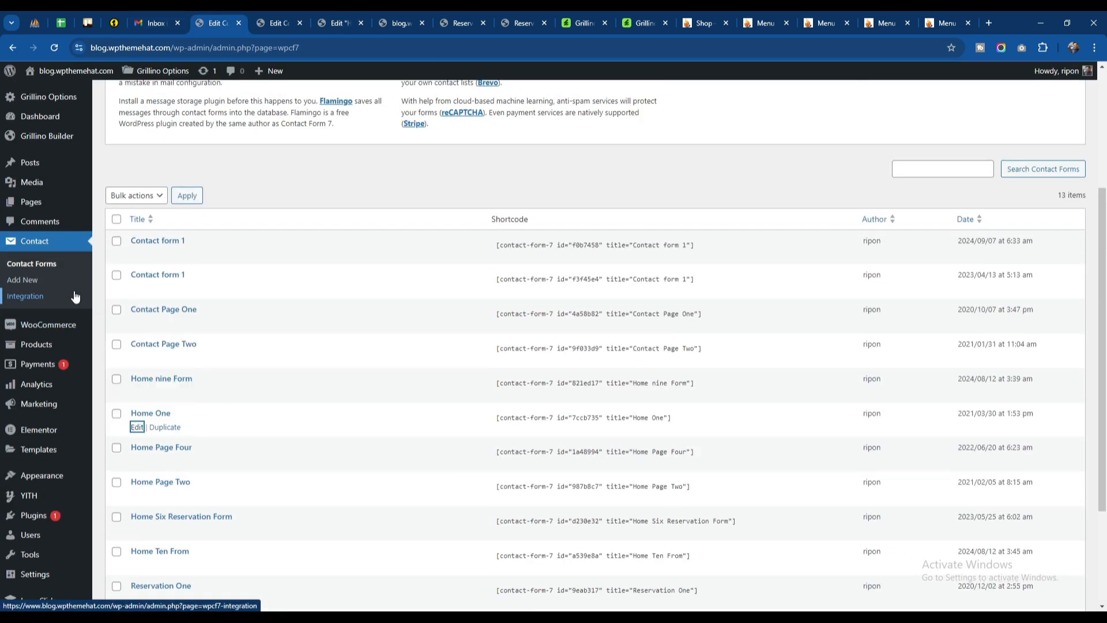
{"action": "mouse_move", "coordinate": [60, 325]}
{"action": "mouse_move", "coordinate": [49, 353]}
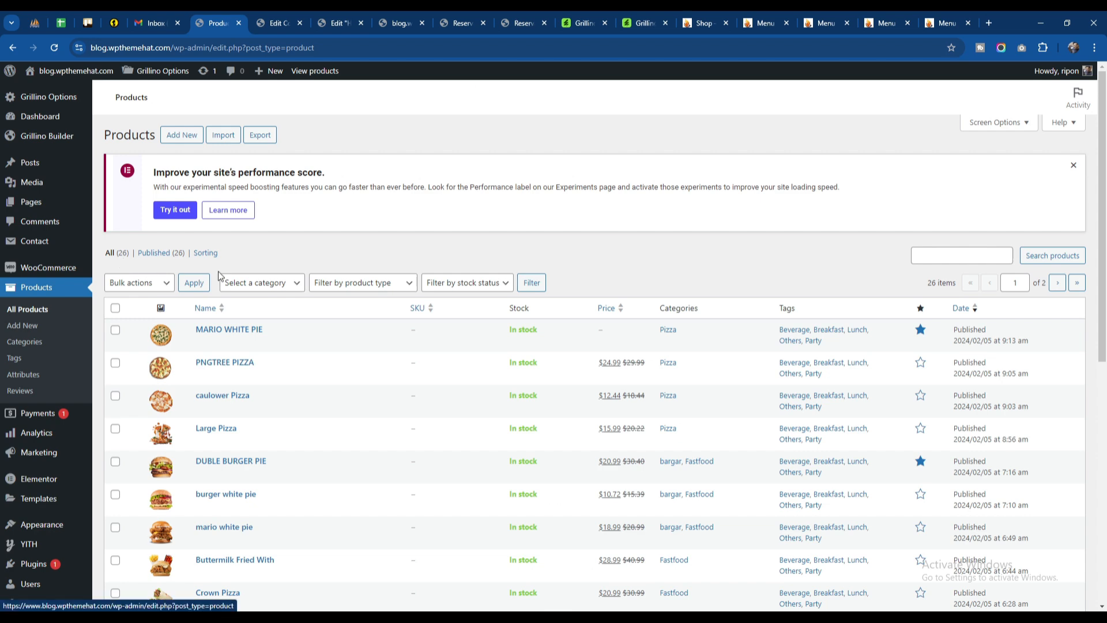
{"action": "scroll", "coordinate": [271, 272], "scroll_direction": "down", "scroll_amount": 5}
{"action": "scroll", "coordinate": [279, 336], "scroll_direction": "down", "scroll_amount": 3}
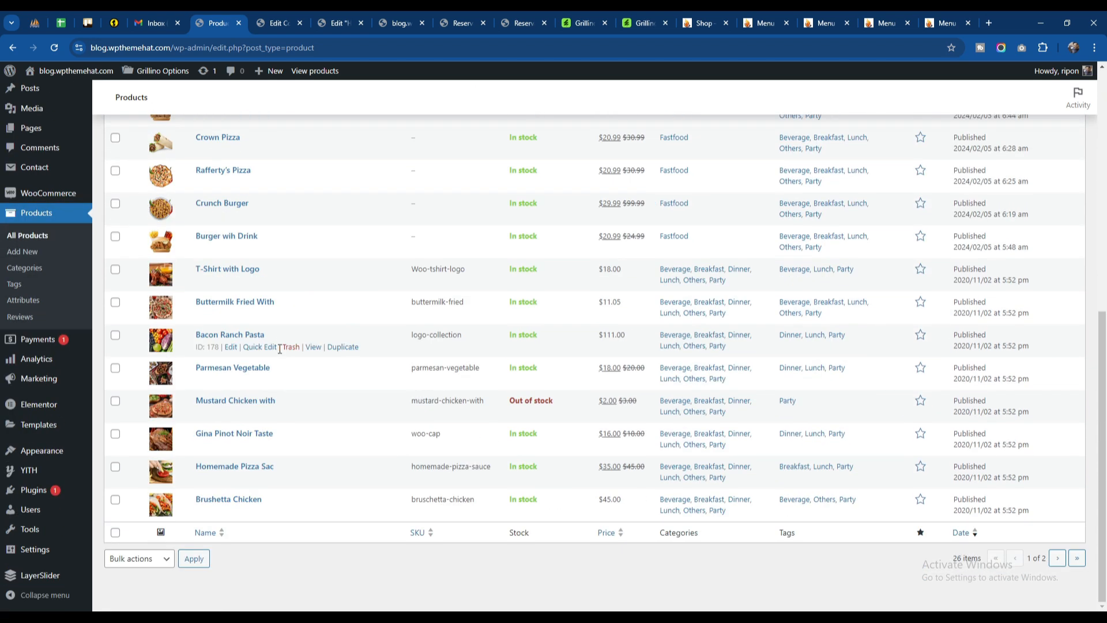
{"action": "scroll", "coordinate": [271, 433], "scroll_direction": "up", "scroll_amount": 8}
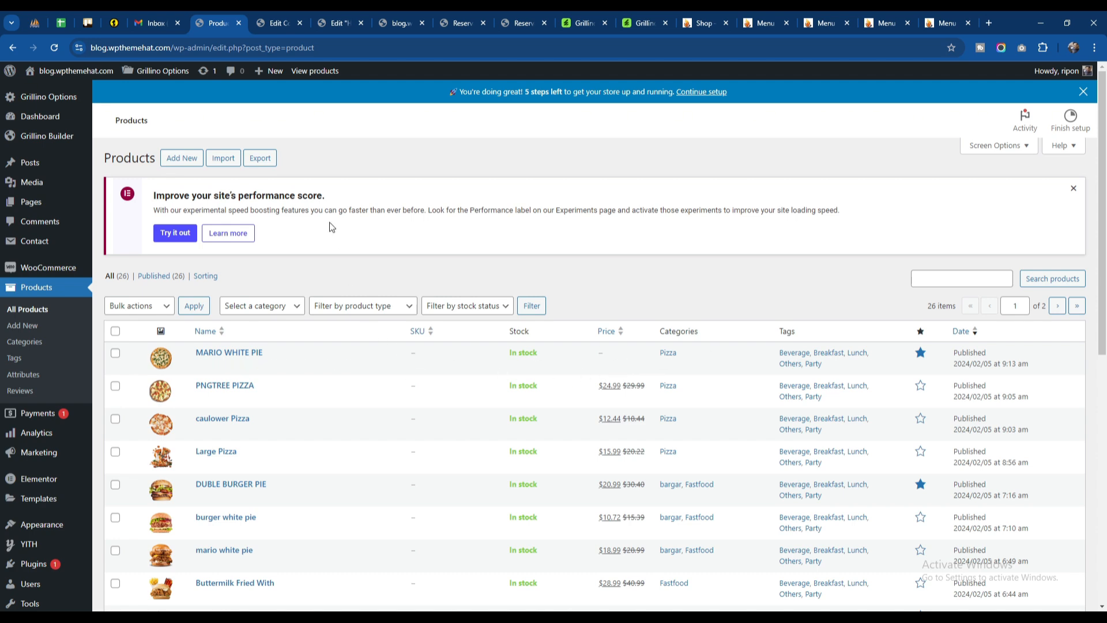
Step: Compare the Product Tab widget's food menu categories in the Elementor editor with the categories assigned in the products list
{"action": "left_click", "coordinate": [286, 17]}
{"action": "left_click", "coordinate": [327, 13]}
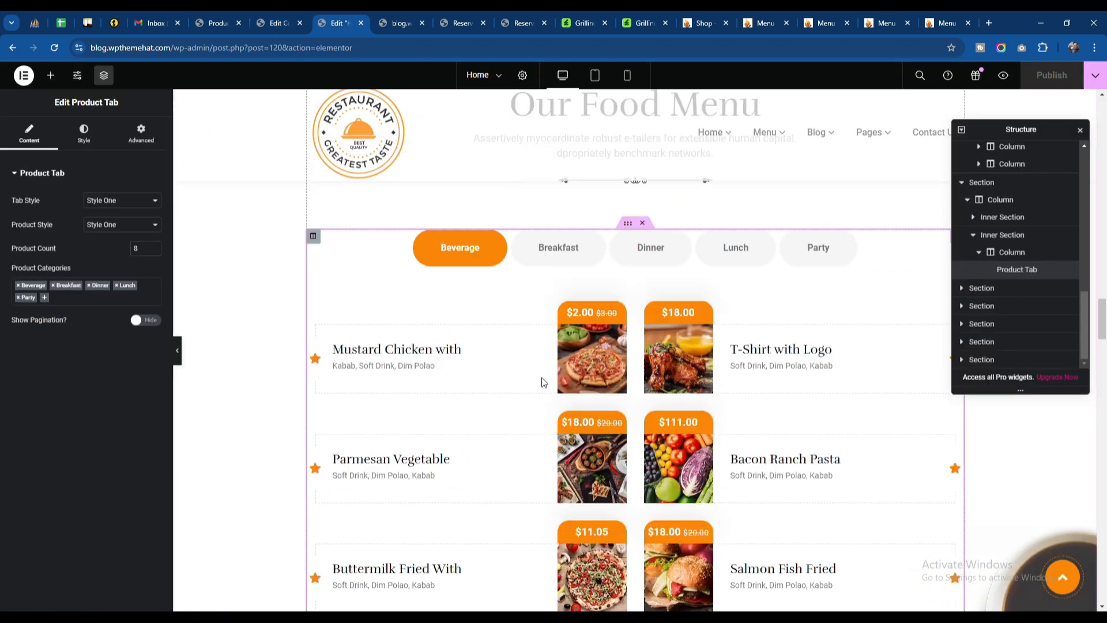
{"action": "scroll", "coordinate": [542, 382], "scroll_direction": "down", "scroll_amount": 1}
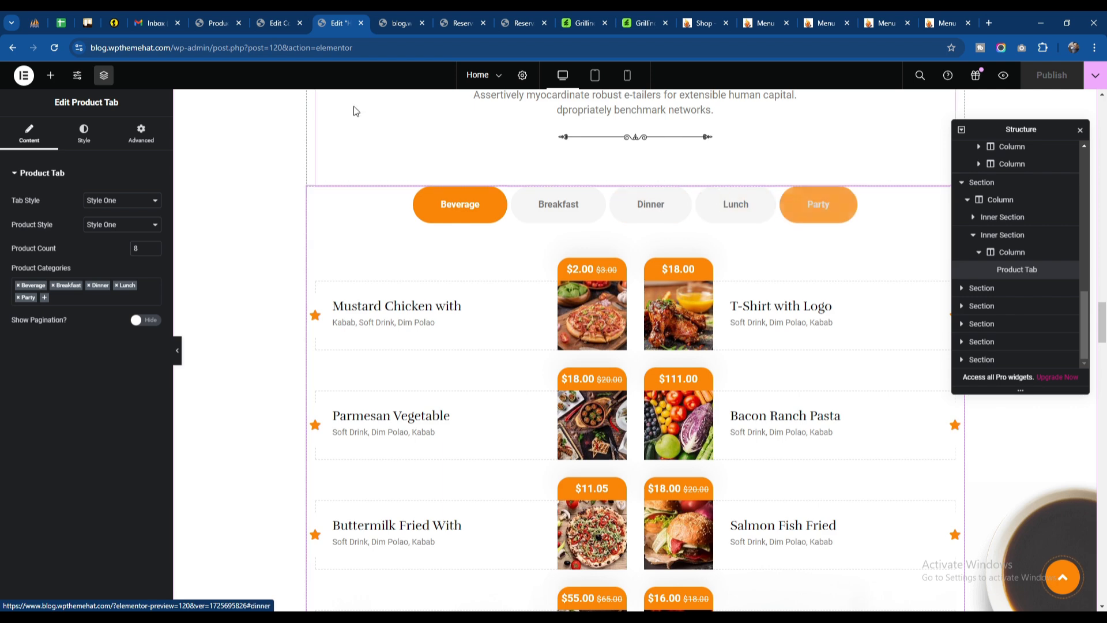
{"action": "left_click", "coordinate": [216, 23]}
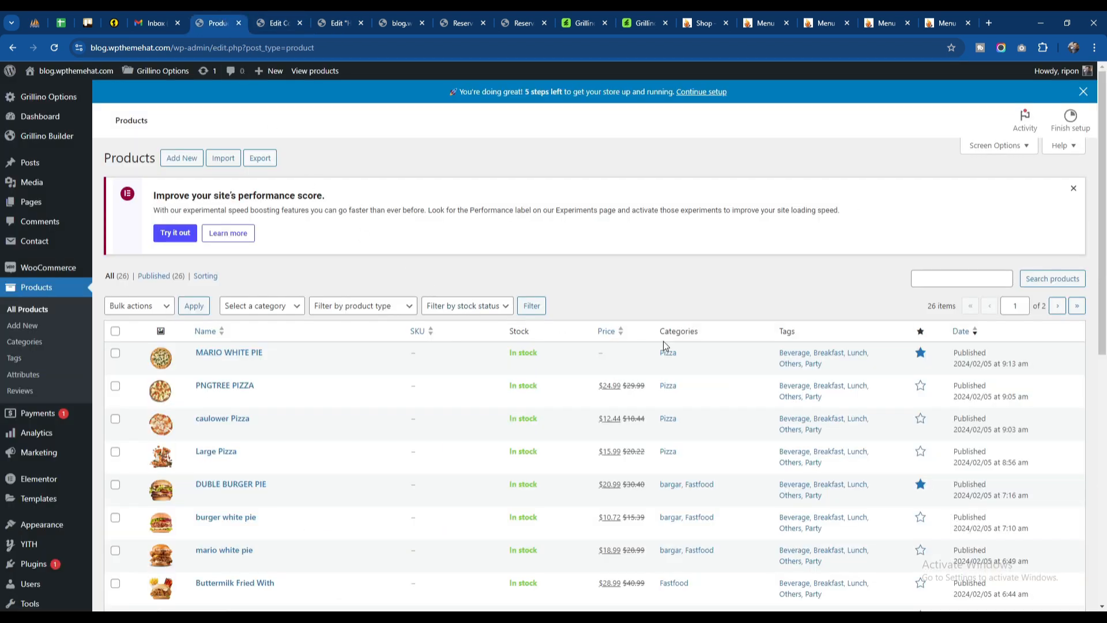
{"action": "scroll", "coordinate": [663, 340], "scroll_direction": "down", "scroll_amount": 5}
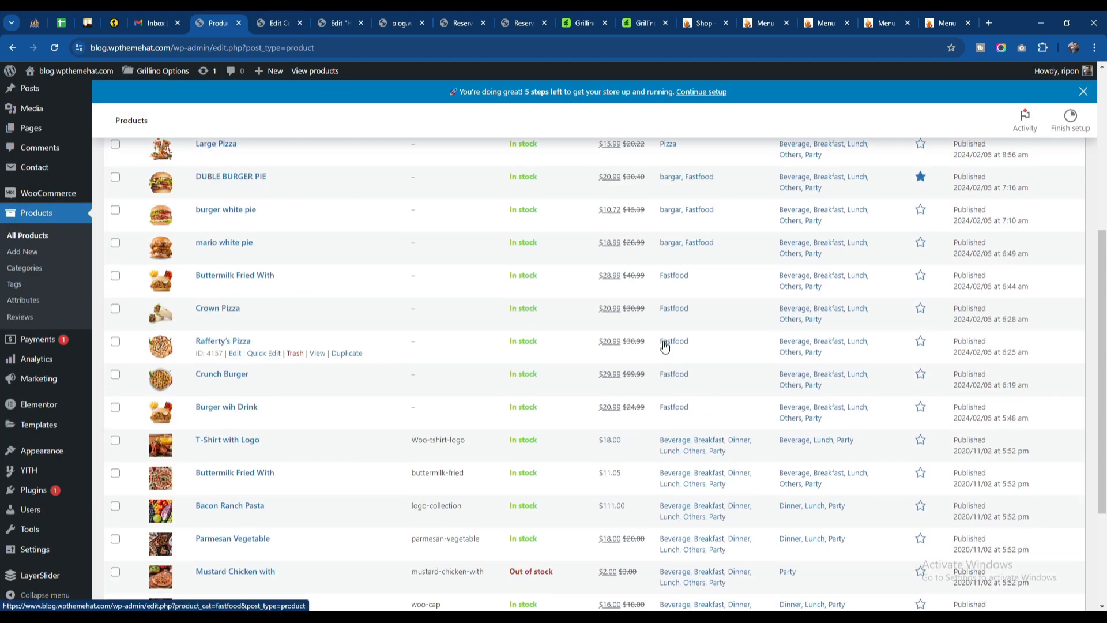
{"action": "scroll", "coordinate": [664, 344], "scroll_direction": "down", "scroll_amount": 3}
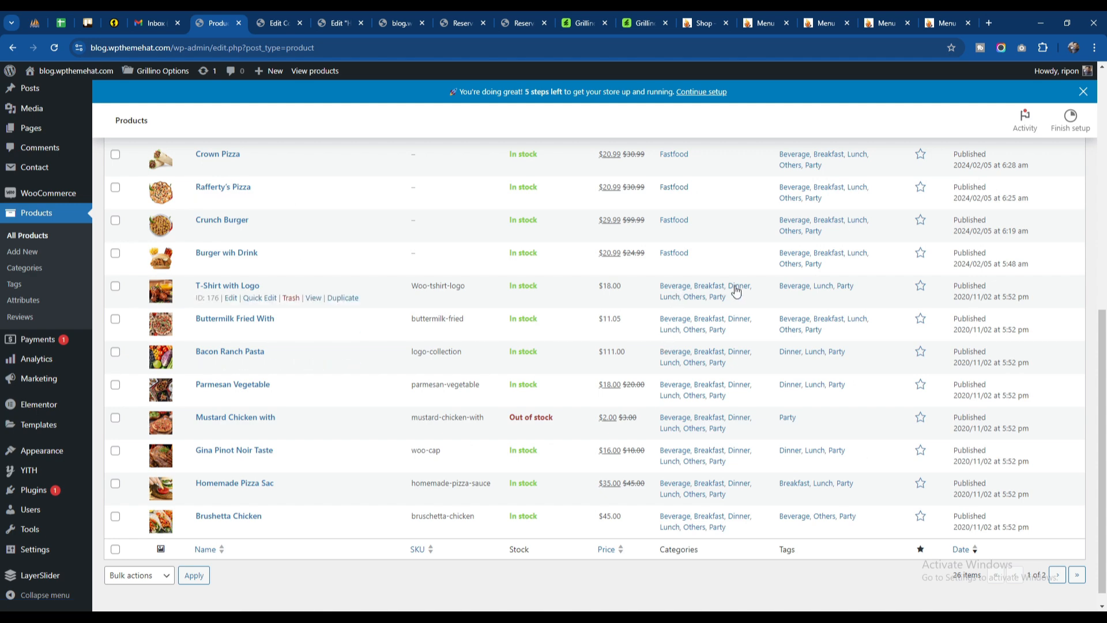
{"action": "scroll", "coordinate": [672, 465], "scroll_direction": "up", "scroll_amount": 8}
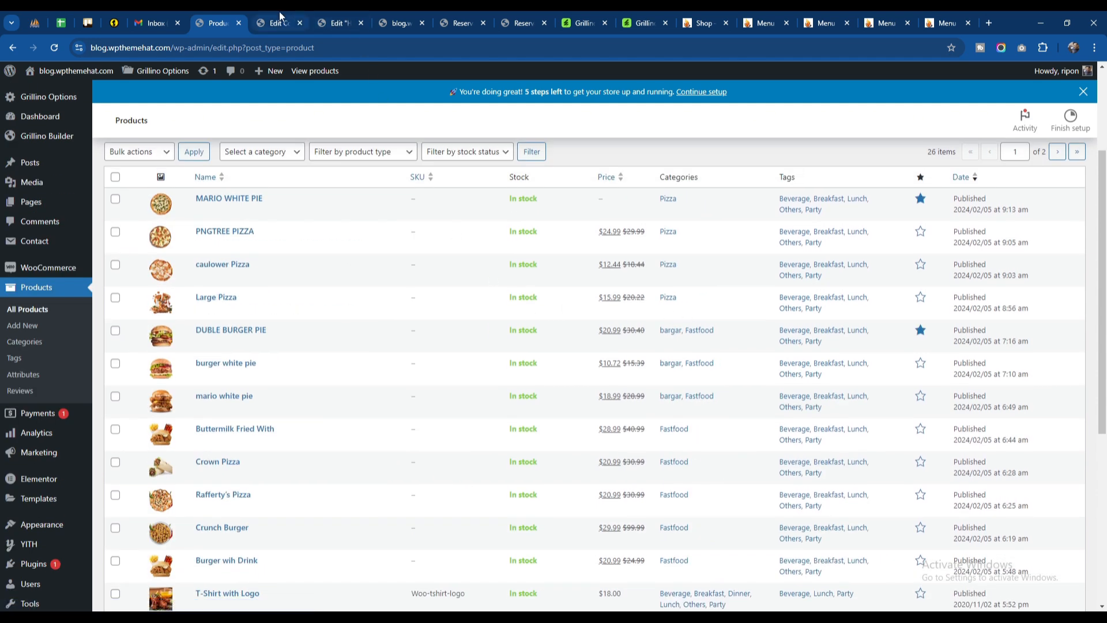
Step: Return to the Elementor editor, remove the Party category from the Product Tab widget and check the food menu preview
{"action": "left_click", "coordinate": [280, 21]}
{"action": "left_click", "coordinate": [399, 22]}
{"action": "left_click", "coordinate": [339, 23]}
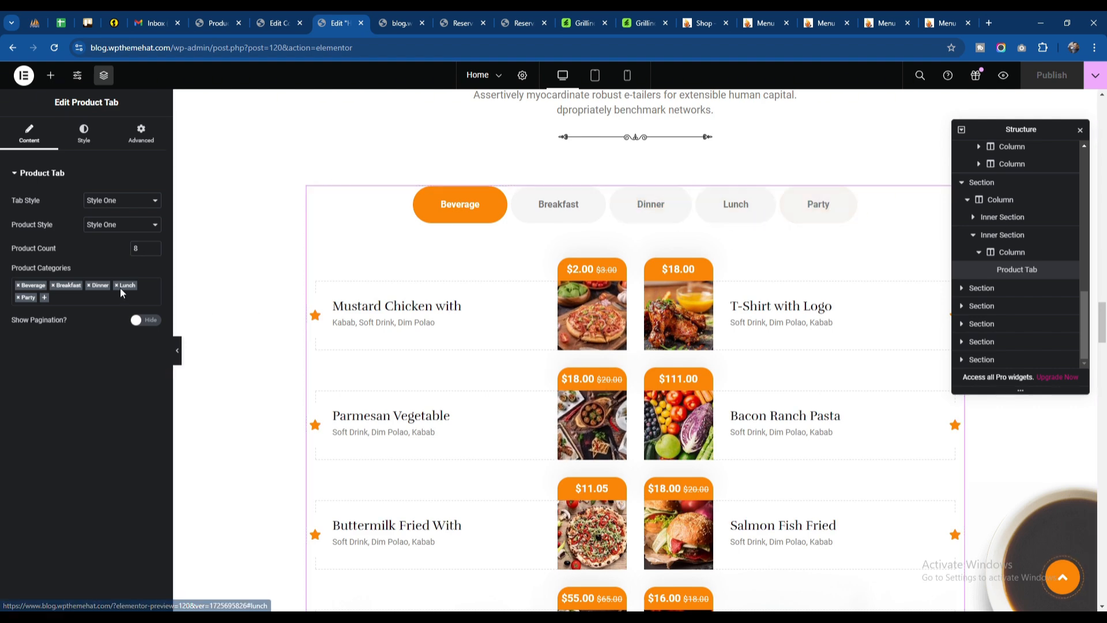
{"action": "left_click", "coordinate": [64, 297]}
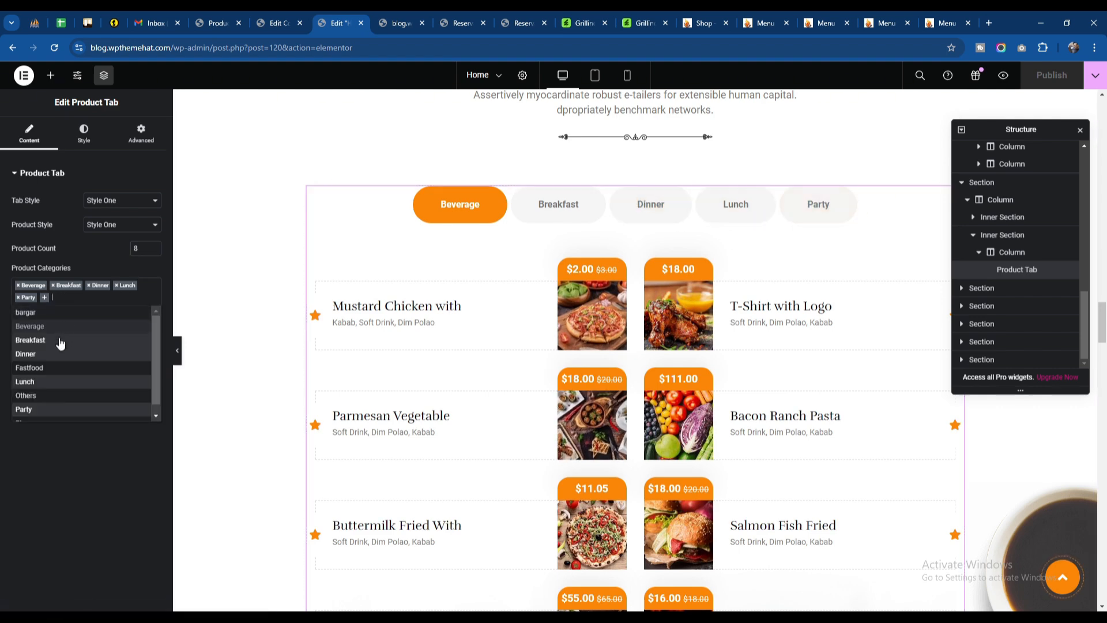
{"action": "left_click", "coordinate": [18, 298]}
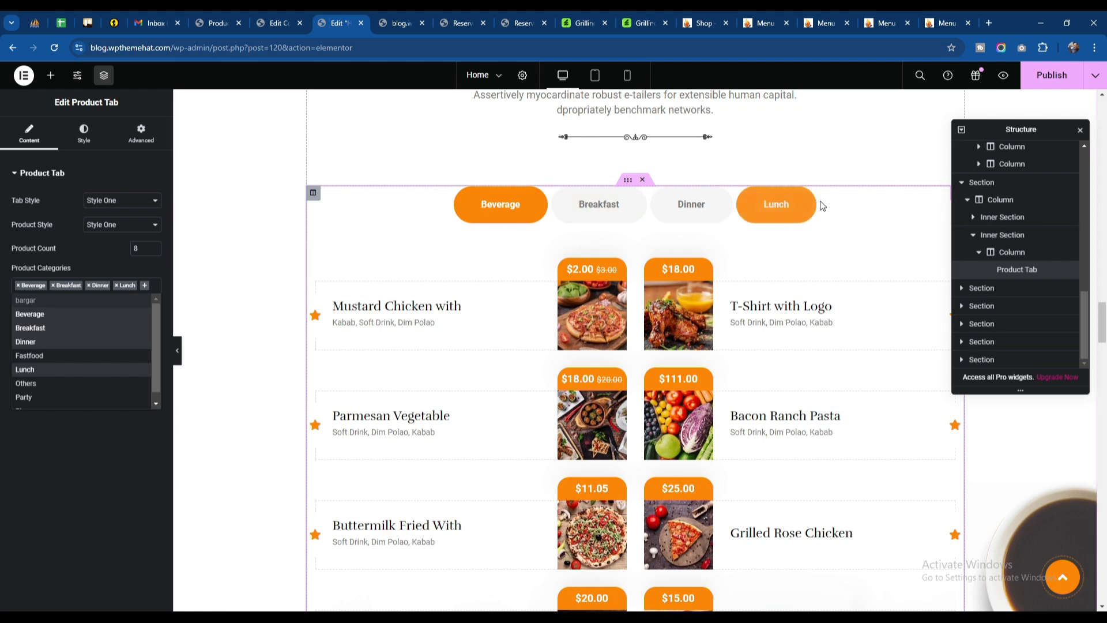
{"action": "left_click", "coordinate": [92, 500]}
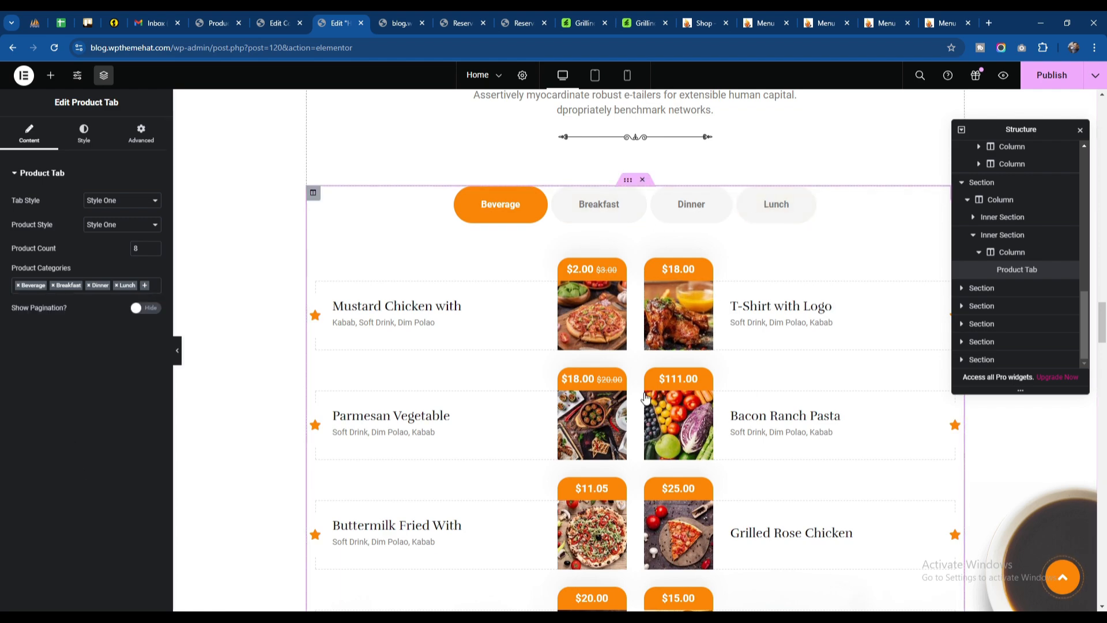
{"action": "scroll", "coordinate": [646, 399], "scroll_direction": "down", "scroll_amount": 8}
{"action": "scroll", "coordinate": [579, 388], "scroll_direction": "up", "scroll_amount": 6}
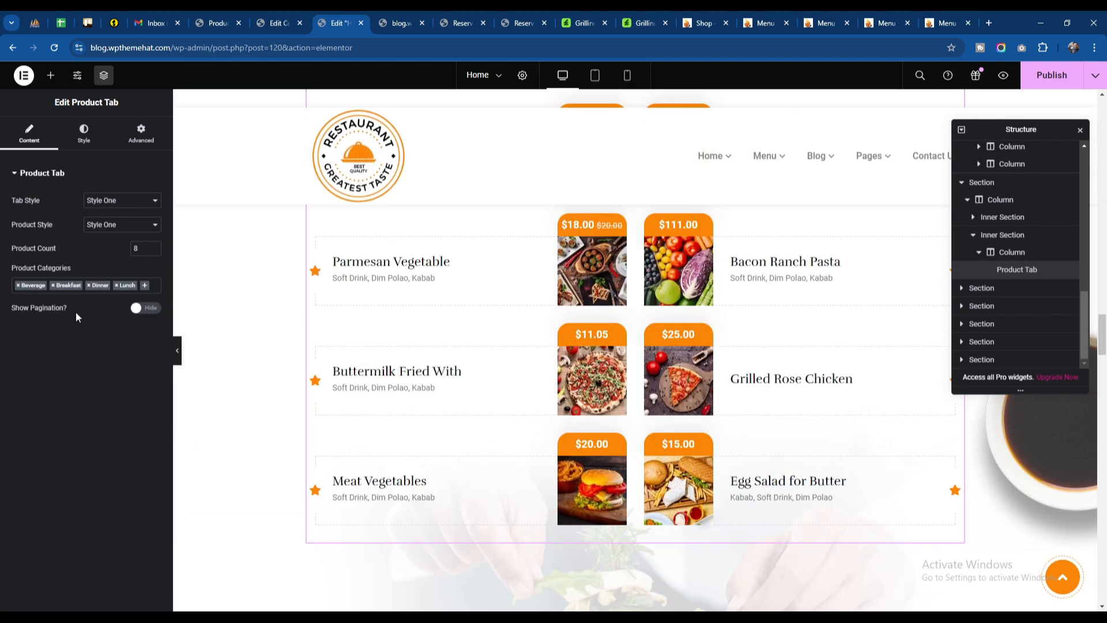
Step: Try showing the pagination in the Product Tab widget, then hide it again
{"action": "left_click", "coordinate": [148, 309]}
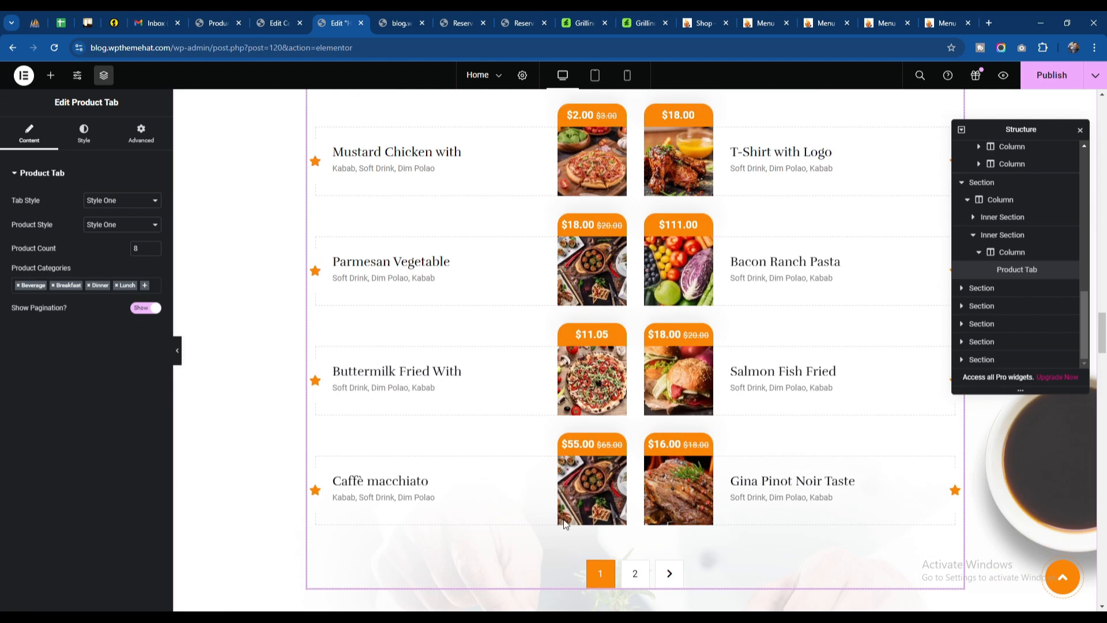
{"action": "scroll", "coordinate": [594, 415], "scroll_direction": "up", "scroll_amount": 3}
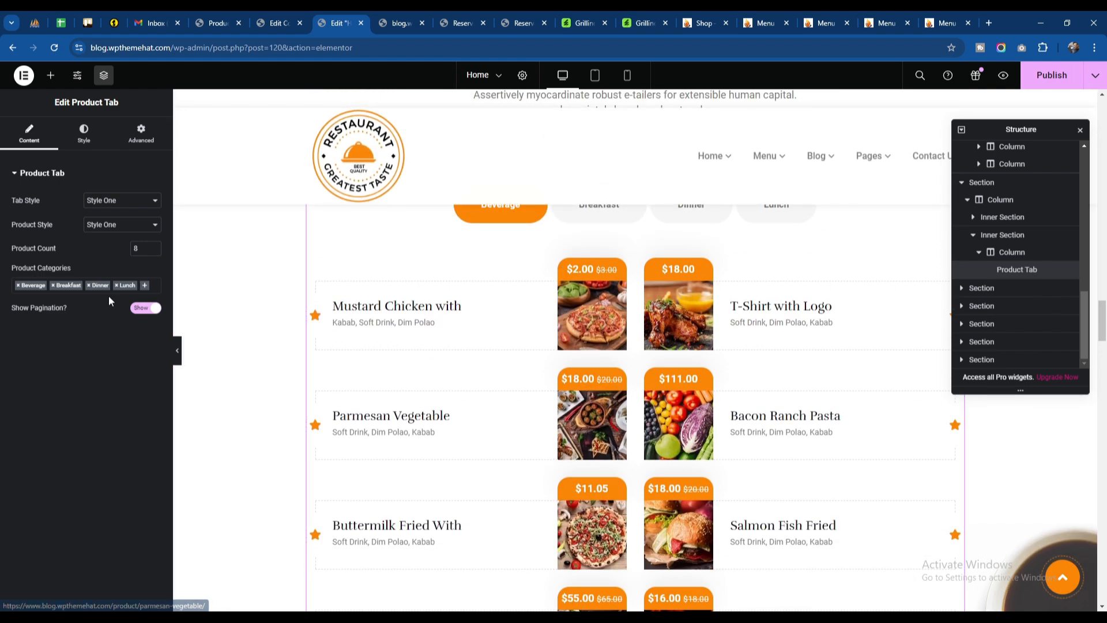
{"action": "left_click", "coordinate": [145, 308]}
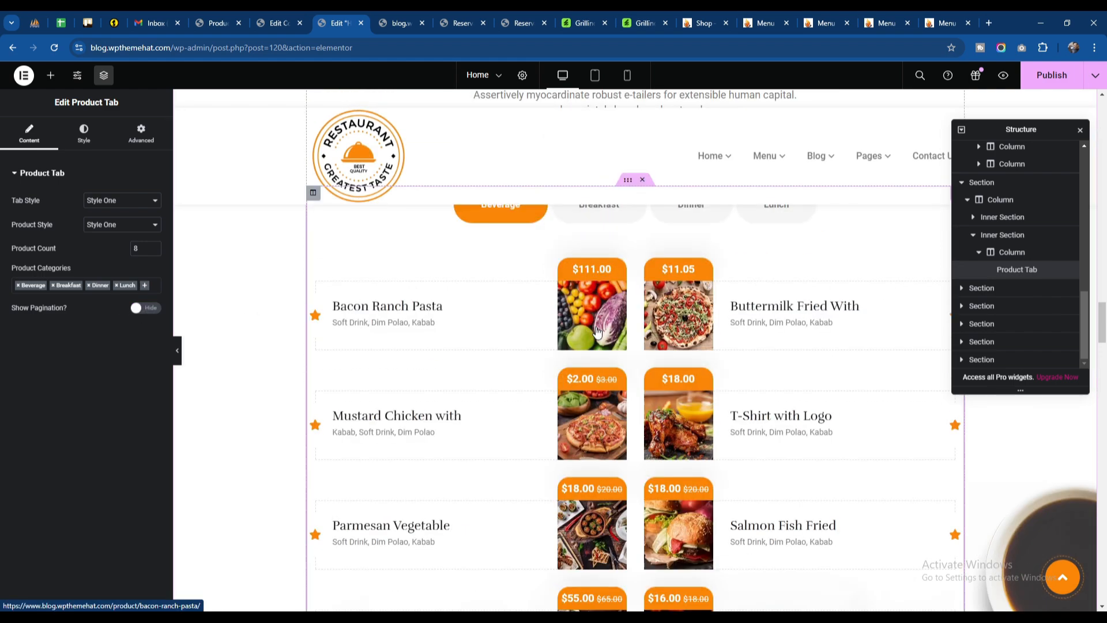
{"action": "scroll", "coordinate": [650, 310], "scroll_direction": "up", "scroll_amount": 3}
{"action": "scroll", "coordinate": [569, 329], "scroll_direction": "down", "scroll_amount": 12}
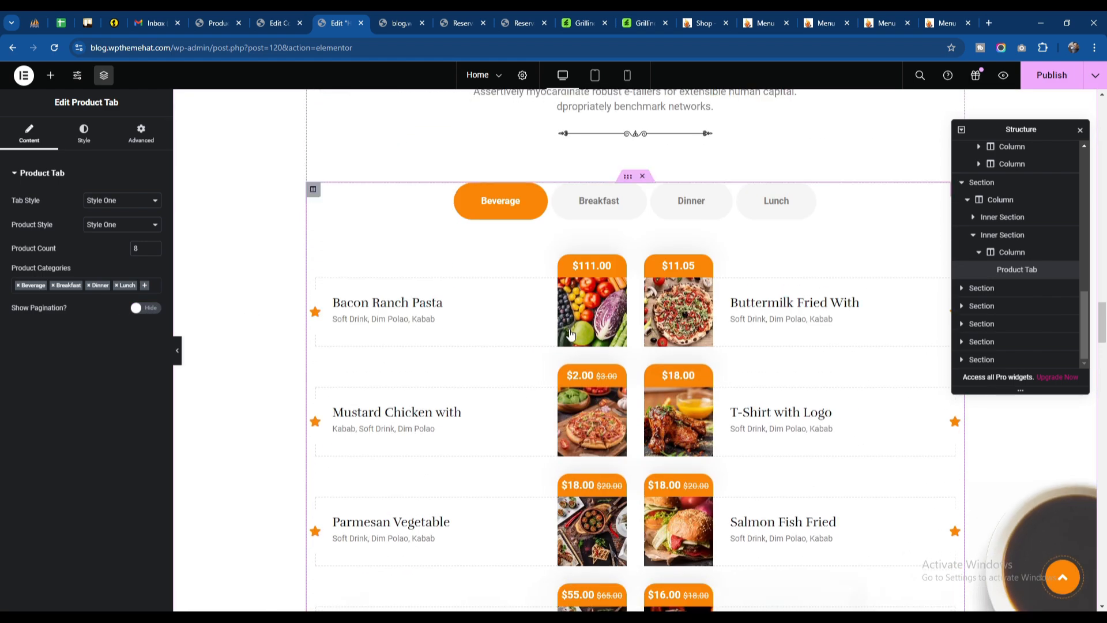
Step: Open the Food Gallery widget and inspect its Philadelphia salmon and Grilled Tomato Salad items and the gallery grid
{"action": "scroll", "coordinate": [568, 330], "scroll_direction": "down", "scroll_amount": 3}
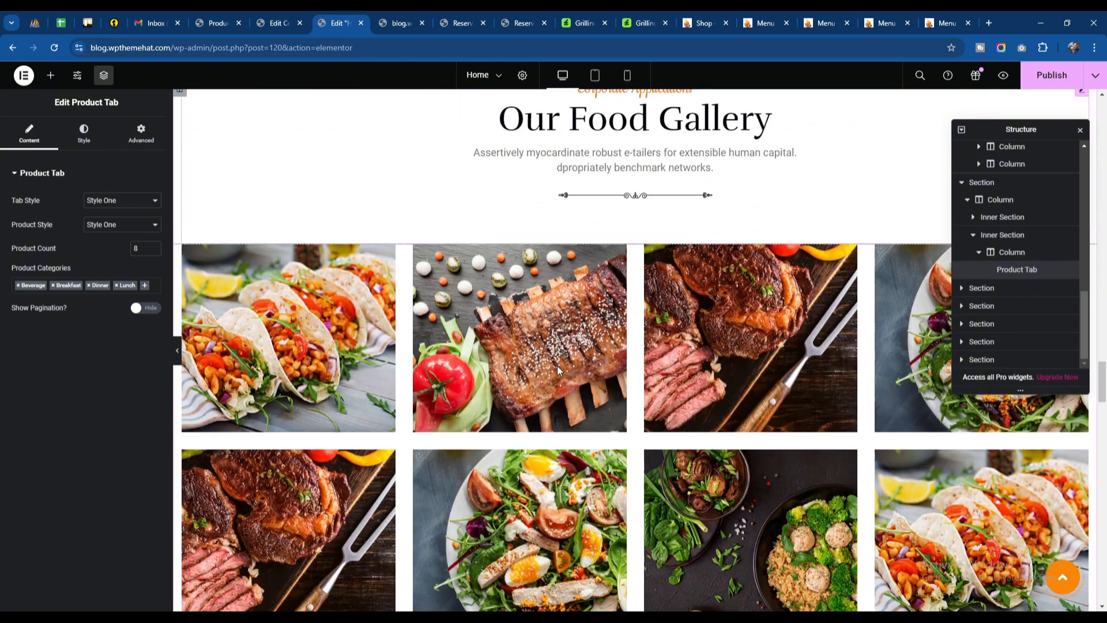
{"action": "left_click", "coordinate": [529, 341]}
{"action": "left_click", "coordinate": [62, 271]}
{"action": "left_click", "coordinate": [62, 268]}
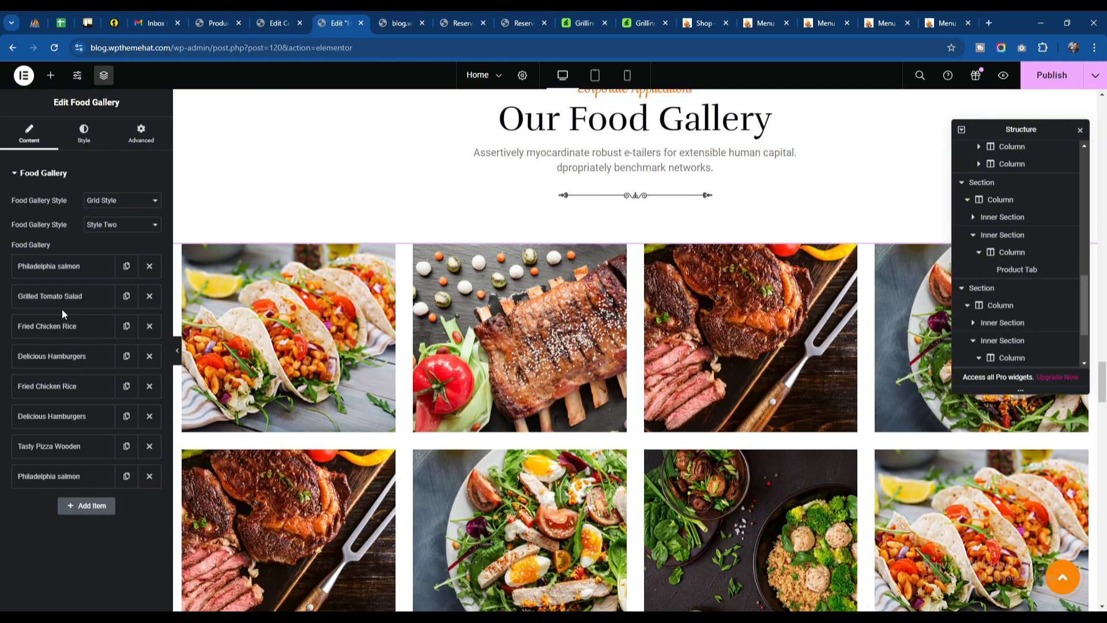
{"action": "left_click", "coordinate": [63, 298]}
{"action": "left_click", "coordinate": [63, 298]}
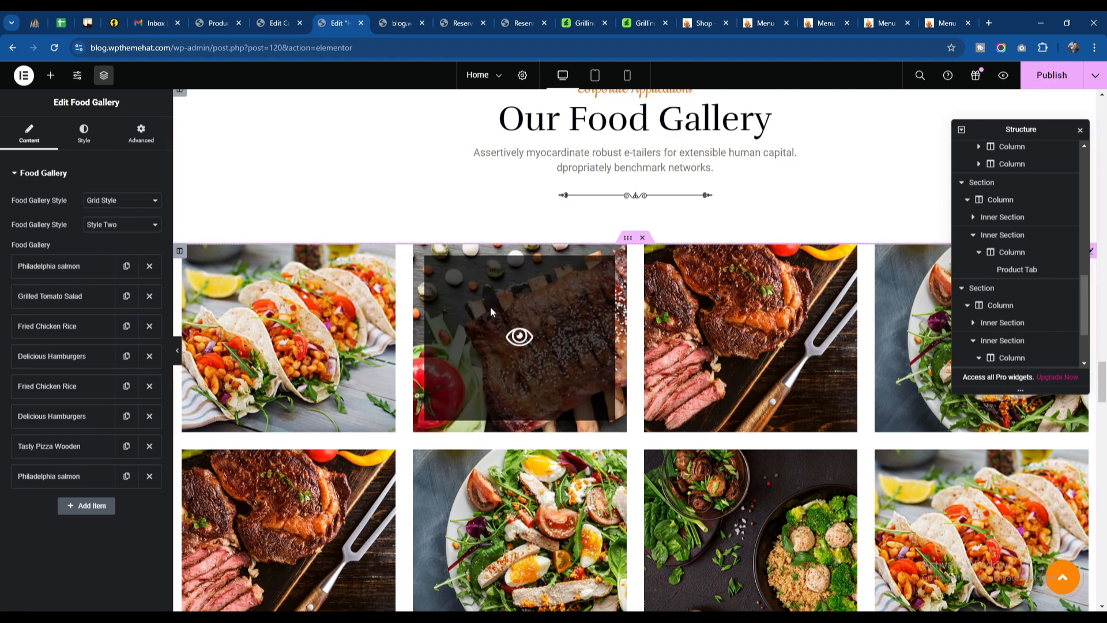
{"action": "scroll", "coordinate": [576, 320], "scroll_direction": "down", "scroll_amount": 3}
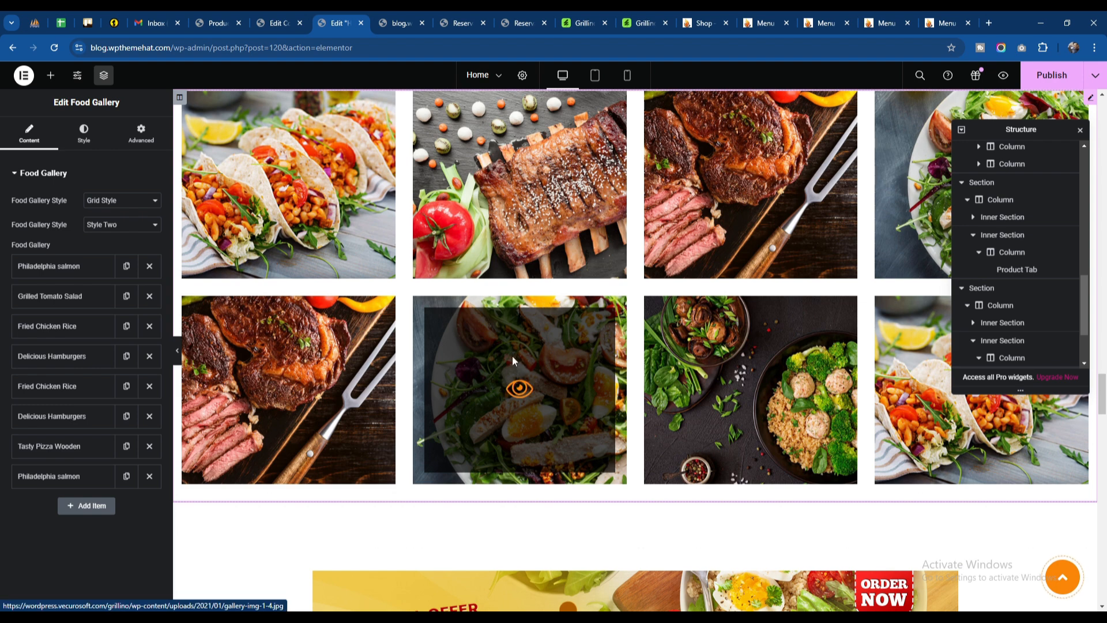
Step: Inspect the special offer banner's image settings, the Testimonial Slider widget's style and slides, and the page footer
{"action": "scroll", "coordinate": [511, 355], "scroll_direction": "down", "scroll_amount": 9}
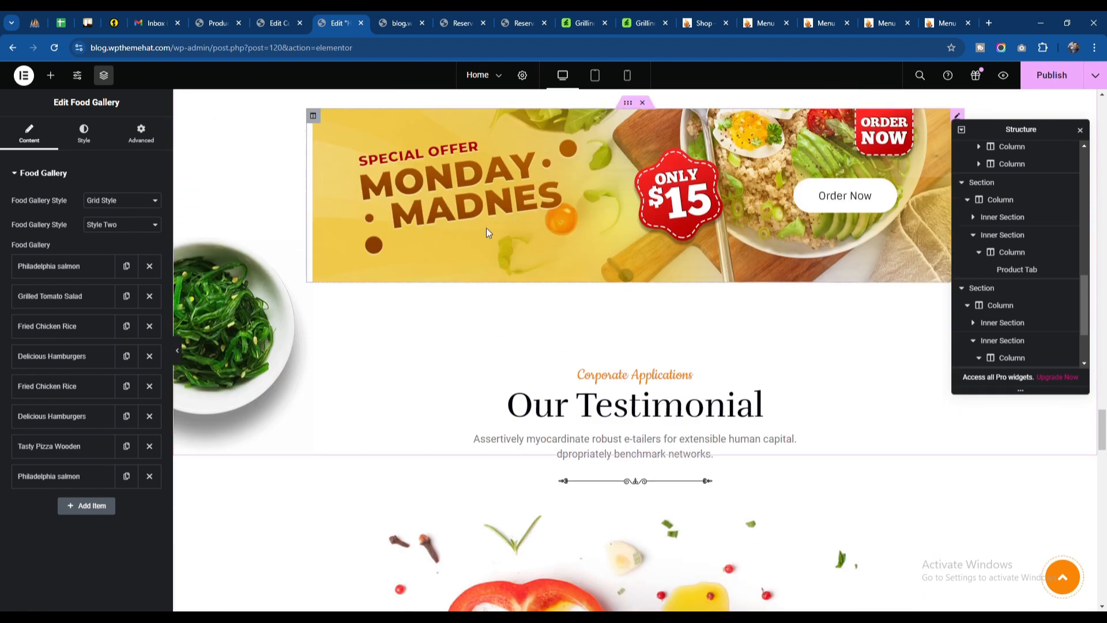
{"action": "left_click", "coordinate": [486, 227]}
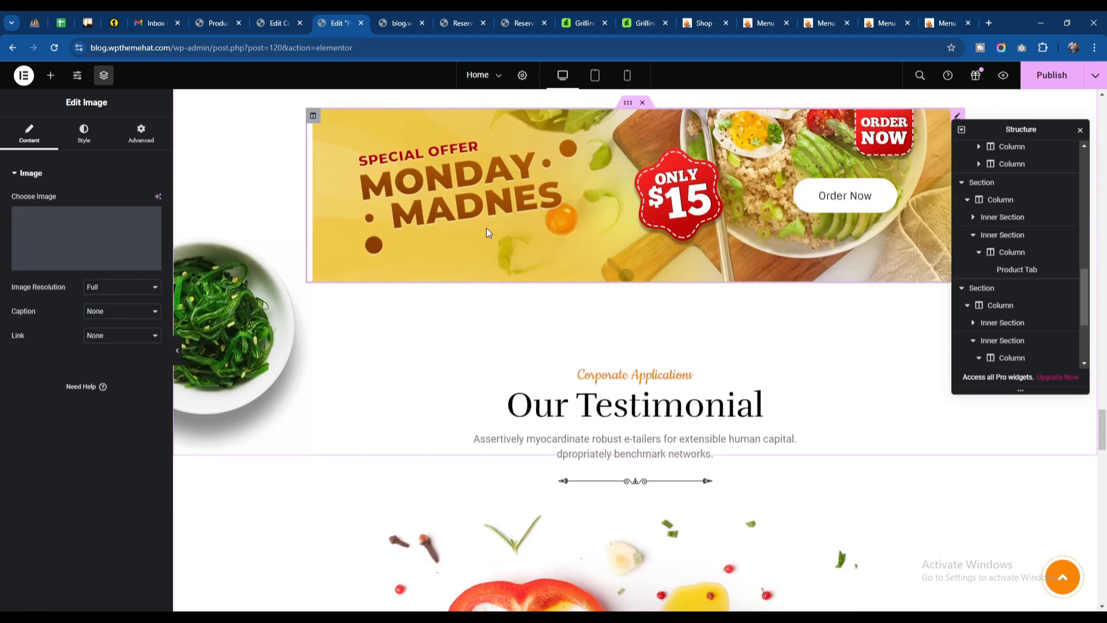
{"action": "scroll", "coordinate": [573, 253], "scroll_direction": "down", "scroll_amount": 3}
{"action": "scroll", "coordinate": [634, 352], "scroll_direction": "down", "scroll_amount": 5}
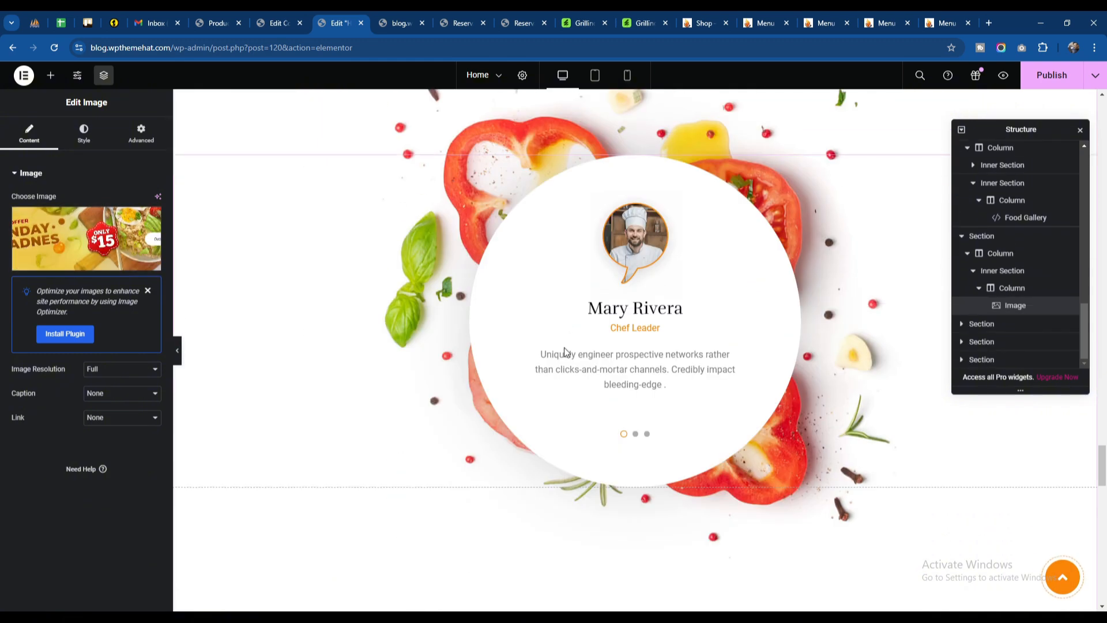
{"action": "left_click", "coordinate": [634, 353]}
{"action": "scroll", "coordinate": [519, 335], "scroll_direction": "down", "scroll_amount": 10}
{"action": "scroll", "coordinate": [481, 316], "scroll_direction": "down", "scroll_amount": 10}
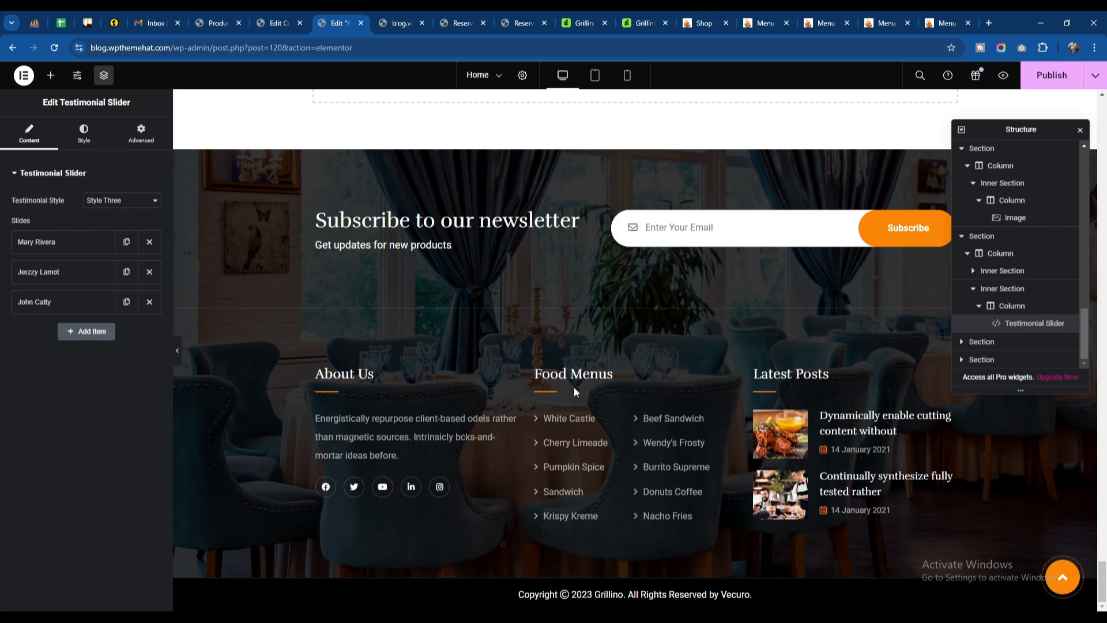
Step: Switch to the live home page, open the Contact Us page from its header menu and examine the Send Us A Message form
{"action": "scroll", "coordinate": [574, 391], "scroll_direction": "up", "scroll_amount": 20}
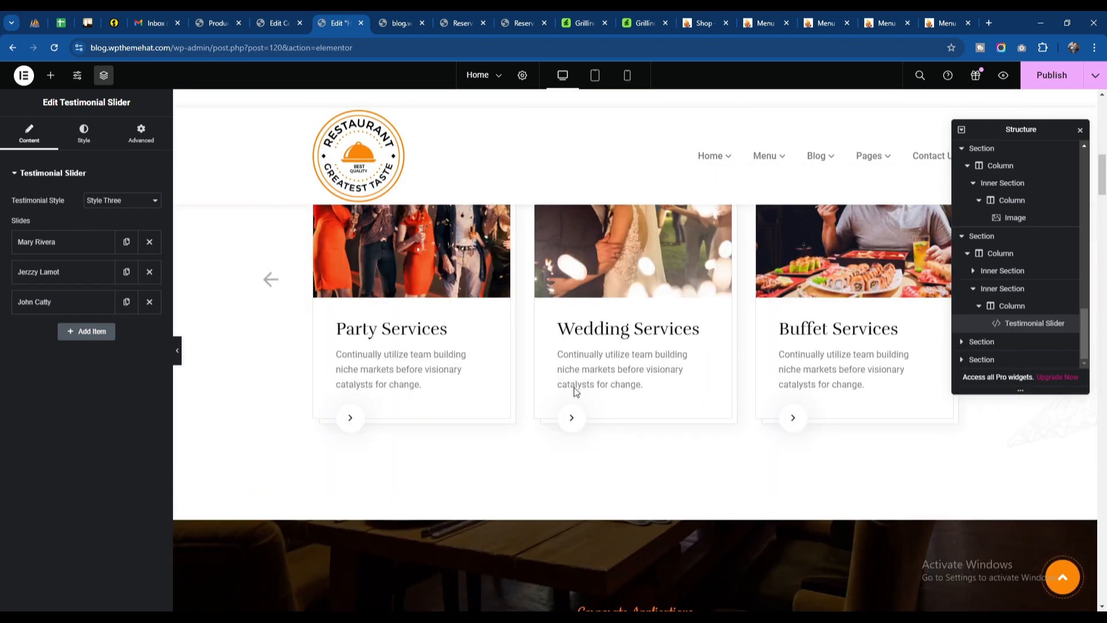
{"action": "scroll", "coordinate": [574, 392], "scroll_direction": "up", "scroll_amount": 10}
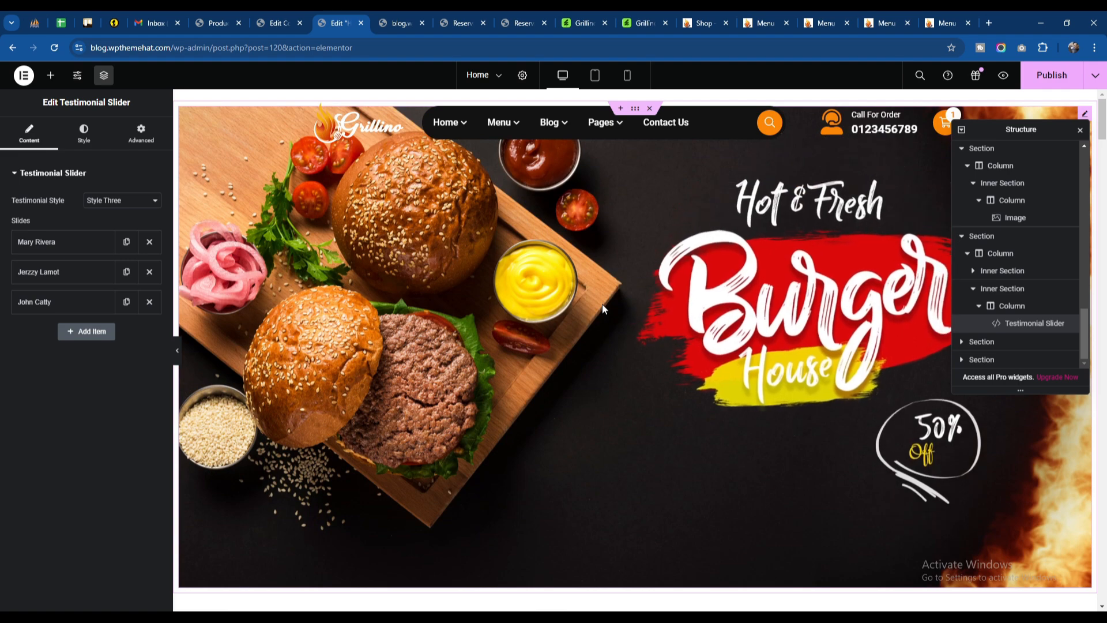
{"action": "left_click", "coordinate": [400, 24]}
{"action": "scroll", "coordinate": [582, 291], "scroll_direction": "up", "scroll_amount": 5}
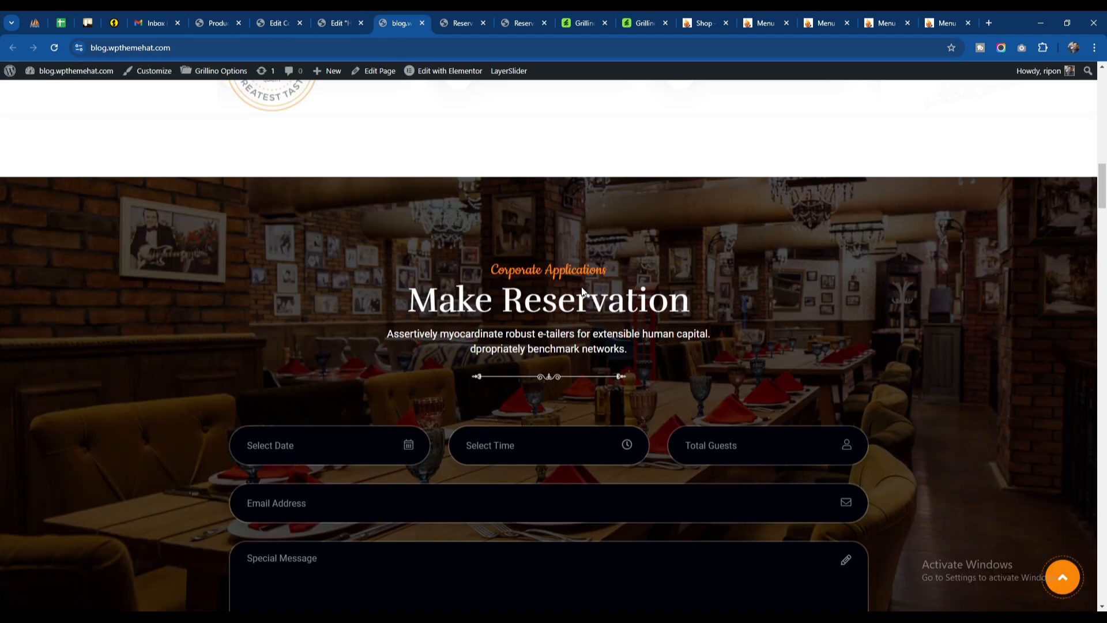
{"action": "scroll", "coordinate": [580, 286], "scroll_direction": "up", "scroll_amount": 10}
{"action": "mouse_move", "coordinate": [524, 115]}
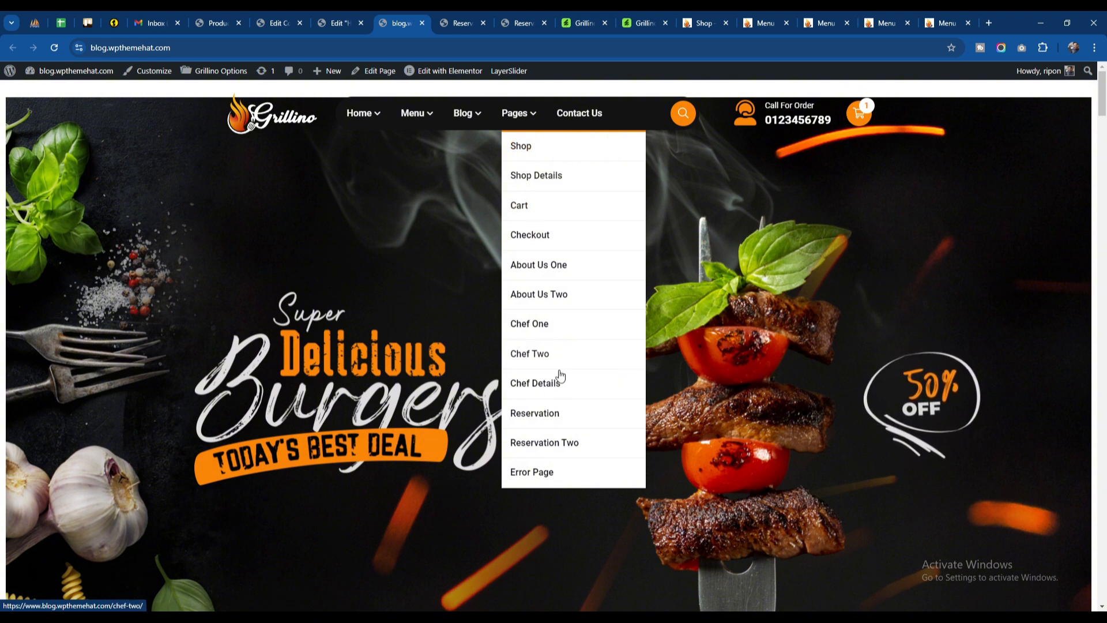
{"action": "left_click", "coordinate": [576, 114]}
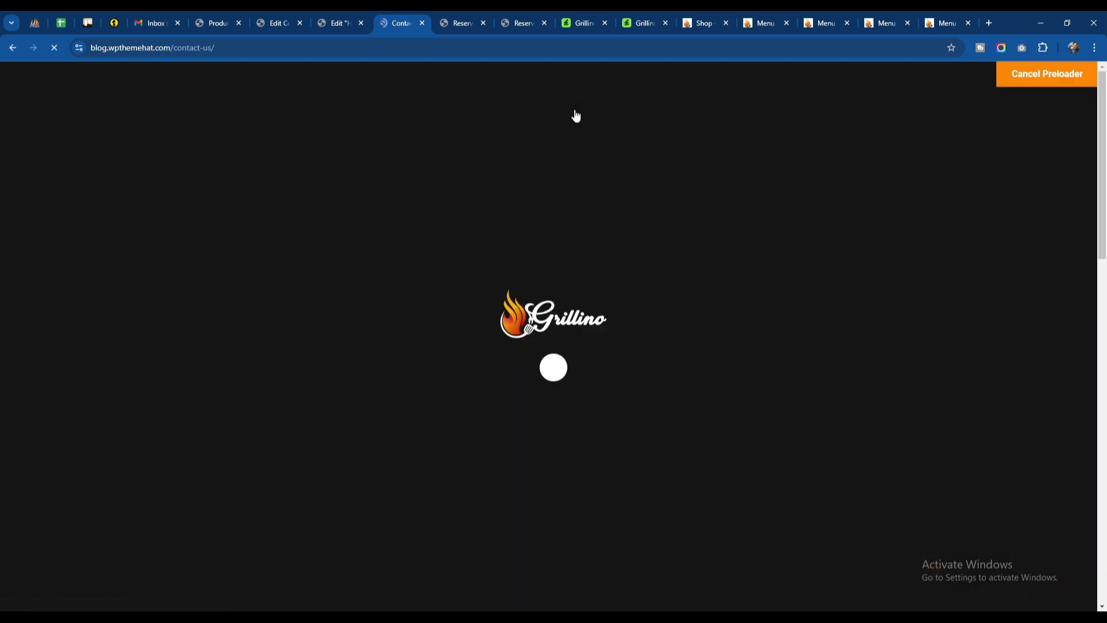
{"action": "scroll", "coordinate": [517, 277], "scroll_direction": "down", "scroll_amount": 8}
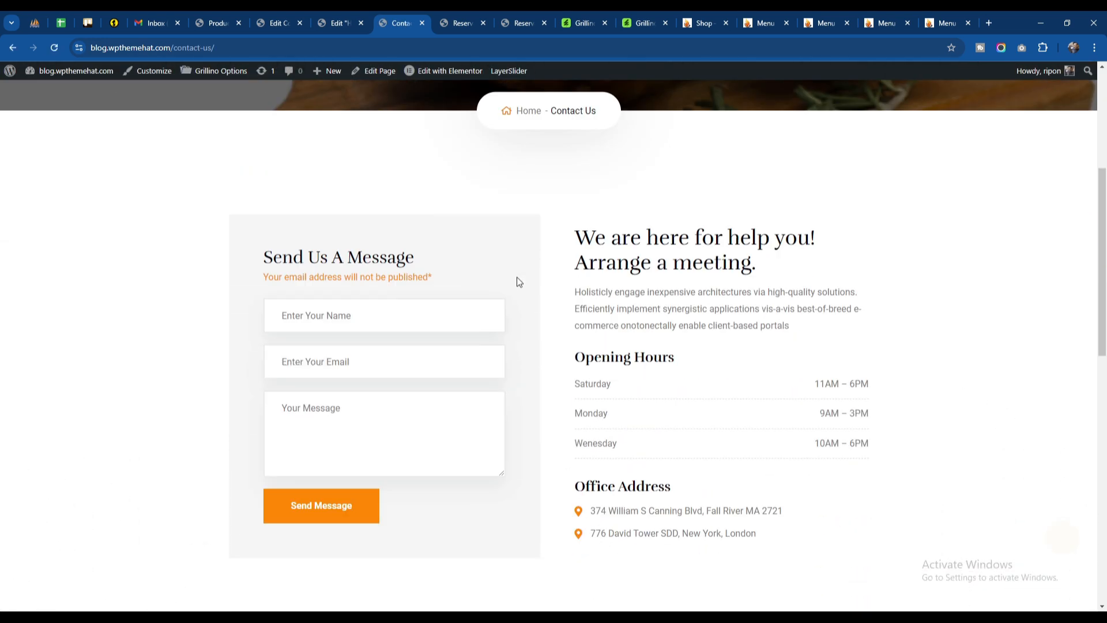
{"action": "scroll", "coordinate": [518, 277], "scroll_direction": "up", "scroll_amount": 3}
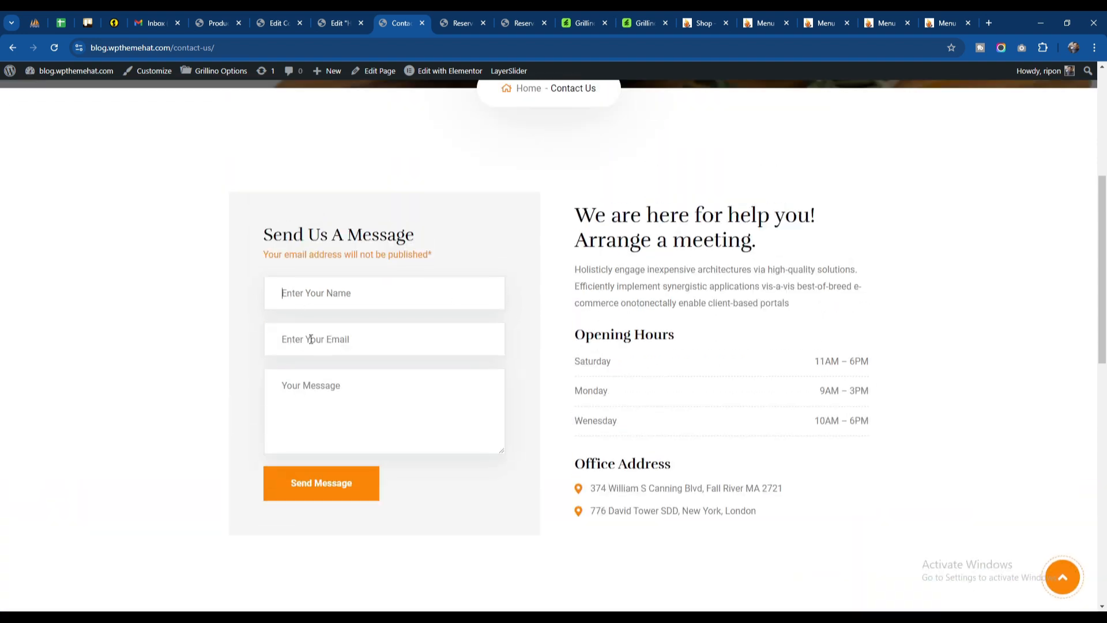
Step: Examine the live Contact Us page's message form, opening hours, office addresses, map and footer
{"action": "left_click_drag", "start_coordinate": [580, 211], "coordinate": [813, 302]}
{"action": "left_click", "coordinate": [396, 299]}
{"action": "scroll", "coordinate": [299, 325], "scroll_direction": "down", "scroll_amount": 3}
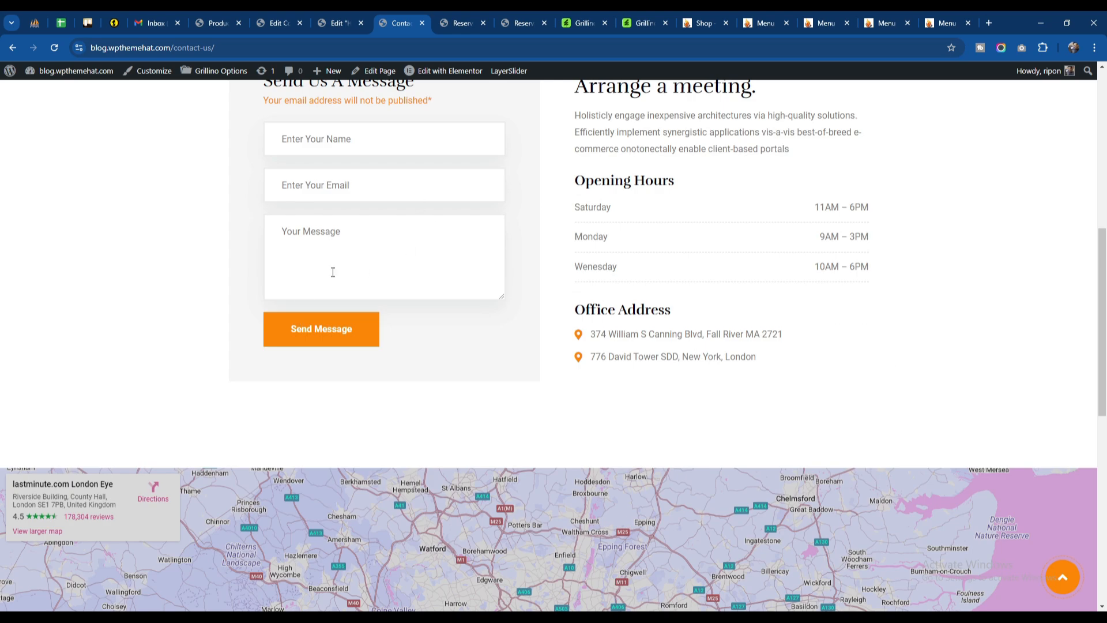
{"action": "scroll", "coordinate": [566, 230], "scroll_direction": "down", "scroll_amount": 9}
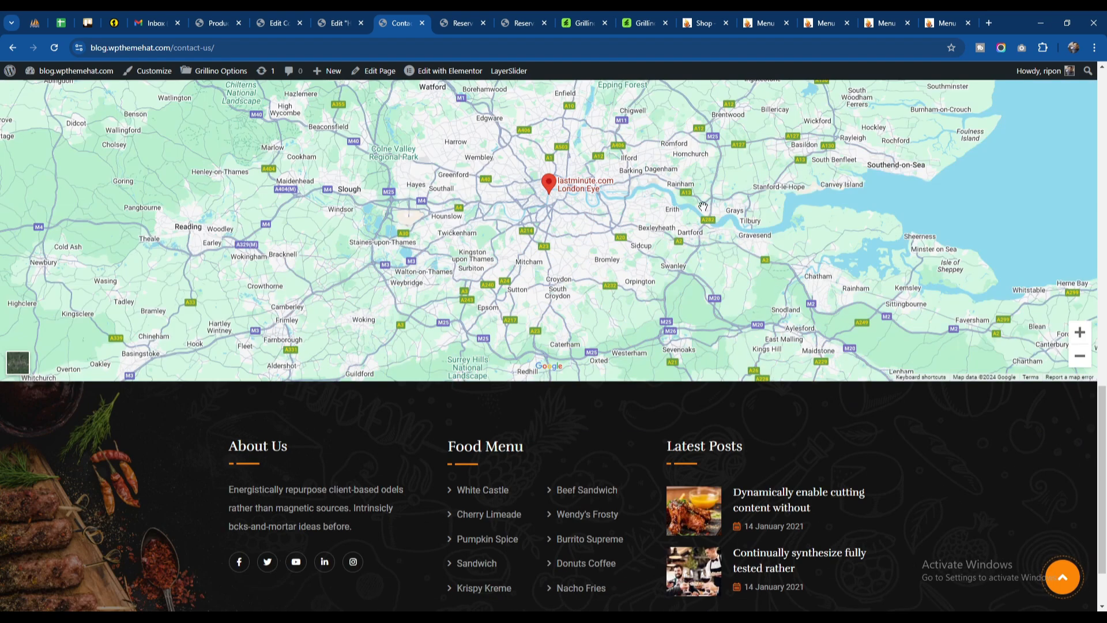
{"action": "scroll", "coordinate": [587, 323], "scroll_direction": "down", "scroll_amount": 2}
{"action": "scroll", "coordinate": [636, 425], "scroll_direction": "up", "scroll_amount": 20}
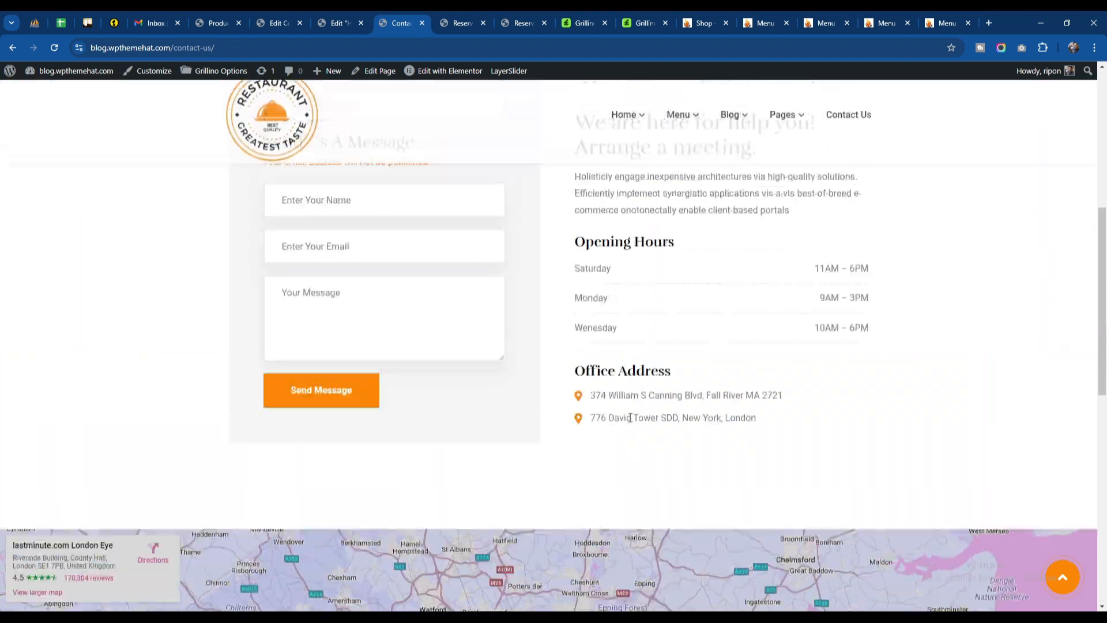
Step: Close the Home One contact form editor and the home page's Elementor editor, leaving the latter without saving
{"action": "left_click", "coordinate": [279, 23]}
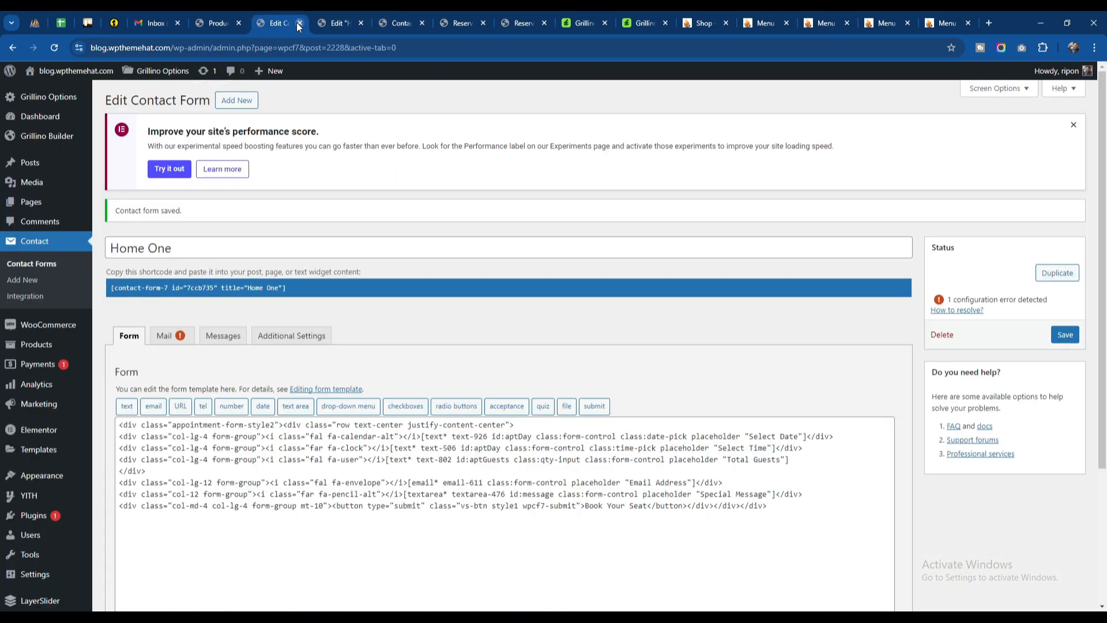
{"action": "left_click", "coordinate": [300, 23]}
{"action": "left_click", "coordinate": [299, 23]}
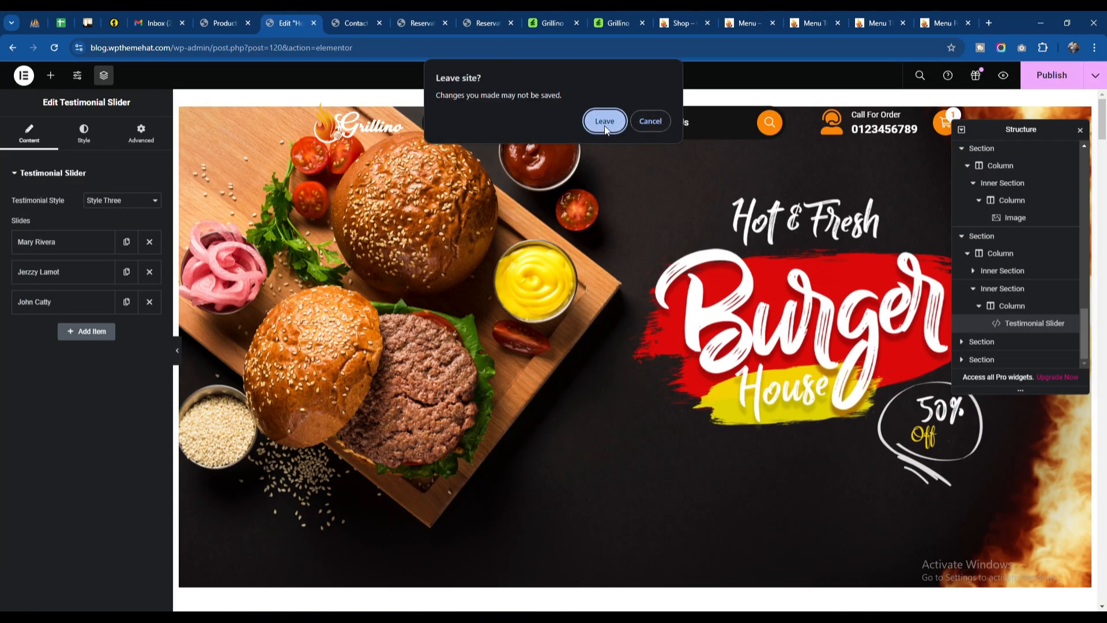
{"action": "left_click", "coordinate": [605, 122]}
Step: Open the Contact Us page in Elementor and select the Send Us A Message form's Shortcode widget to read its shortcode
{"action": "left_click", "coordinate": [435, 75]}
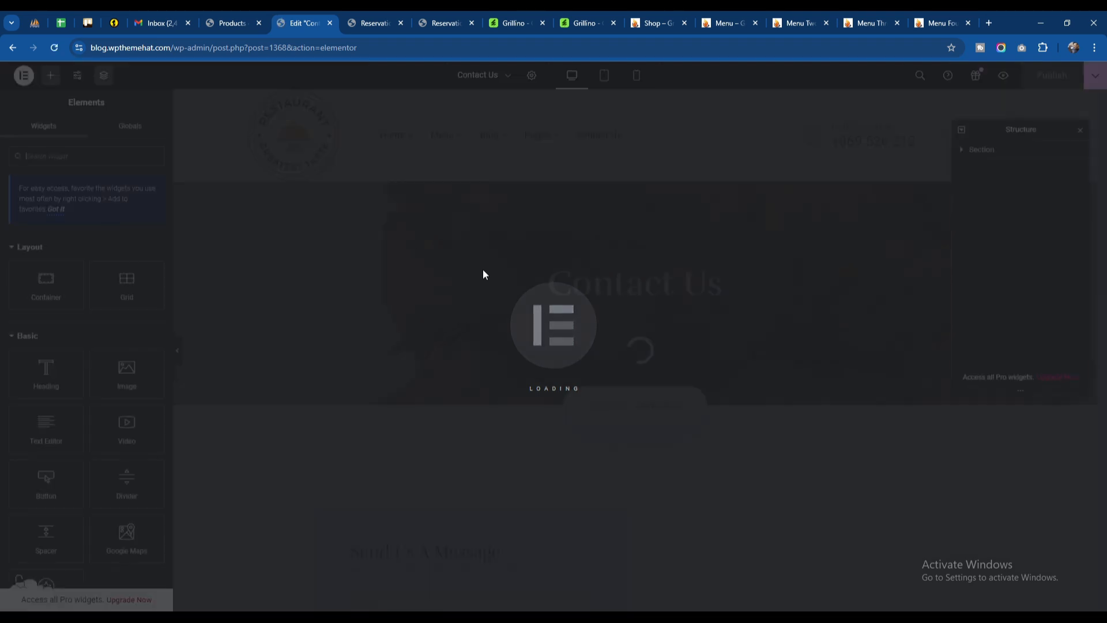
{"action": "scroll", "coordinate": [483, 275], "scroll_direction": "down", "scroll_amount": 3}
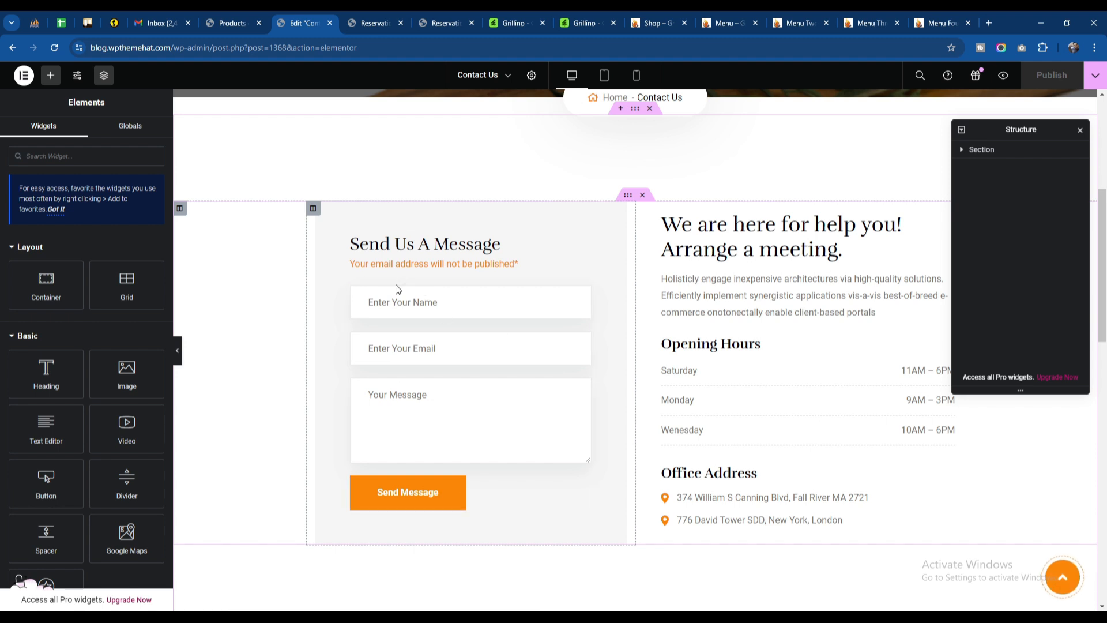
{"action": "left_click", "coordinate": [396, 306]}
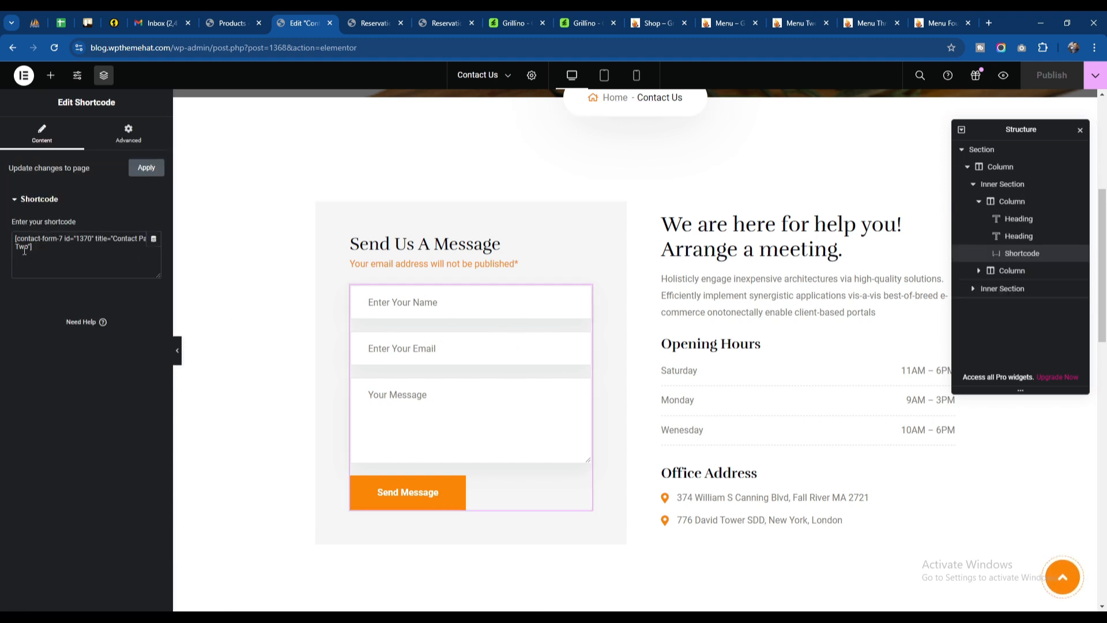
{"action": "double_click", "coordinate": [84, 238]}
Step: Open the Contact Forms list in the WordPress admin and check it against the form title in the page's shortcode
{"action": "left_click", "coordinate": [236, 22]}
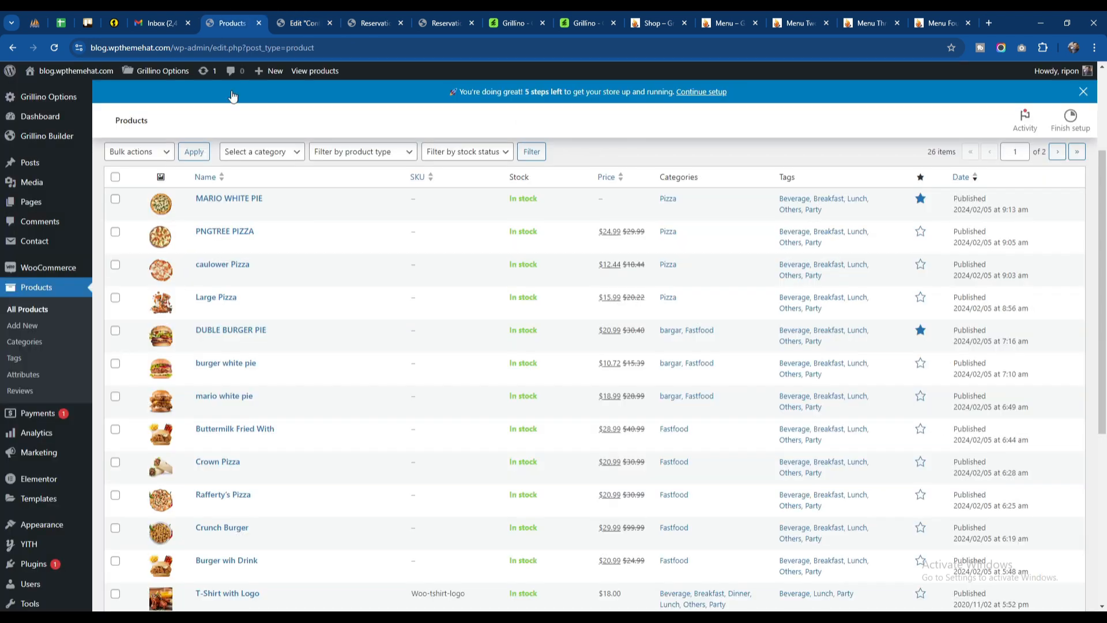
{"action": "mouse_move", "coordinate": [35, 241]}
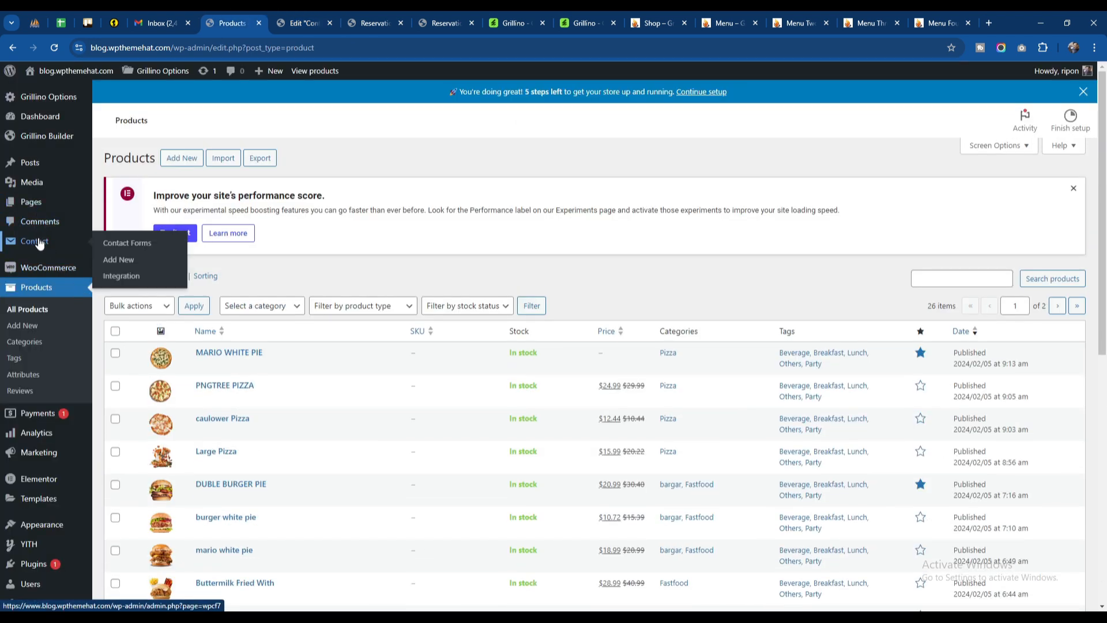
{"action": "left_click", "coordinate": [40, 243]}
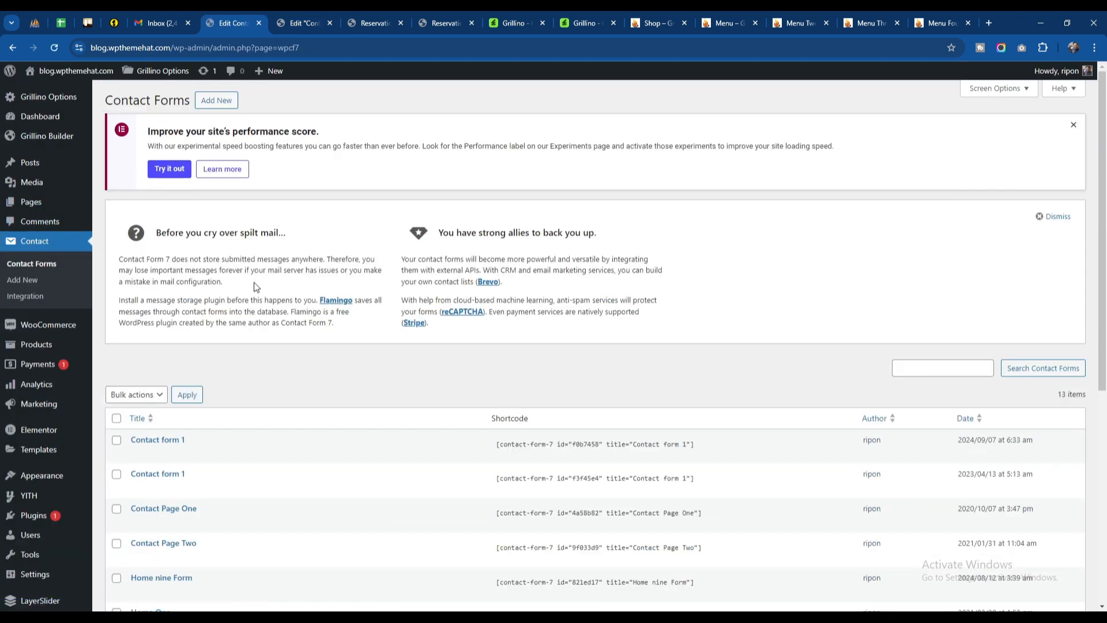
{"action": "scroll", "coordinate": [253, 282], "scroll_direction": "down", "scroll_amount": 3}
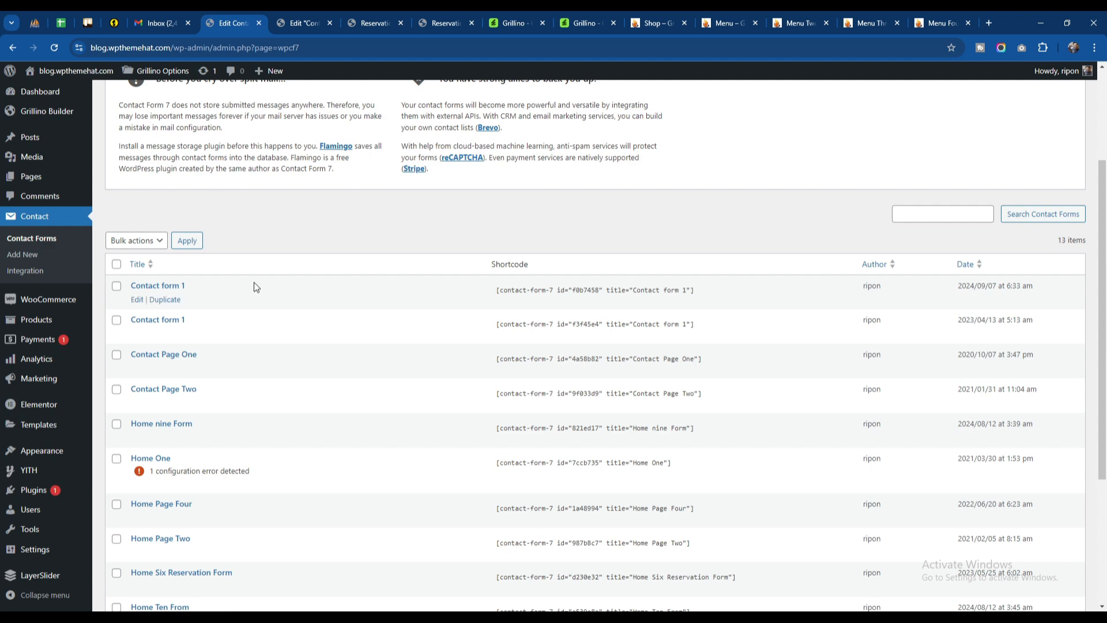
{"action": "left_click", "coordinate": [313, 12]}
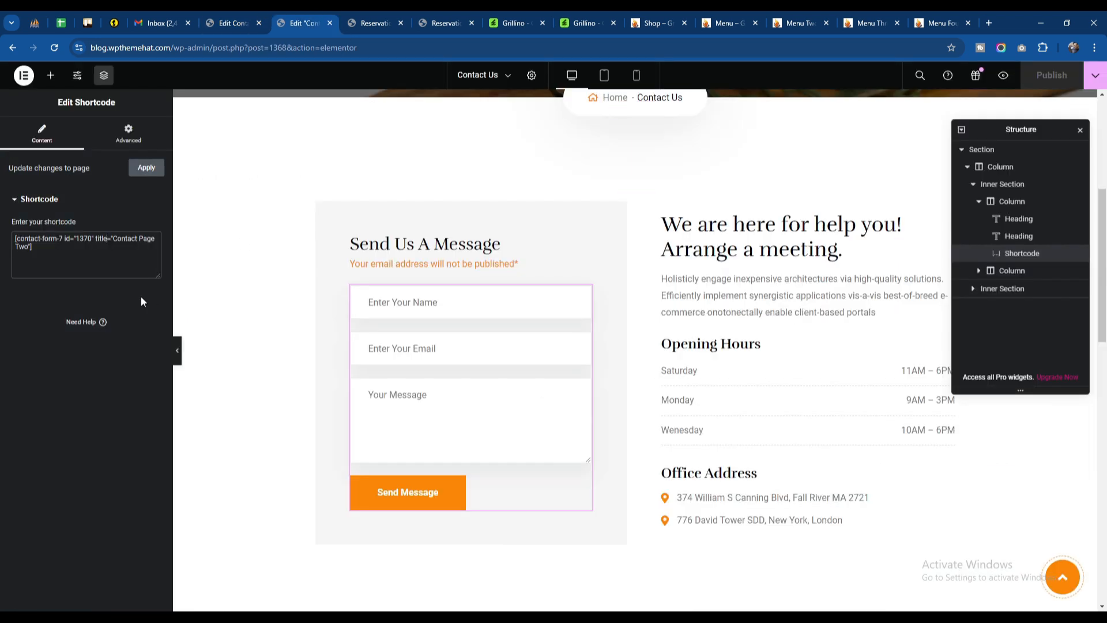
{"action": "left_click", "coordinate": [232, 15]}
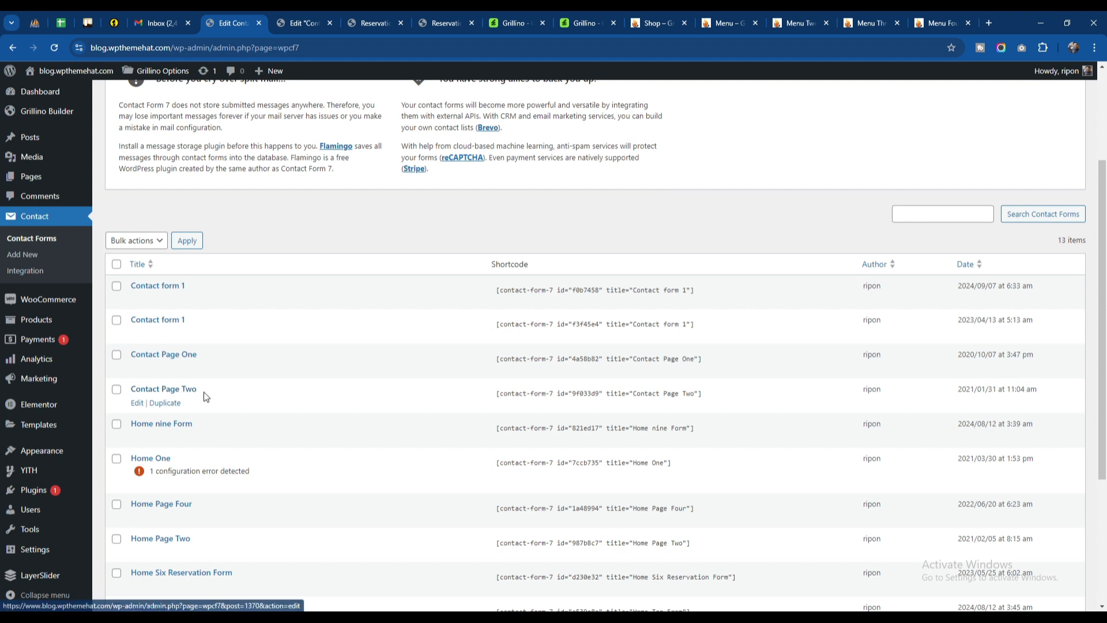
Step: Open the Contact Page Two form for editing in a new tab and compare its template with the form on the page
{"action": "right_click", "coordinate": [135, 403]}
{"action": "left_click", "coordinate": [164, 412]}
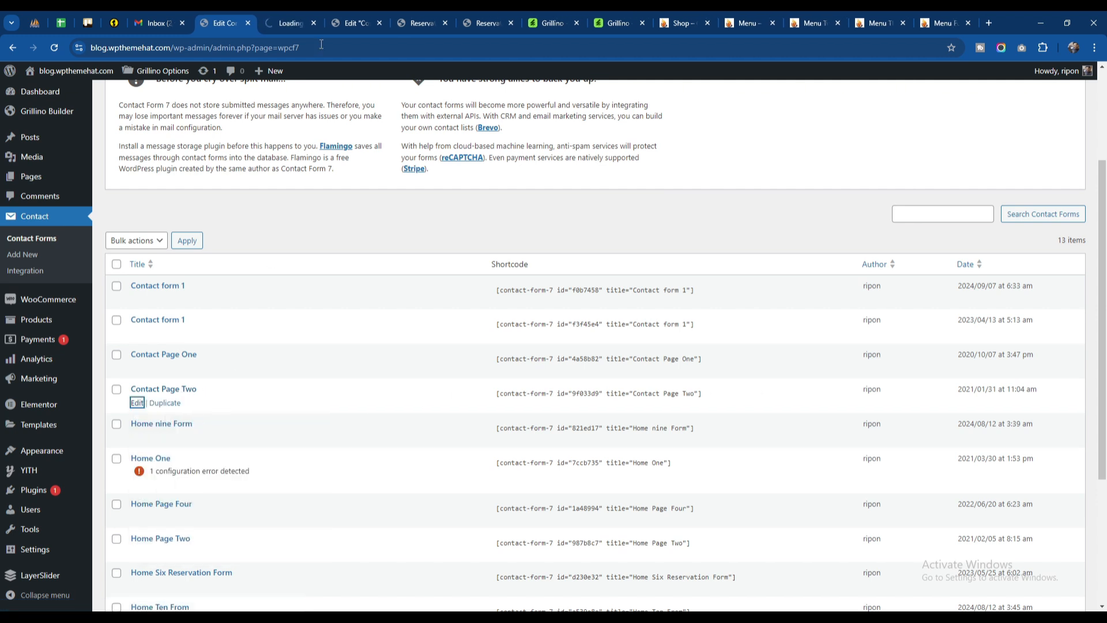
{"action": "left_click", "coordinate": [298, 22]}
{"action": "scroll", "coordinate": [356, 230], "scroll_direction": "down", "scroll_amount": 3}
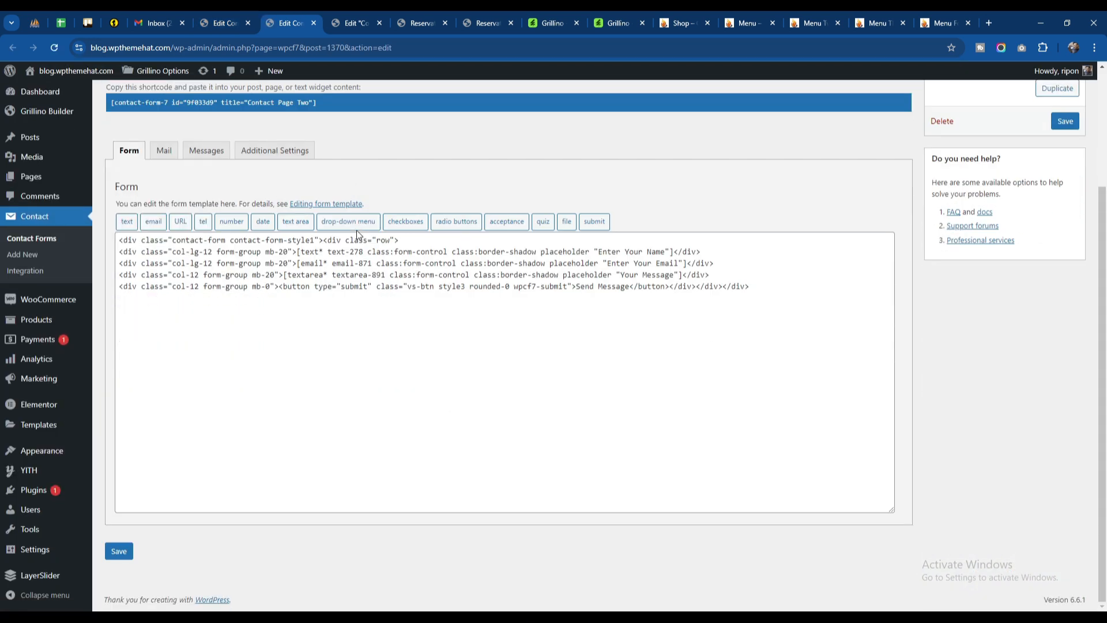
{"action": "left_click", "coordinate": [353, 22]}
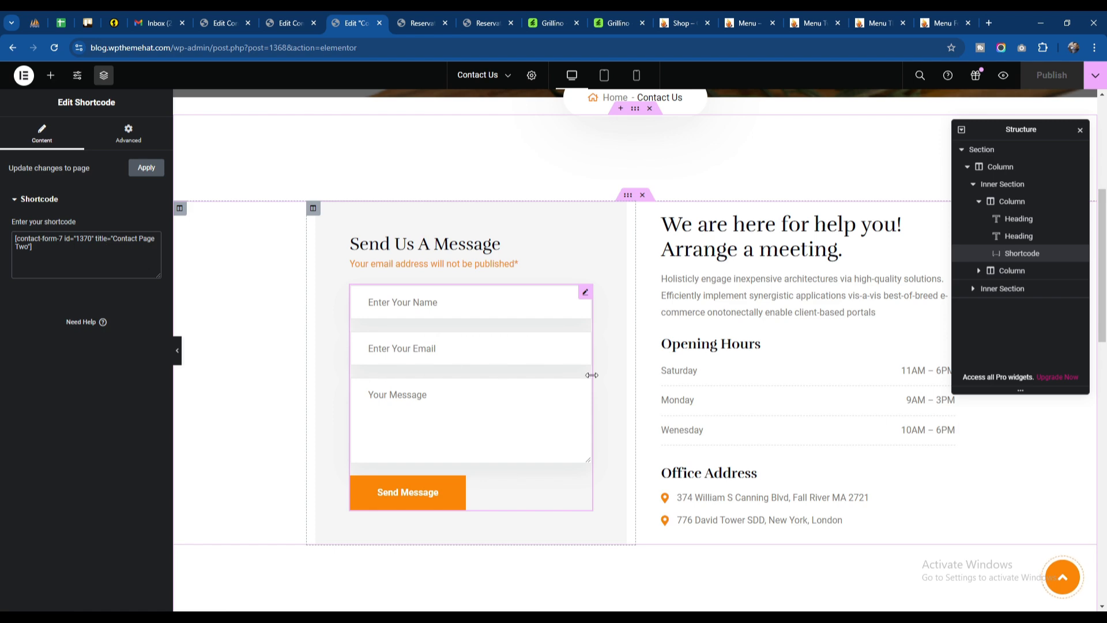
{"action": "left_click", "coordinate": [224, 23]}
{"action": "left_click", "coordinate": [286, 23]}
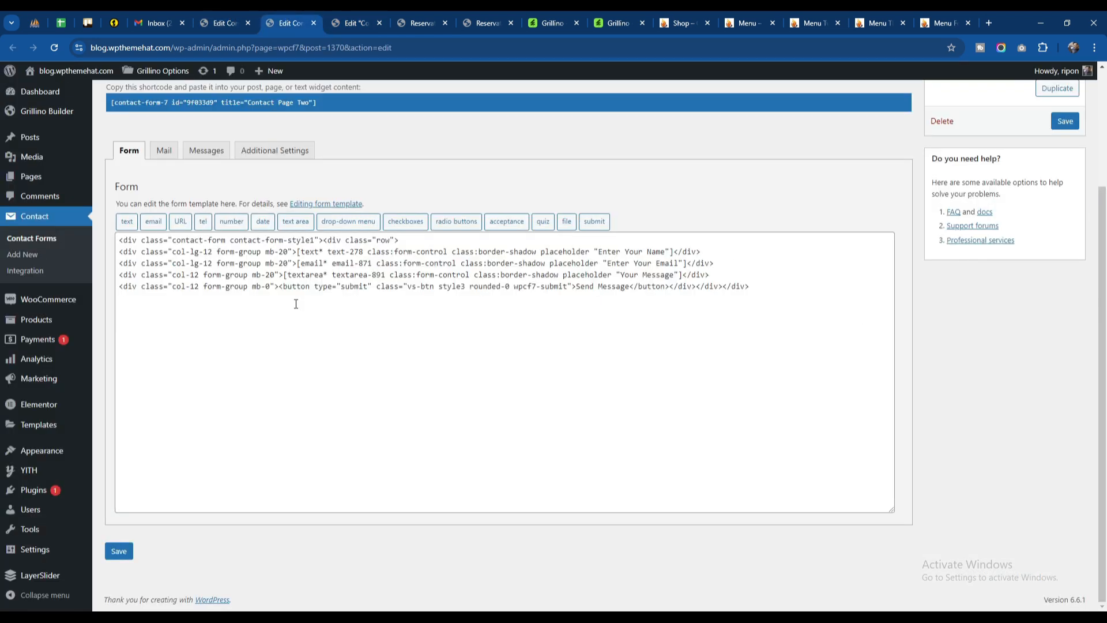
Step: Duplicate the "Enter Your Name" row below the "Enter Your Email" row in the template and delete the text tag inside the copy
{"action": "left_click", "coordinate": [734, 263]}
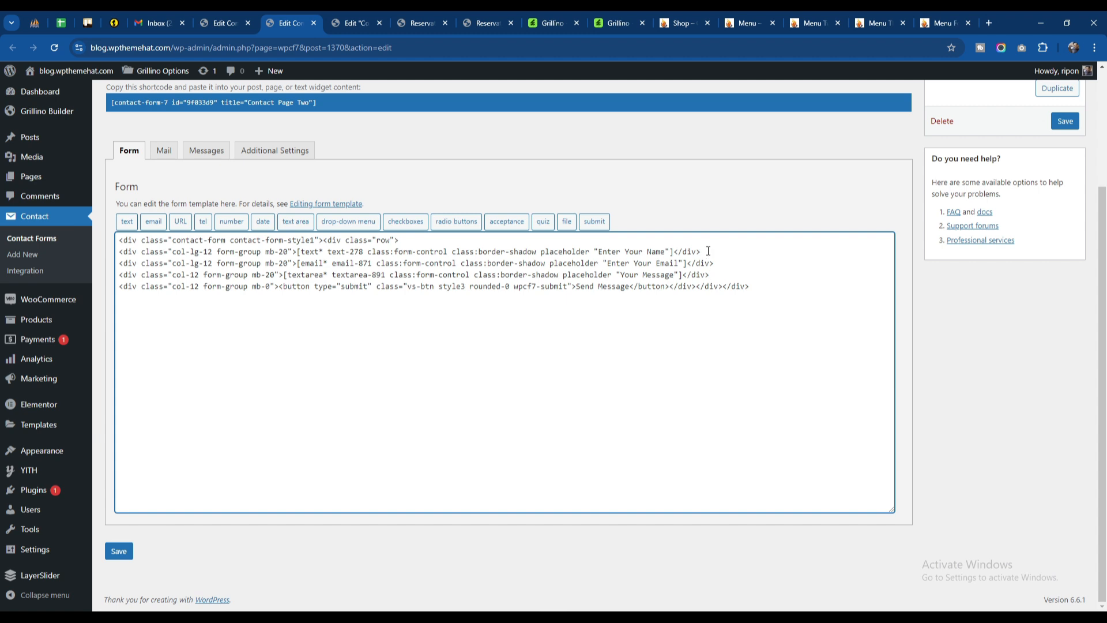
{"action": "left_click_drag", "start_coordinate": [702, 251], "coordinate": [124, 252]}
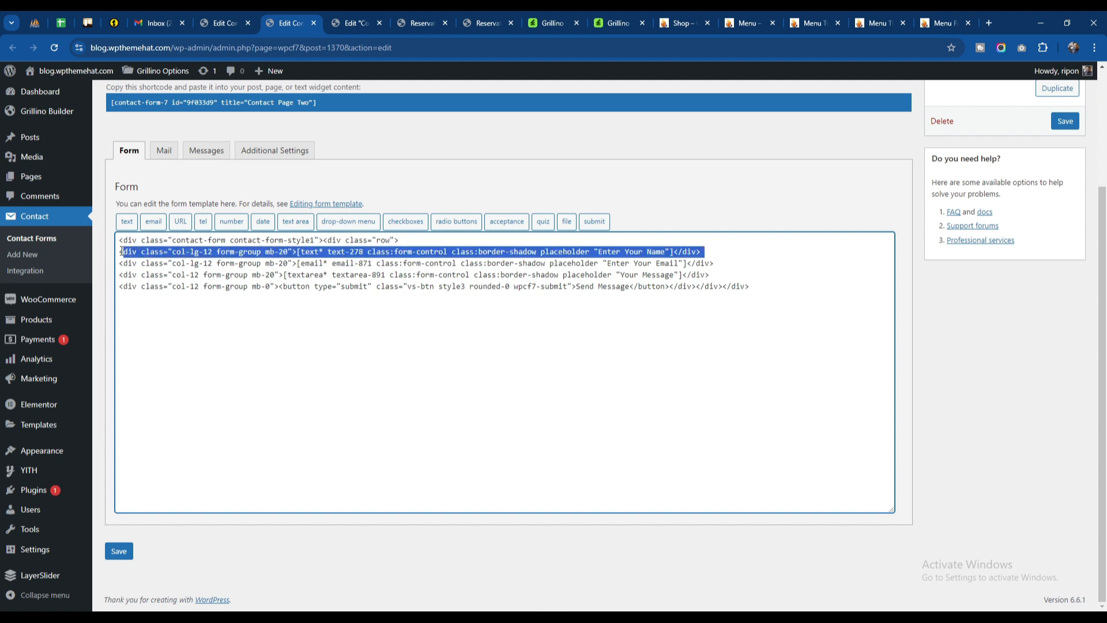
{"action": "key", "text": "ctrl+c"}
{"action": "left_click", "coordinate": [744, 263]}
{"action": "key", "text": "Return"}
{"action": "key", "text": "ctrl+v"}
{"action": "key", "text": "Return"}
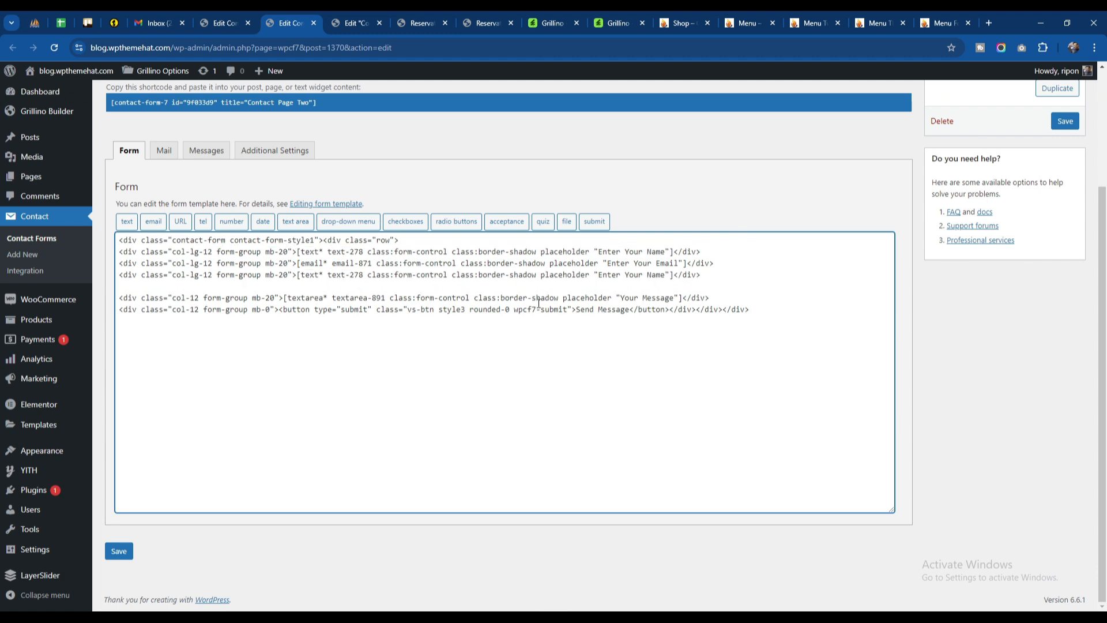
{"action": "key", "text": "BackSpace"}
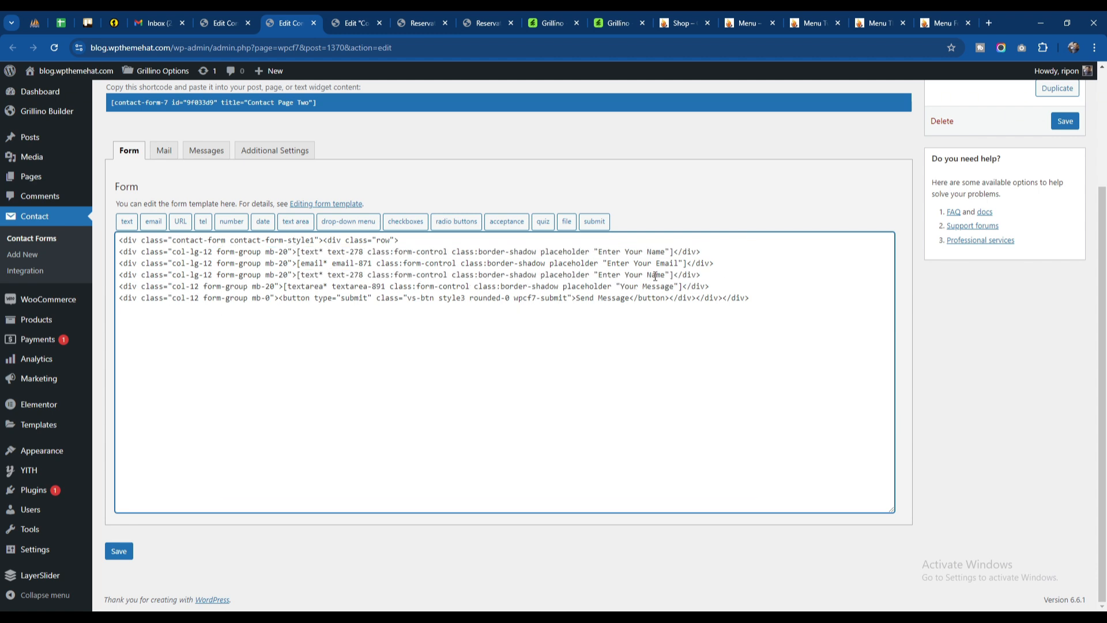
{"action": "left_click_drag", "start_coordinate": [675, 280], "coordinate": [254, 280]}
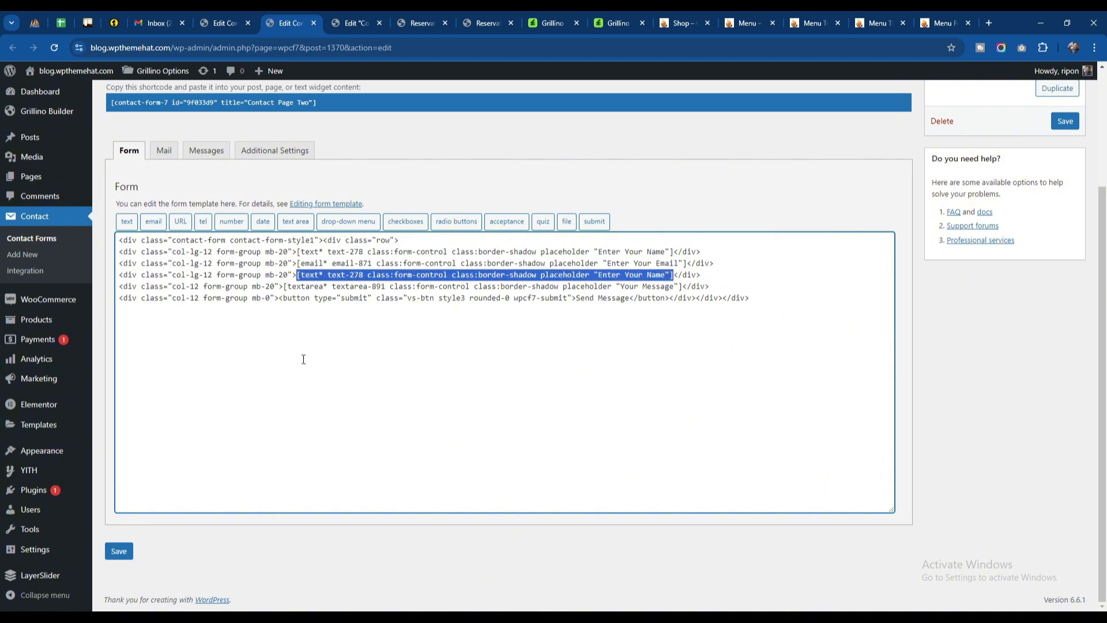
{"action": "key", "text": "BackSpace"}
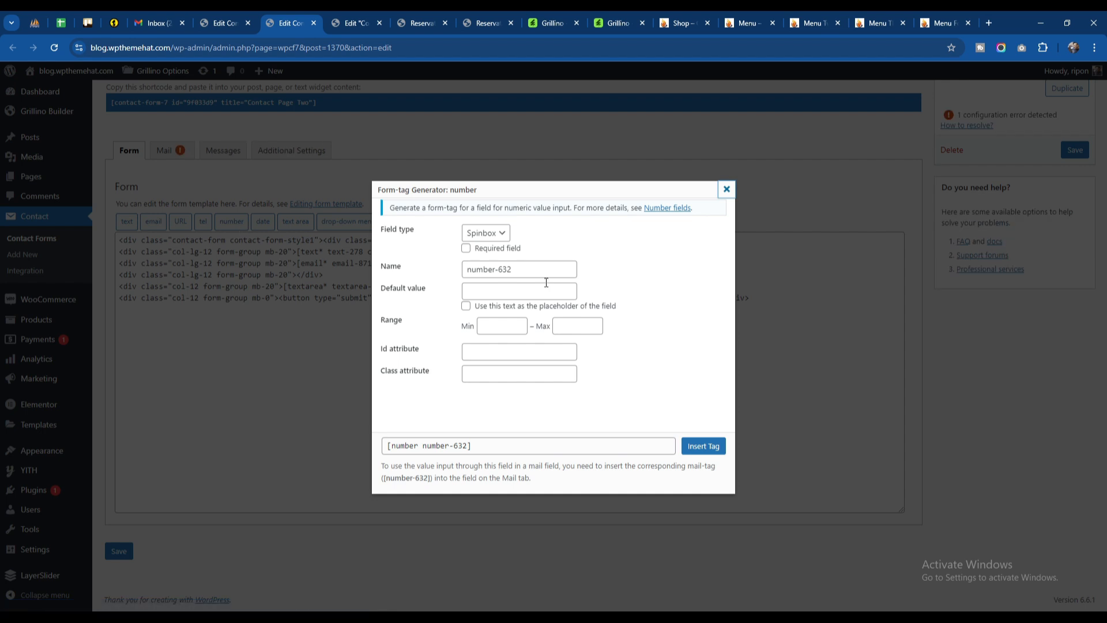
{"action": "left_click", "coordinate": [499, 239]}
{"action": "left_click", "coordinate": [559, 242]}
{"action": "left_click", "coordinate": [726, 189]}
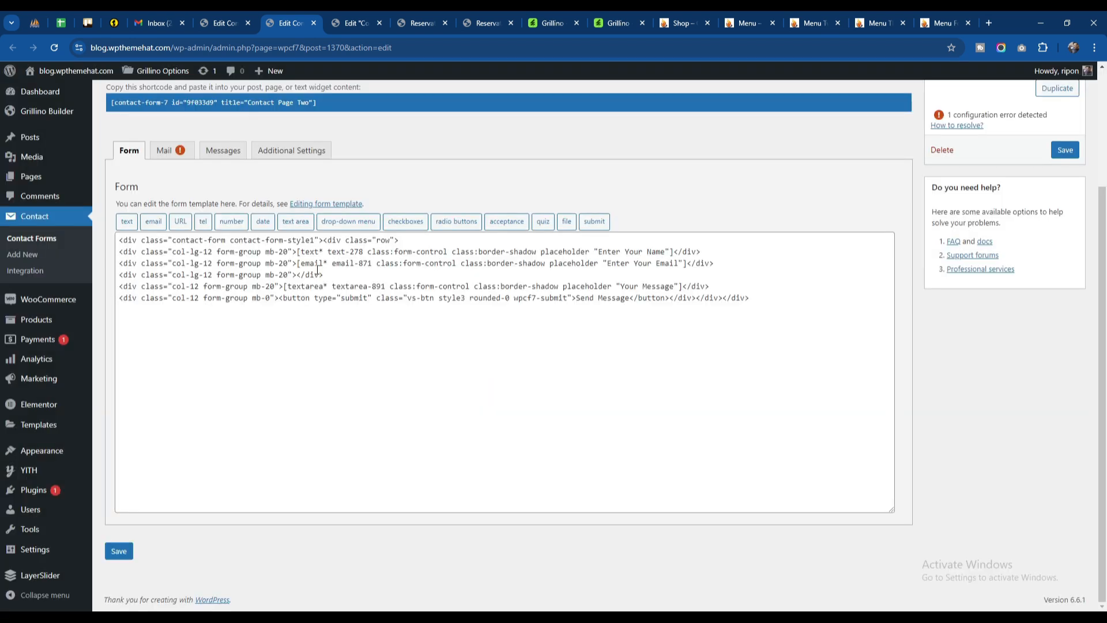
Step: Generate a required text form-tag with the placeholder "Your number" and the class form-control, and copy its code
{"action": "left_click", "coordinate": [126, 222]}
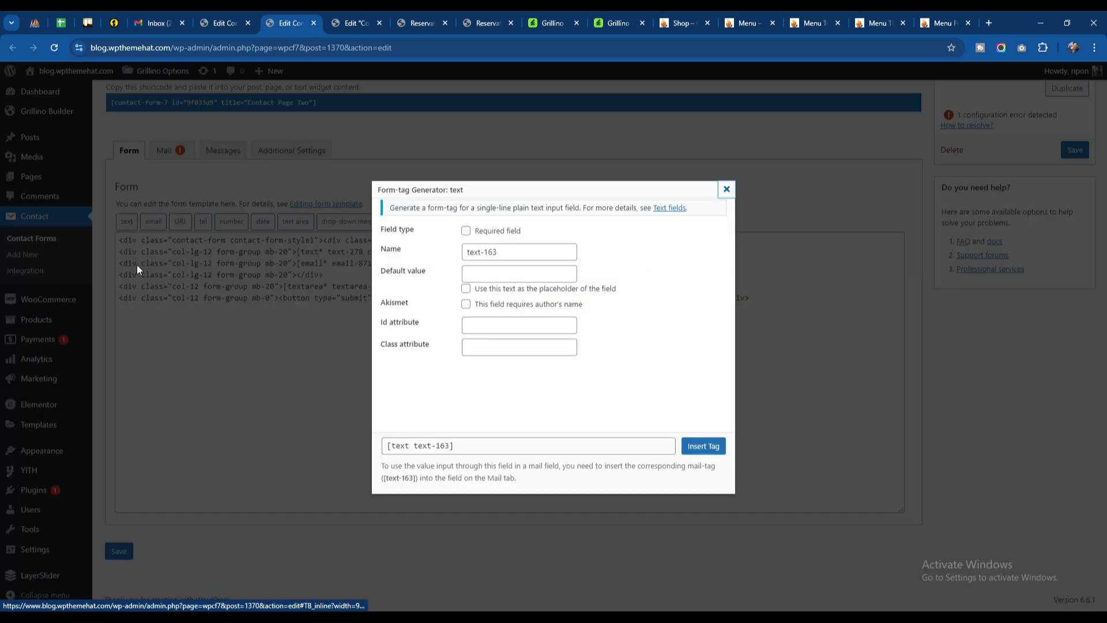
{"action": "left_click", "coordinate": [466, 231]}
{"action": "left_click", "coordinate": [498, 271]}
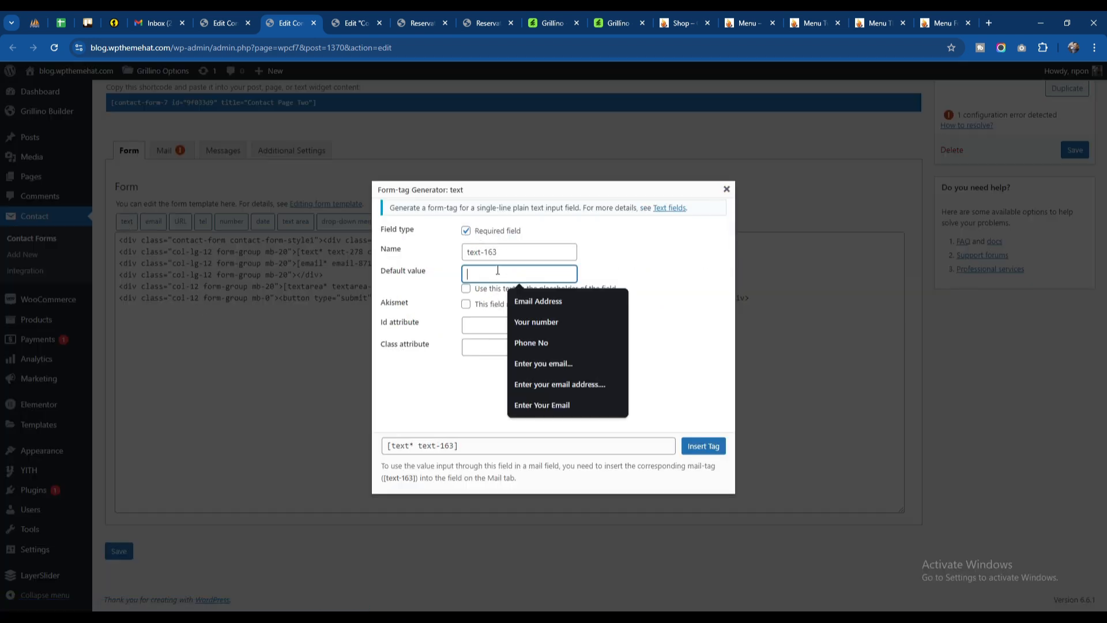
{"action": "left_click", "coordinate": [545, 320]}
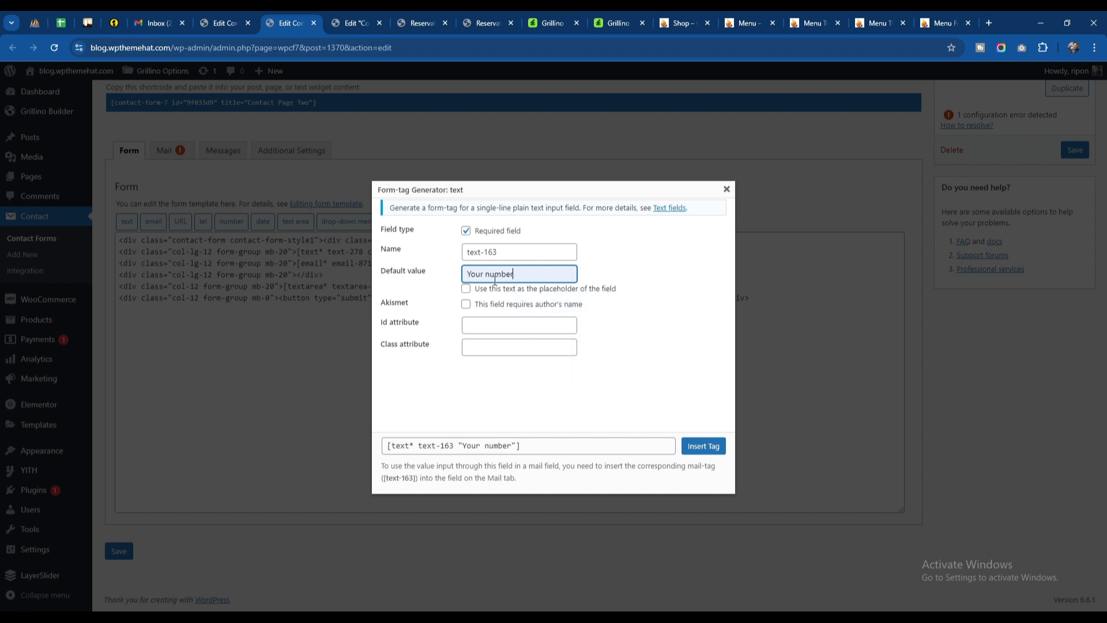
{"action": "left_click", "coordinate": [513, 291]}
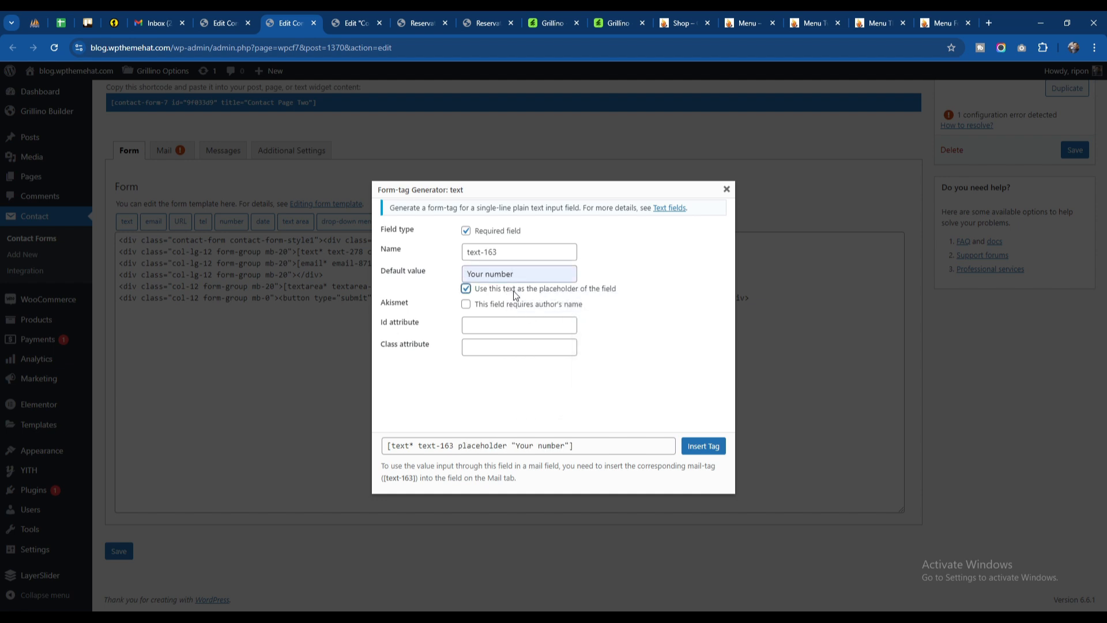
{"action": "left_click", "coordinate": [504, 348]}
{"action": "left_click", "coordinate": [522, 378]}
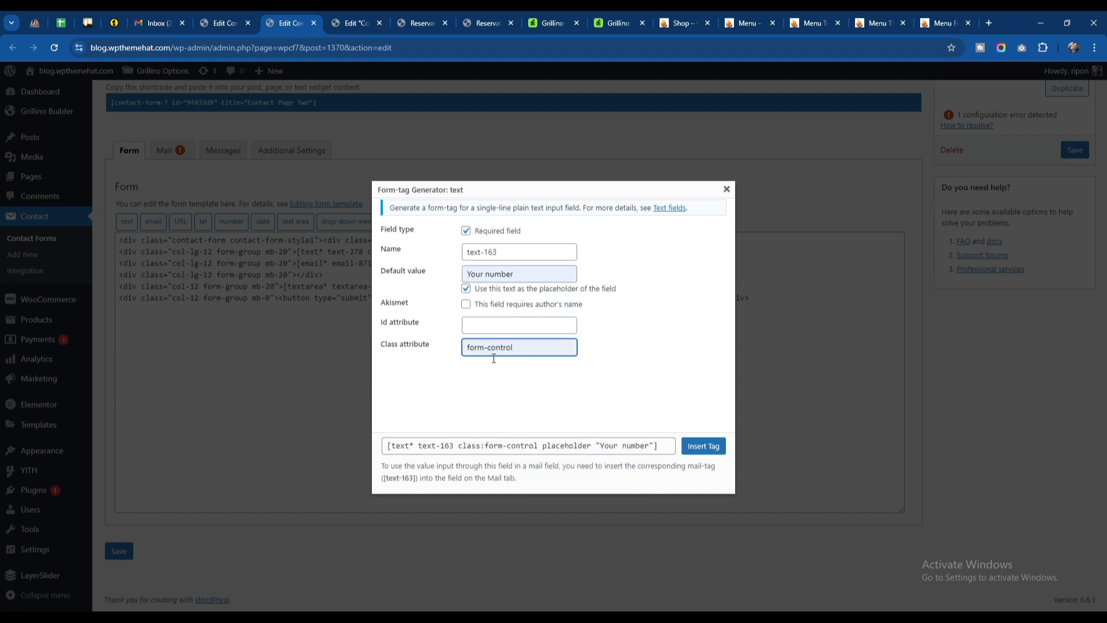
{"action": "left_click", "coordinate": [535, 419]}
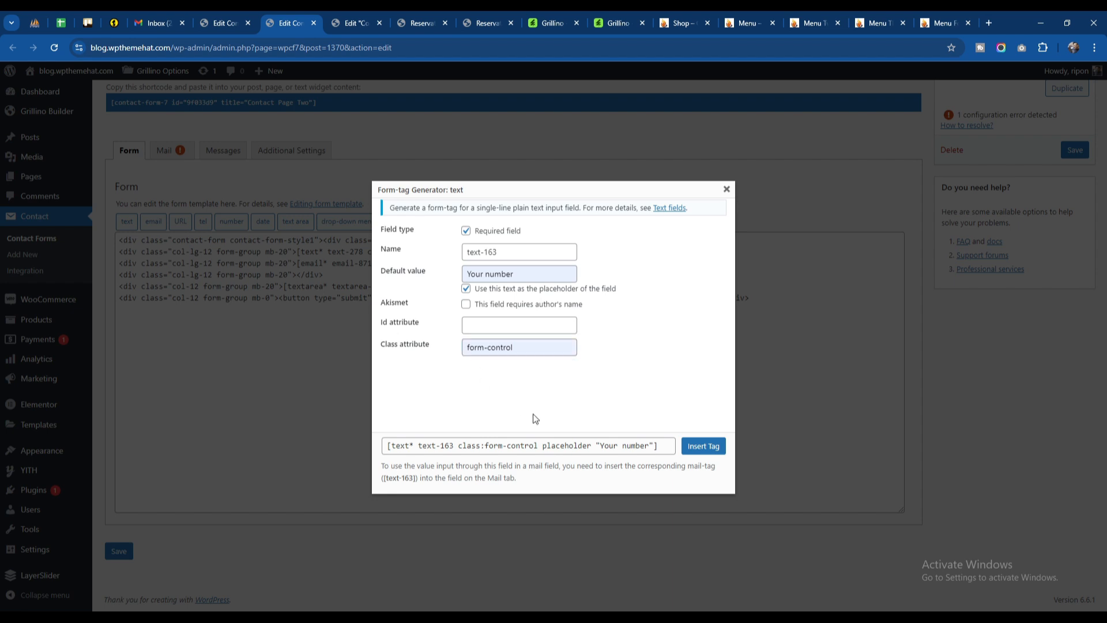
{"action": "left_click", "coordinate": [557, 440]}
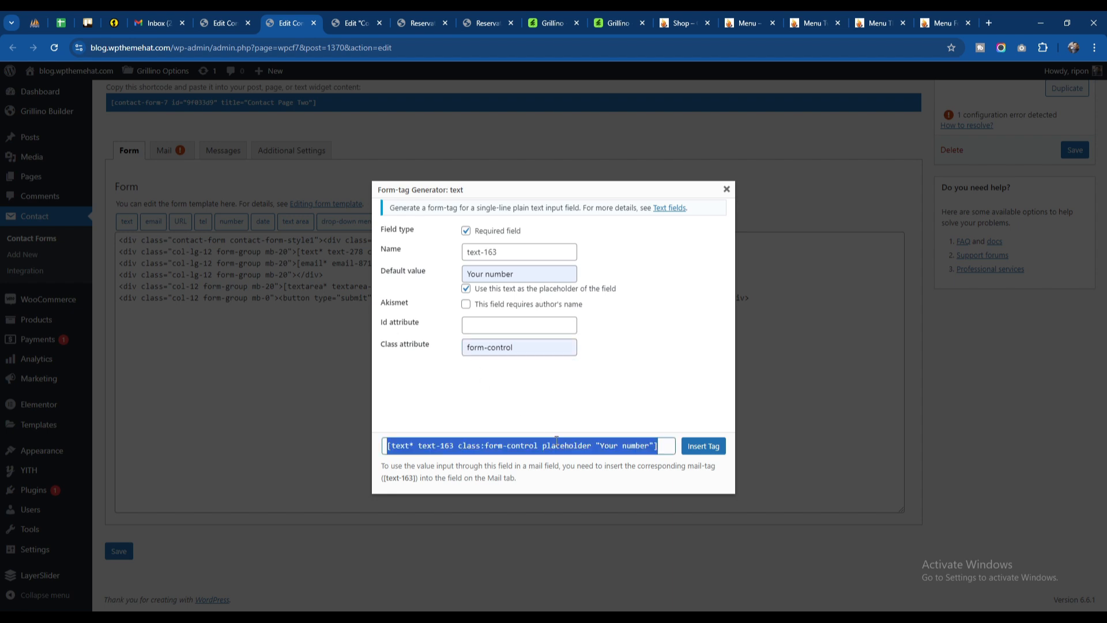
Step: Paste the copied tag into the empty row of the Contact Page Two template, save the form and switch to the live Reservation page
{"action": "left_click", "coordinate": [726, 188]}
{"action": "left_click", "coordinate": [299, 276]}
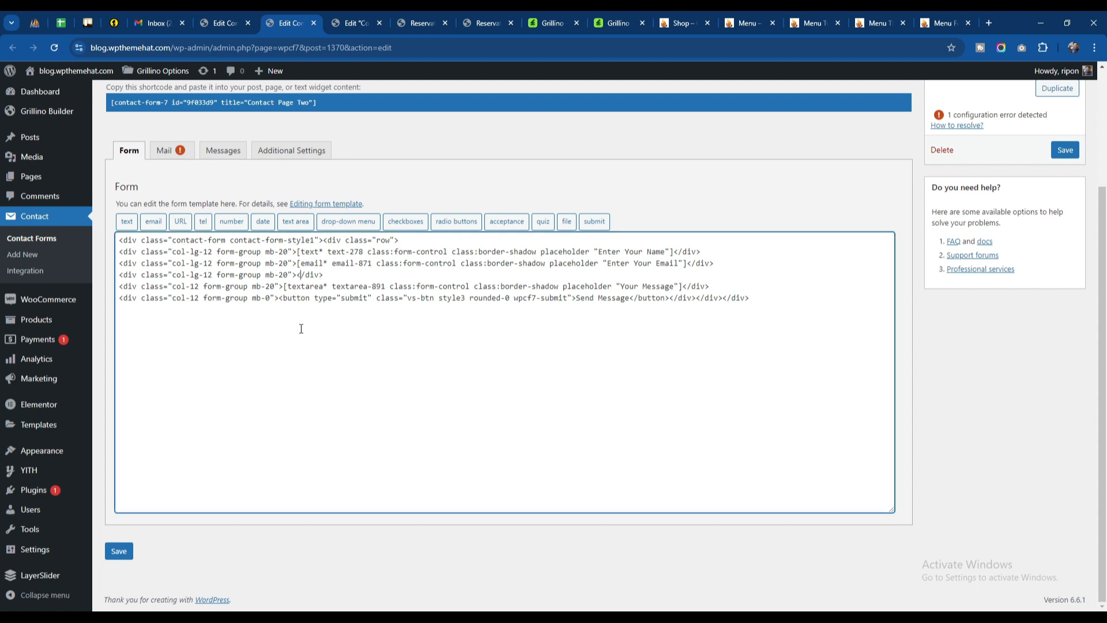
{"action": "key", "text": "ctrl+v"}
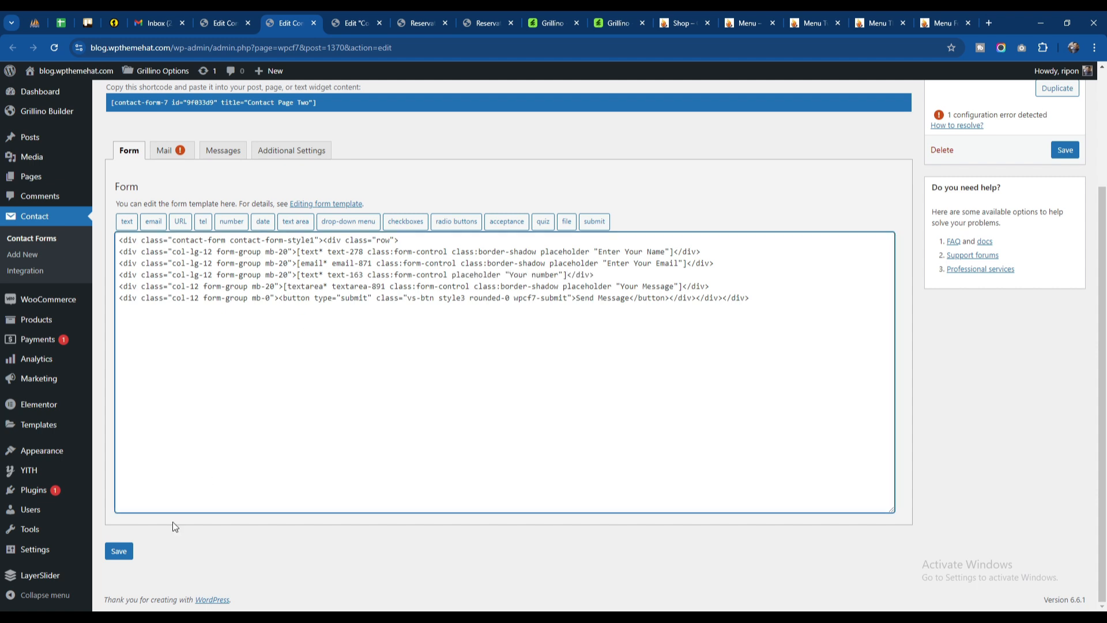
{"action": "left_click", "coordinate": [118, 551]}
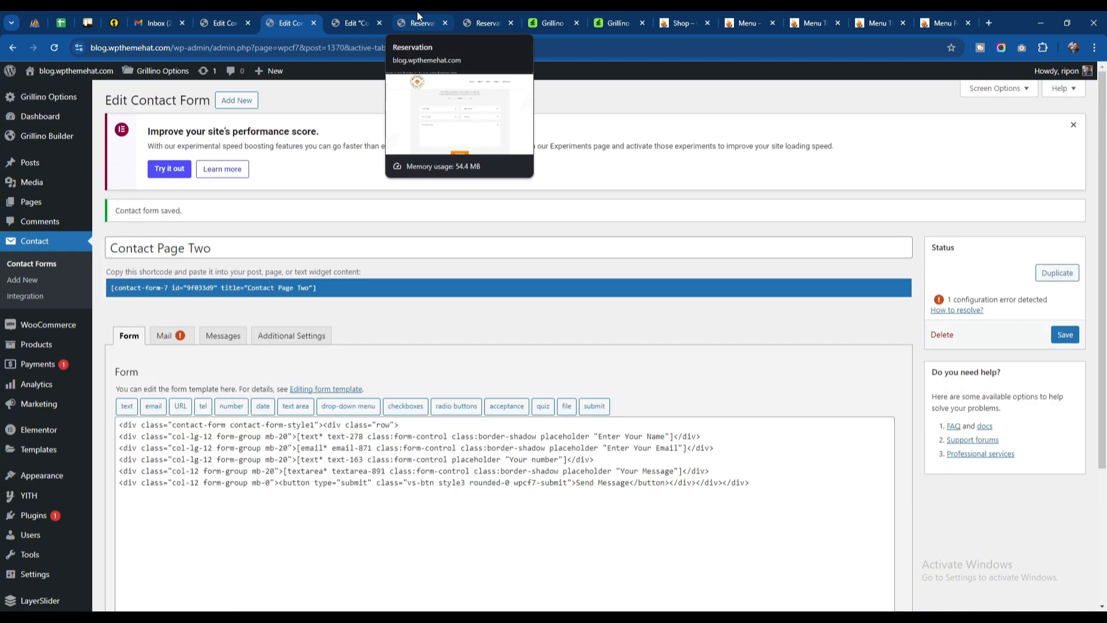
{"action": "left_click", "coordinate": [417, 15]}
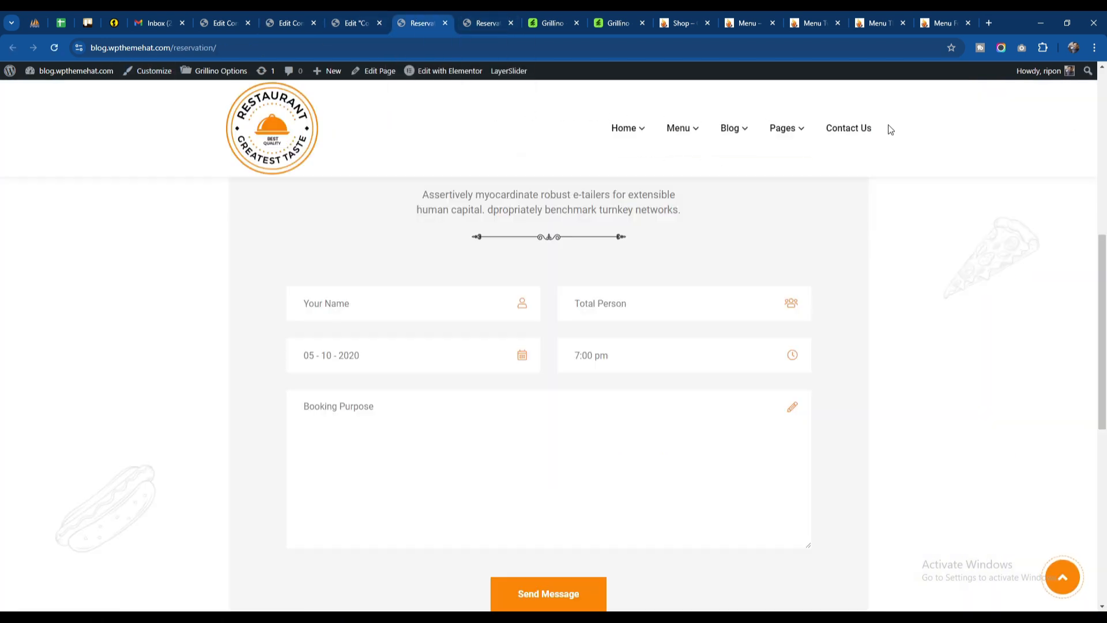
Step: Open the live Contact Us page and check the number field in the message form and the map below it
{"action": "left_click", "coordinate": [834, 137]}
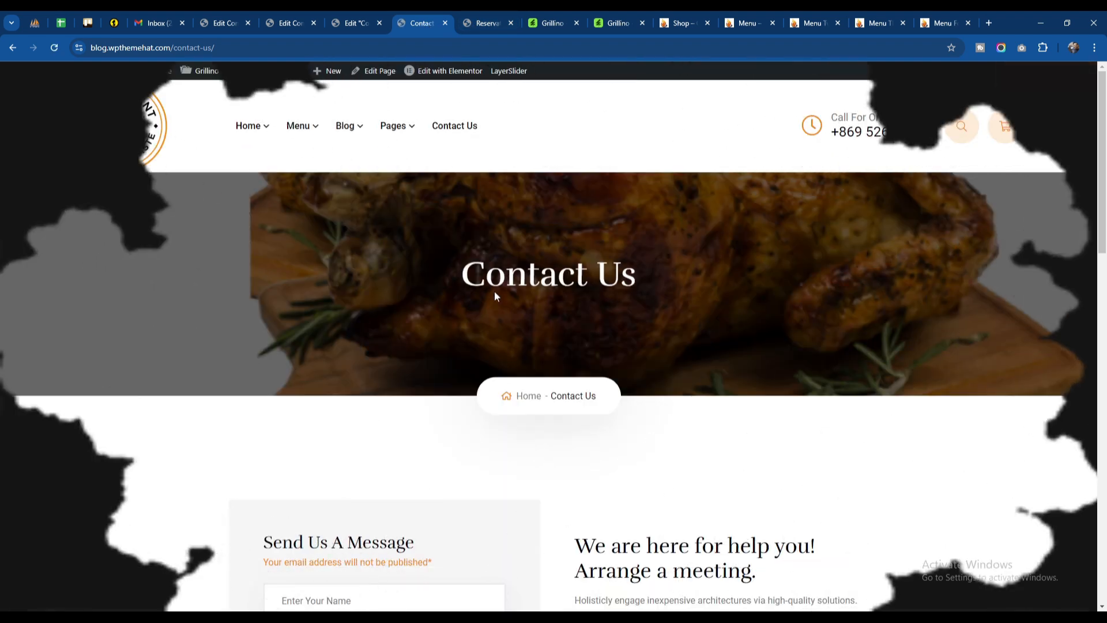
{"action": "scroll", "coordinate": [496, 295], "scroll_direction": "down", "scroll_amount": 5}
{"action": "left_click", "coordinate": [291, 386]}
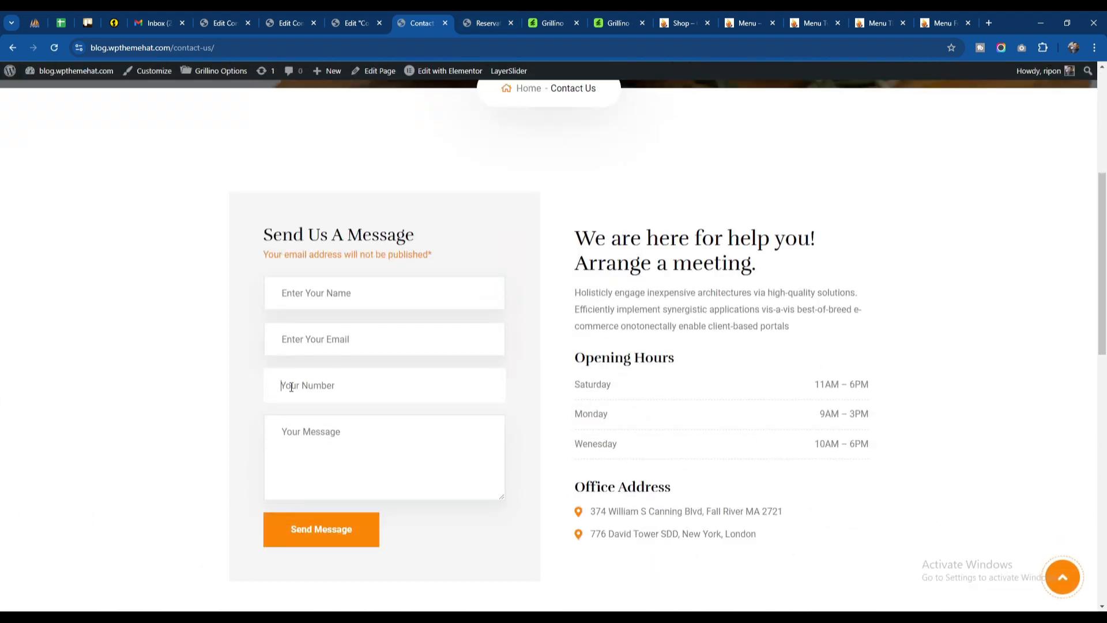
{"action": "left_click", "coordinate": [346, 419]}
{"action": "scroll", "coordinate": [365, 371], "scroll_direction": "down", "scroll_amount": 5}
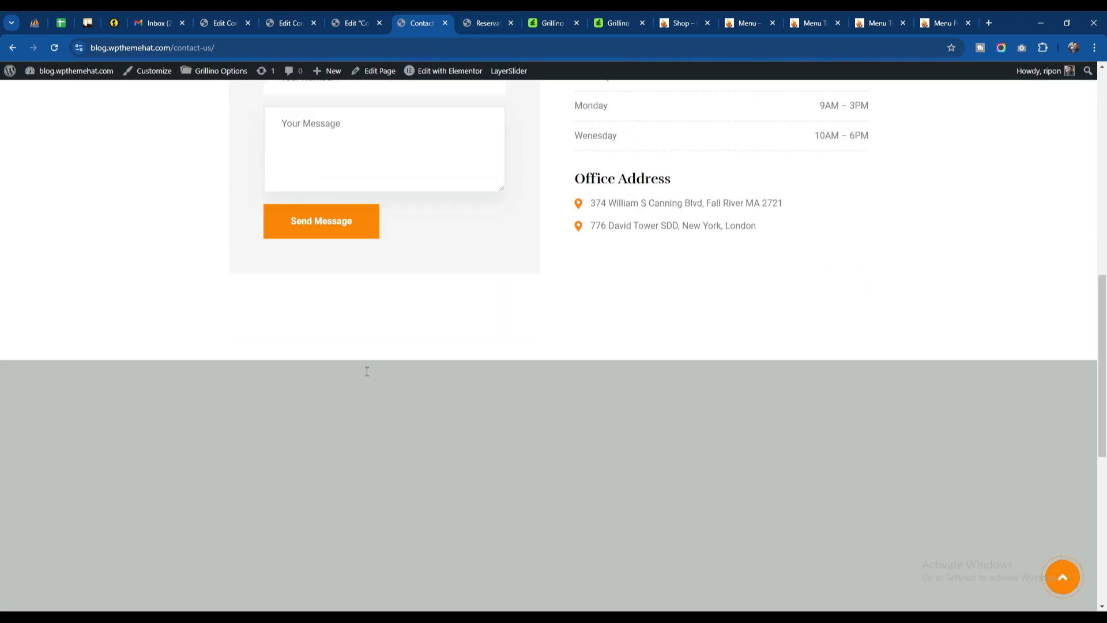
{"action": "scroll", "coordinate": [385, 316], "scroll_direction": "up", "scroll_amount": 3}
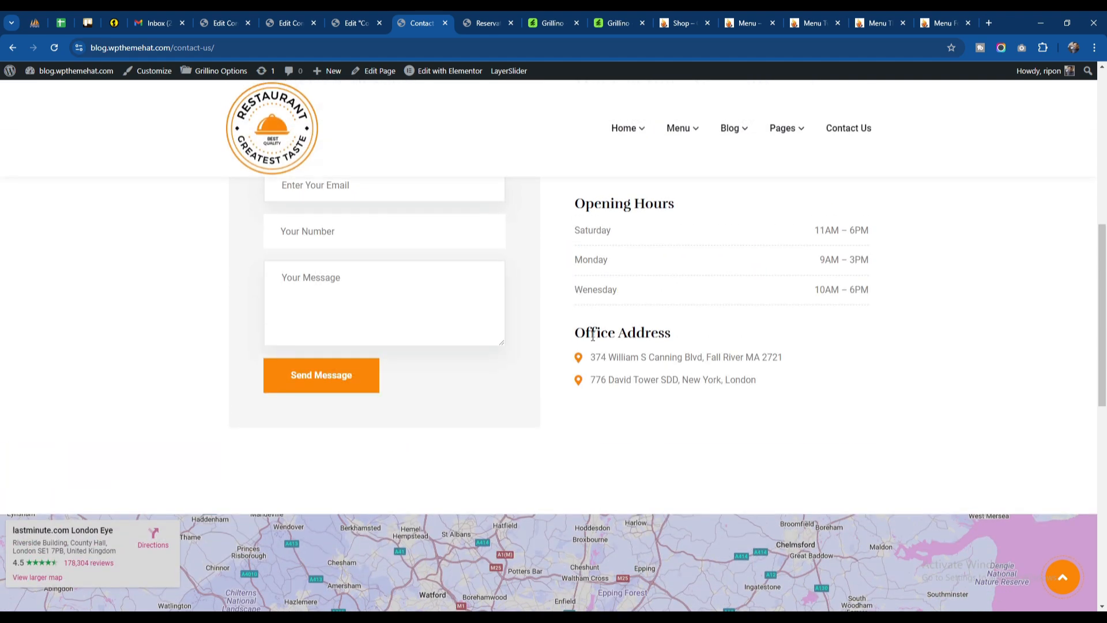
{"action": "scroll", "coordinate": [558, 338], "scroll_direction": "up", "scroll_amount": 3}
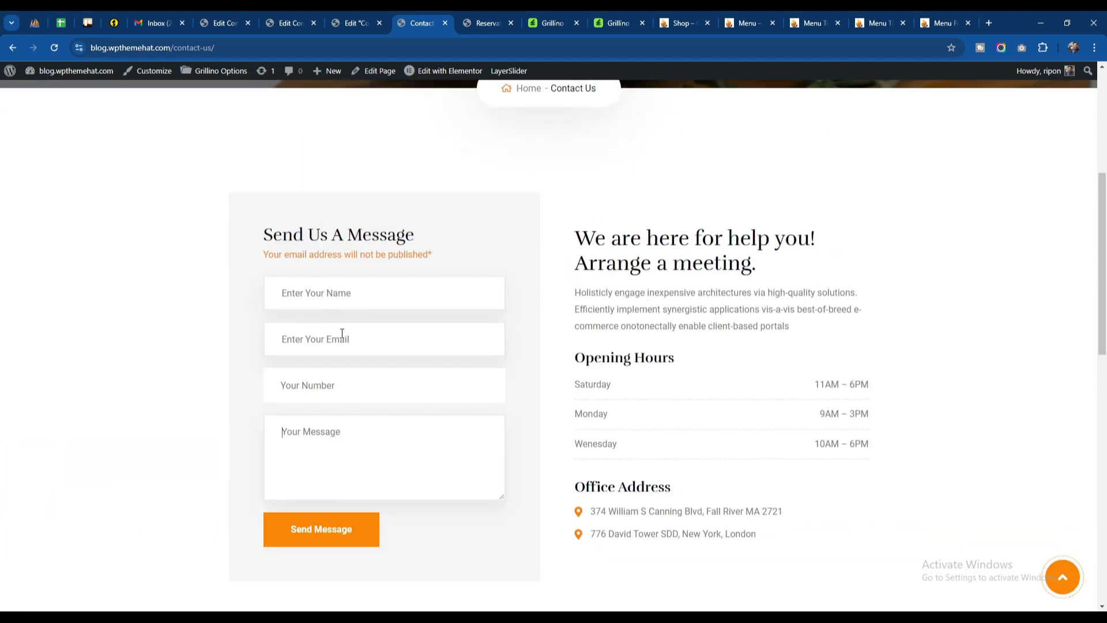
{"action": "scroll", "coordinate": [534, 311], "scroll_direction": "down", "scroll_amount": 5}
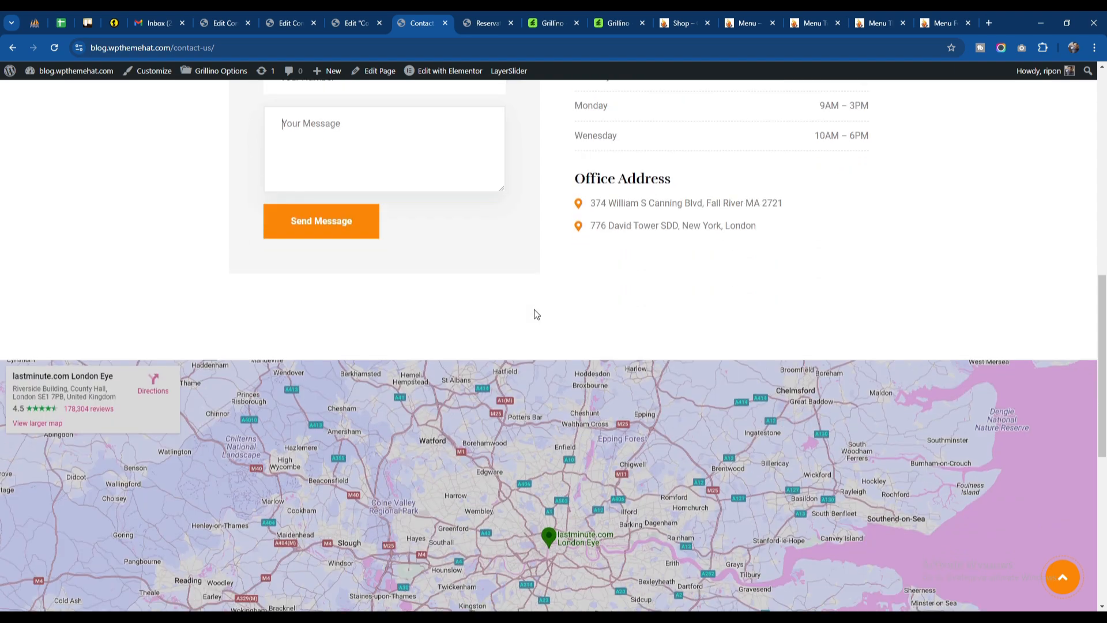
{"action": "scroll", "coordinate": [534, 315], "scroll_direction": "down", "scroll_amount": 5}
{"action": "scroll", "coordinate": [461, 231], "scroll_direction": "up", "scroll_amount": 15}
Step: Return to the Contact Us page editor and inspect the heading, description and opening hours widgets, including the opening hours' HTML code
{"action": "left_click", "coordinate": [356, 23]}
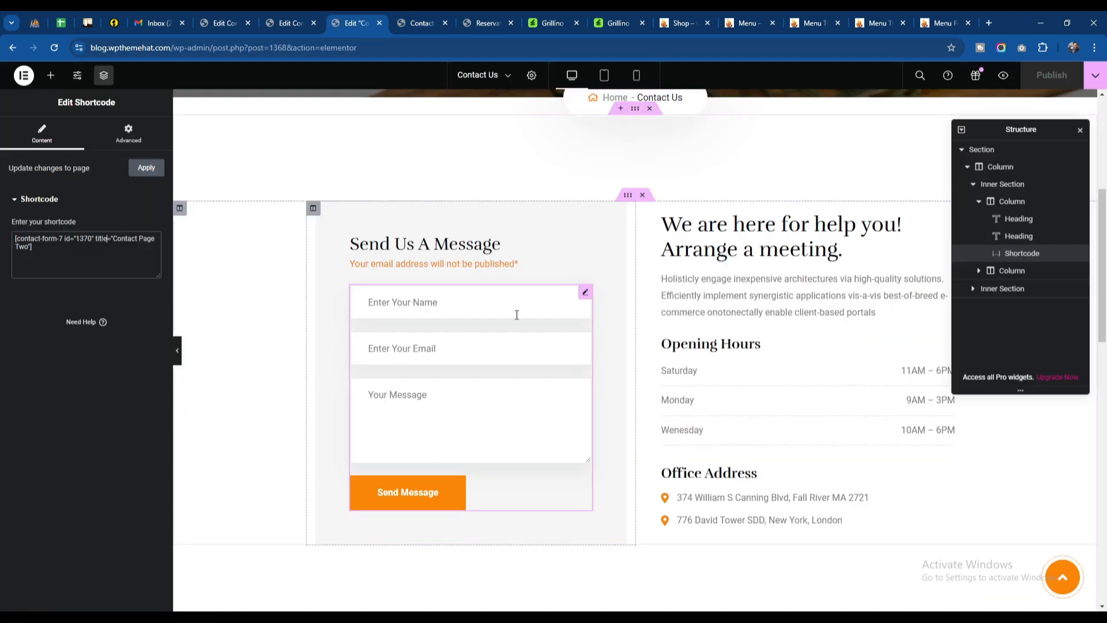
{"action": "left_click", "coordinate": [698, 258]}
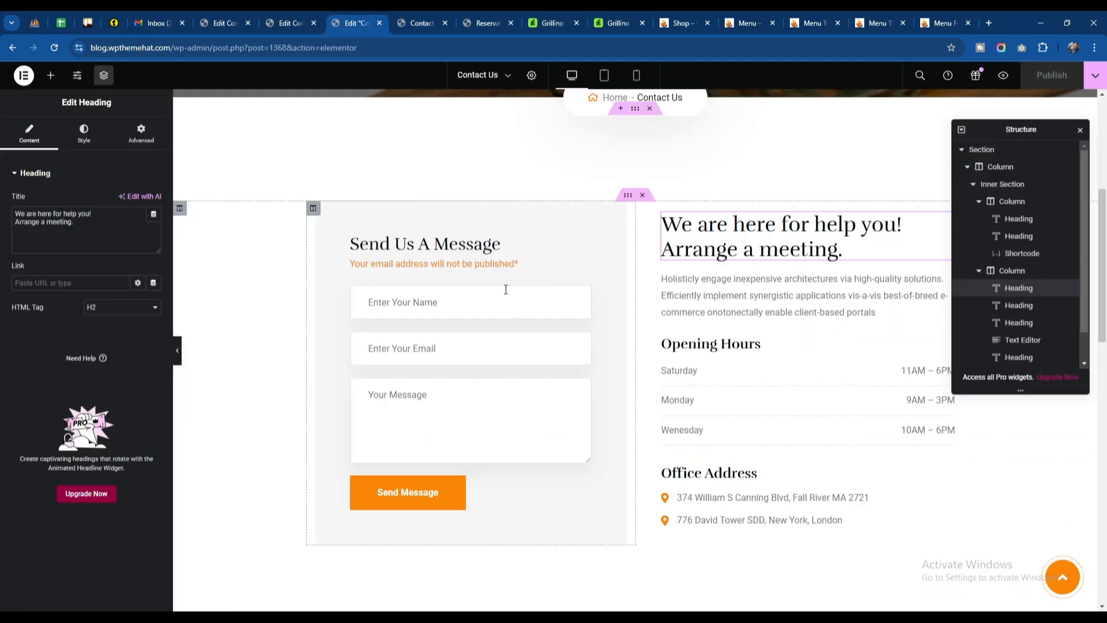
{"action": "left_click", "coordinate": [719, 305]}
{"action": "left_click", "coordinate": [723, 378]}
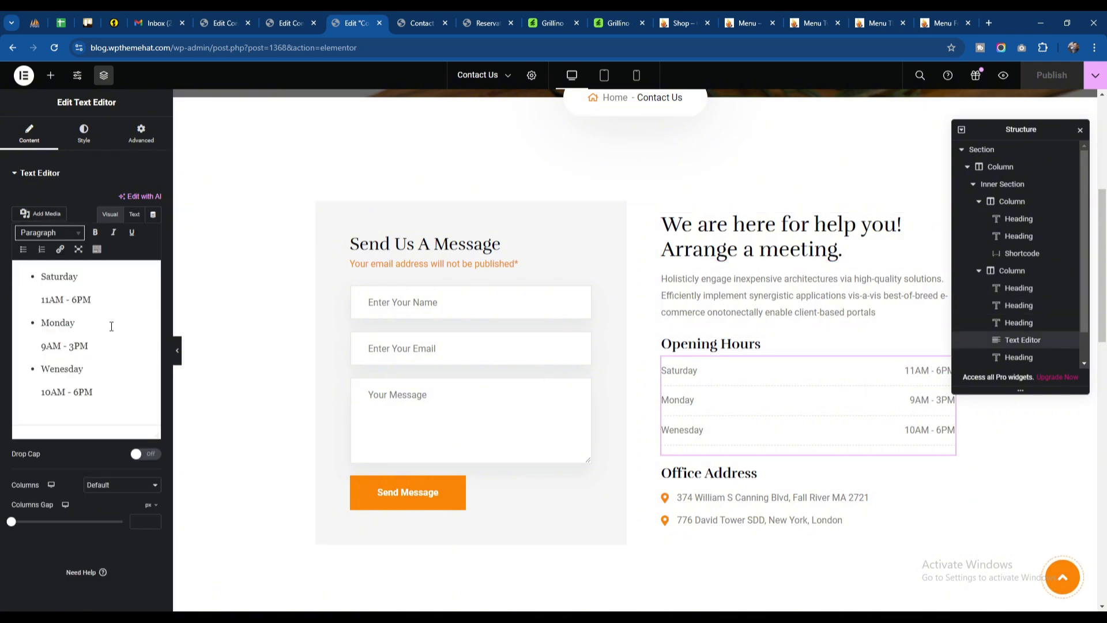
{"action": "left_click", "coordinate": [134, 214]}
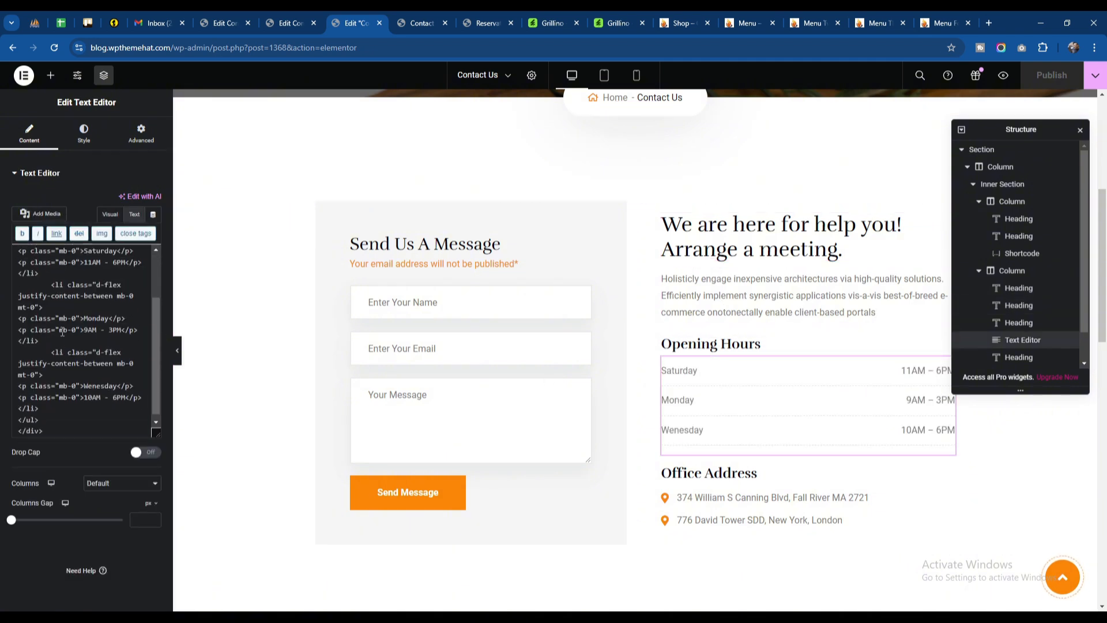
{"action": "scroll", "coordinate": [84, 352], "scroll_direction": "down", "scroll_amount": 1}
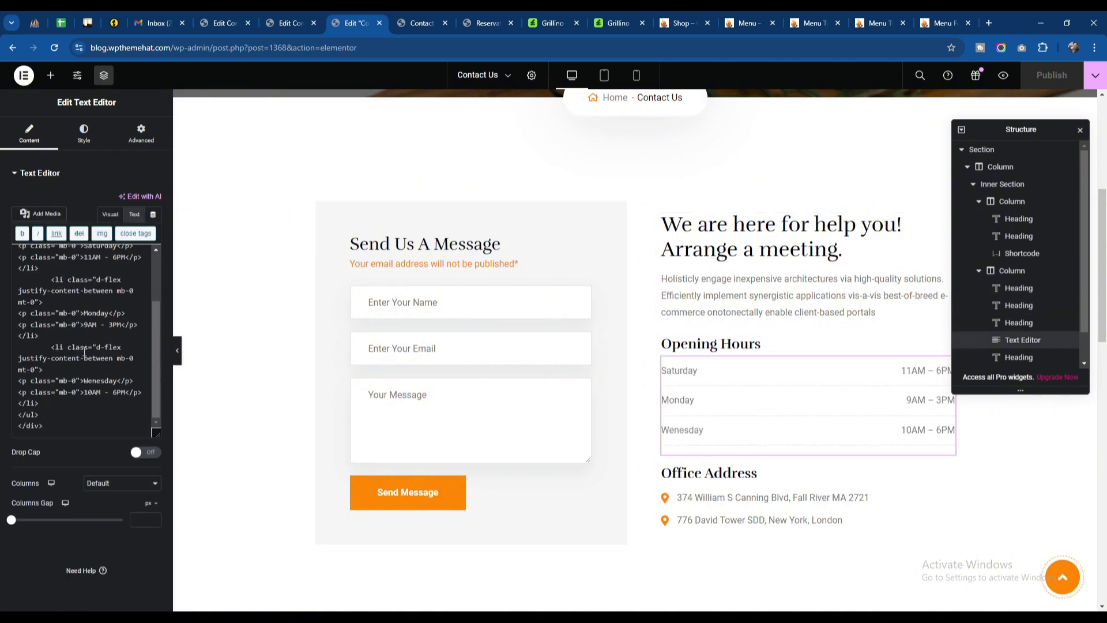
{"action": "double_click", "coordinate": [105, 382]}
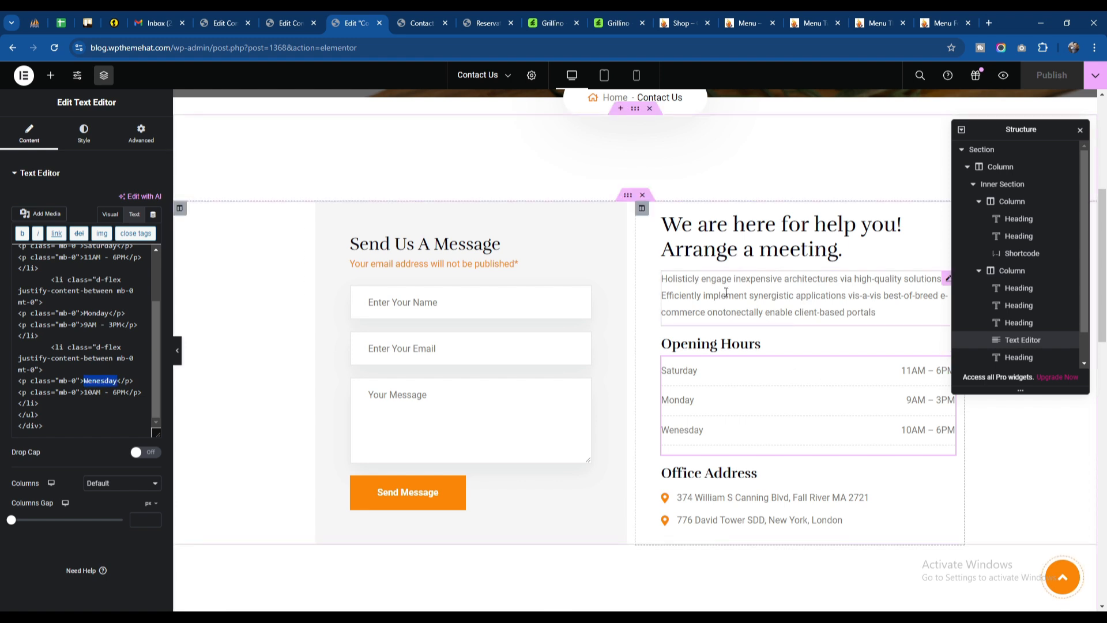
Step: Open the icon list under Office Address and inspect its first address item
{"action": "left_click", "coordinate": [729, 494]}
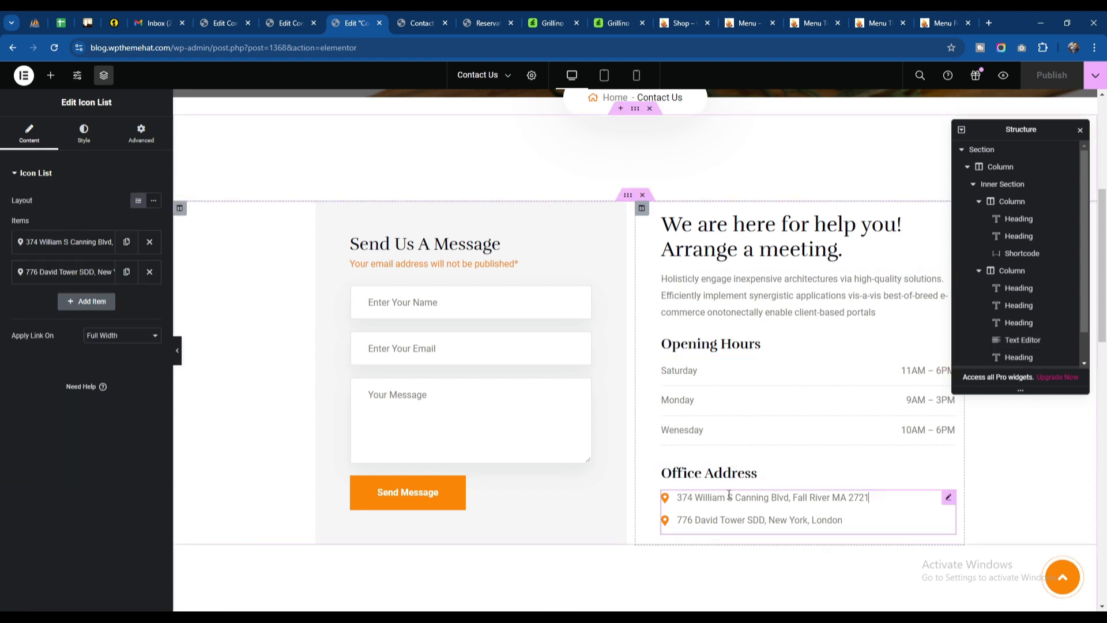
{"action": "left_click", "coordinate": [70, 242]}
{"action": "left_click", "coordinate": [69, 242]}
{"action": "scroll", "coordinate": [645, 281], "scroll_direction": "down", "scroll_amount": 3}
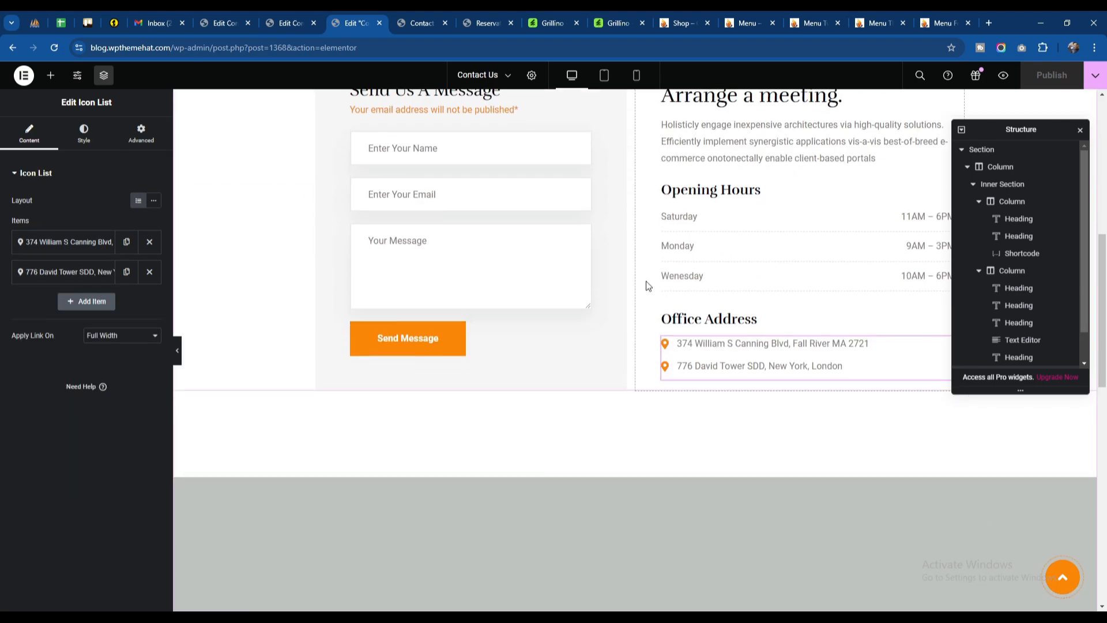
Step: Select the Google Maps widget in the last inner section and set its height to 440 px
{"action": "scroll", "coordinate": [646, 281], "scroll_direction": "down", "scroll_amount": 8}
{"action": "scroll", "coordinate": [646, 281], "scroll_direction": "up", "scroll_amount": 3}
{"action": "scroll", "coordinate": [455, 413], "scroll_direction": "up", "scroll_amount": 3}
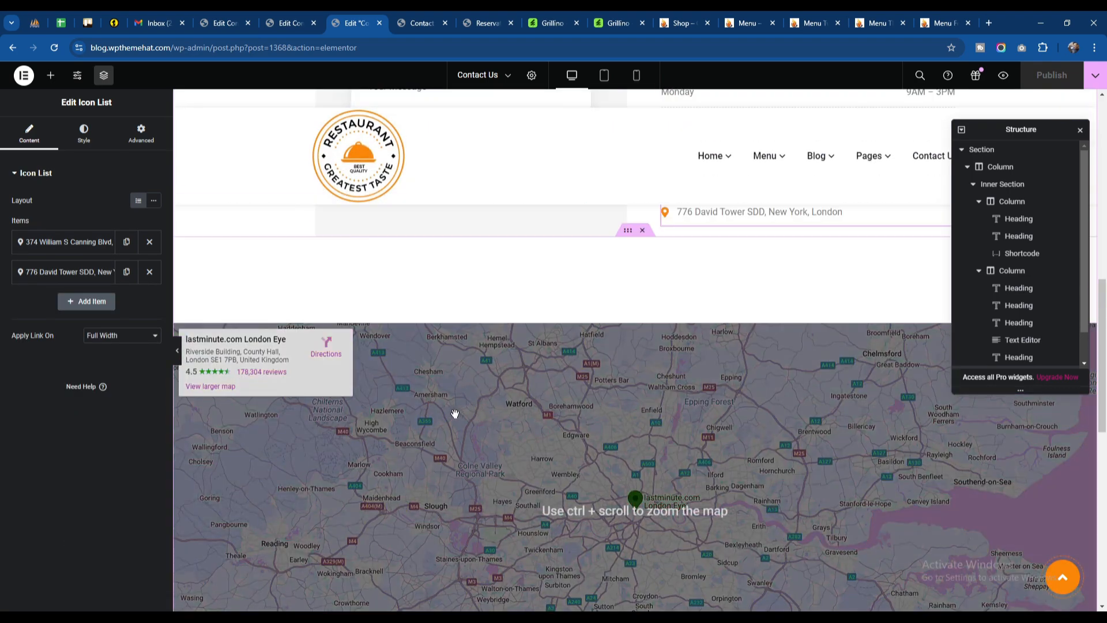
{"action": "scroll", "coordinate": [1015, 300], "scroll_direction": "down", "scroll_amount": 1}
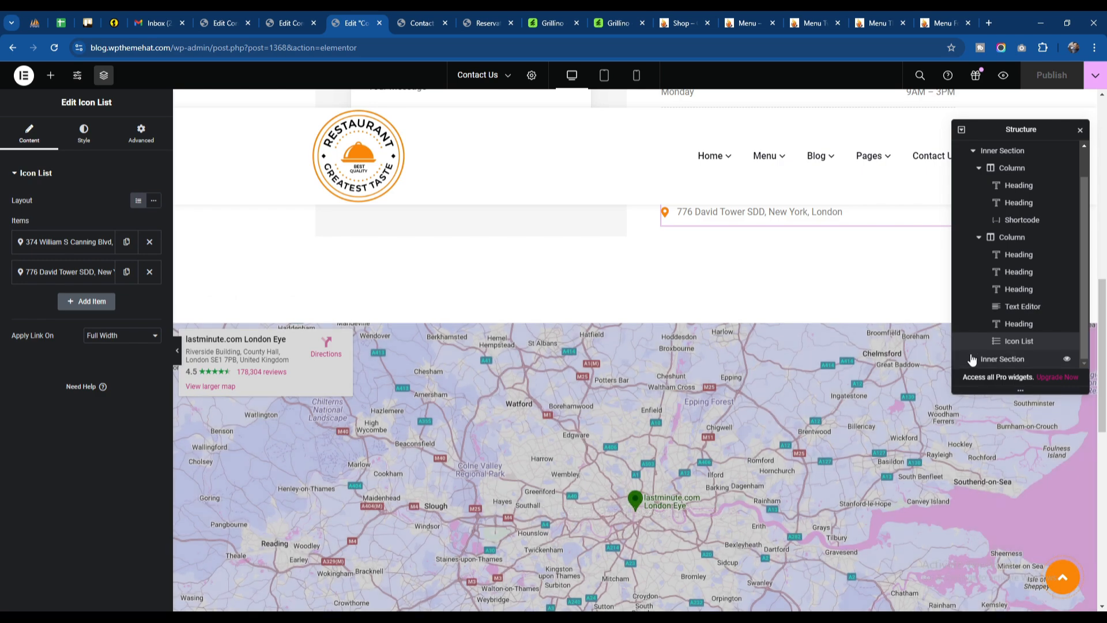
{"action": "left_click", "coordinate": [973, 359]}
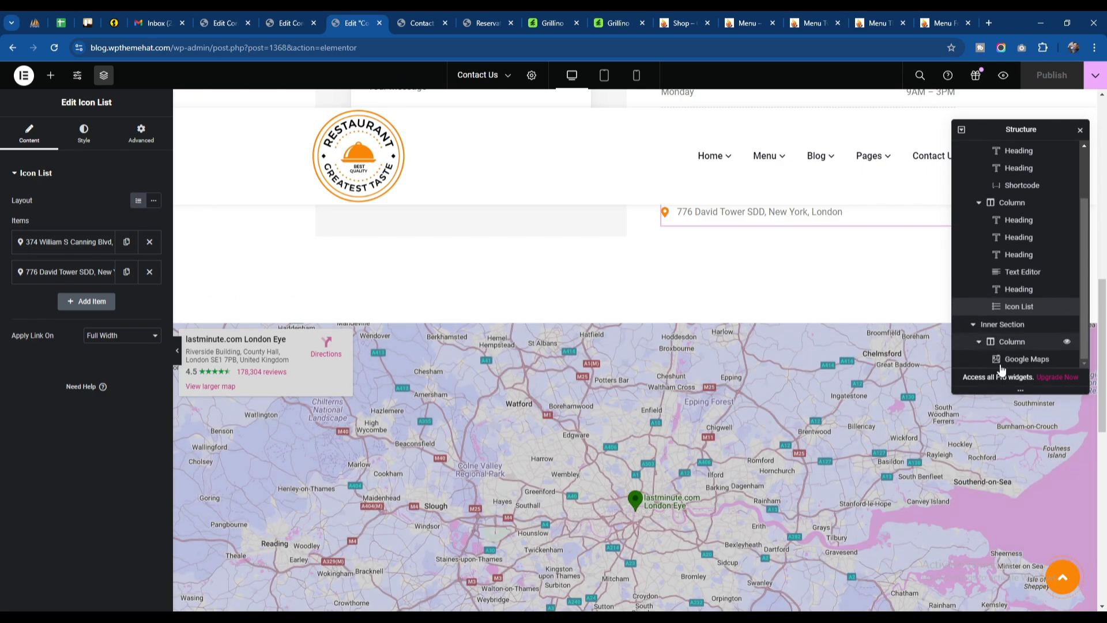
{"action": "left_click", "coordinate": [1022, 359]}
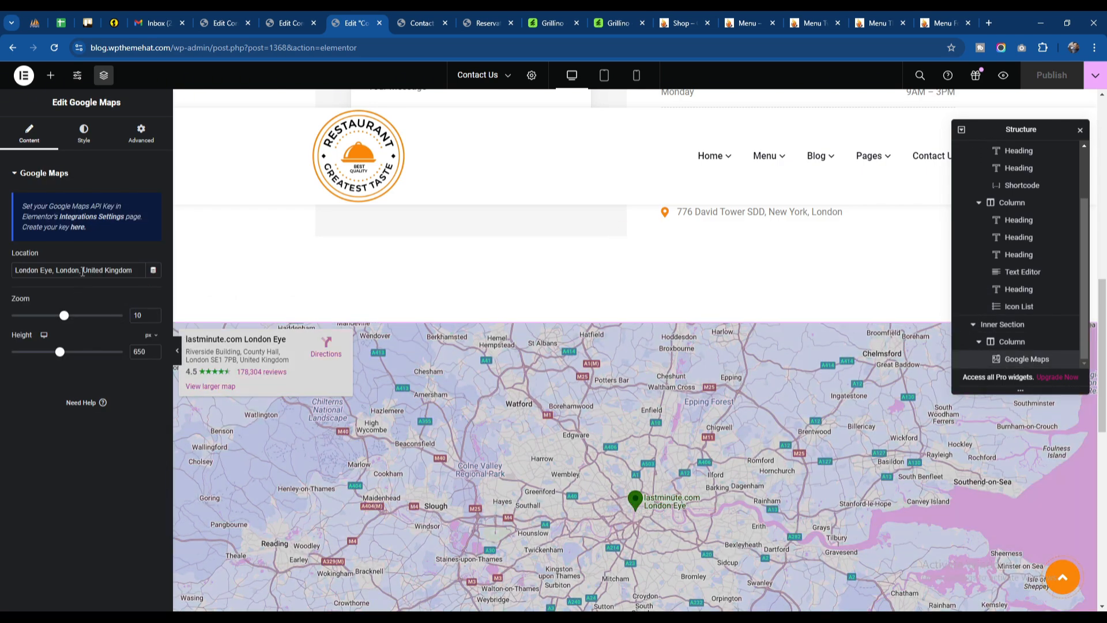
{"action": "scroll", "coordinate": [350, 236], "scroll_direction": "down", "scroll_amount": 3}
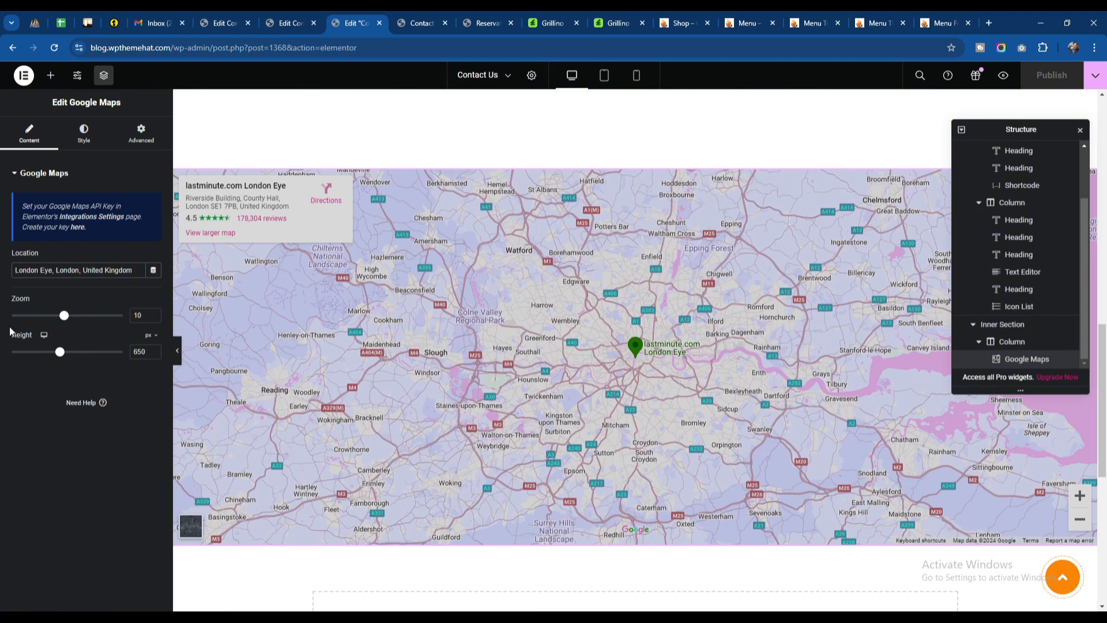
{"action": "left_click_drag", "start_coordinate": [60, 352], "coordinate": [42, 352]}
{"action": "mouse_move", "coordinate": [64, 315]}
{"action": "left_mouse_down"}
{"action": "mouse_move", "coordinate": [94, 316]}
{"action": "mouse_move", "coordinate": [64, 316]}
{"action": "left_mouse_up"}
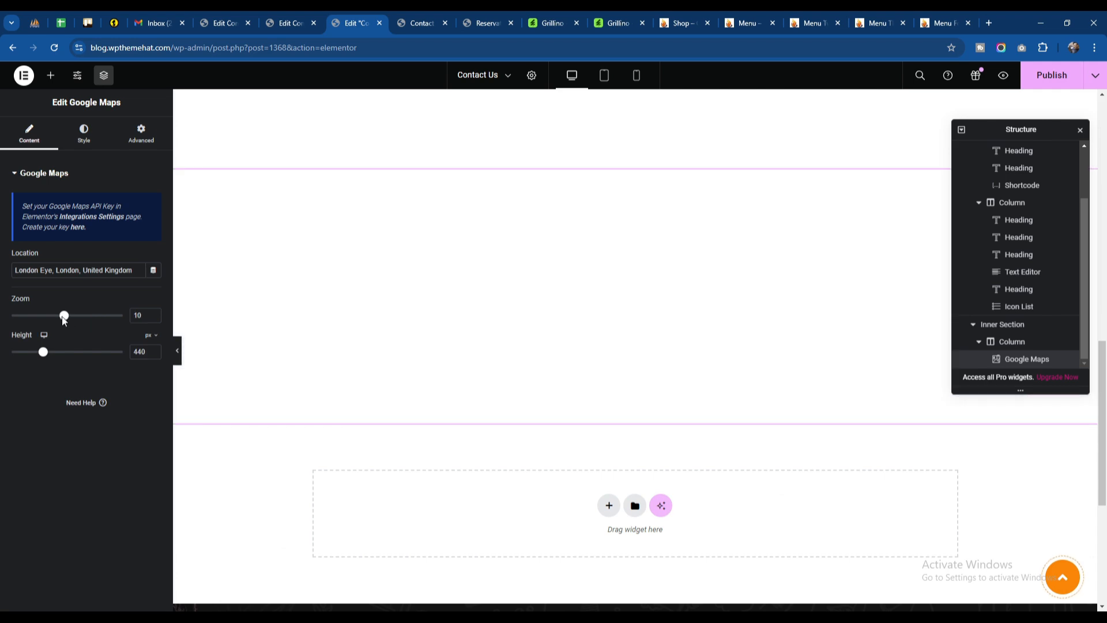
Step: Review the map's location text, then open Elementor's integrations settings in a new tab at the Google Maps Embed API key field
{"action": "left_click_drag", "start_coordinate": [135, 276], "coordinate": [4, 277]}
{"action": "left_click", "coordinate": [82, 251]}
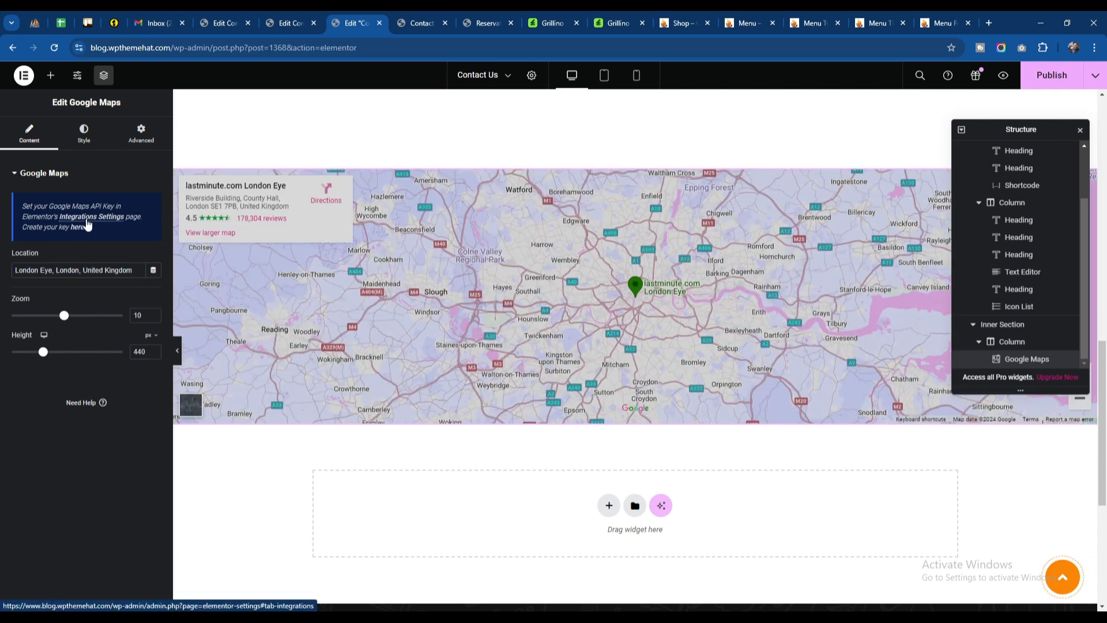
{"action": "left_click", "coordinate": [87, 226]}
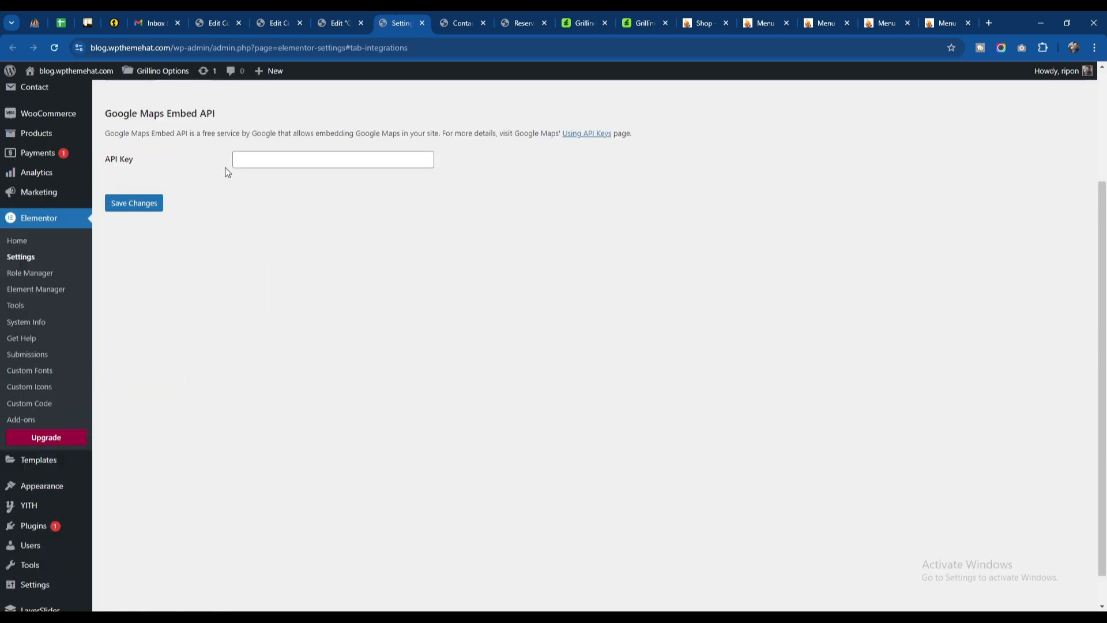
{"action": "left_click", "coordinate": [240, 161]}
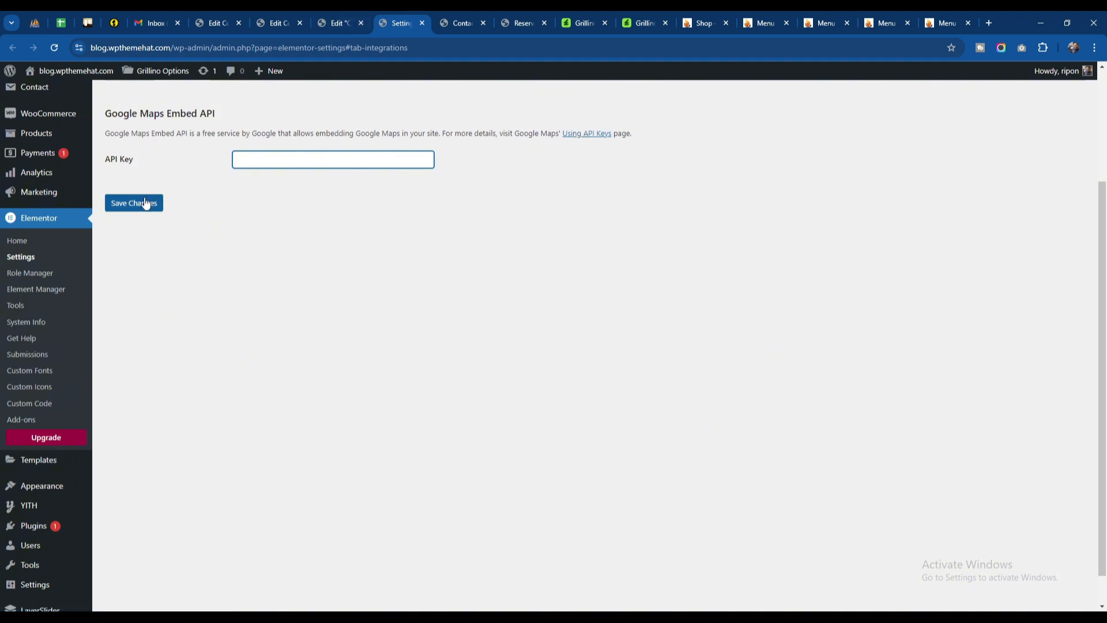
Step: Return to the Contact Us page editor, publish the map change and reload the live page to check it
{"action": "left_click", "coordinate": [328, 23]}
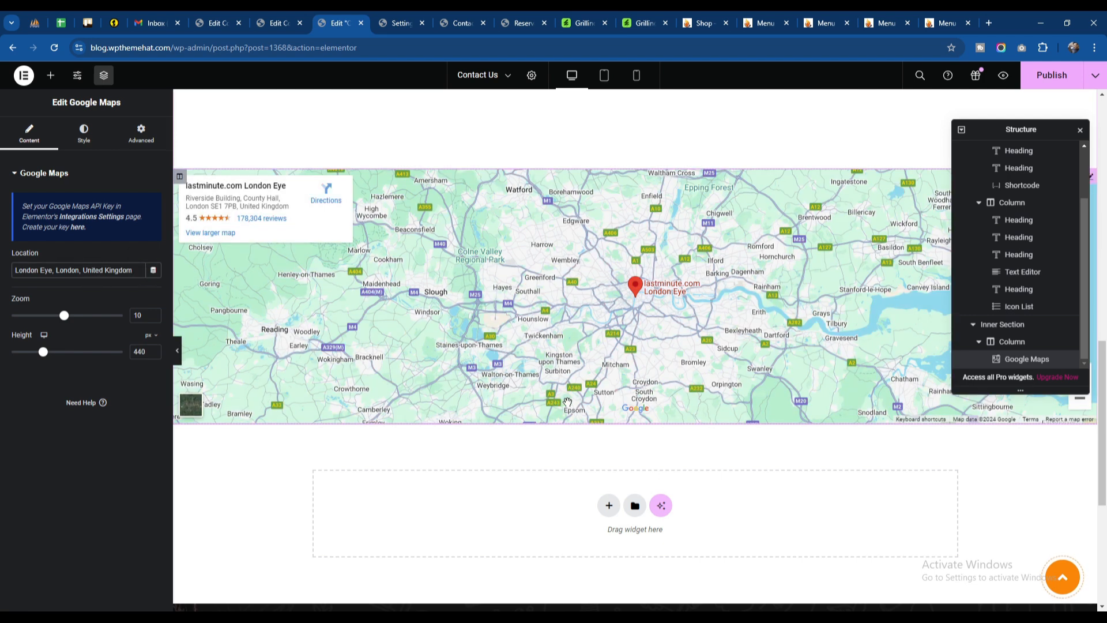
{"action": "scroll", "coordinate": [571, 494], "scroll_direction": "up", "scroll_amount": 8}
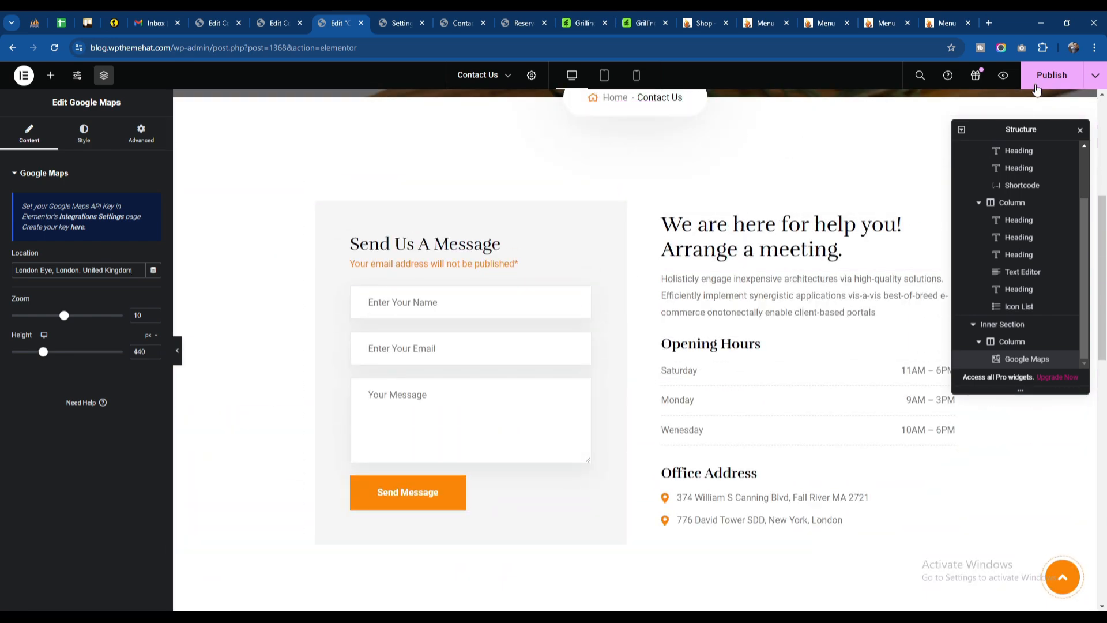
{"action": "left_click", "coordinate": [1052, 75]}
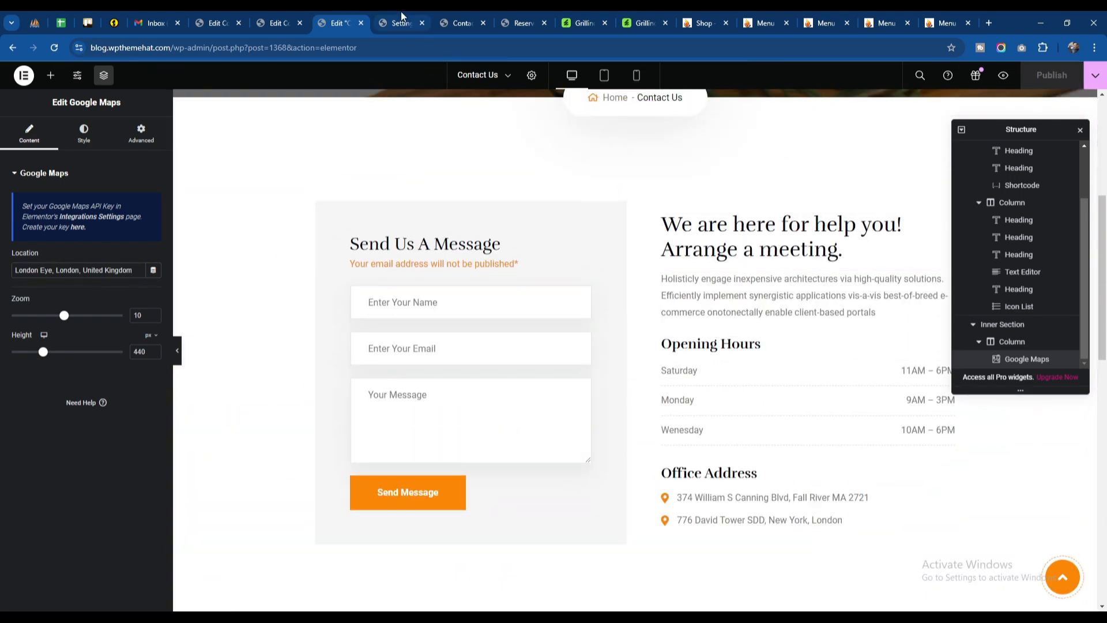
{"action": "left_click", "coordinate": [456, 22]}
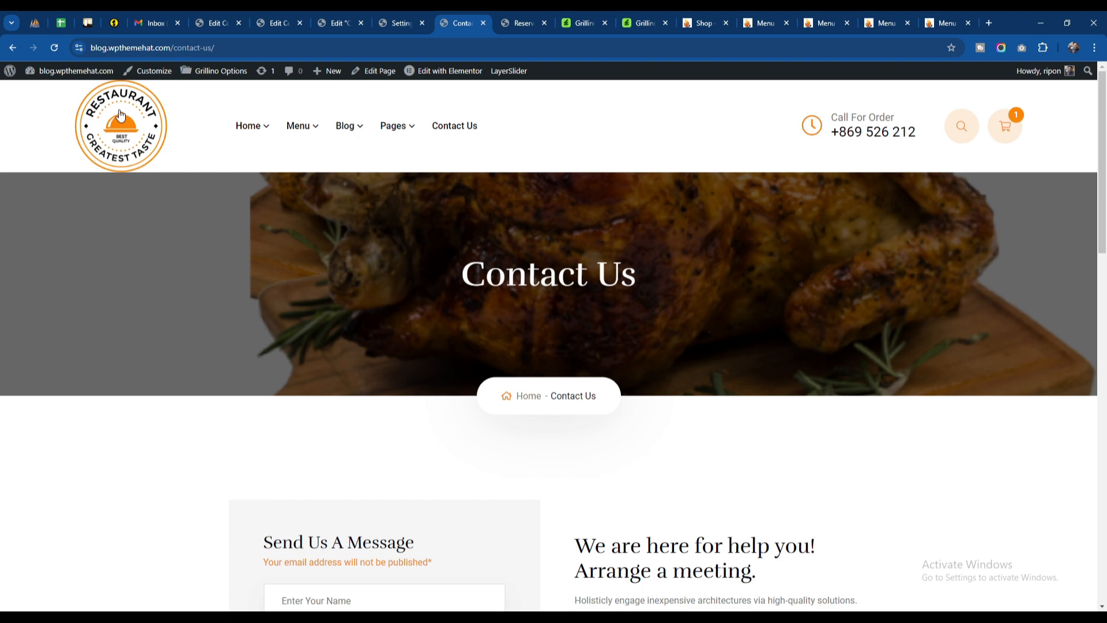
{"action": "left_click", "coordinate": [54, 47]}
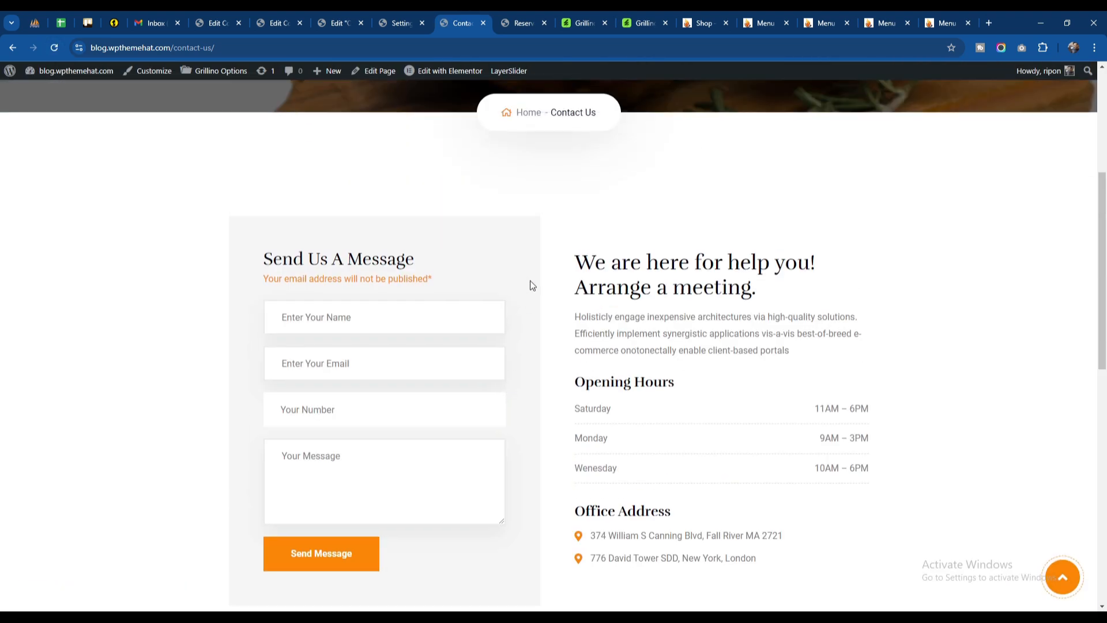
{"action": "scroll", "coordinate": [530, 281], "scroll_direction": "up", "scroll_amount": 5}
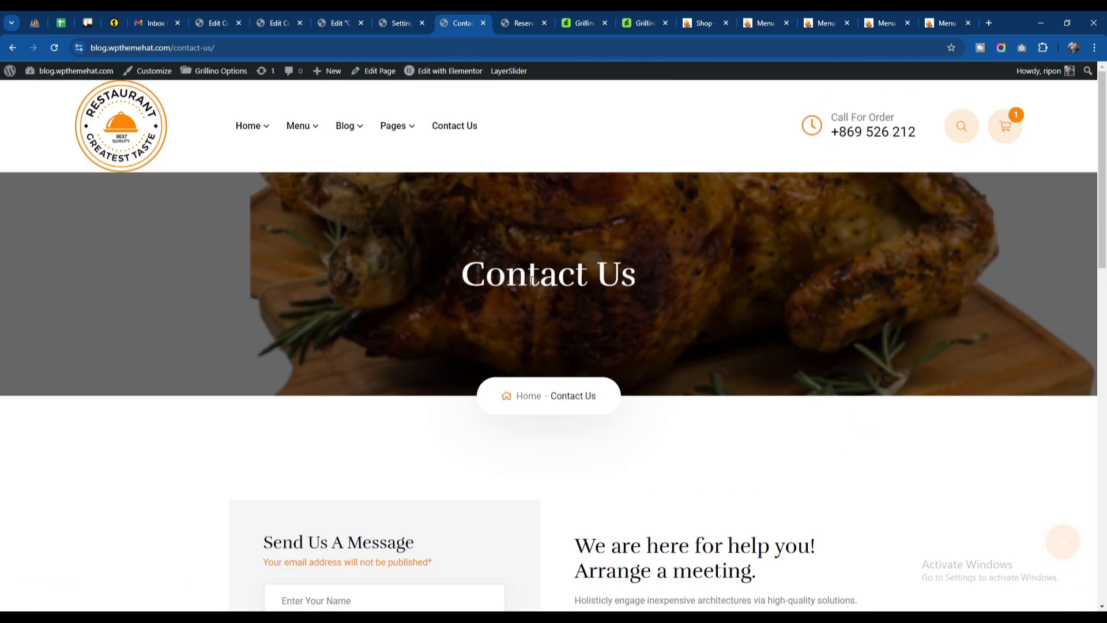